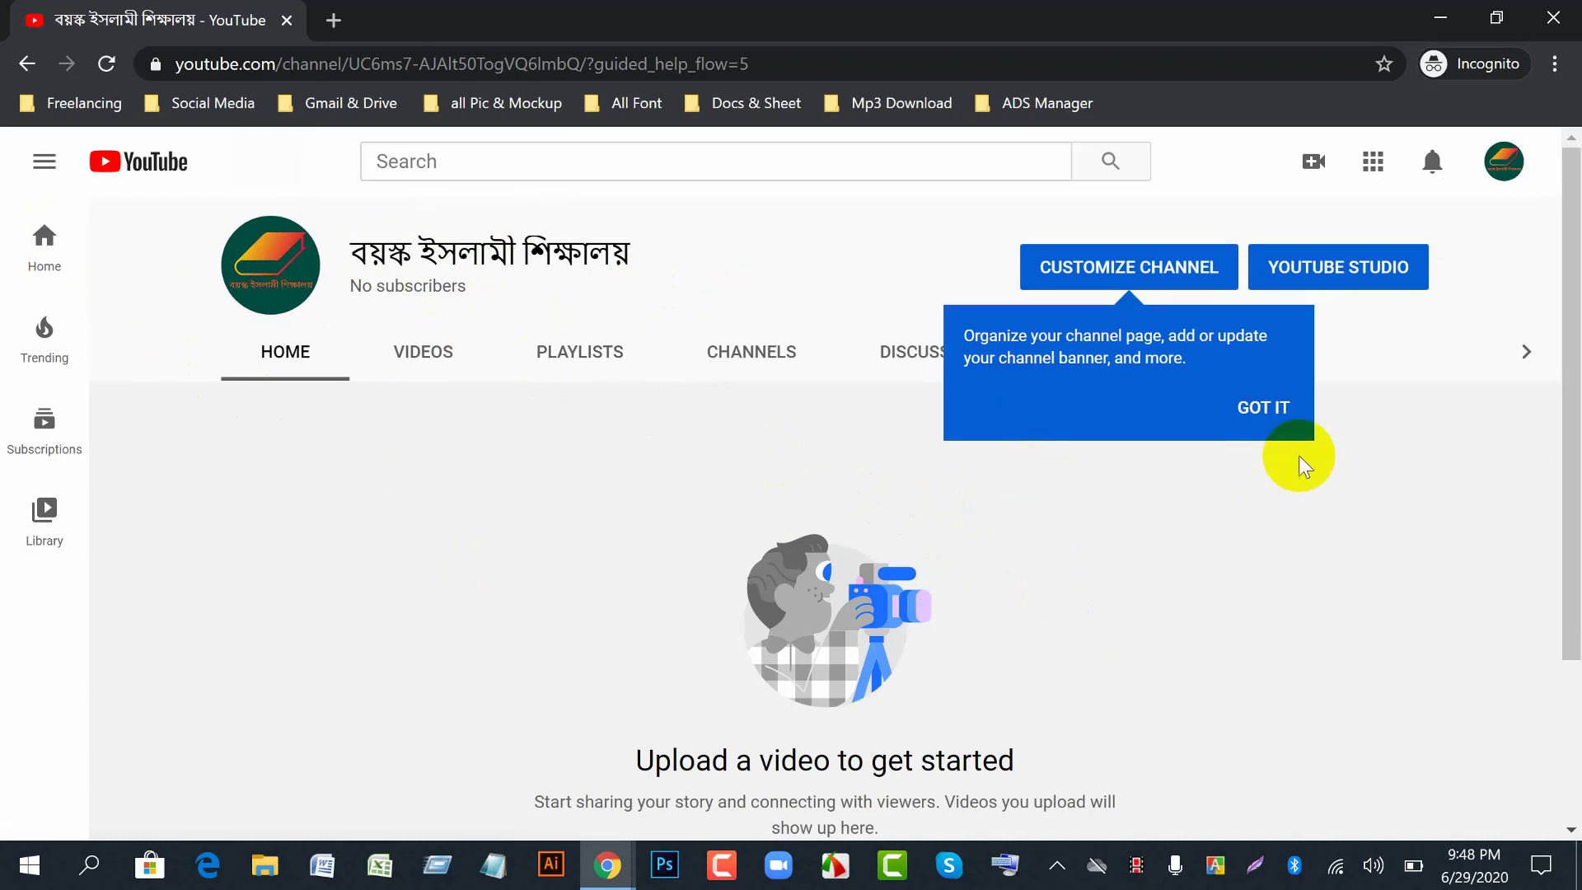
- Dismiss the channel page tip and open the channel's customization view
left_click(1282, 412)
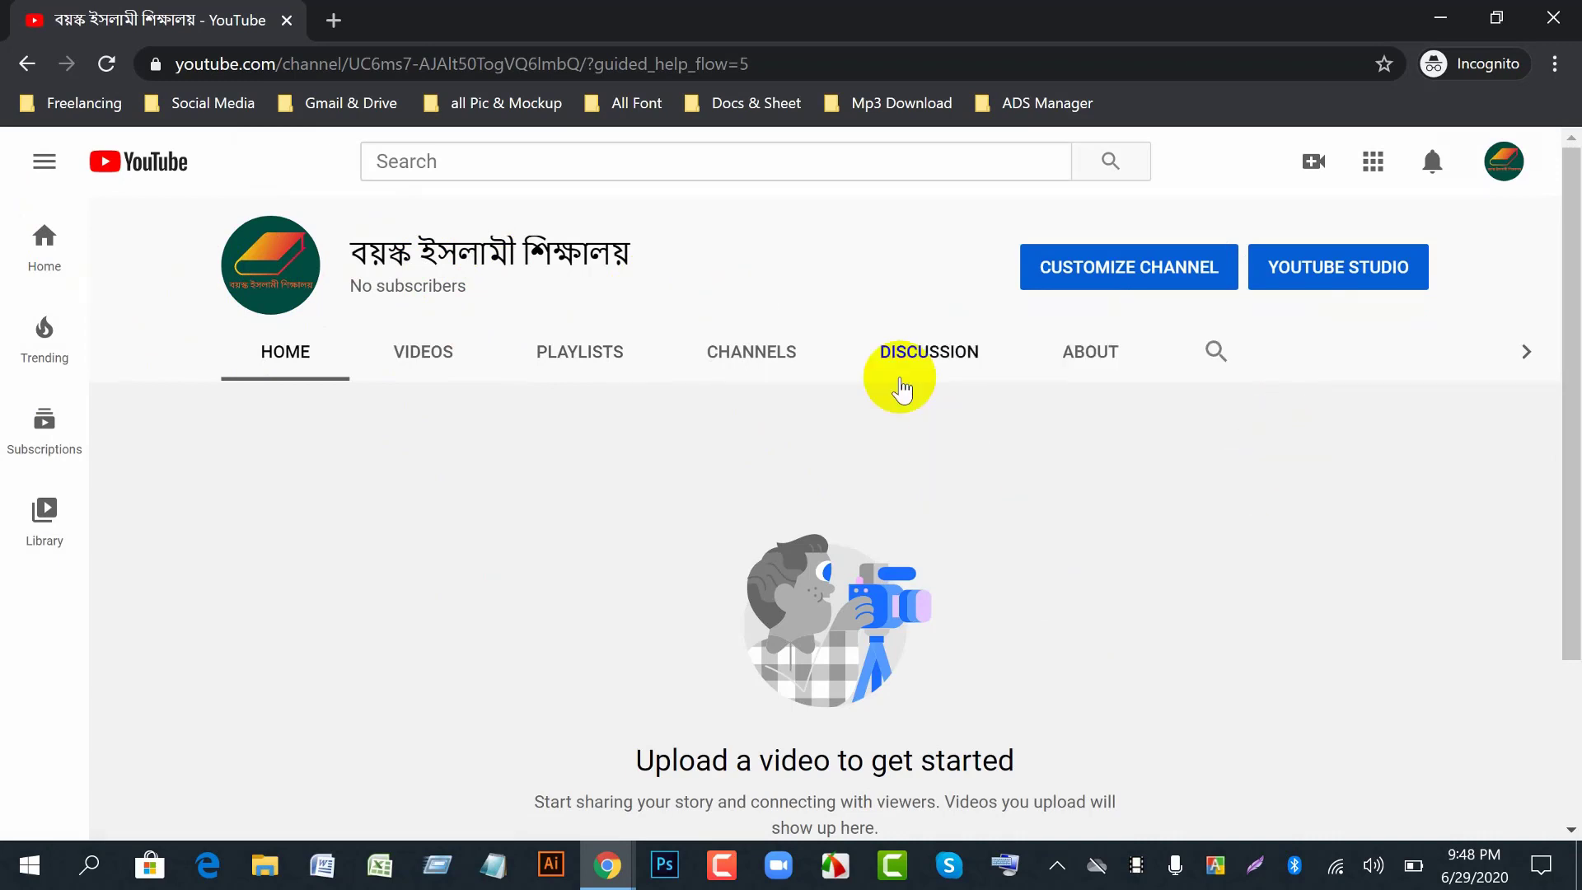
left_click(1098, 282)
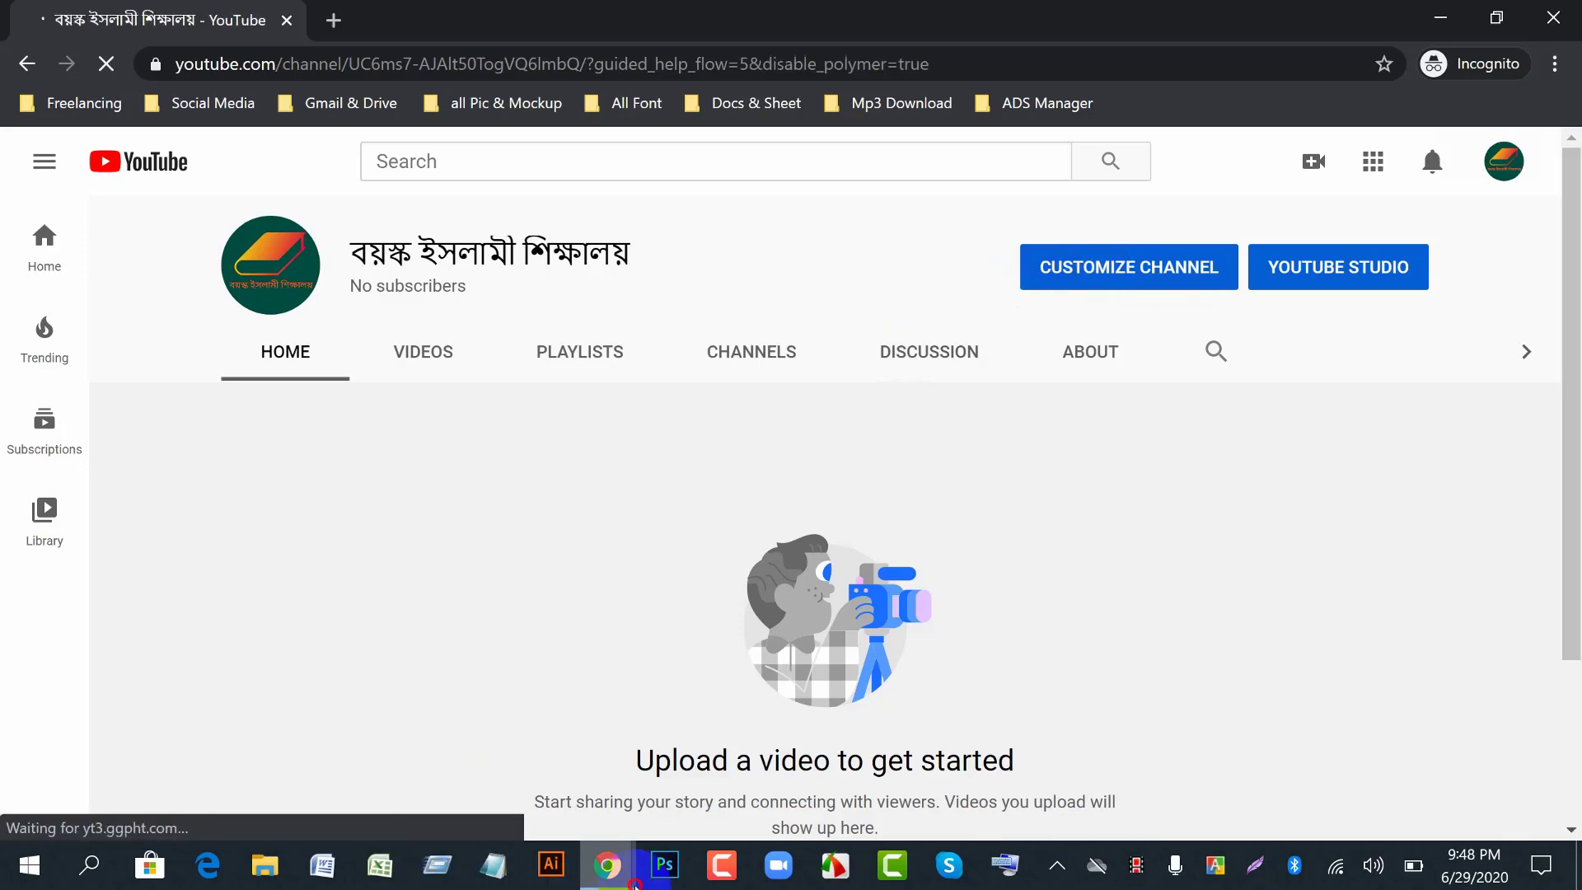
left_click(597, 758)
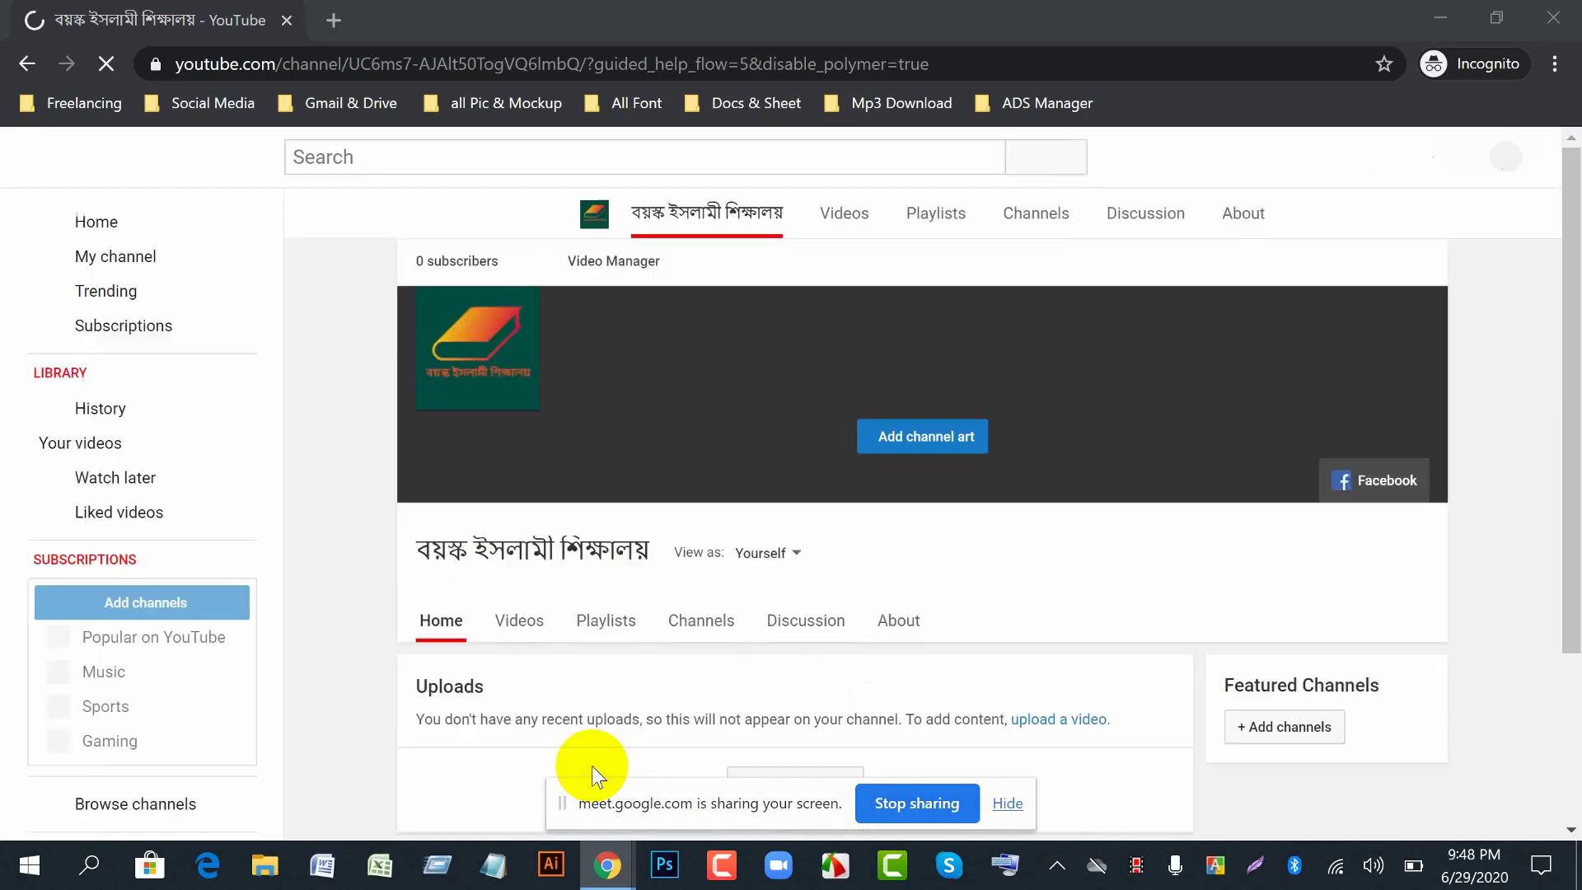
- Check the Google Meet call in the other browser window, return to the YouTube channel and hide the screen-sharing notice
mouse_move(608, 872)
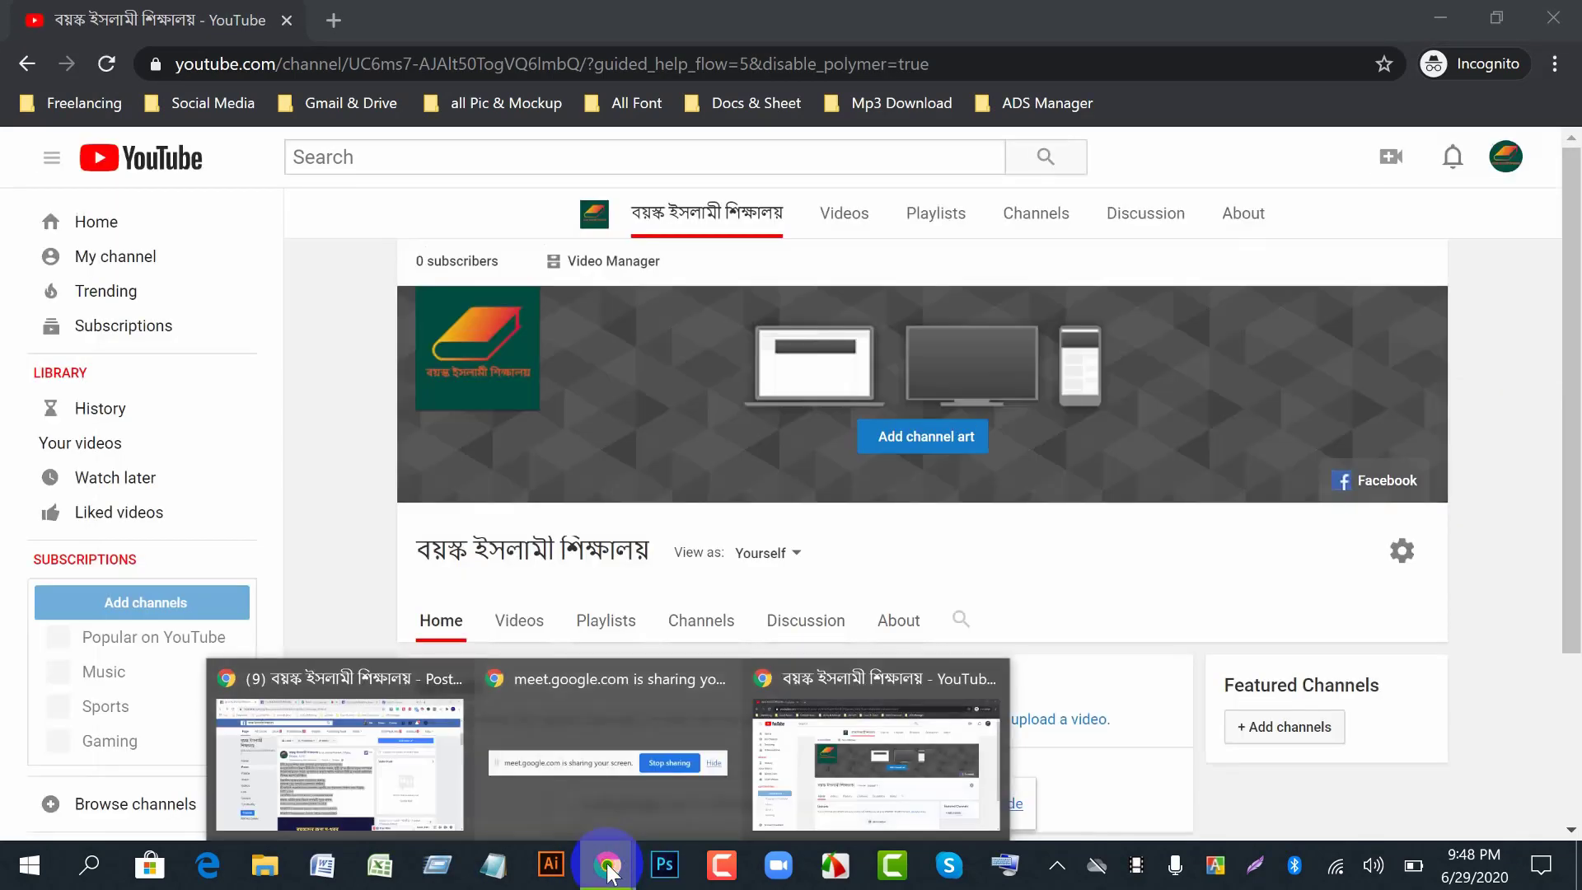
left_click(416, 796)
left_click(651, 13)
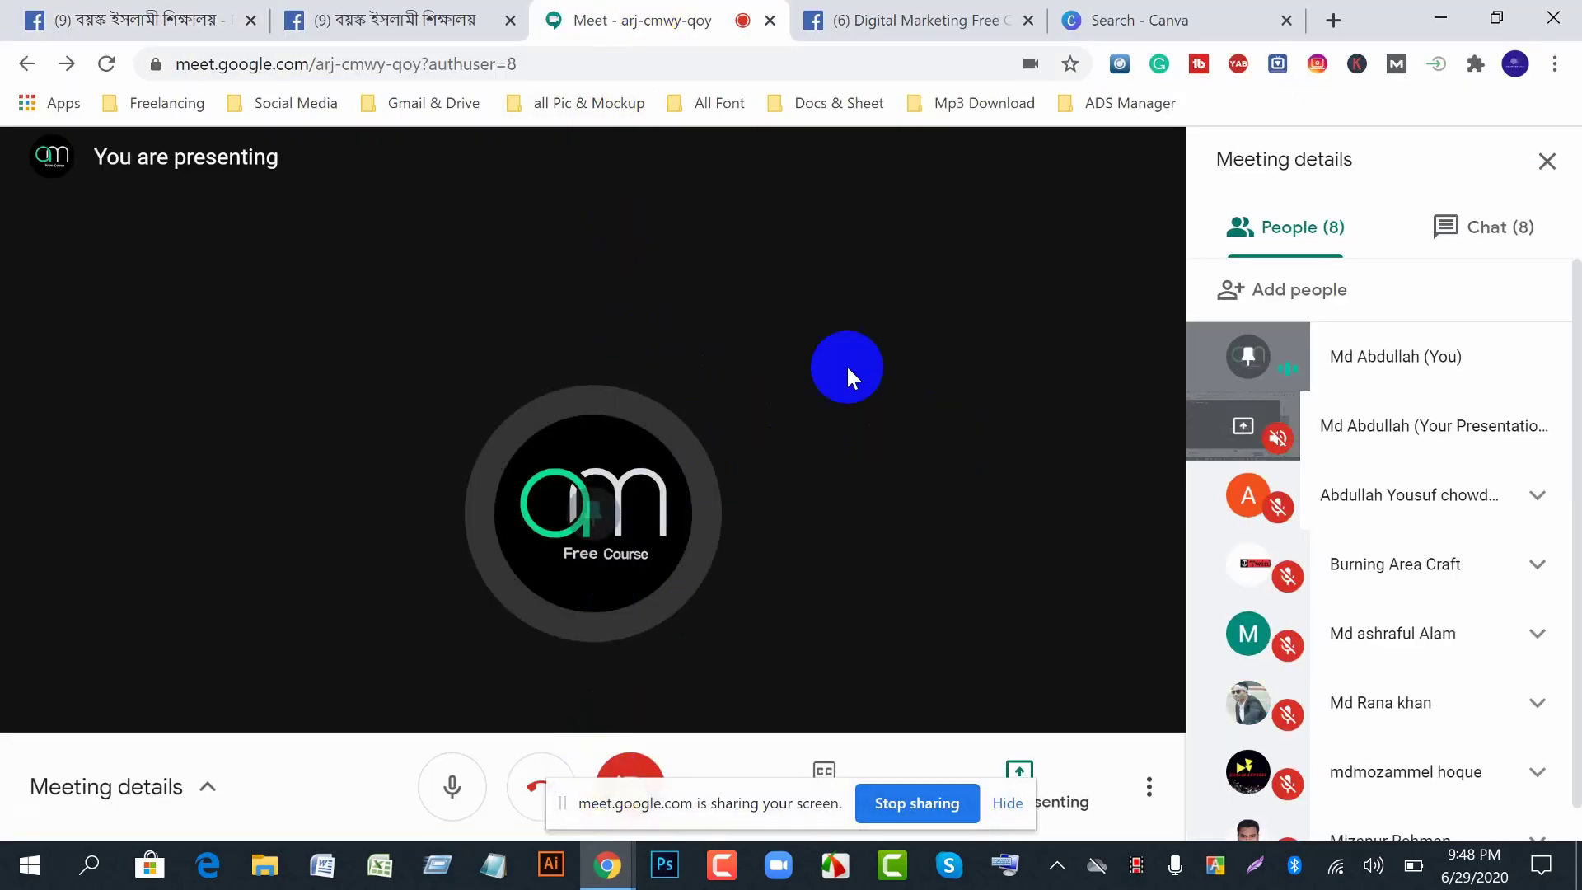
left_click(602, 871)
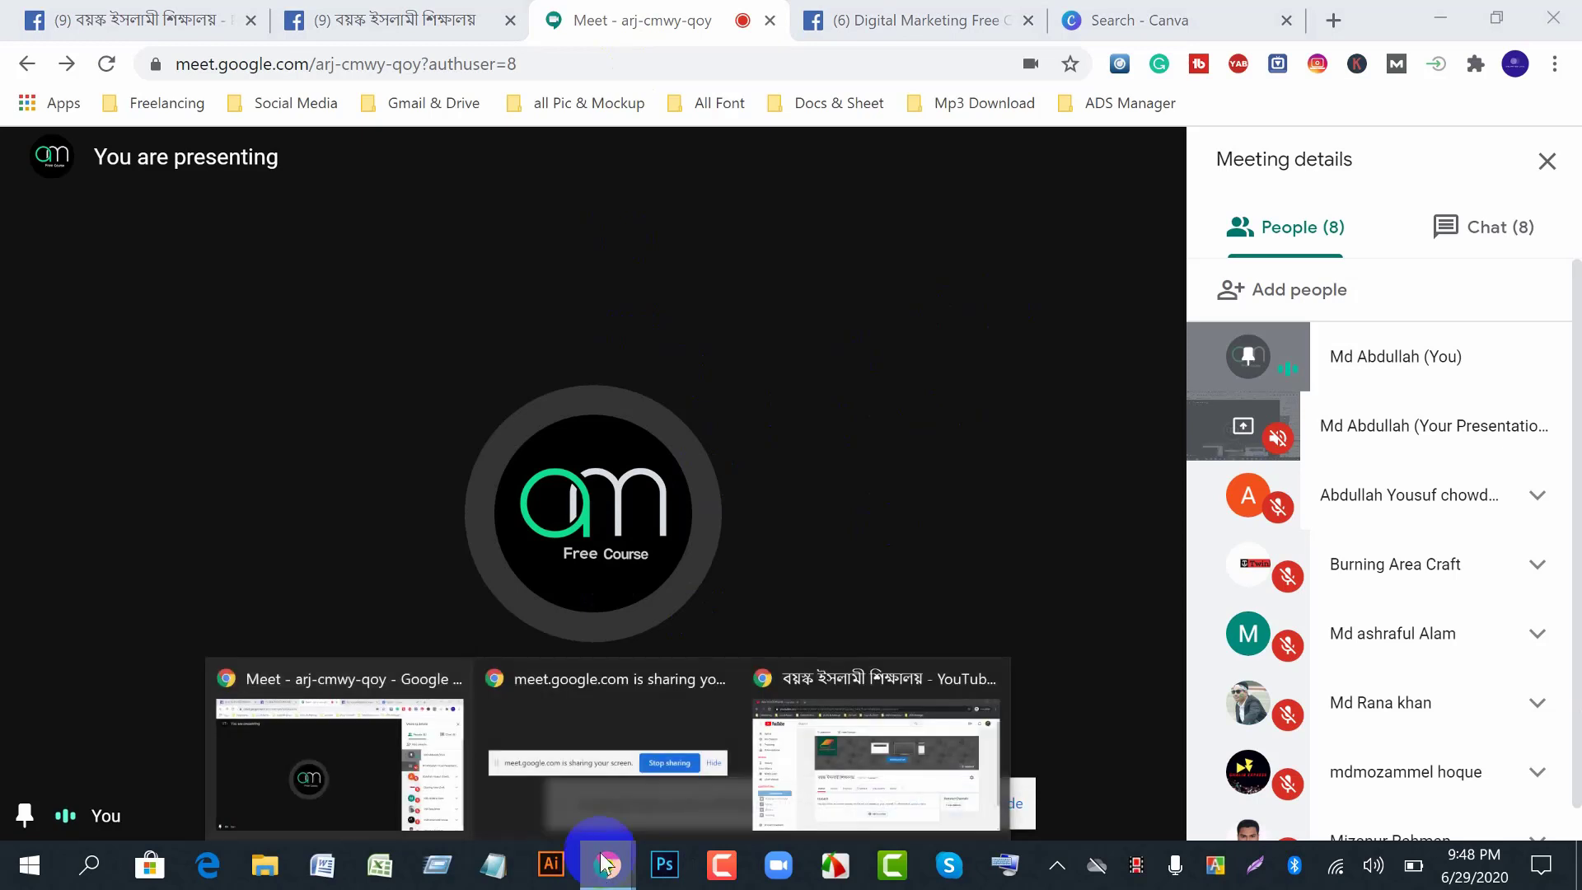
left_click(882, 794)
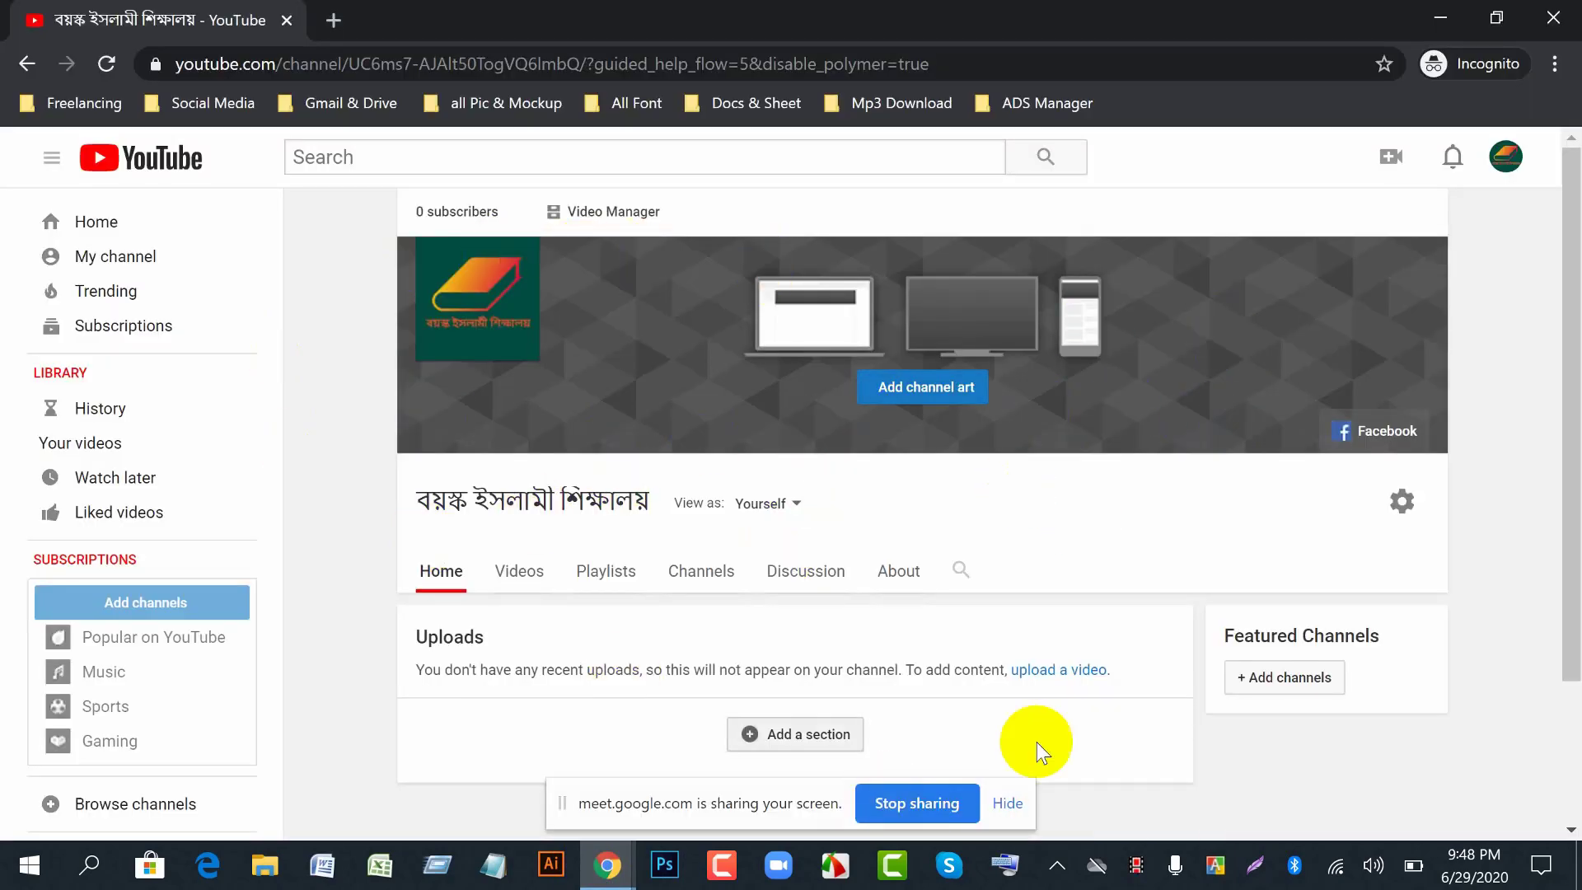
left_click(1004, 806)
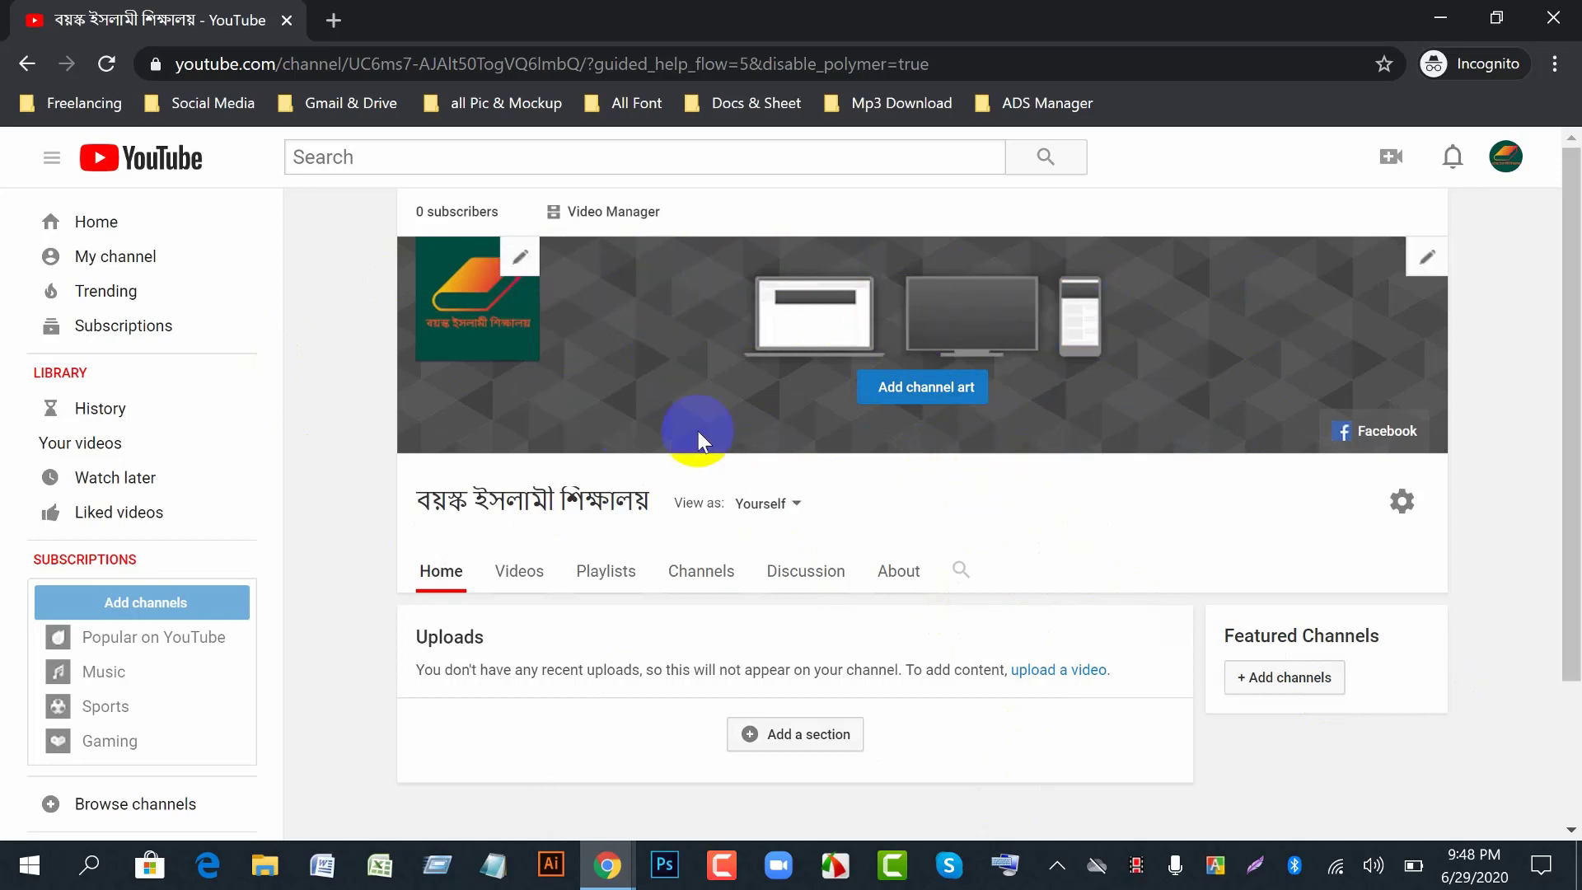
- Add the night city skyline photo from the gallery as the channel art
left_click(944, 395)
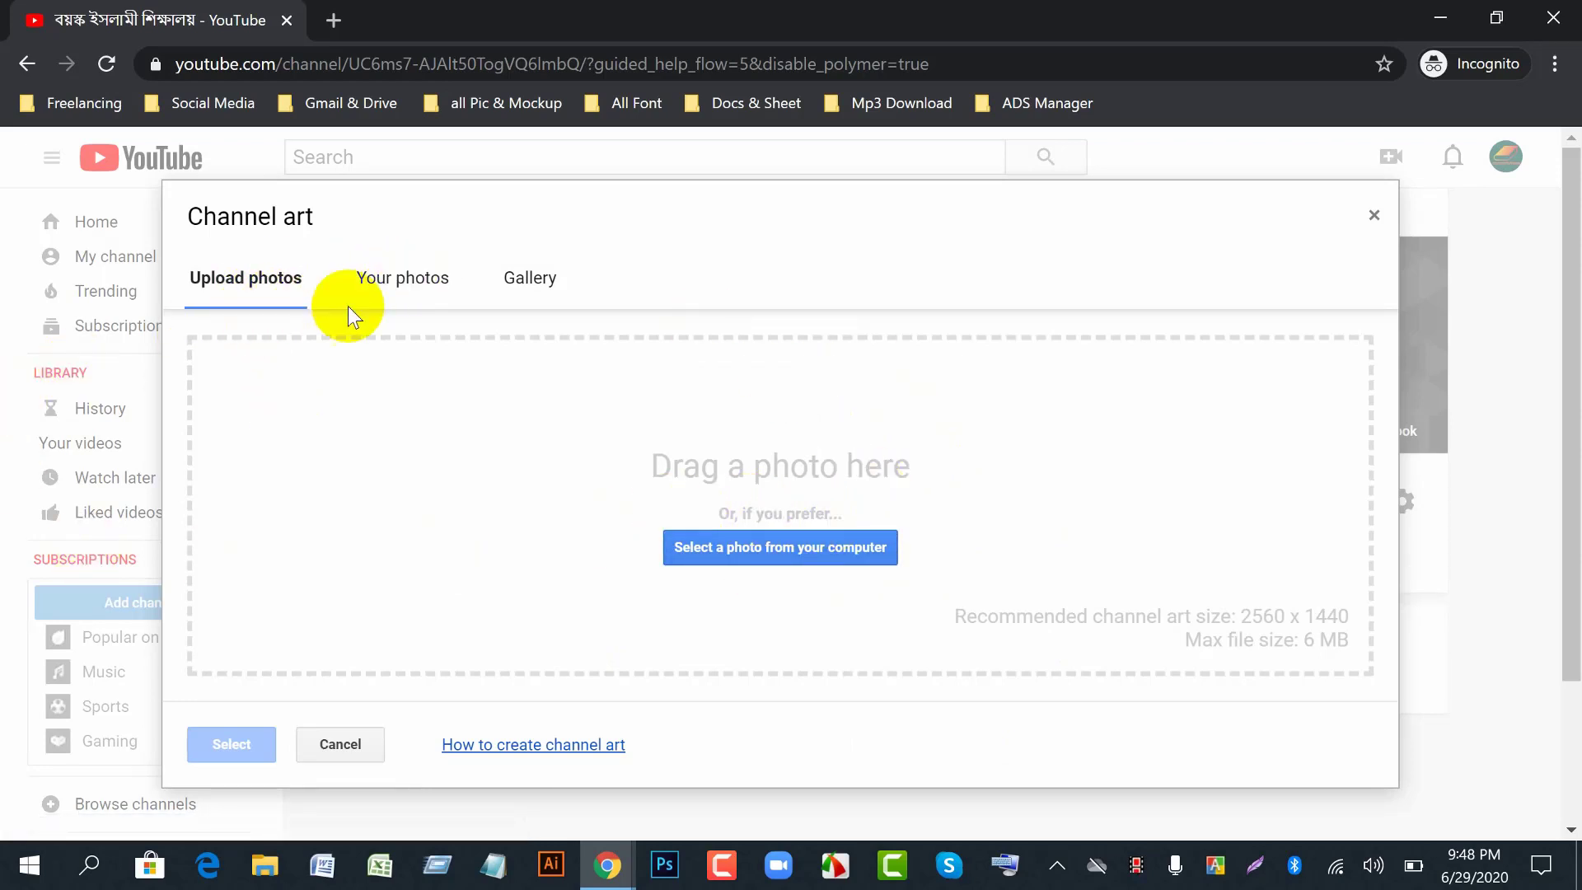
left_click(521, 288)
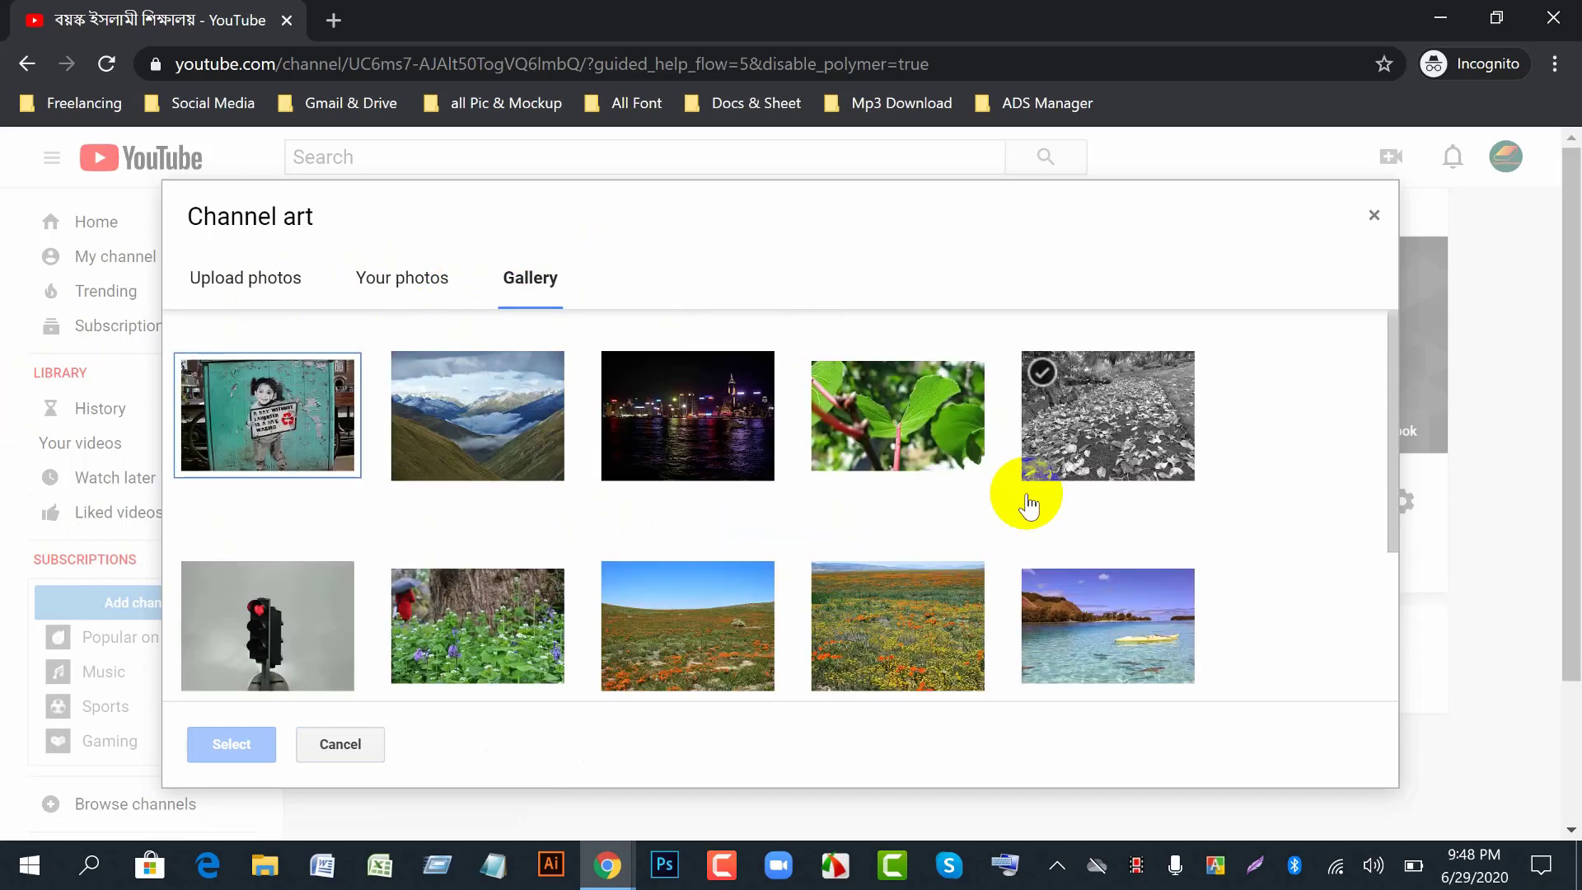
left_click(674, 424)
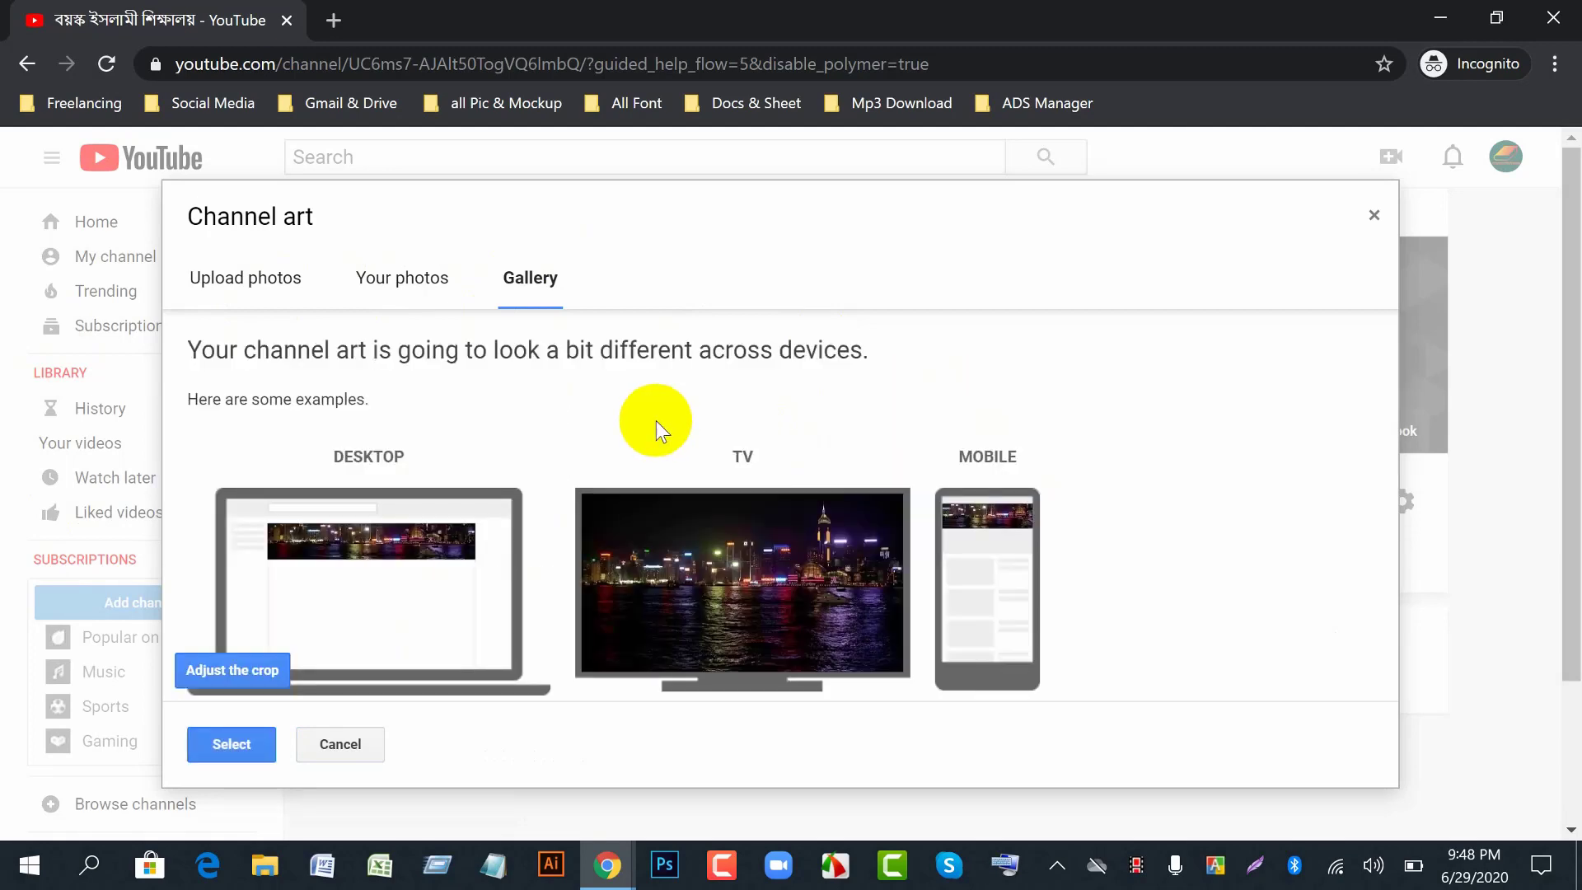
left_click(229, 744)
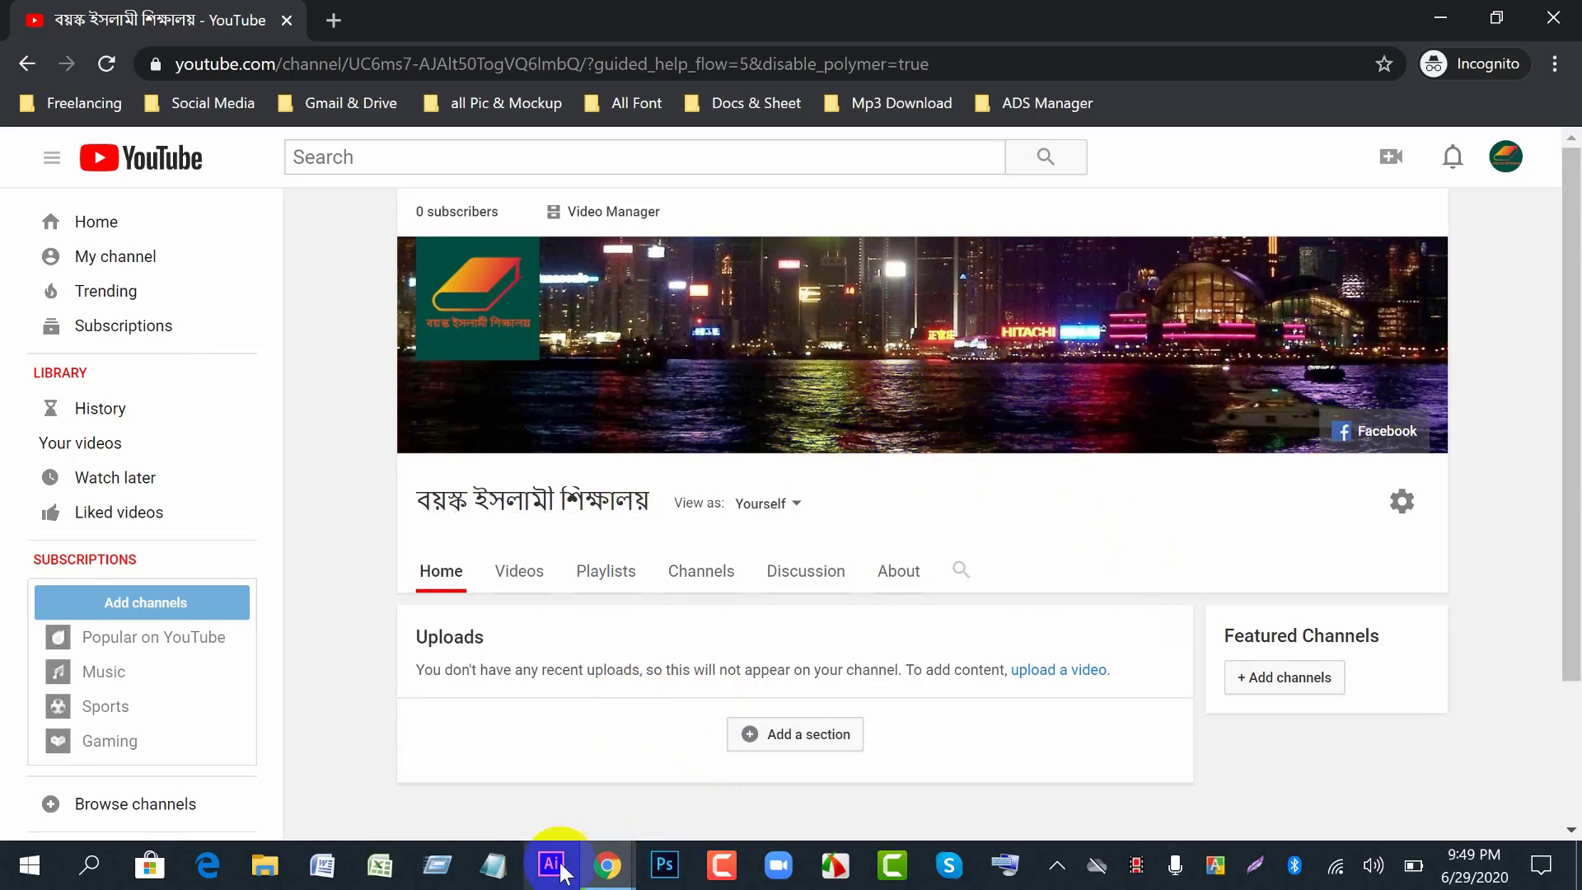
- Switch to Canva in the other browser window and go to its home page
left_click(608, 865)
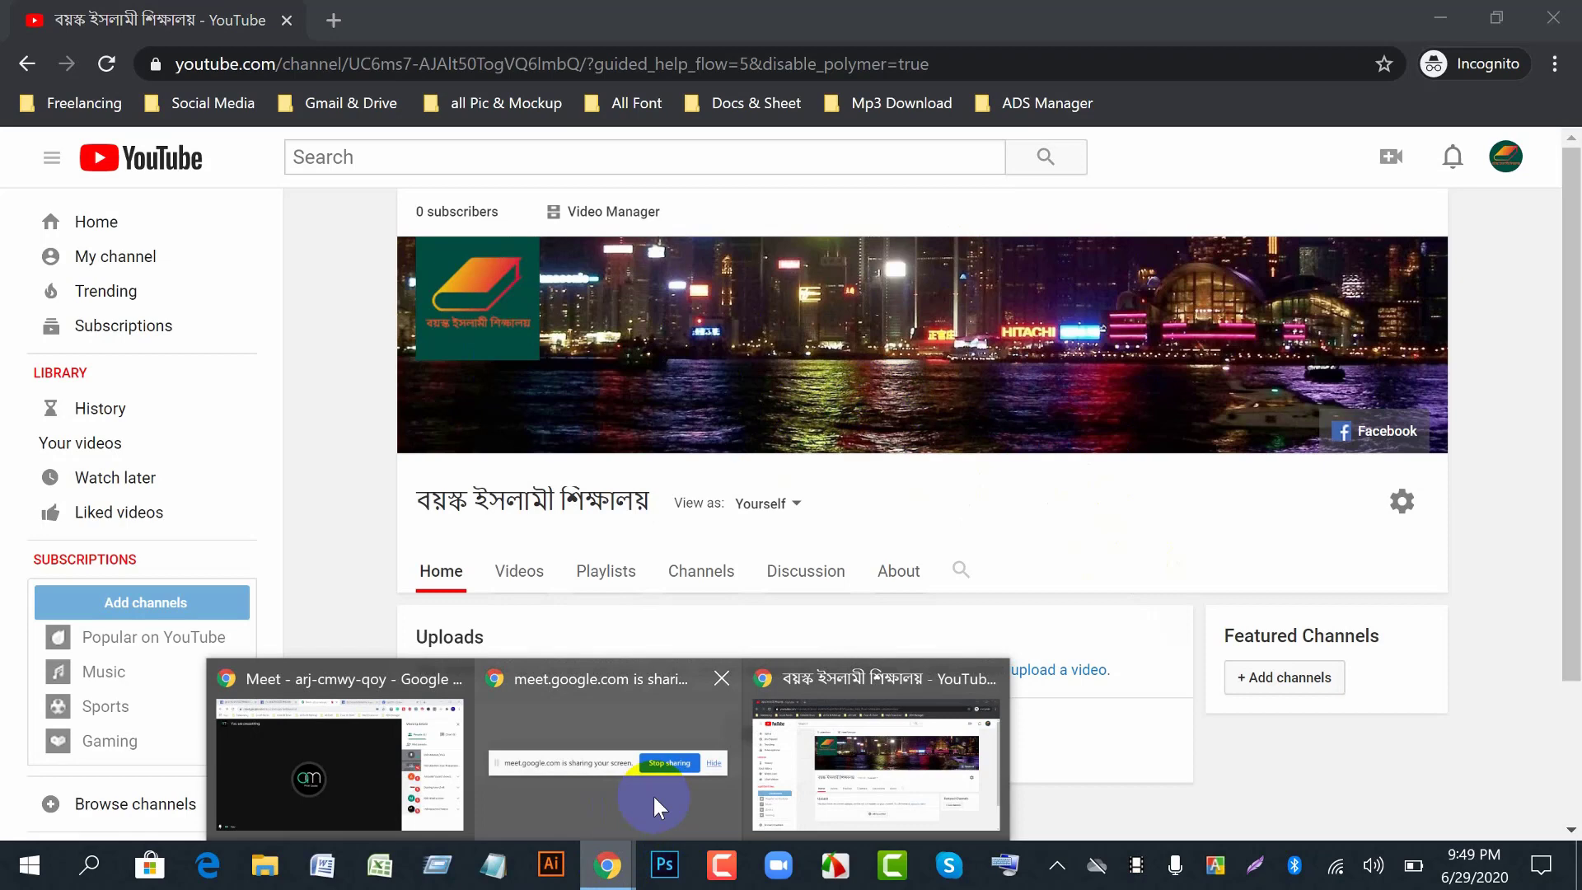
left_click(354, 795)
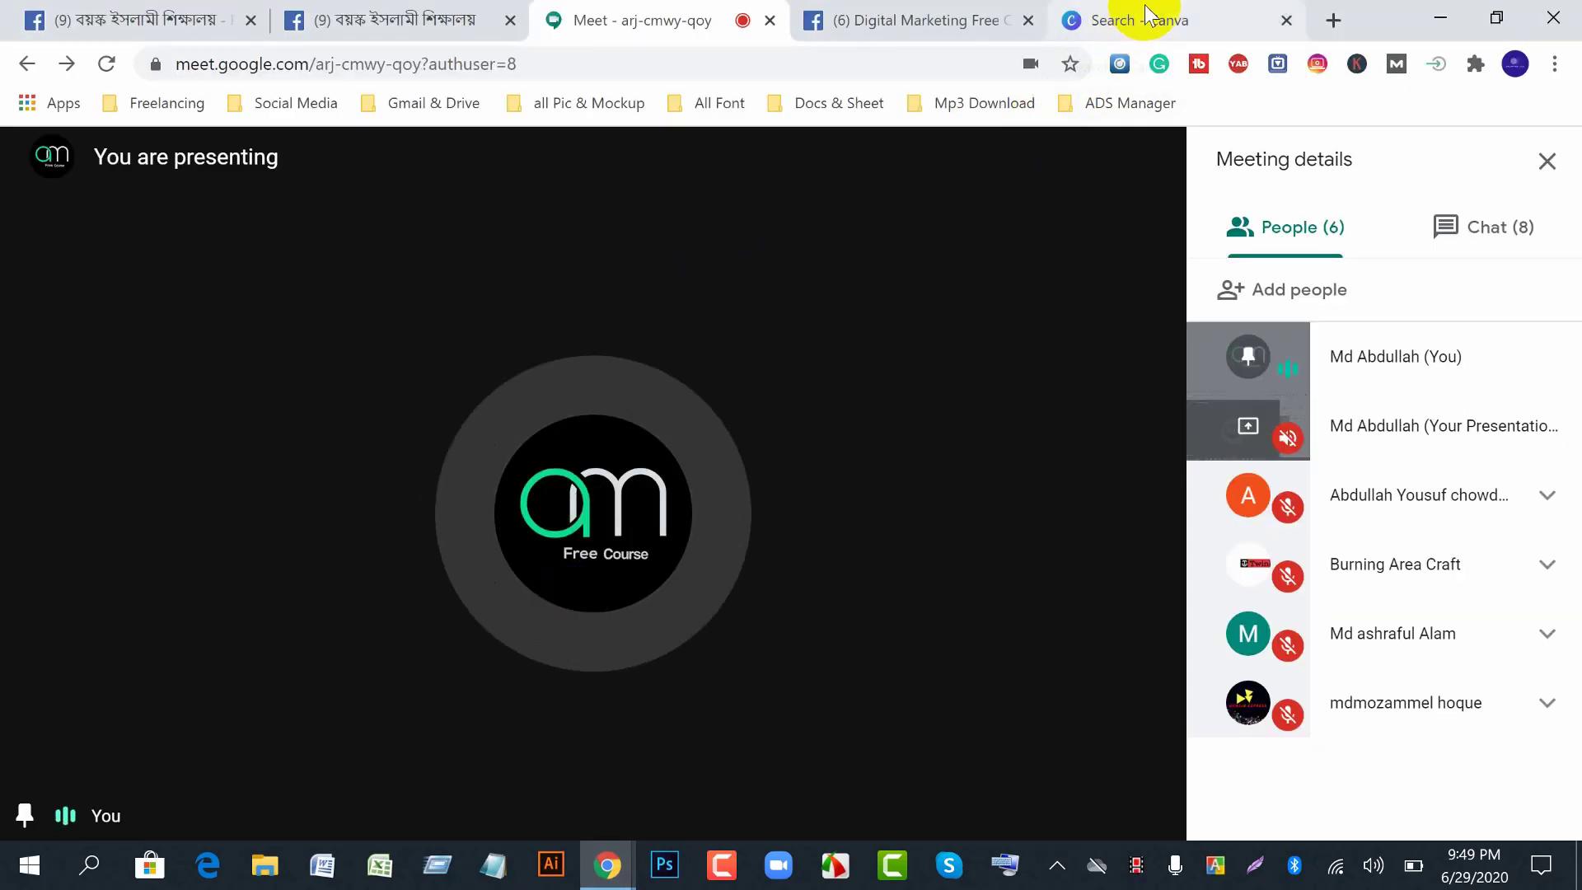
left_click(1155, 7)
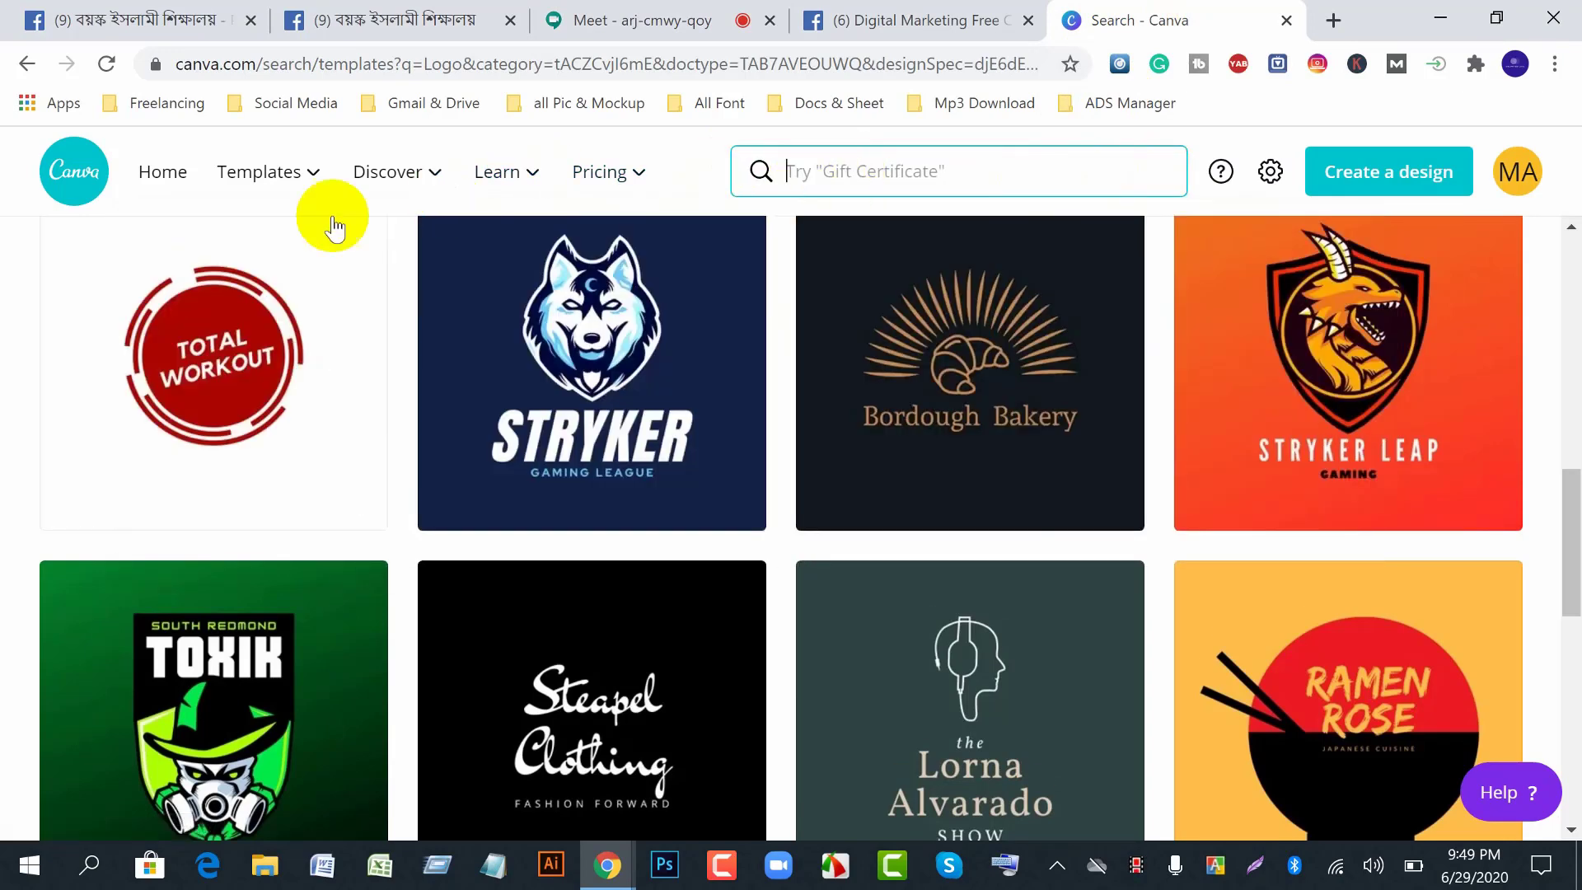
left_click(162, 175)
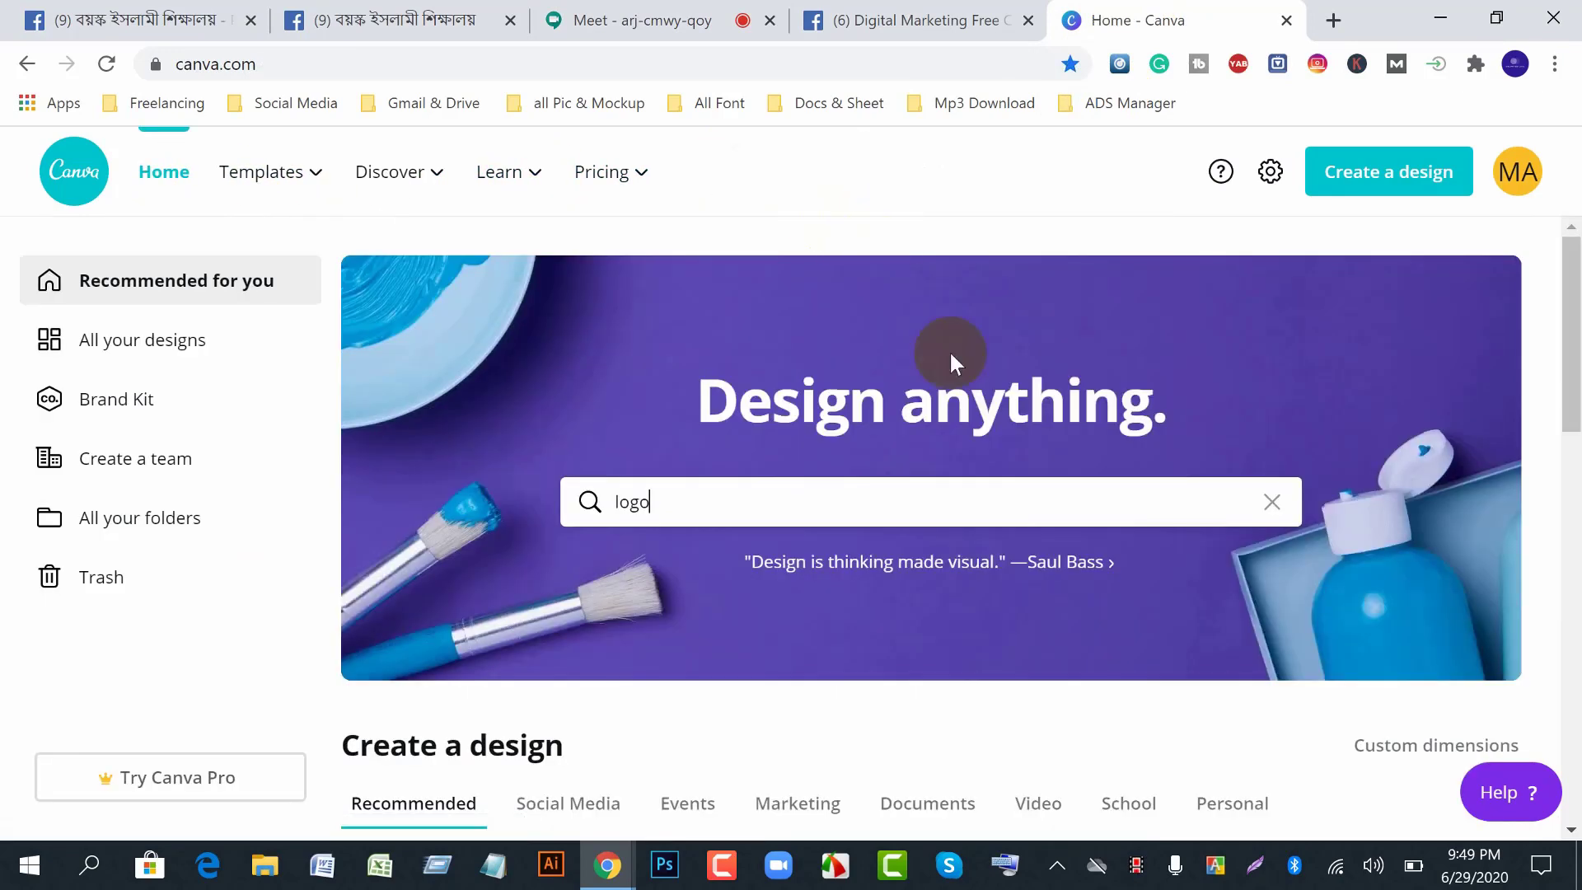
- Replace the "logo" search with a YouTube search and open the suggested YouTube Channel Art templates, 2560 × 1440 px
key("BackSpace")
key("BackSpace")
key("BackSpace")
key("BackSpace")
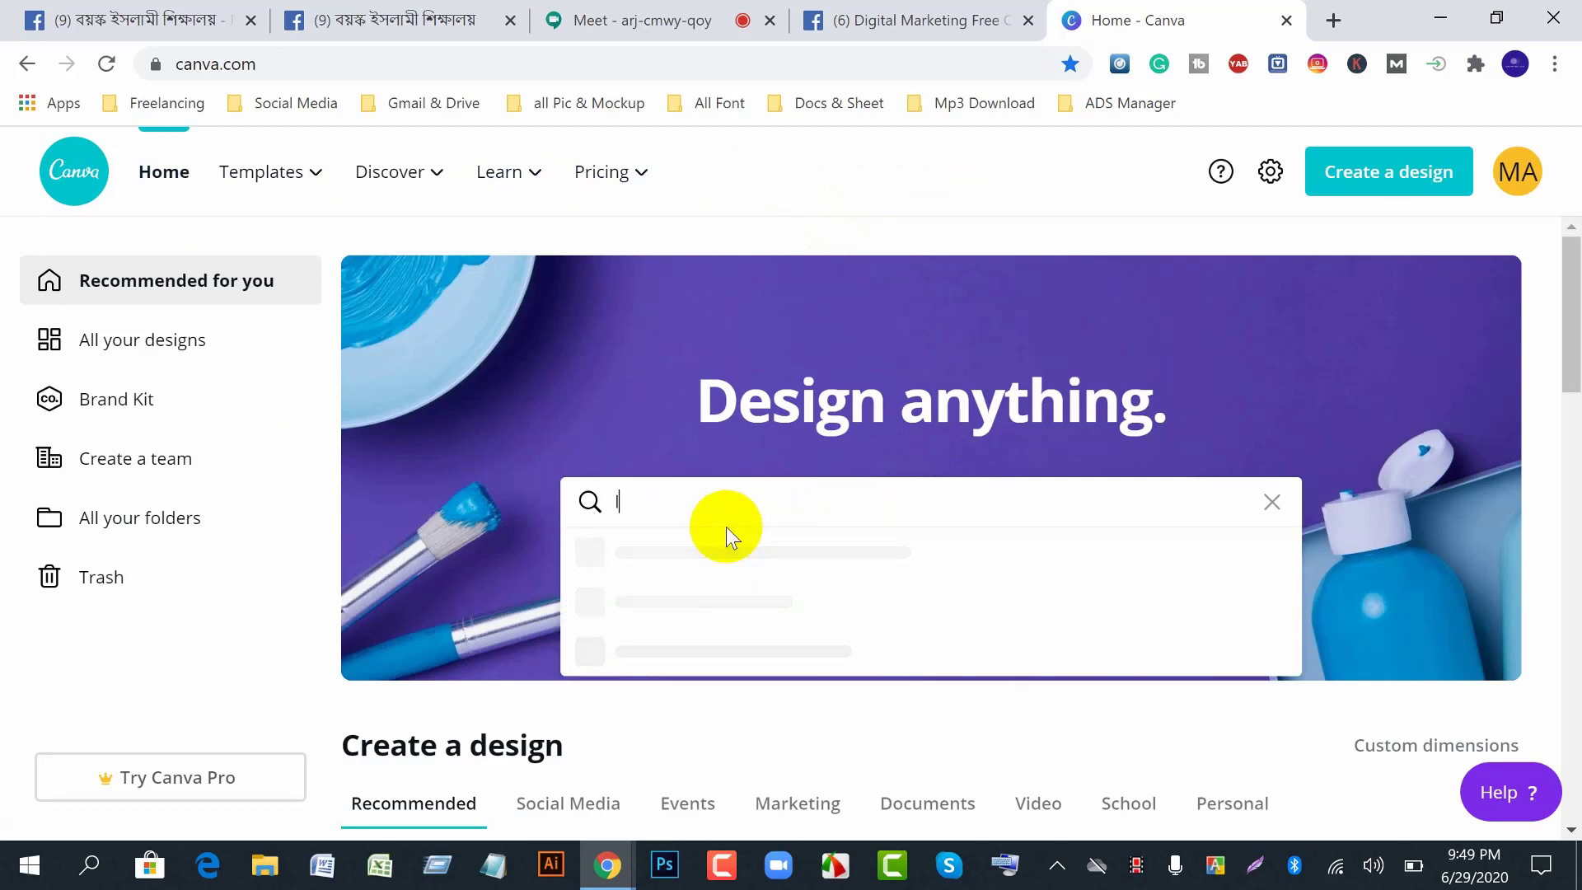
type("youtubre")
key("BackSpace")
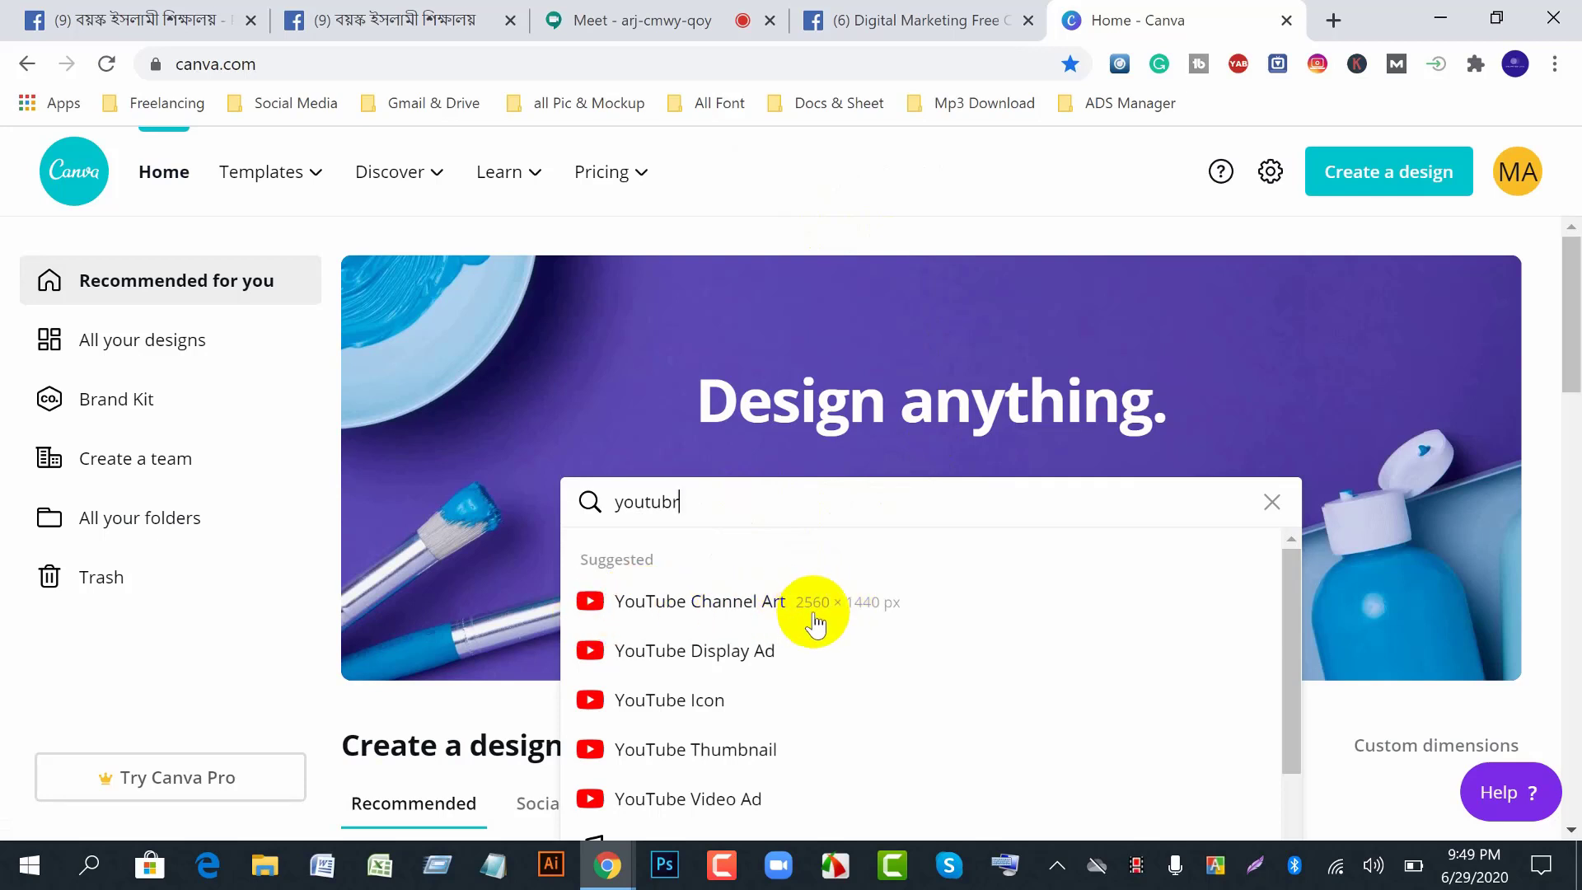
left_click(739, 614)
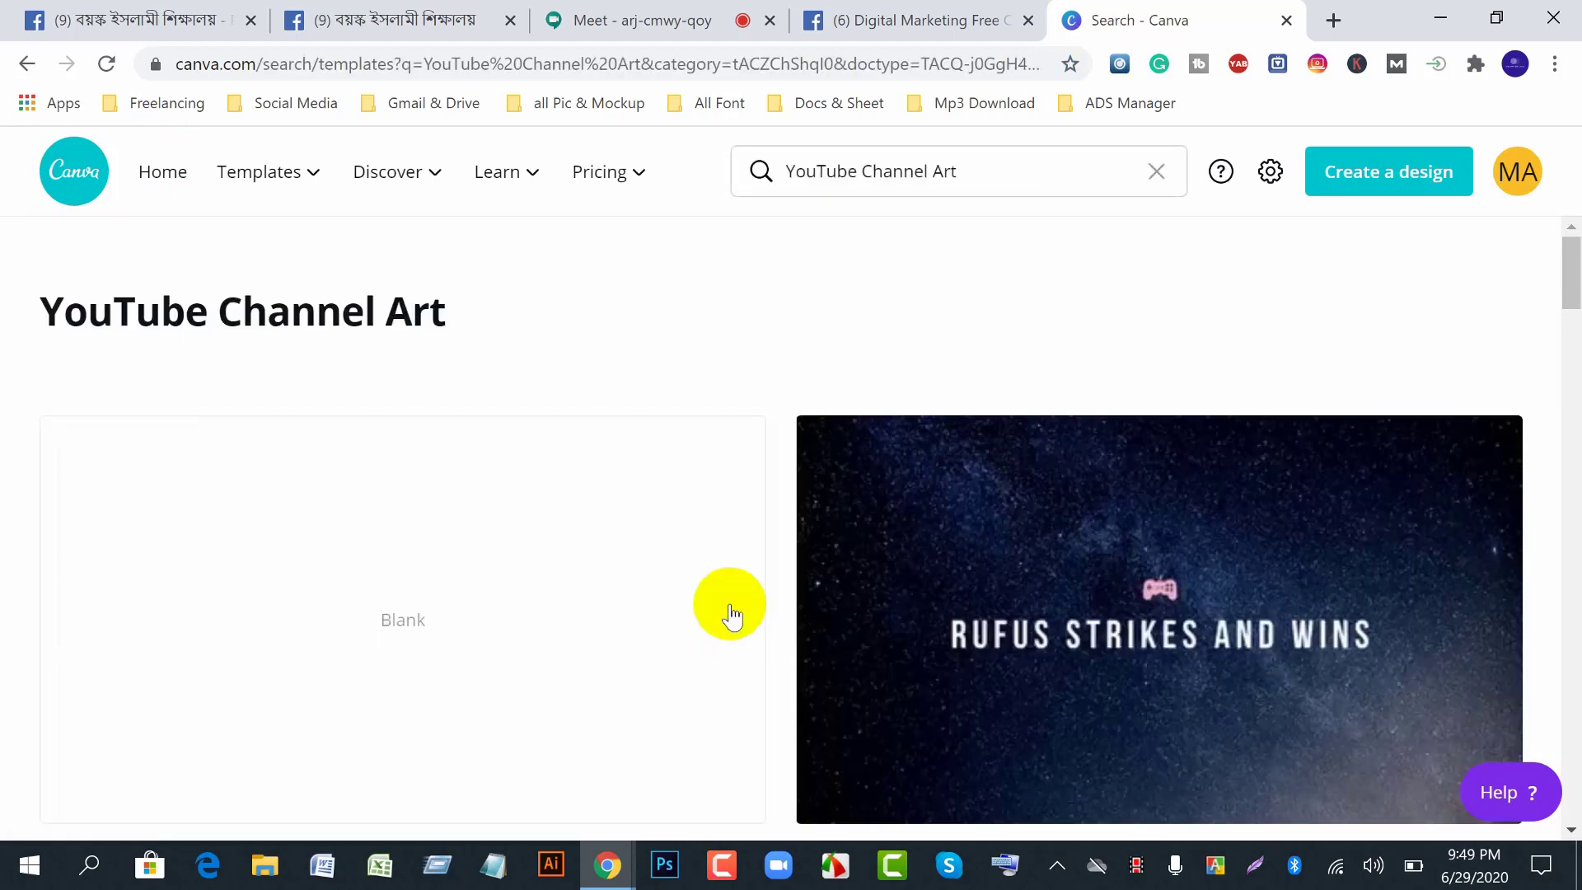
- Check the Google Meet call, return to Canva and look through the first YouTube Channel Art templates
left_click(607, 856)
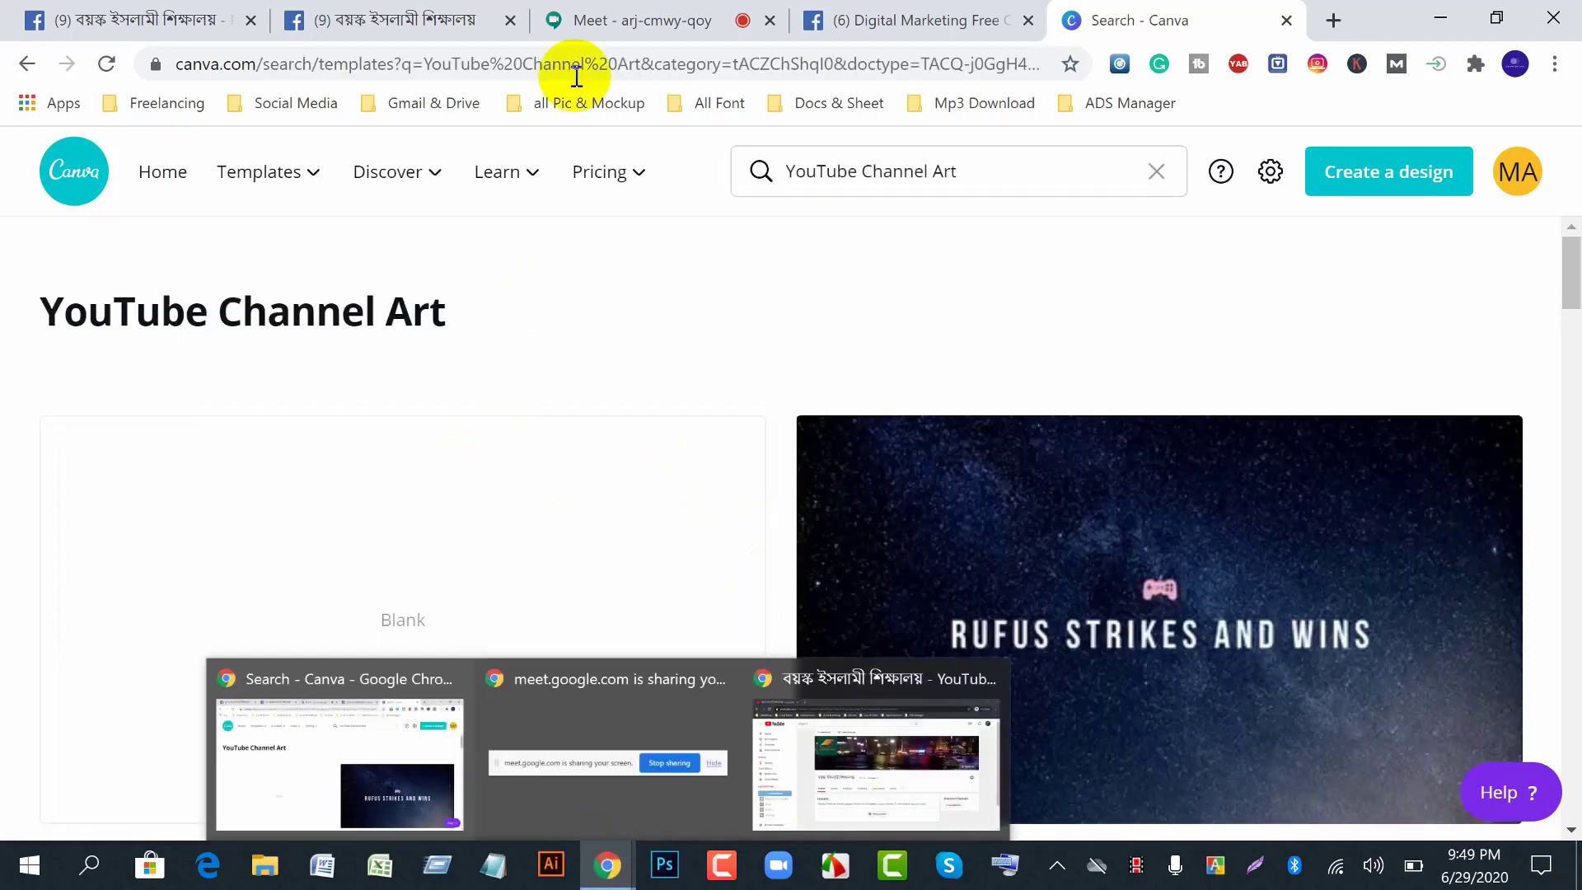
left_click(641, 22)
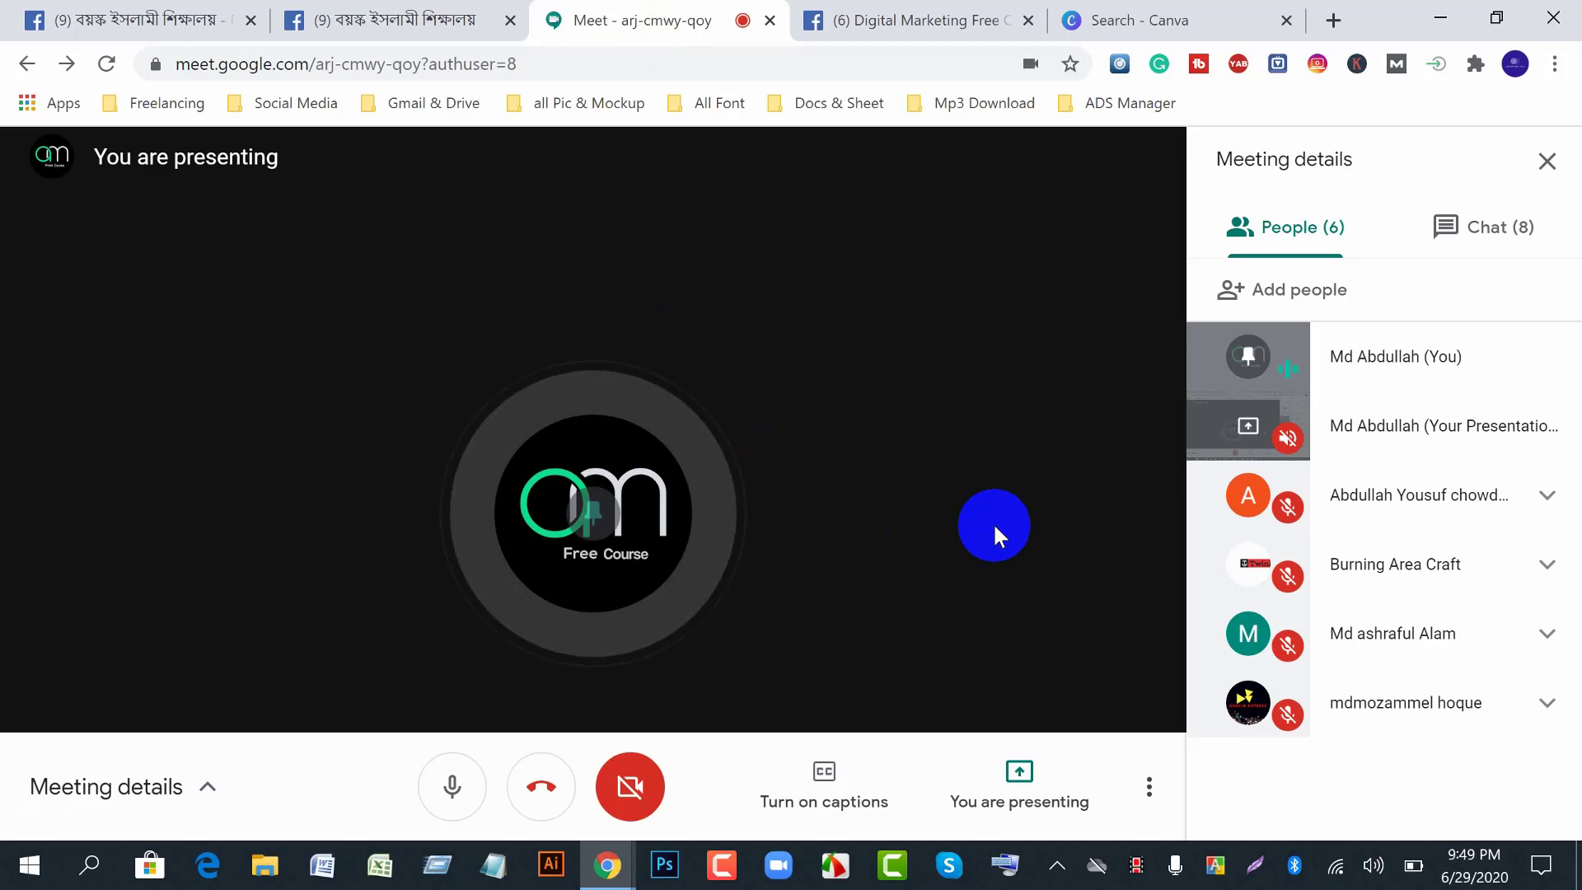
left_click(1141, 28)
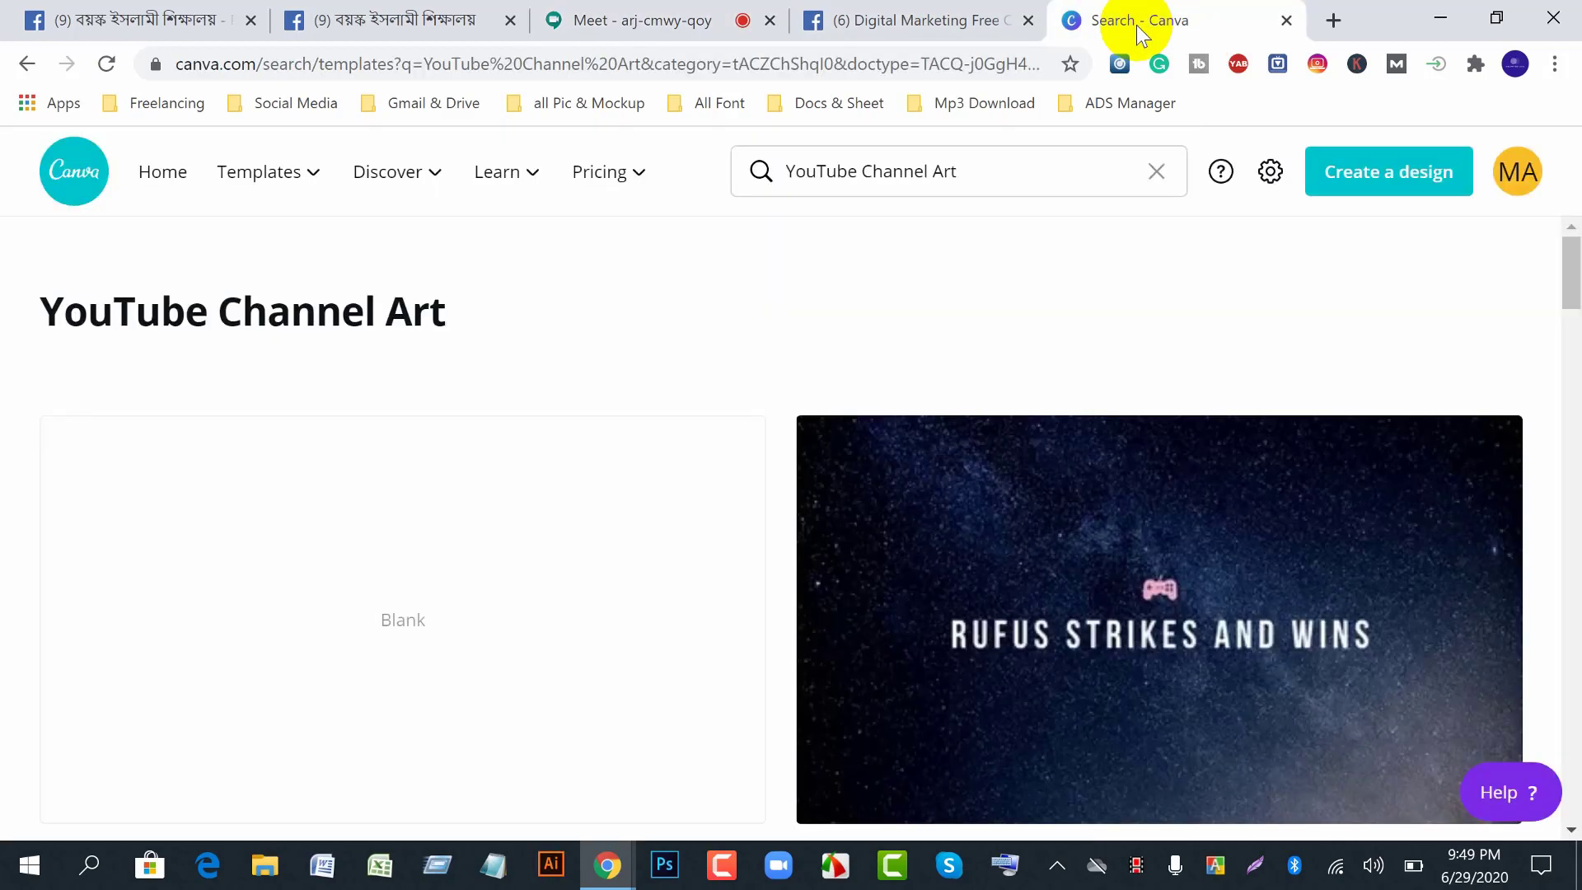
scroll(727, 482, "down", 8)
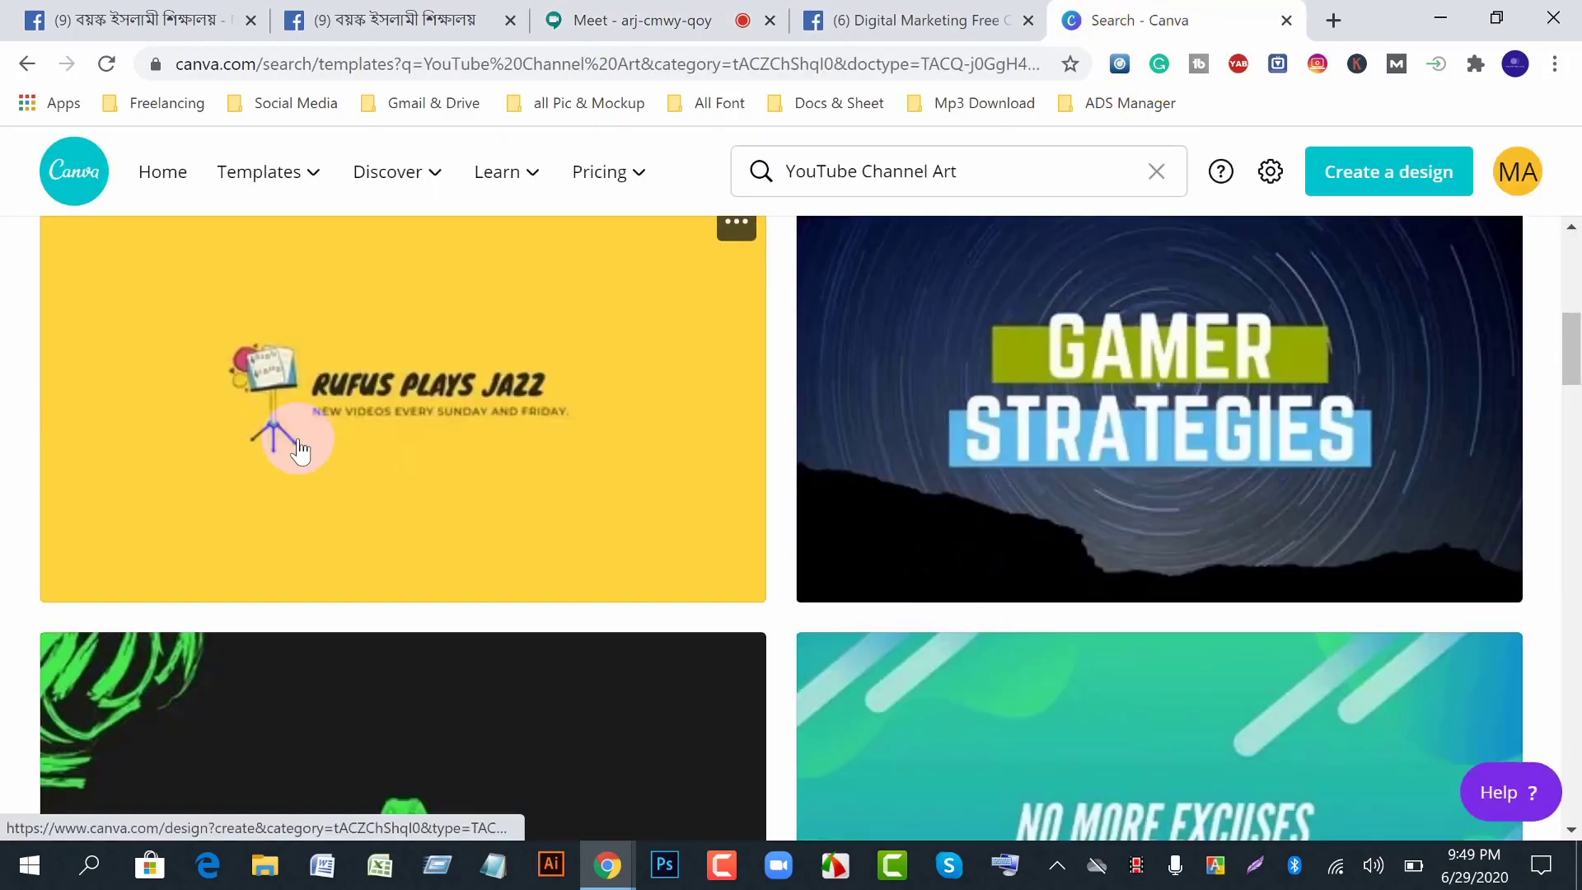
scroll(947, 651, "down", 2)
scroll(519, 629, "down", 5)
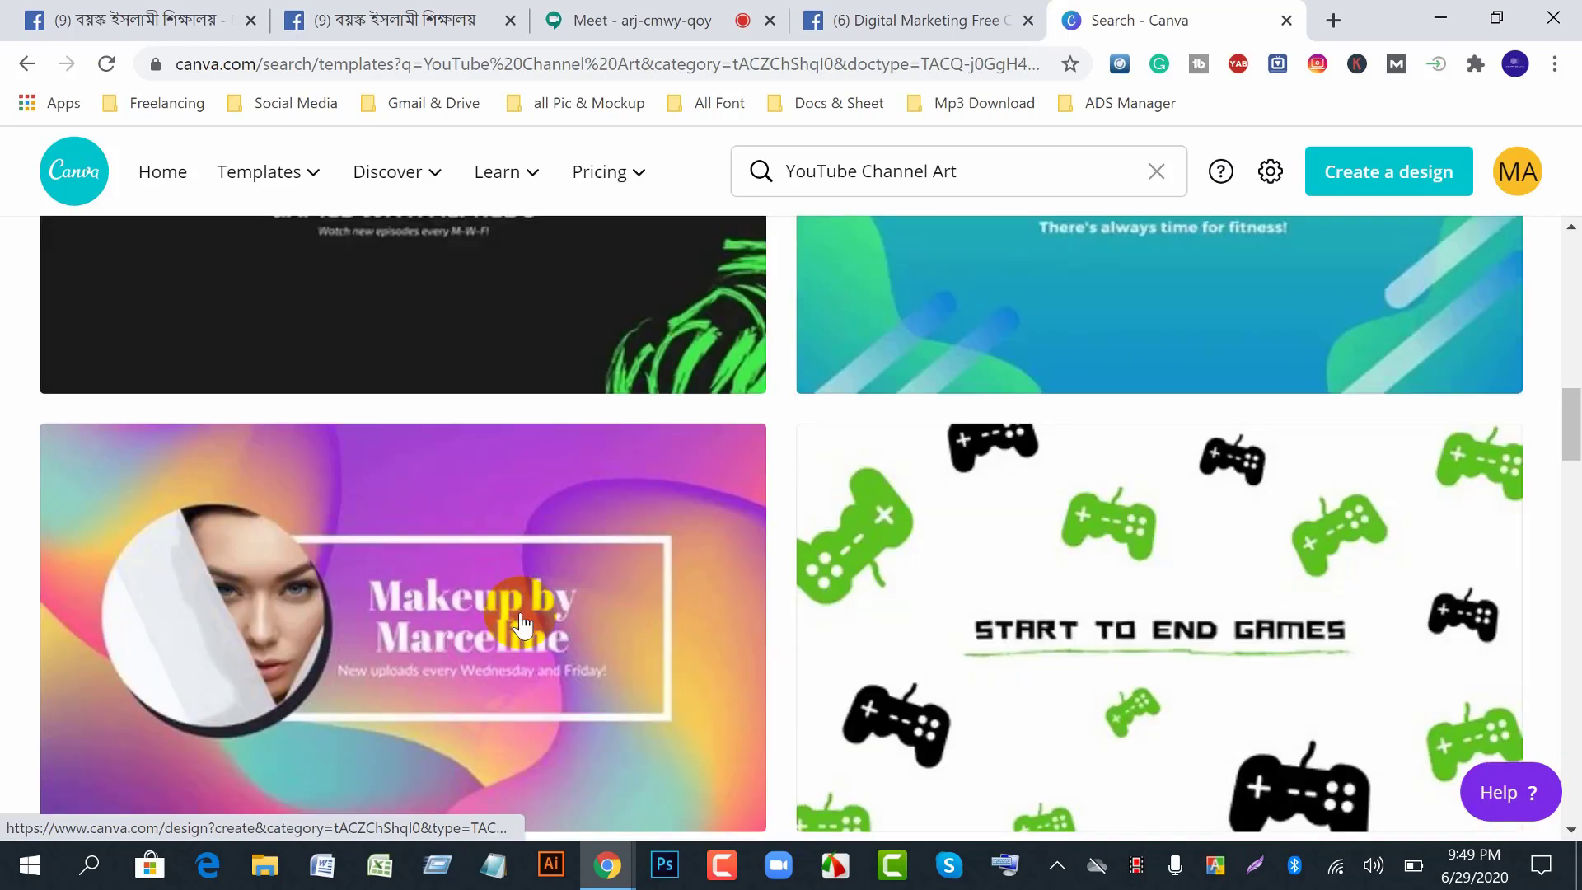
scroll(766, 494, "up", 2)
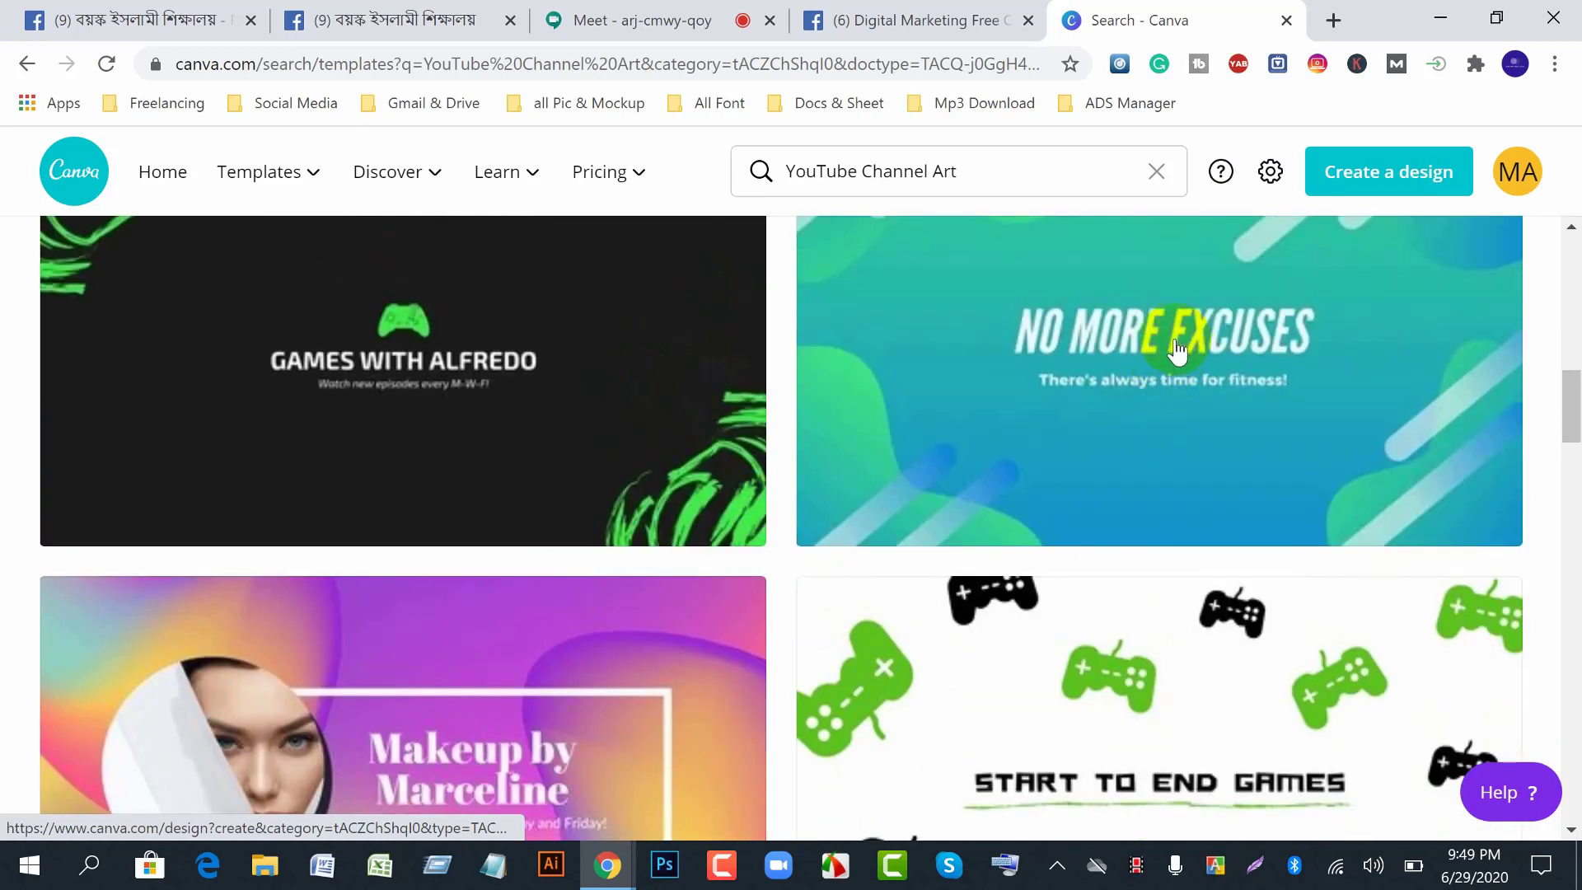
scroll(575, 600, "down", 10)
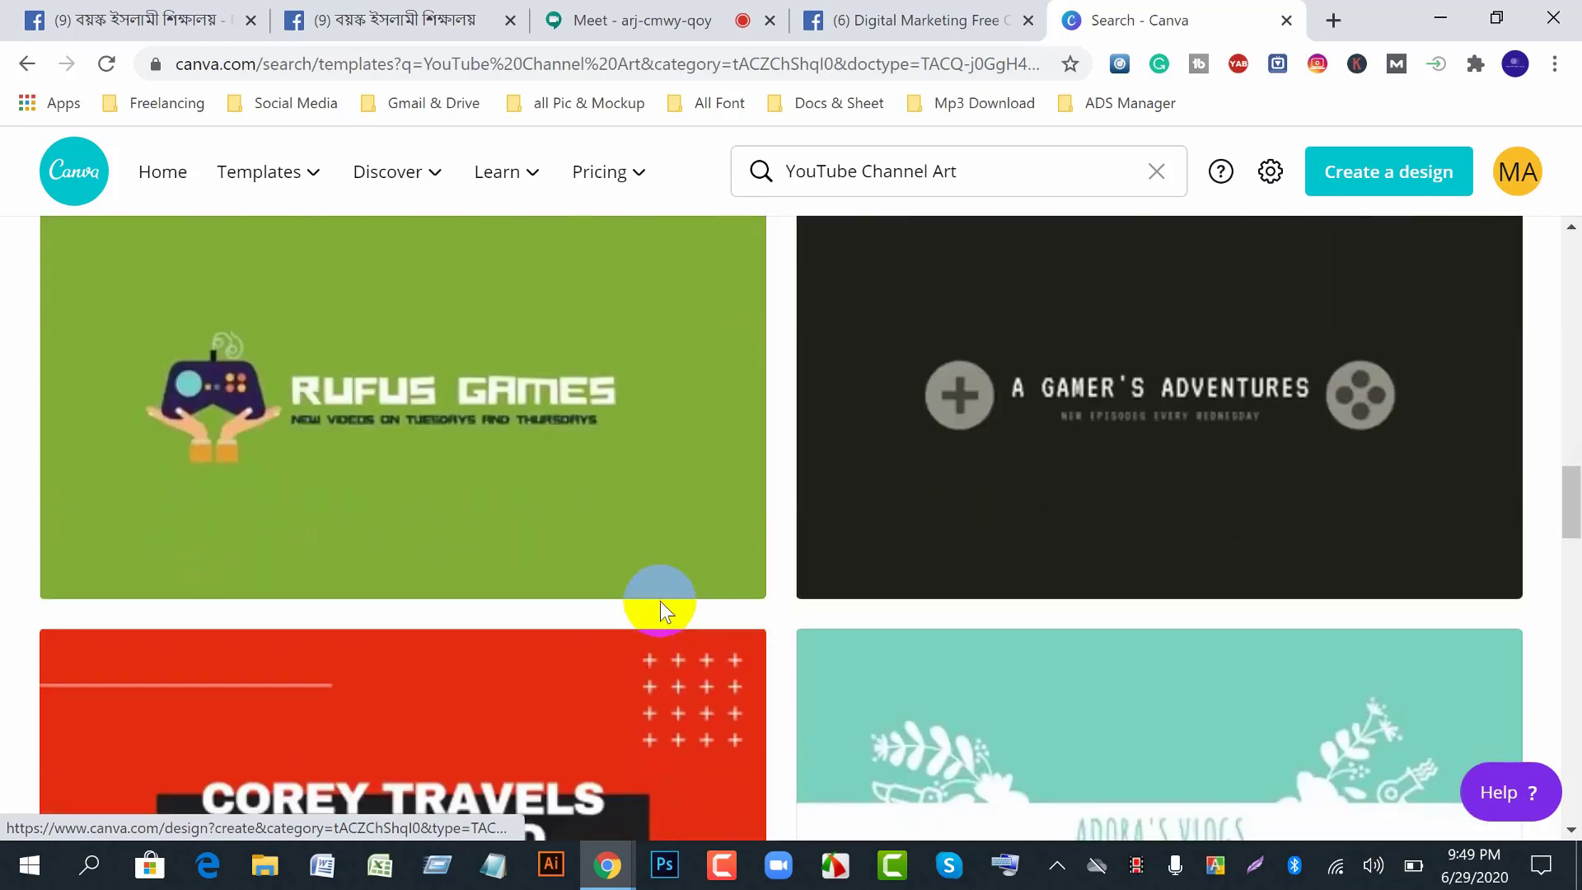
- Switch to the YouTube channel to review its current banner and return to the Canva templates
left_click(607, 865)
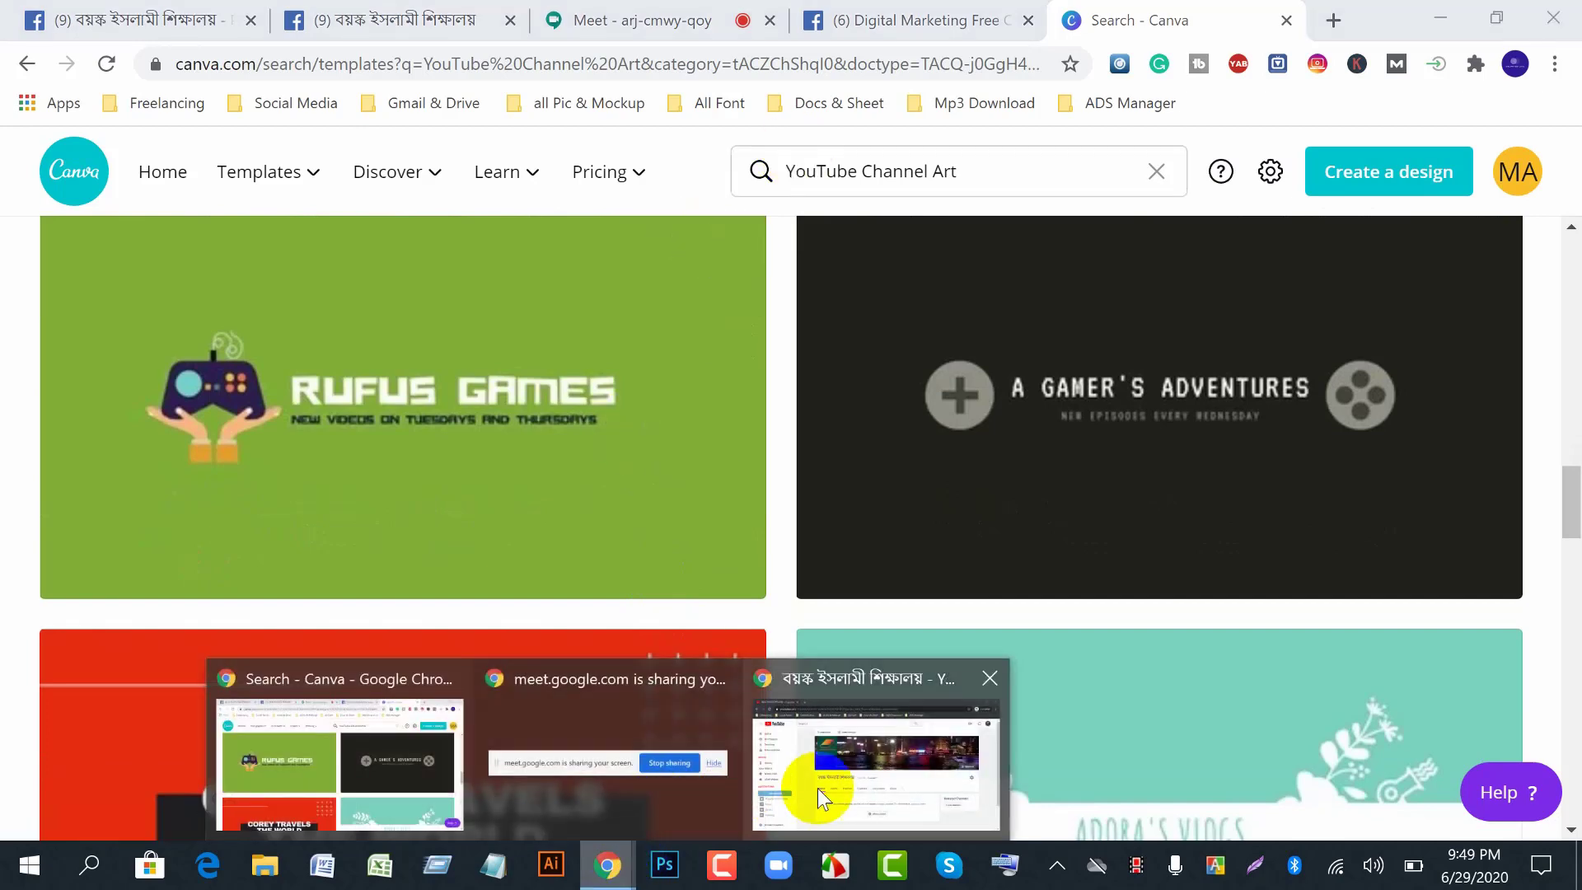
left_click(817, 788)
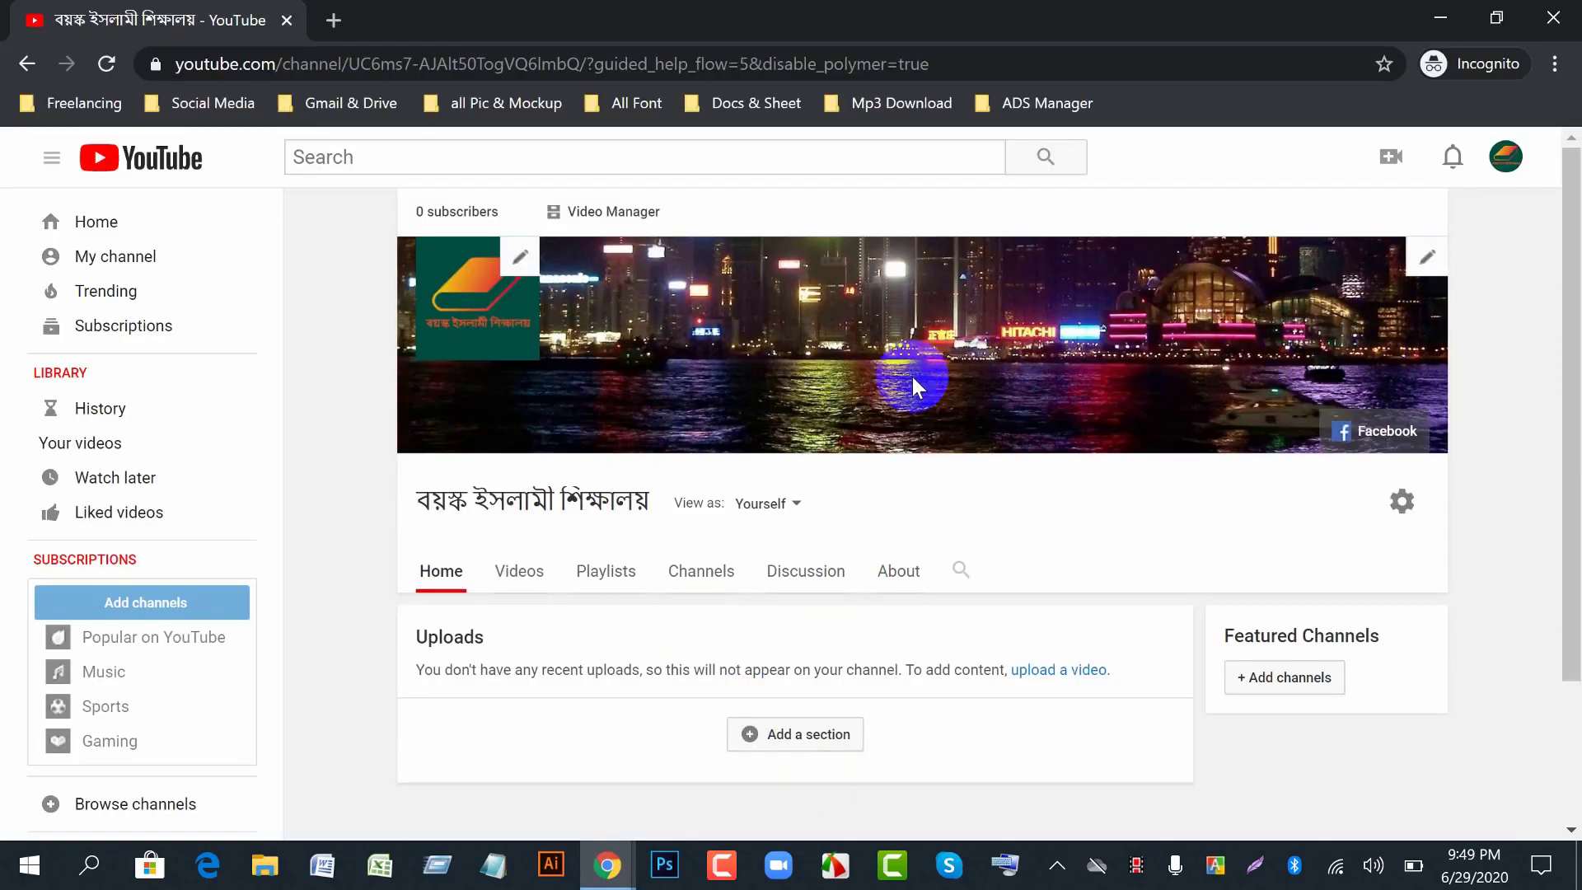
left_click(603, 875)
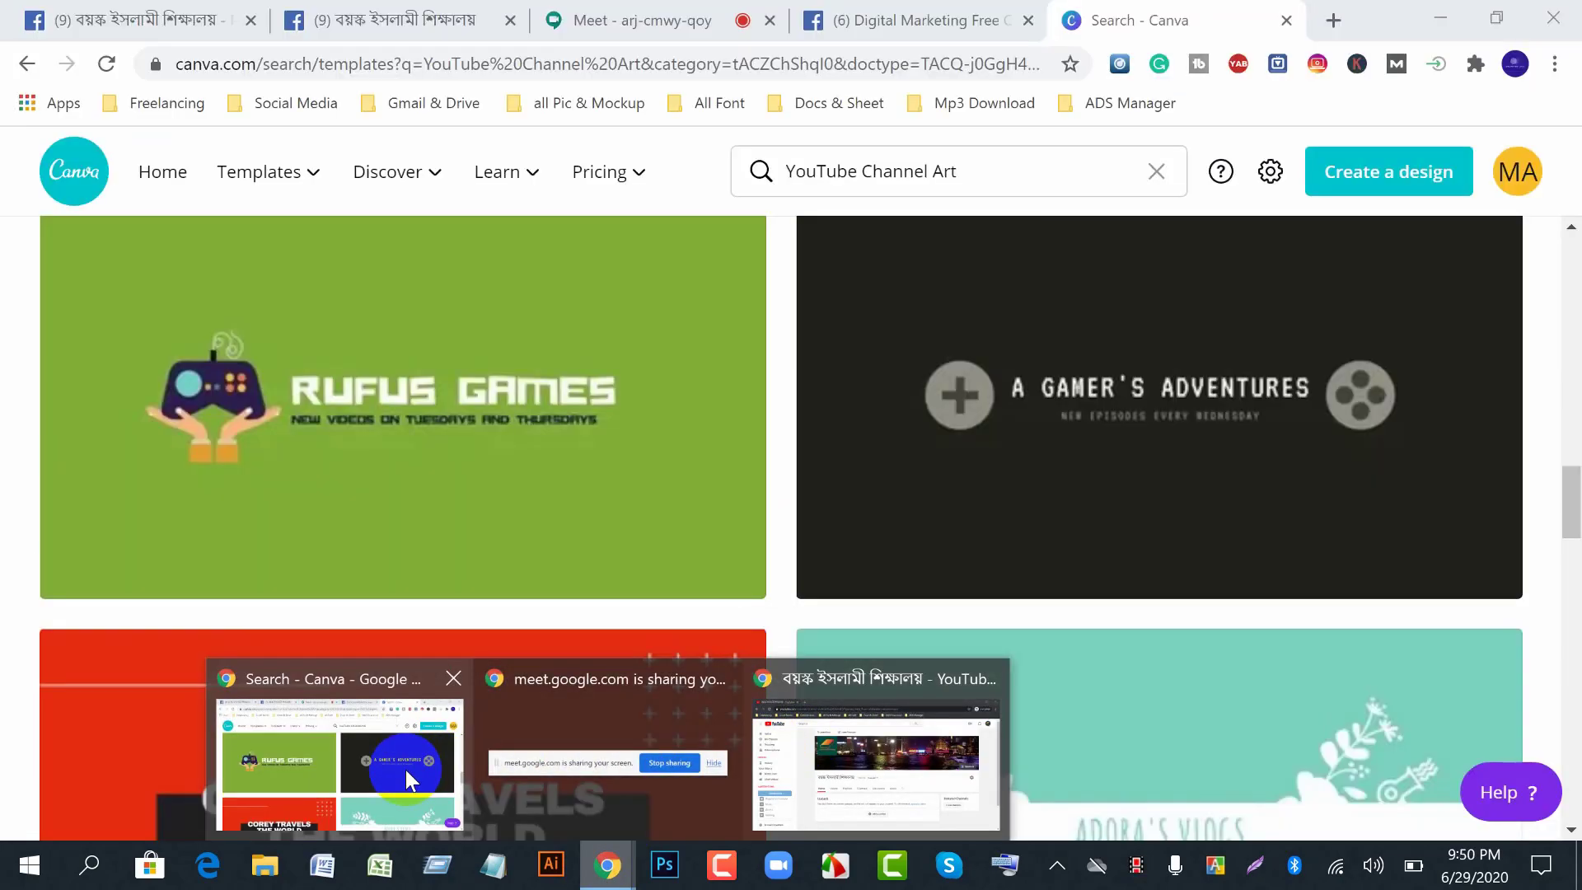
left_click(405, 770)
- Browse further through the YouTube Channel Art templates to compare banner designs
scroll(775, 700, "down", 10)
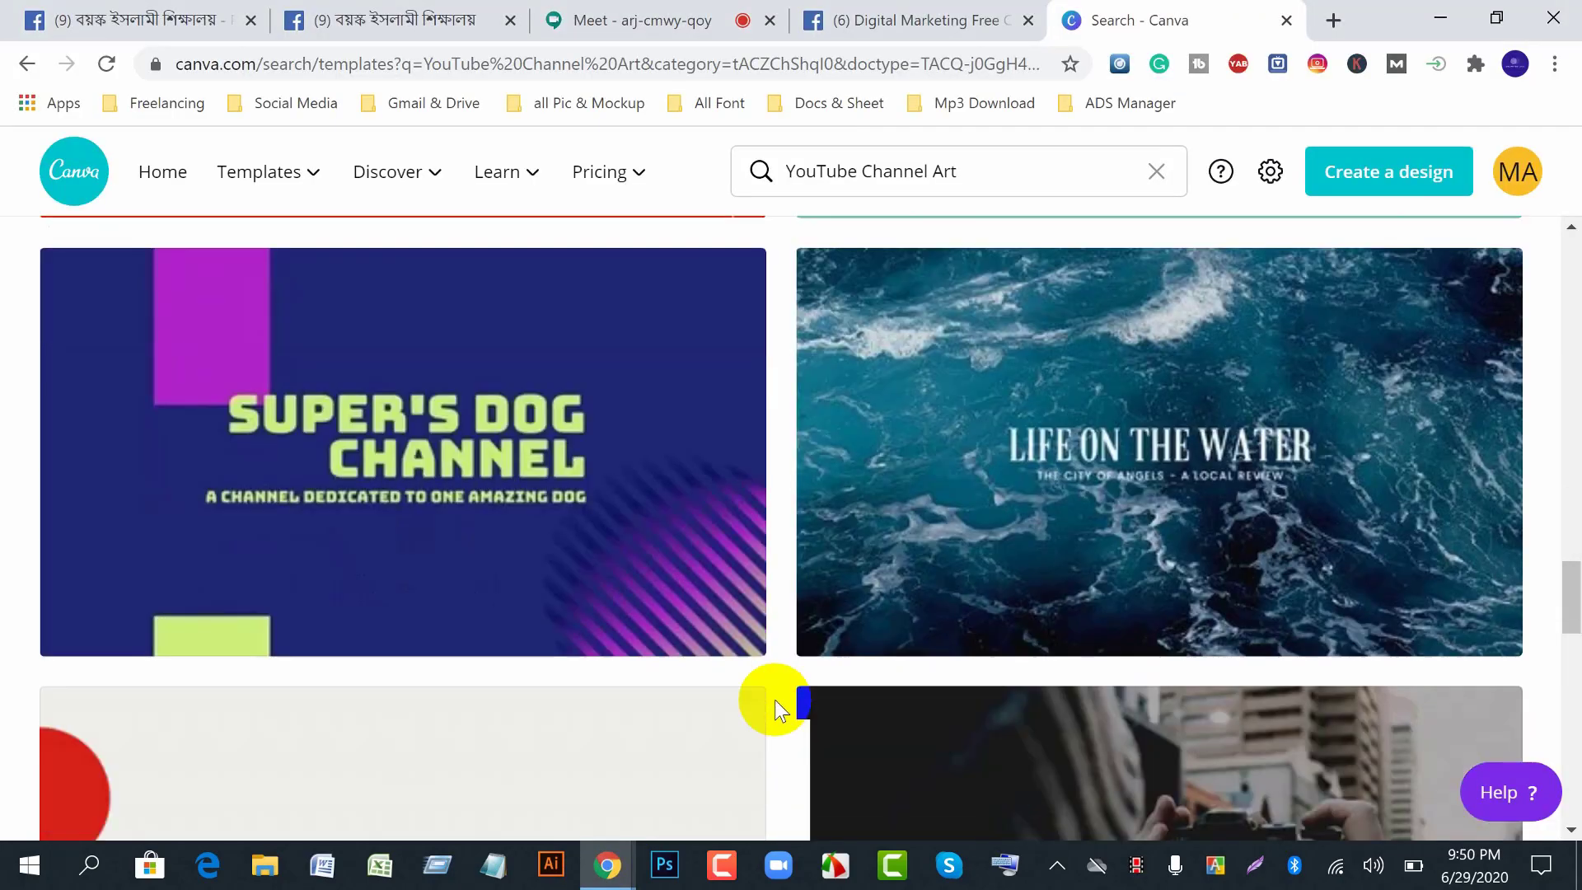
scroll(775, 700, "down", 15)
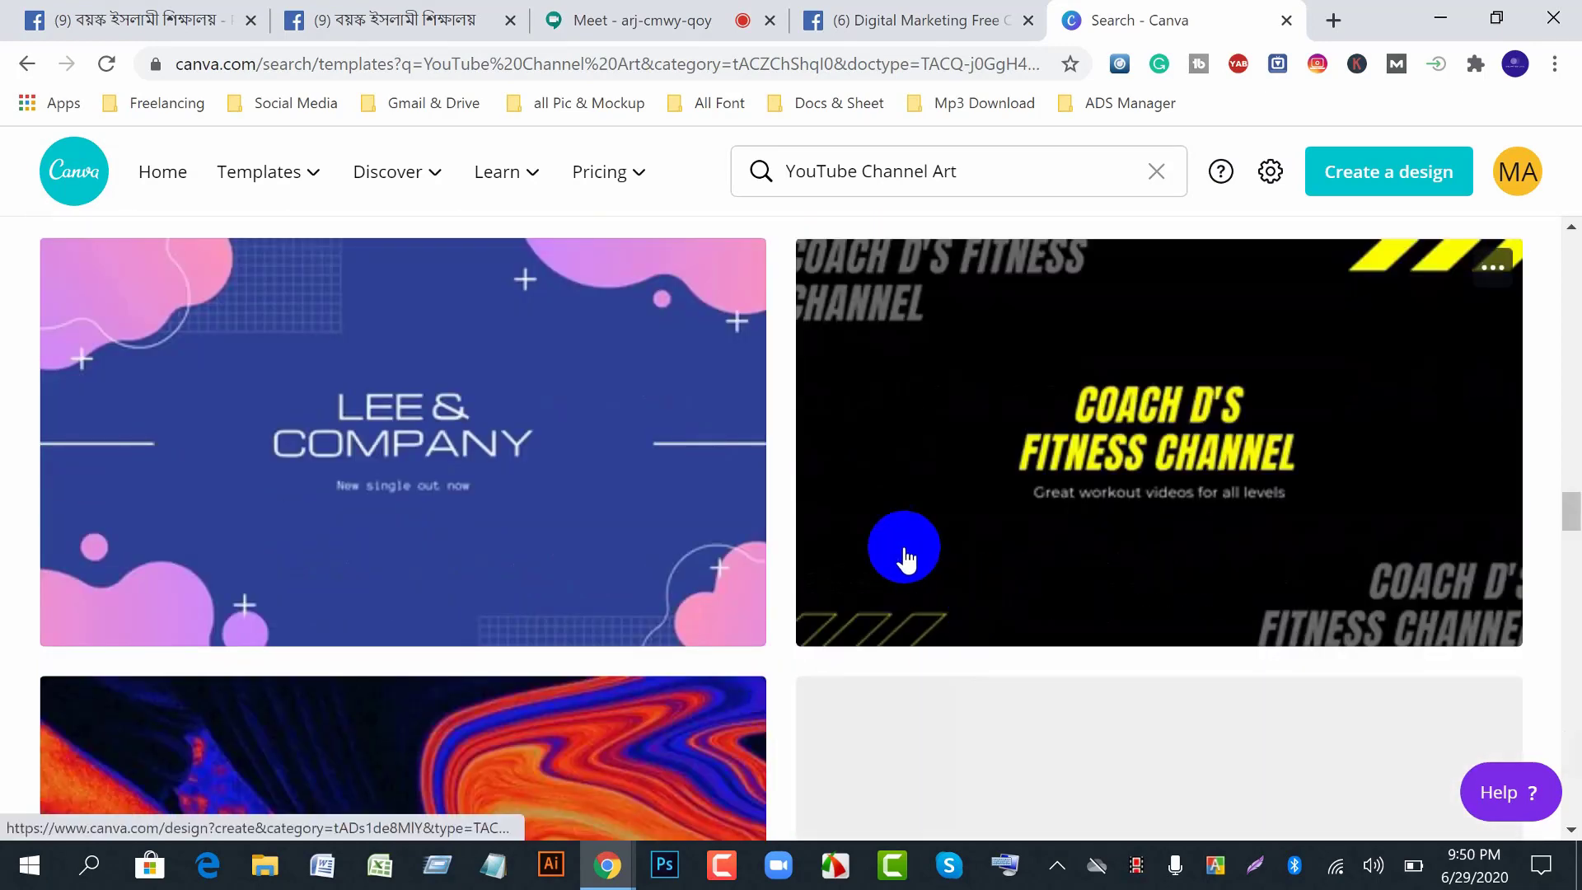
scroll(665, 477, "down", 8)
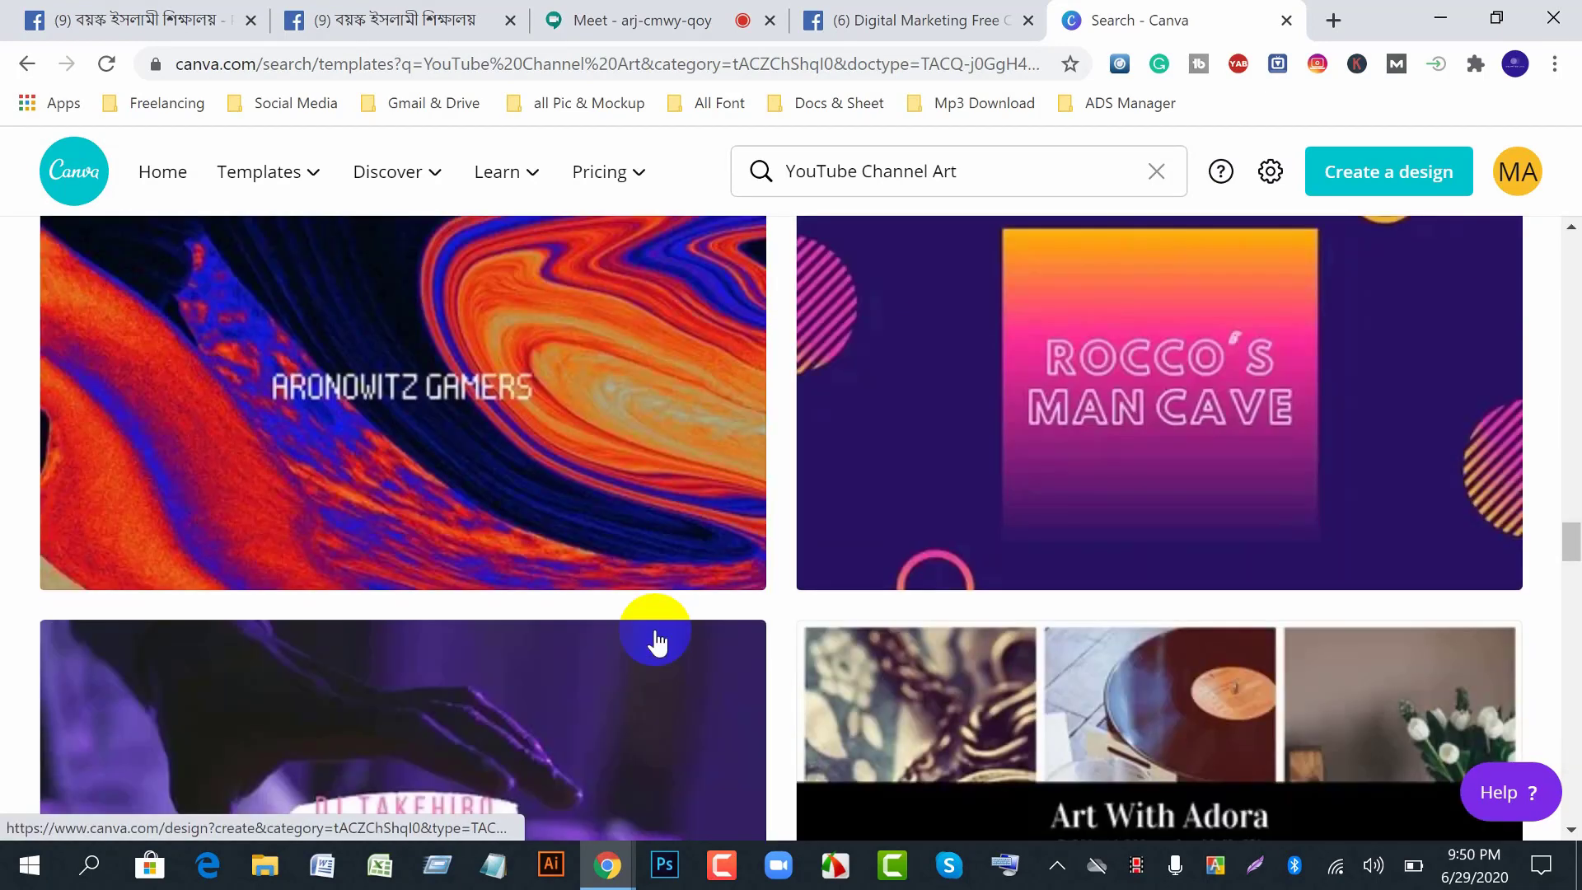
scroll(632, 623, "down", 3)
scroll(631, 626, "down", 10)
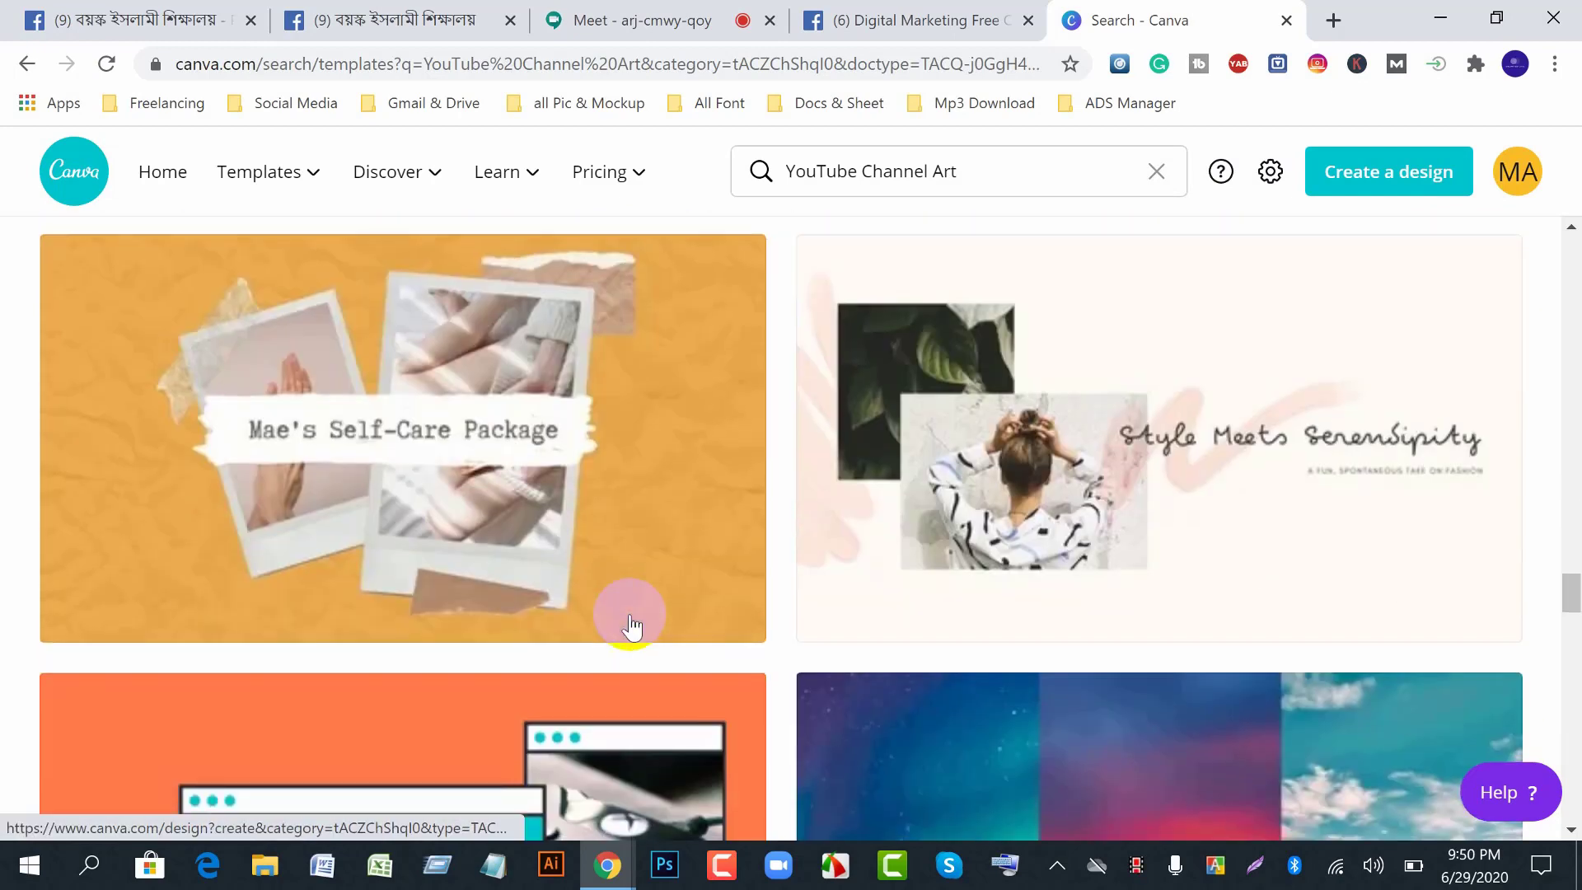
scroll(630, 614, "down", 10)
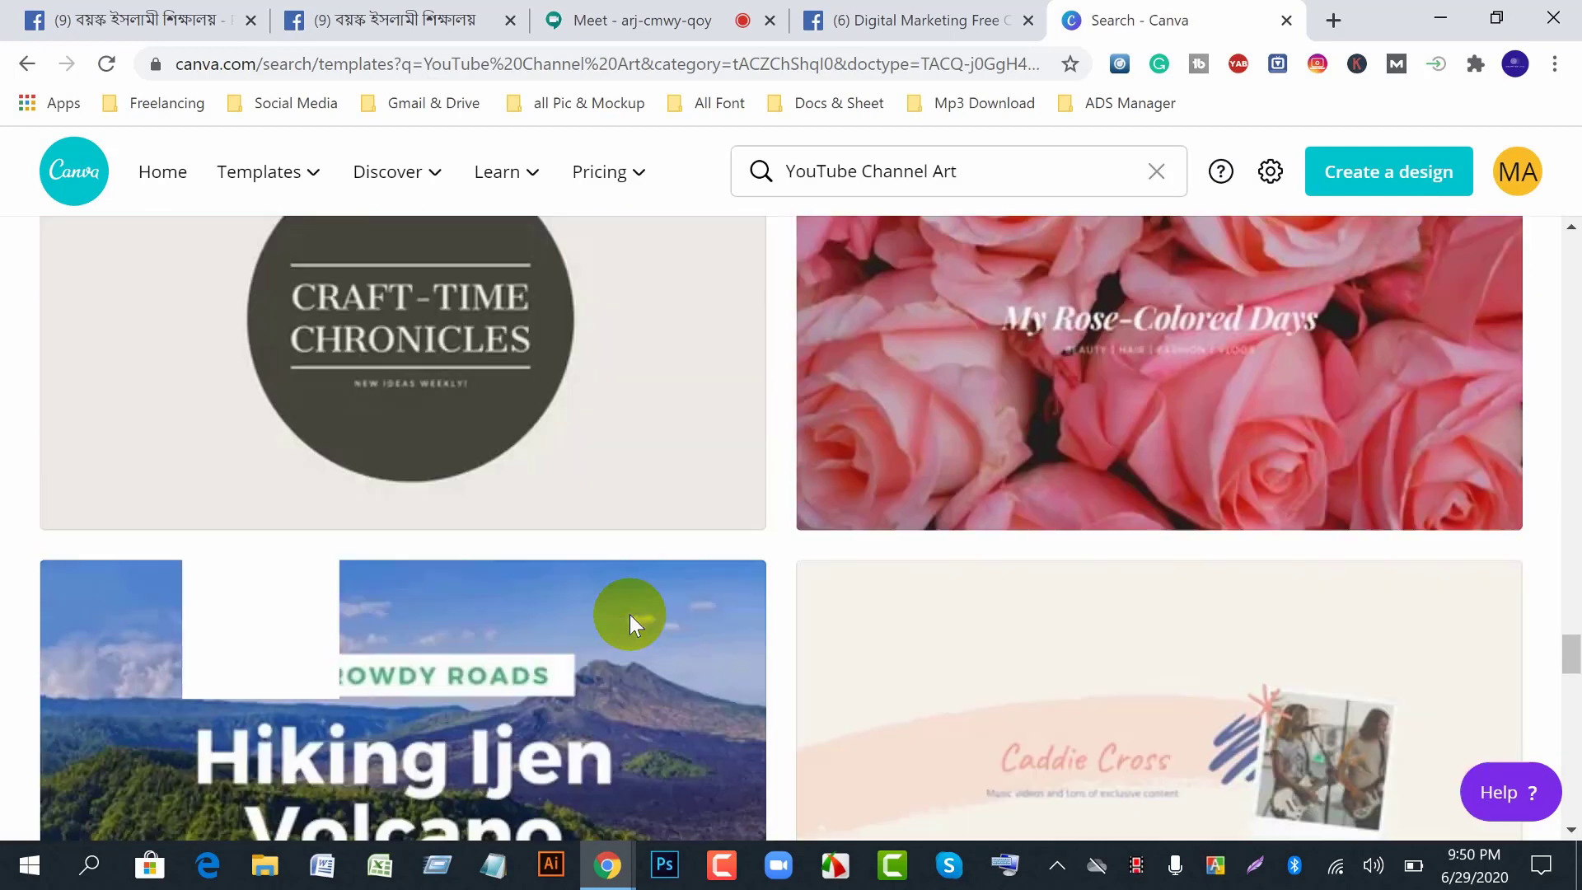
scroll(631, 626, "down", 10)
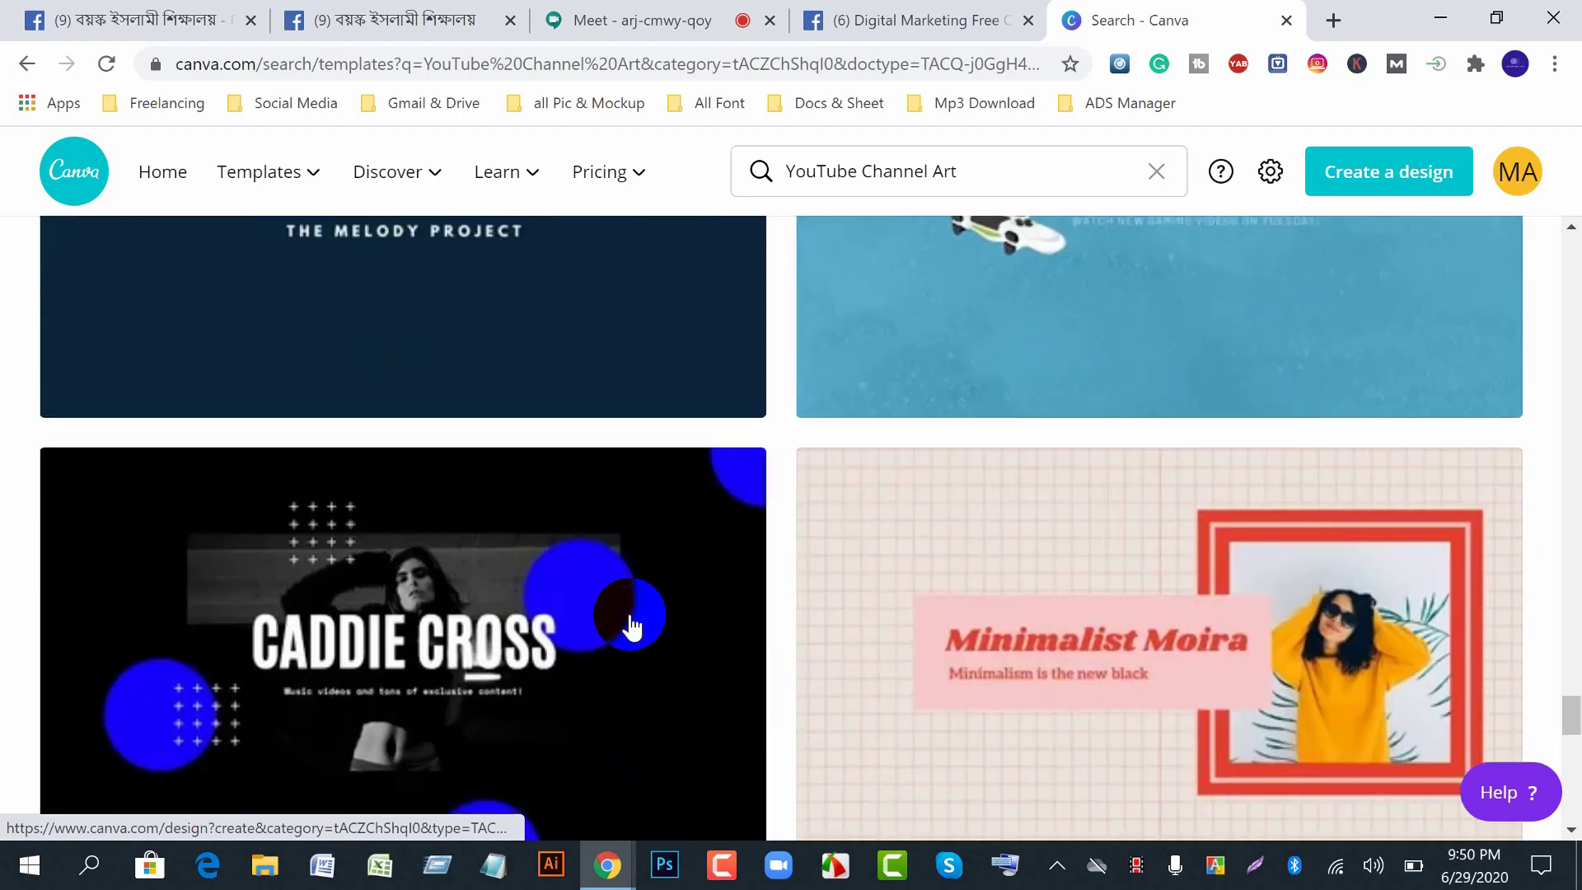
- Find the YouTube Channel Art template with the "urban settler" title over a night city photo and open it for editing
scroll(701, 630, "down", 4)
scroll(753, 634, "down", 7)
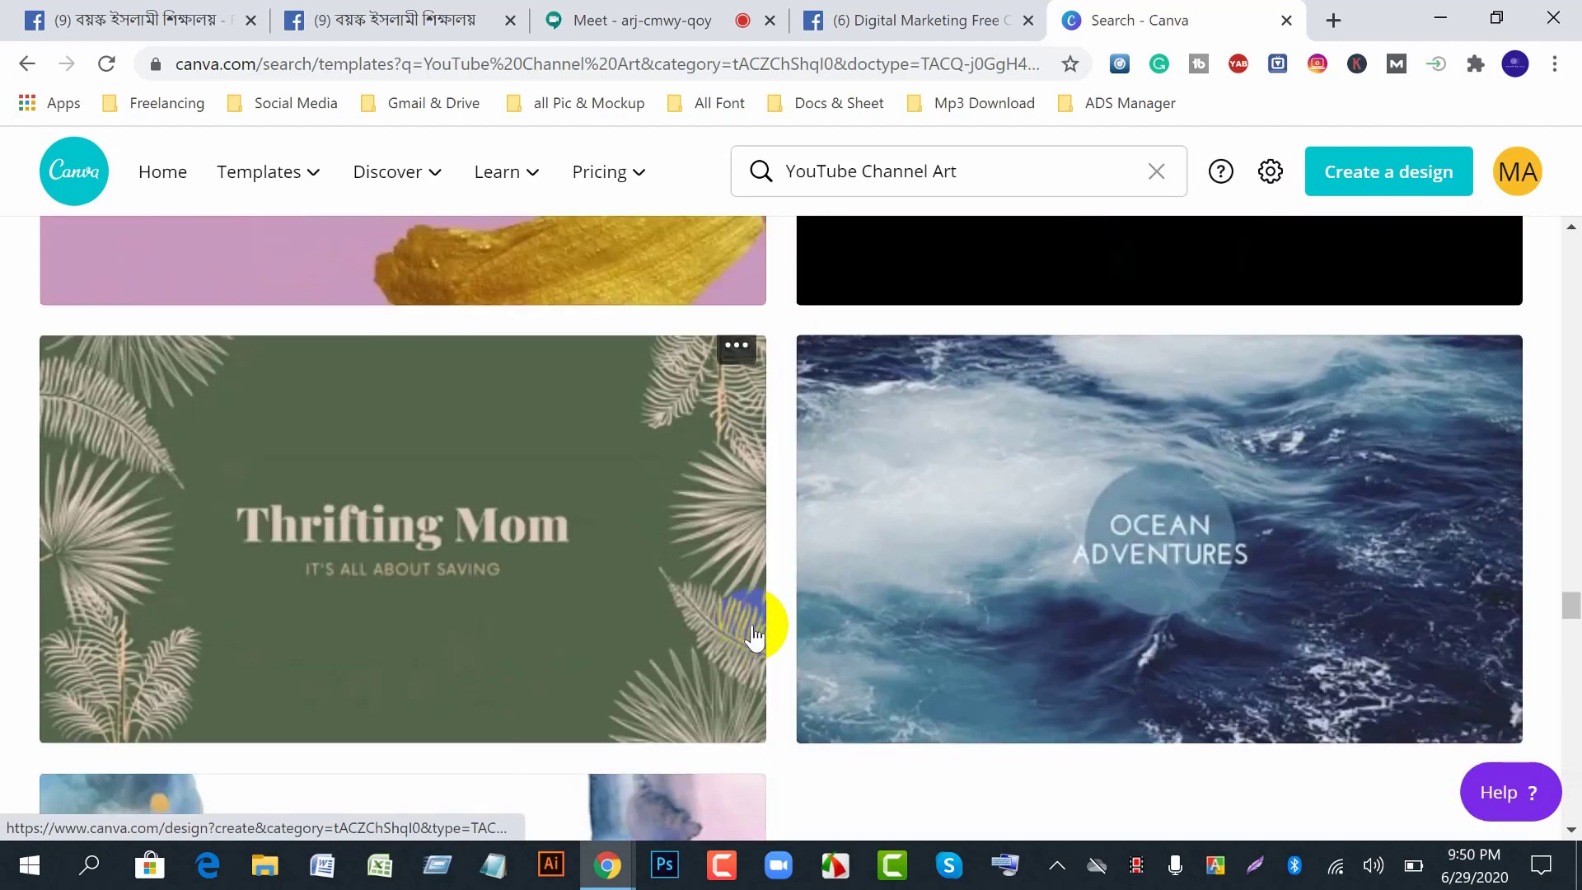
scroll(883, 575, "down", 8)
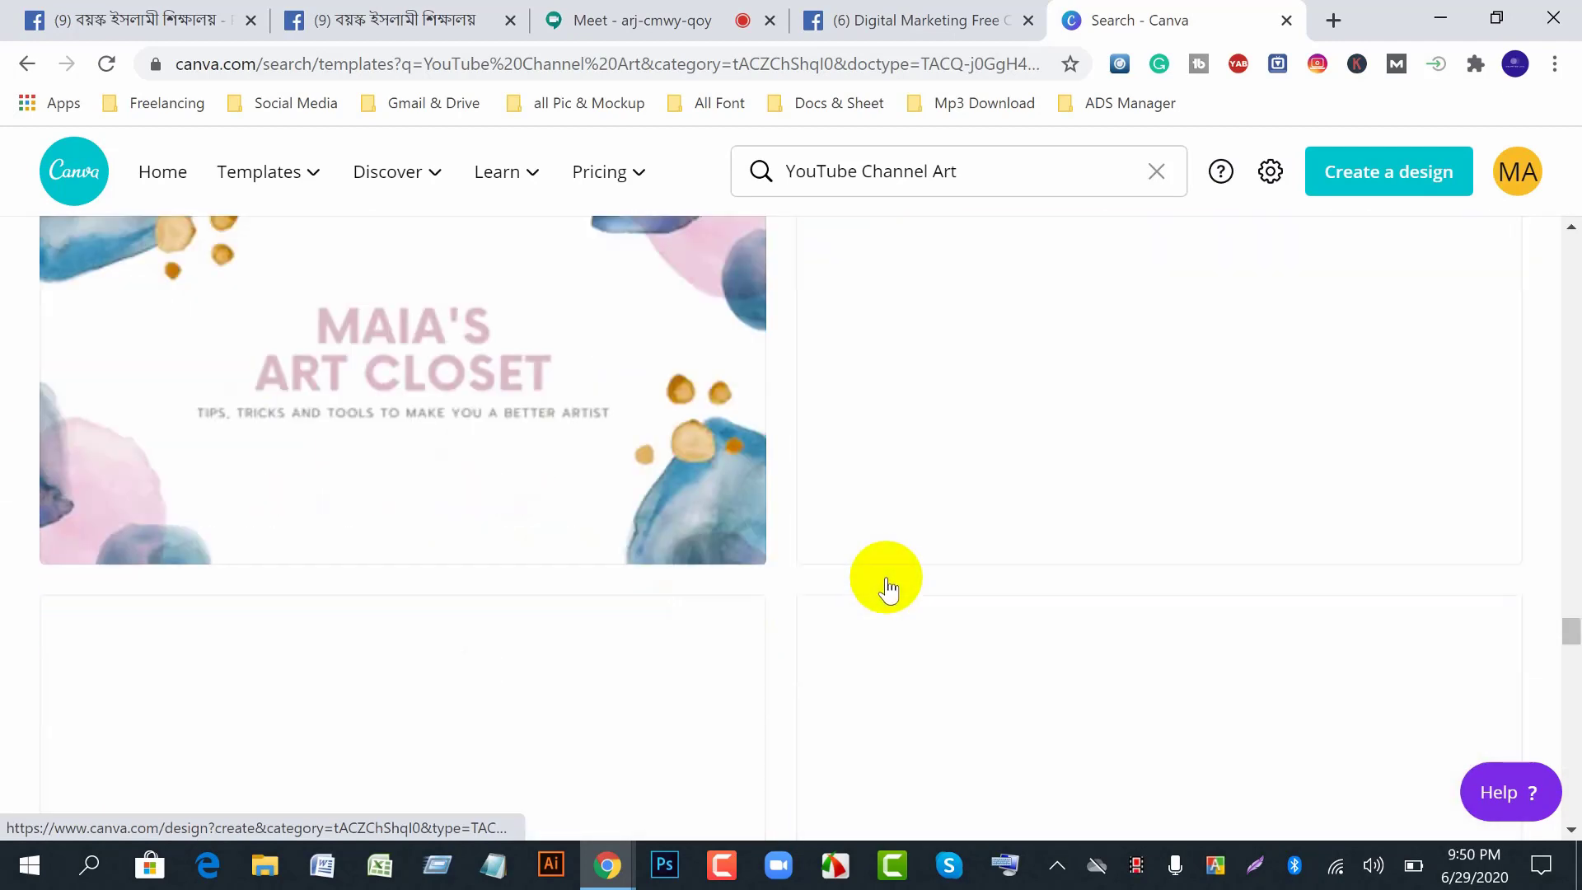
scroll(886, 588, "up", 2)
scroll(887, 588, "down", 4)
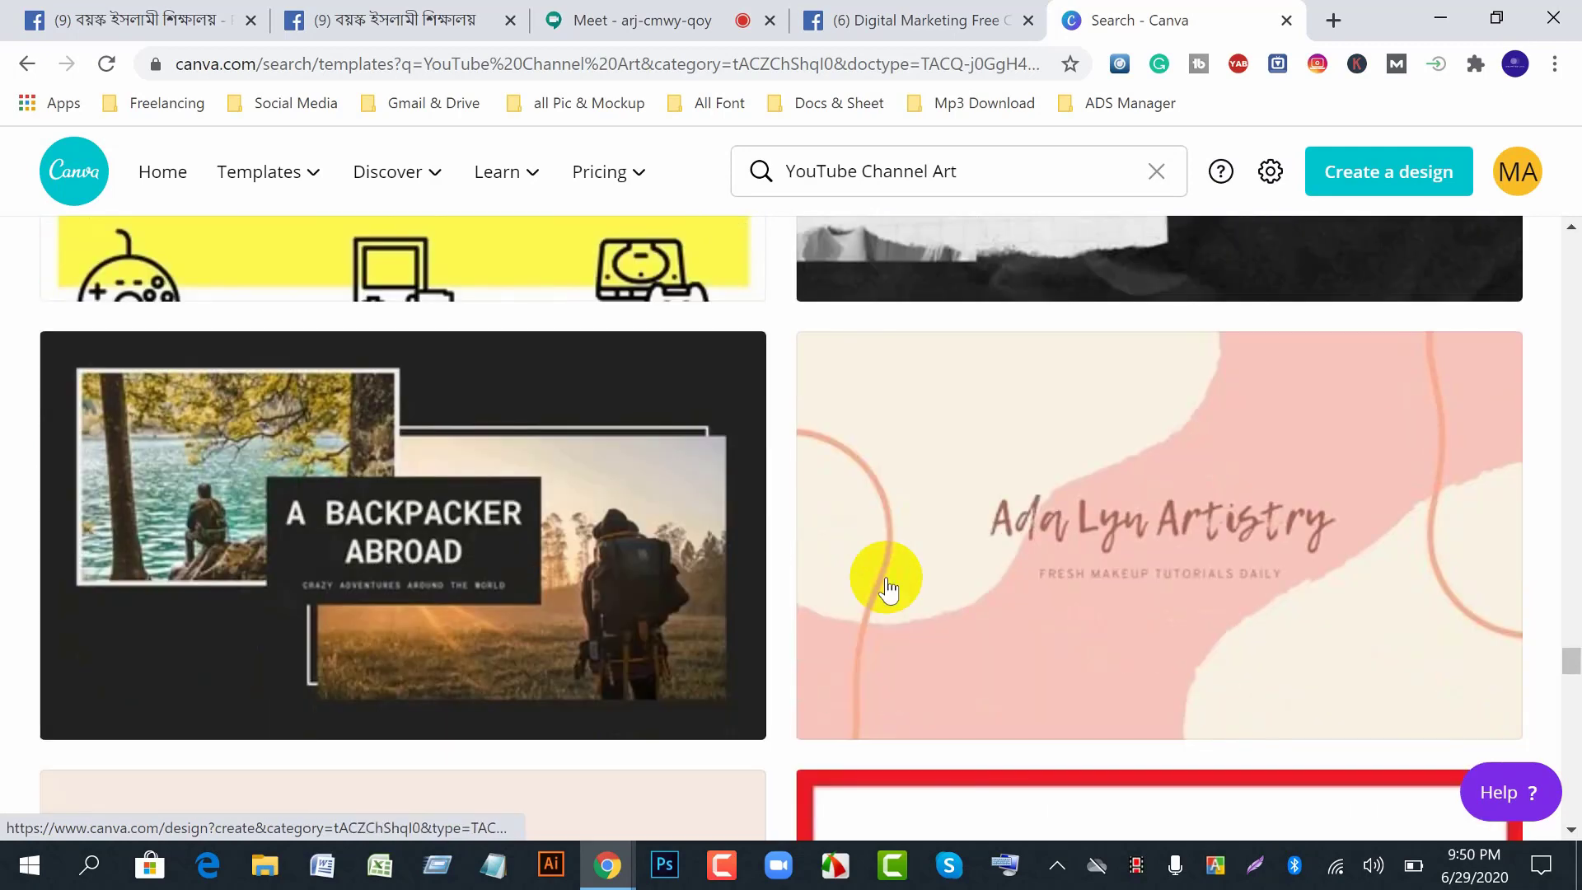
scroll(886, 589, "down", 12)
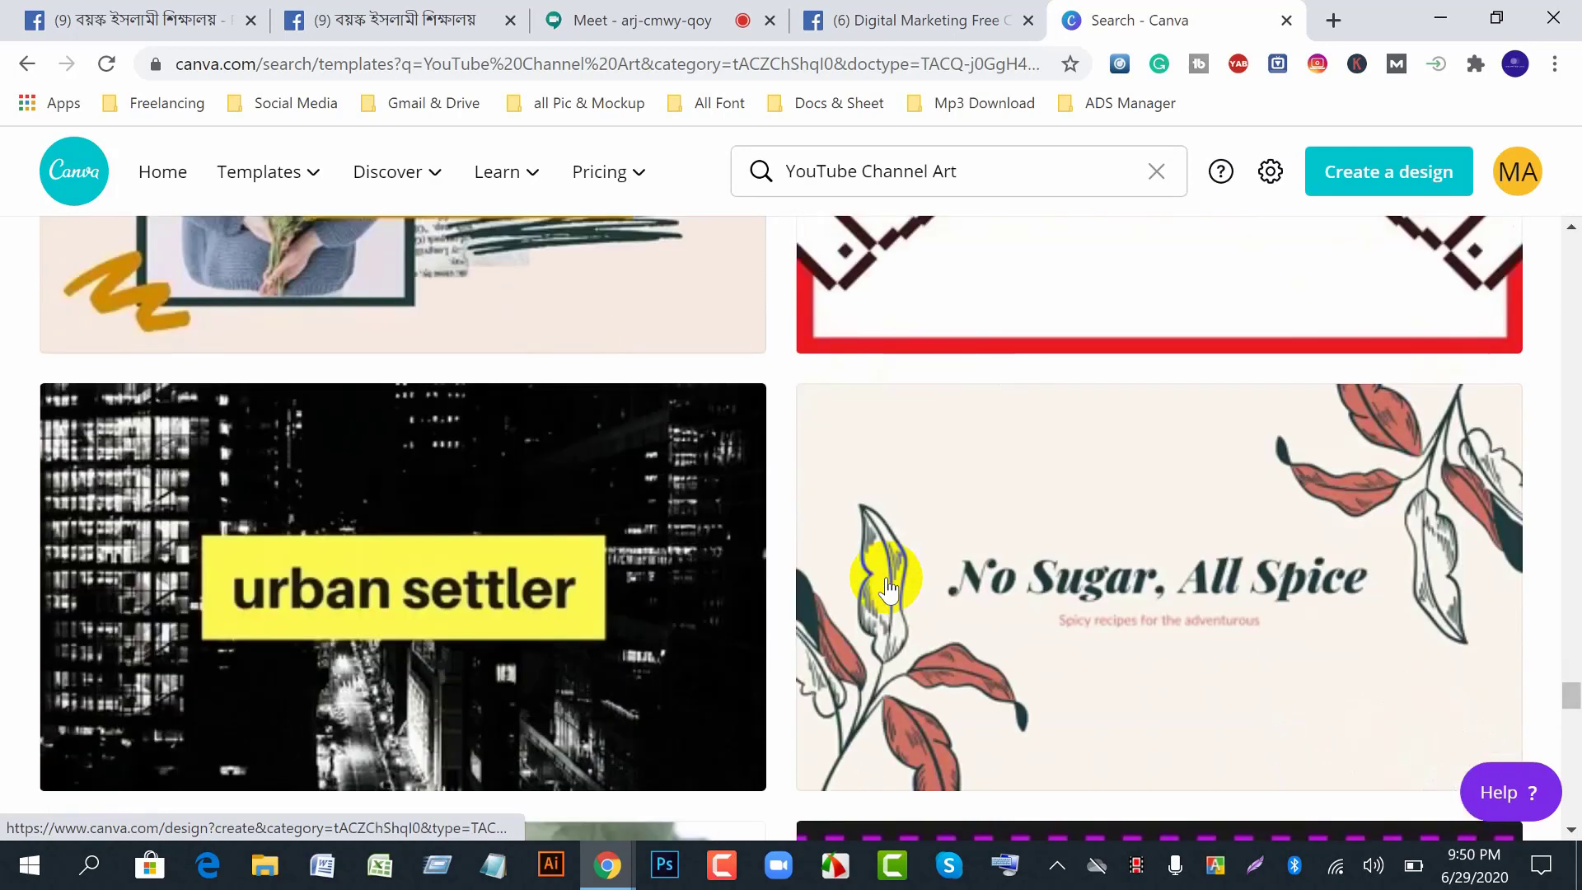
scroll(886, 589, "down", 3)
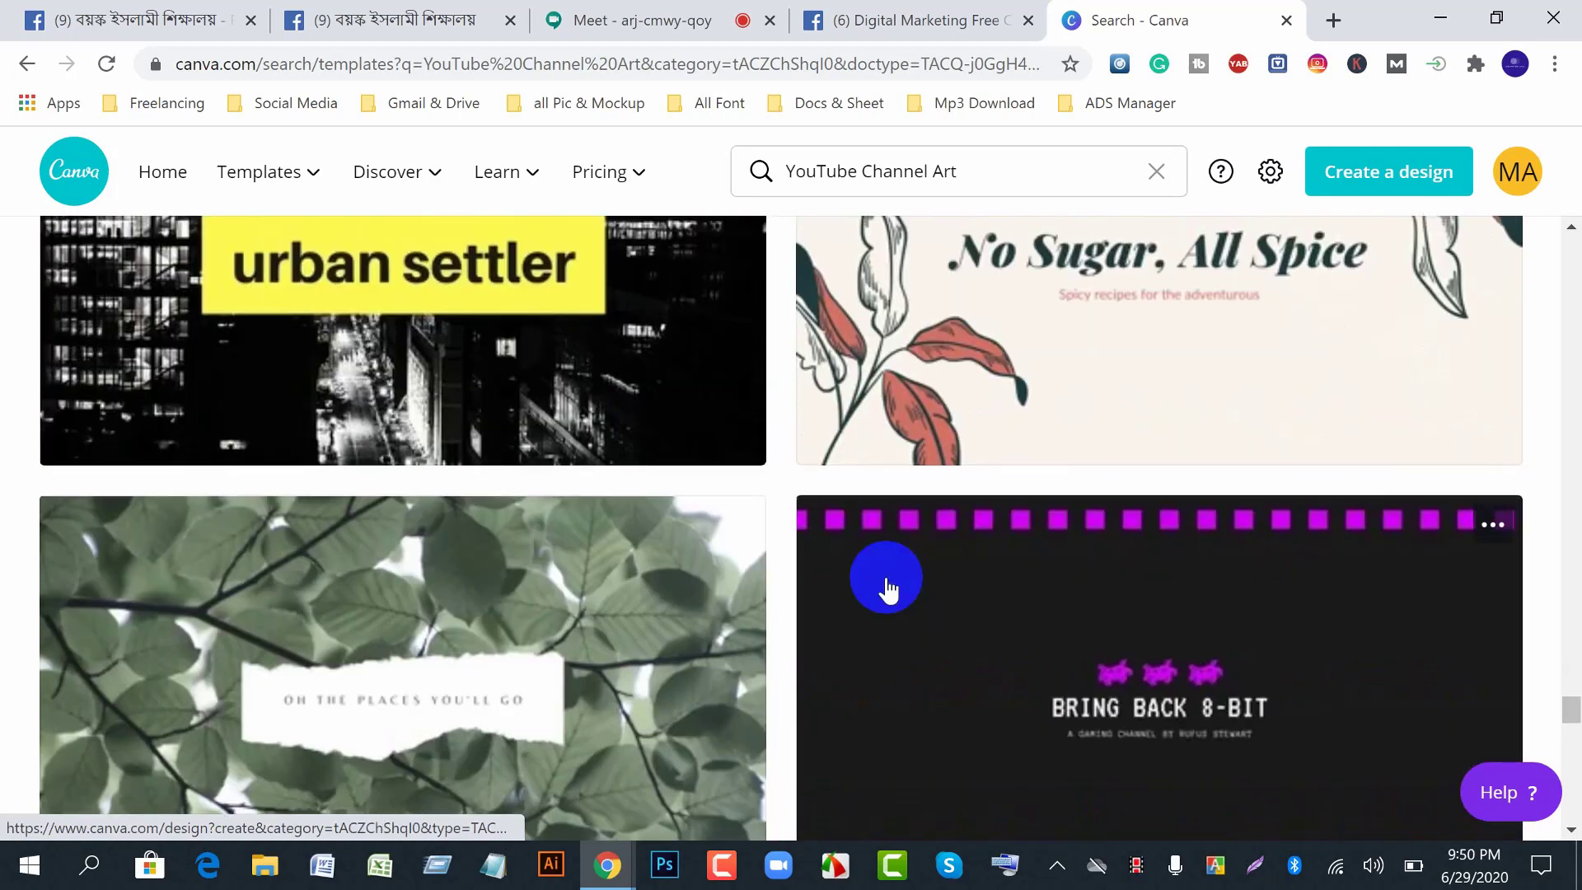
scroll(886, 588, "up", 3)
scroll(886, 588, "down", 2)
scroll(882, 582, "up", 5)
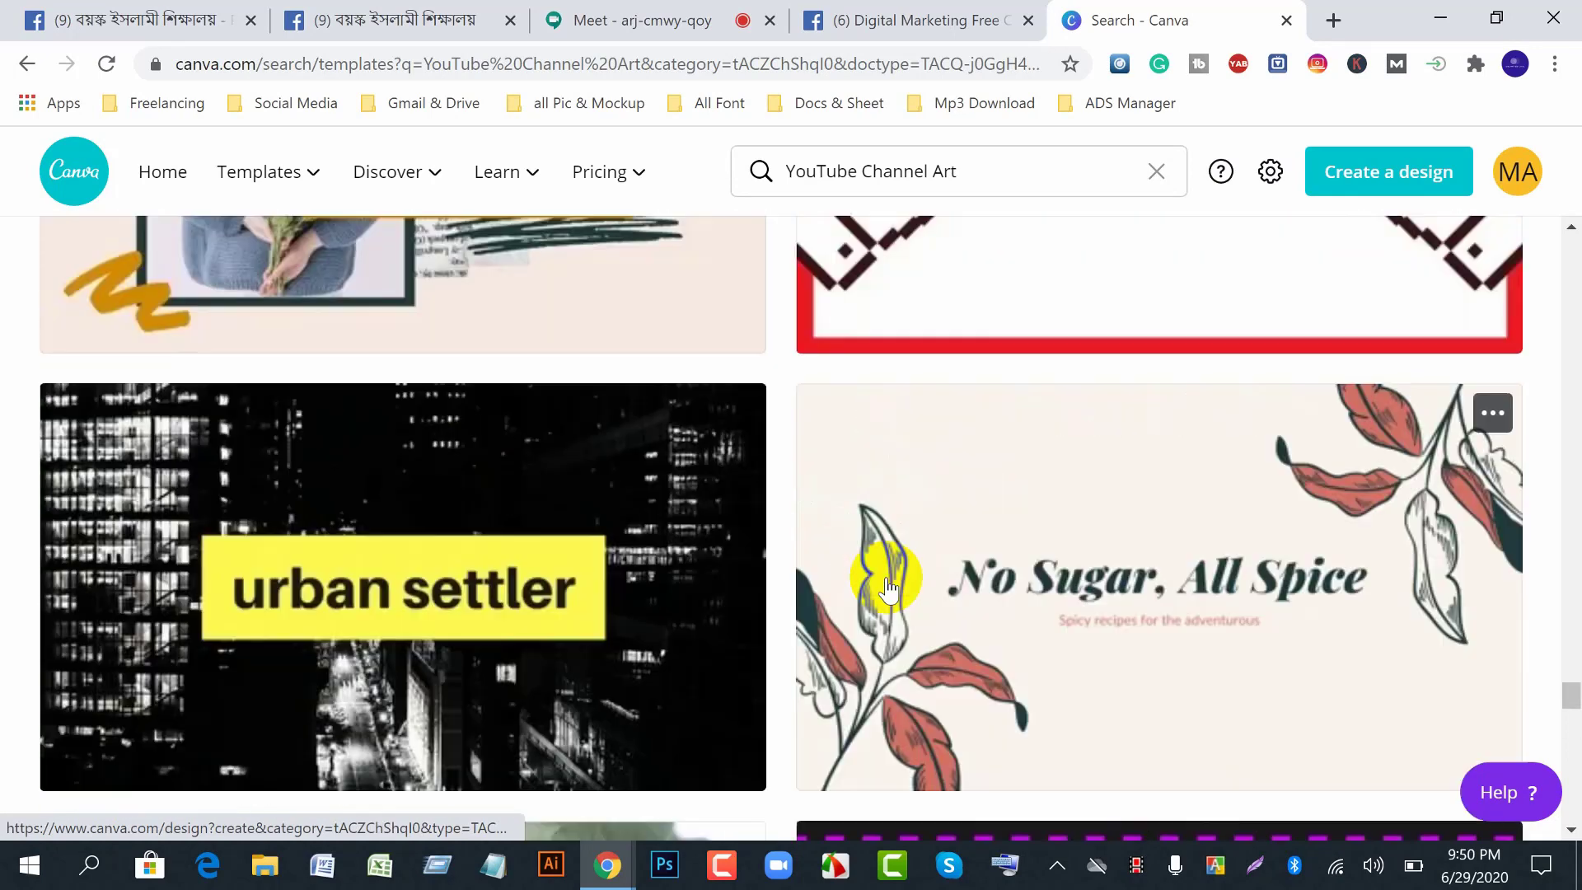
left_click(449, 651)
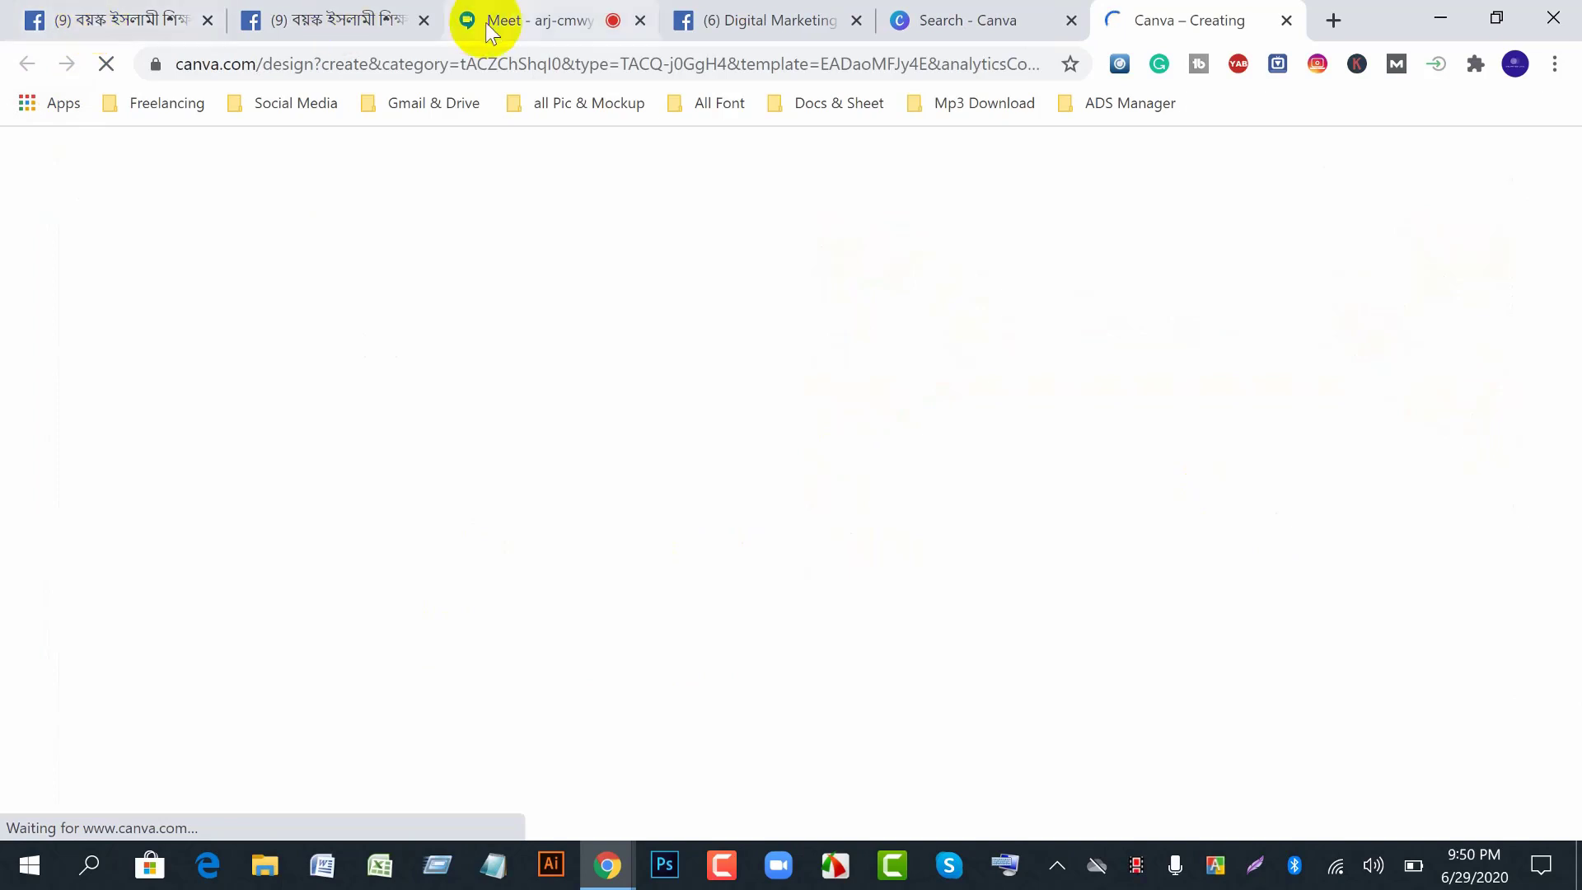
- Switch to the Facebook page and copy its name, "বয়স্ক ইসলামী শিক্ষালয়", from the search field
left_click(543, 23)
left_click(124, 25)
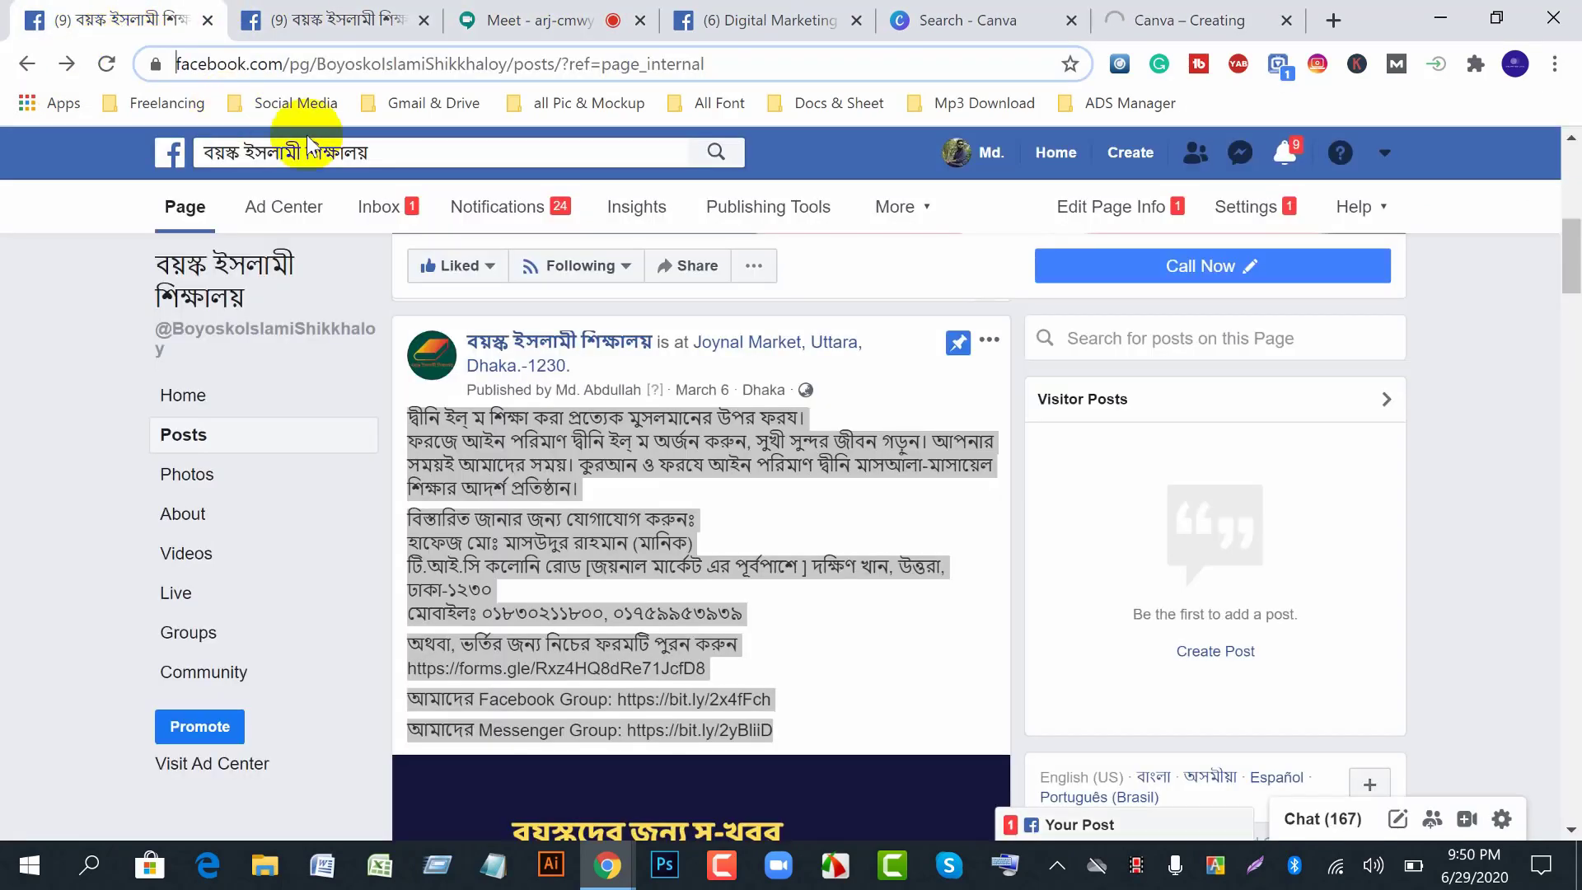
left_click(424, 155)
right_click(424, 155)
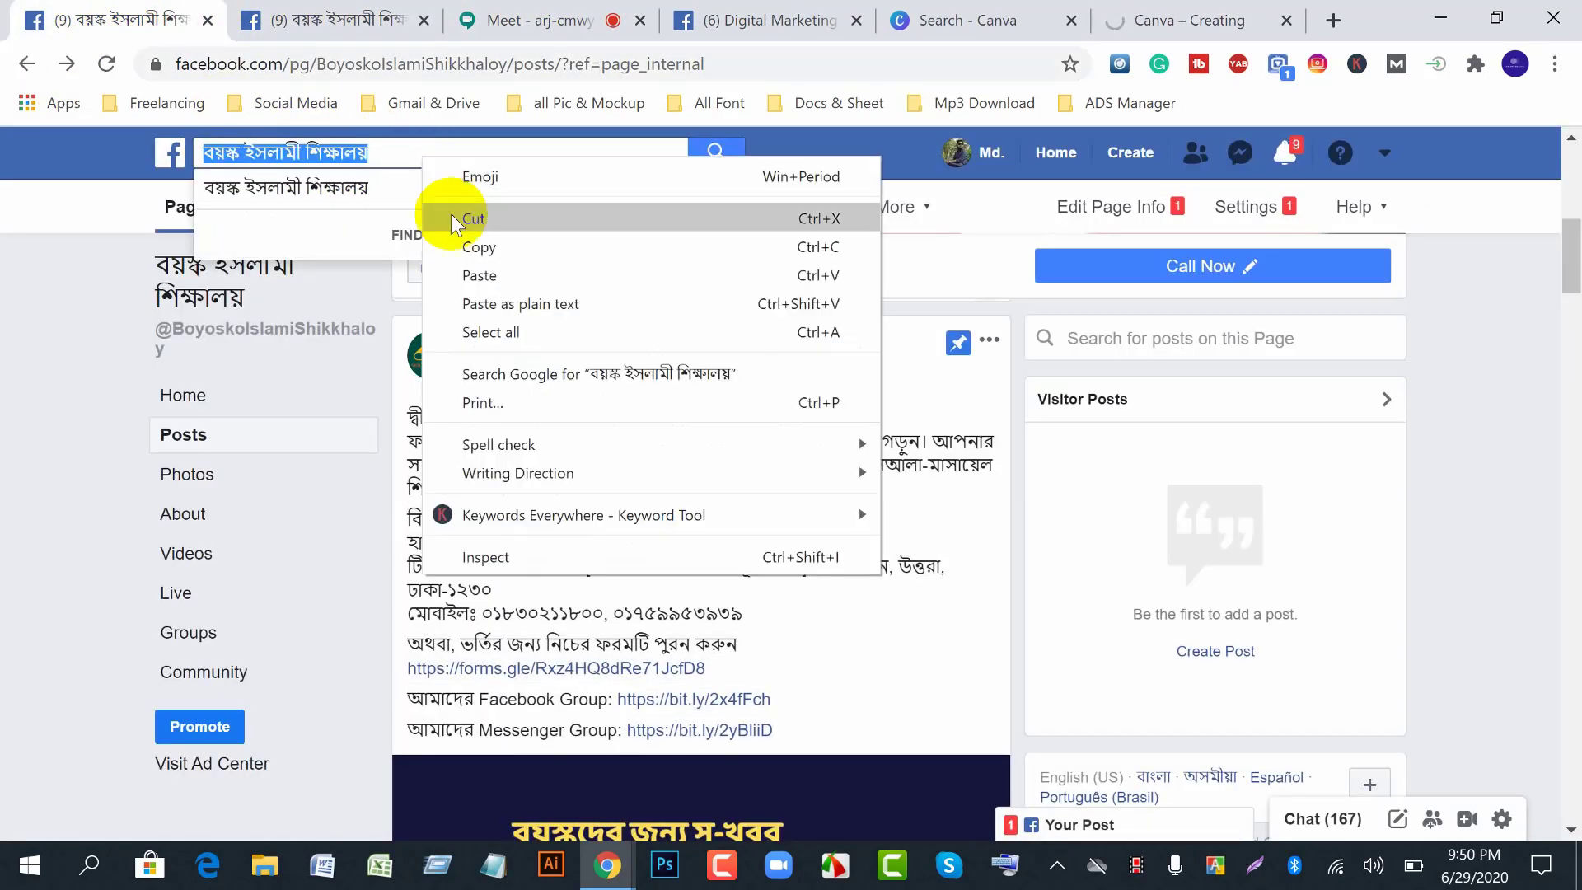
left_click(458, 239)
- Check the Google Meet call while the Canva design loads and return to the design
left_click(1174, 25)
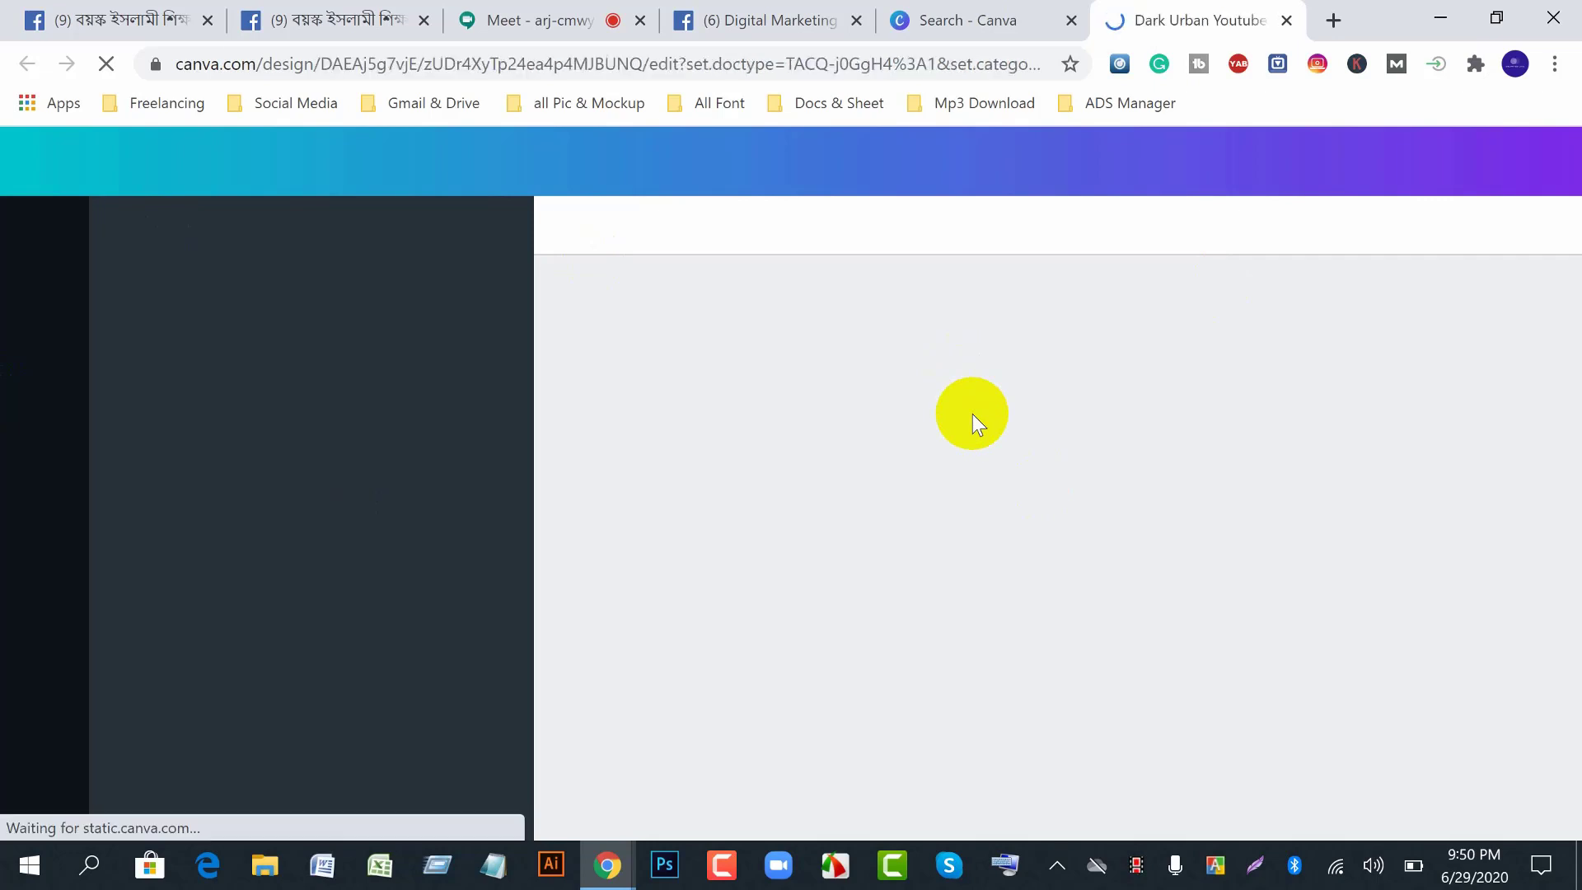
left_click(526, 27)
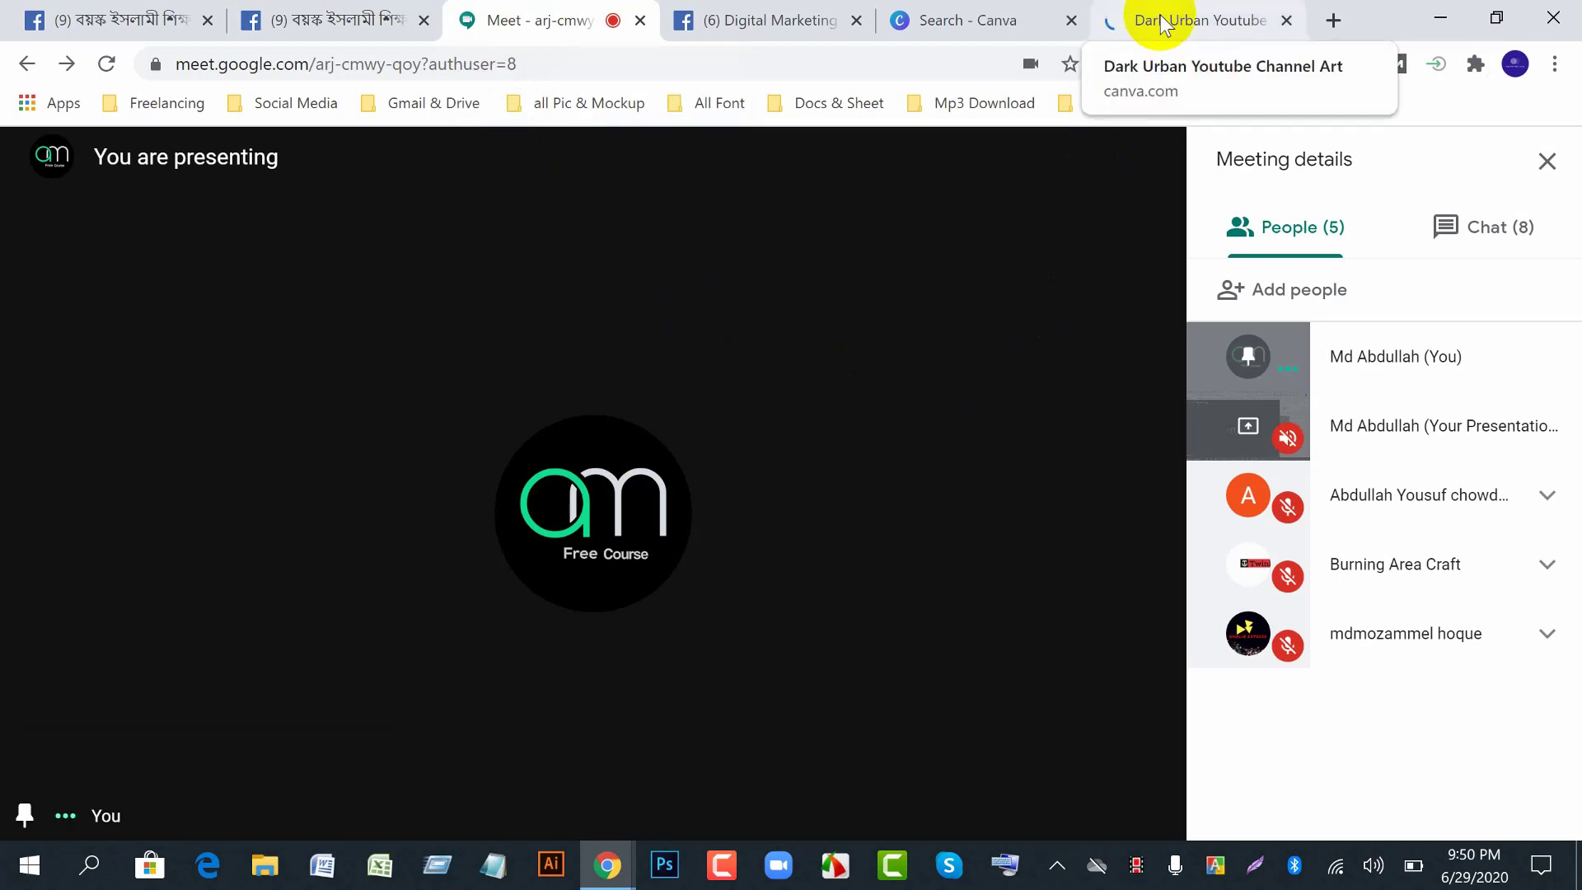
left_click(1163, 25)
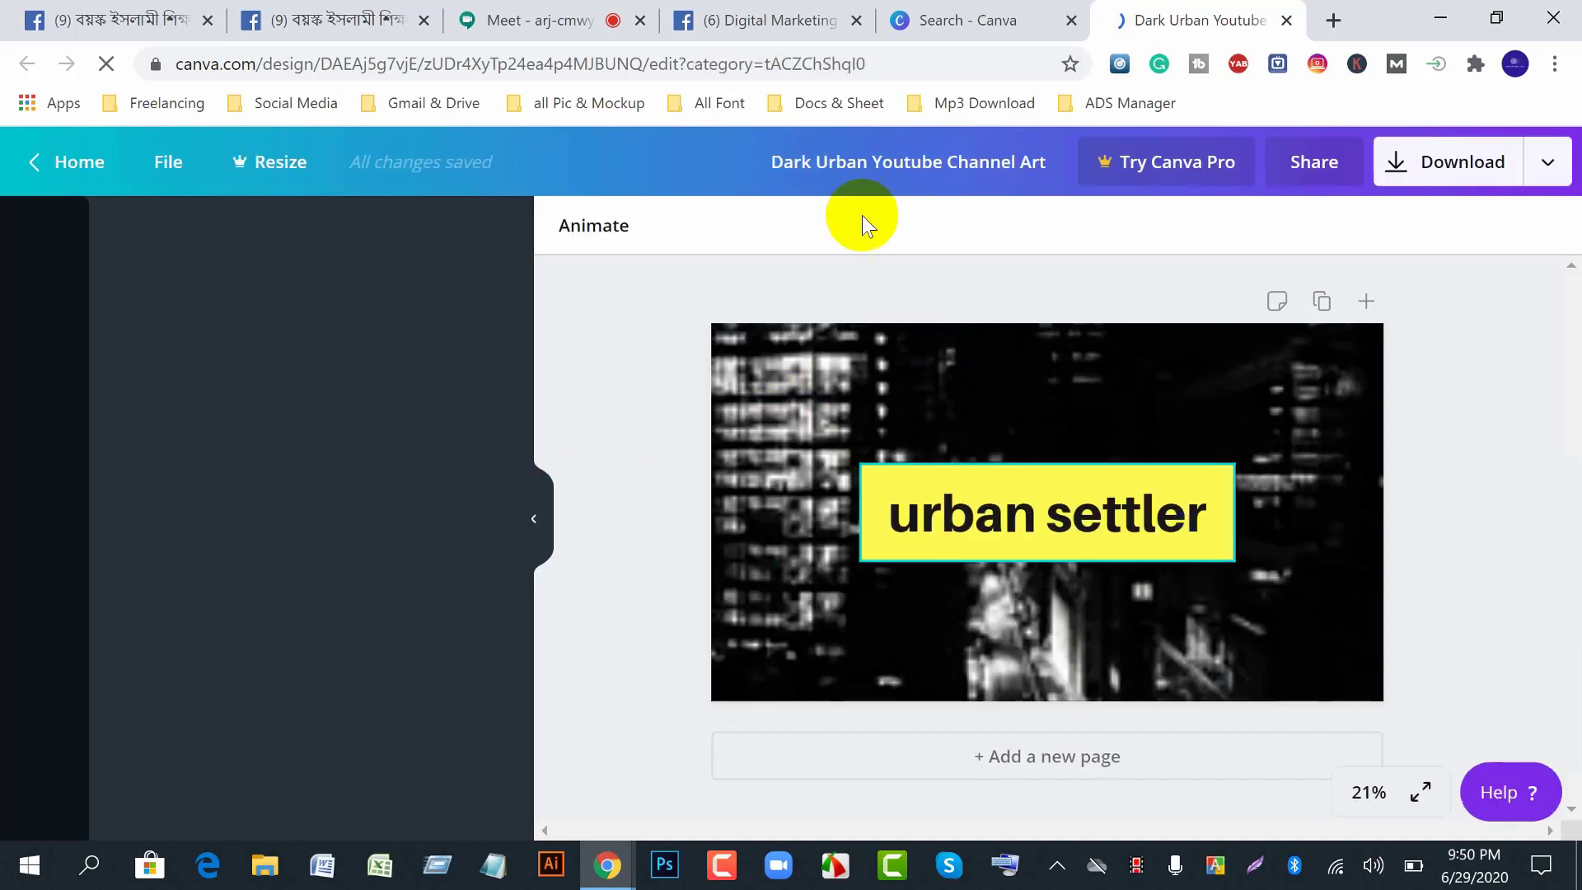
- Replace the banner's "urban settler" title with the copied name "বয়স্ক ইসলামী শিক্ষালয়"
left_click(1203, 517)
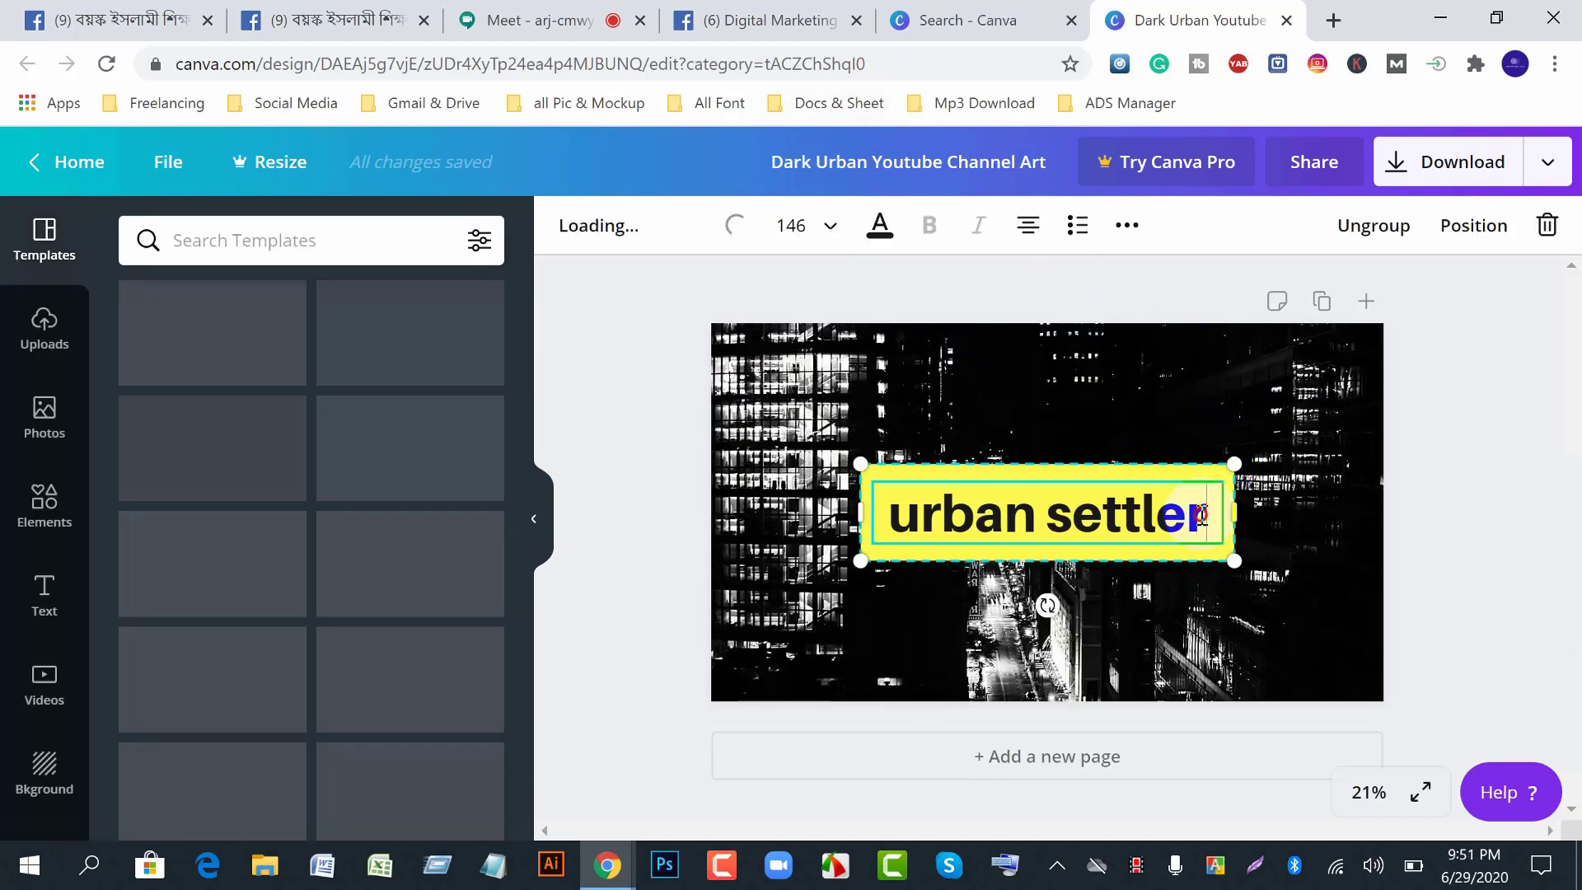
left_click_drag(1201, 515, 868, 524)
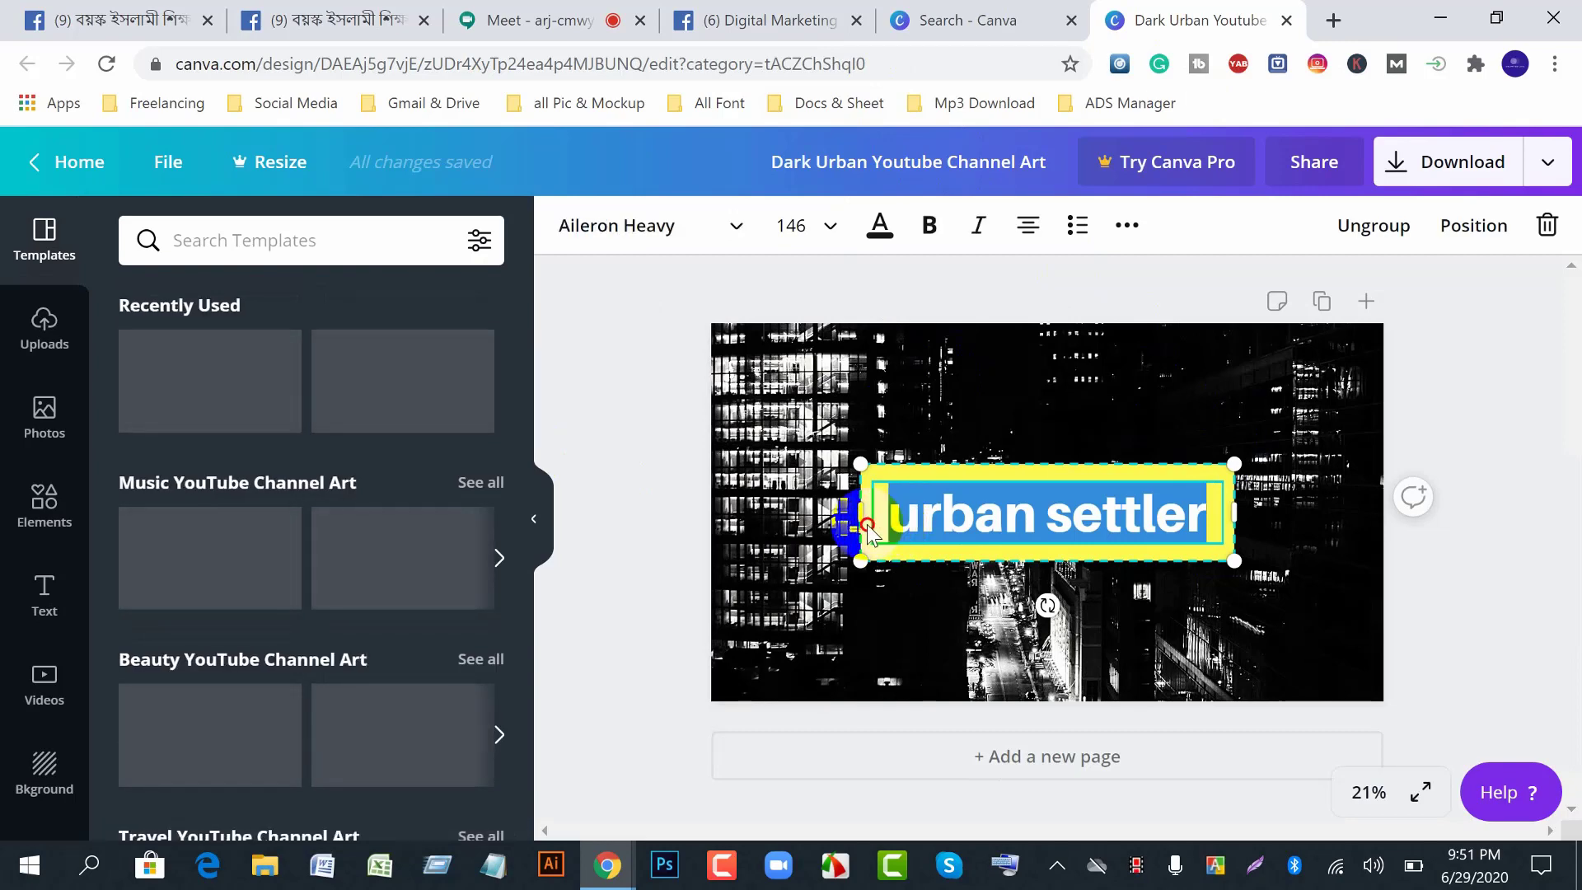
right_click(927, 526)
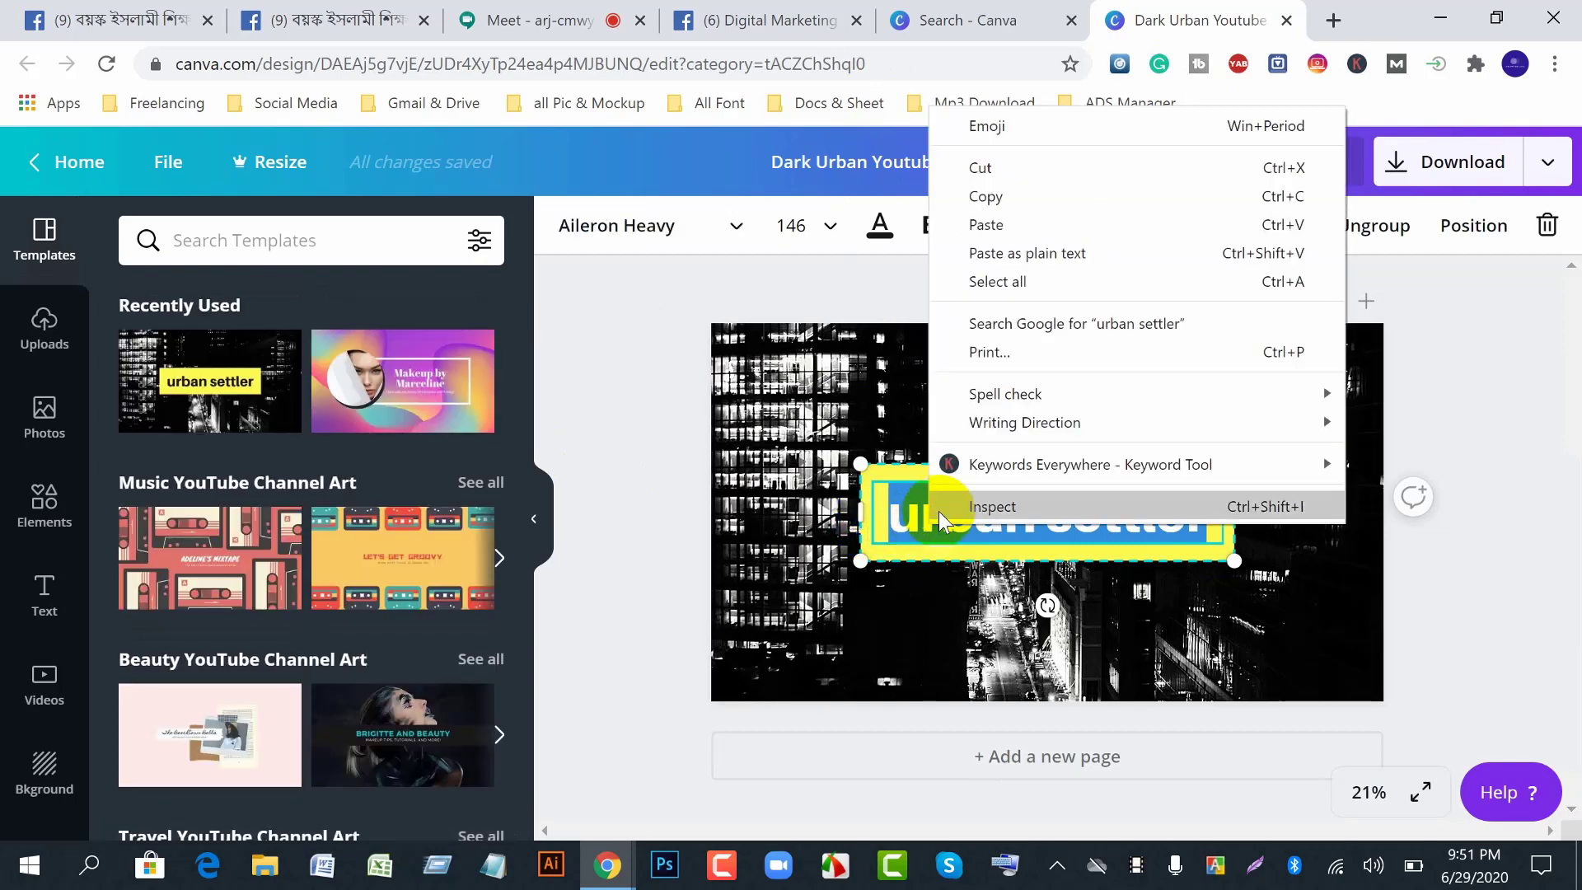
left_click(995, 231)
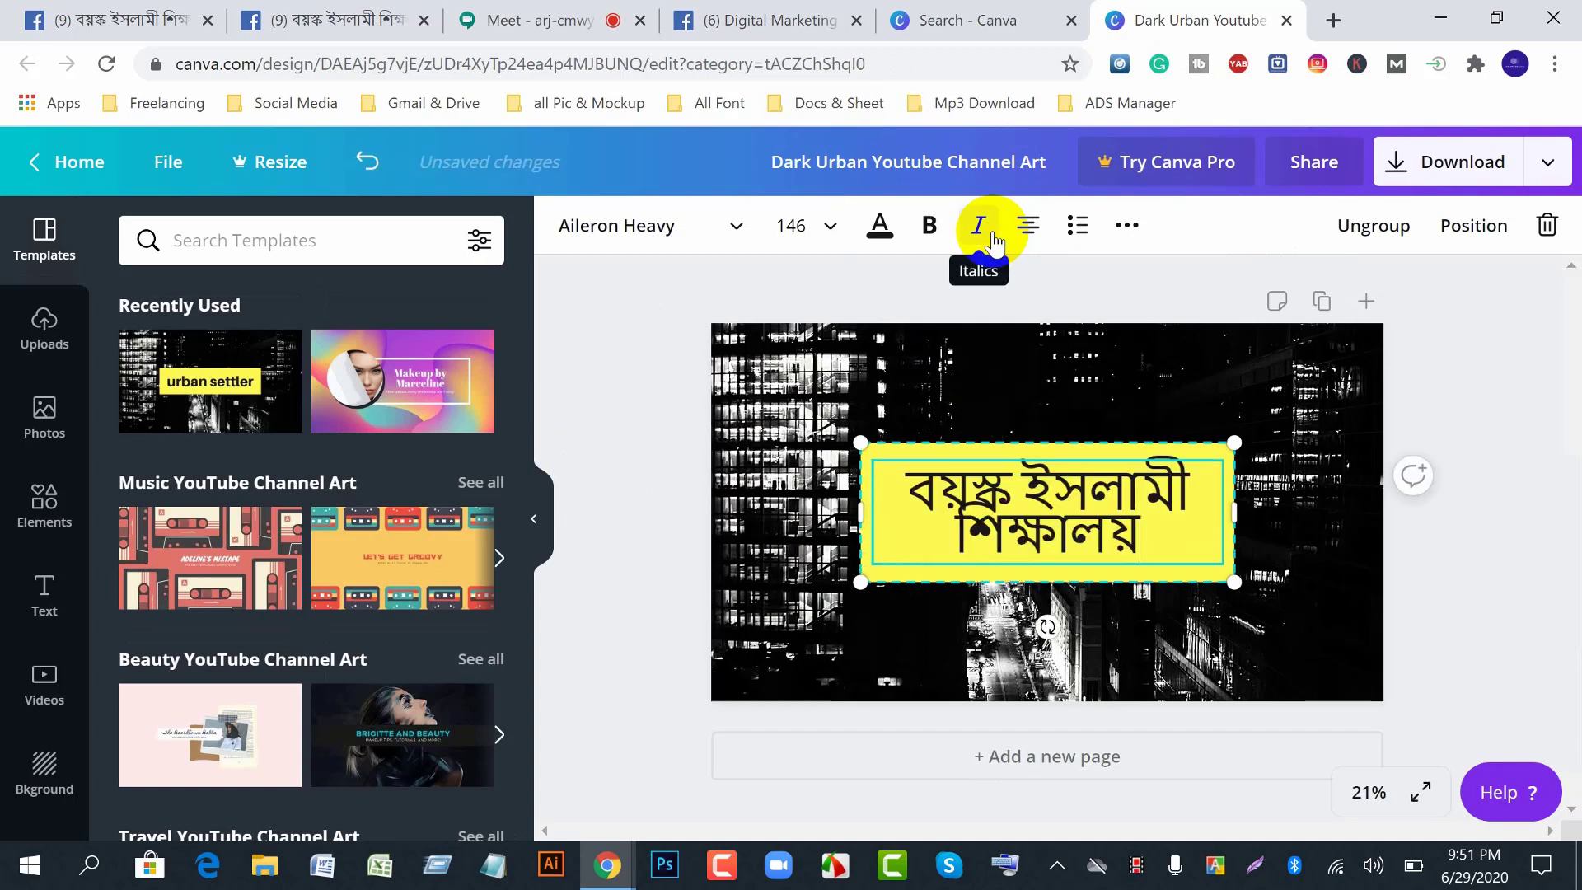
left_click(1189, 568)
left_click(1233, 532)
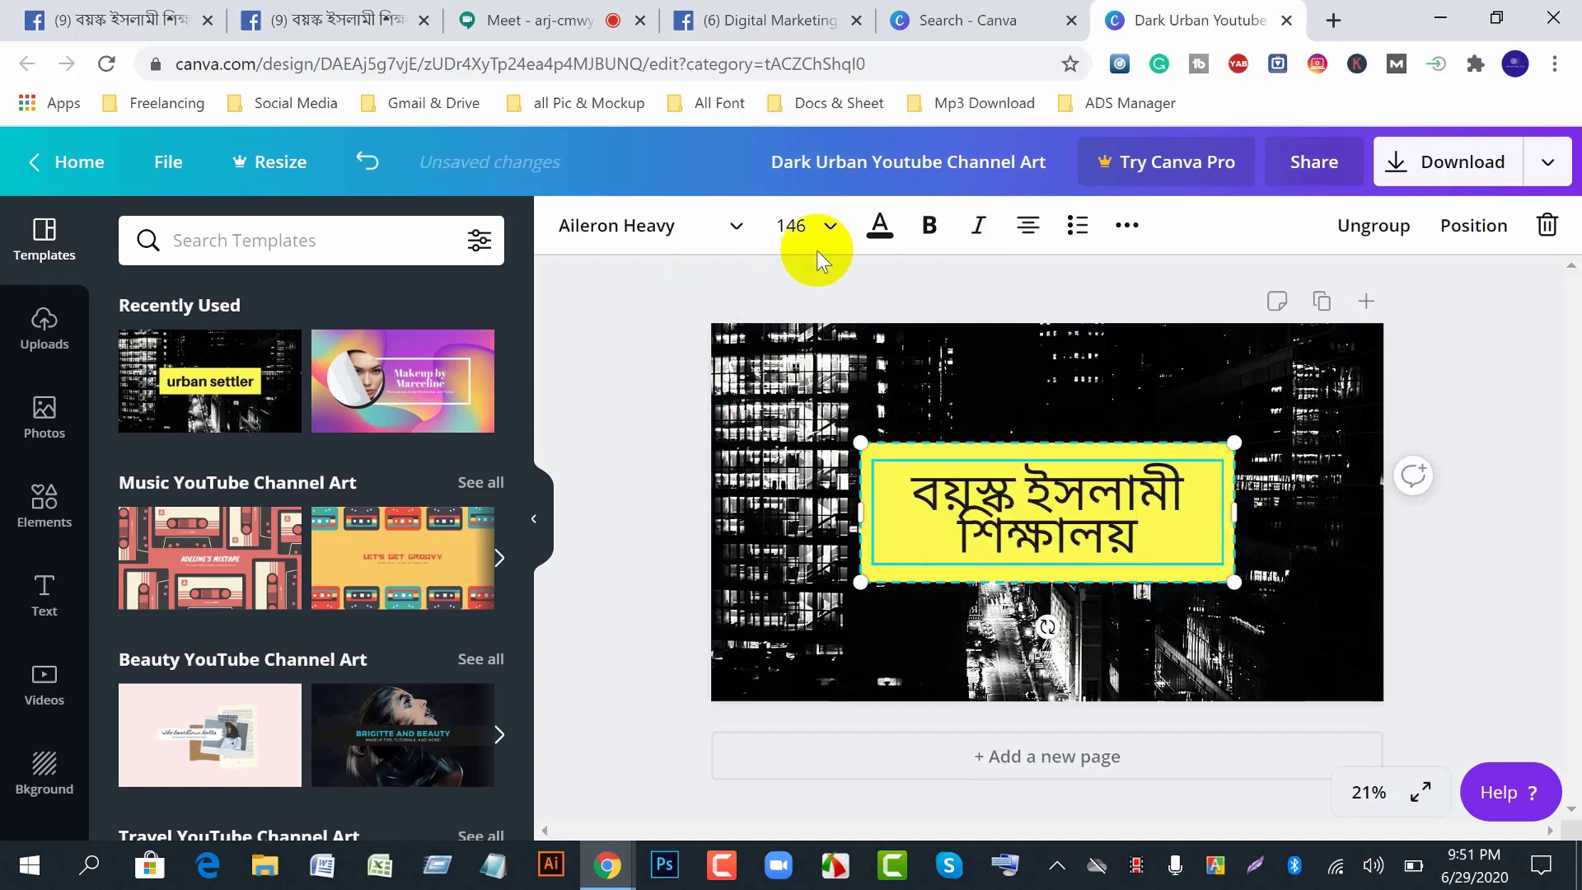
- Try font sizes 64 and 96 on the banner title and set it to 104
left_click(826, 228)
scroll(837, 609, "down", 3)
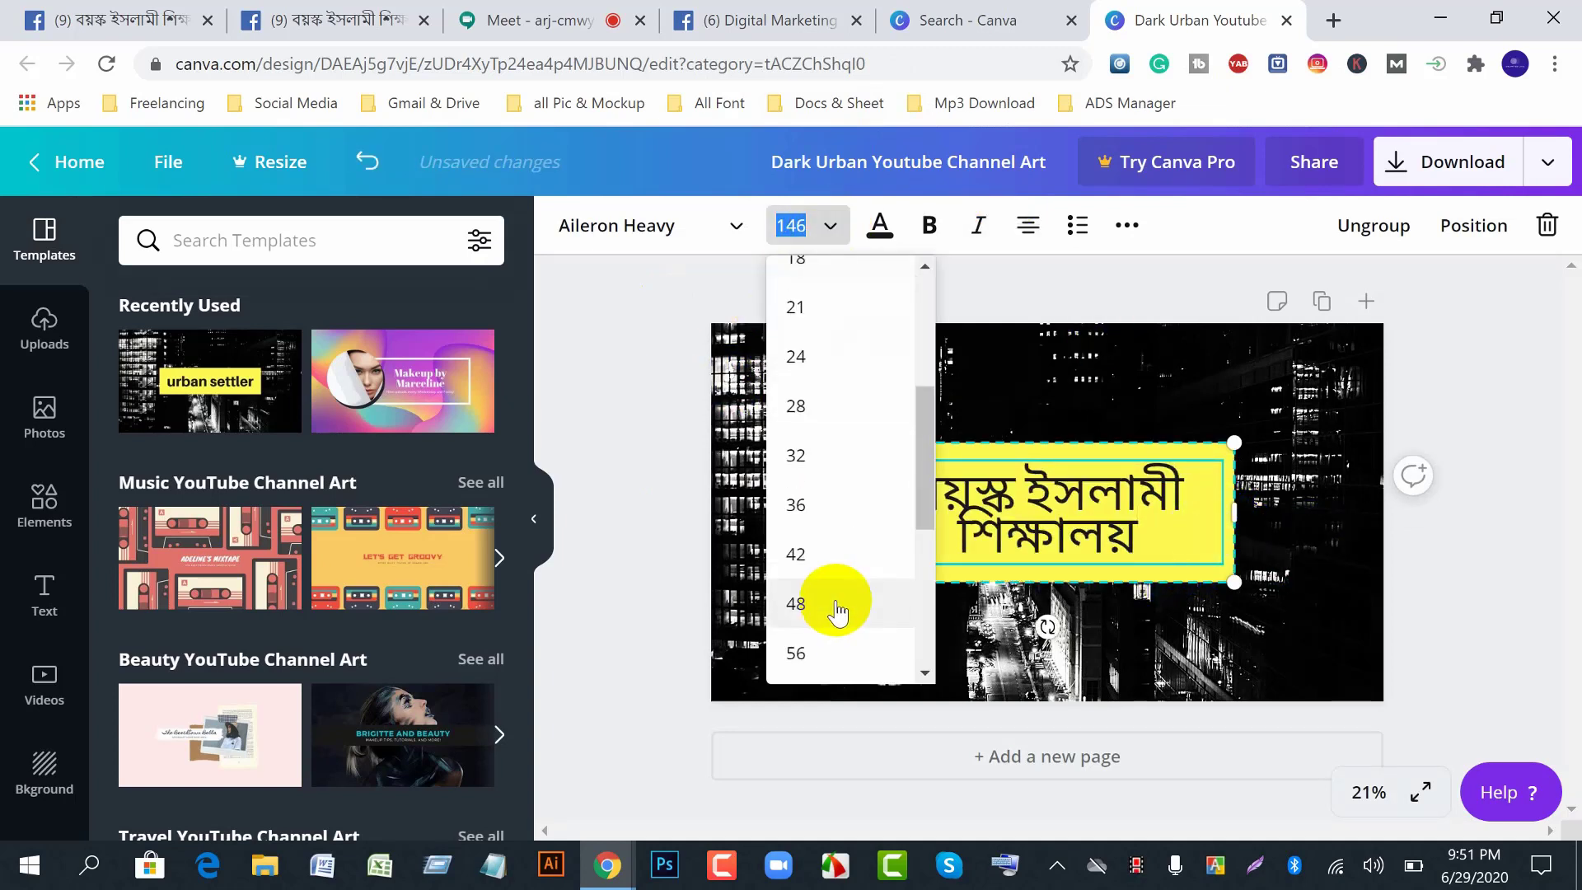
scroll(787, 598, "down", 2)
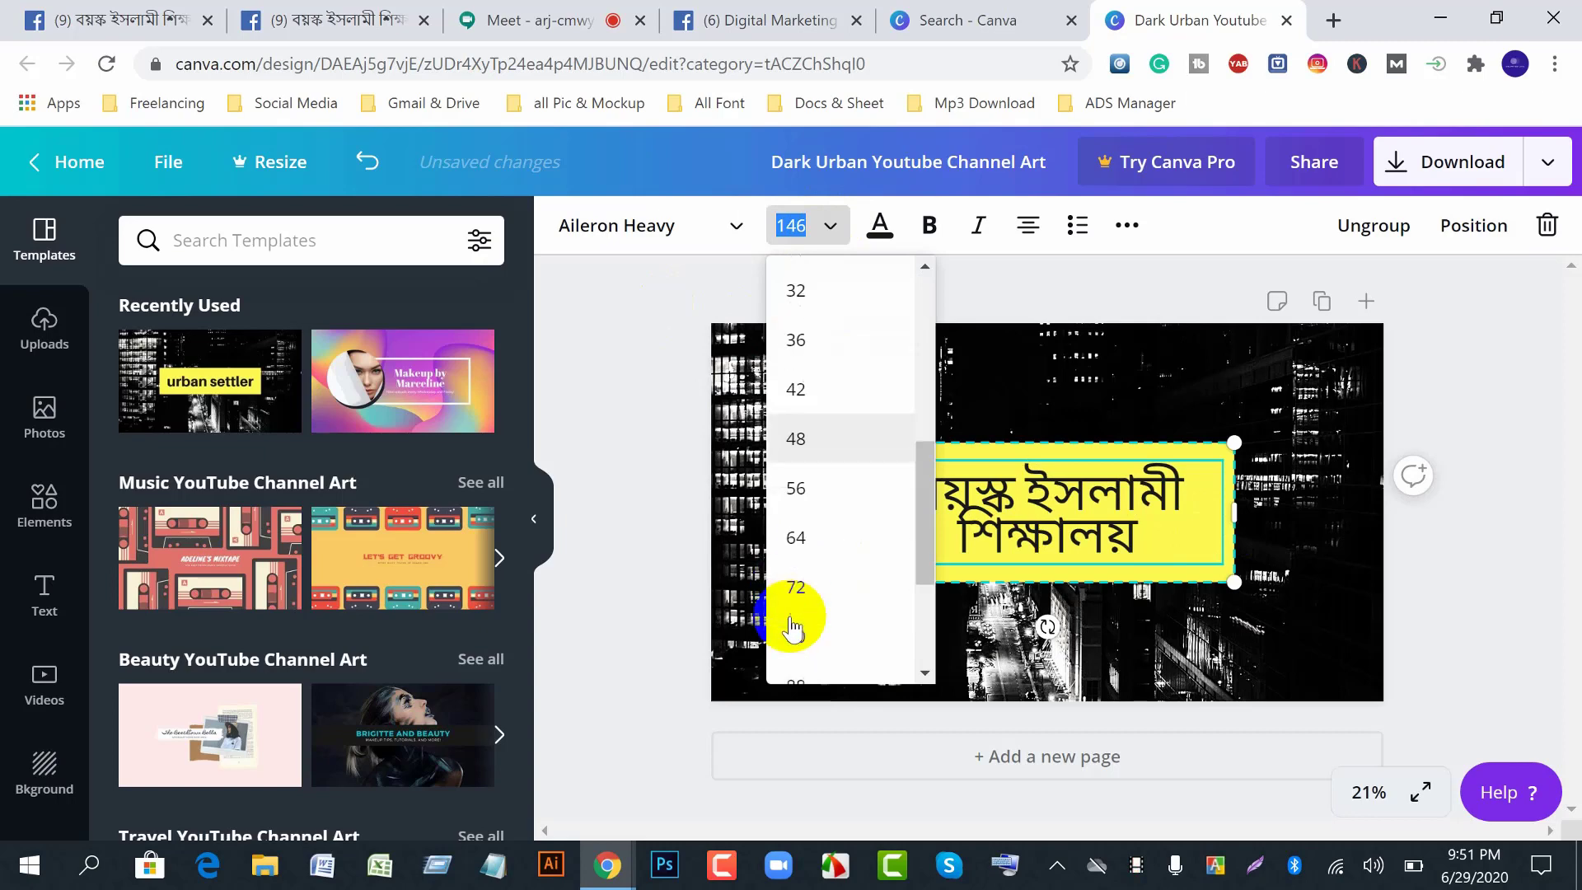
left_click(796, 538)
left_click(823, 224)
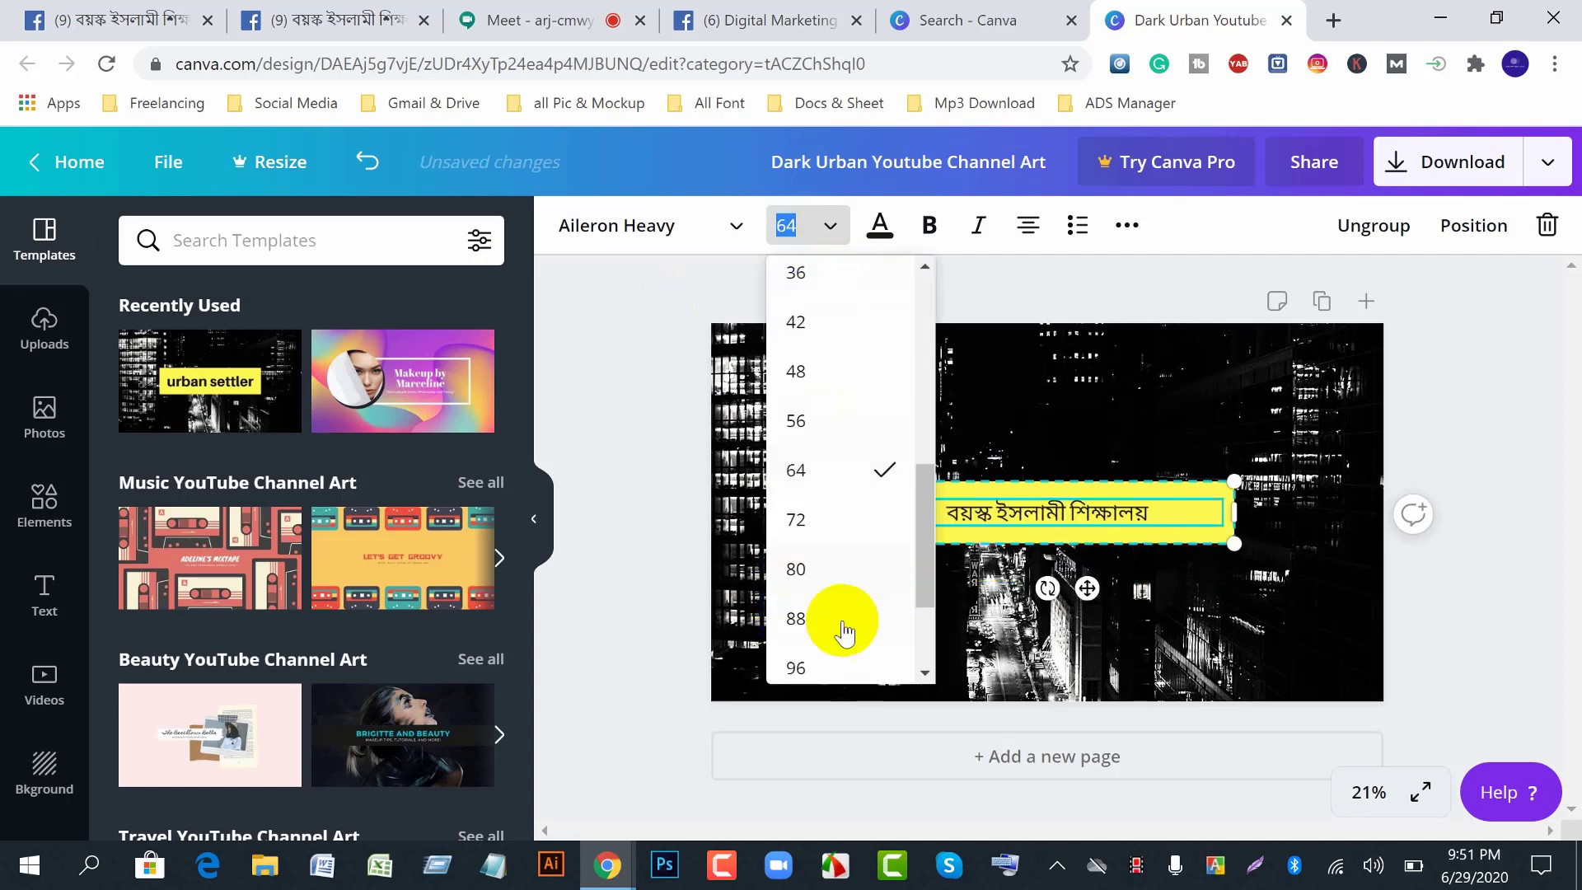
scroll(842, 633, "down", 1)
left_click(792, 503)
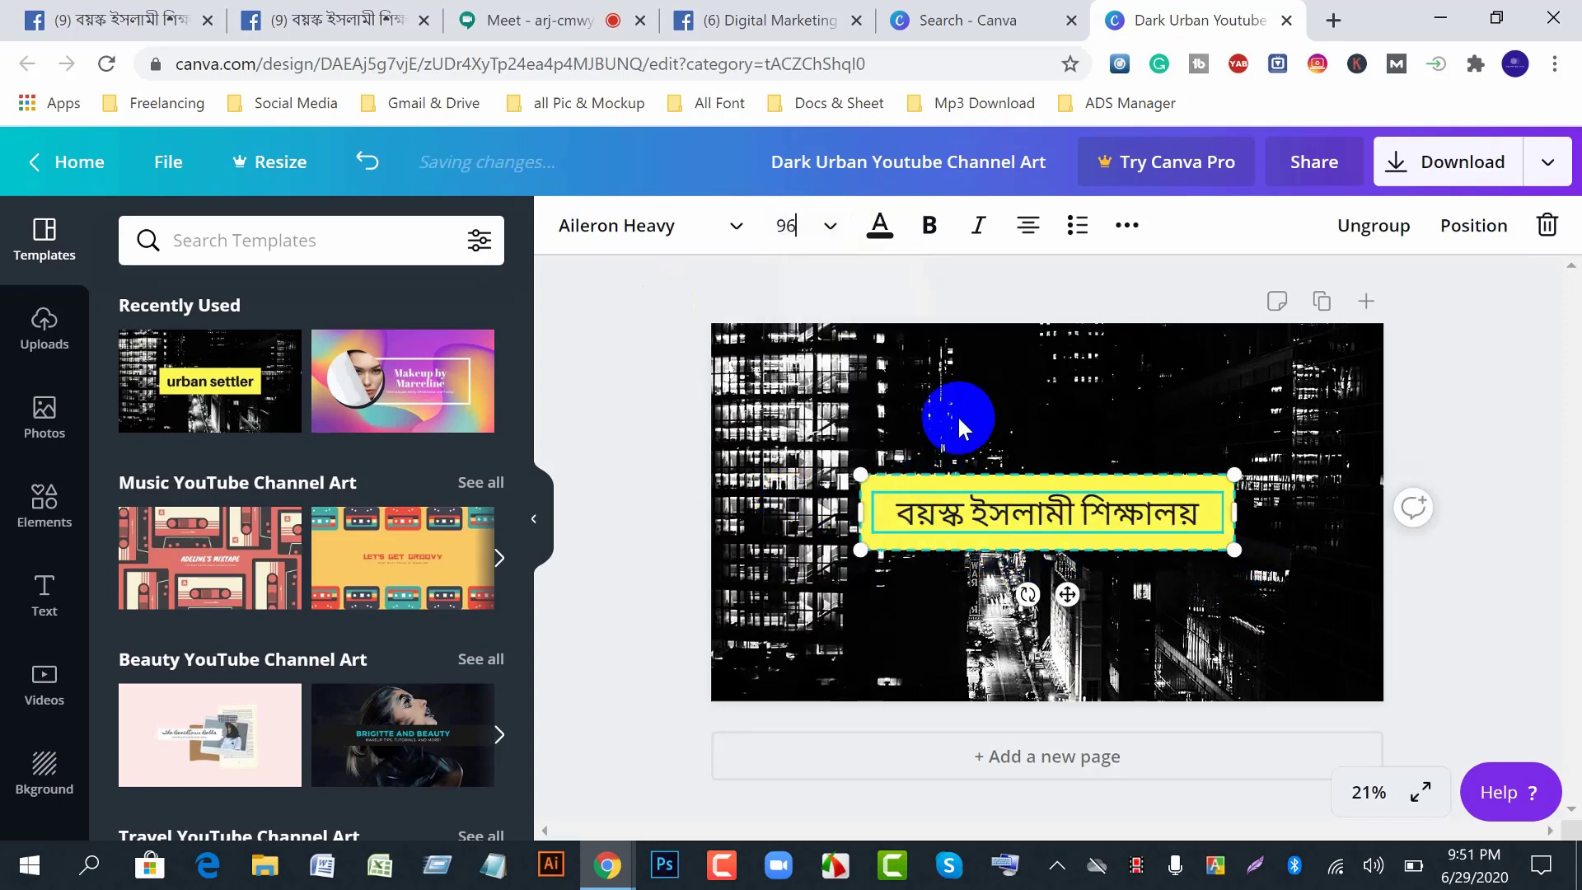
left_click(832, 239)
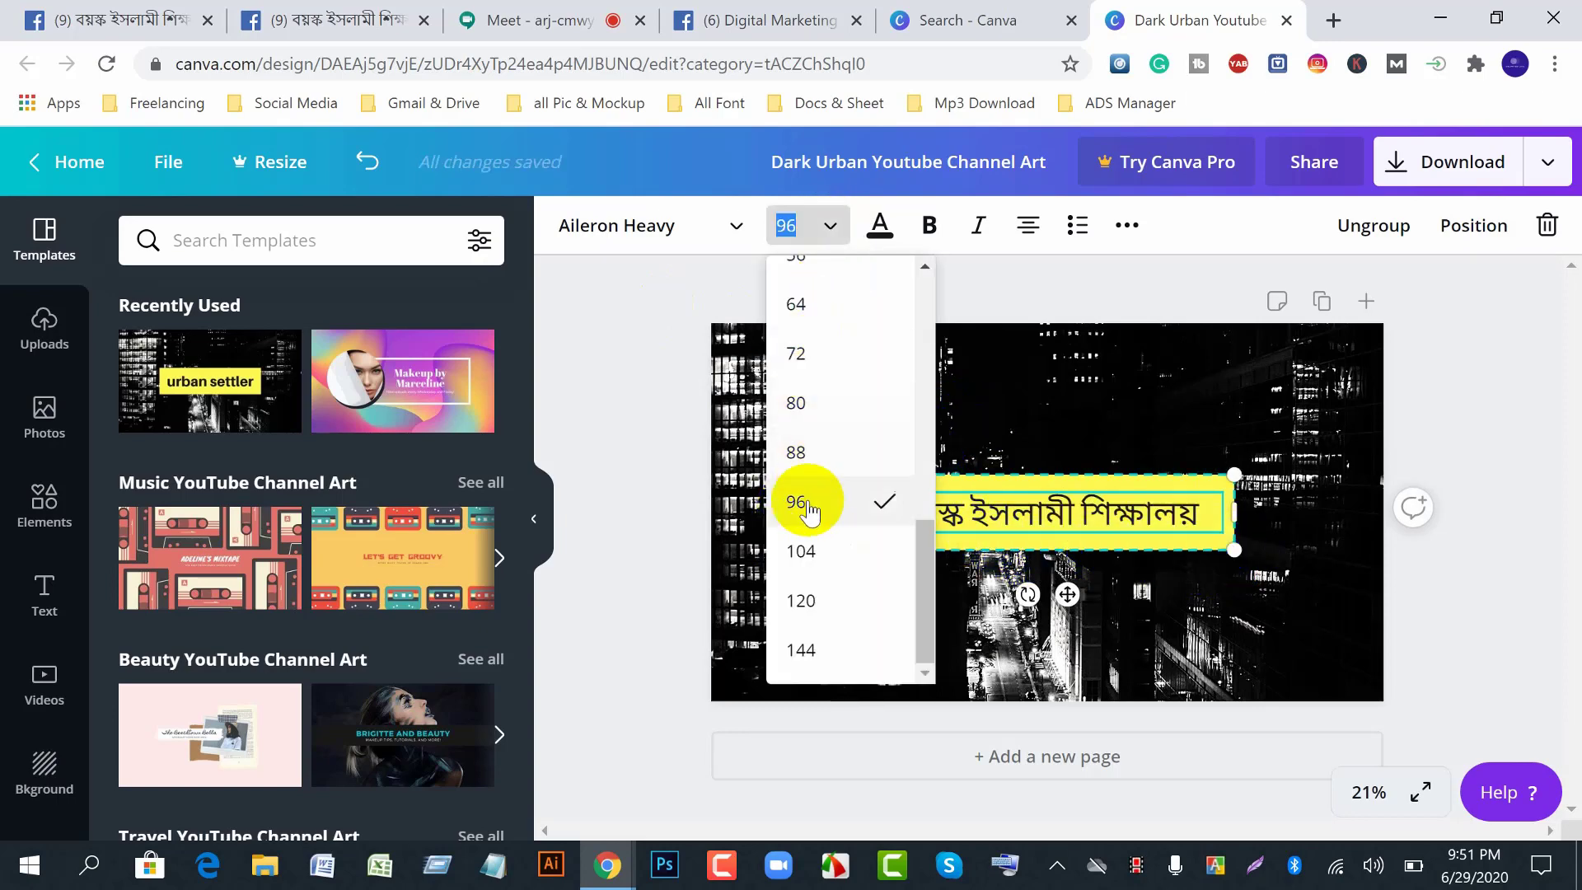
left_click(806, 550)
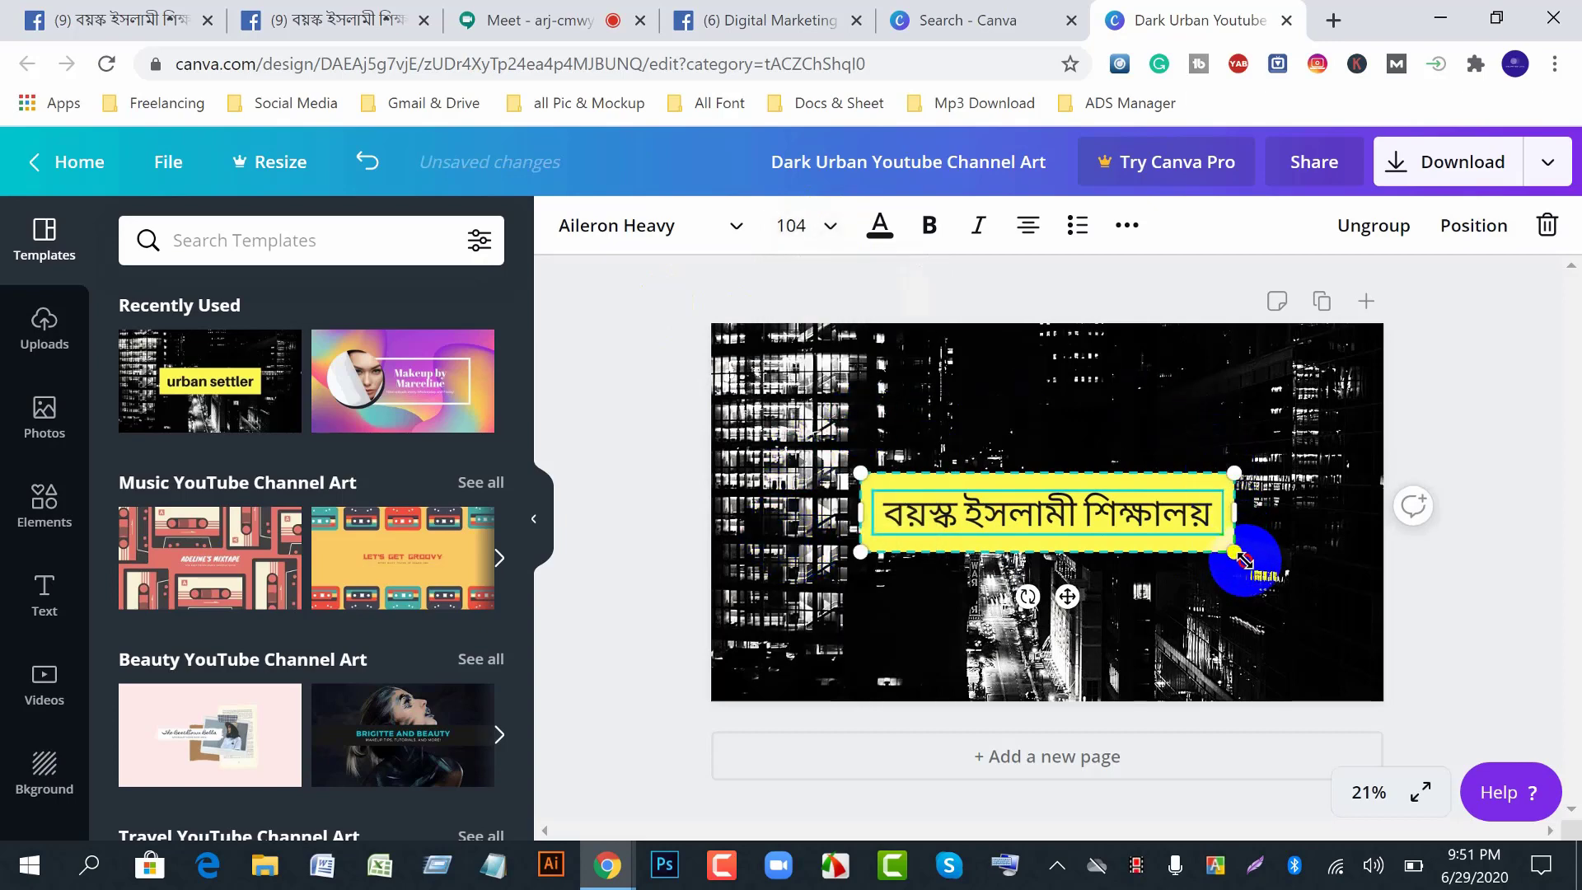
- Enlarge the yellow title box slightly, try font size 120, and set the title back to 104
mouse_move(1233, 552)
left_mouse_down()
mouse_move(1262, 572)
mouse_move(1240, 564)
left_mouse_up()
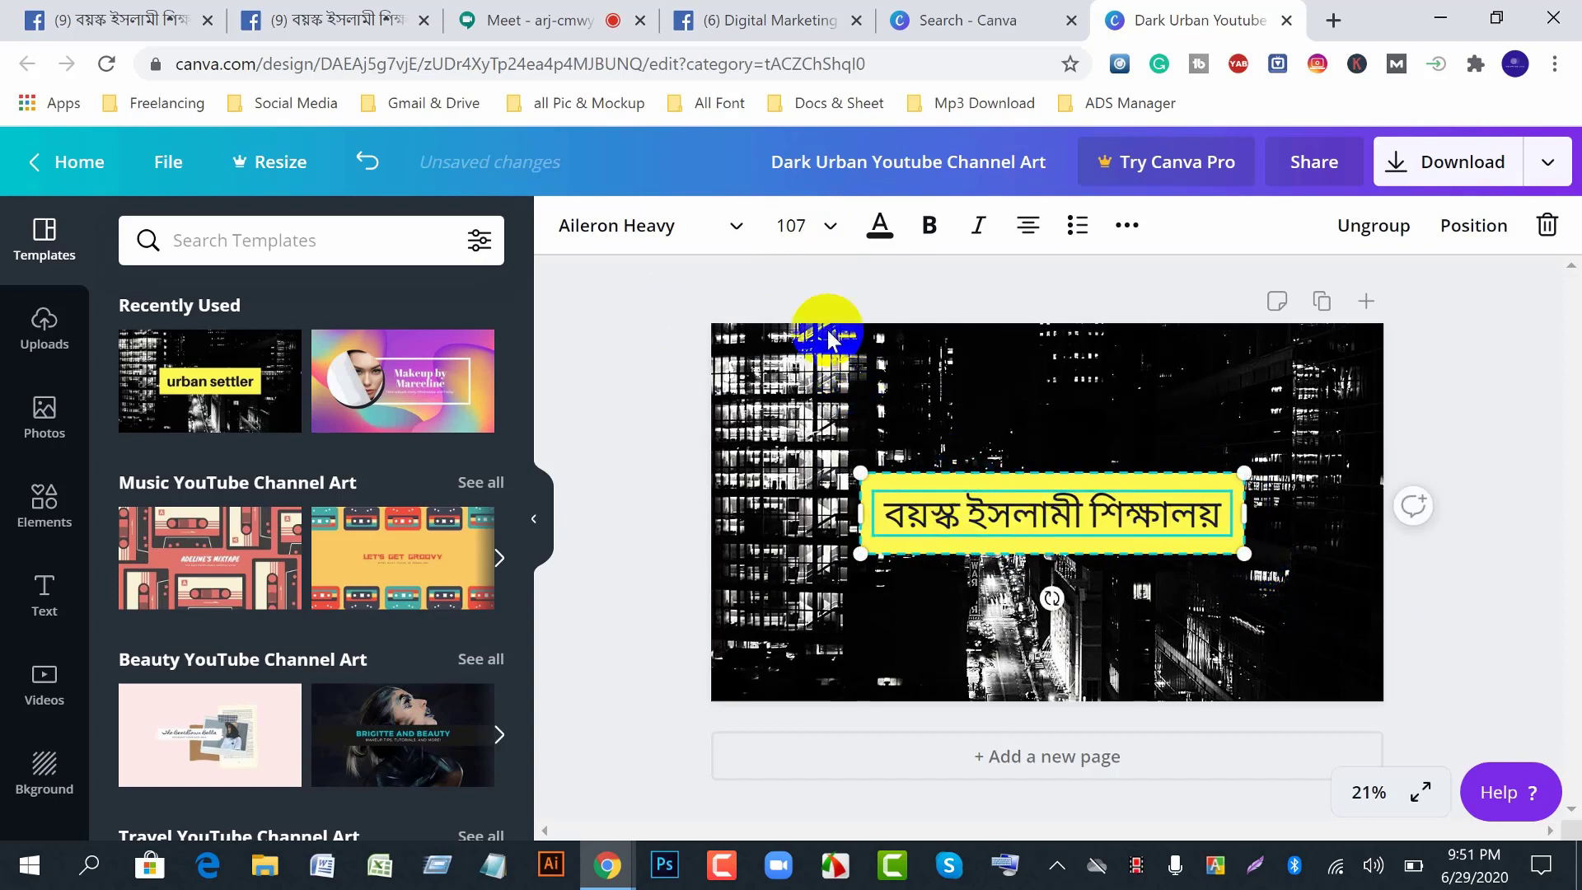
left_click(830, 226)
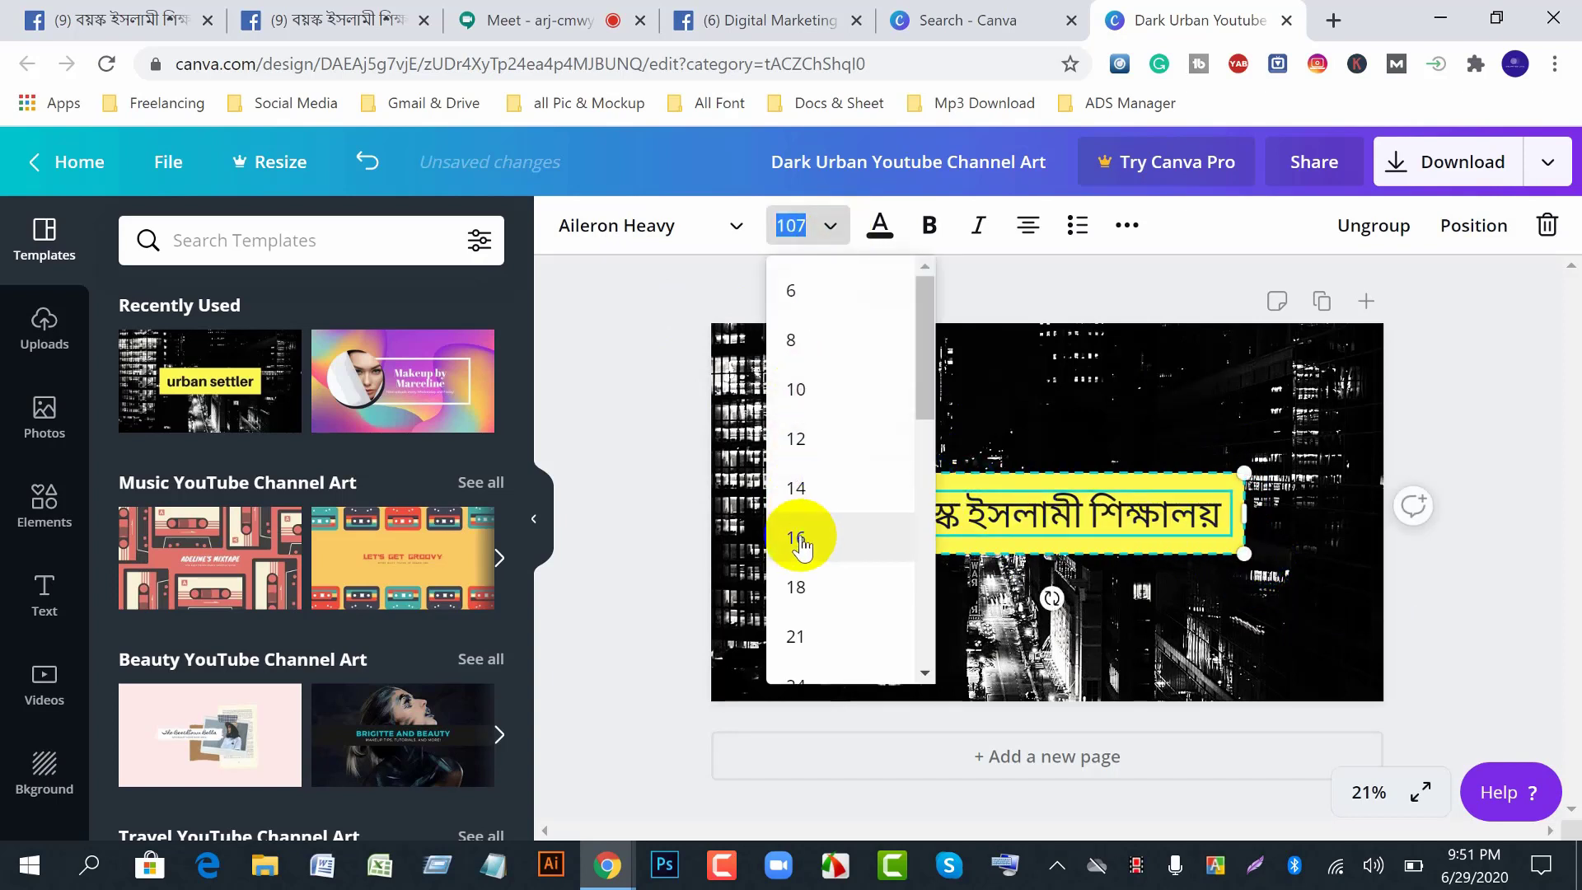
scroll(841, 608, "down", 8)
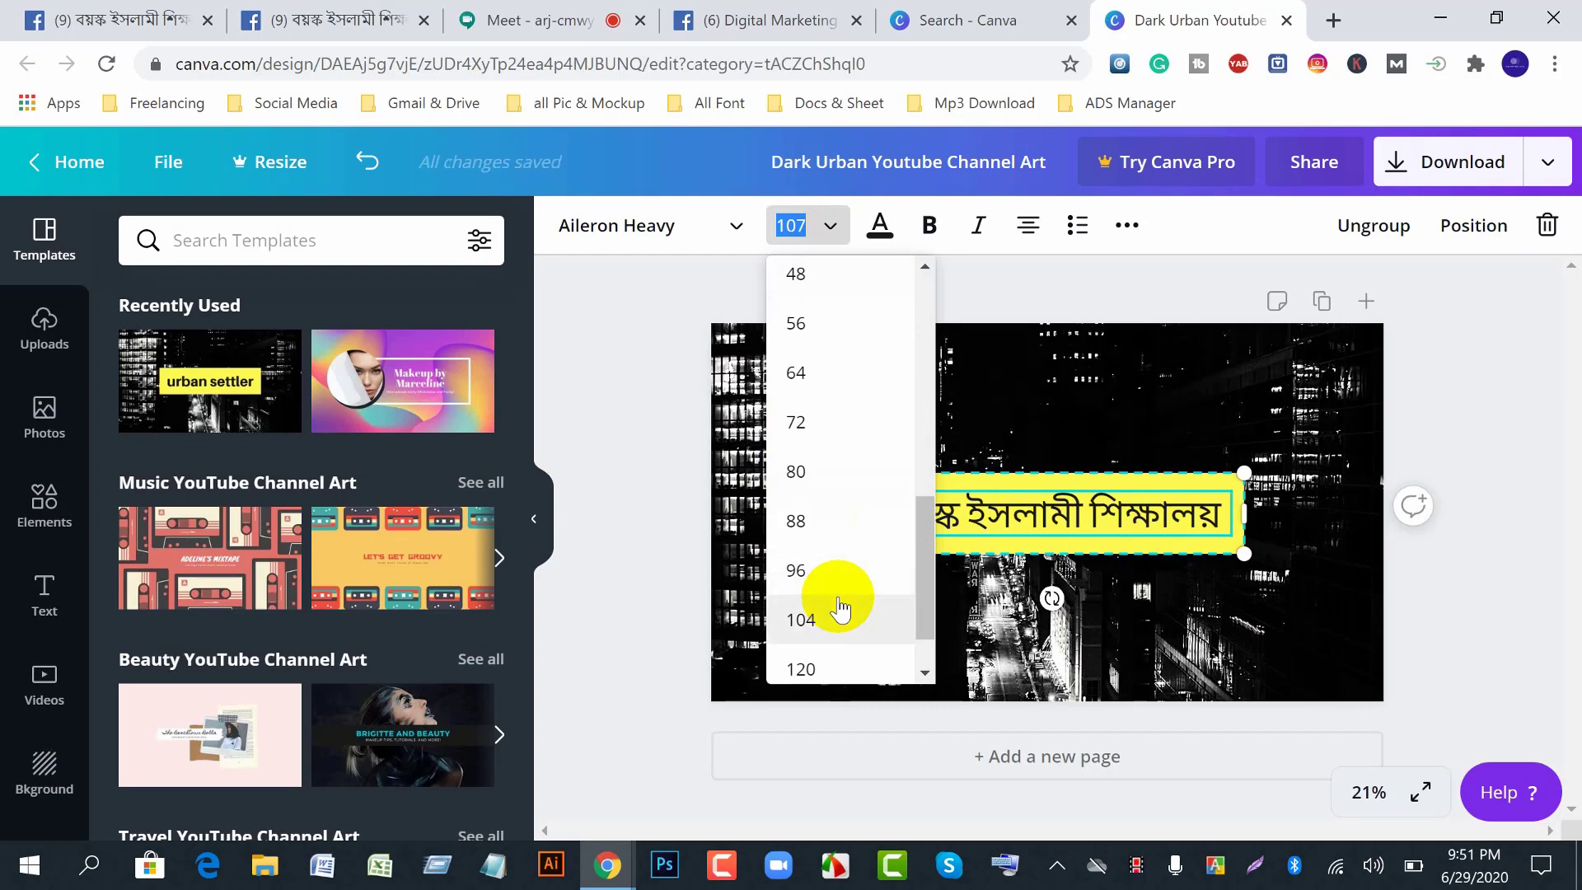
scroll(838, 609, "down", 1)
left_click(812, 610)
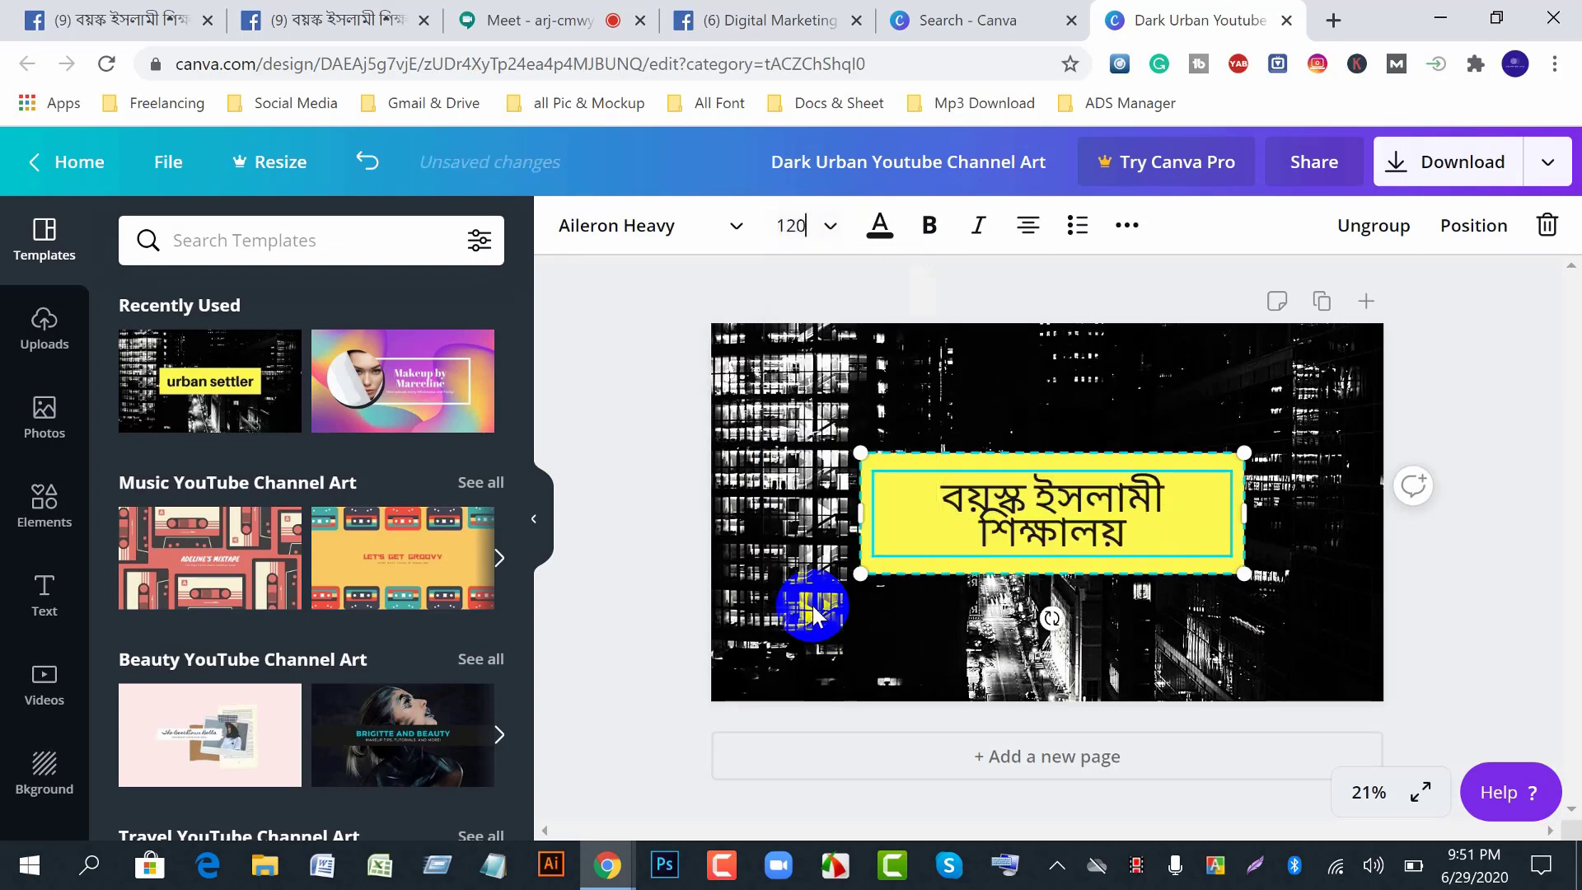
left_click(831, 225)
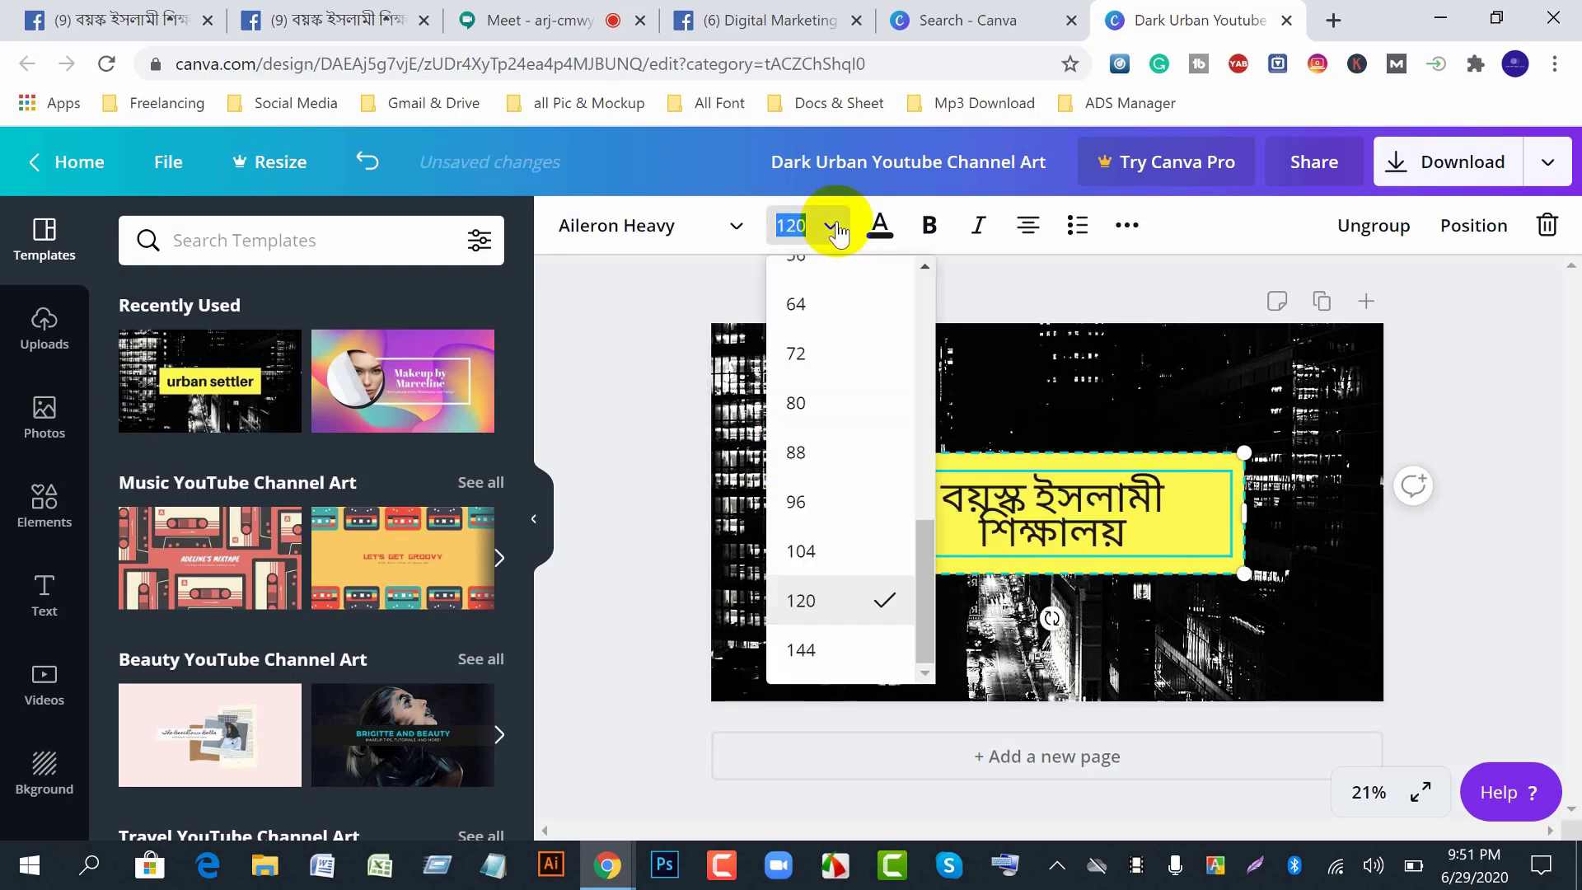
left_click(816, 553)
left_click(1253, 407)
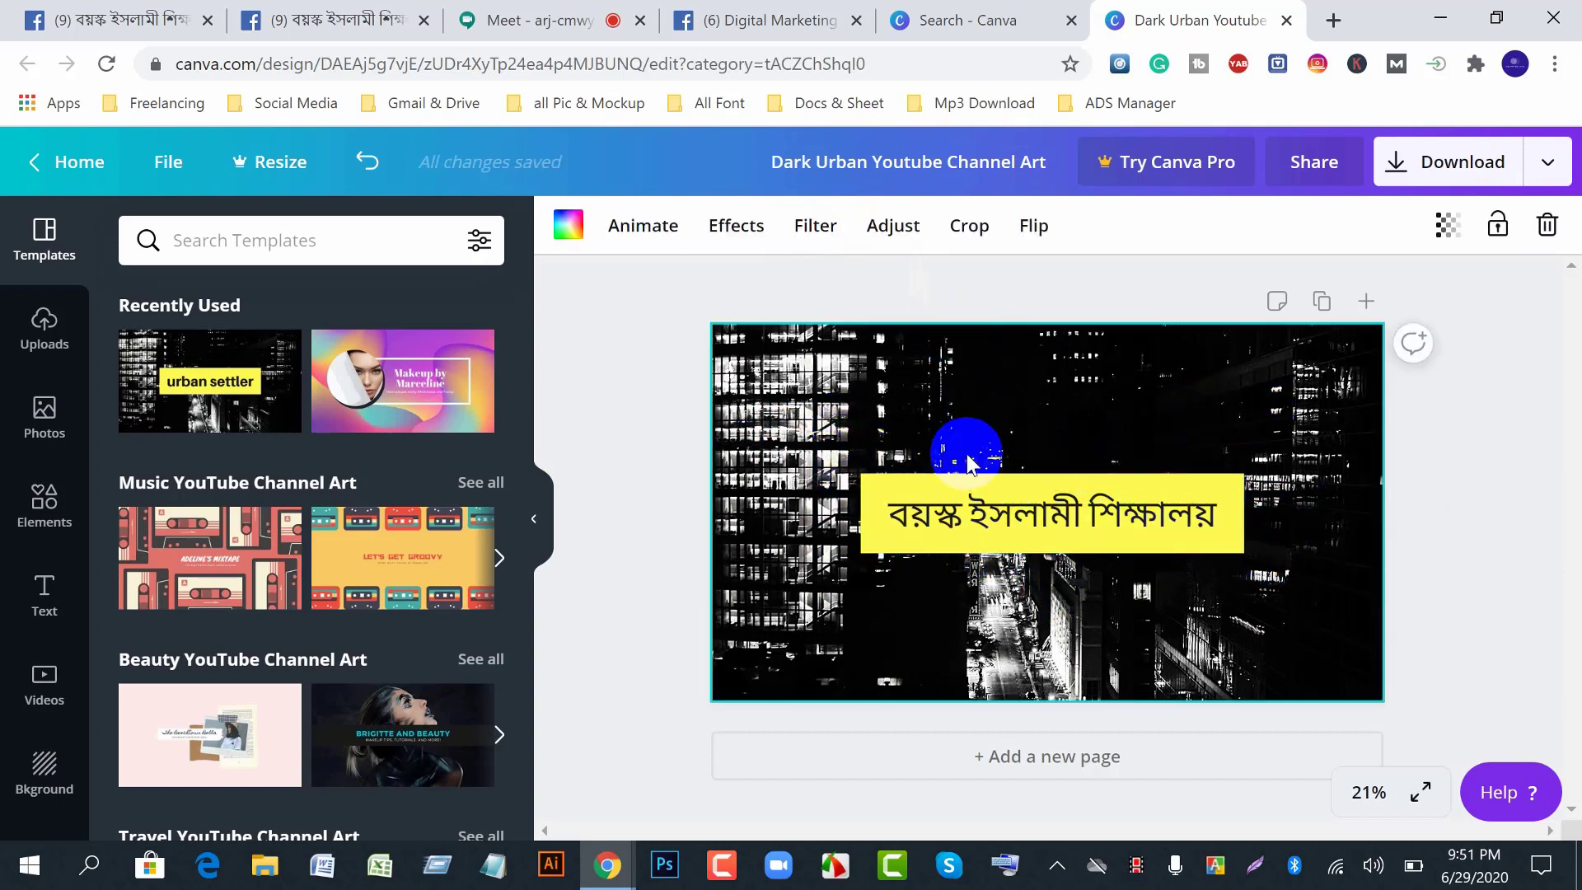
left_click(1457, 449)
- Download the finished channel art as a PNG file and switch to the Google Meet call
scroll(231, 628, "down", 10)
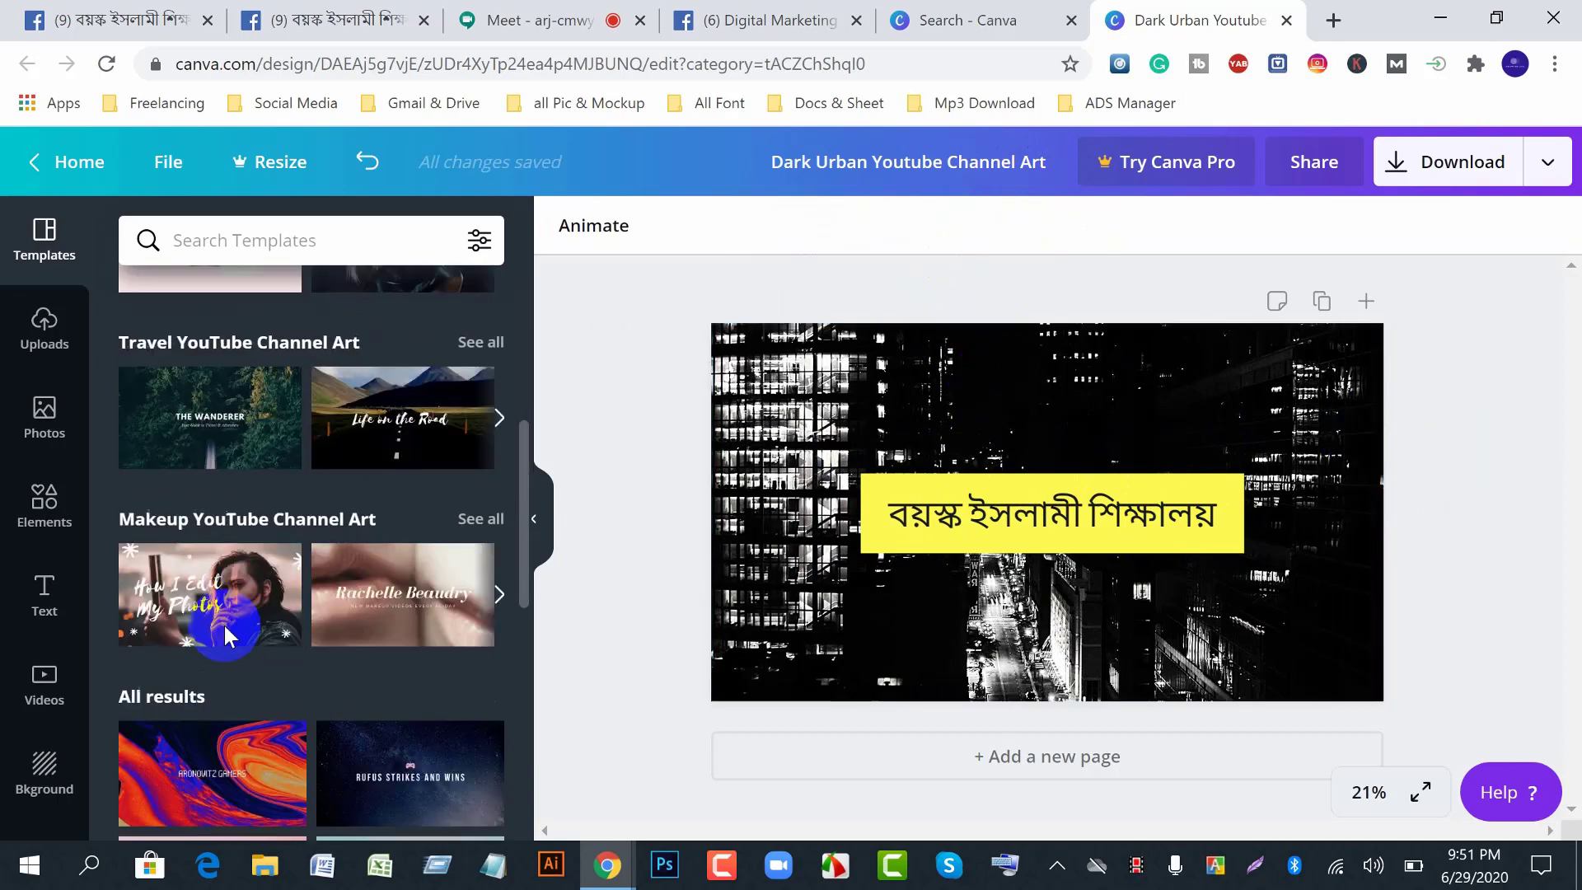
scroll(280, 631, "down", 5)
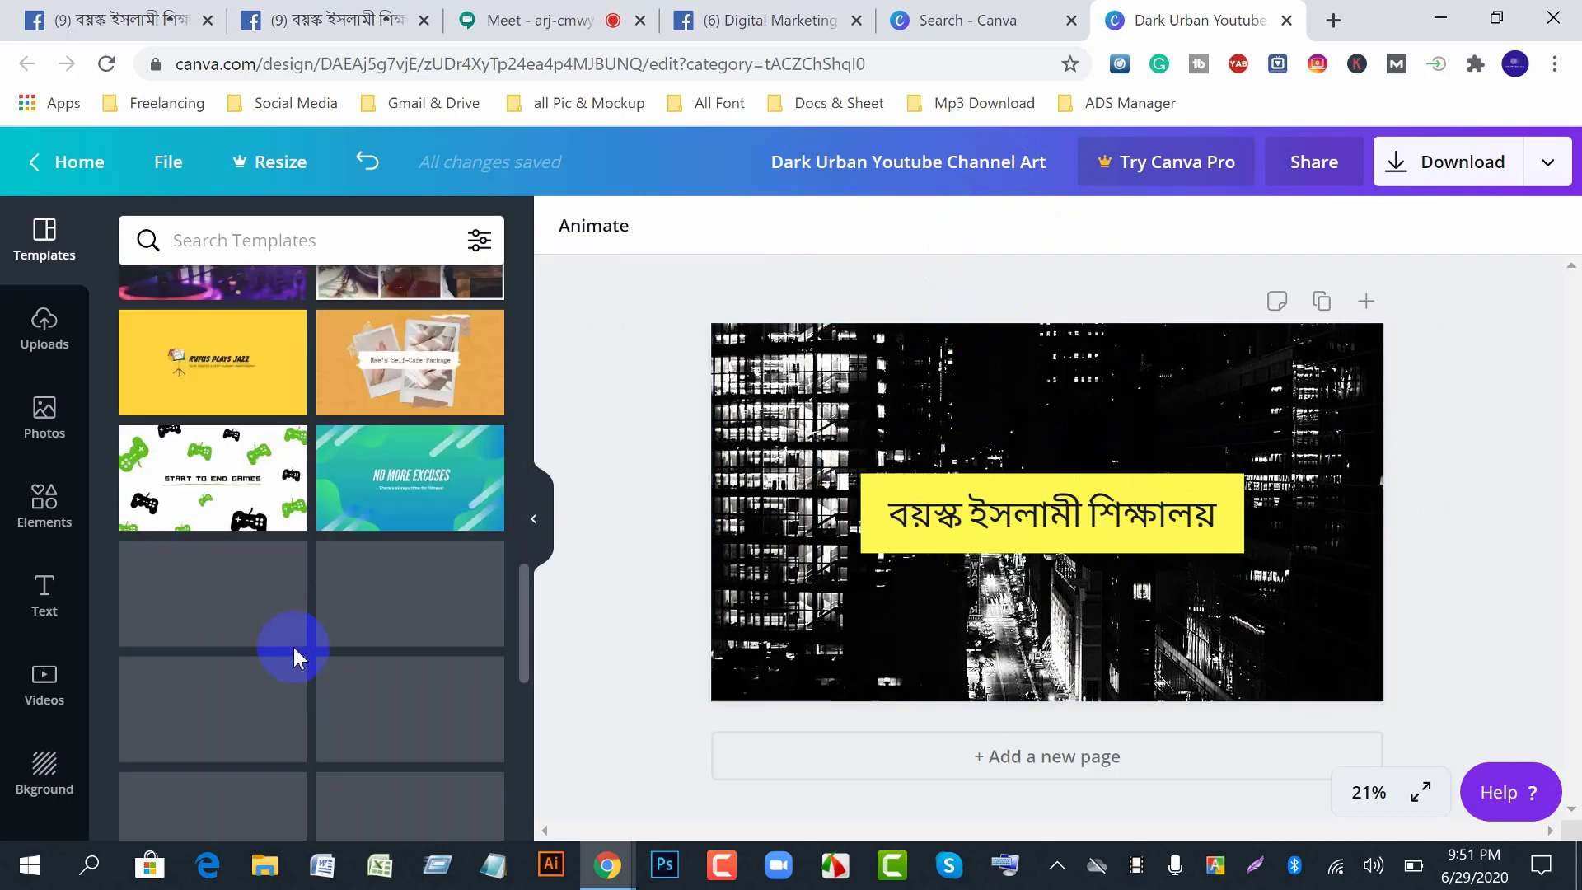
left_click(1427, 191)
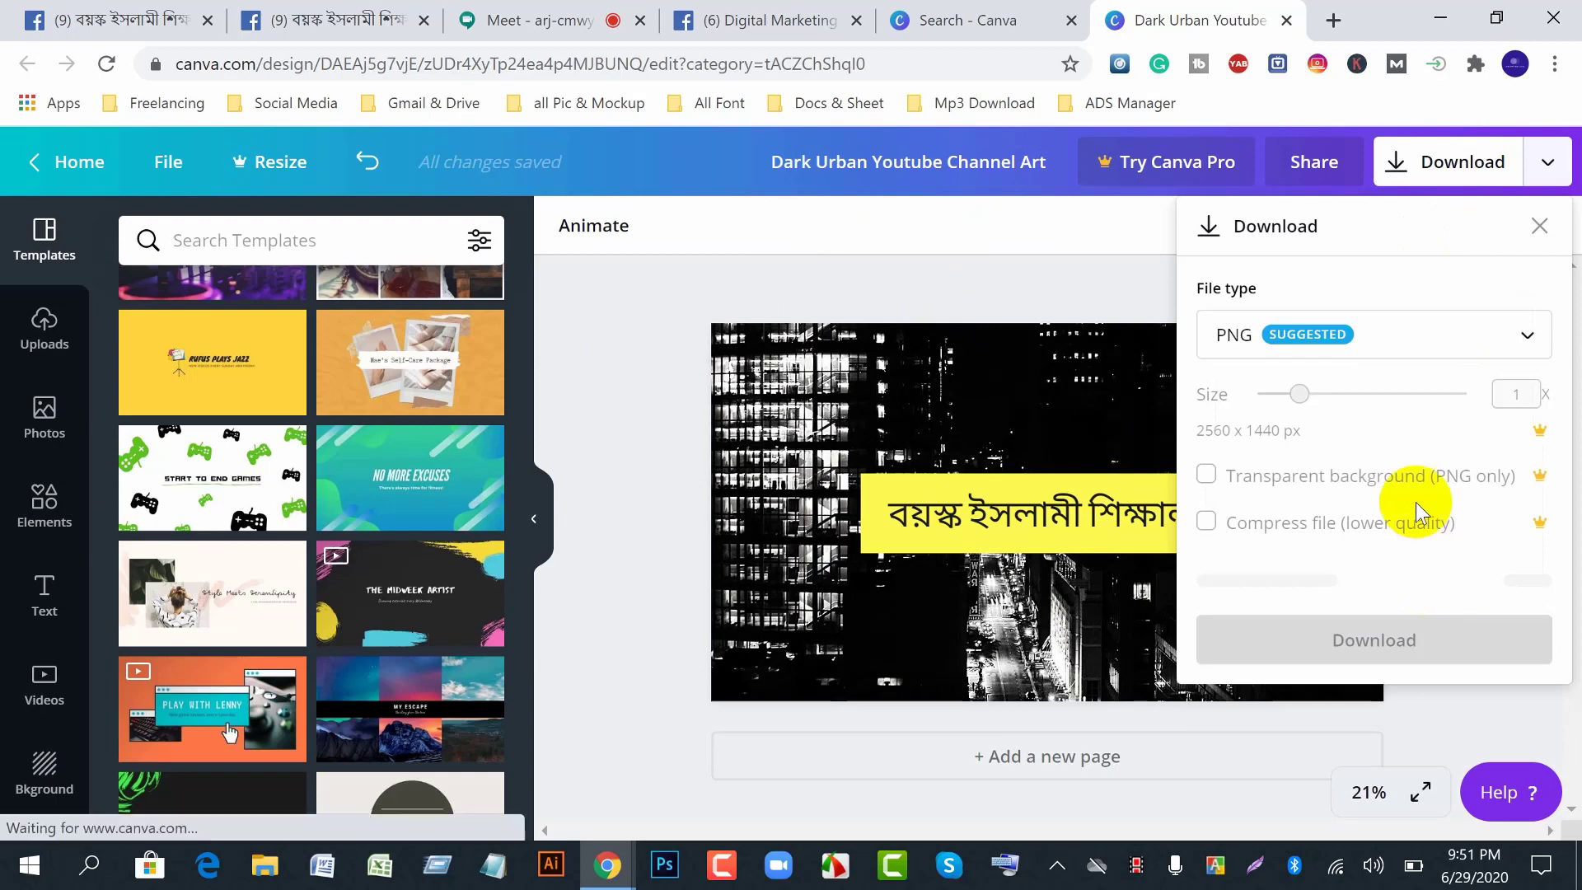
left_click(1392, 585)
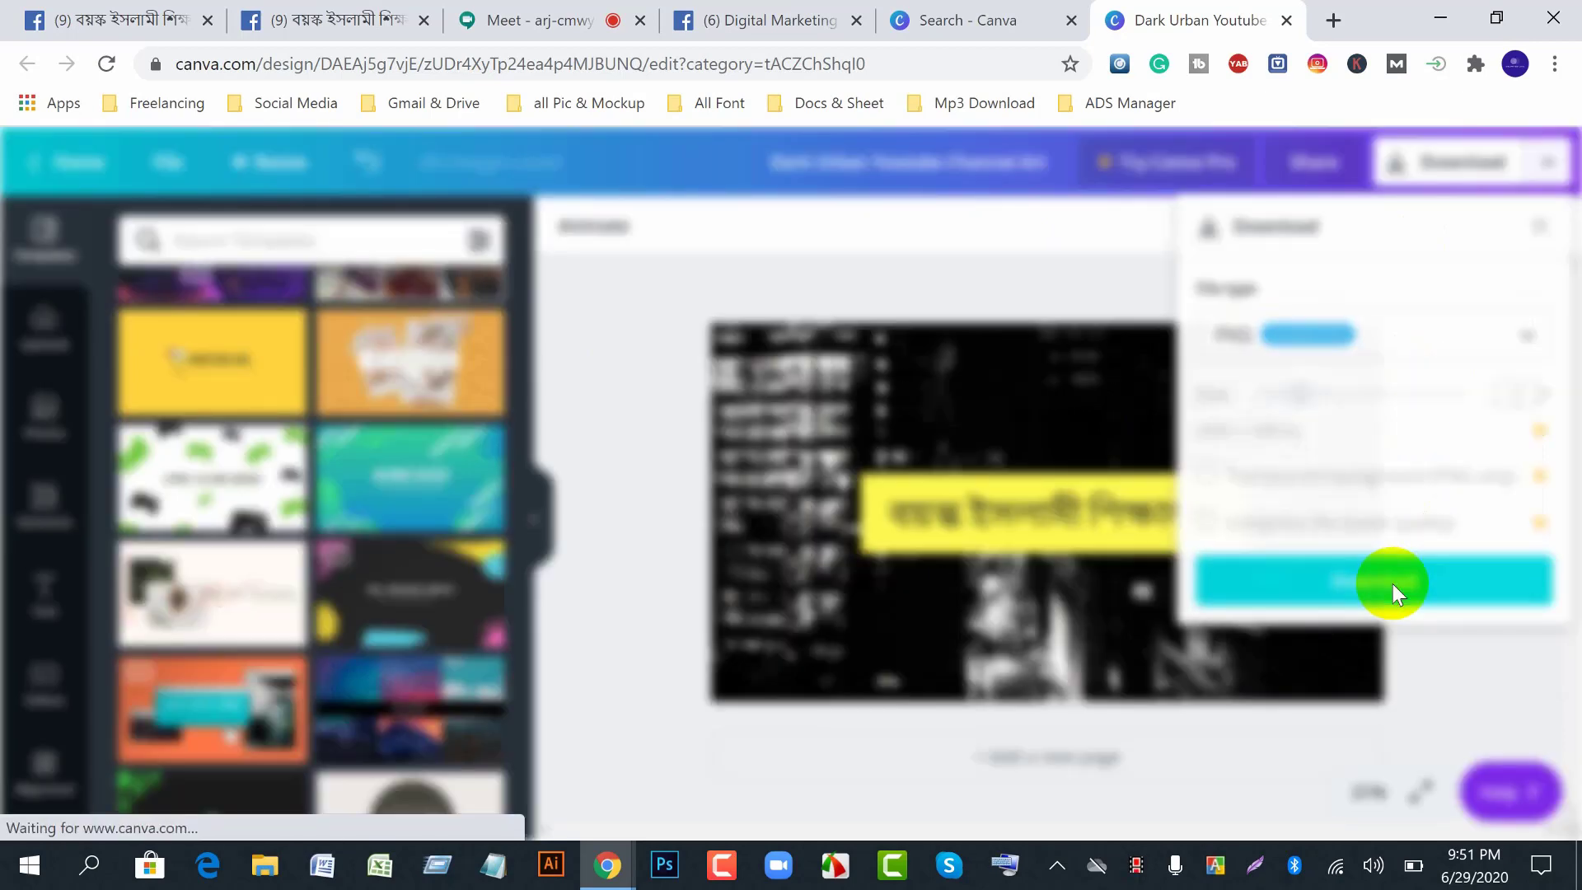
left_click(1393, 583)
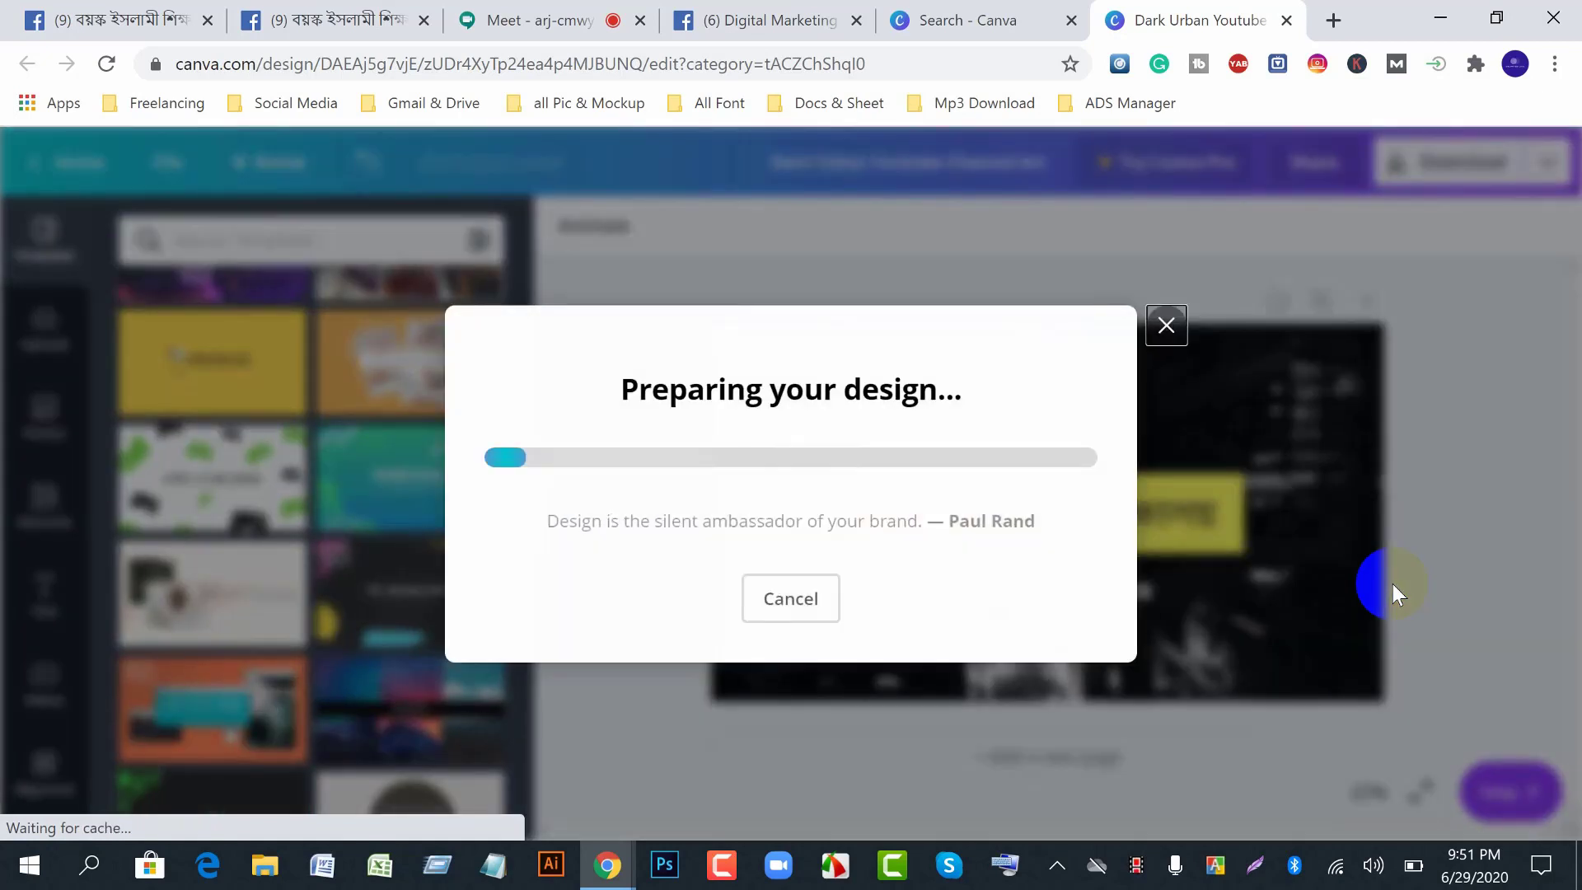
left_click(517, 23)
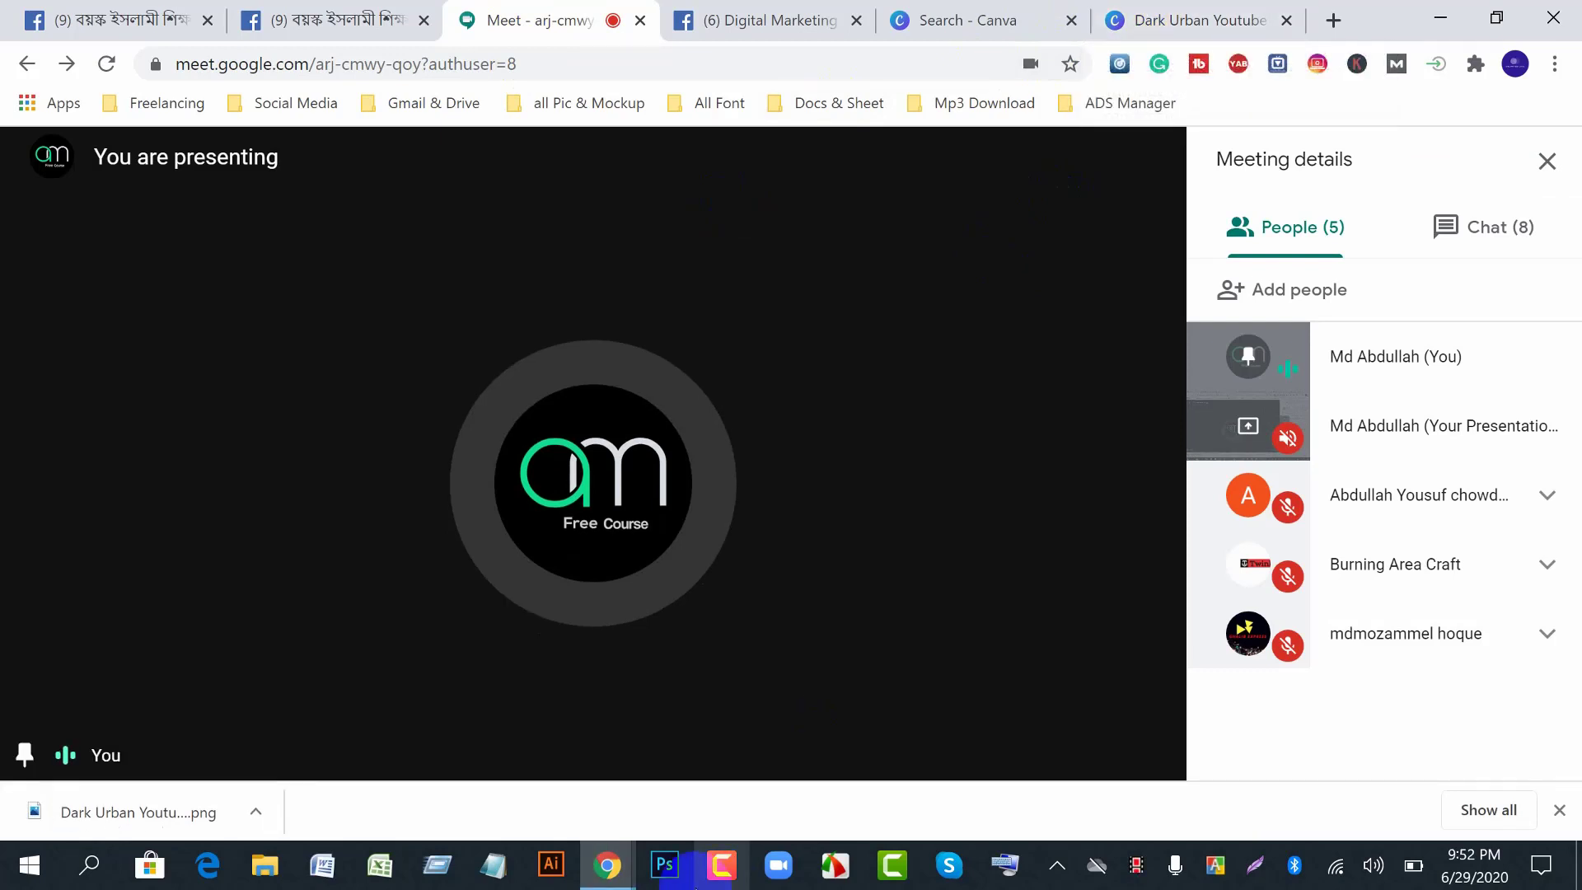
- Switch to the YouTube channel window and open the channel art for editing
left_click(610, 861)
left_click(828, 748)
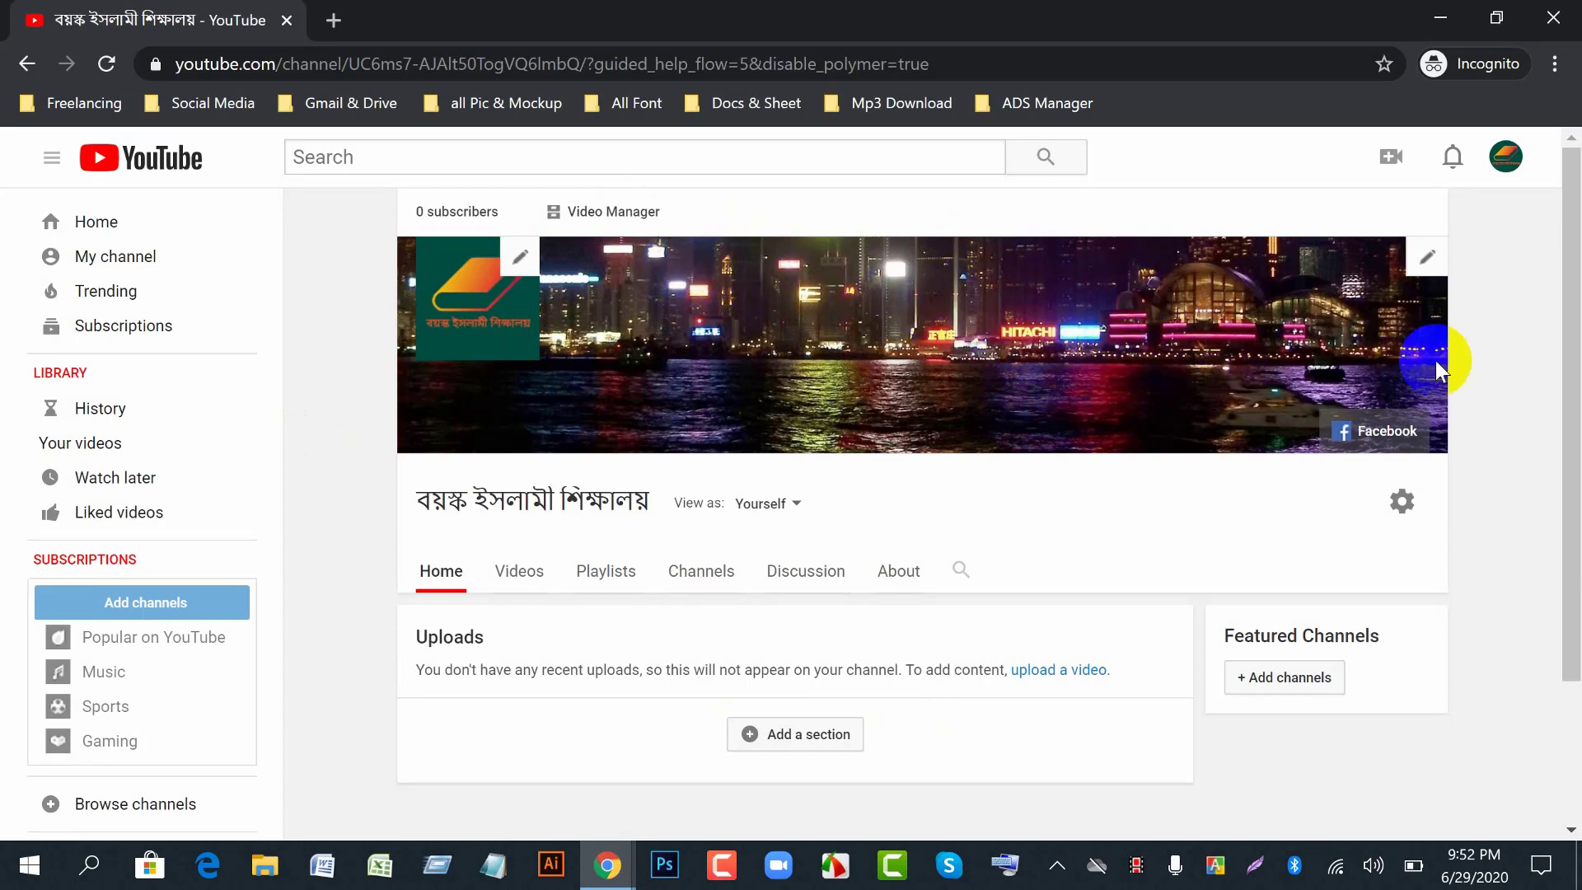
left_click(1430, 261)
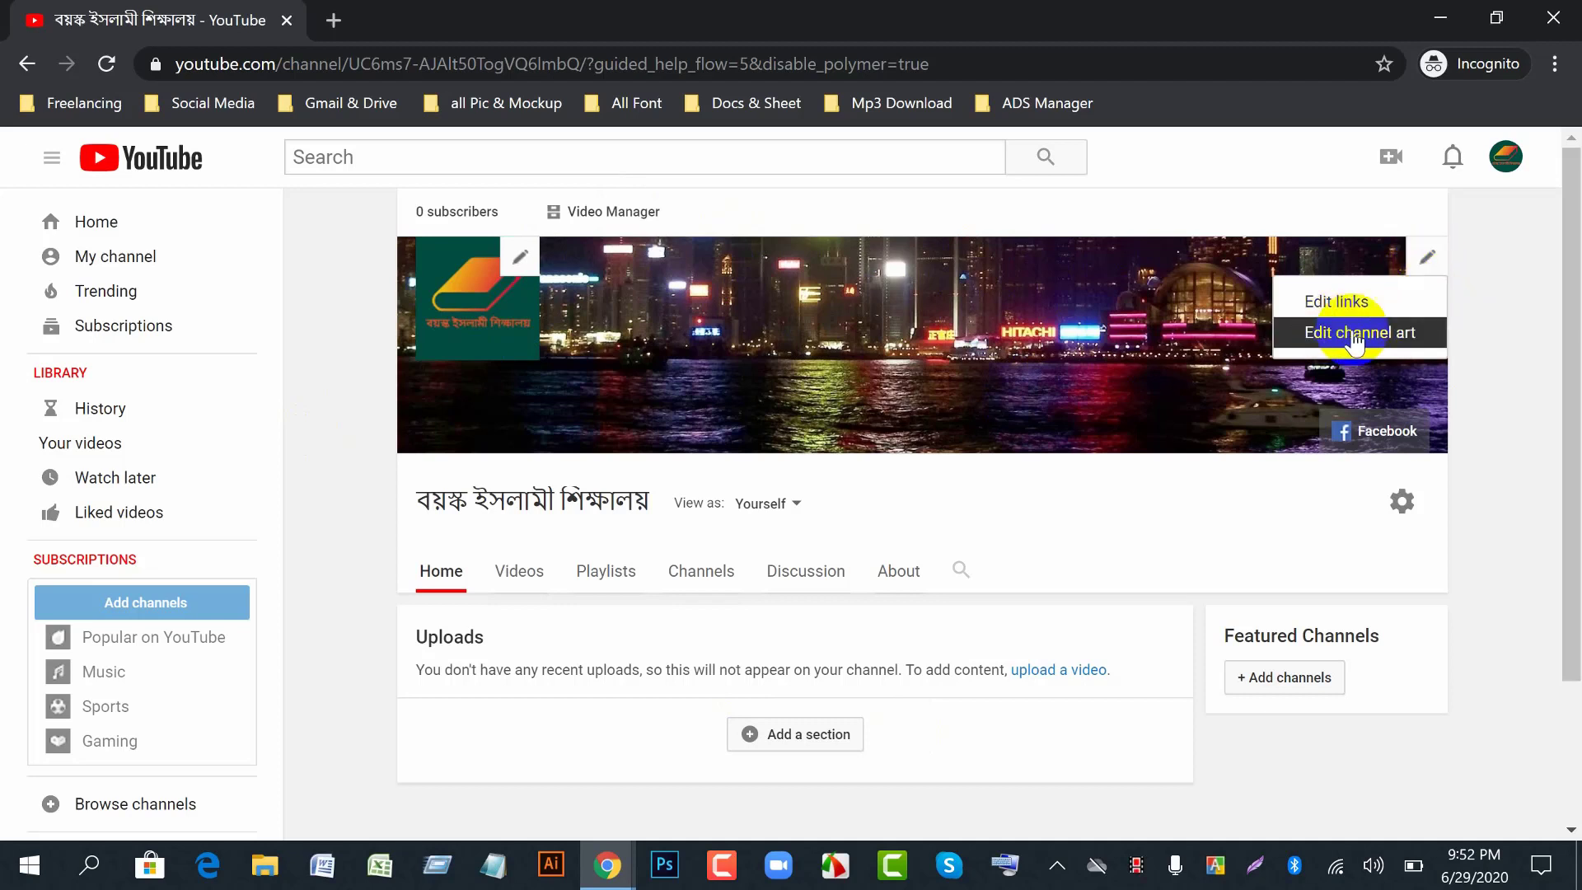
left_click(1398, 335)
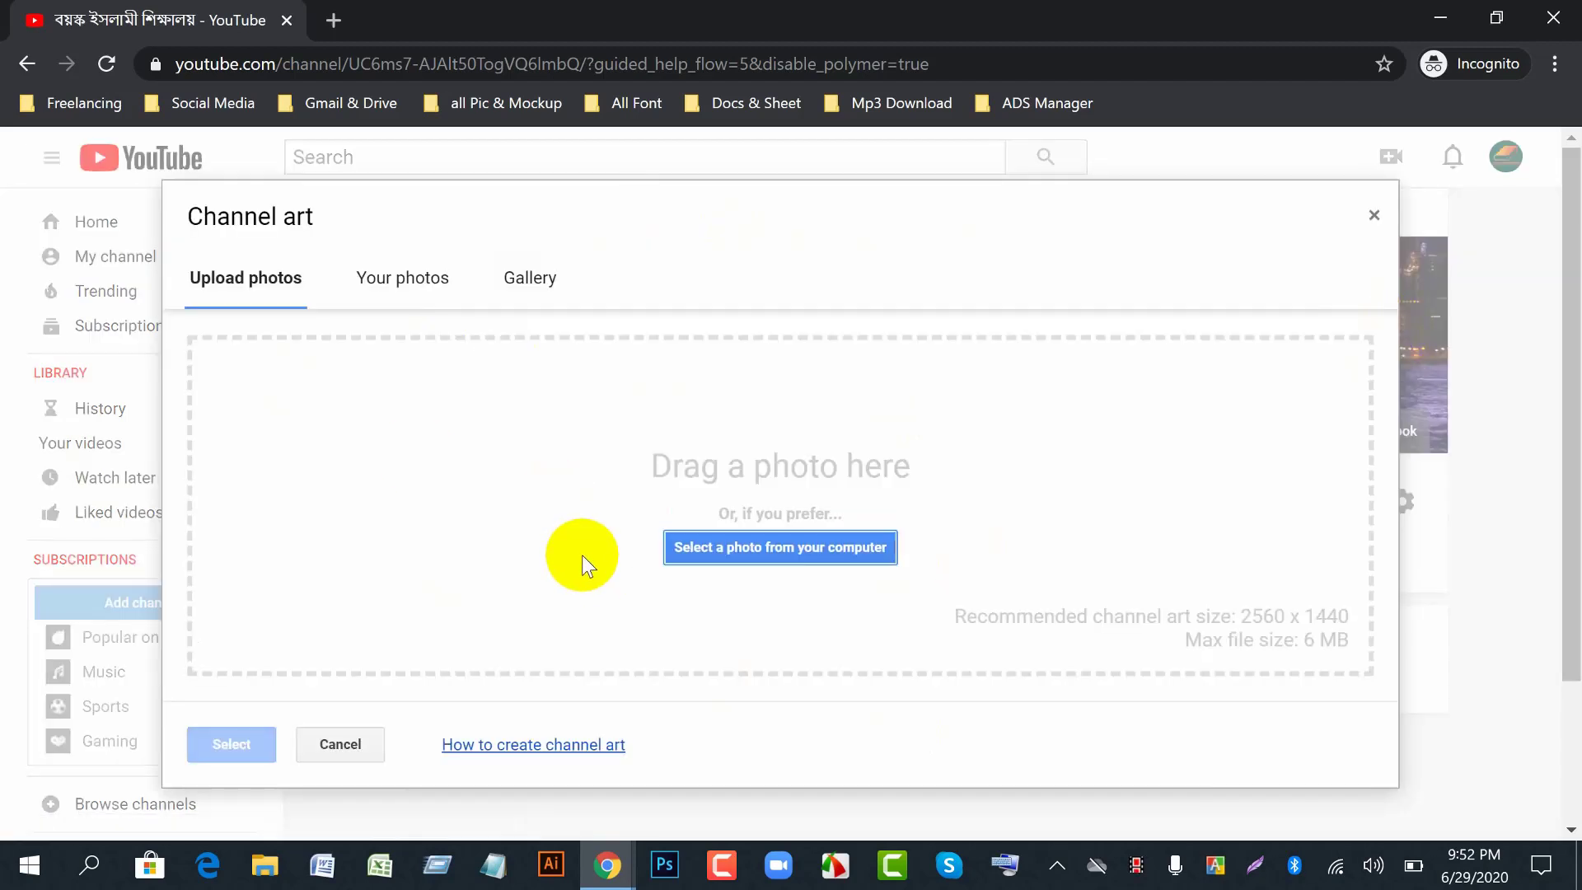
- Upload the "Dark Urban Youtube Channel Art" image from New Volume (F:) as the channel art
left_click(839, 552)
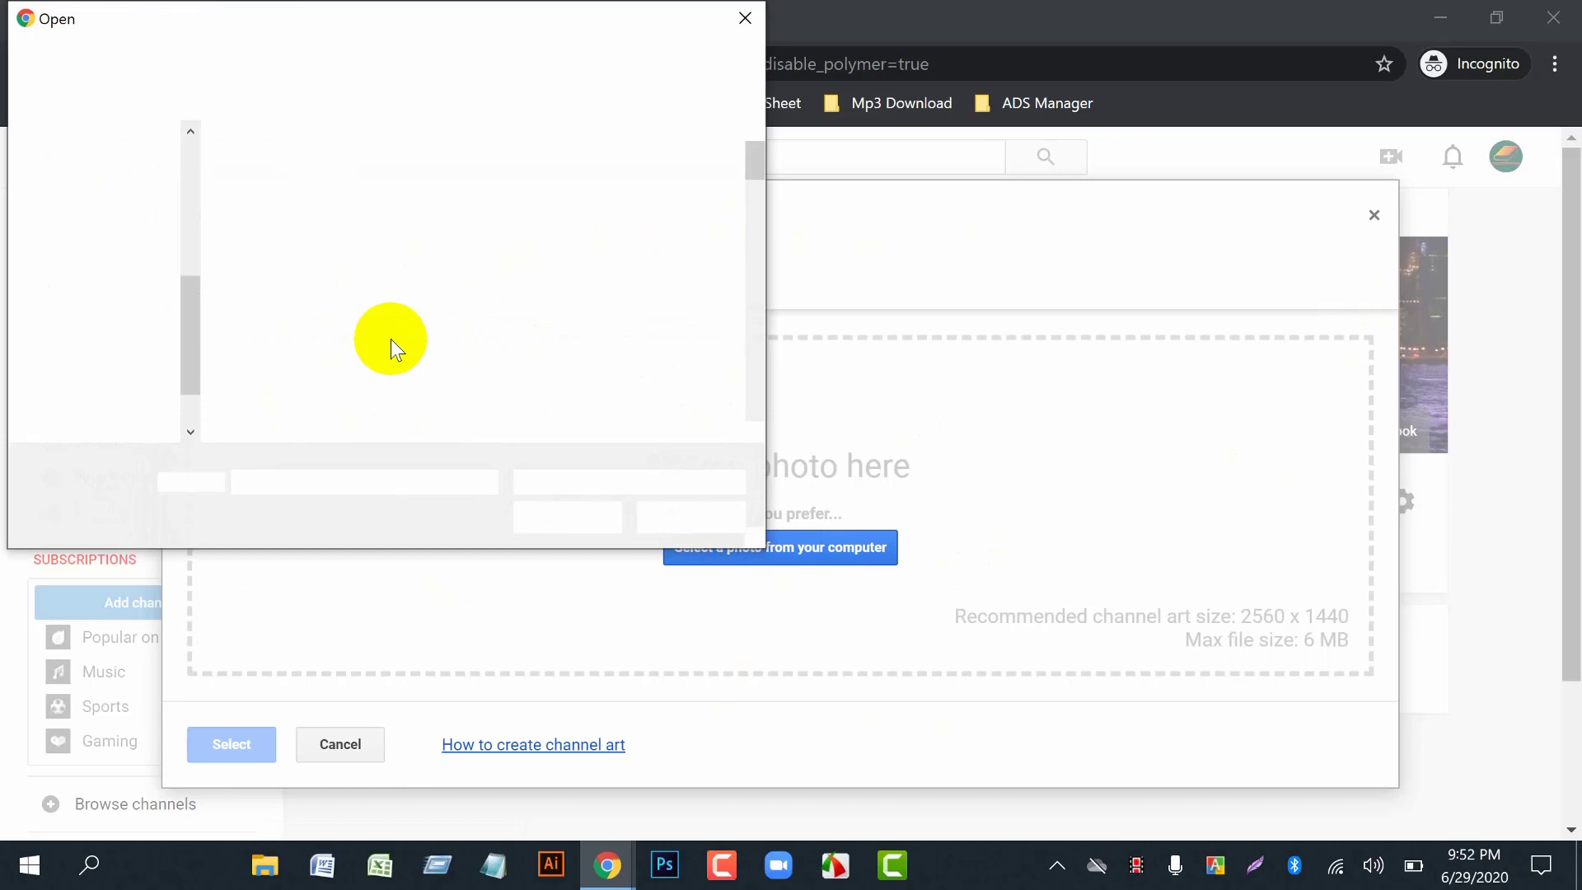
scroll(391, 340, "down", 15)
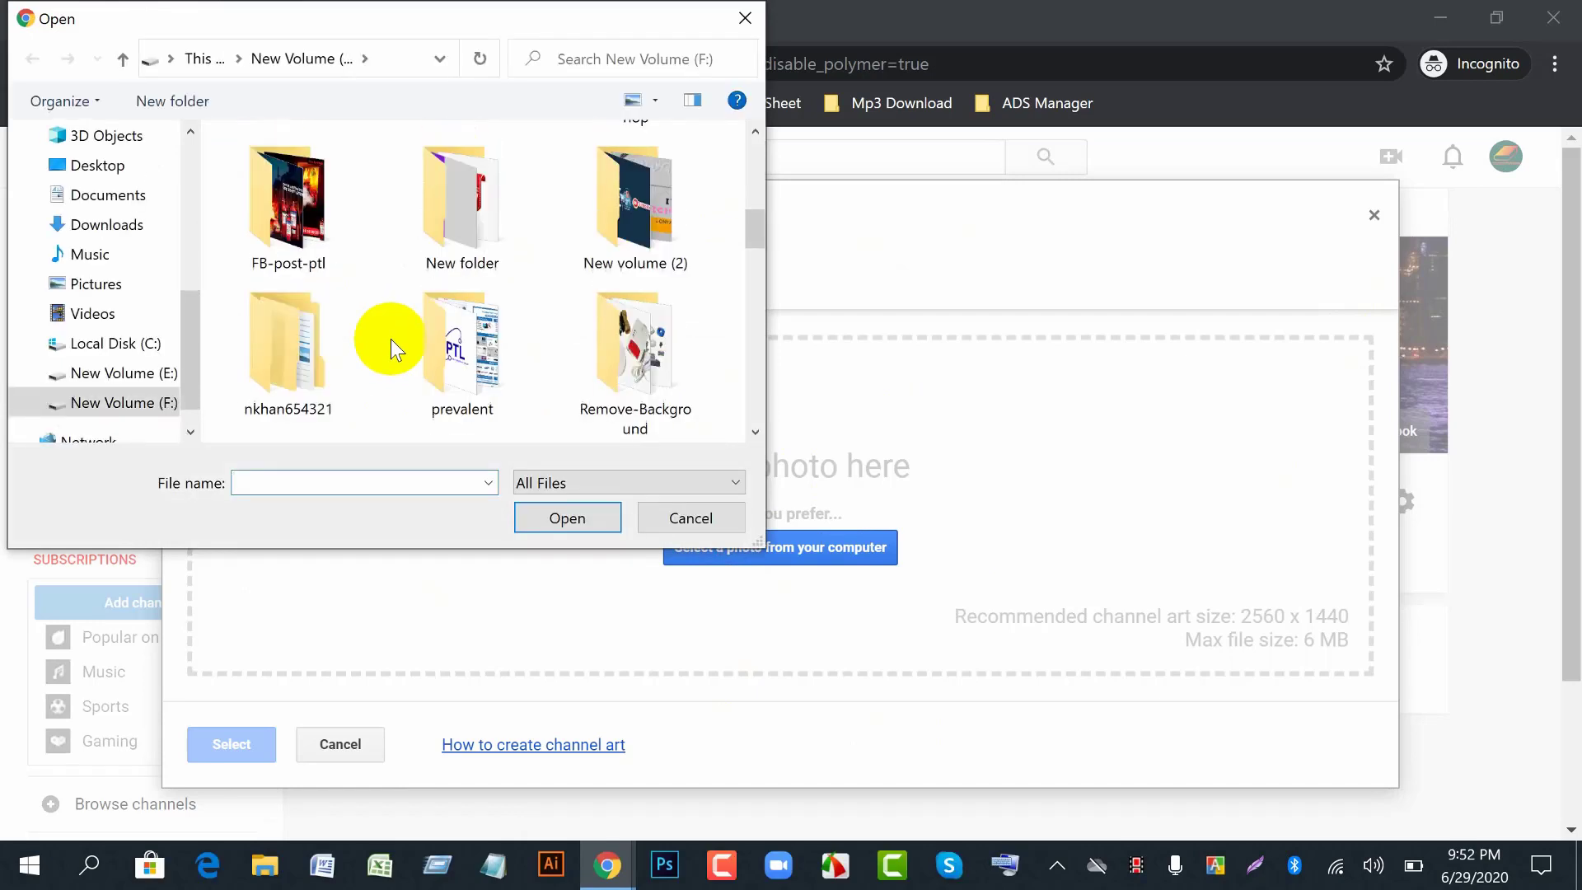
scroll(391, 339, "down", 3)
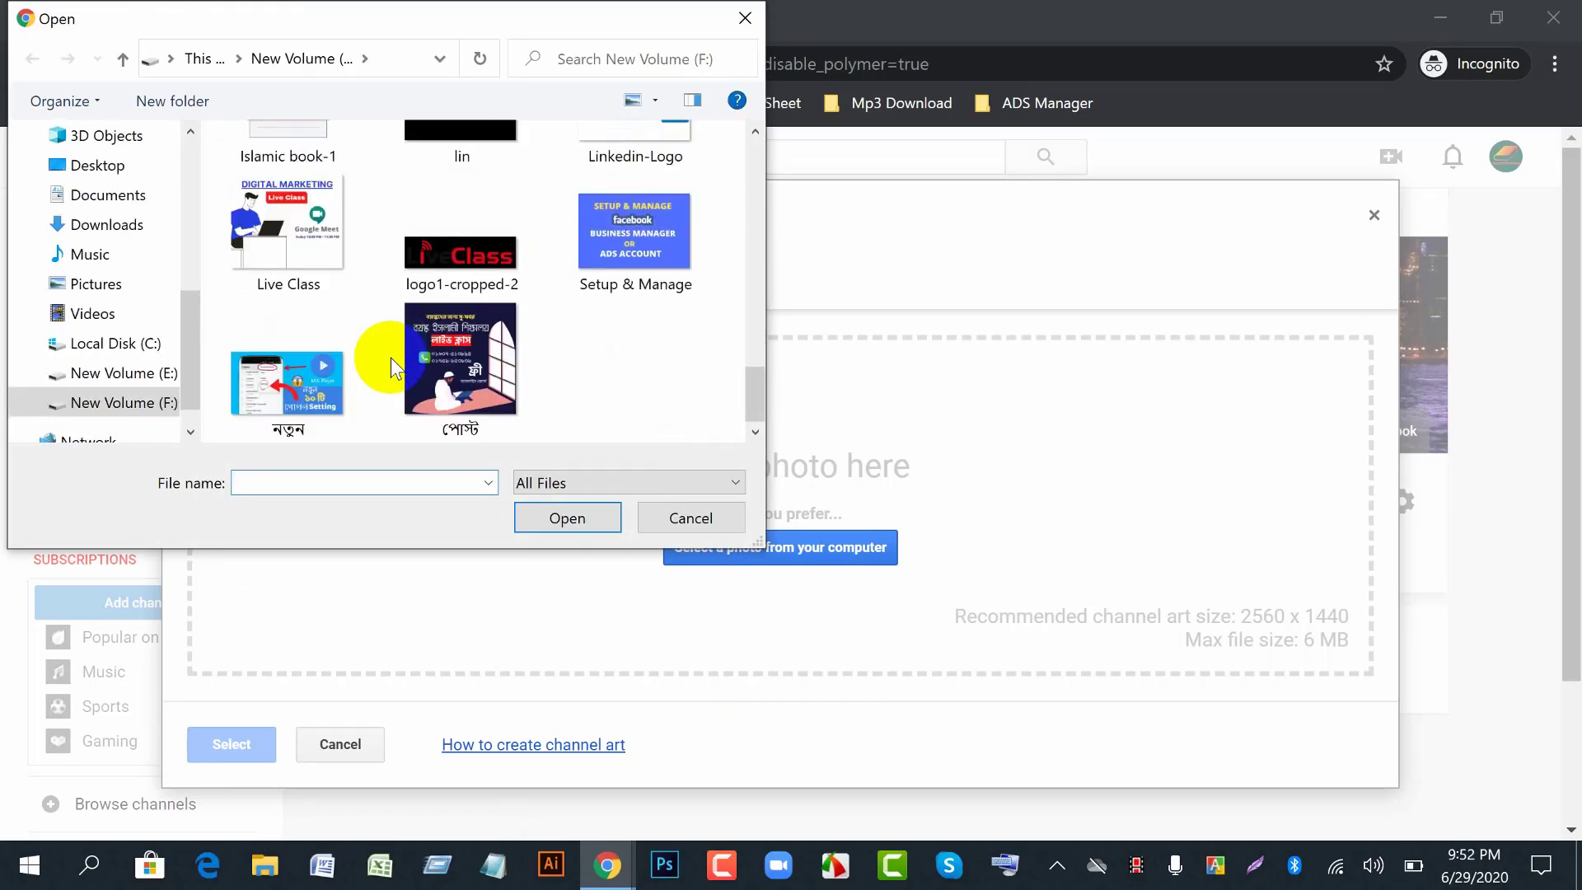
scroll(390, 358, "up", 3)
scroll(392, 358, "up", 2)
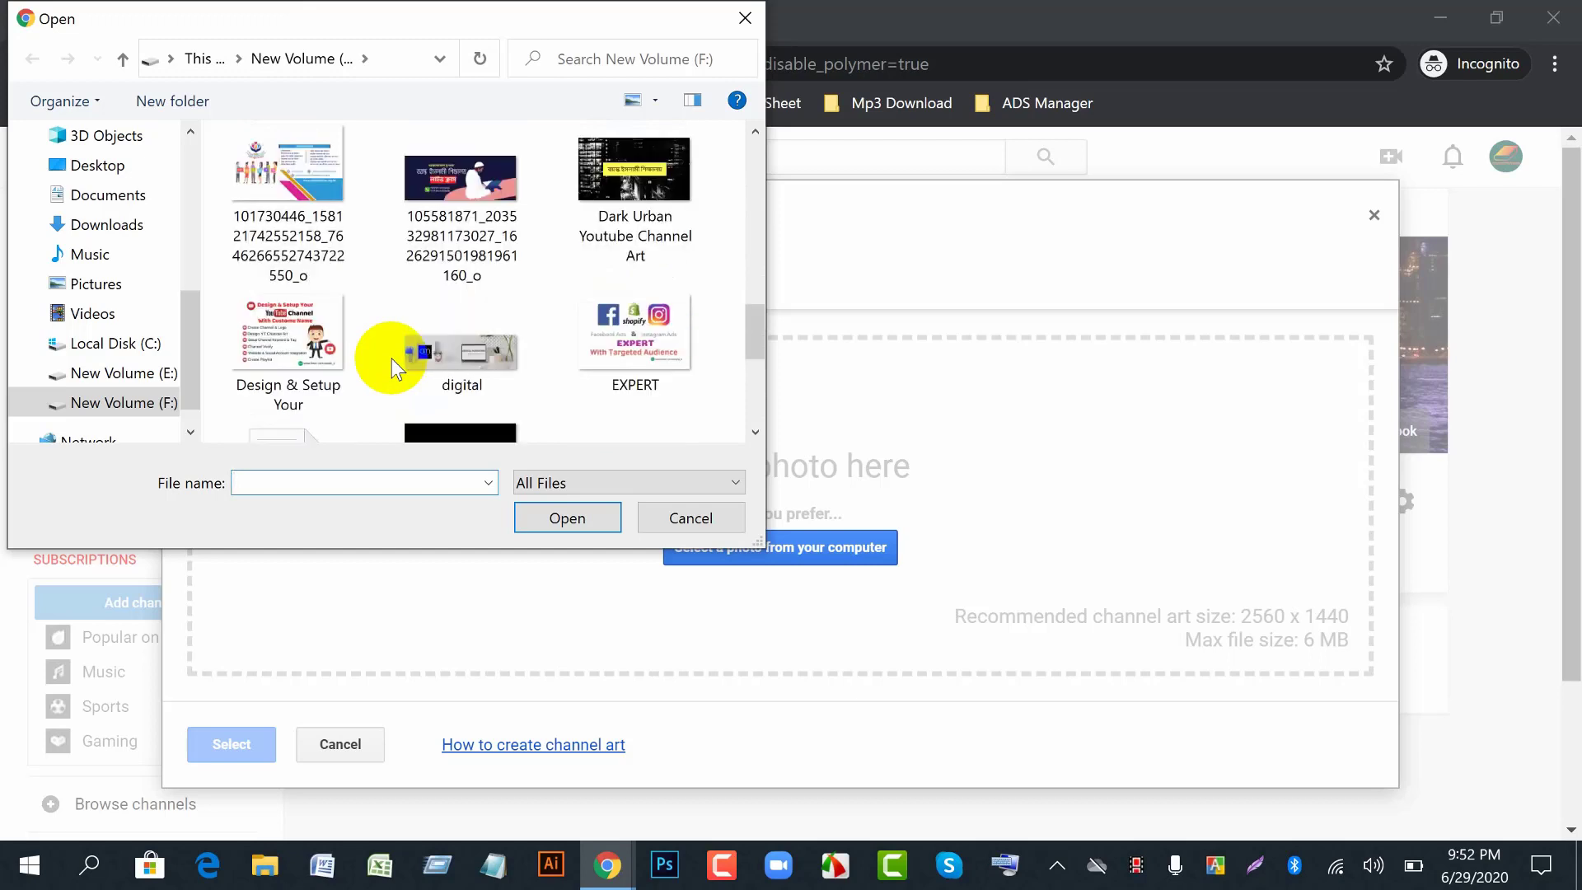
left_click(642, 179)
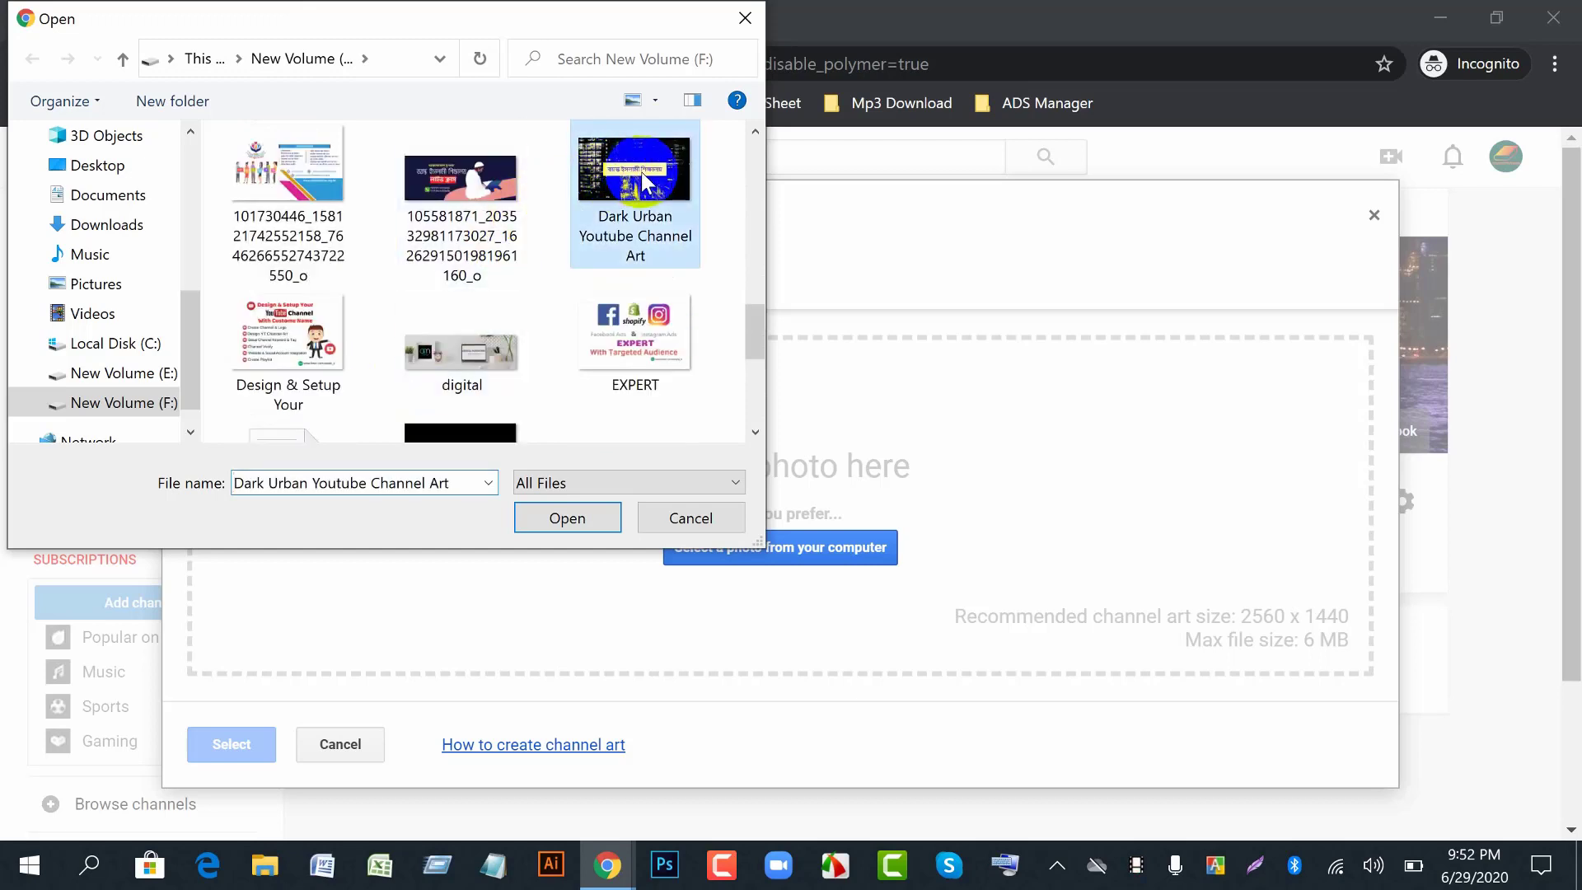
left_click(552, 519)
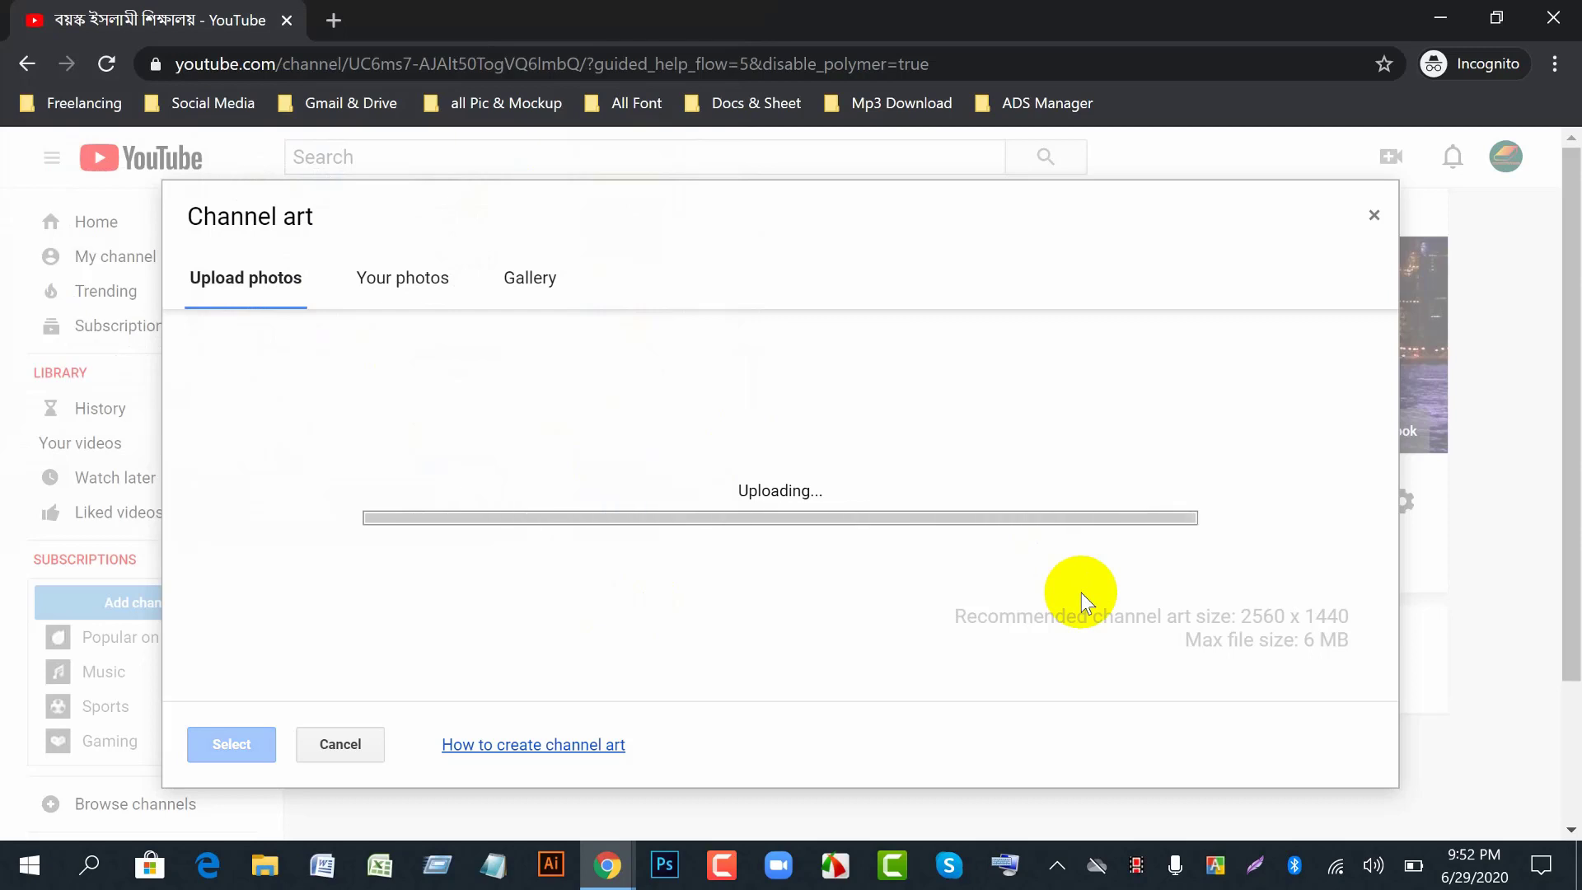
- Apply the uploaded image as the channel art and open the channel's own page
left_click(636, 644)
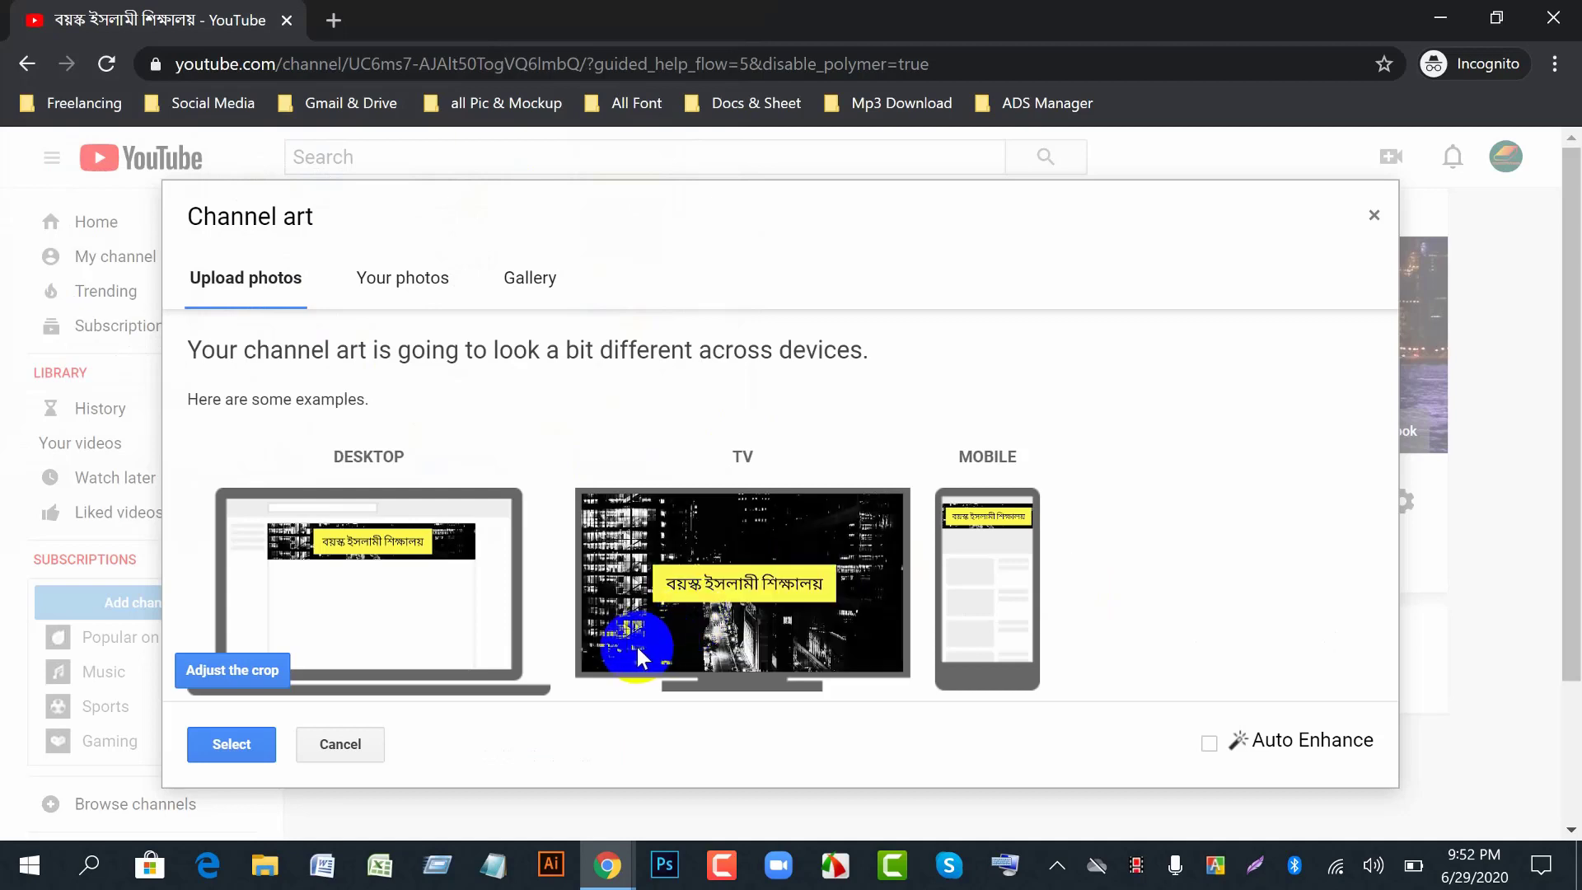
left_click(245, 744)
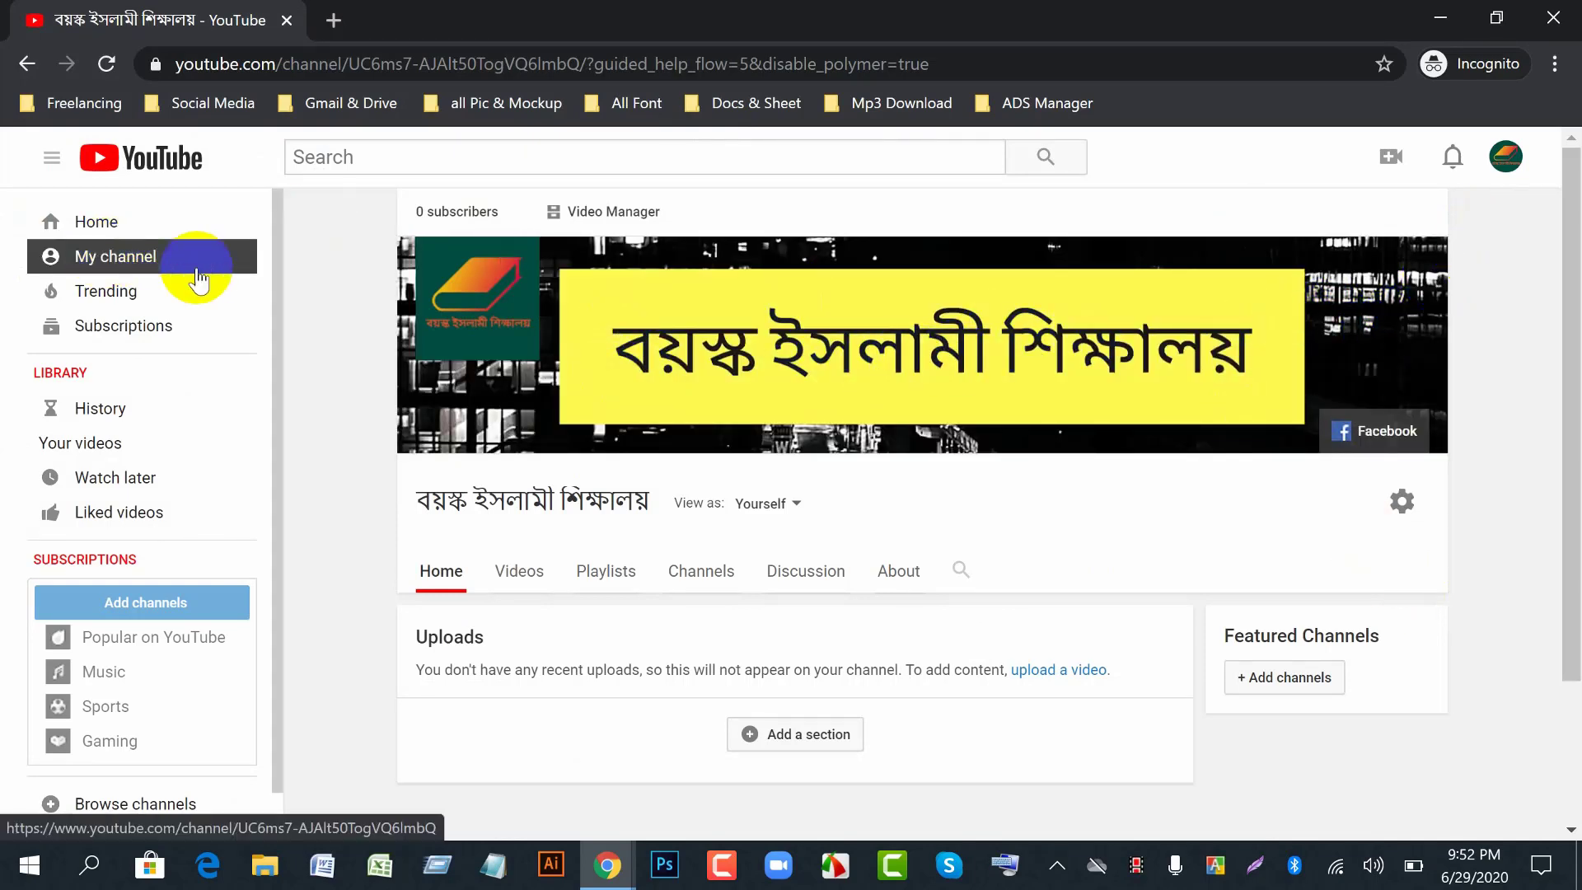
left_click(108, 261)
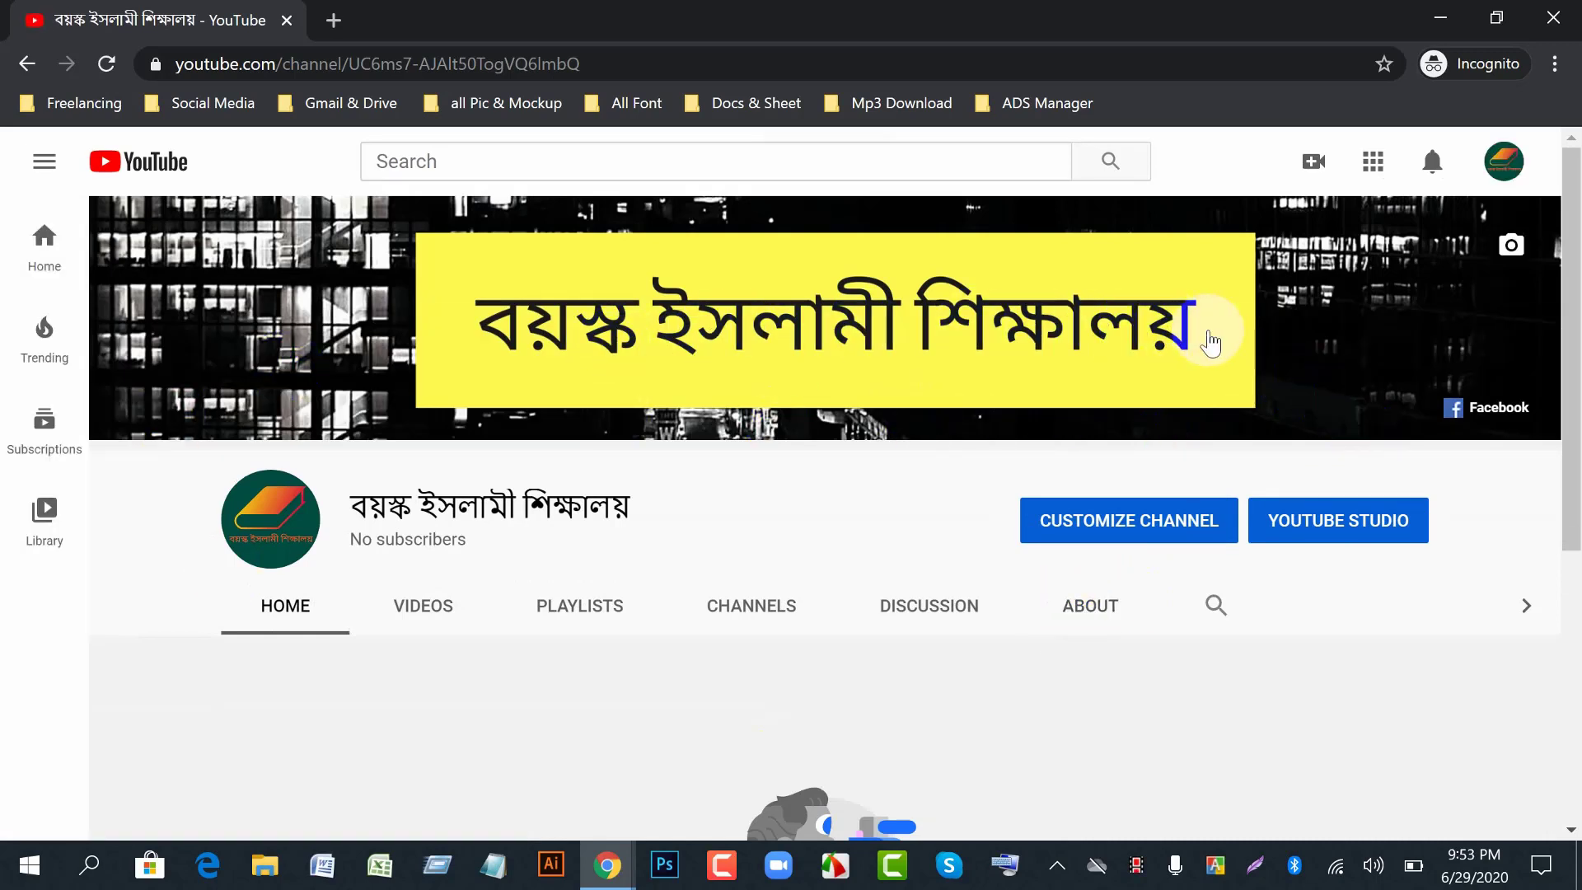
- Go back to the Dark Urban Youtube Channel Art design in Canva and dismiss the Canva Pro upgrade offer
left_click(606, 861)
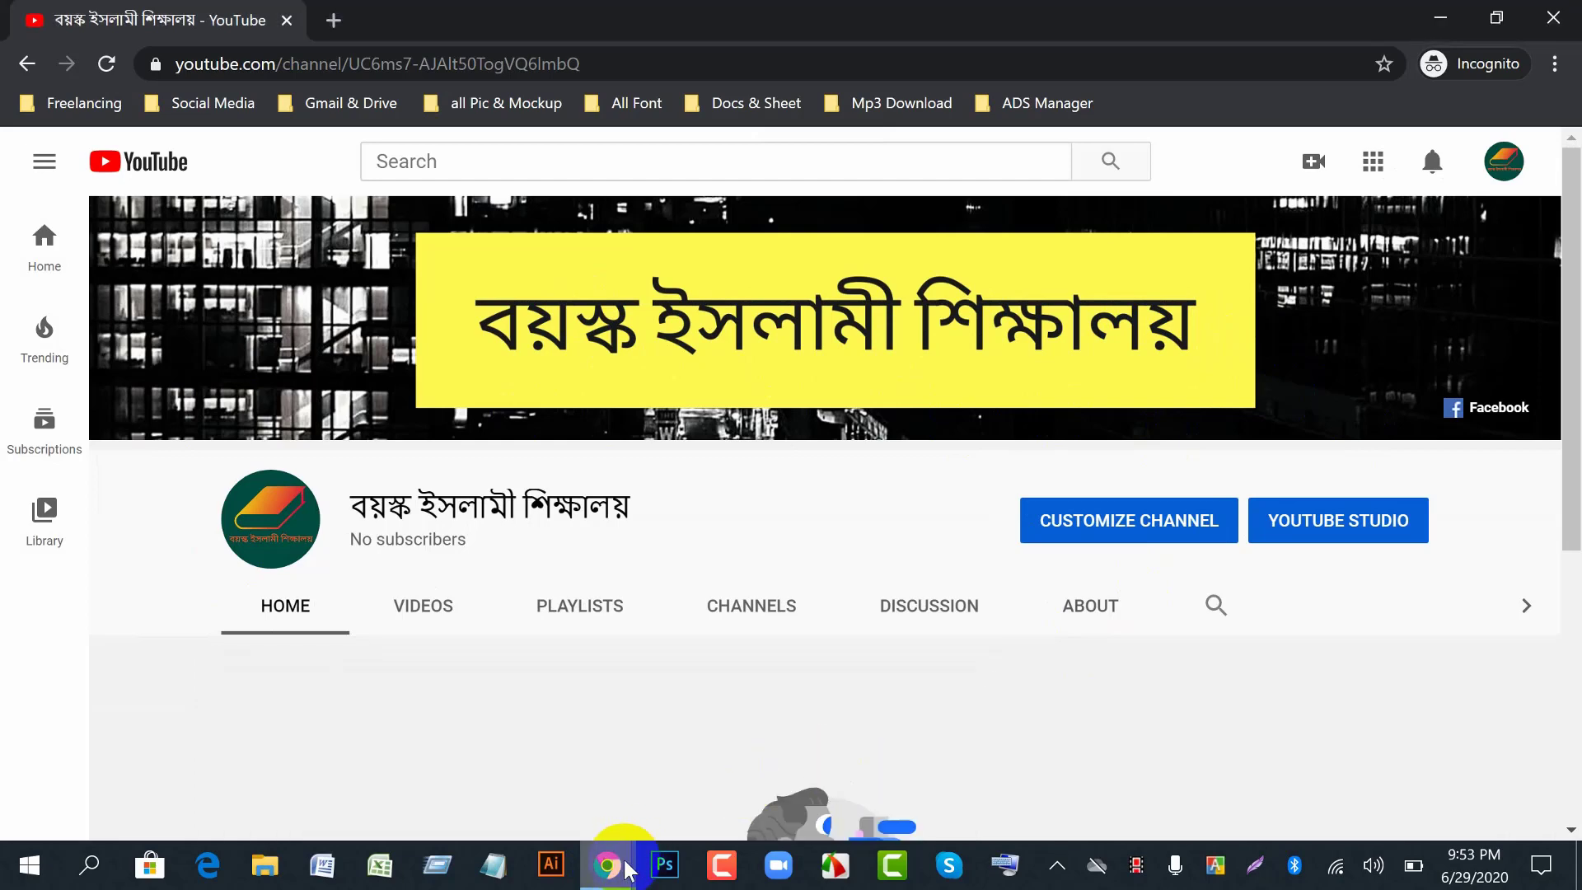
left_click(606, 865)
left_click(300, 741)
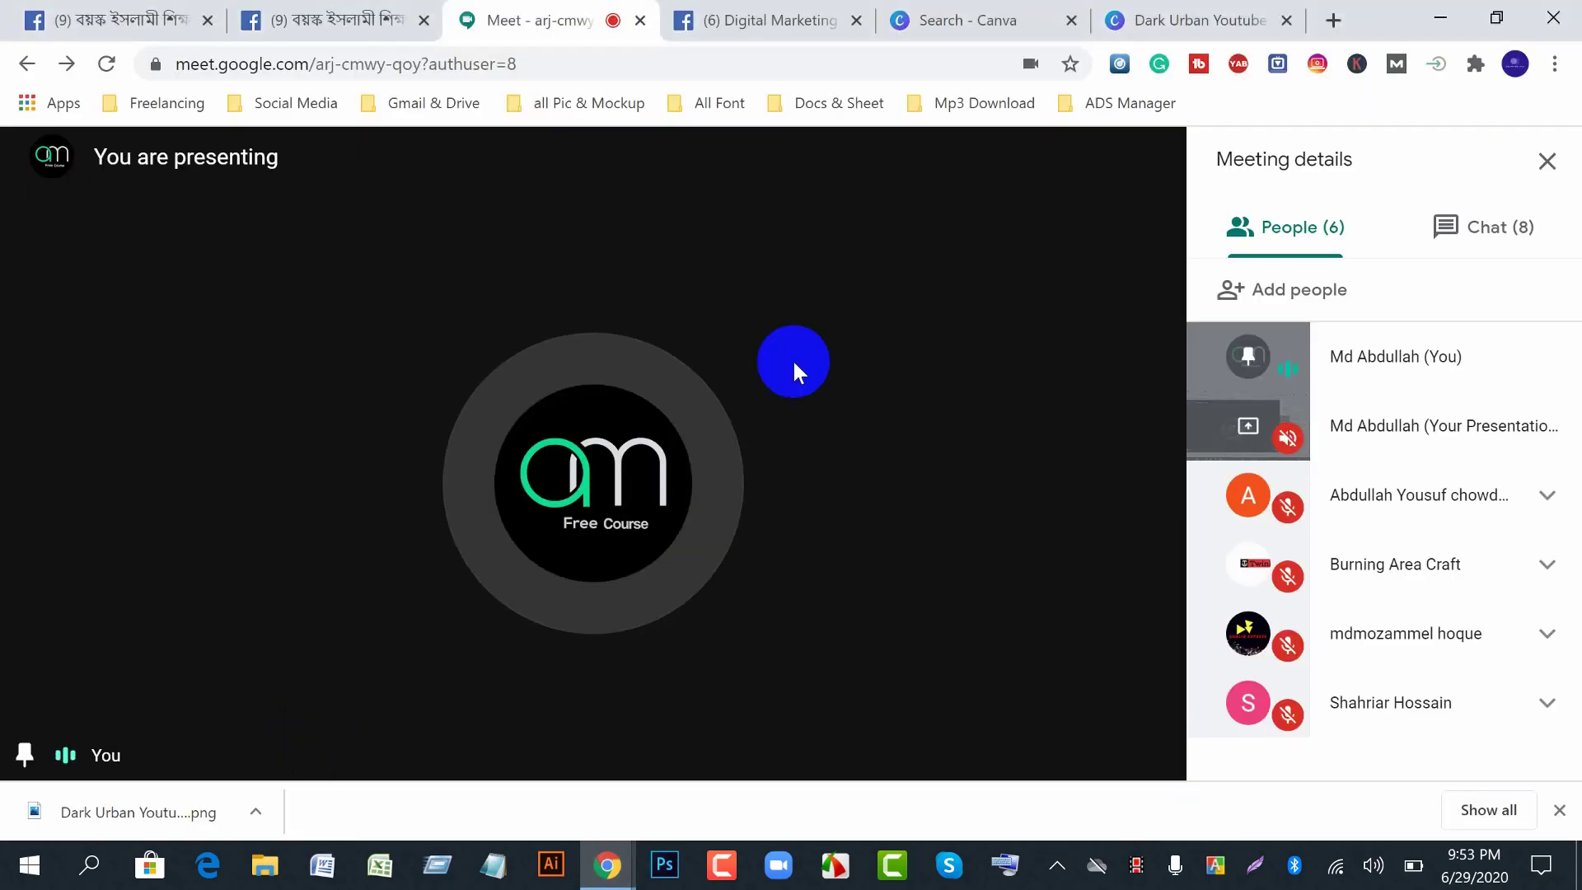
left_click(1144, 22)
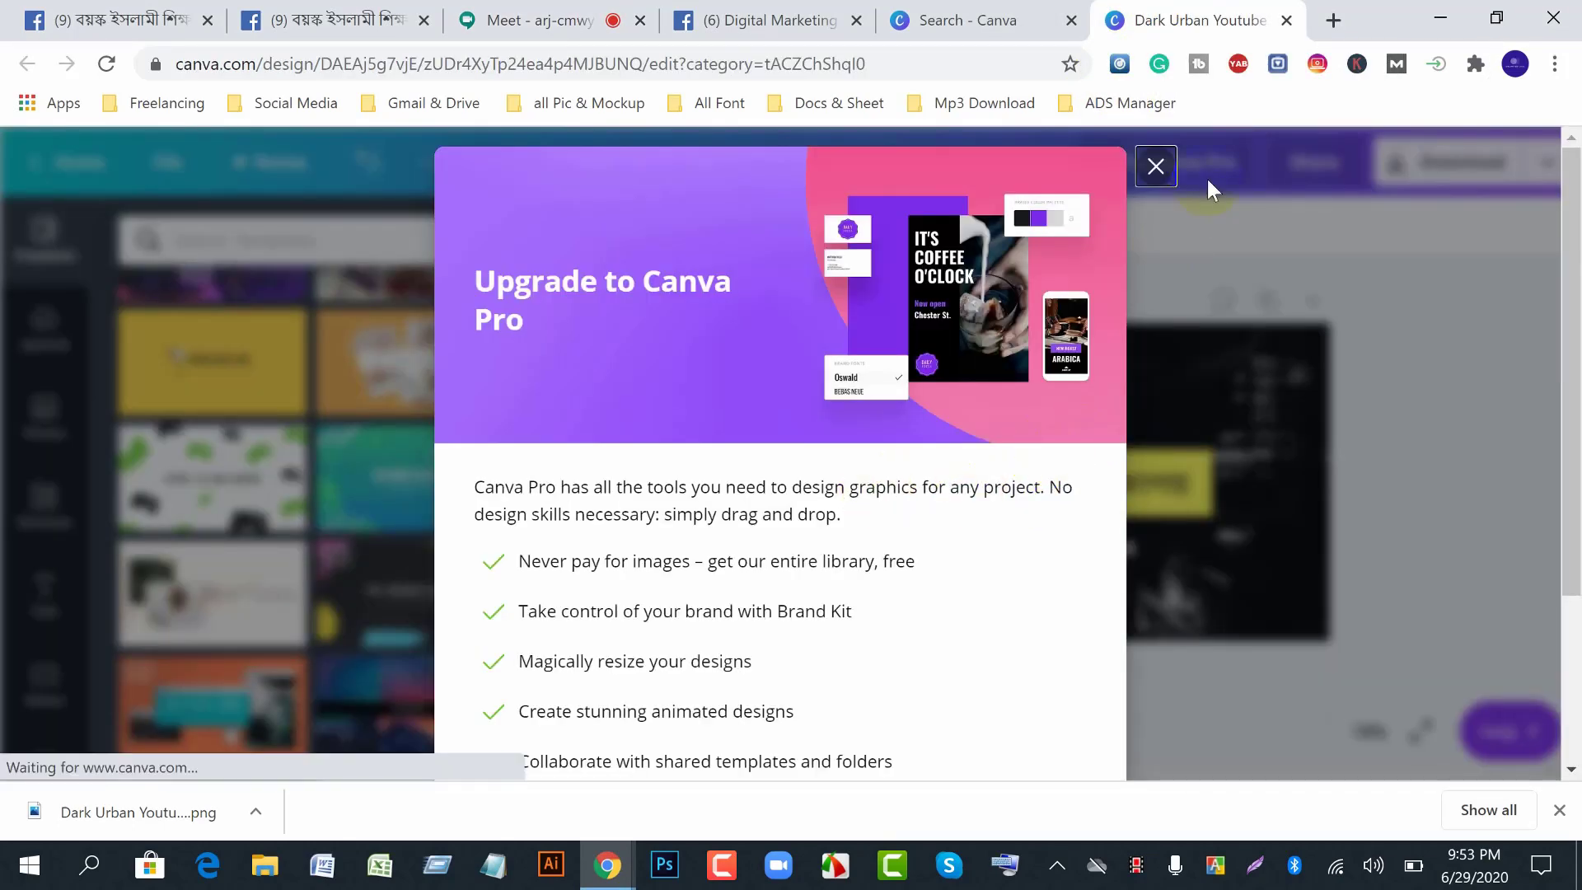
left_click(1156, 171)
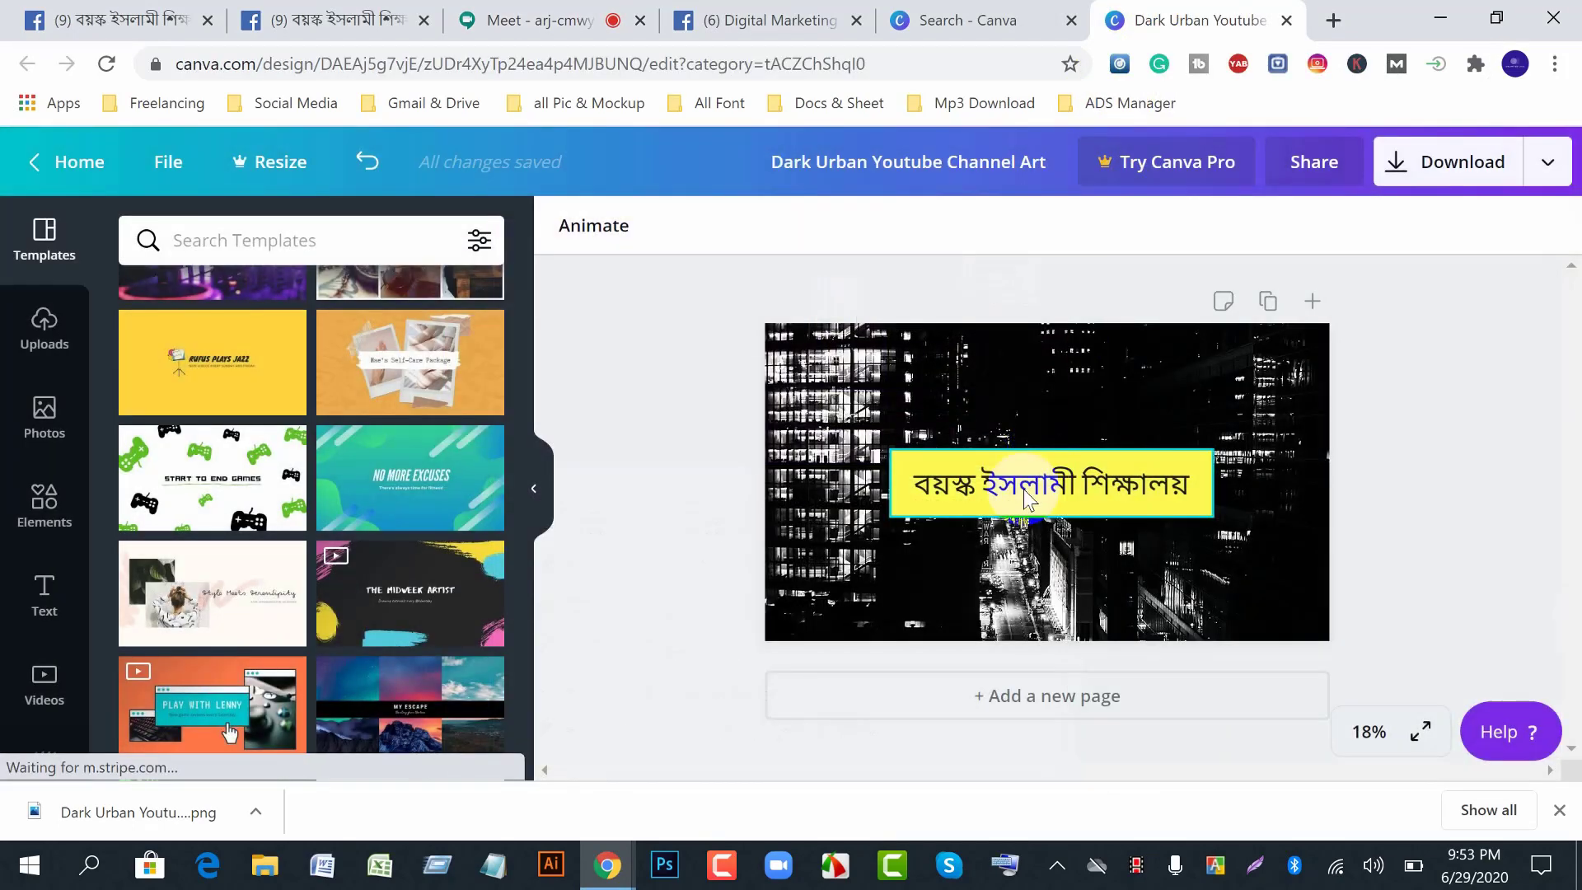
- Search the fonts for "Bengali" and set the banner title's font to Atma Bold
left_click(1068, 494)
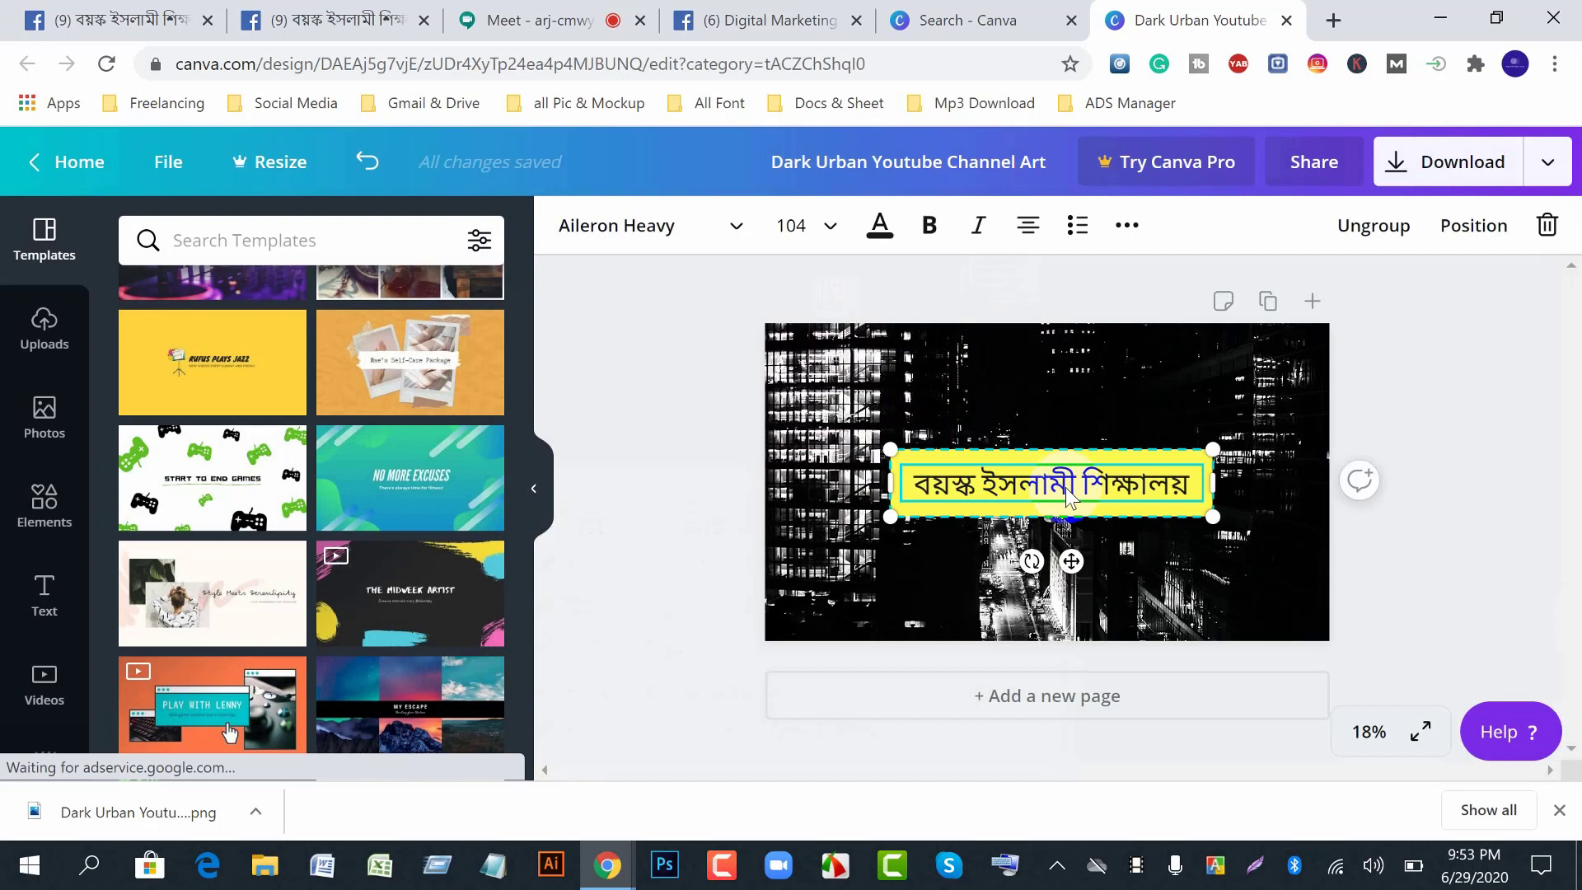
left_click(737, 229)
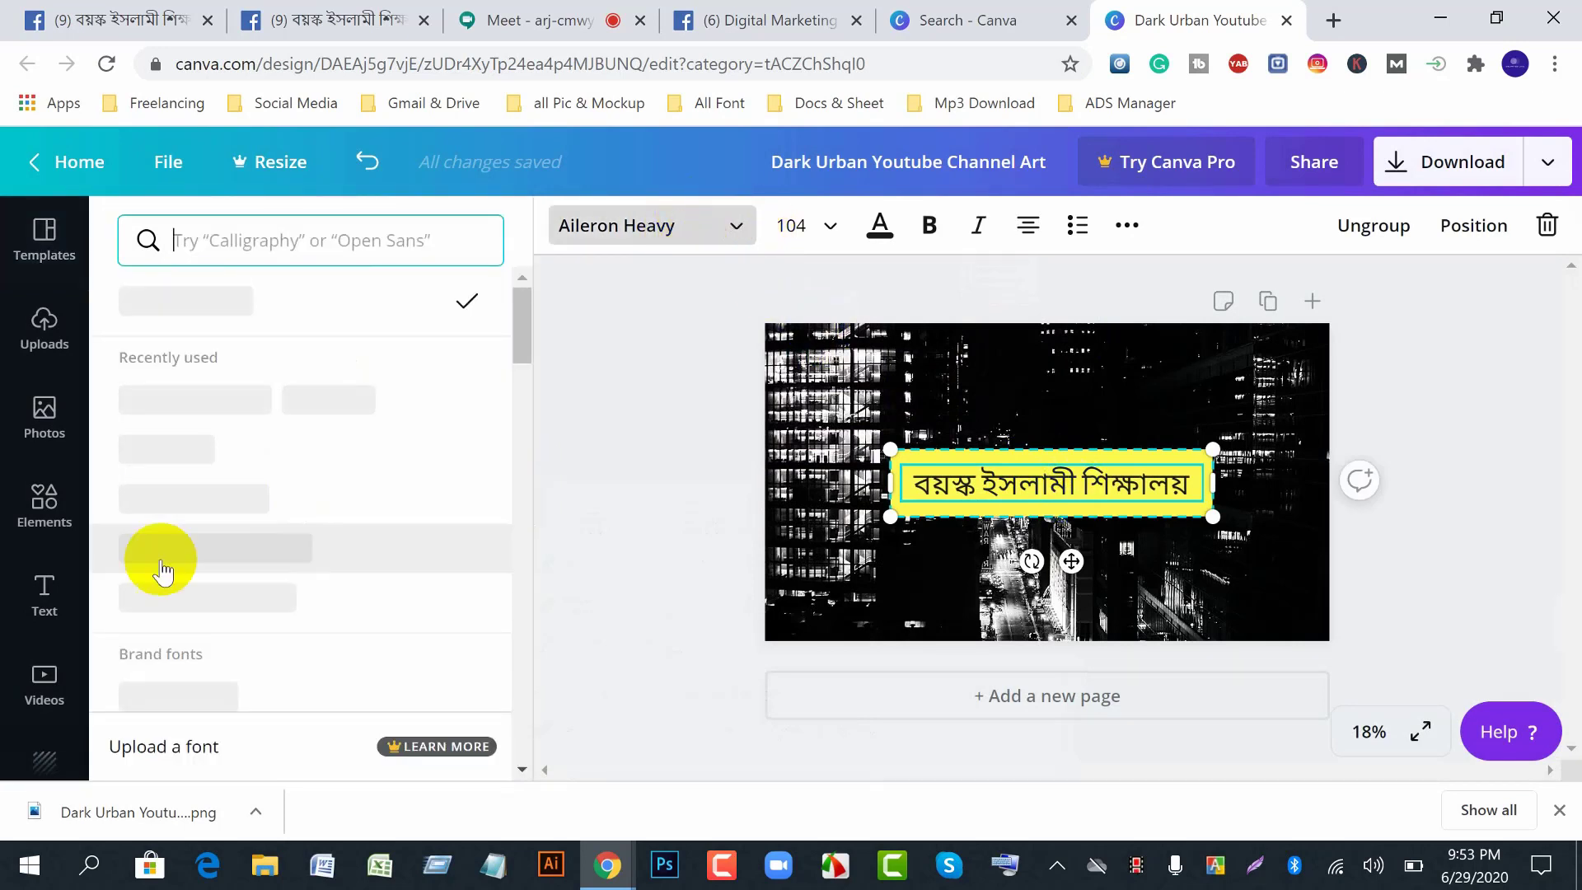
scroll(226, 669, "down", 3)
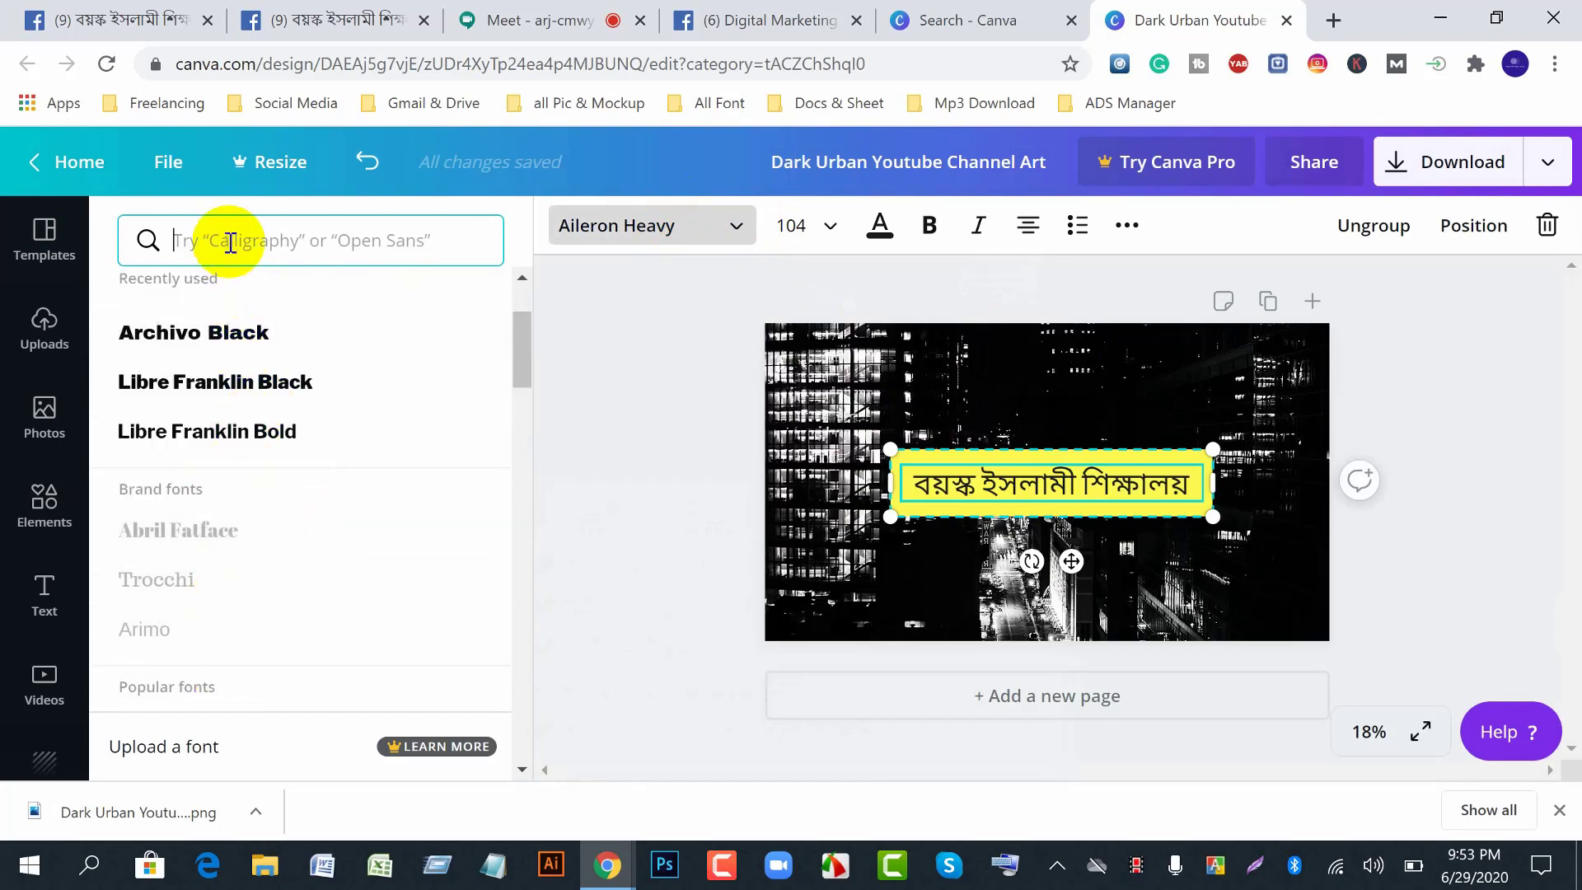
type("ben")
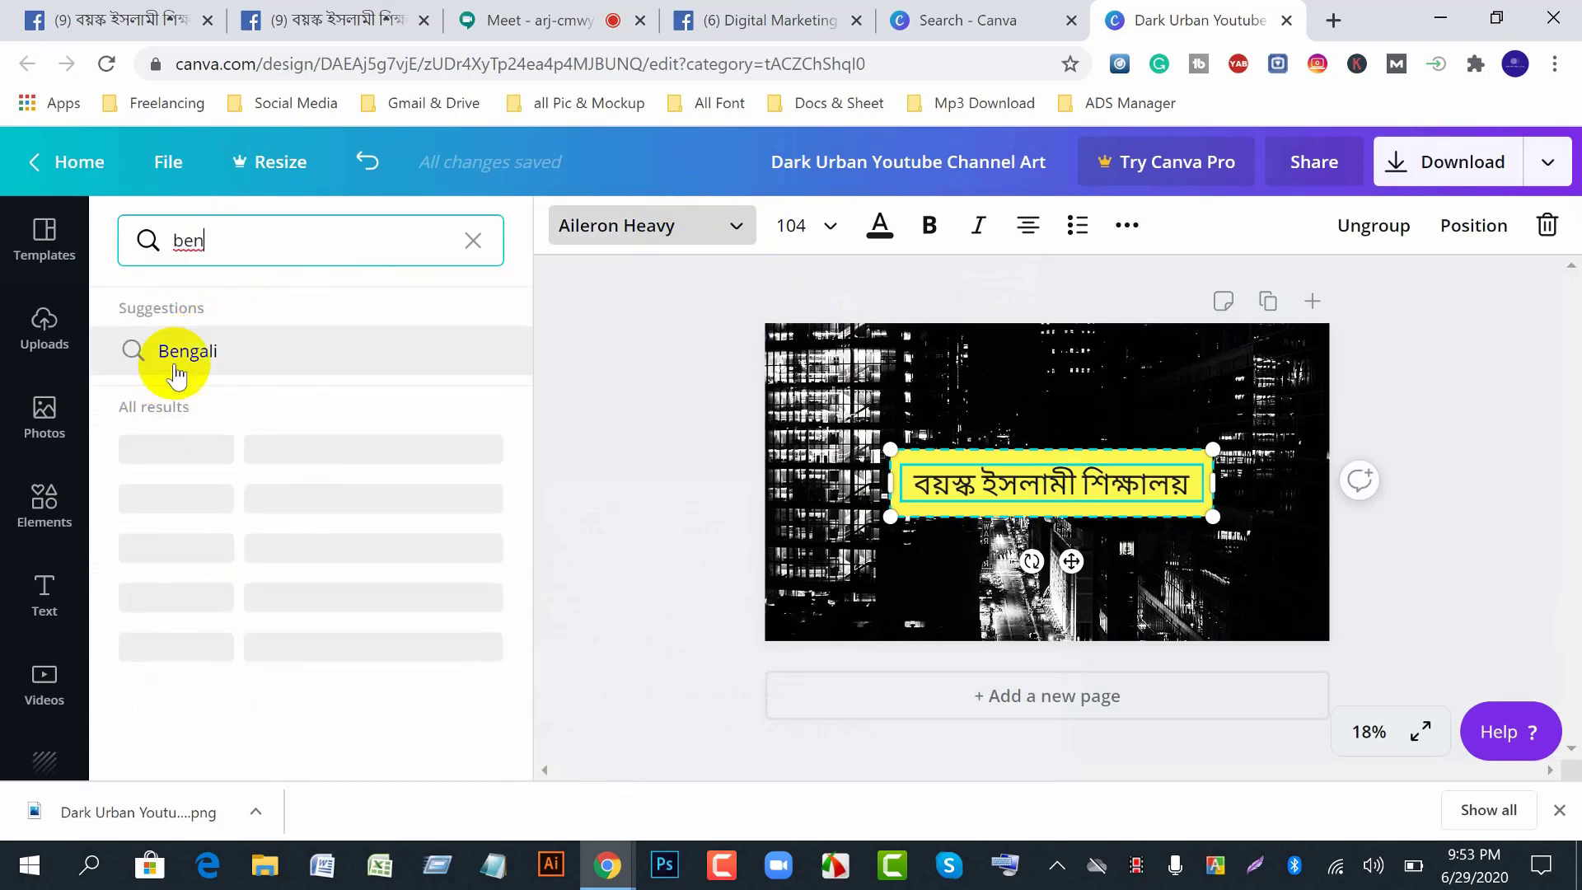
left_click(187, 353)
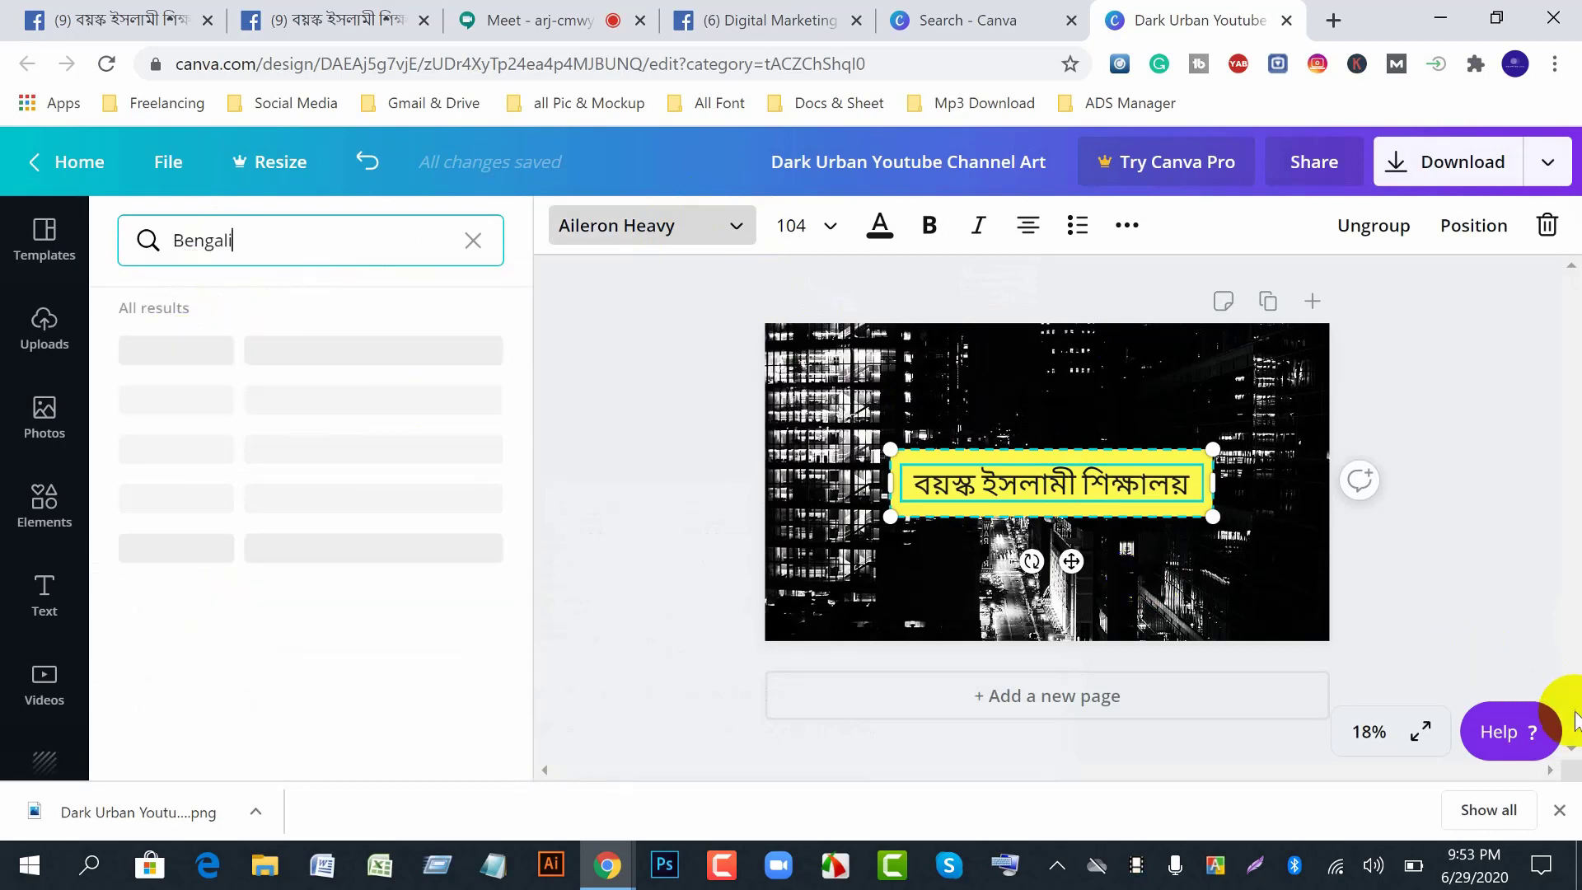
left_click(1560, 810)
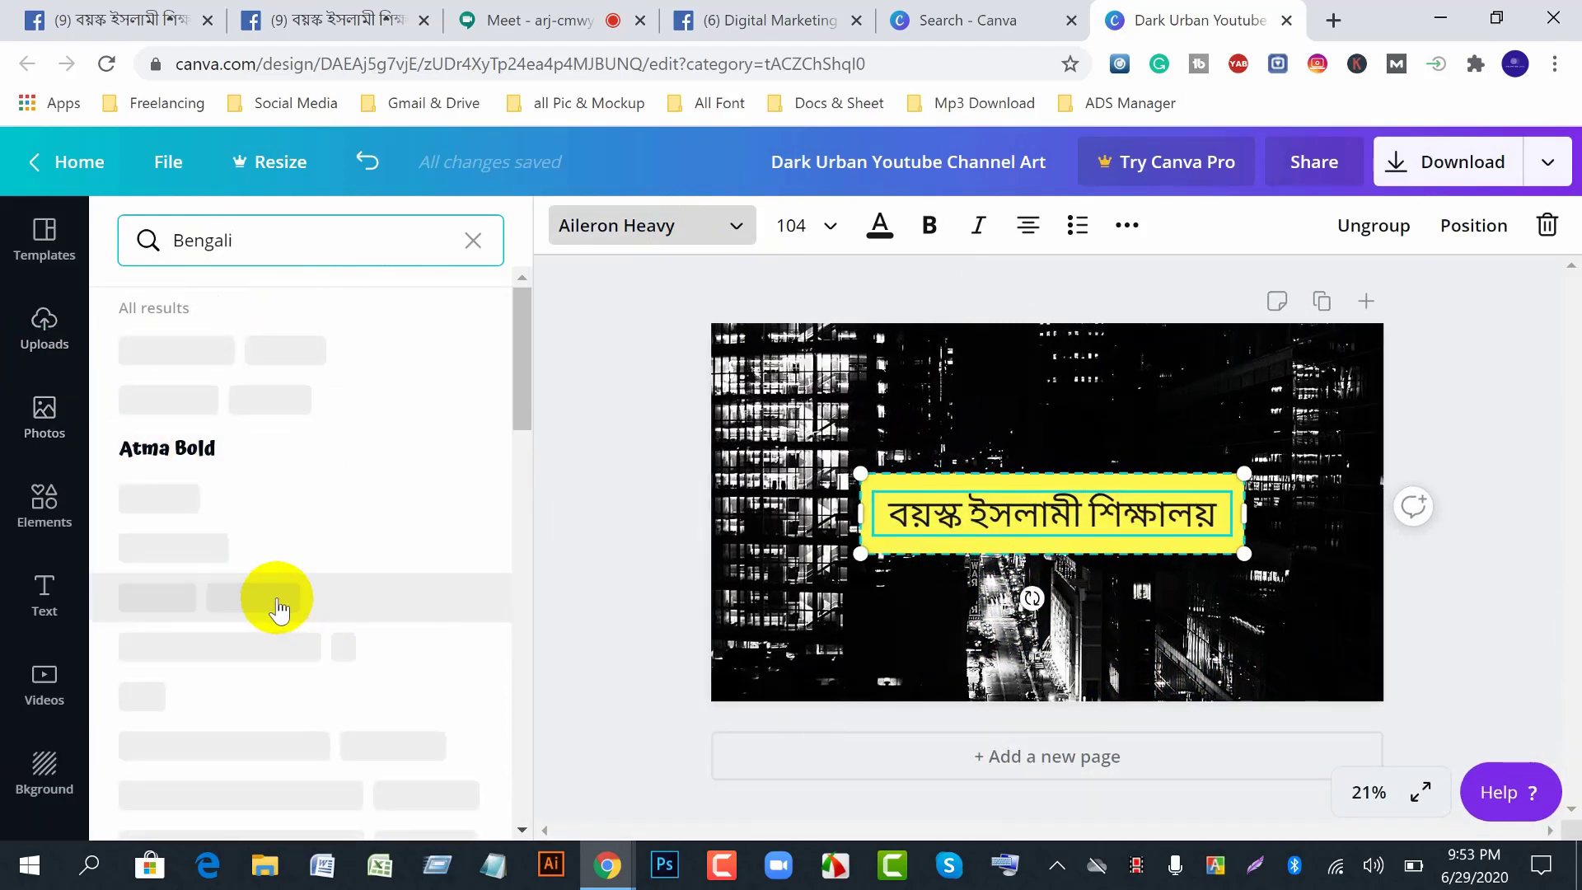
left_click(190, 453)
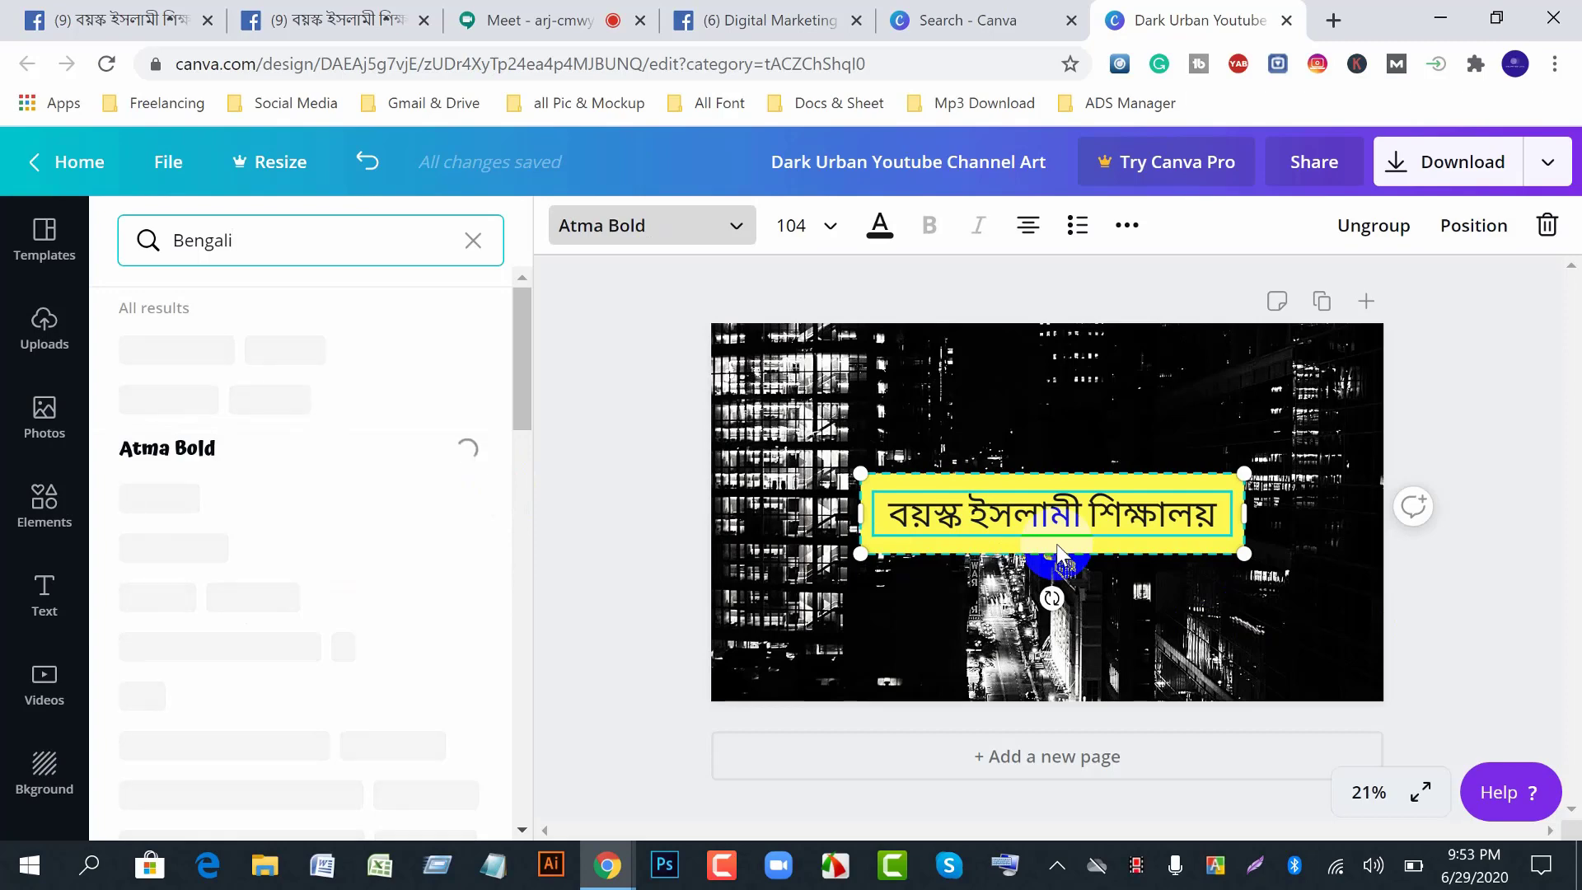
- Check the Google Meet call, return to the Canva design and set the banner title's font to Atma Medium
left_click(516, 33)
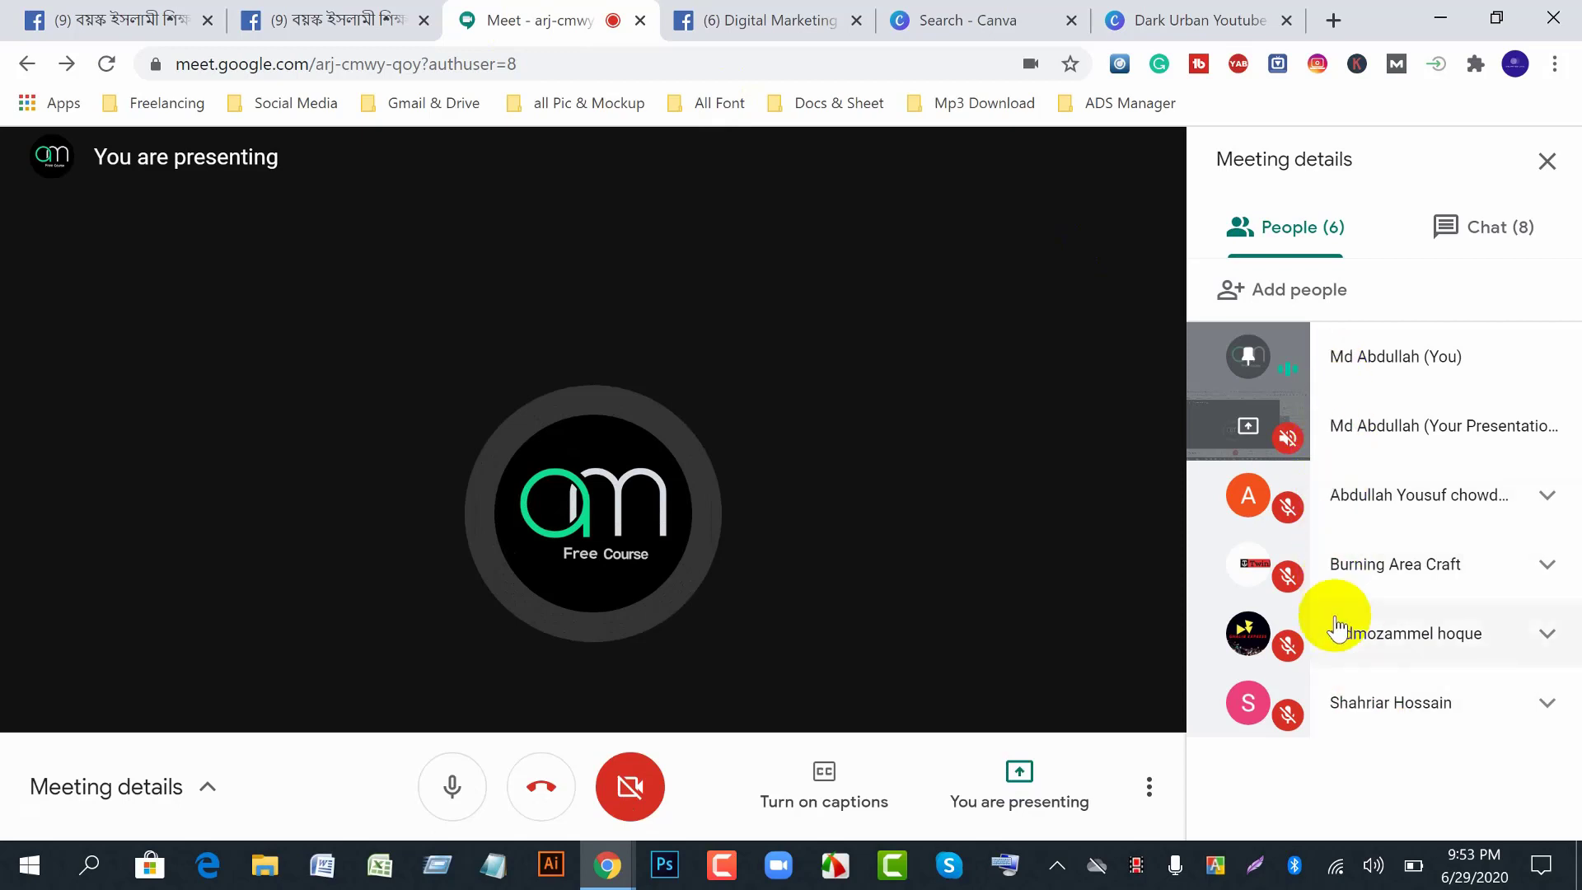
left_click(1170, 20)
left_click(943, 568)
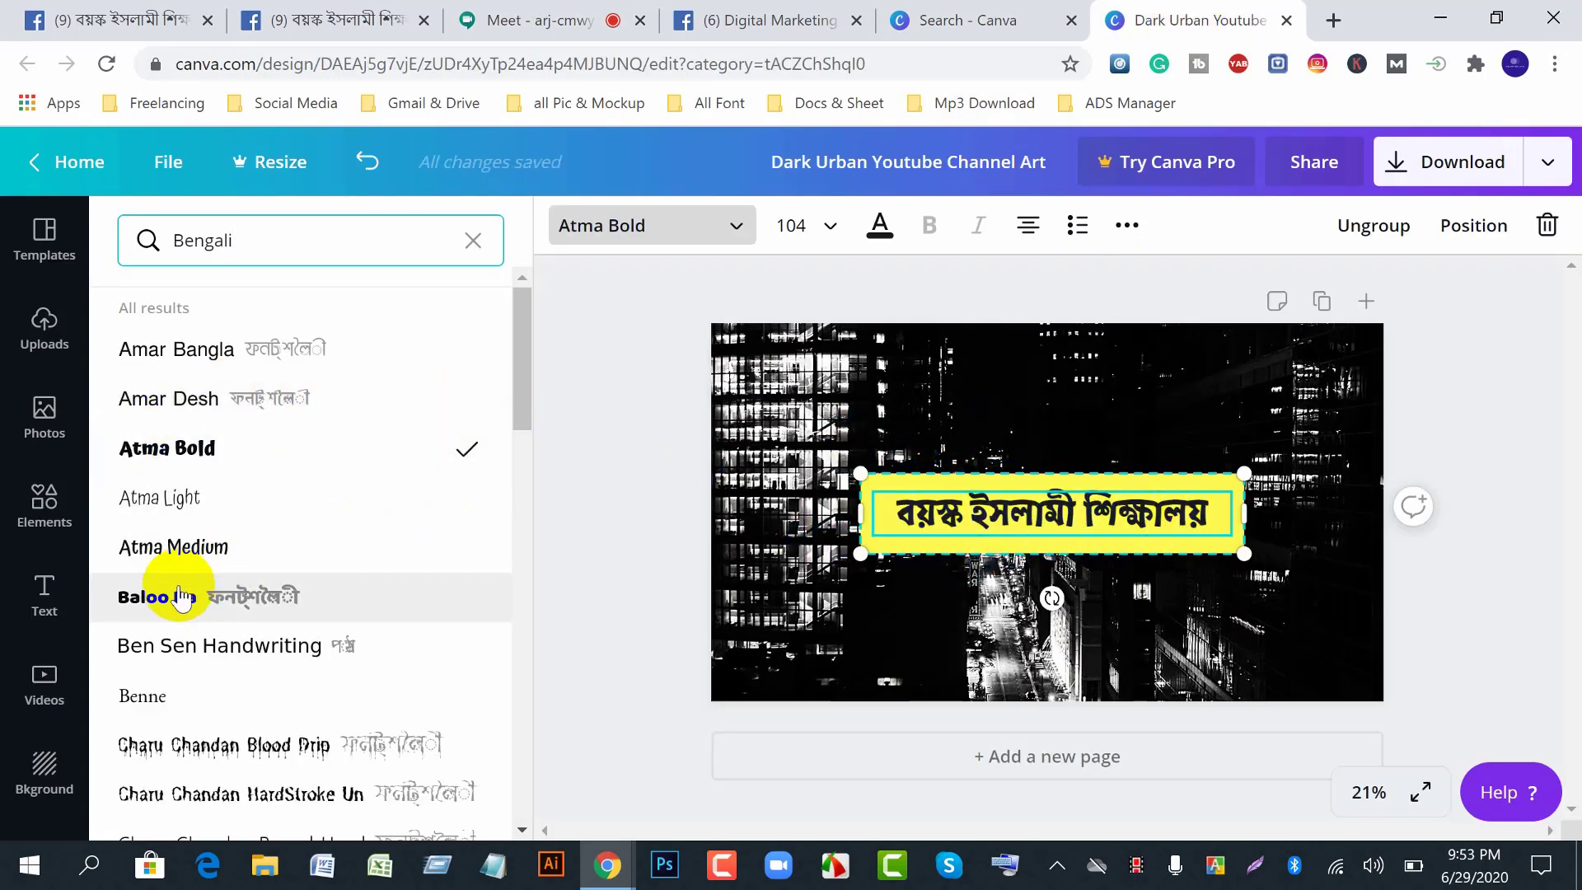
left_click(170, 553)
left_click(943, 585)
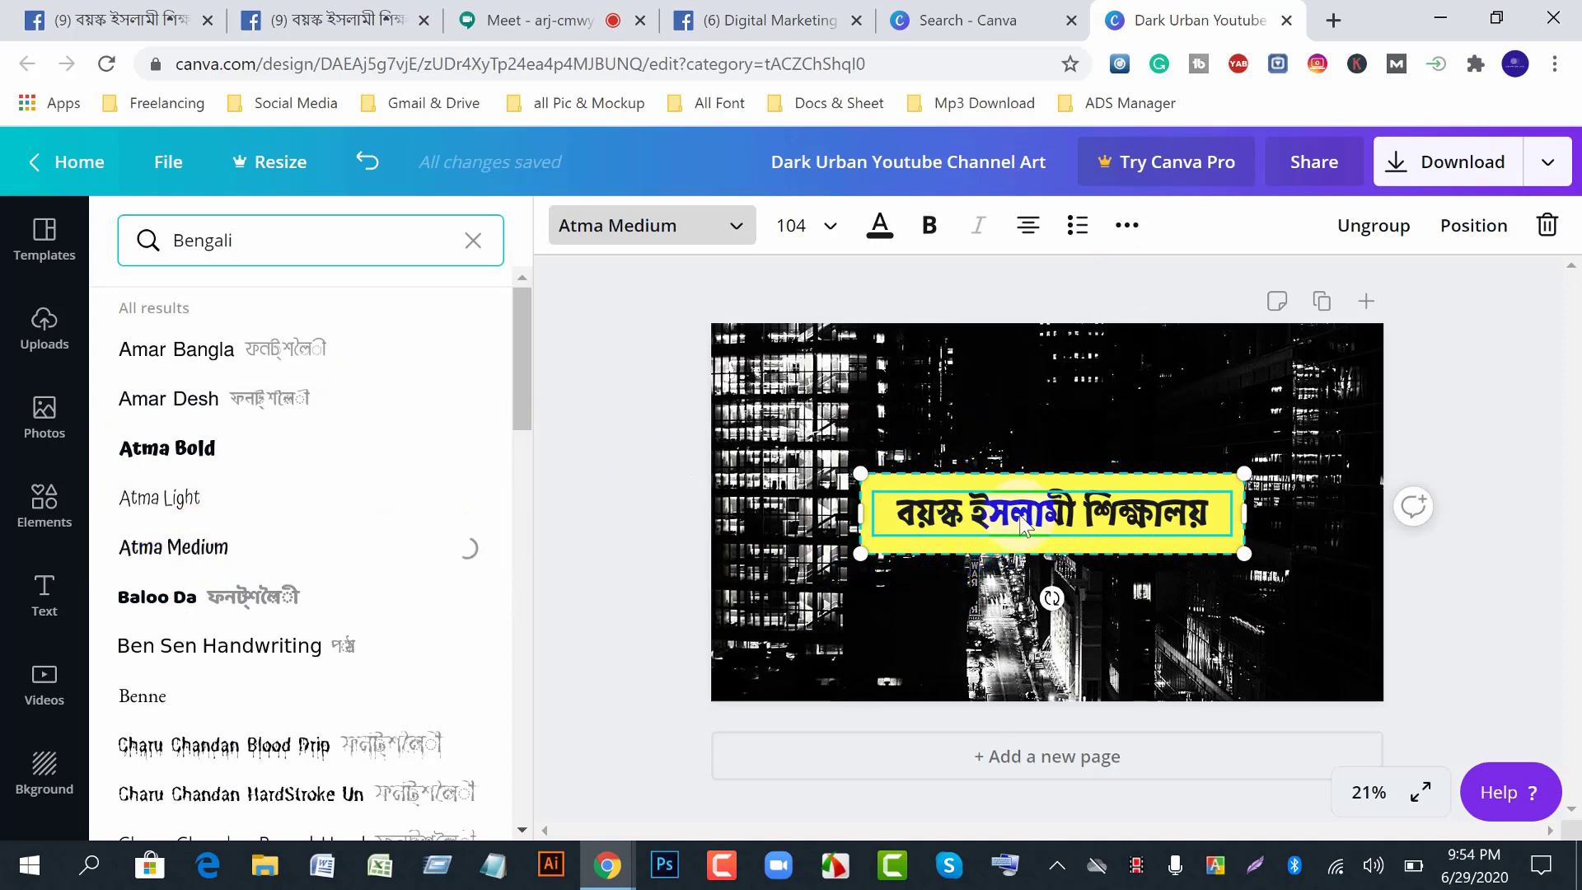
- Switch to the YouTube channel window and open the channel's customization page
left_click(599, 849)
left_click(865, 787)
left_click(575, 406)
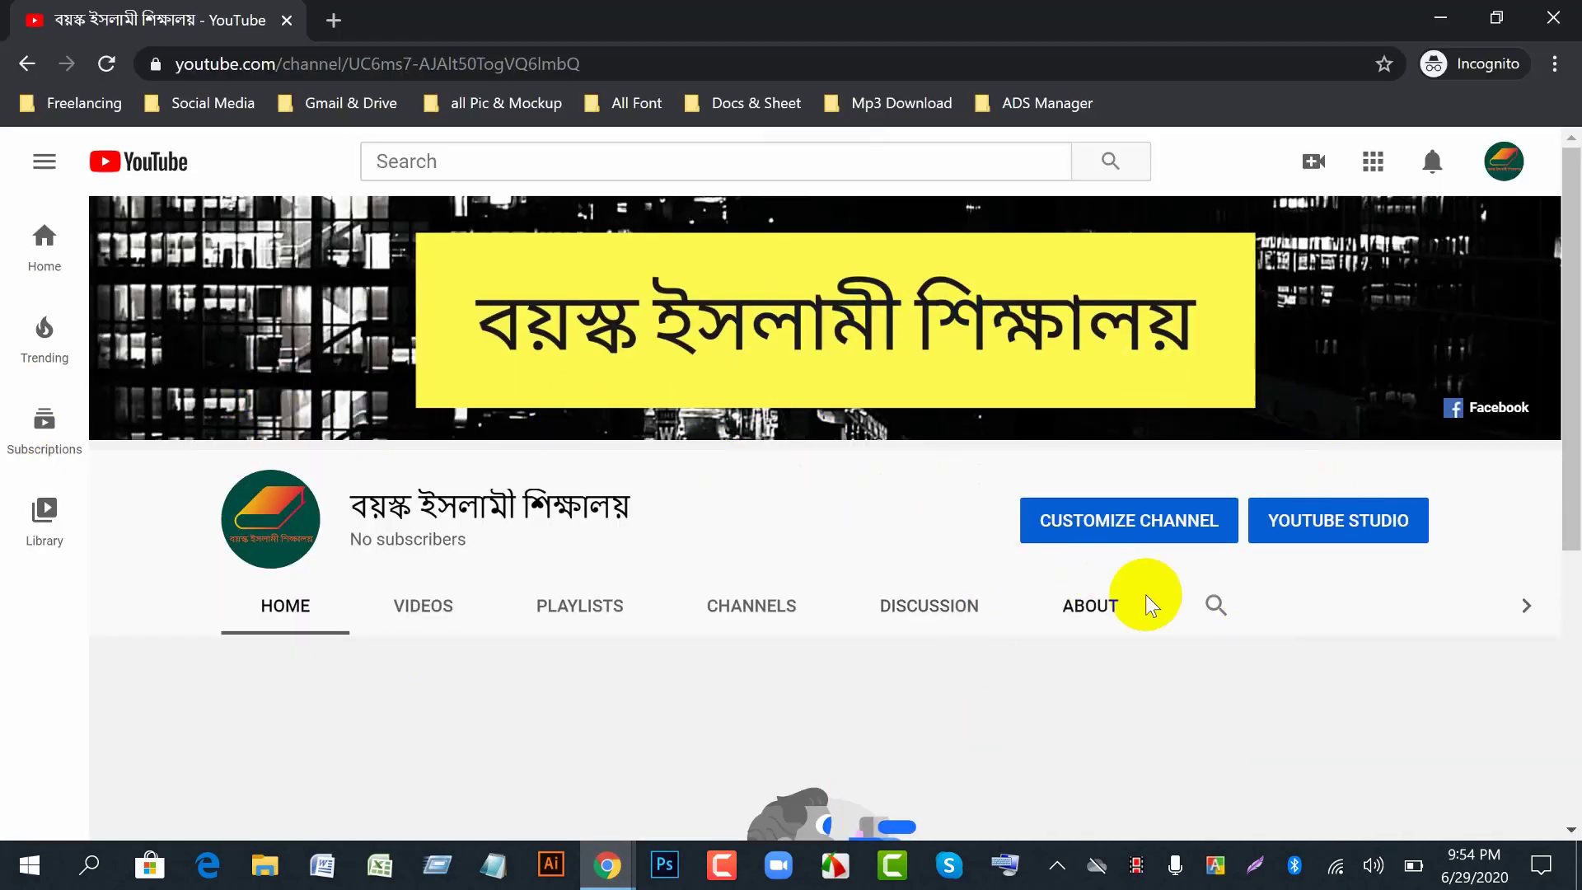
left_click(1143, 526)
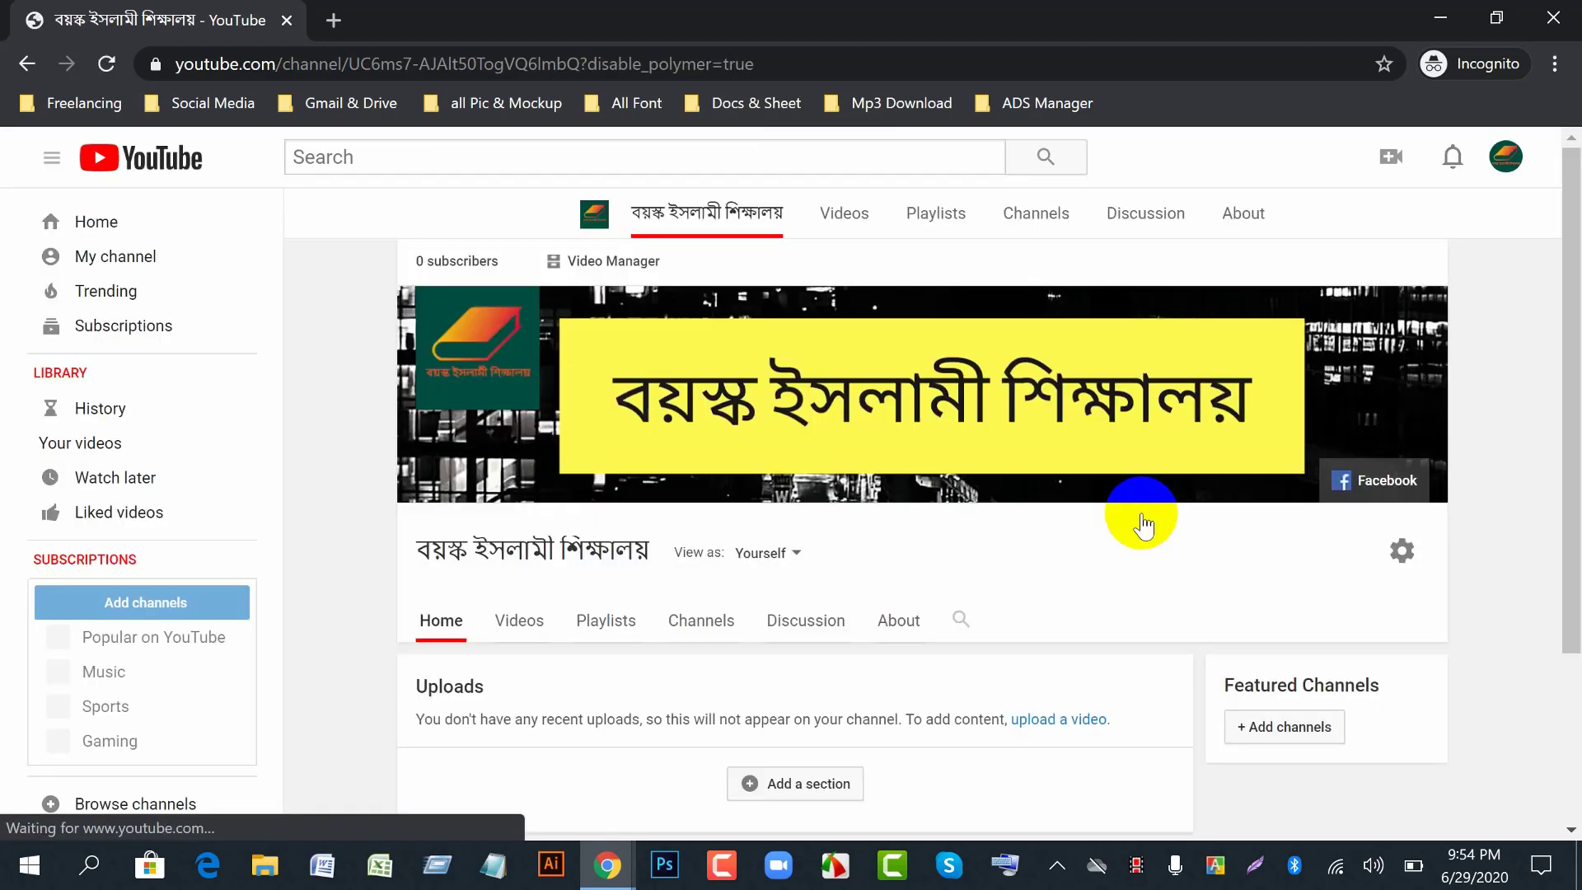
- Start a new section on the channel's home page with Created playlists as content, keeping the Horizontal row layout
scroll(1156, 568, "down", 2)
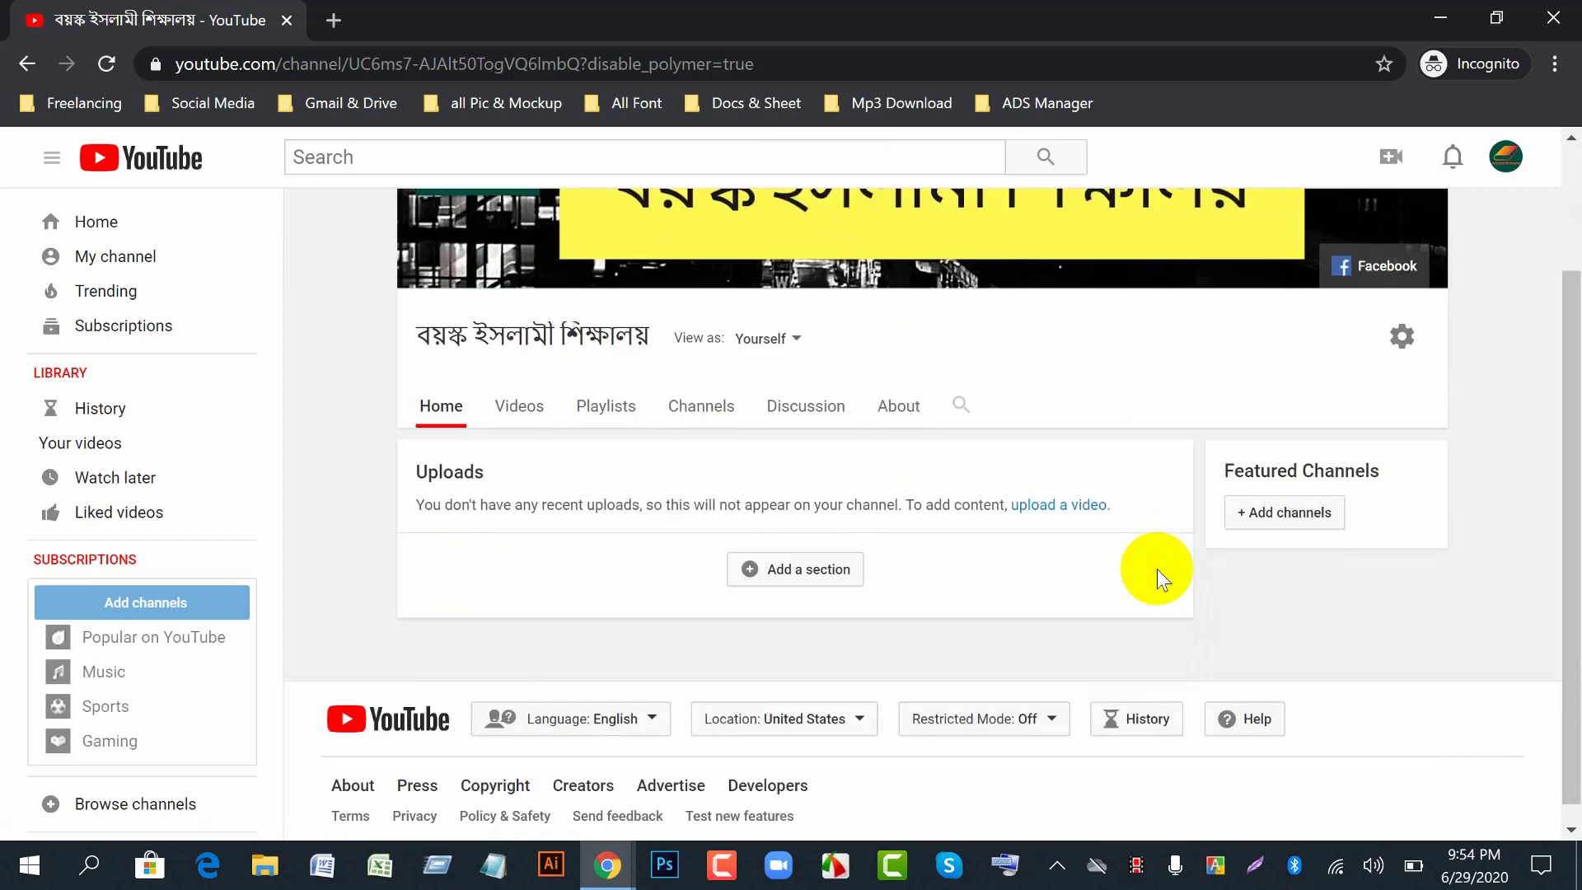
left_click(802, 576)
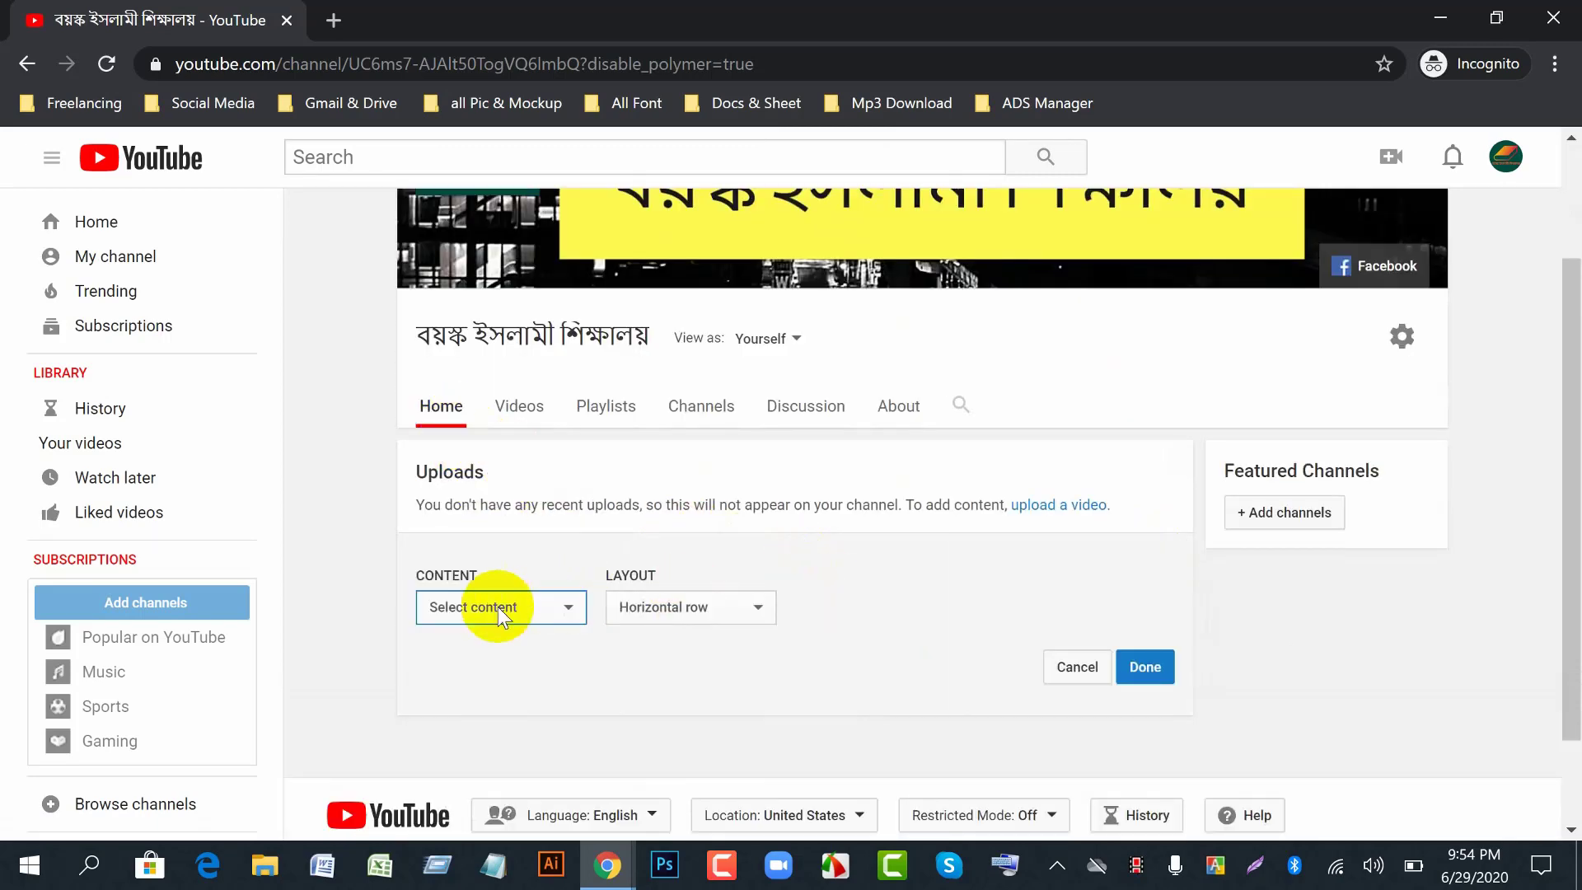
left_click(755, 607)
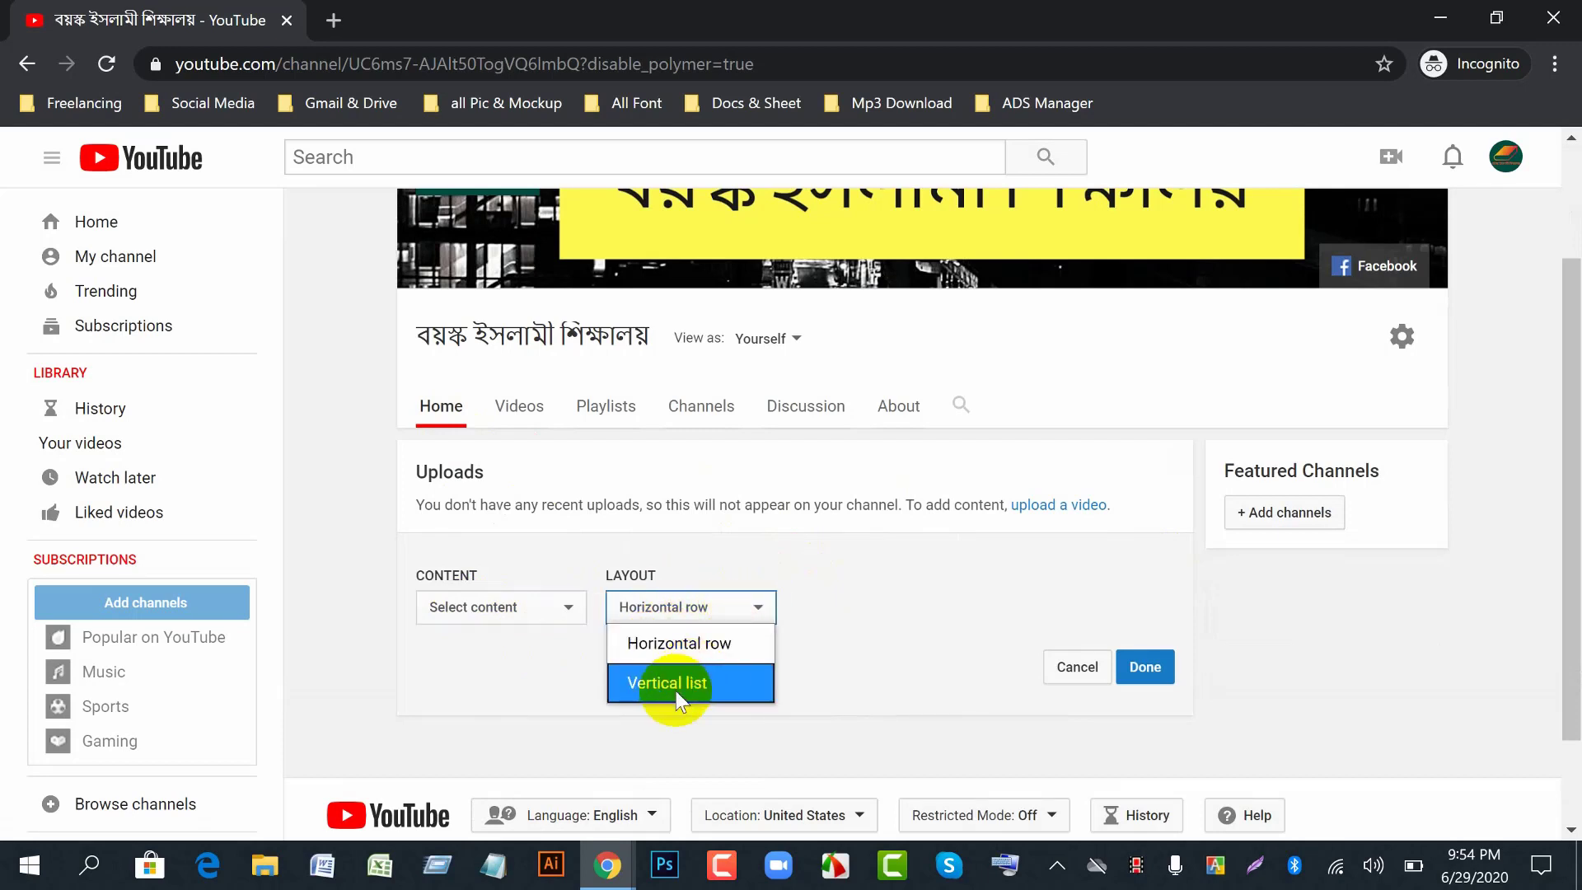
left_click(759, 614)
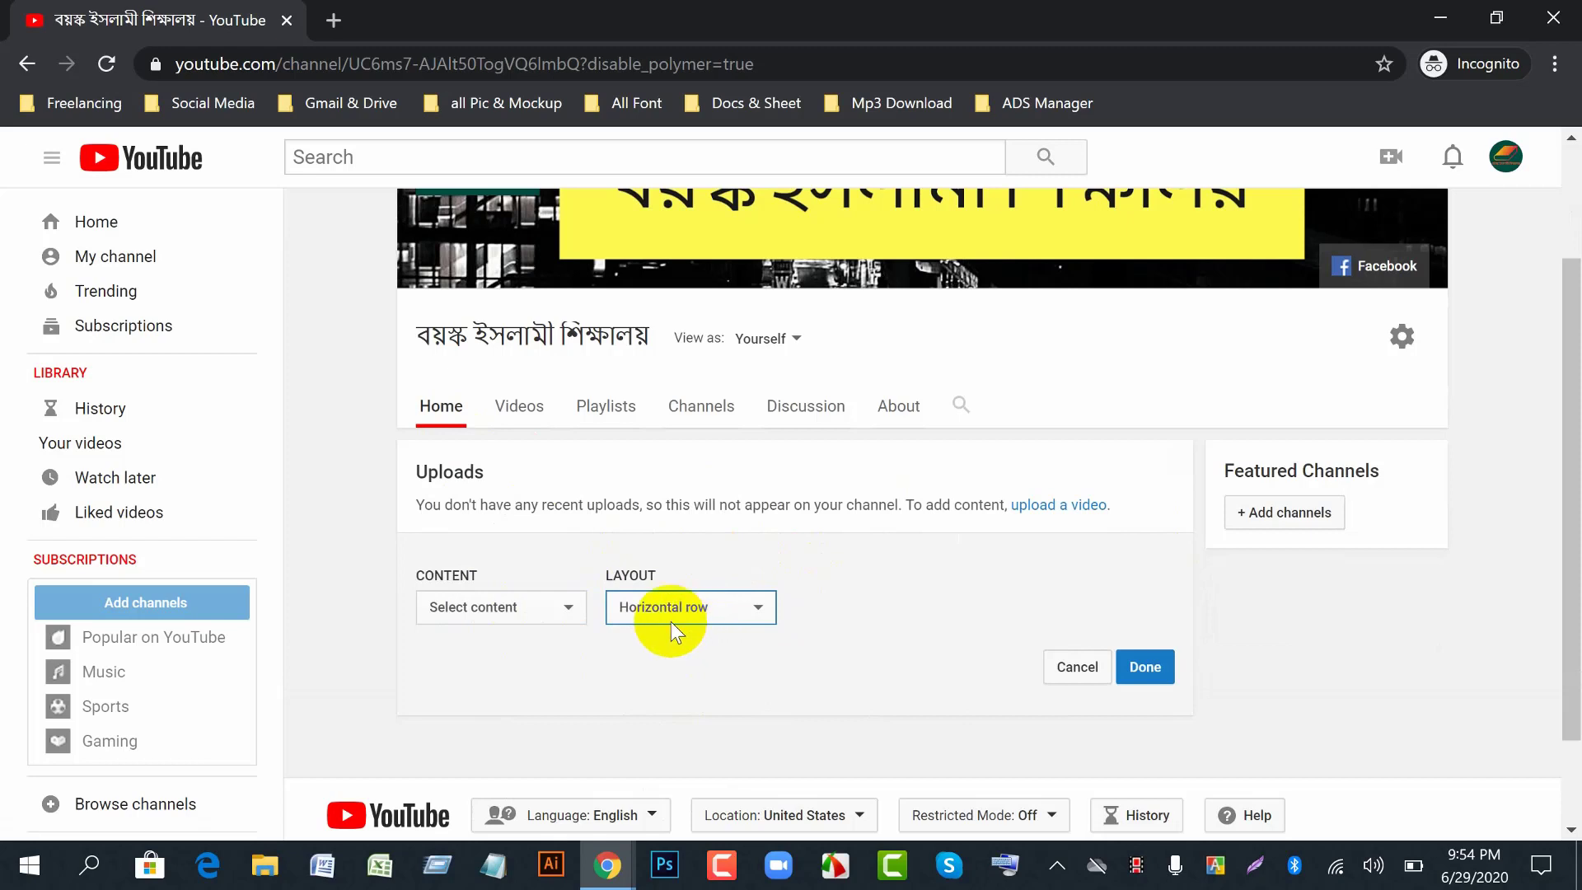
left_click(570, 606)
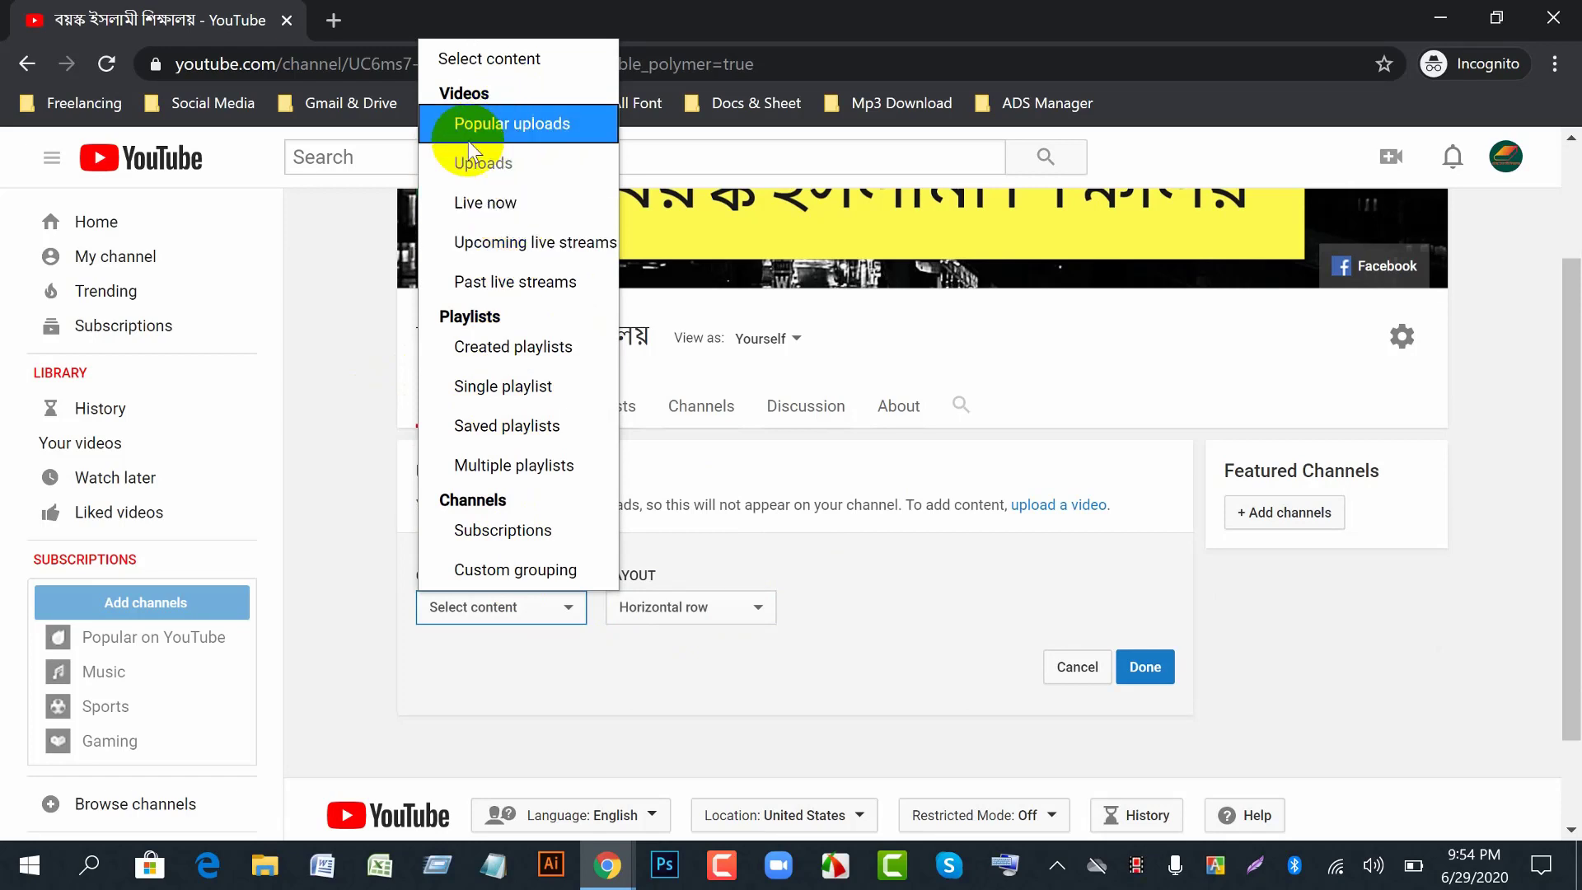
left_click(490, 363)
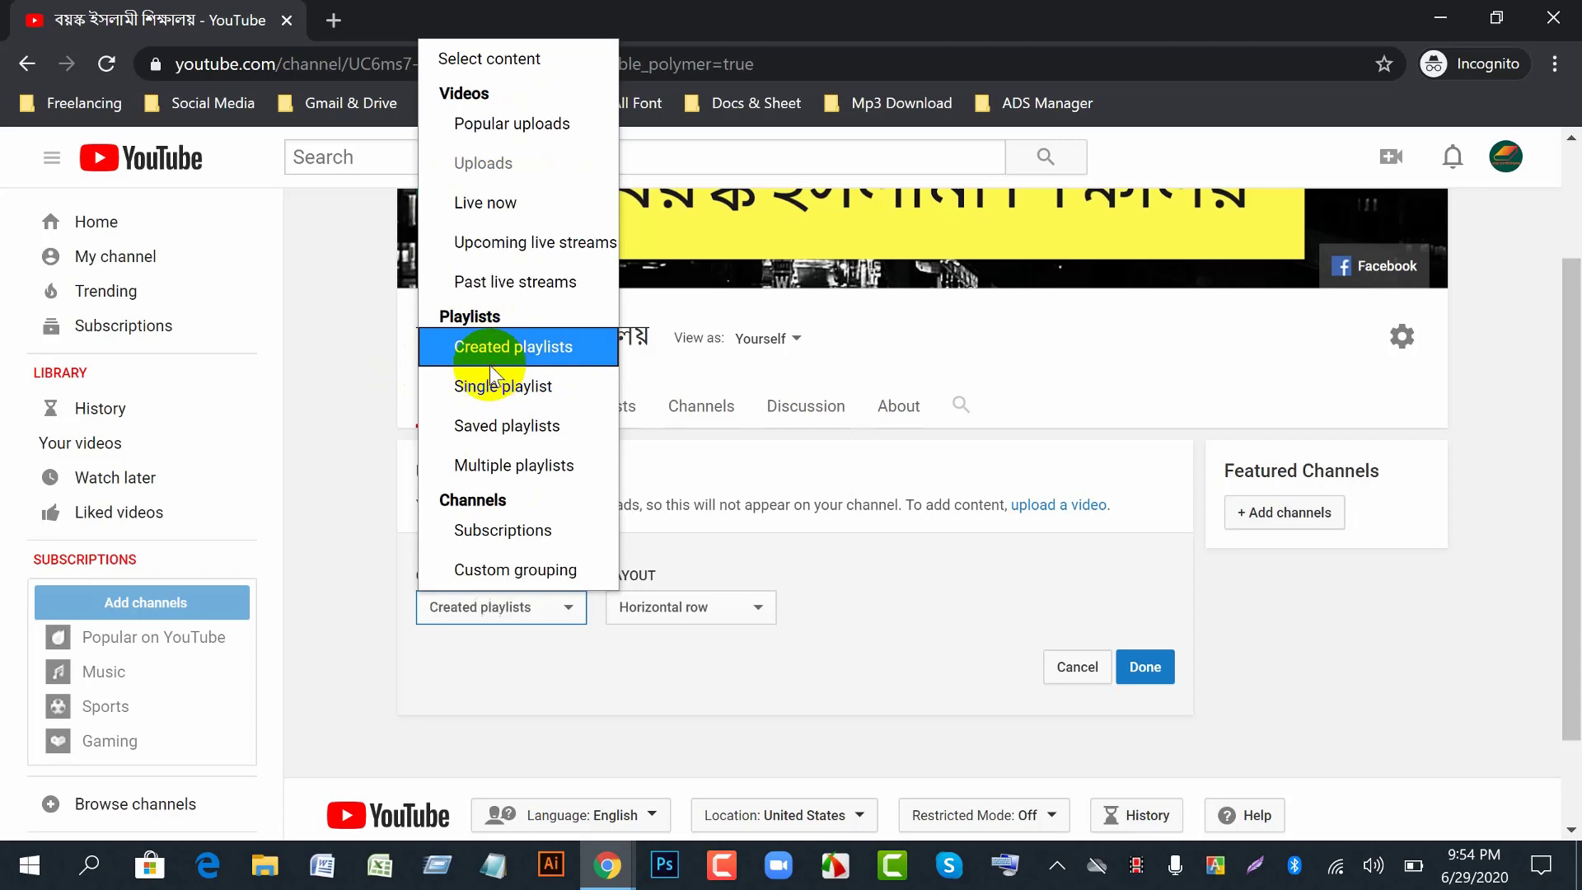
- Switch to the browser window with the Canva design and close both Canva pages
mouse_move(608, 866)
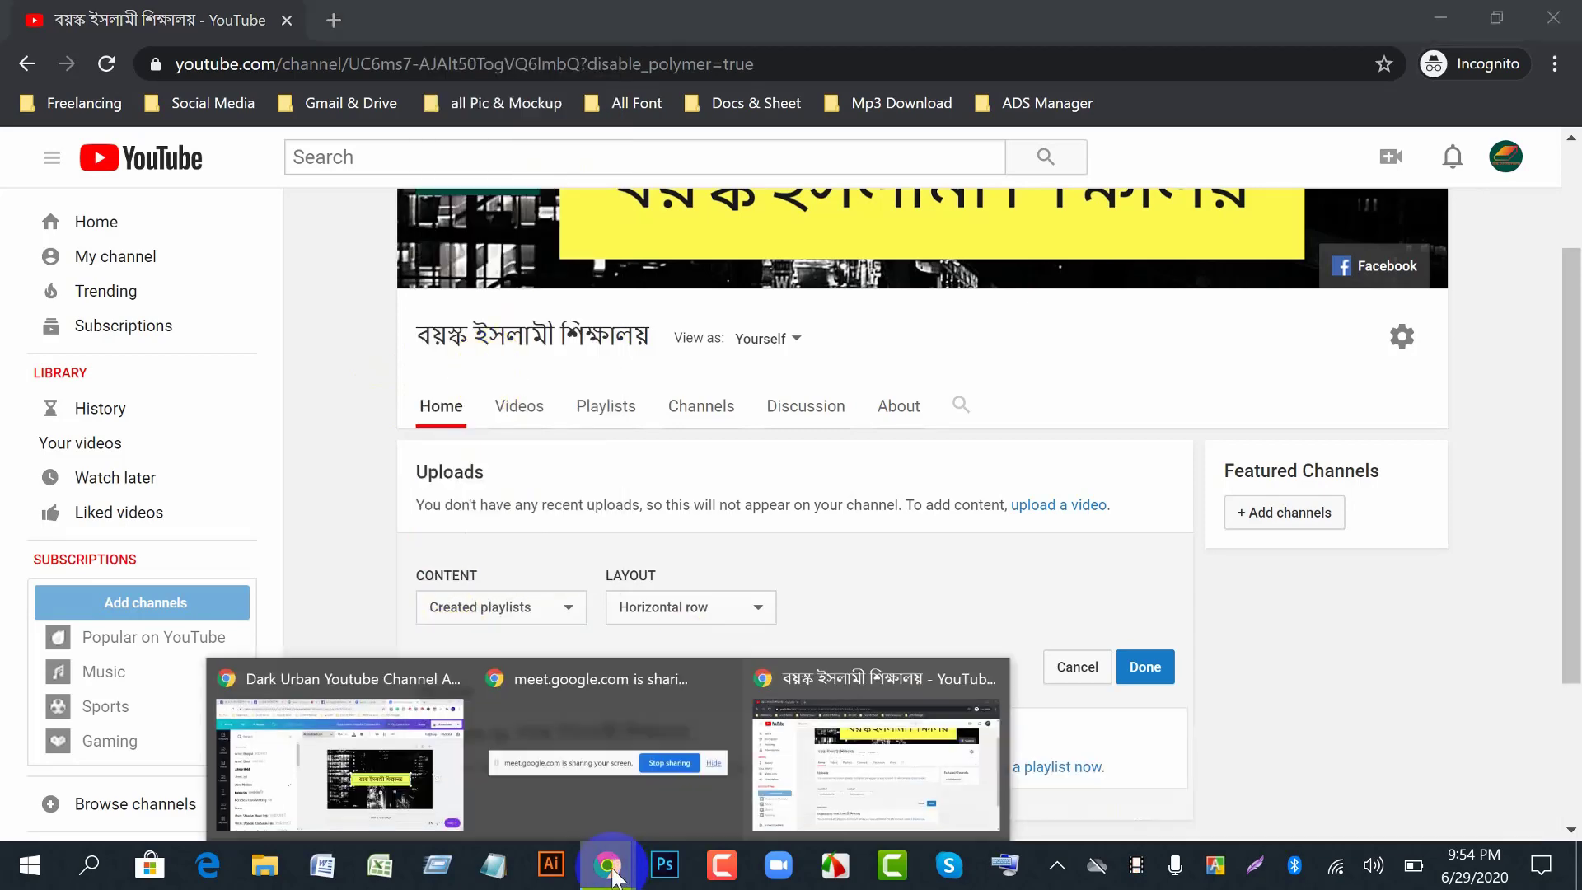
left_click(377, 789)
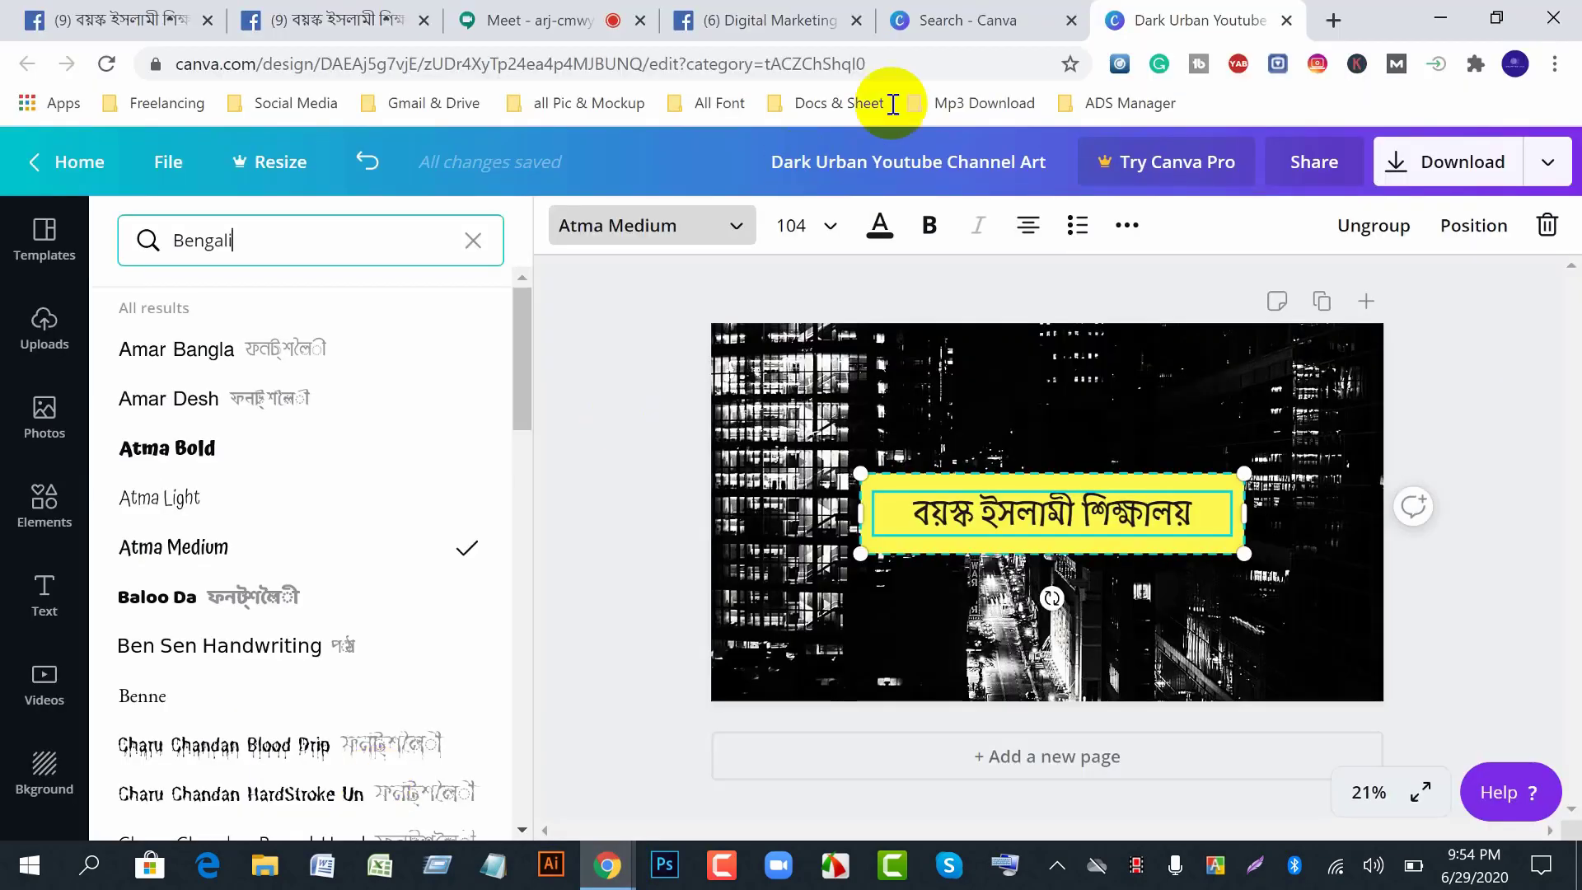
left_click(1286, 19)
left_click(1286, 20)
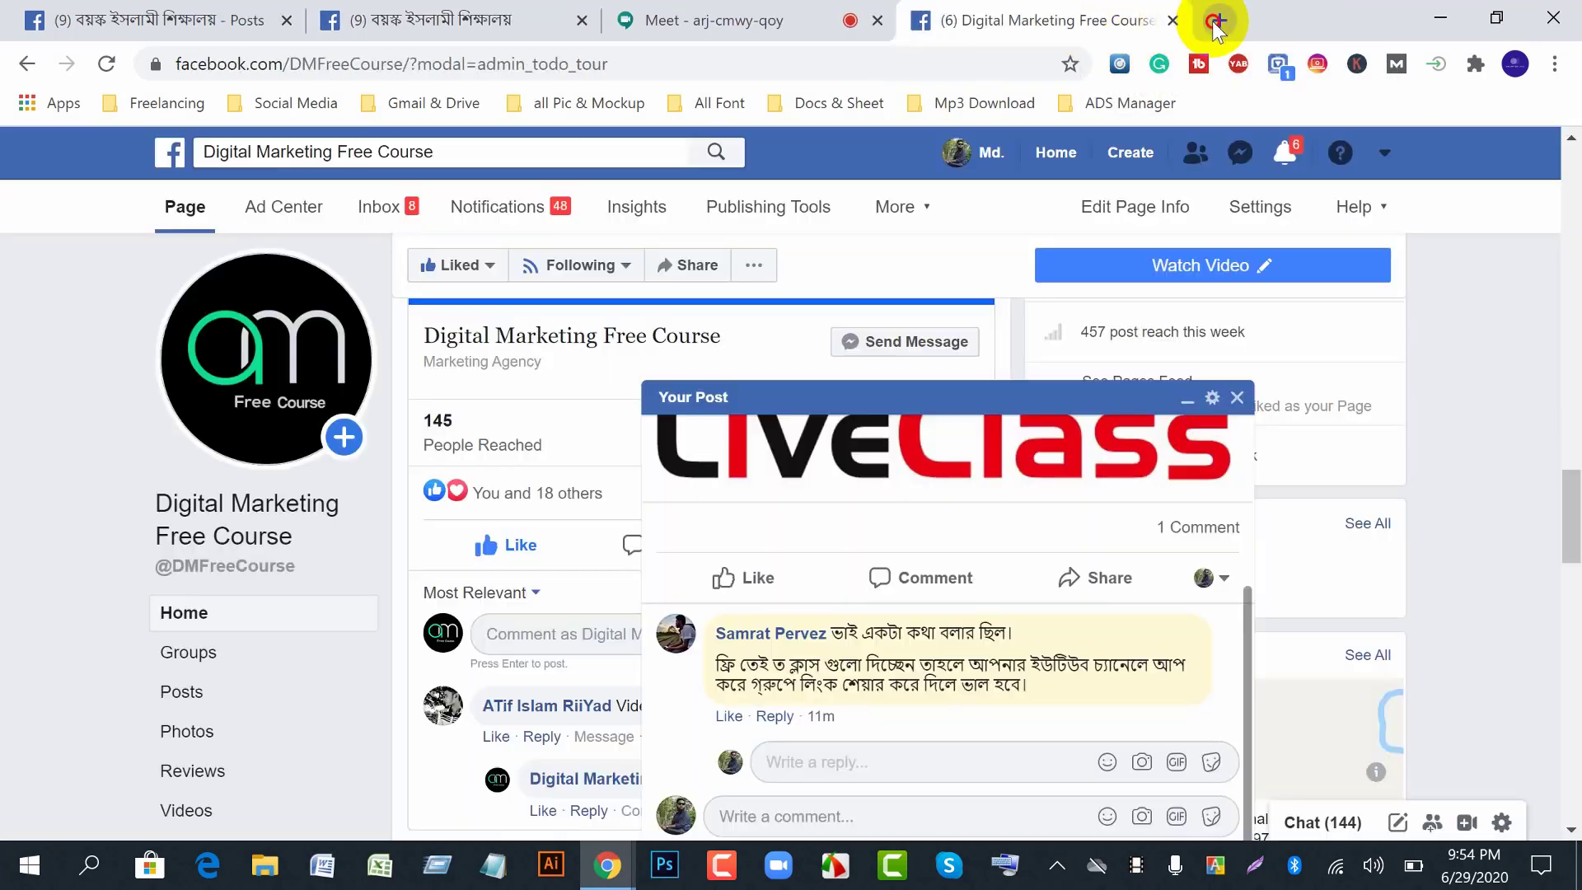
- Open YouTube from the Social Media bookmarks in a new tab and go to the signed-in account's own channel
left_click(1212, 19)
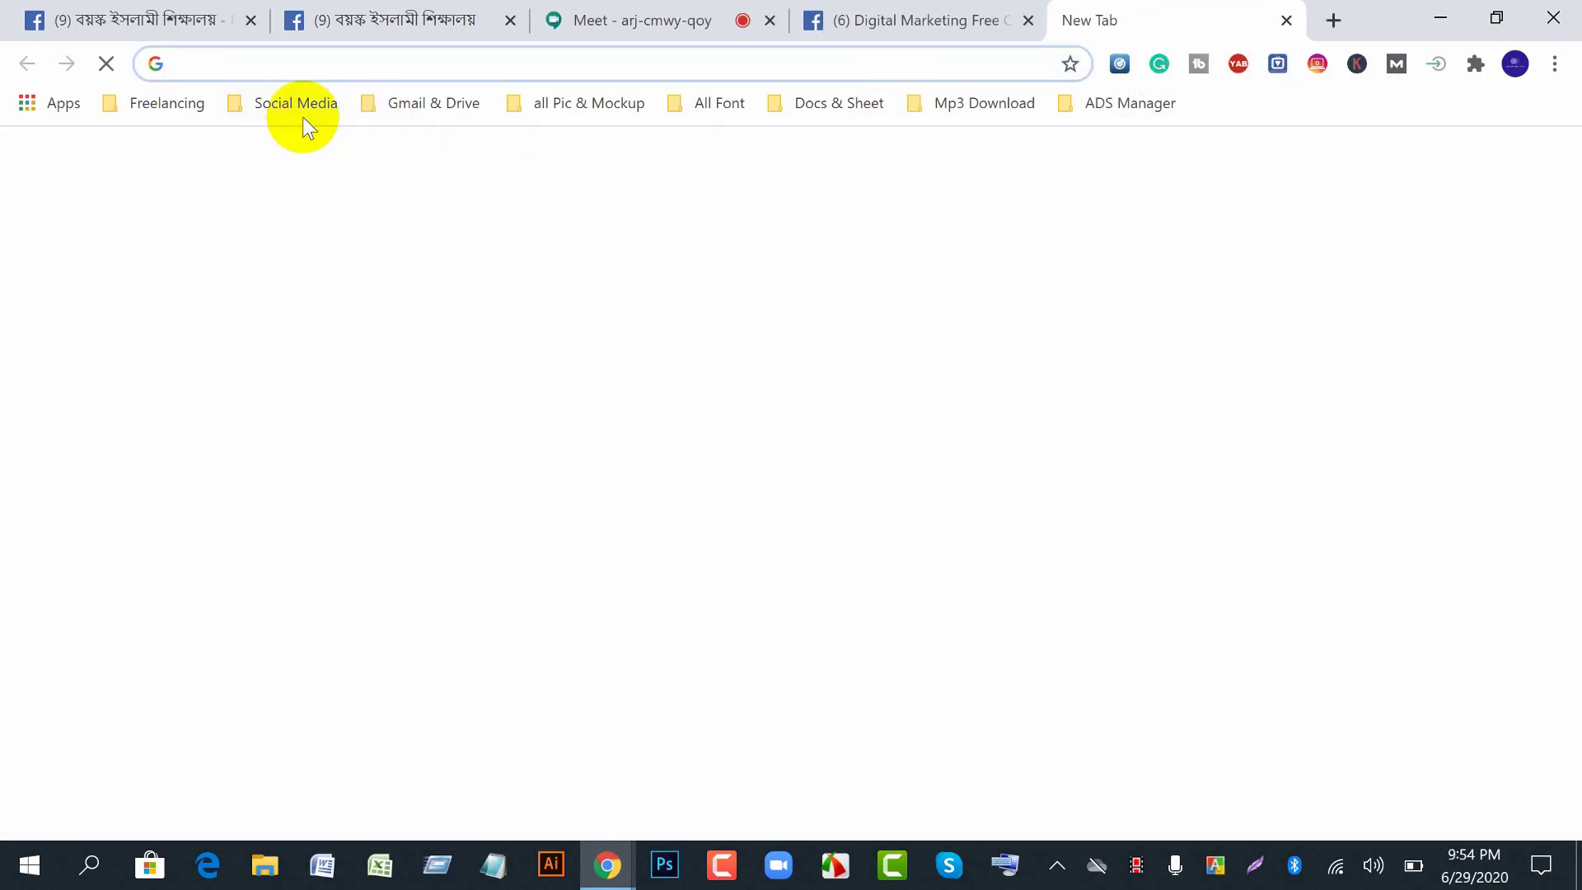
left_click(302, 114)
left_click(303, 252)
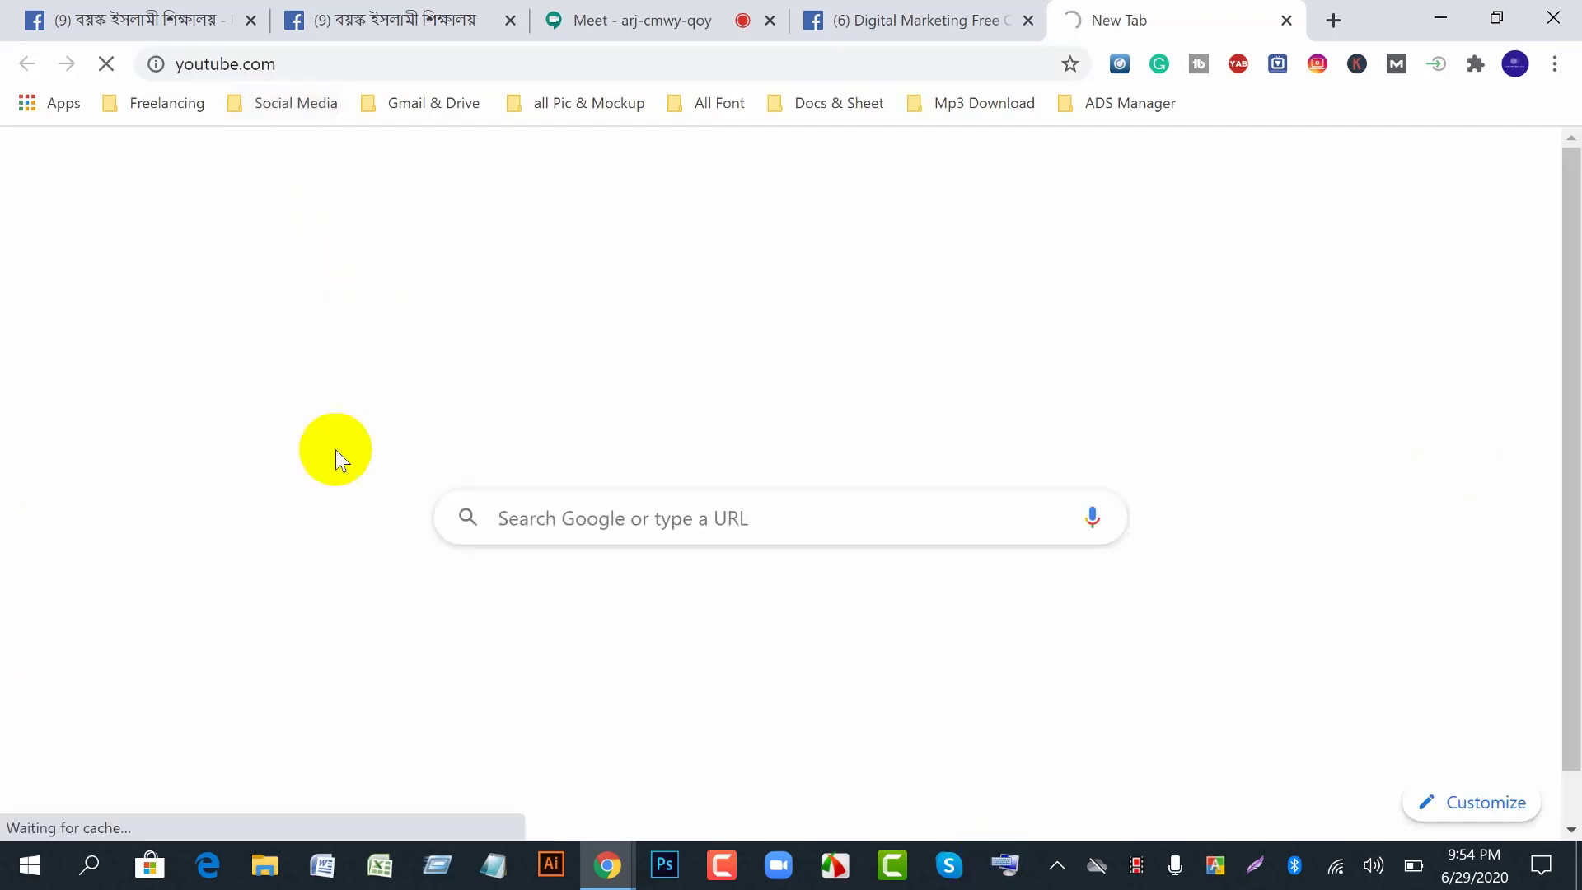
left_click(1516, 65)
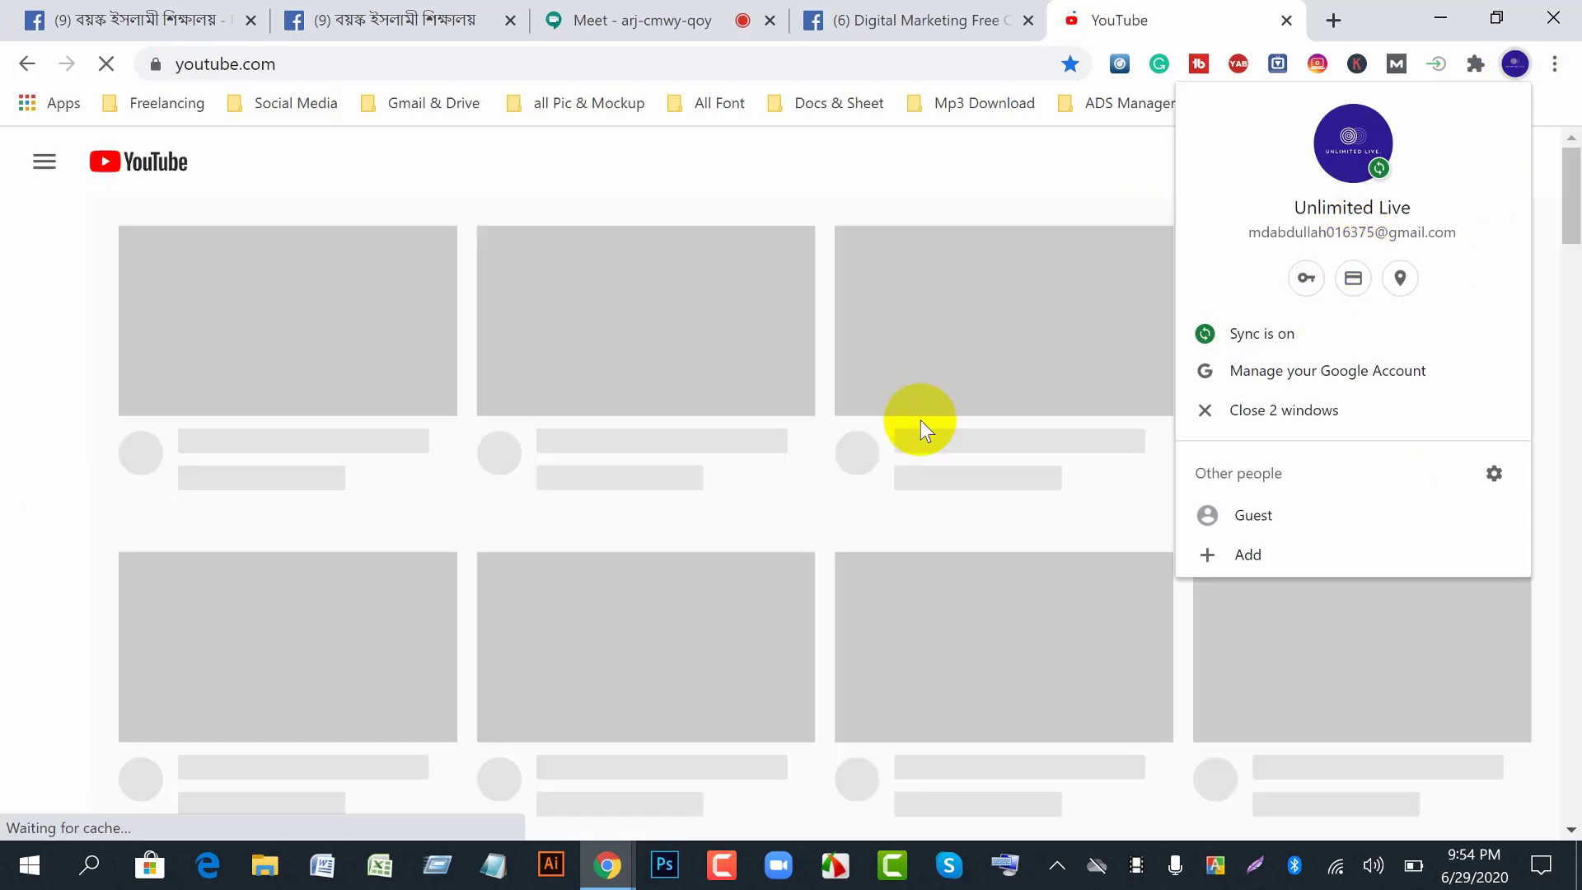
left_click(1031, 302)
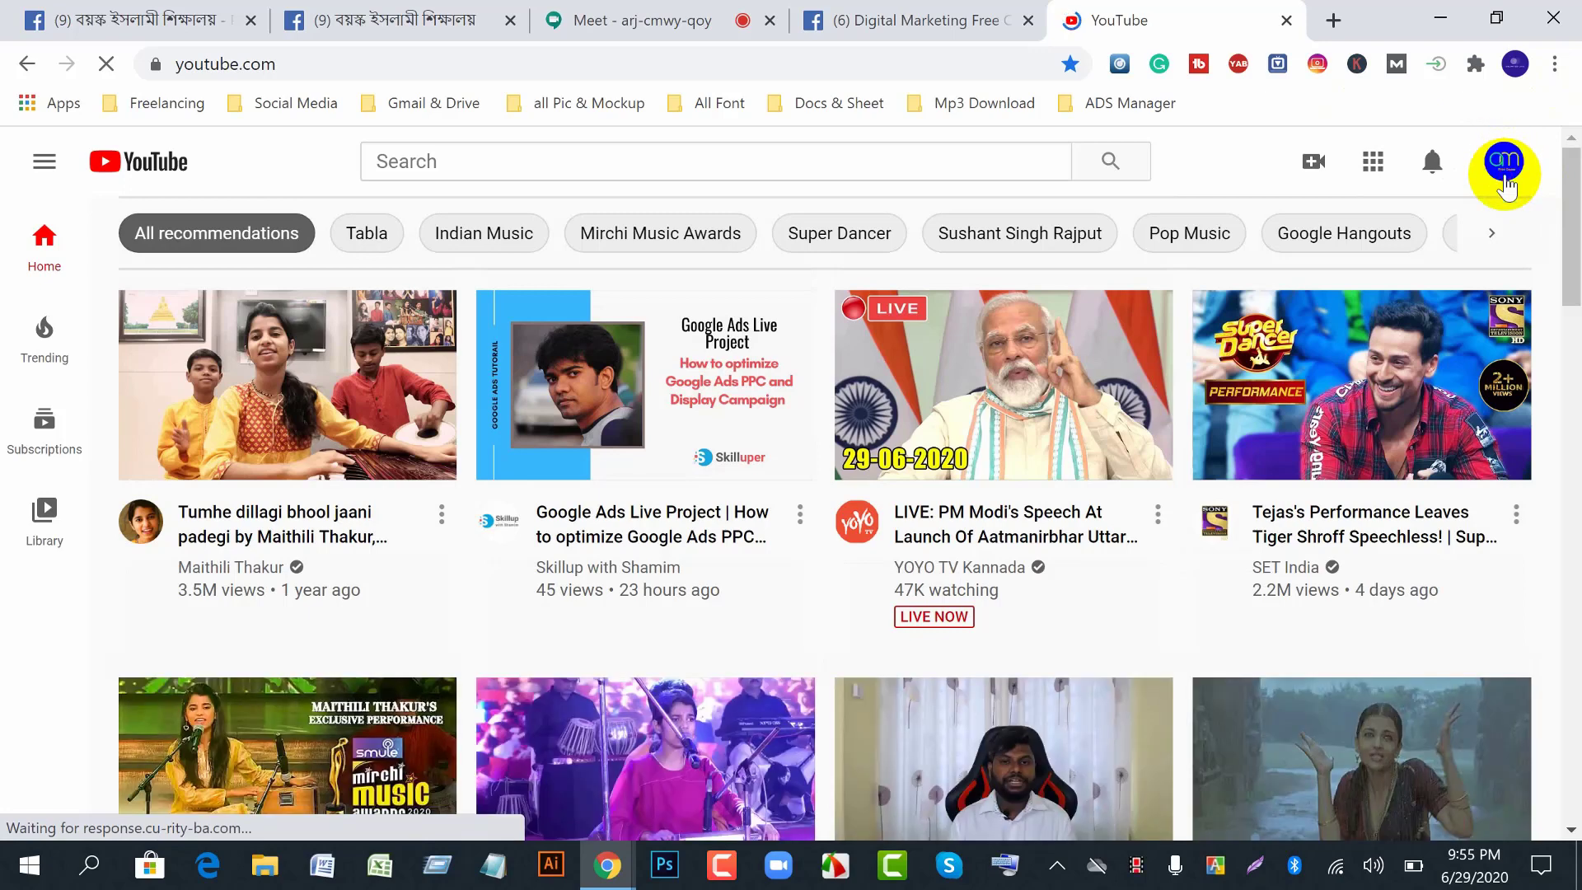
left_click(1505, 183)
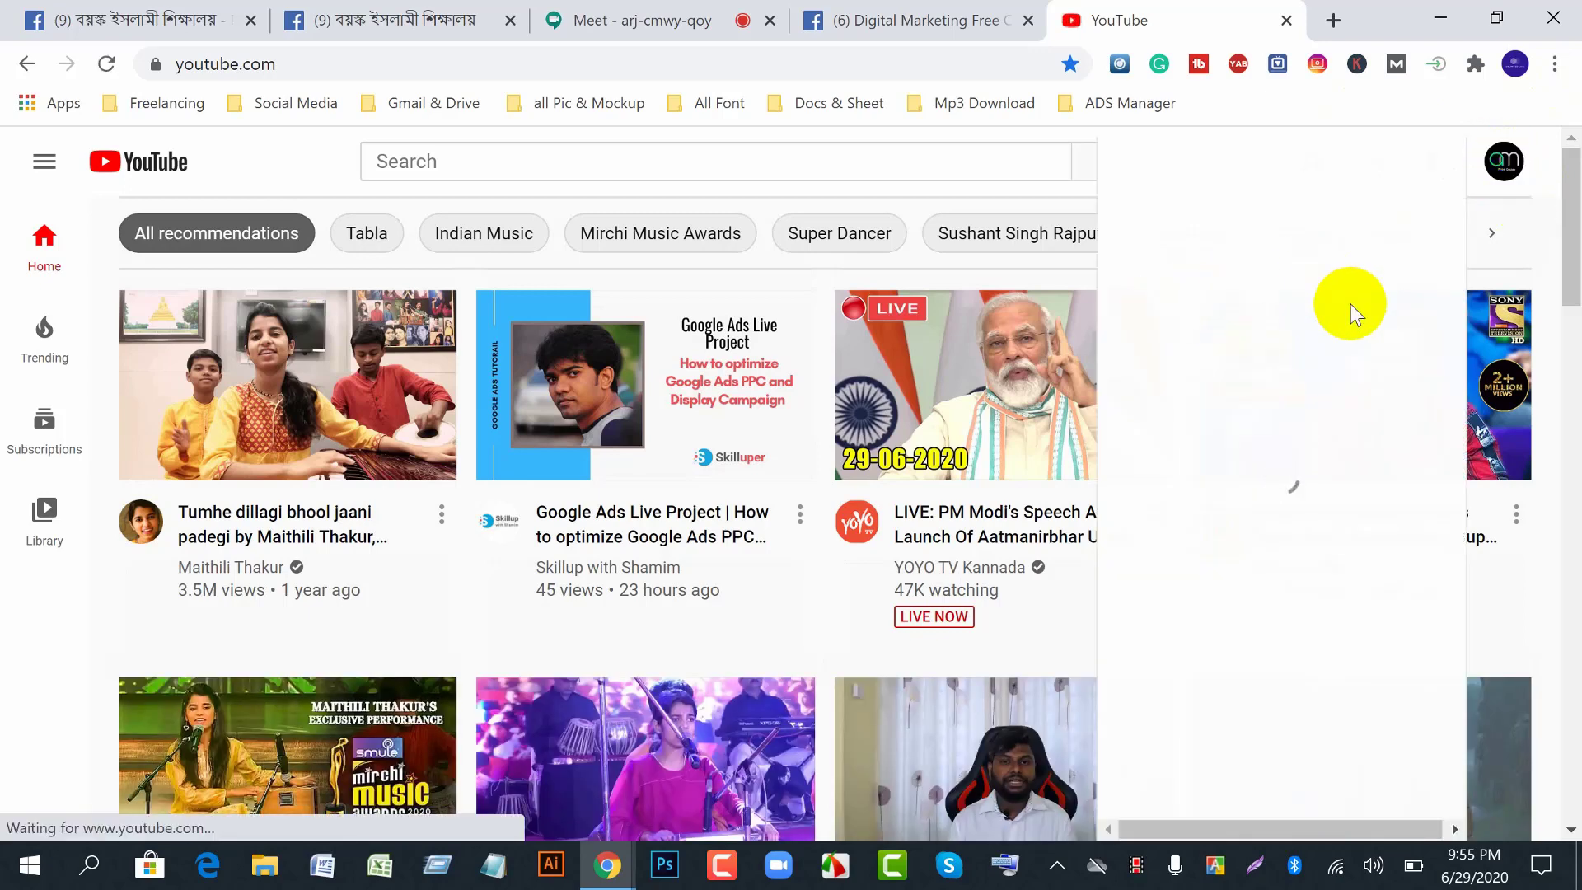
left_click(1221, 272)
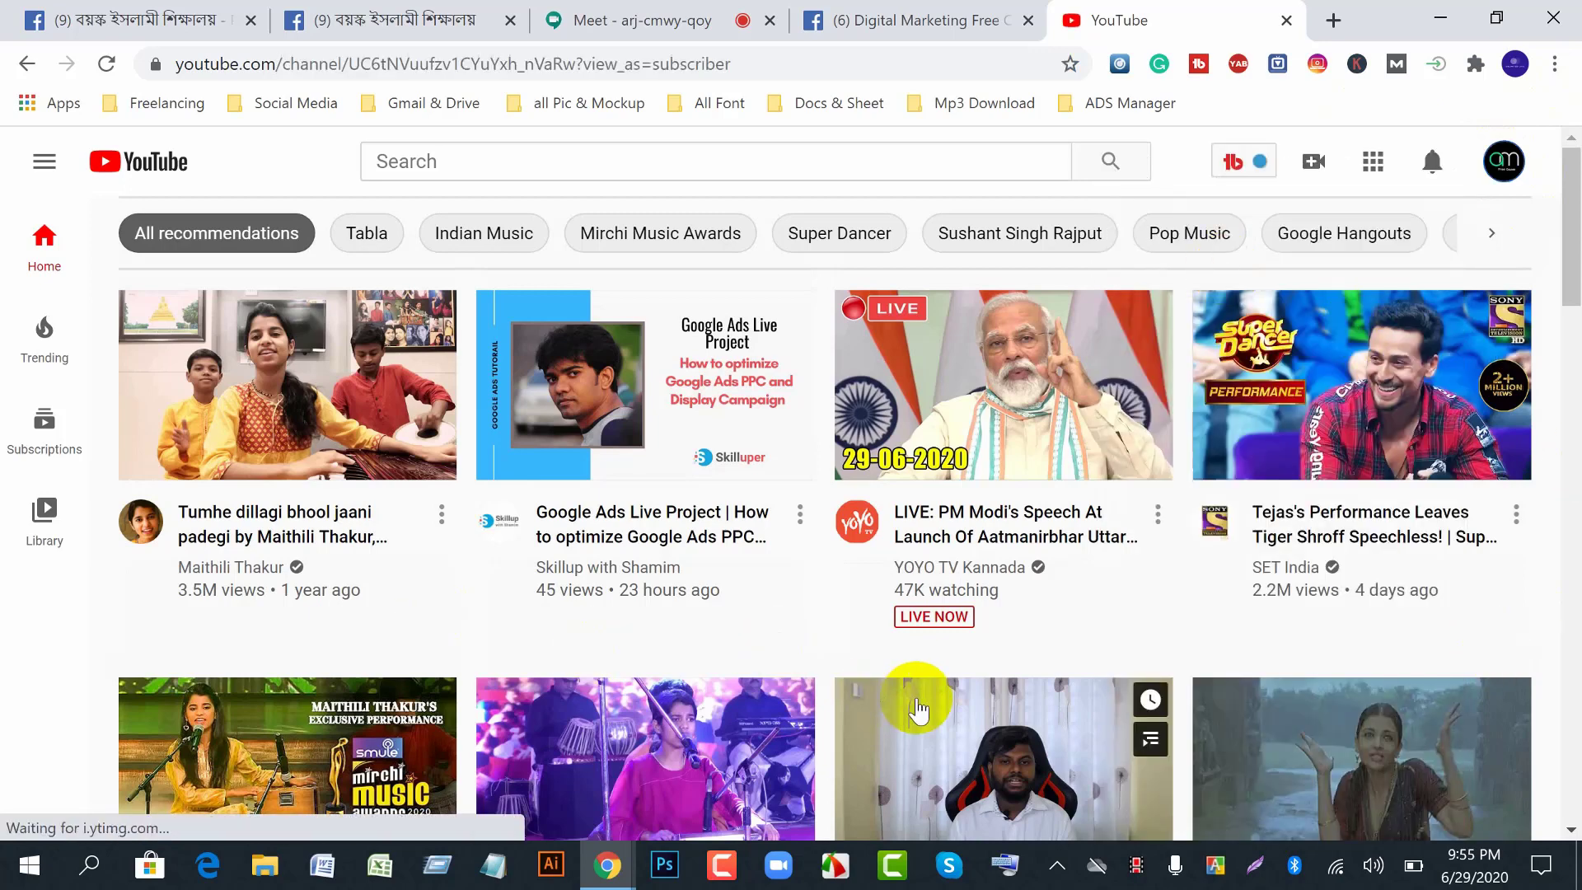
- Examine how the Digital Marketing Free Course channel's home page arranges its uploads, other channels and popular uploads sections
scroll(917, 709, "down", 5)
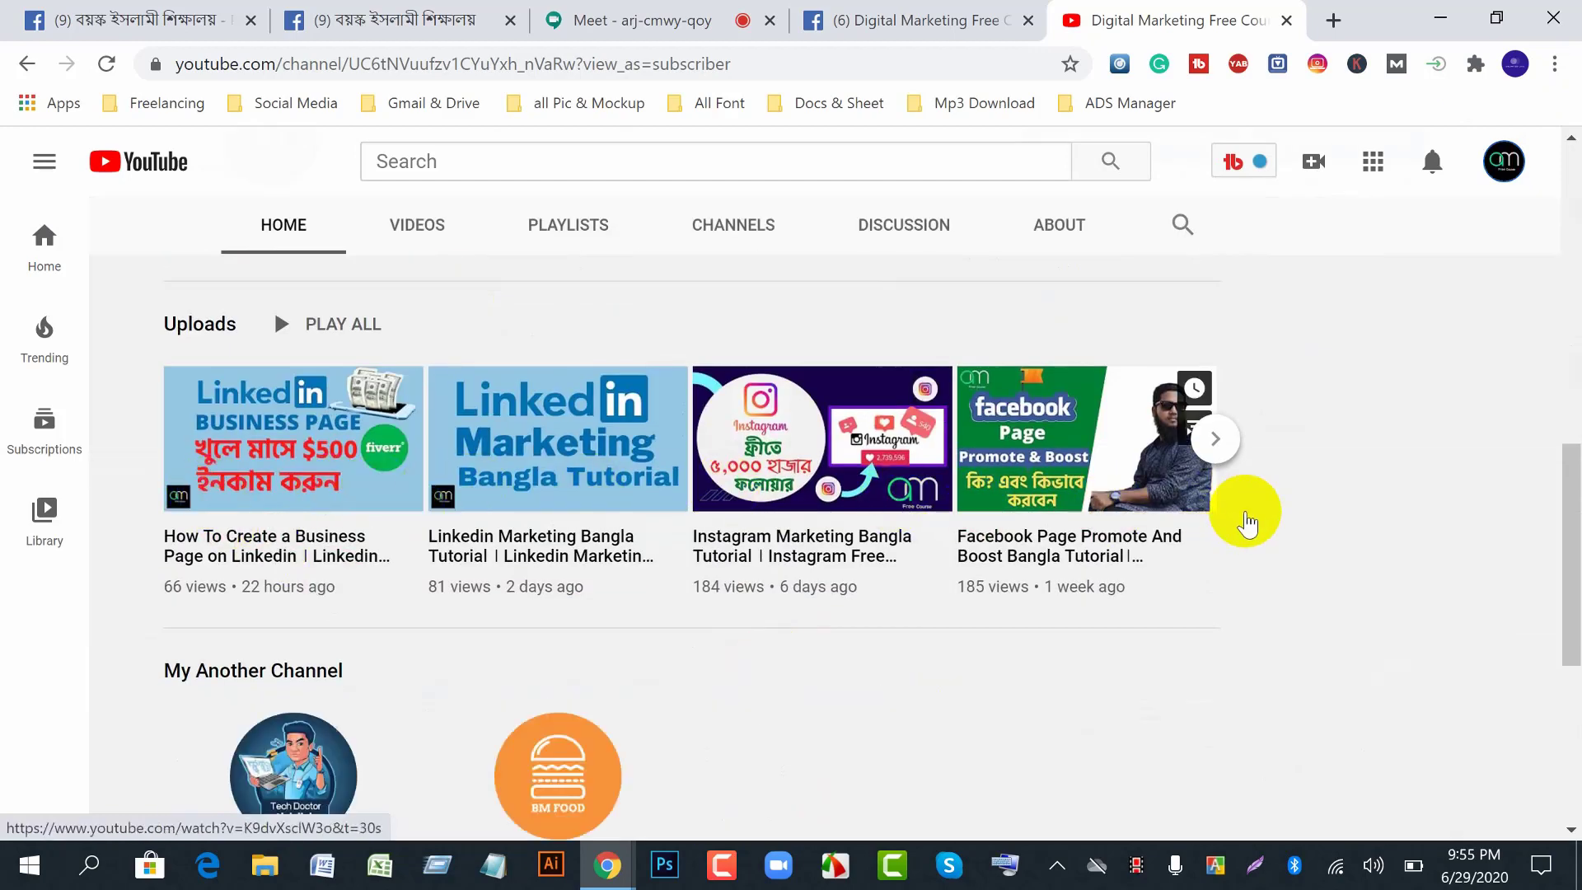
scroll(869, 547, "up", 5)
scroll(425, 520, "up", 1)
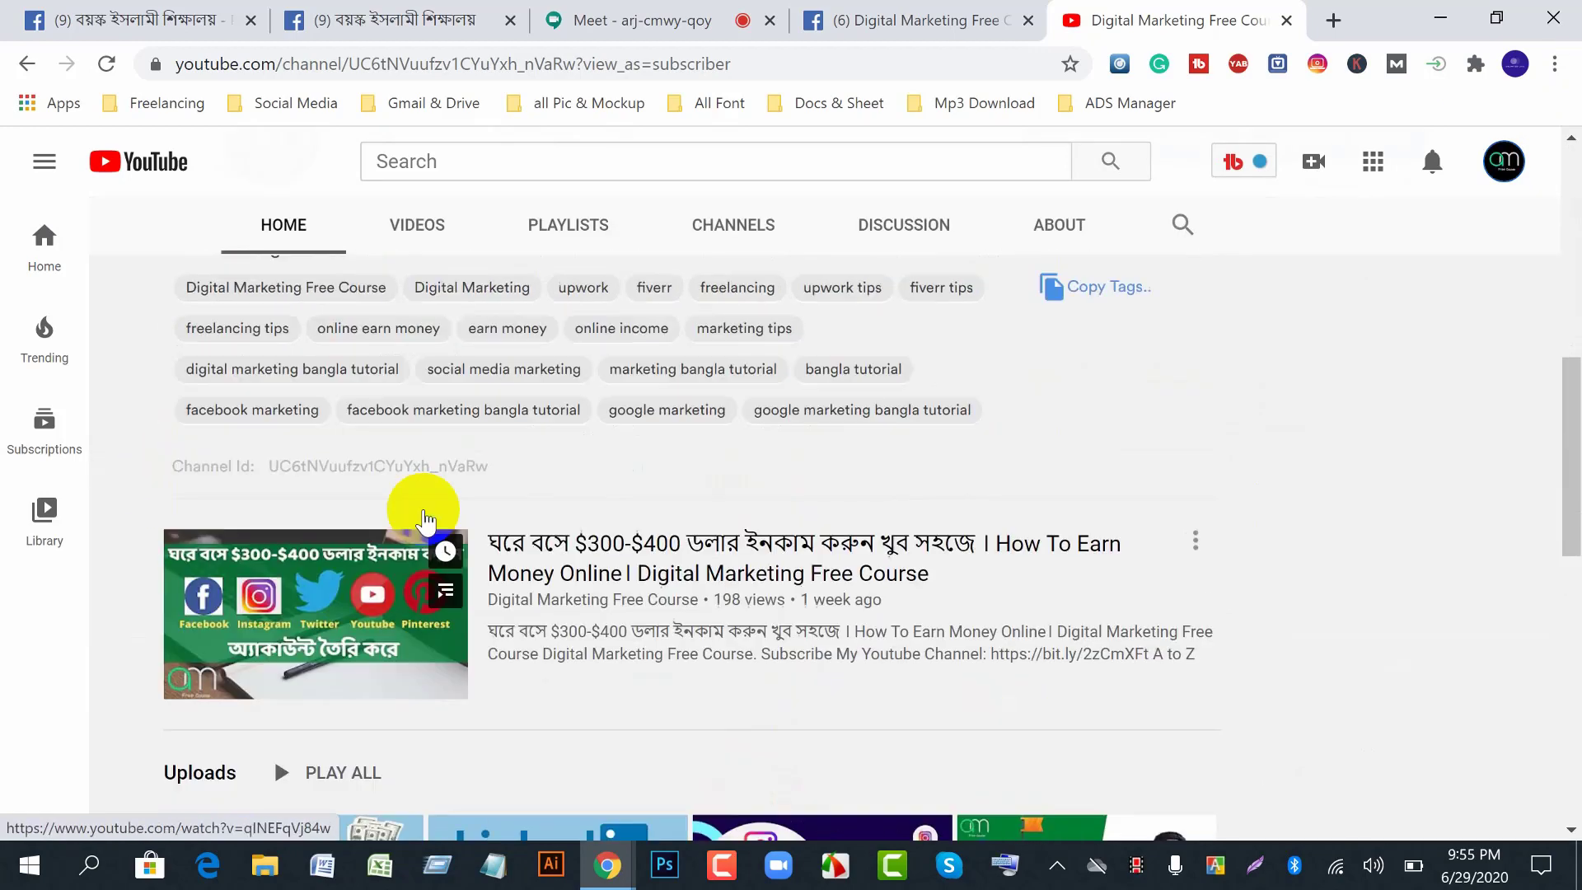
scroll(725, 646, "down", 4)
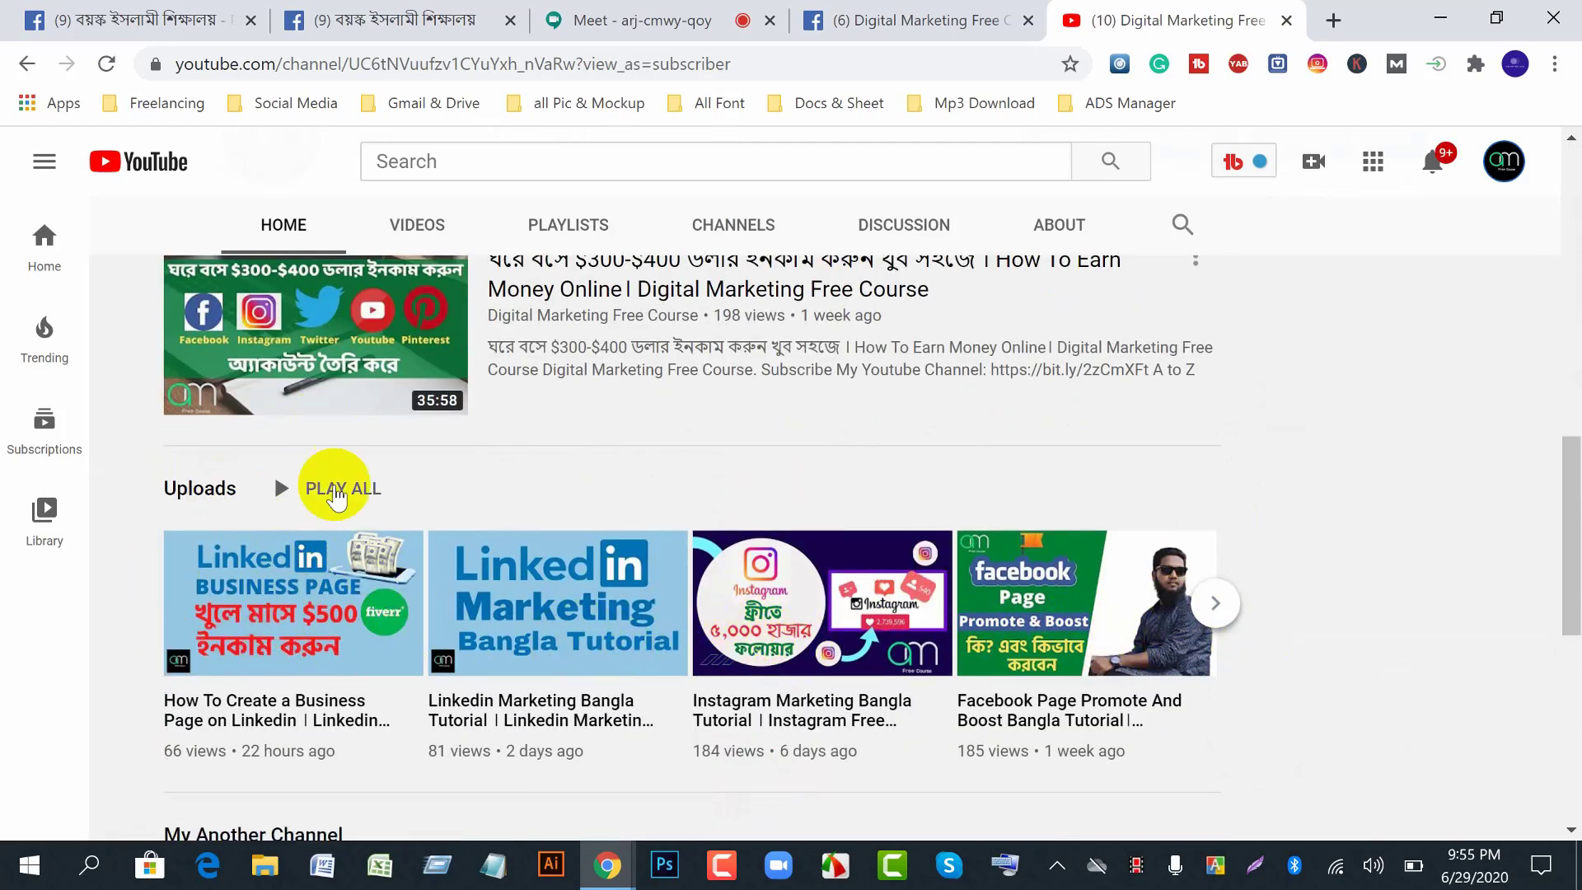
scroll(1113, 749, "down", 2)
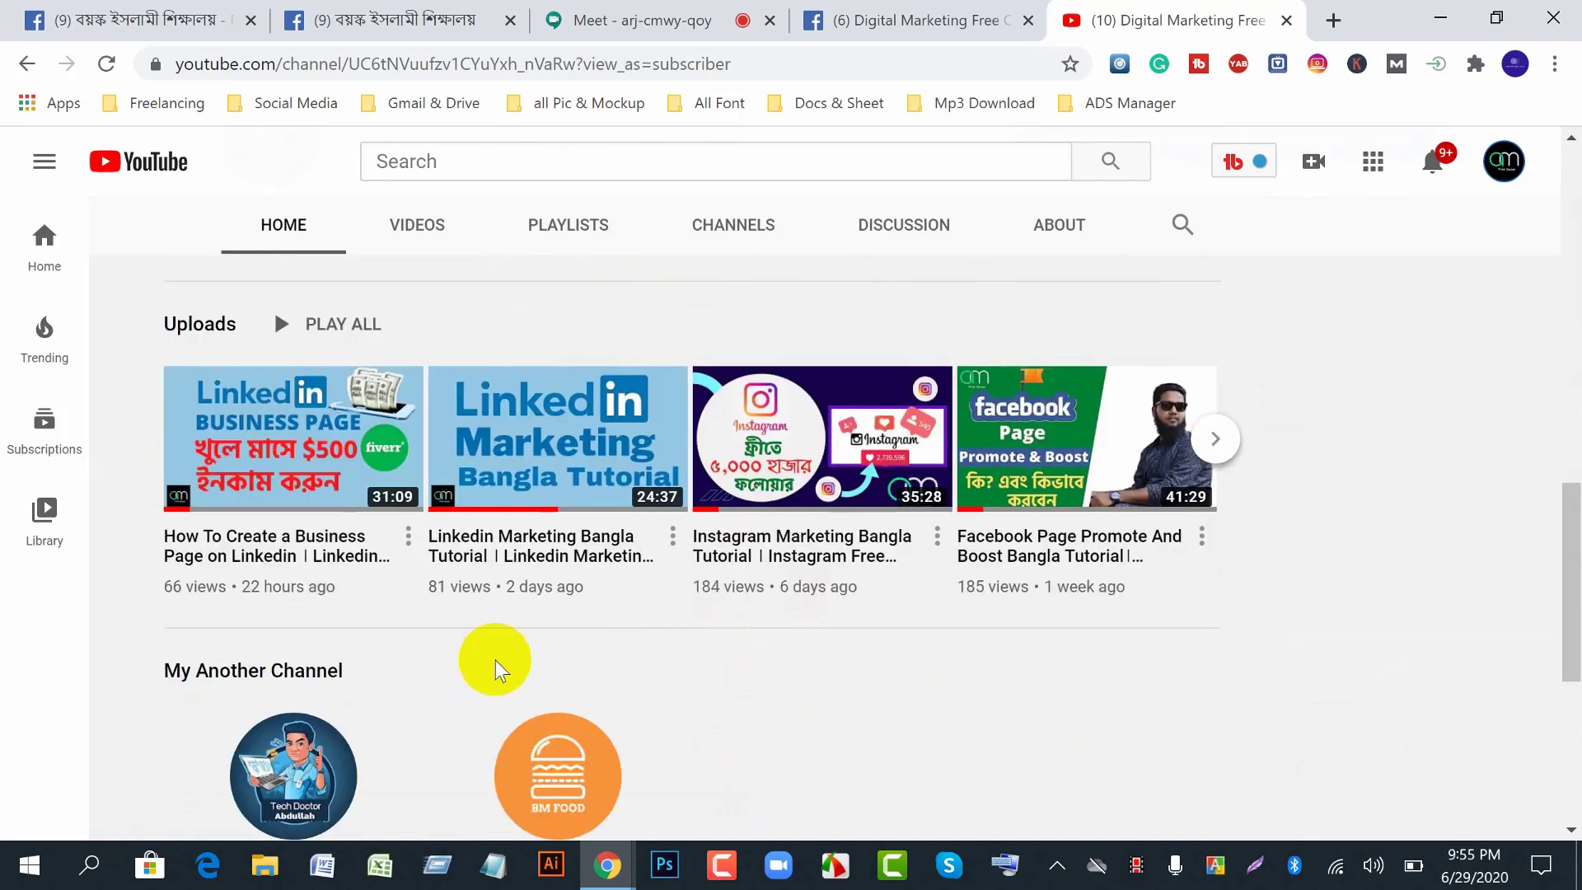
scroll(495, 669, "down", 2)
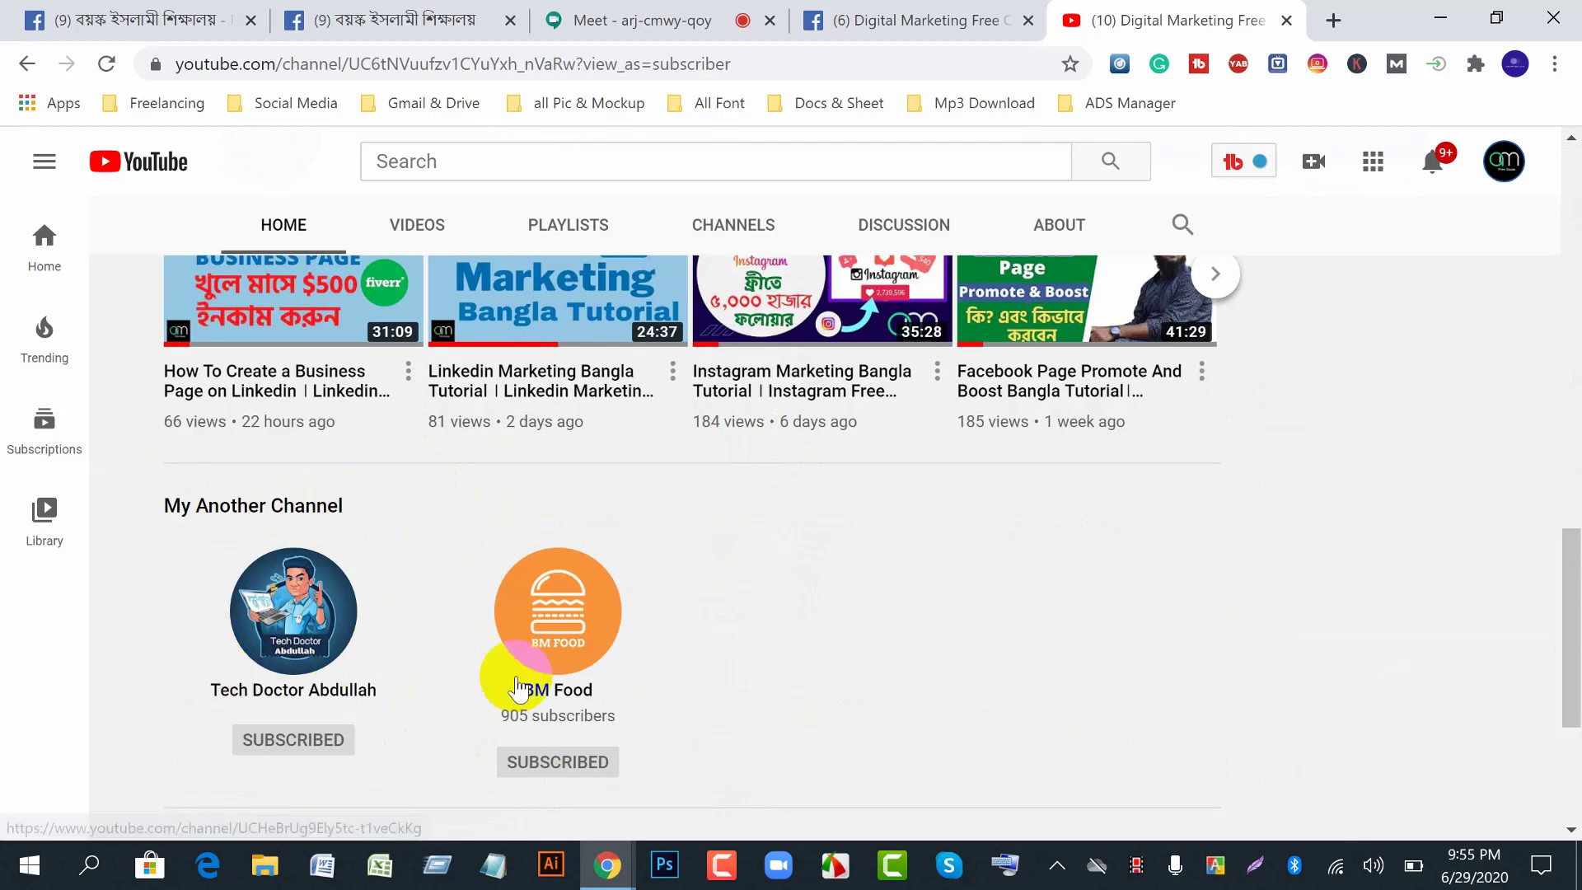
scroll(518, 688, "down", 4)
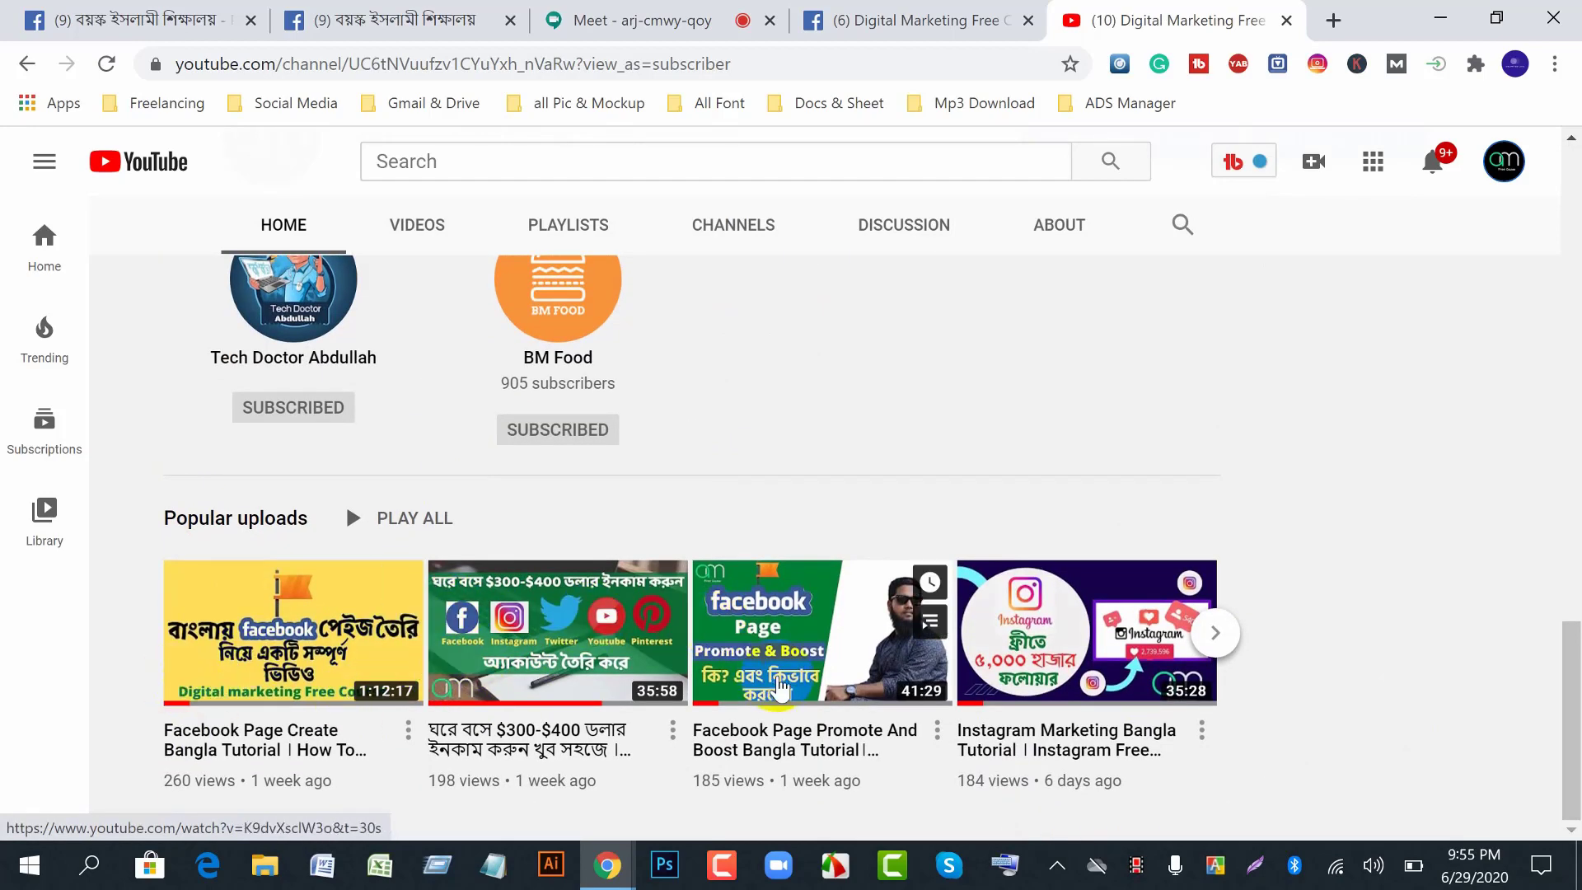
scroll(647, 611, "up", 6)
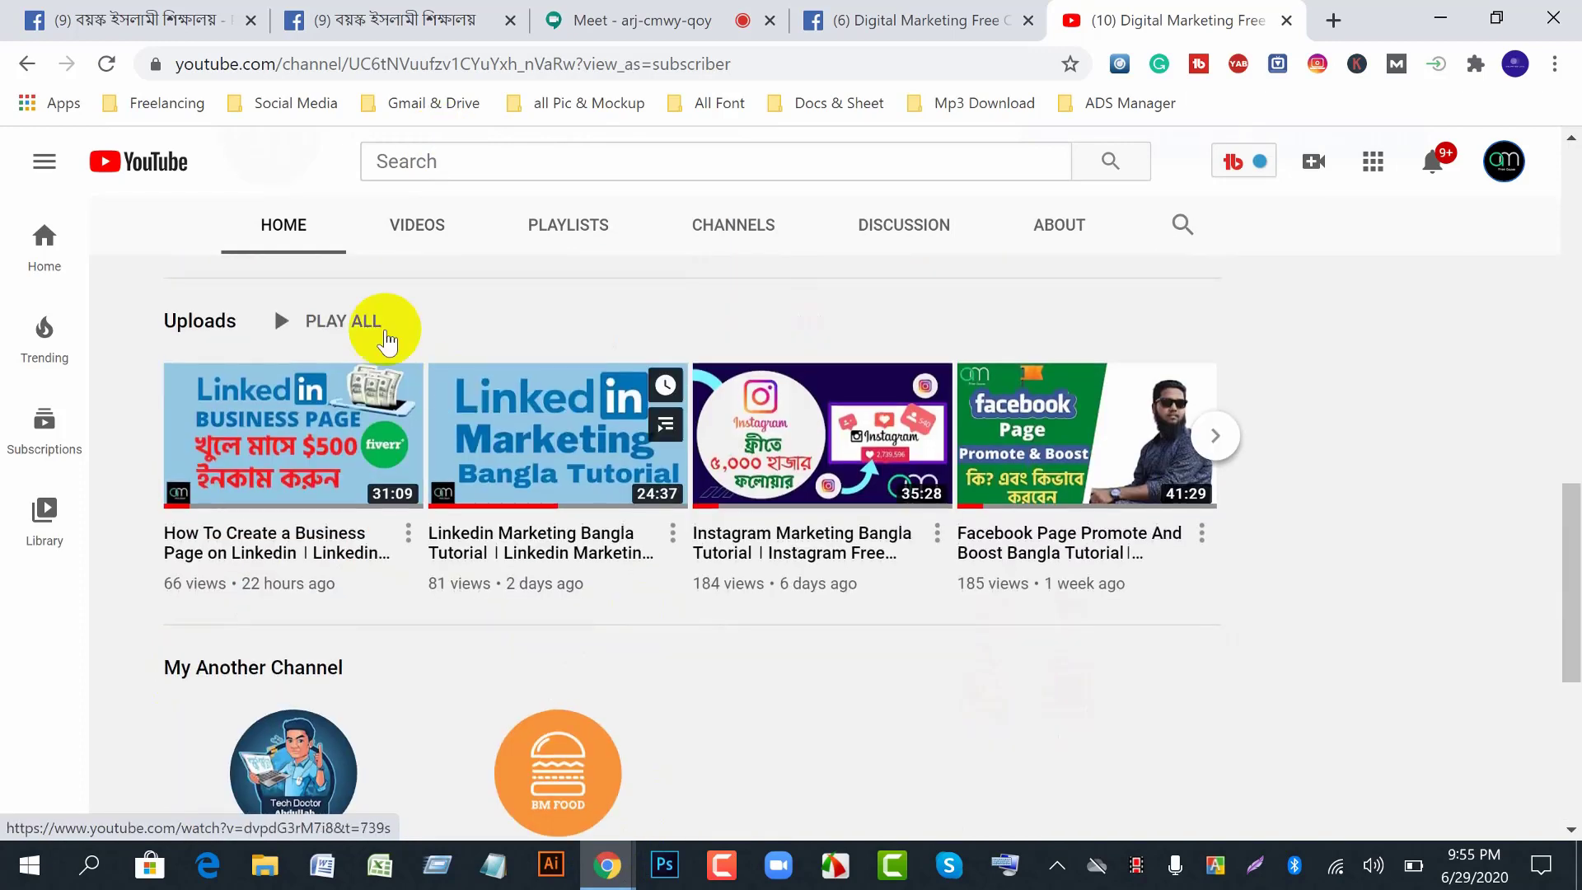
scroll(536, 618, "down", 4)
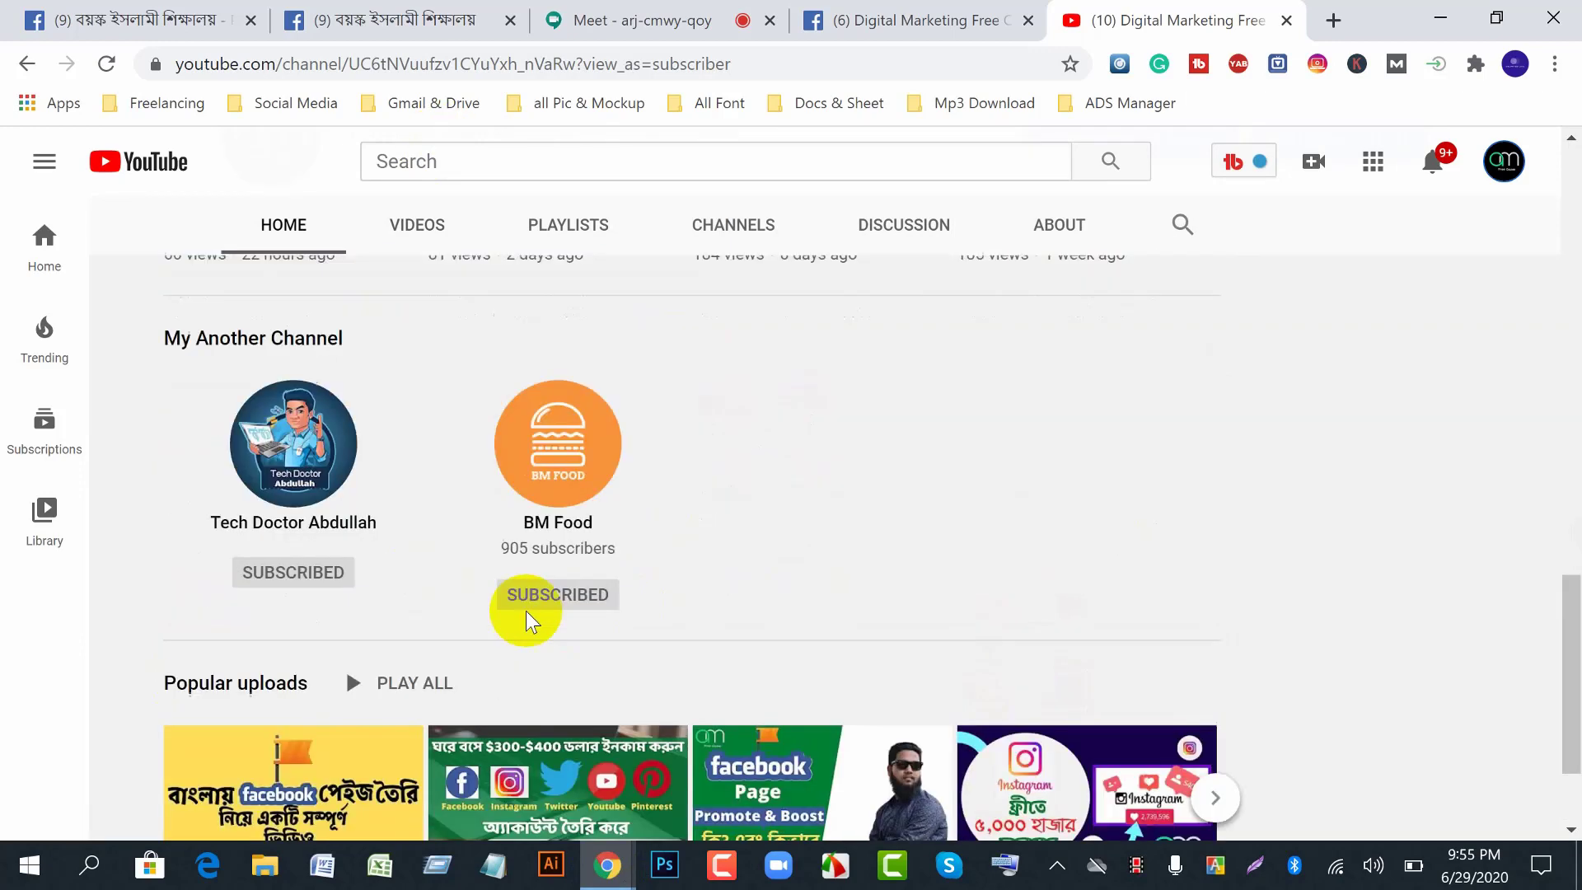
- Check the participants in the Google Meet call and return to the Digital Marketing Free Course channel page
mouse_move(607, 865)
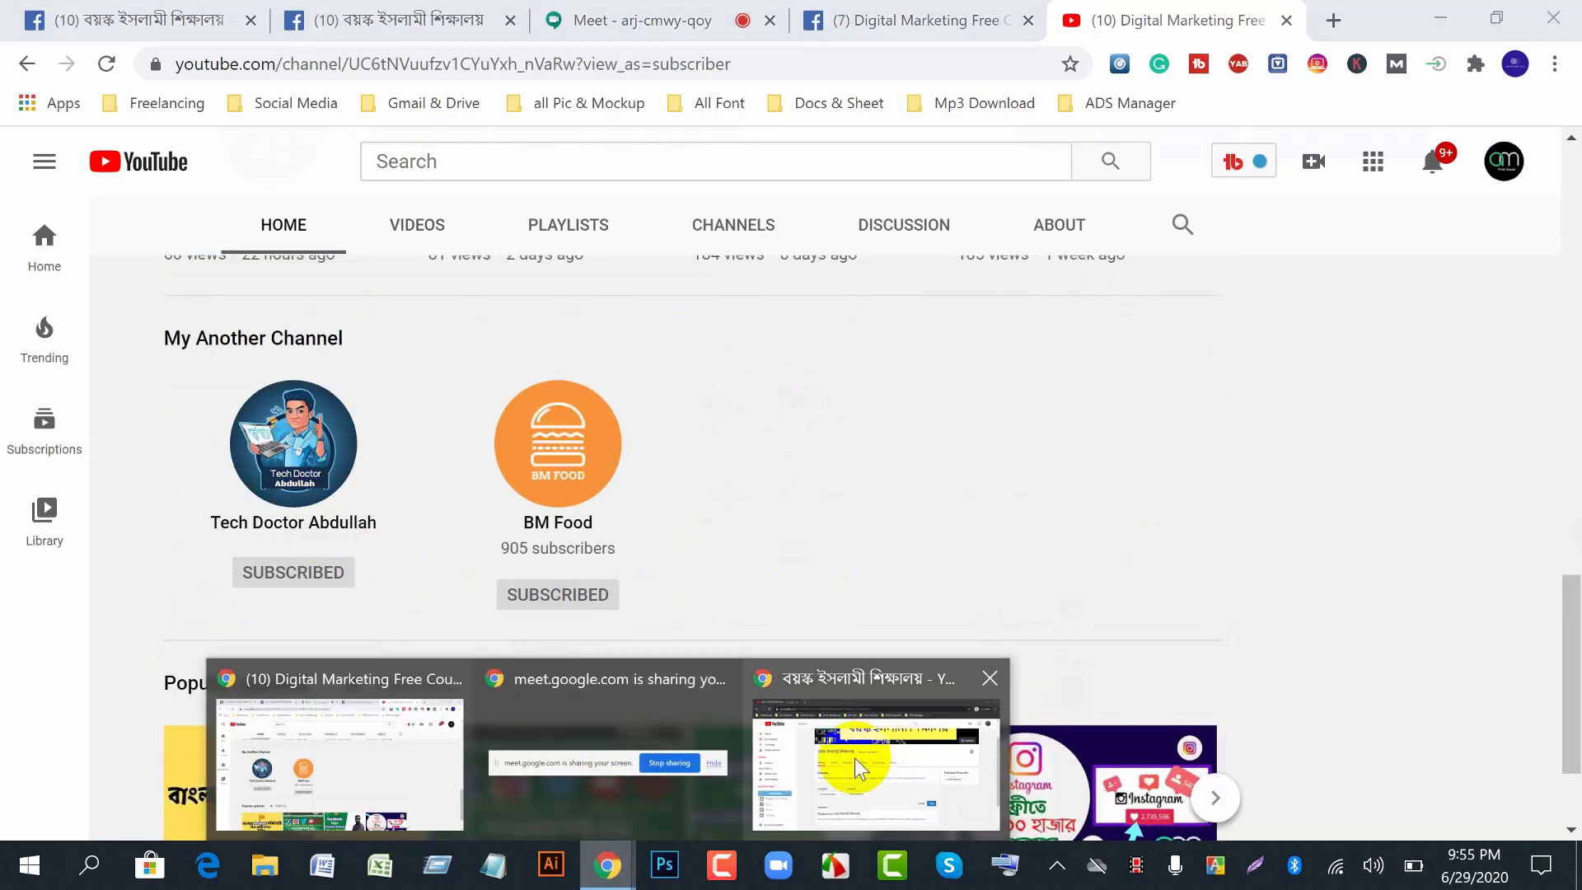
mouse_move(596, 776)
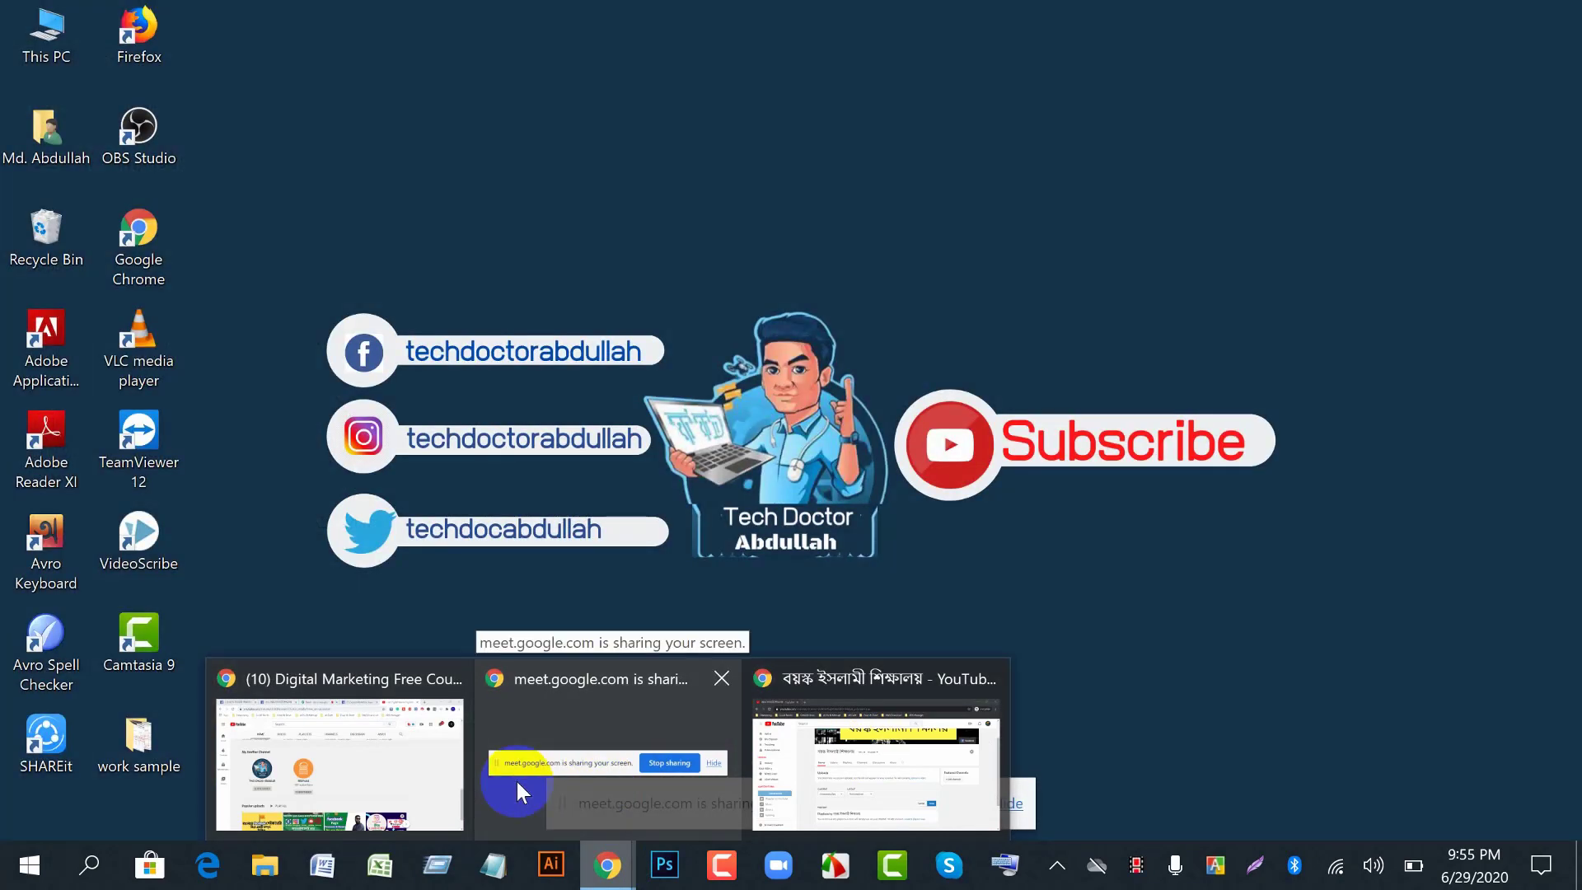
left_click(517, 781)
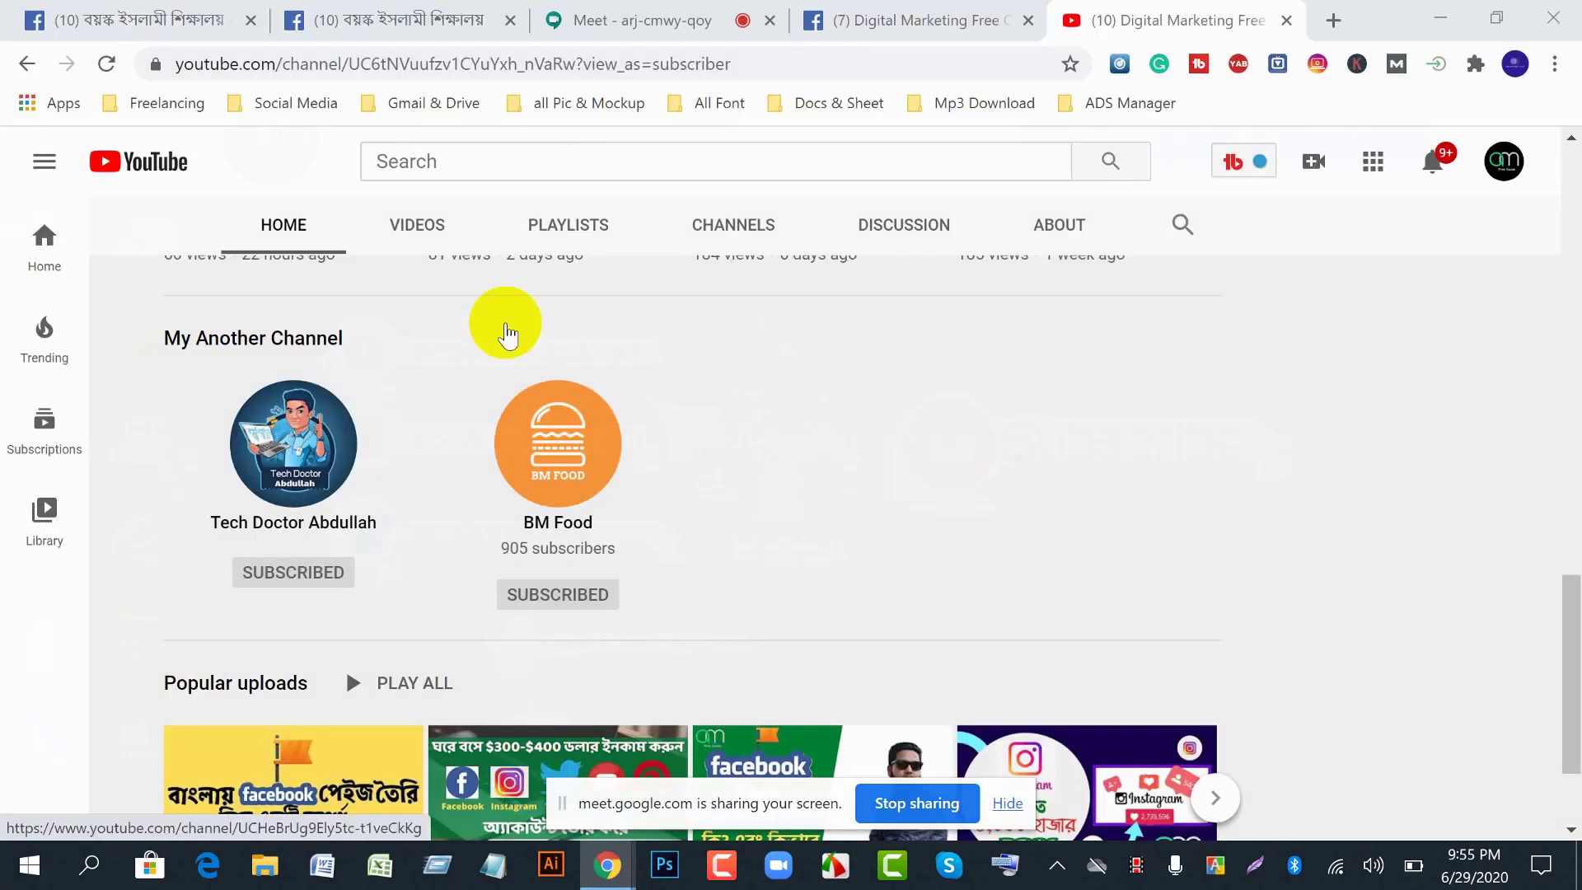
left_click(618, 37)
left_click(1034, 551)
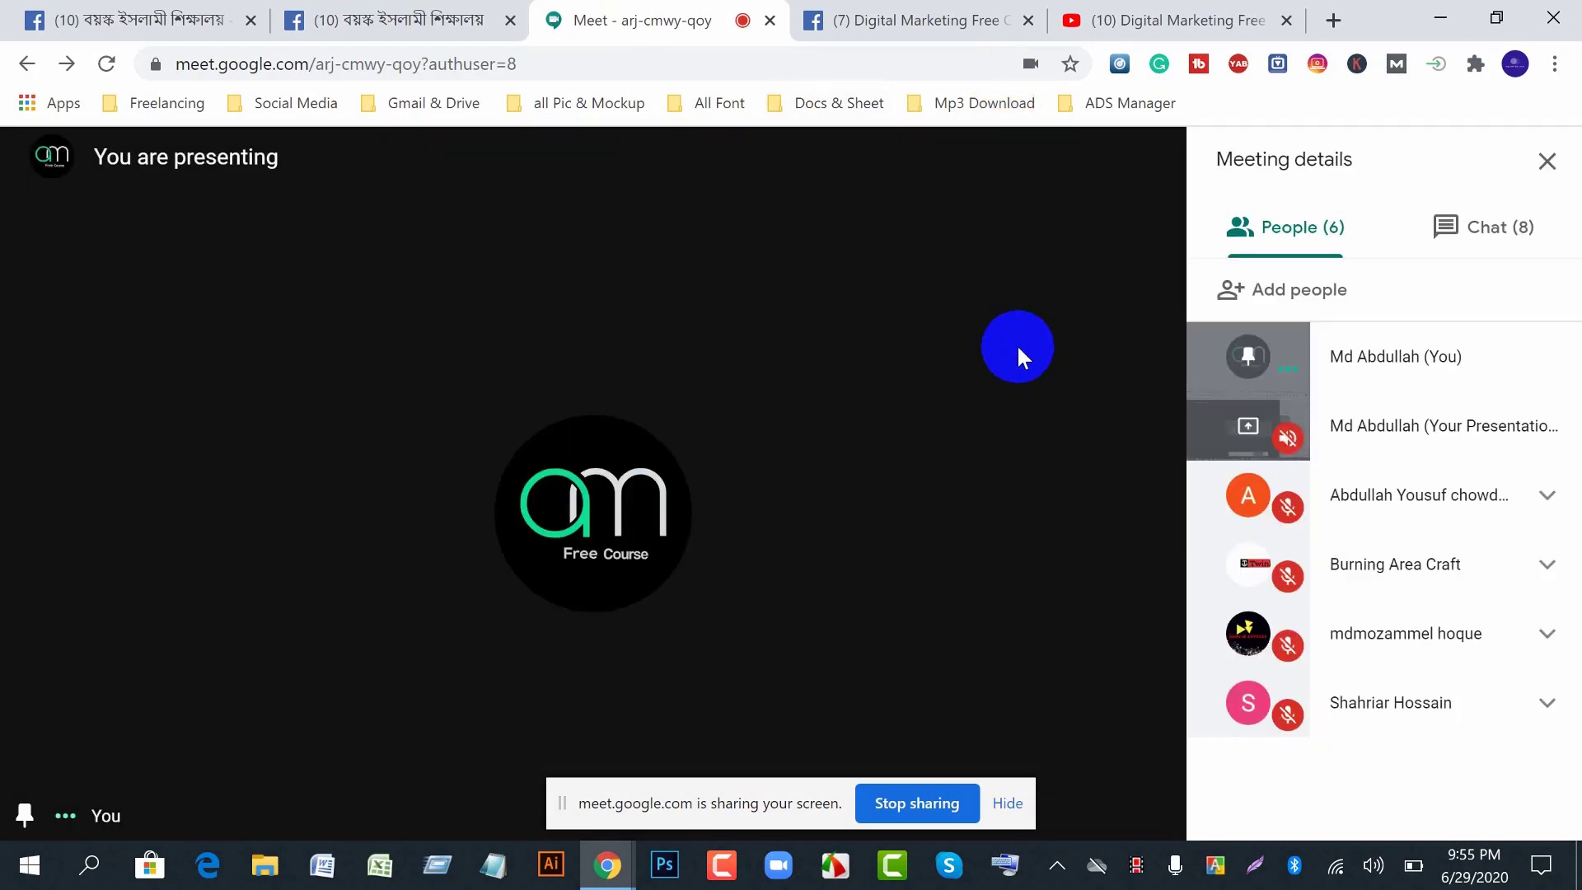
left_click(1221, 25)
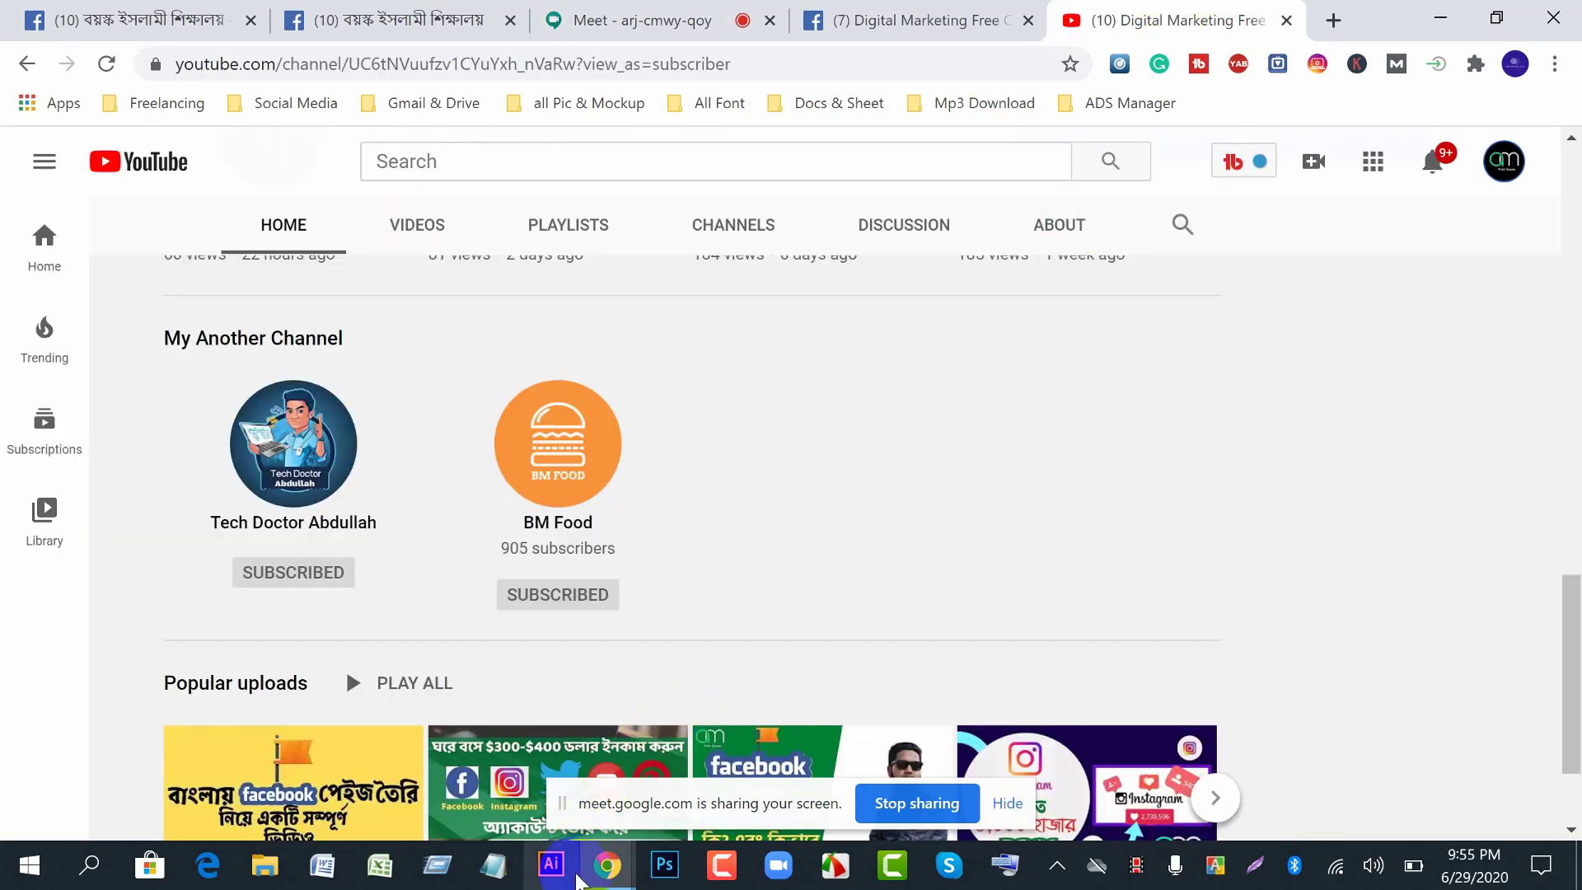
- Switch back to the new channel's customization window and save the Created playlists section
left_click(604, 872)
left_click(813, 759)
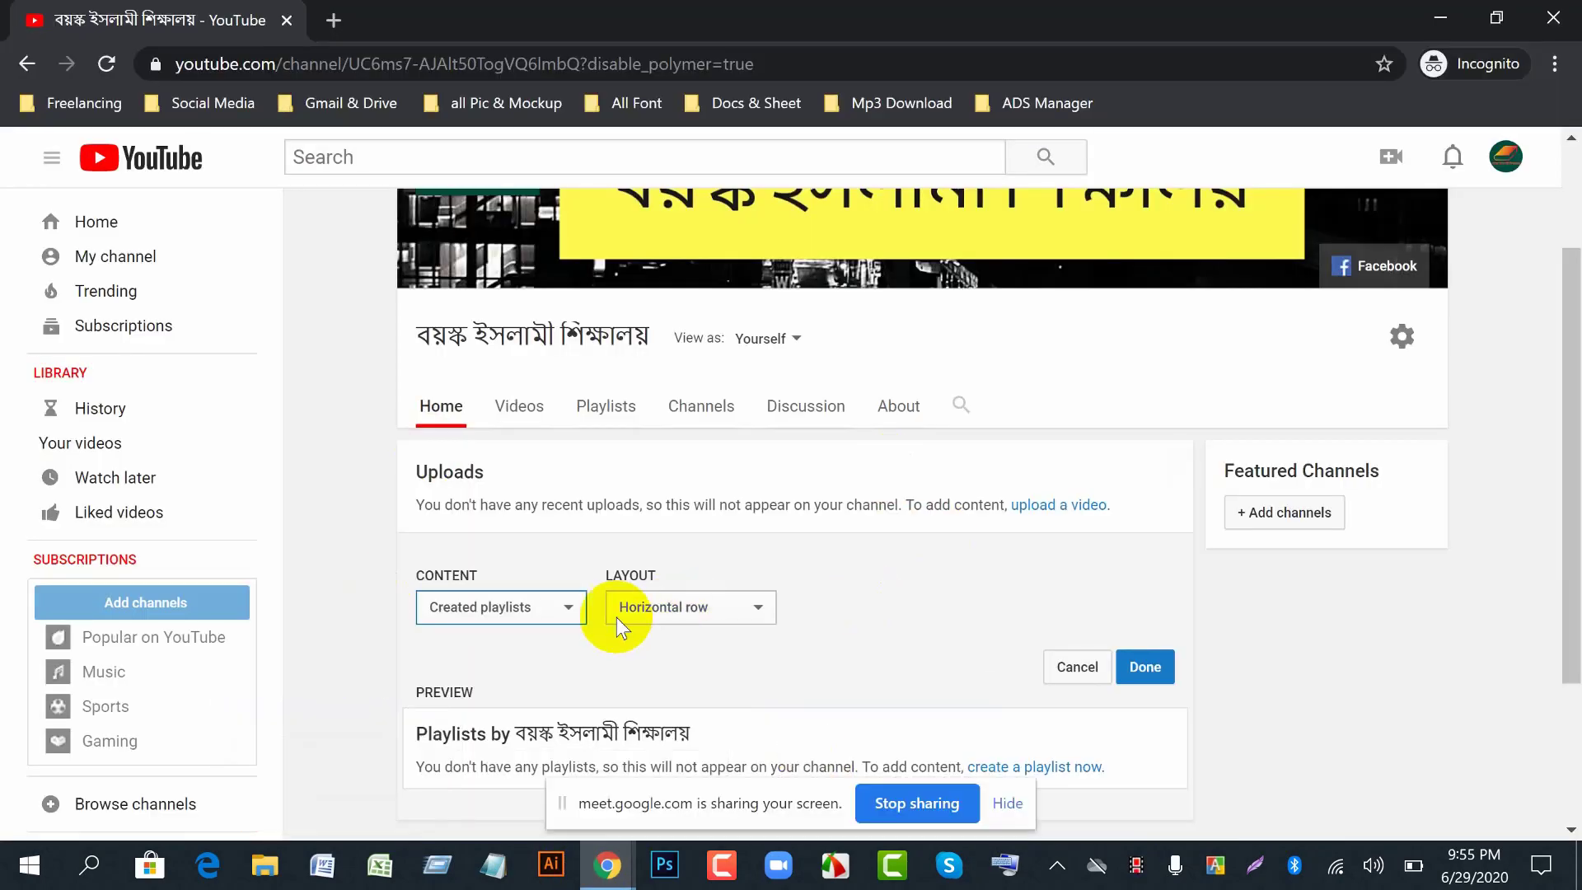
left_click(1145, 669)
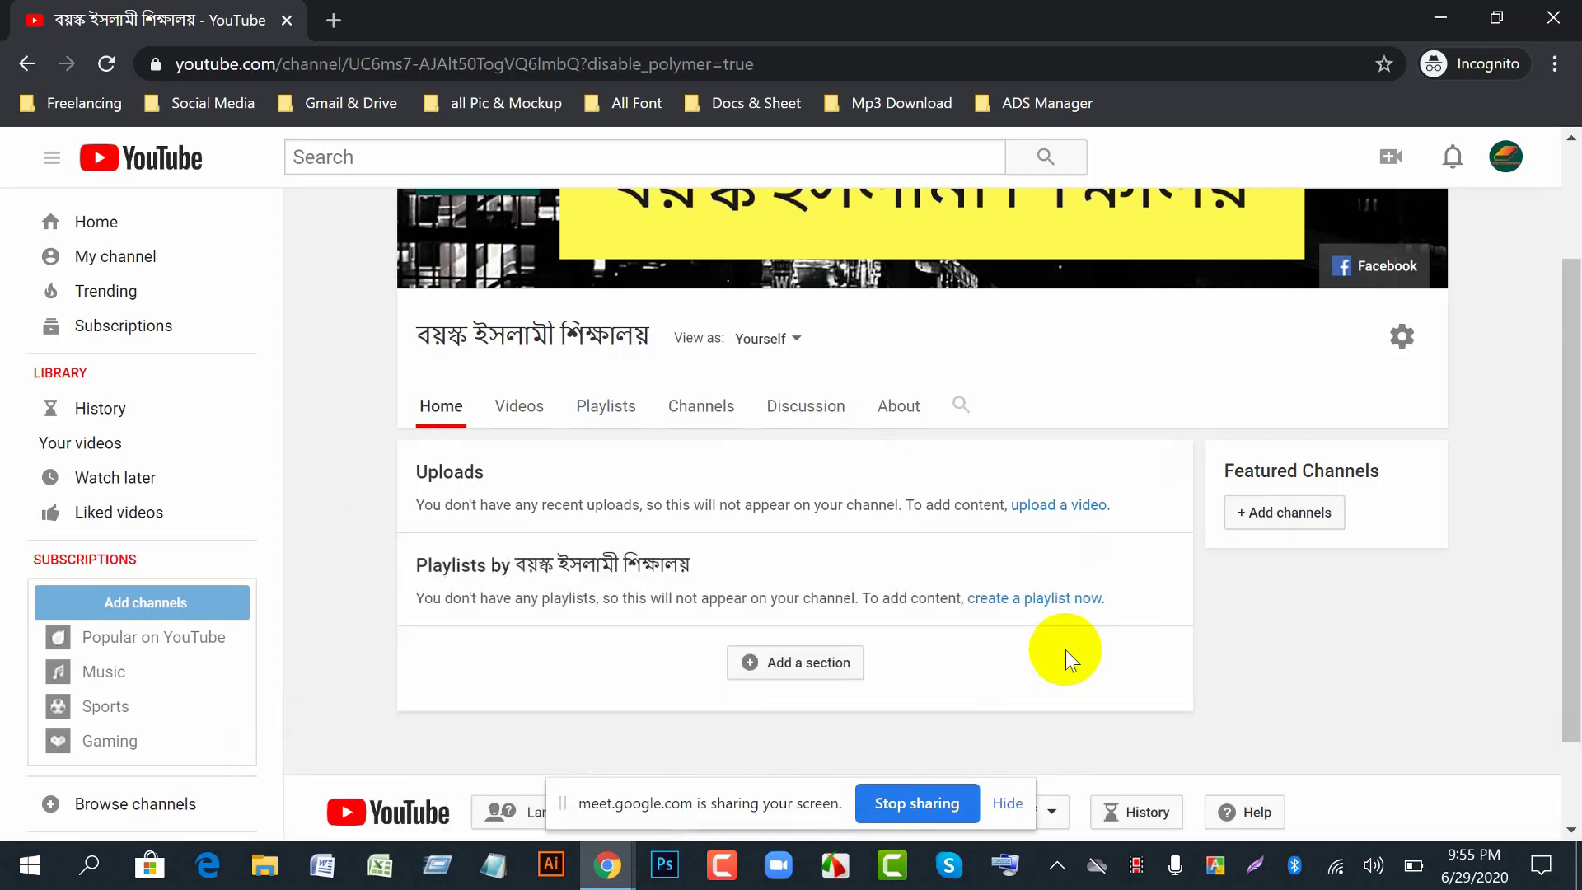
- Add another home page section showing Popular uploads in a Horizontal row layout and review the resulting page
left_click(758, 661)
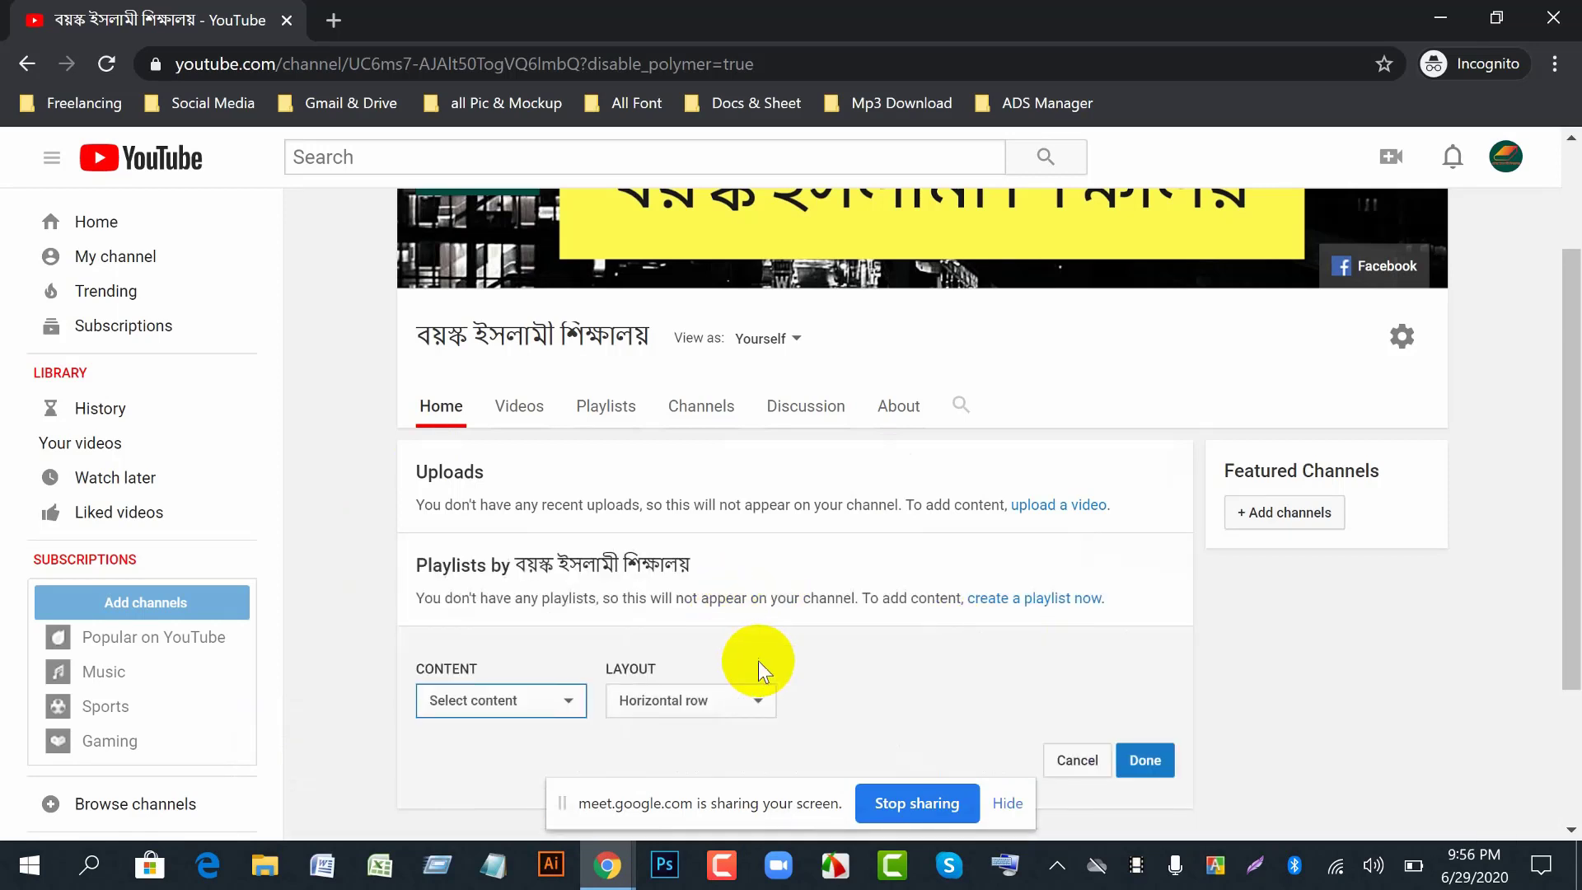
left_click(553, 700)
left_click(523, 221)
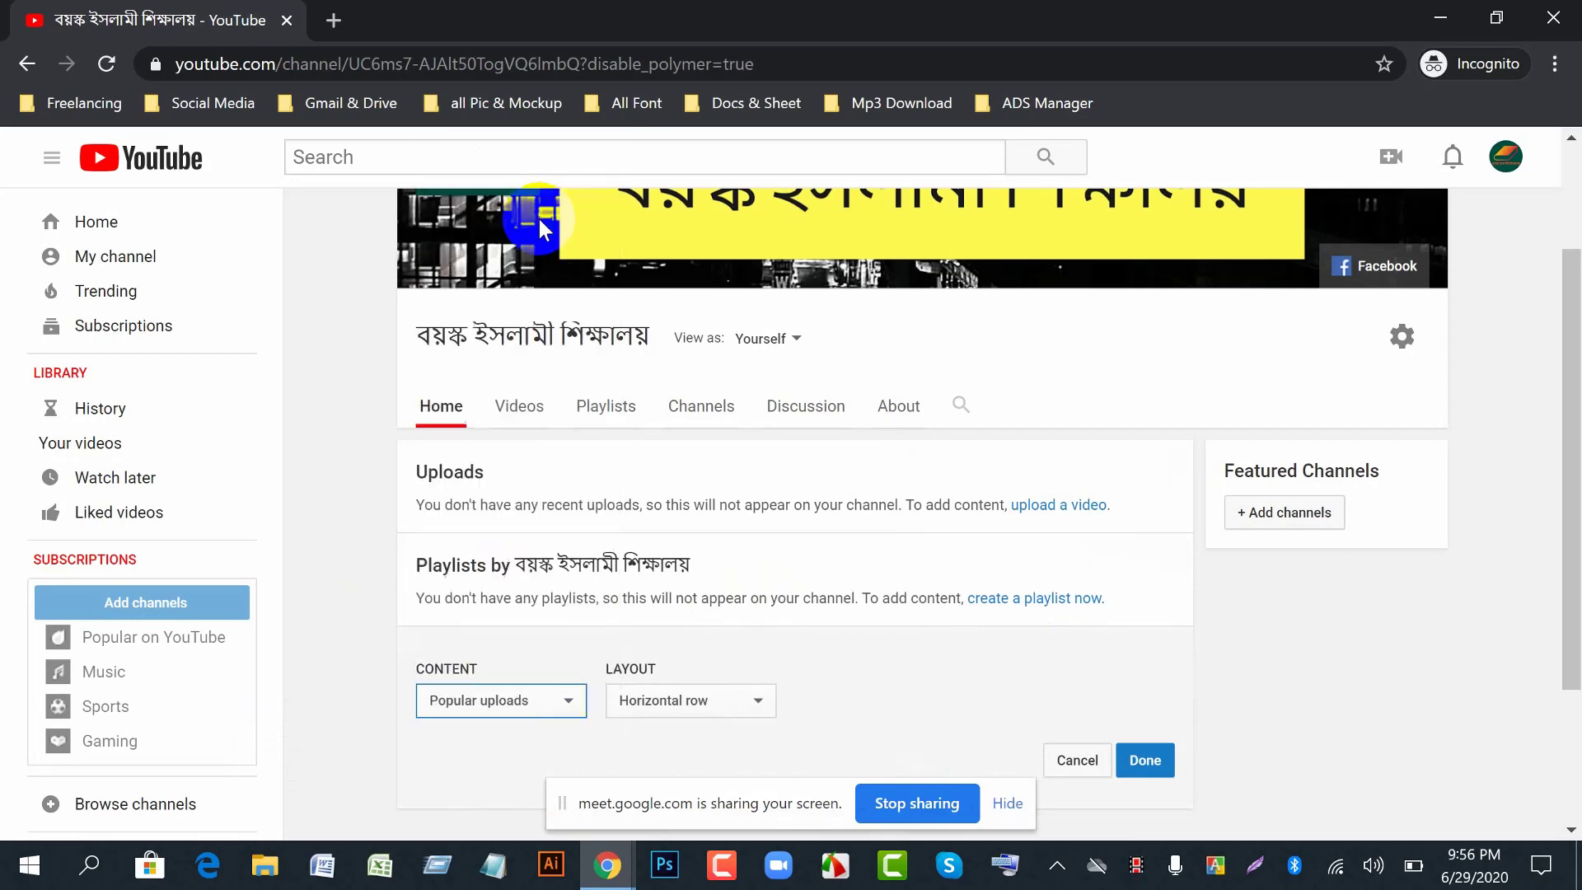
left_click(1141, 758)
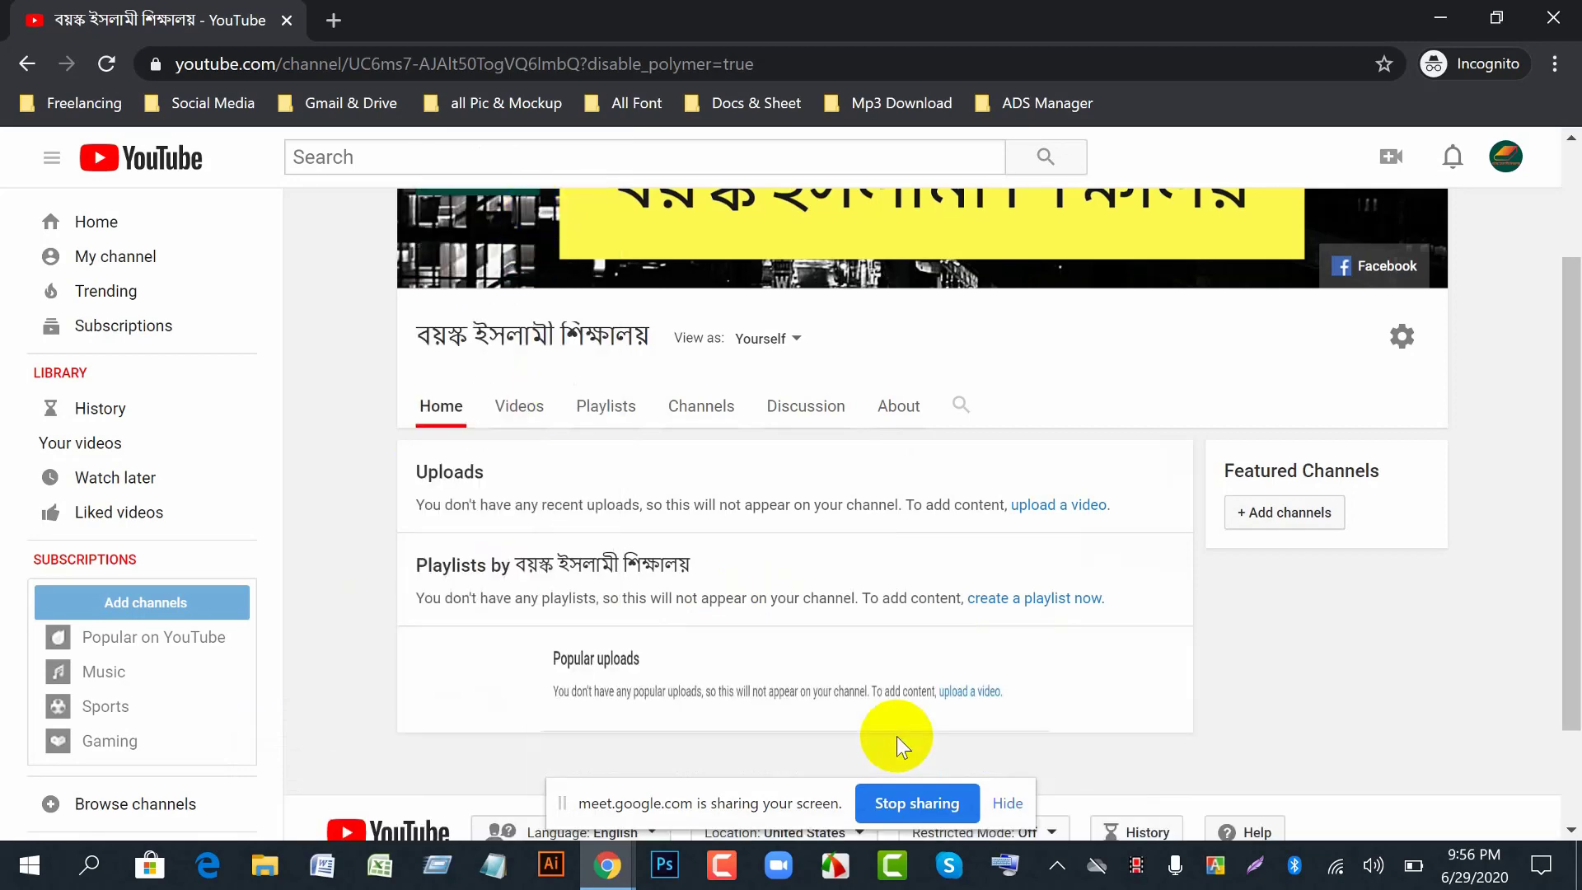
scroll(968, 749, "down", 2)
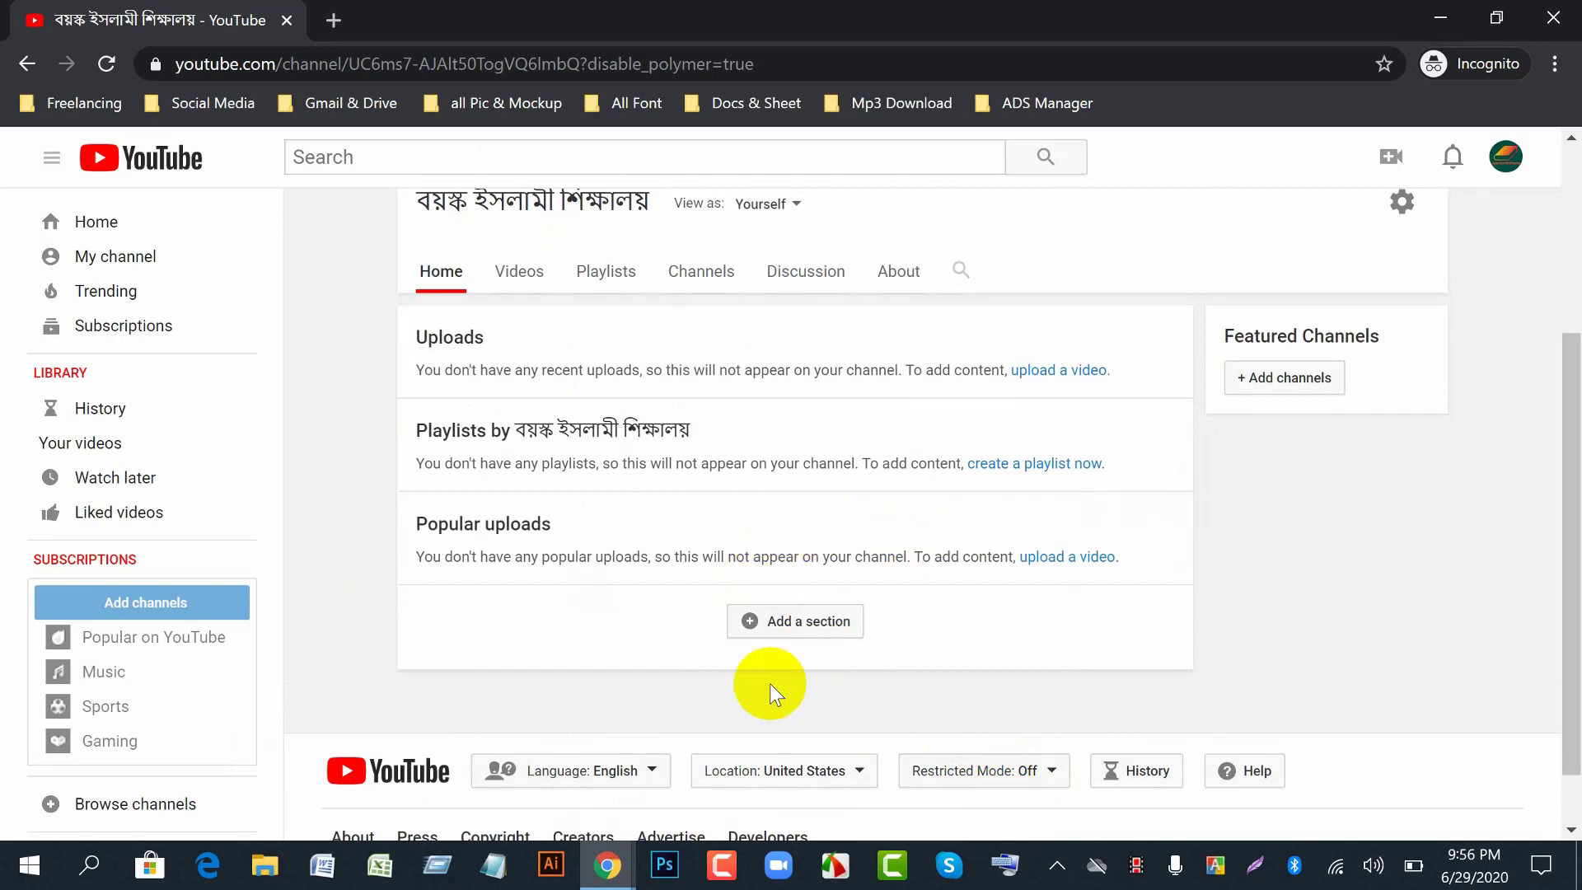
scroll(992, 752, "up", 3)
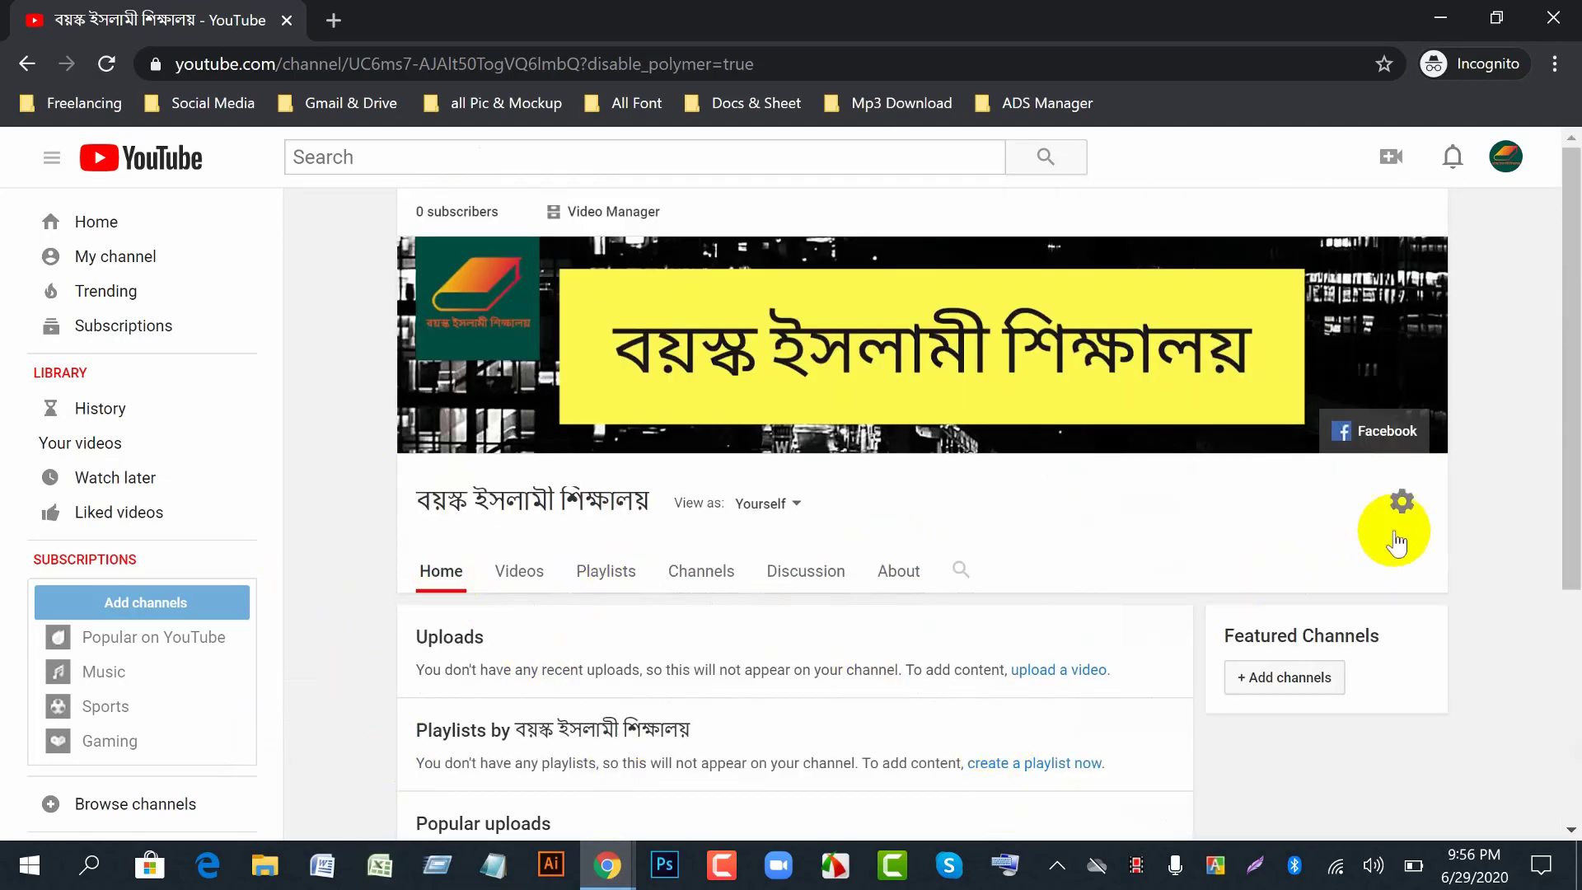
- Open the channel's links for editing and set the channel location to United States
mouse_move(1236, 396)
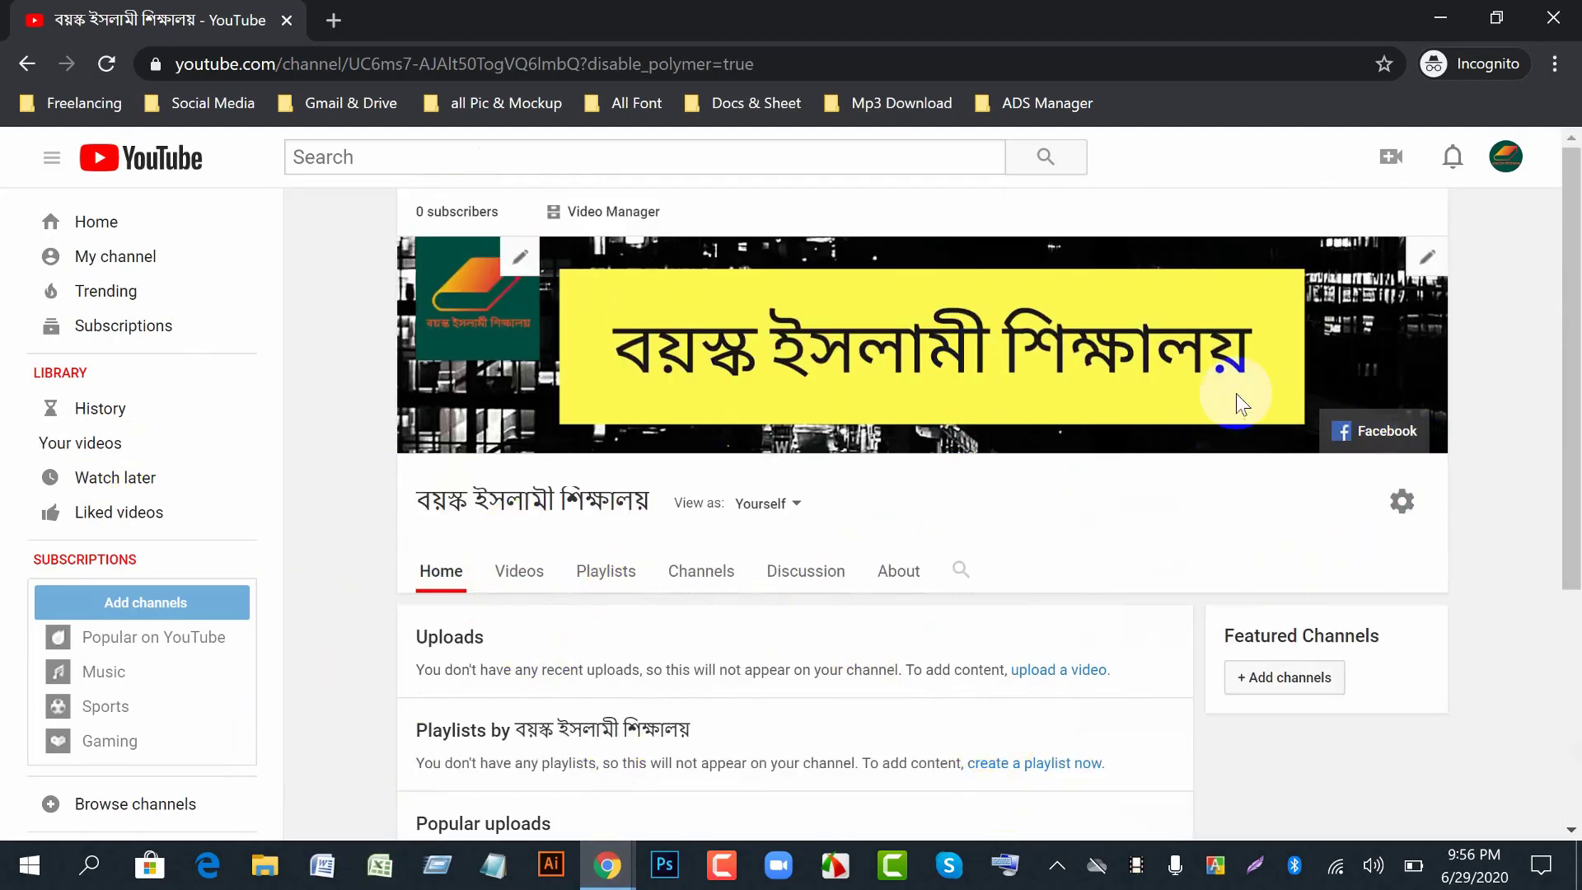
left_click(1426, 262)
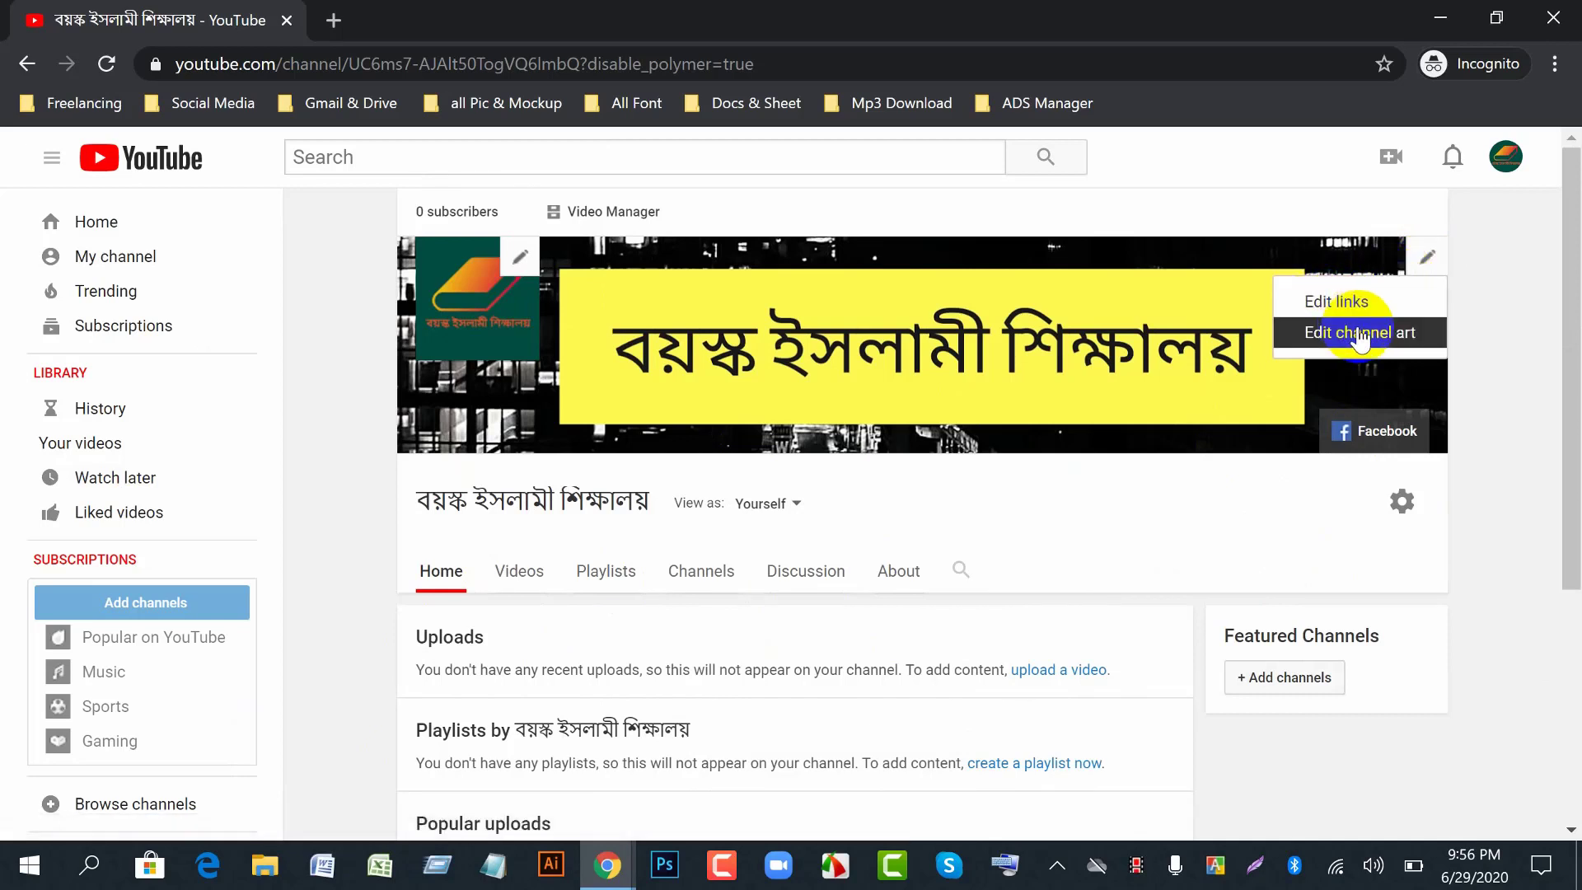
left_click(1352, 302)
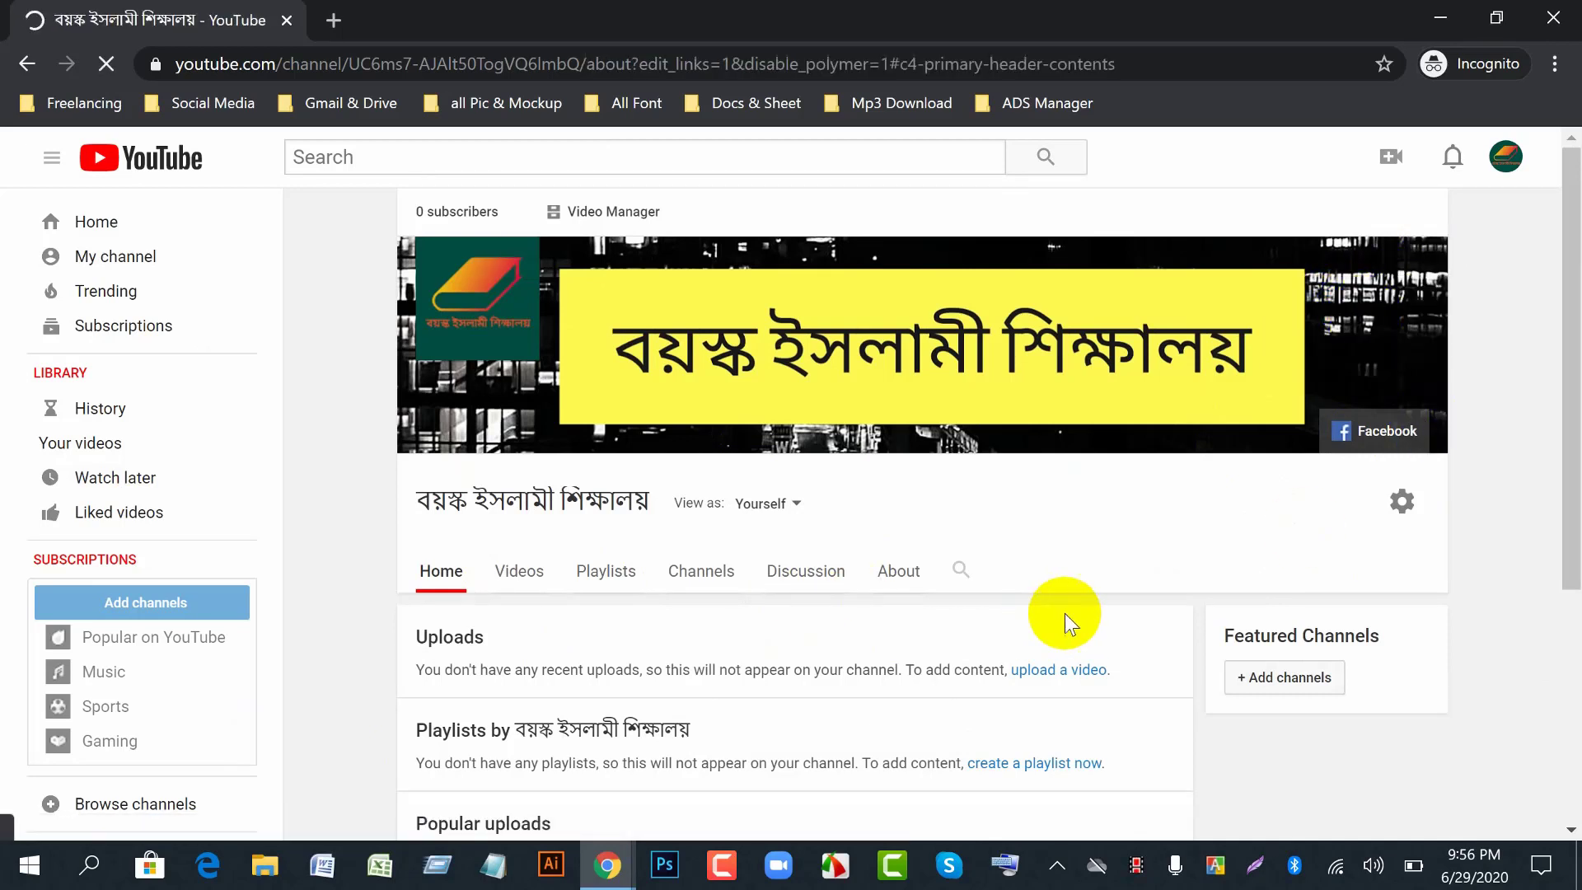
scroll(575, 607, "down", 3)
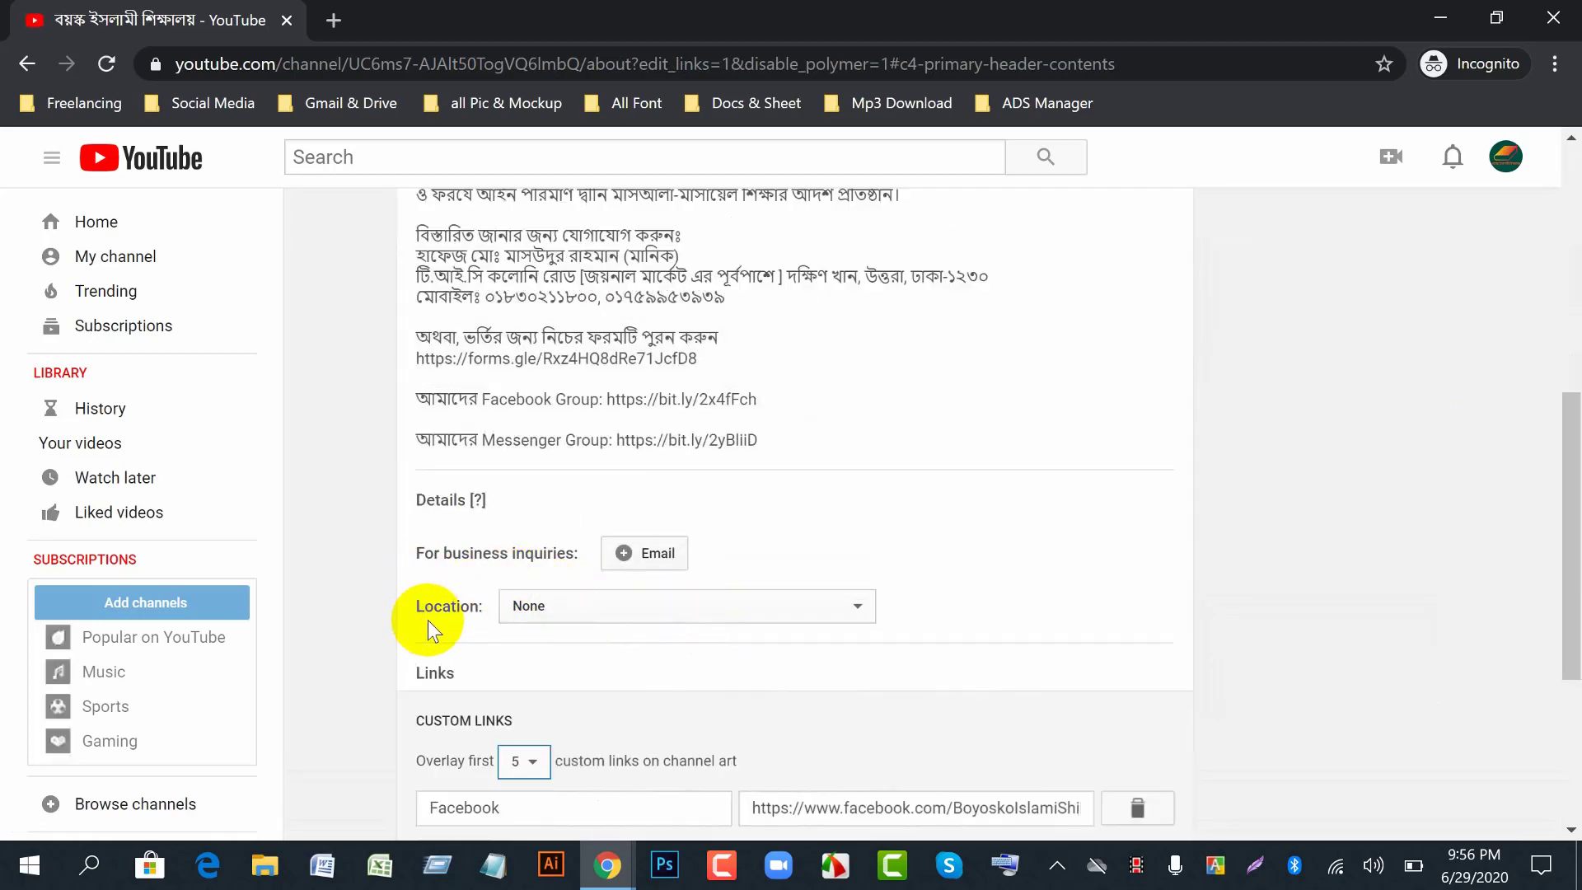
scroll(725, 684, "down", 2)
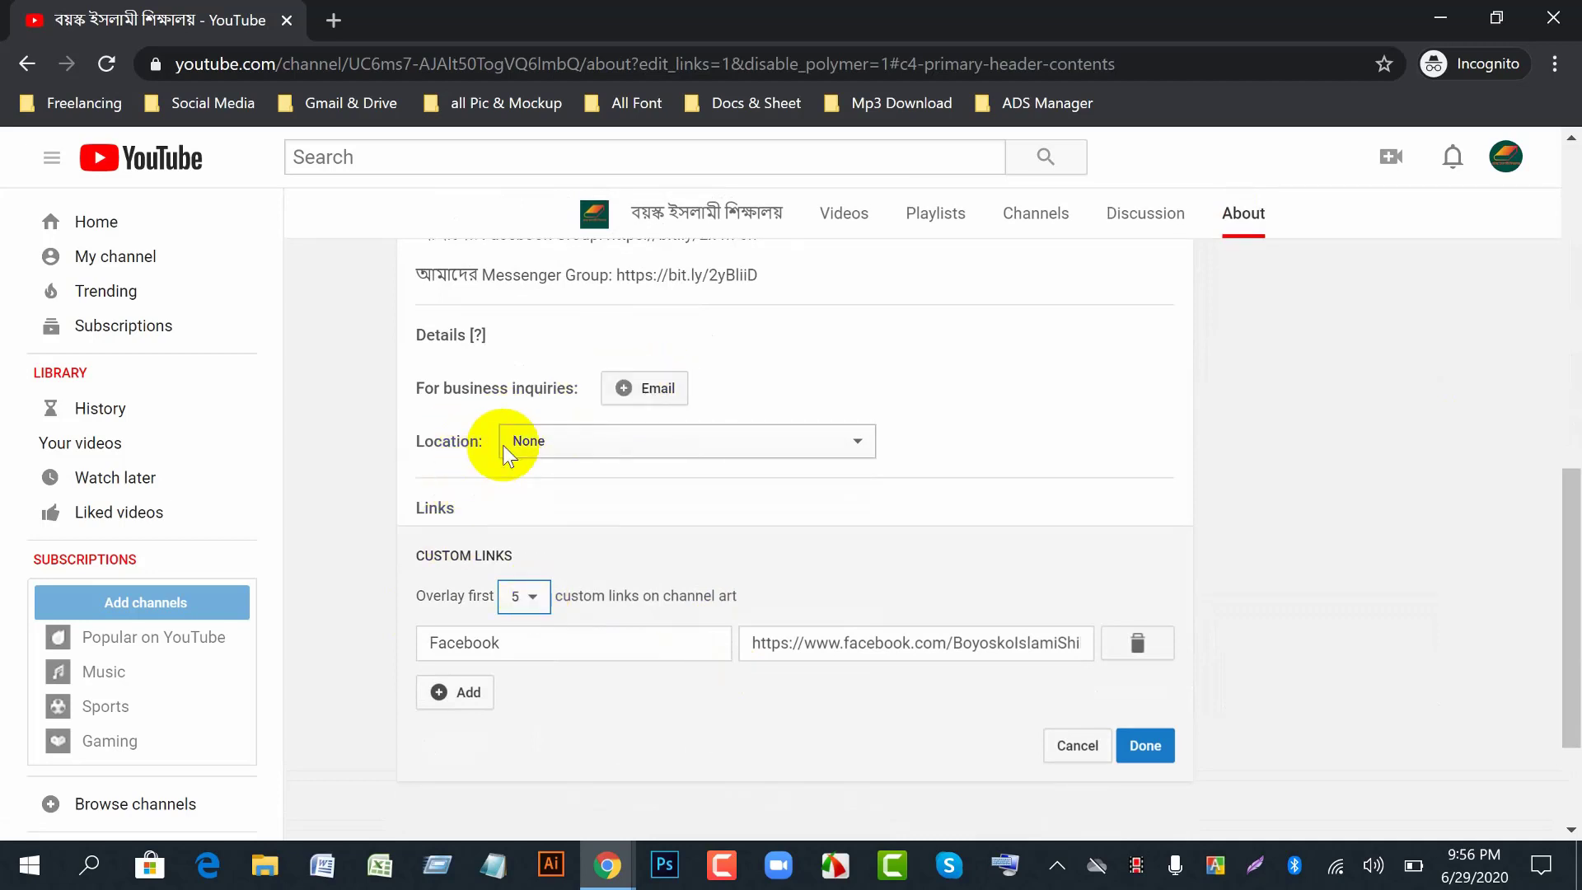
left_click(675, 445)
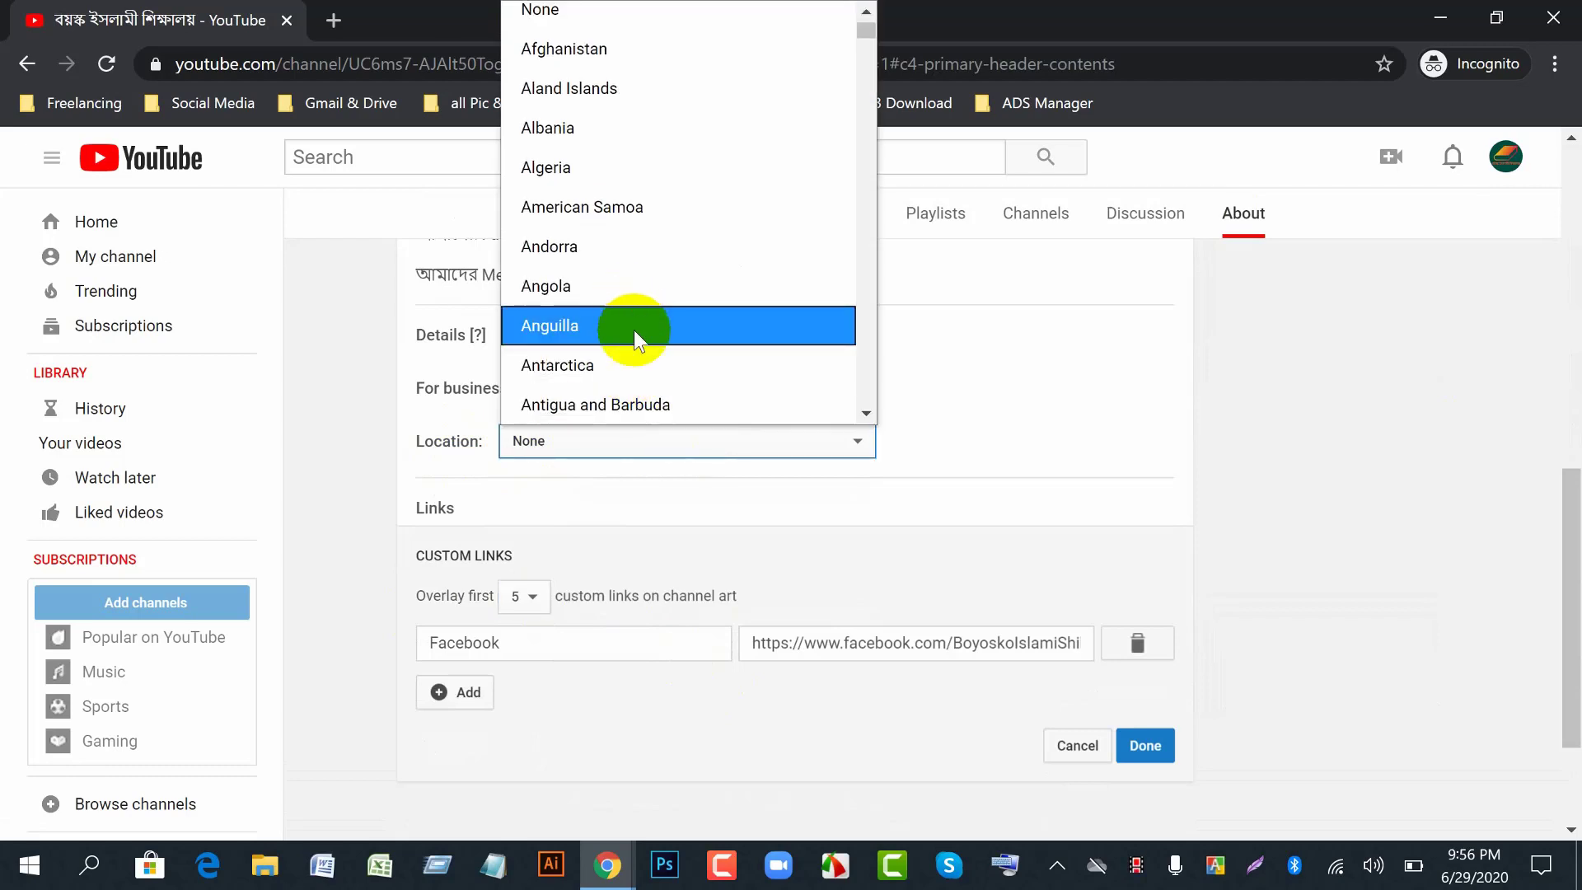
key("u")
scroll(634, 330, "down", 3)
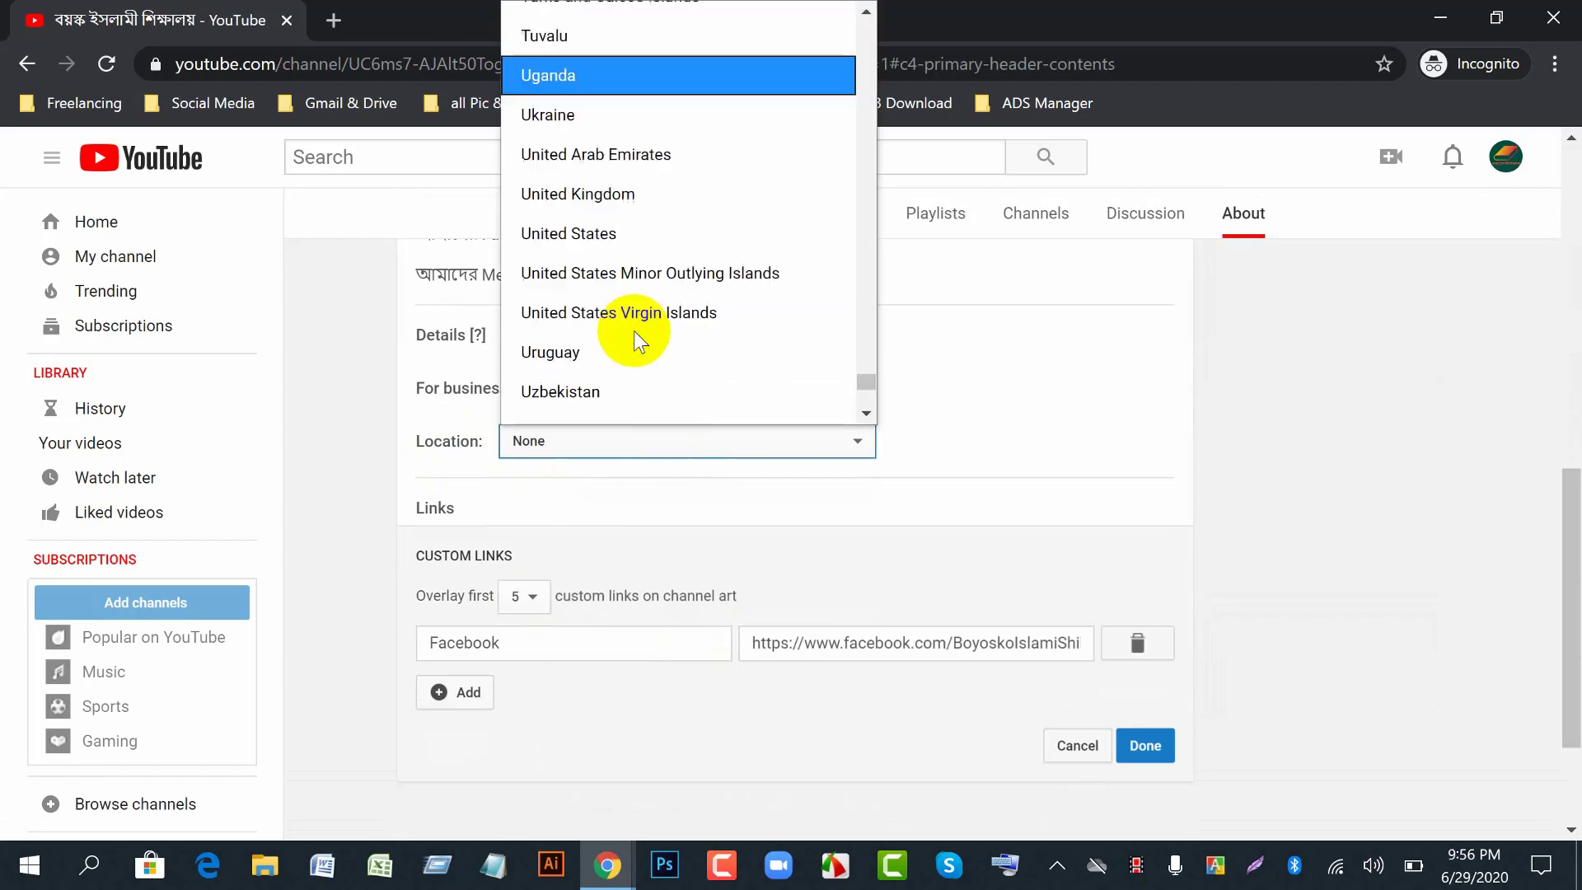
left_click(547, 239)
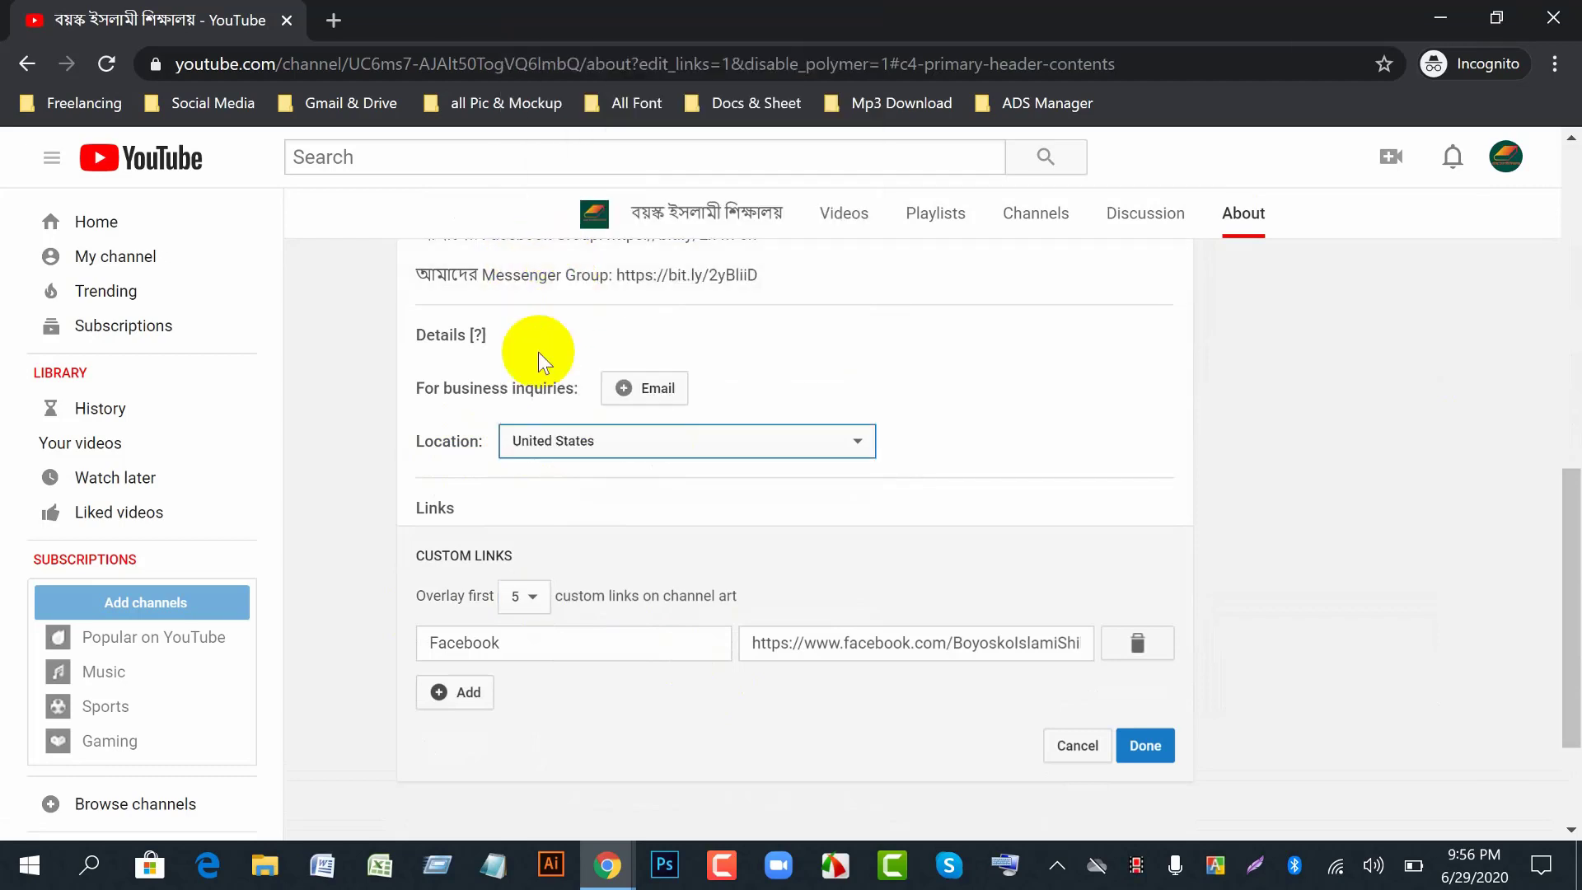
- Rename the existing Facebook custom link as Facebook Page
scroll(695, 609, "down", 2)
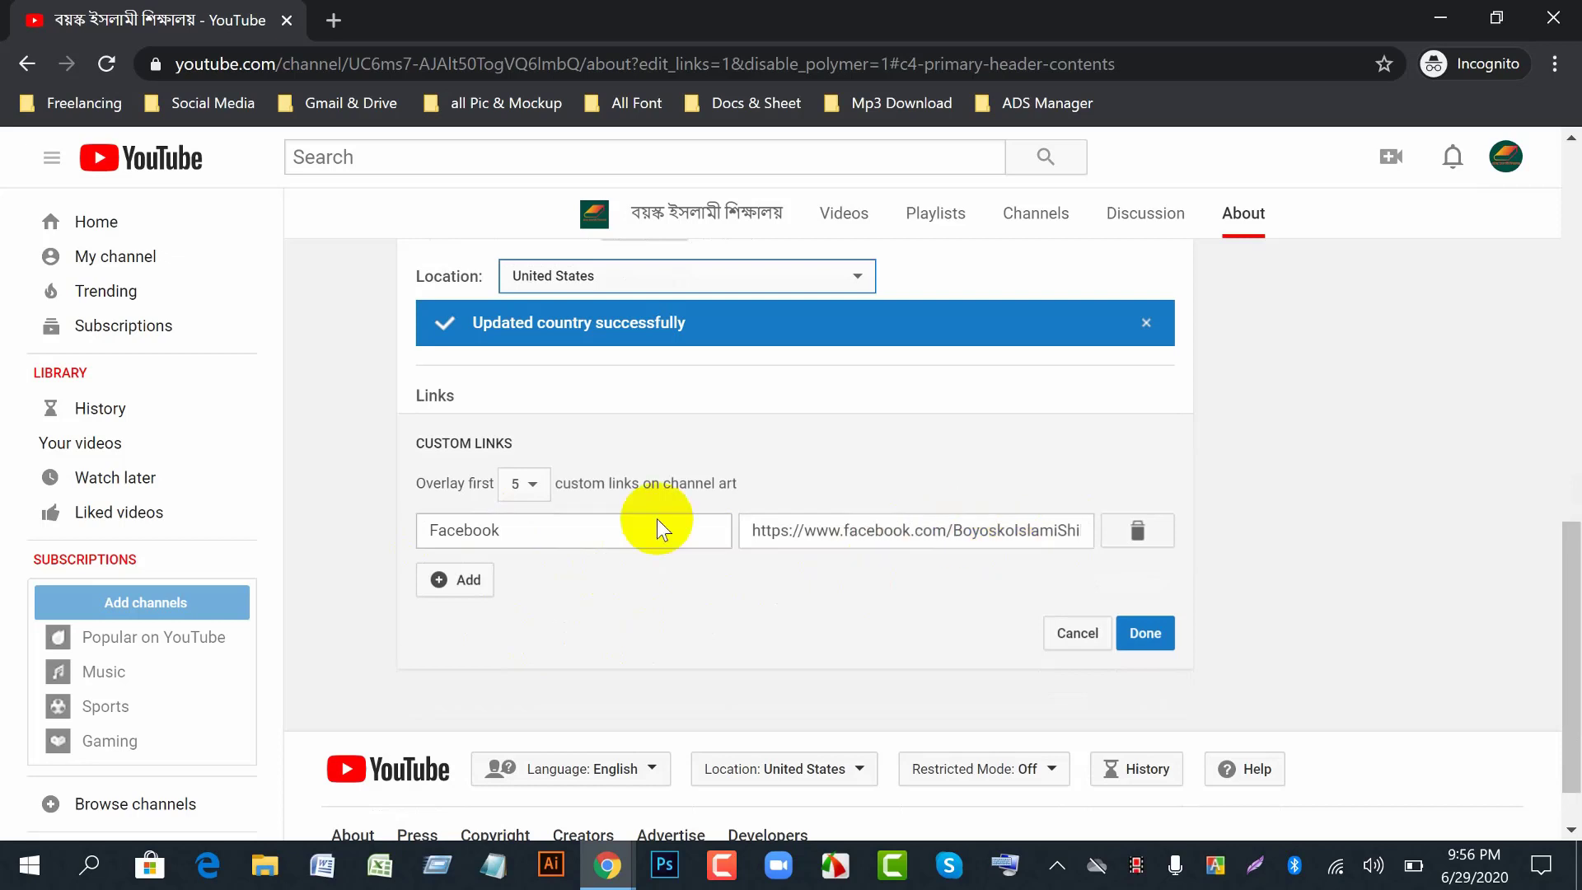
left_click(520, 531)
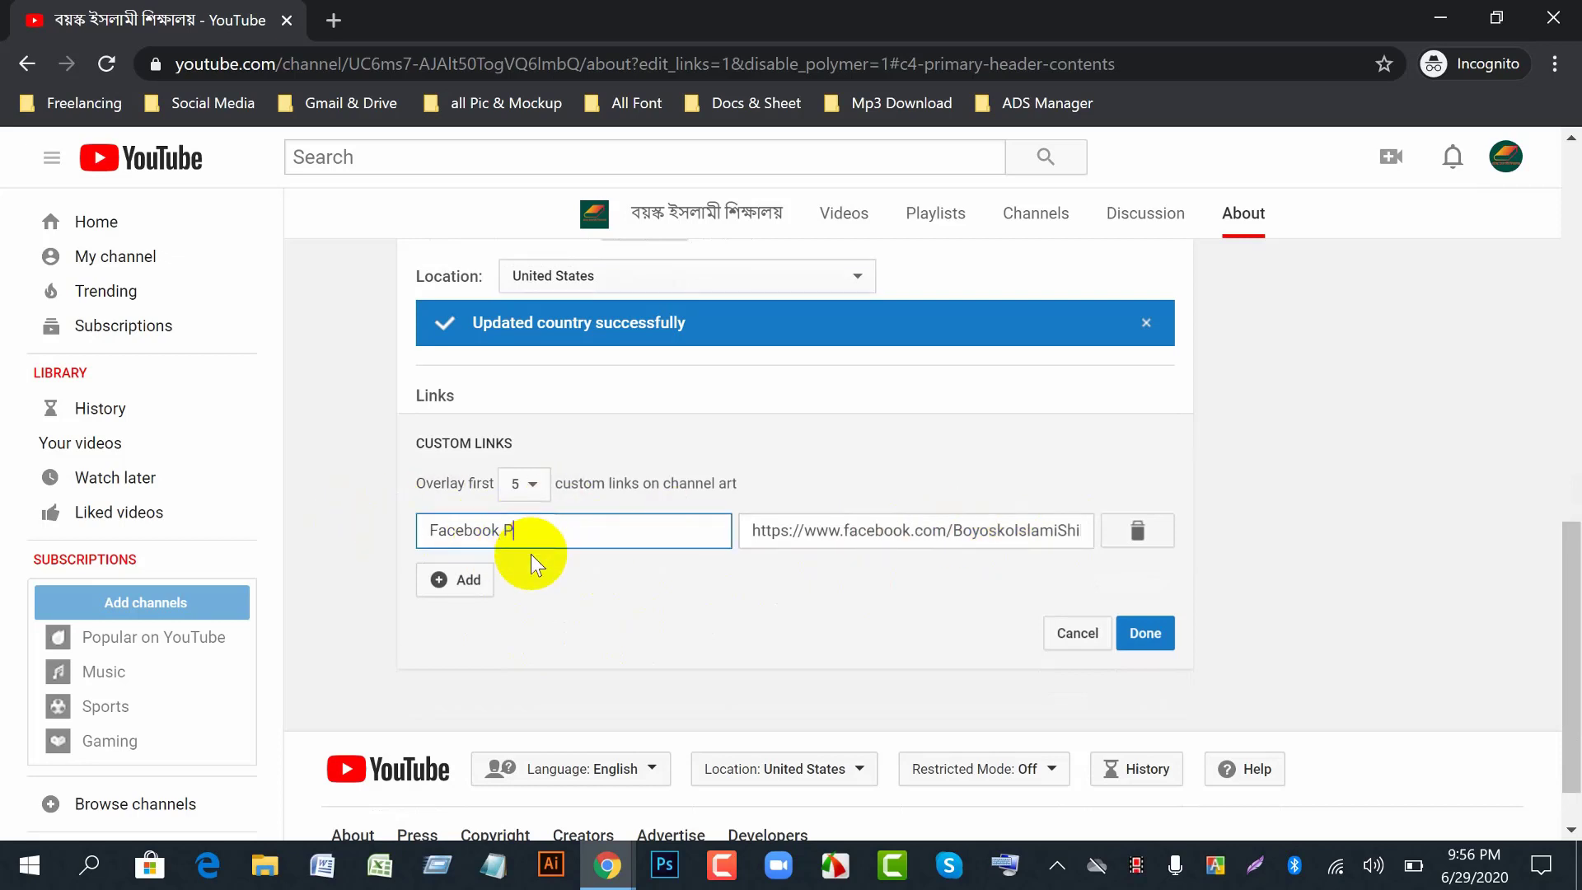
type("Page")
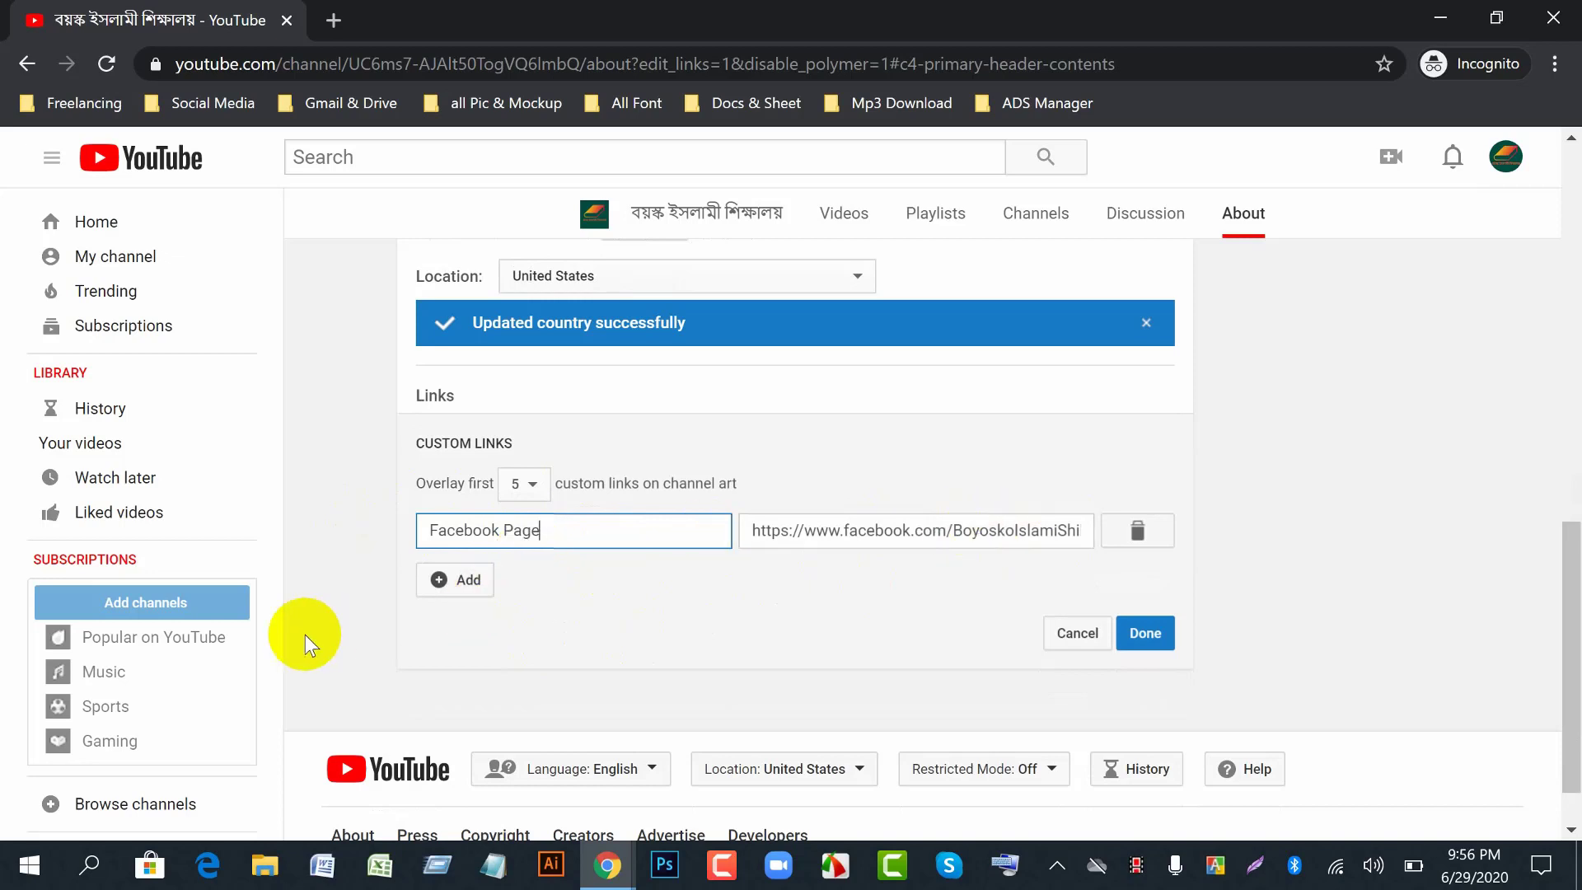
- Add a custom link titled Facebook Group and copy the Facebook group's address up to its query string from the other browser window
left_click(461, 581)
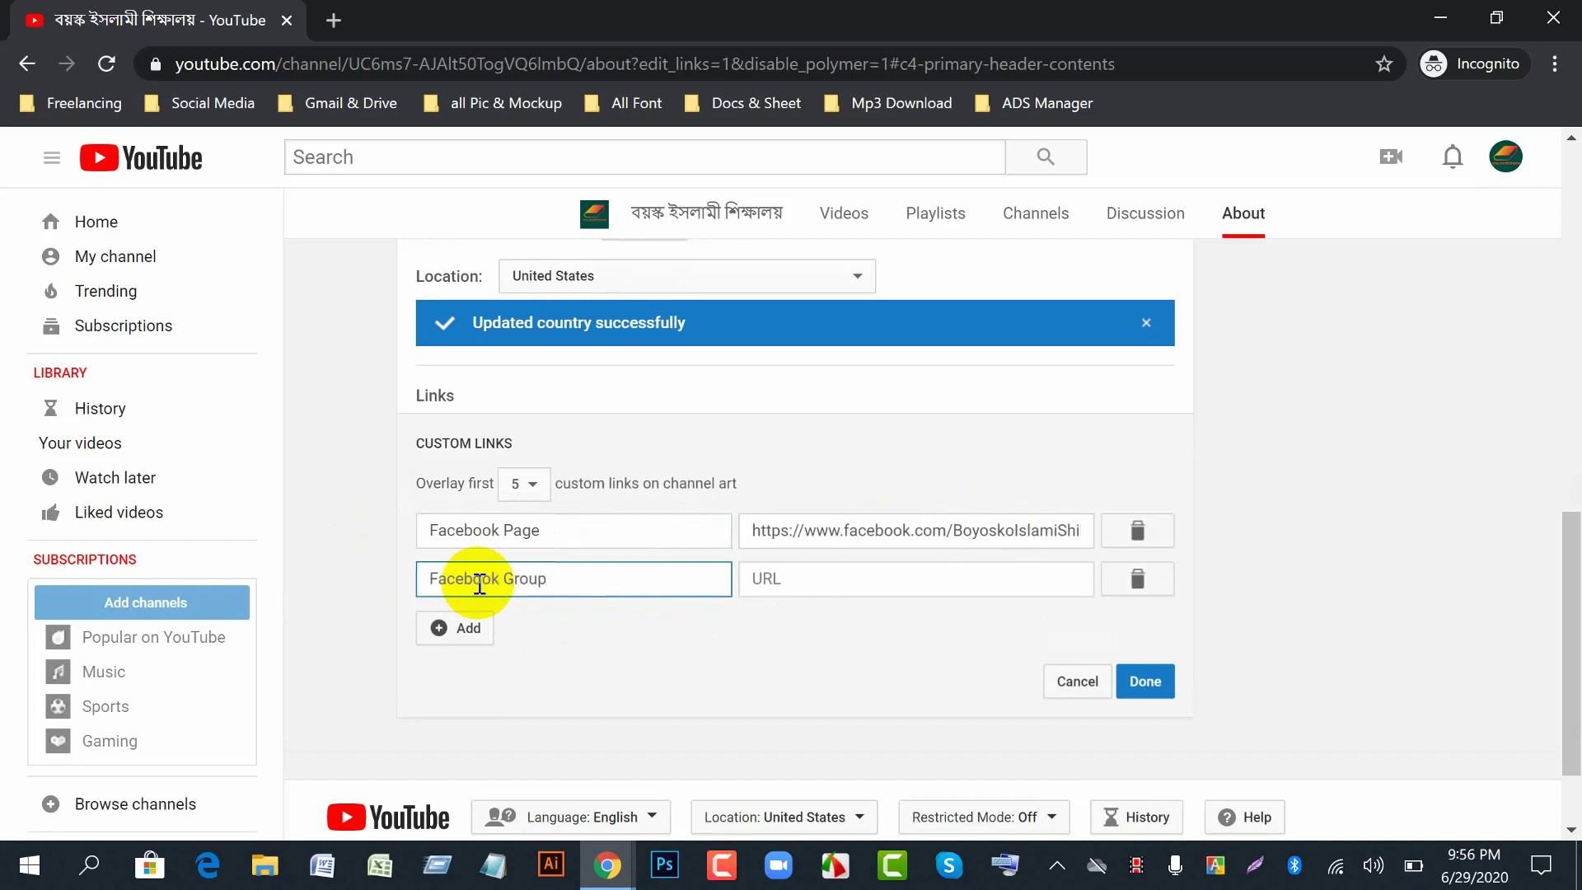
left_click(607, 866)
left_click(417, 796)
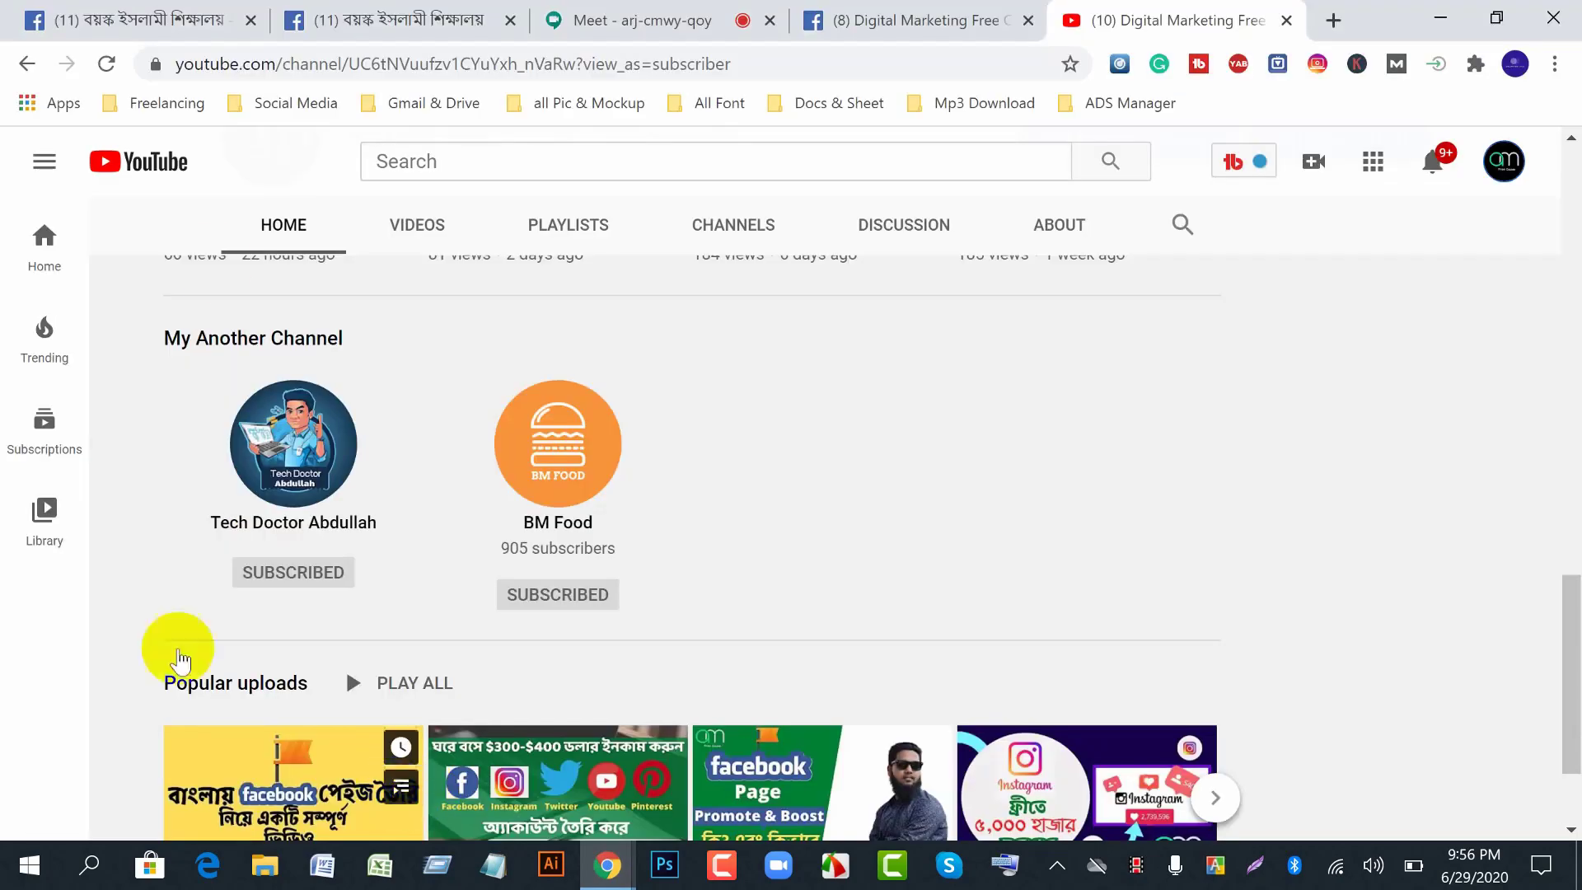
left_click(394, 23)
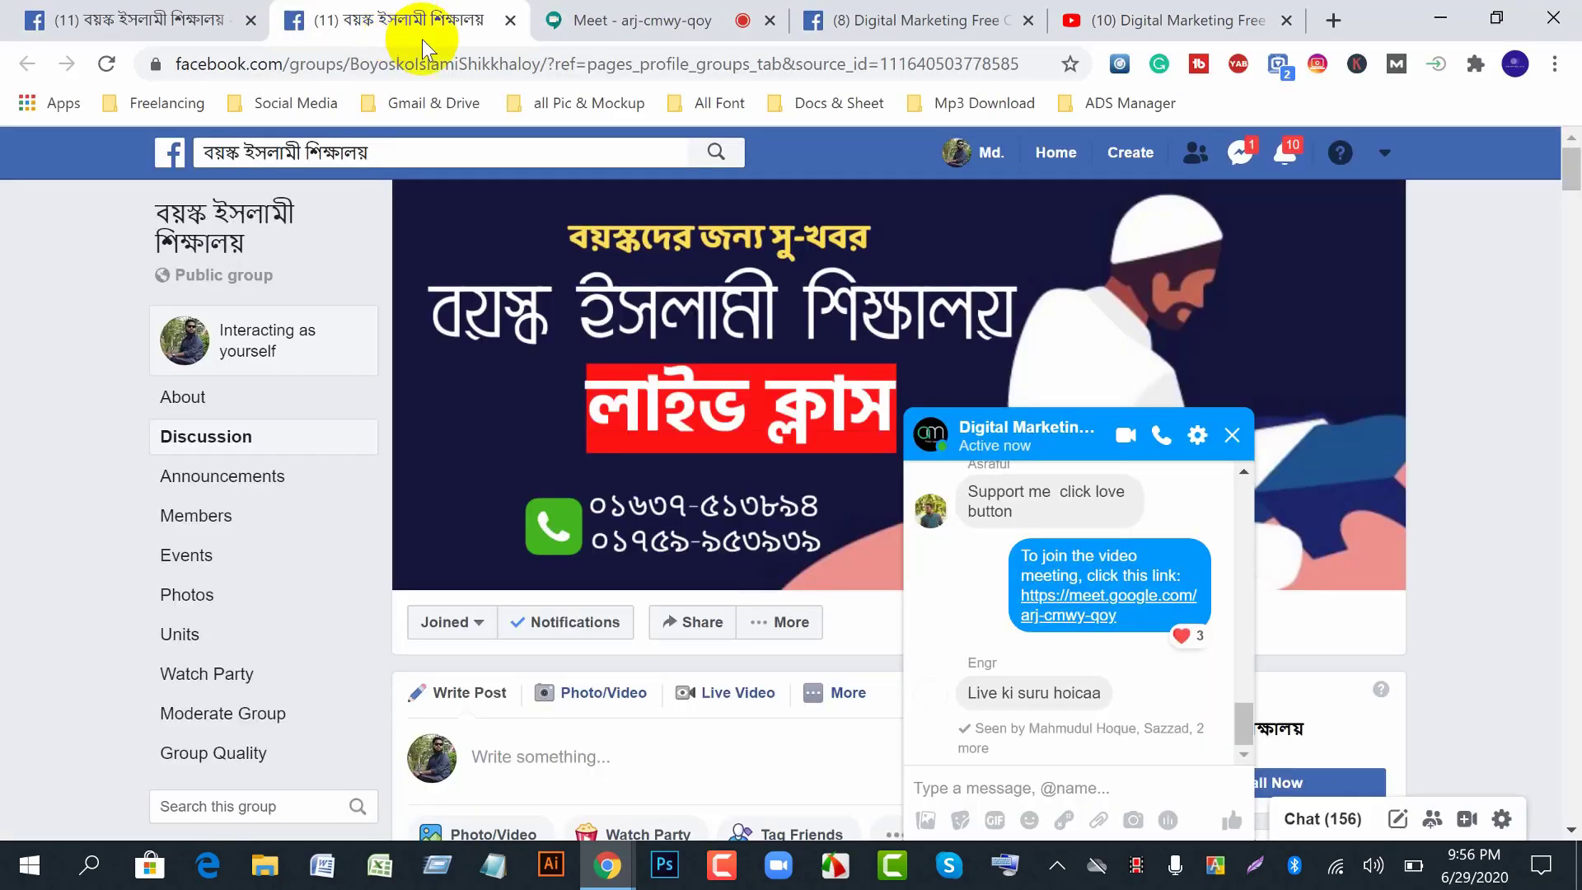
left_click_drag(547, 63, 247, 63)
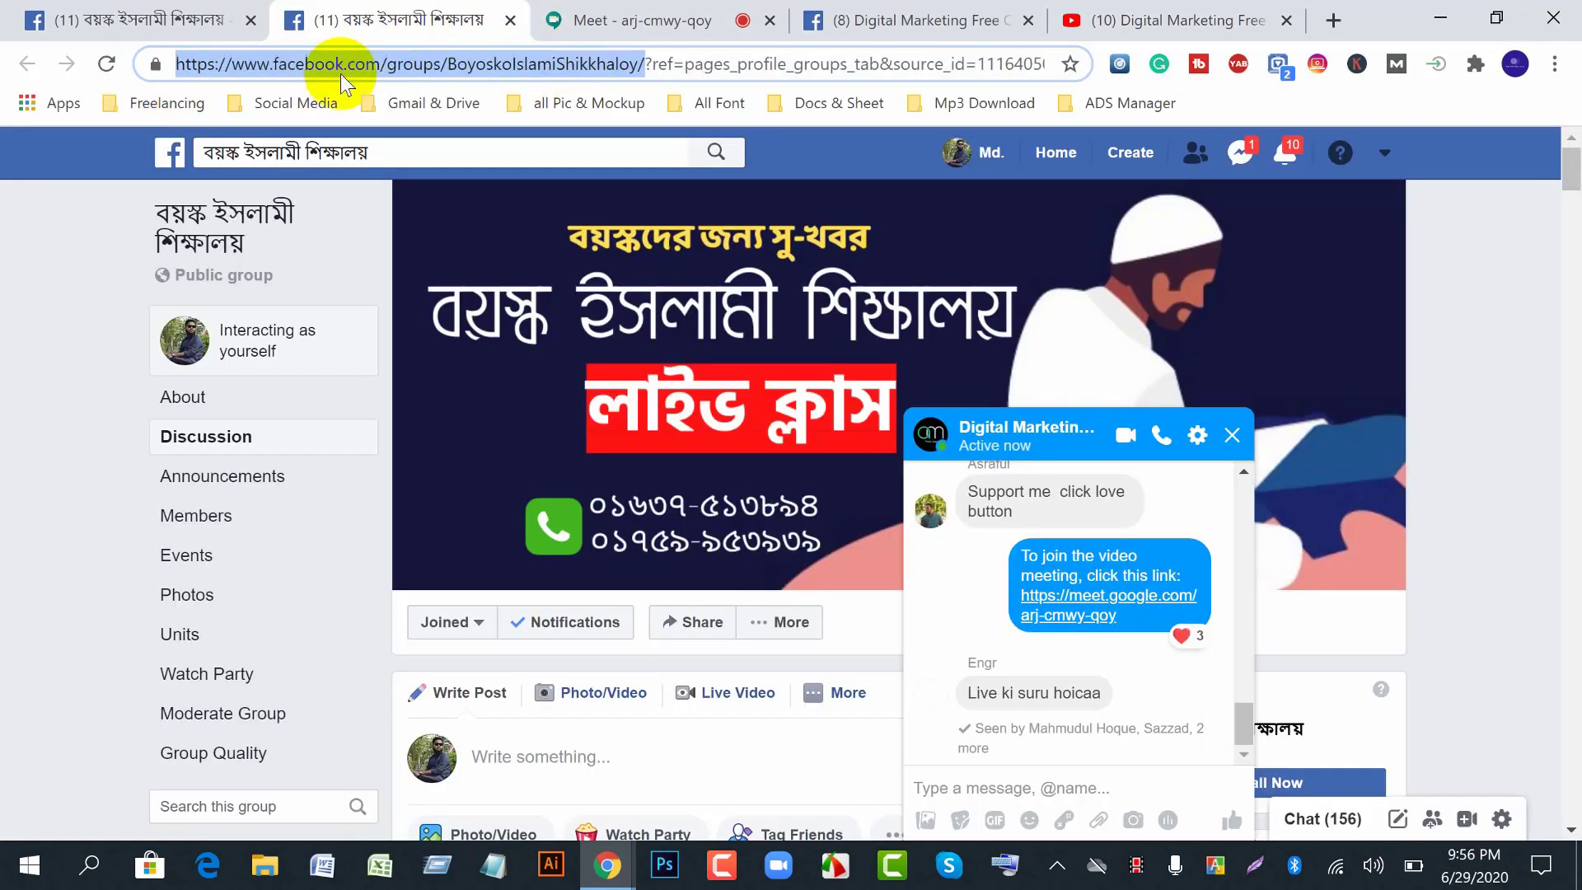
right_click(495, 66)
left_click(547, 205)
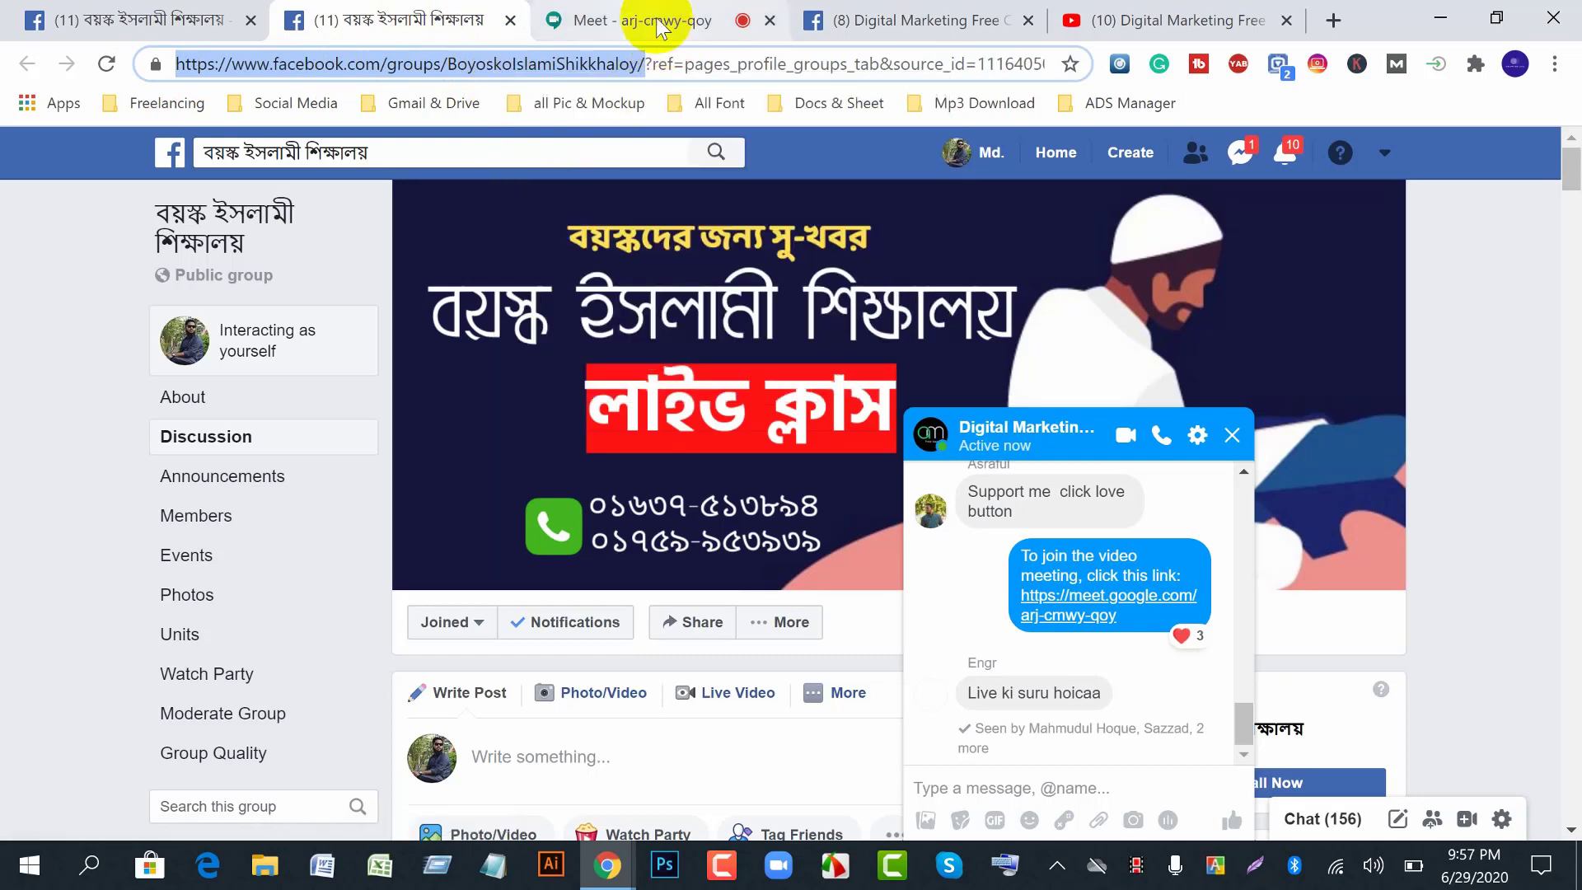
- Return to the channel's link editor and paste the copied group address as the Facebook Group link's URL
left_click(592, 22)
left_click(602, 861)
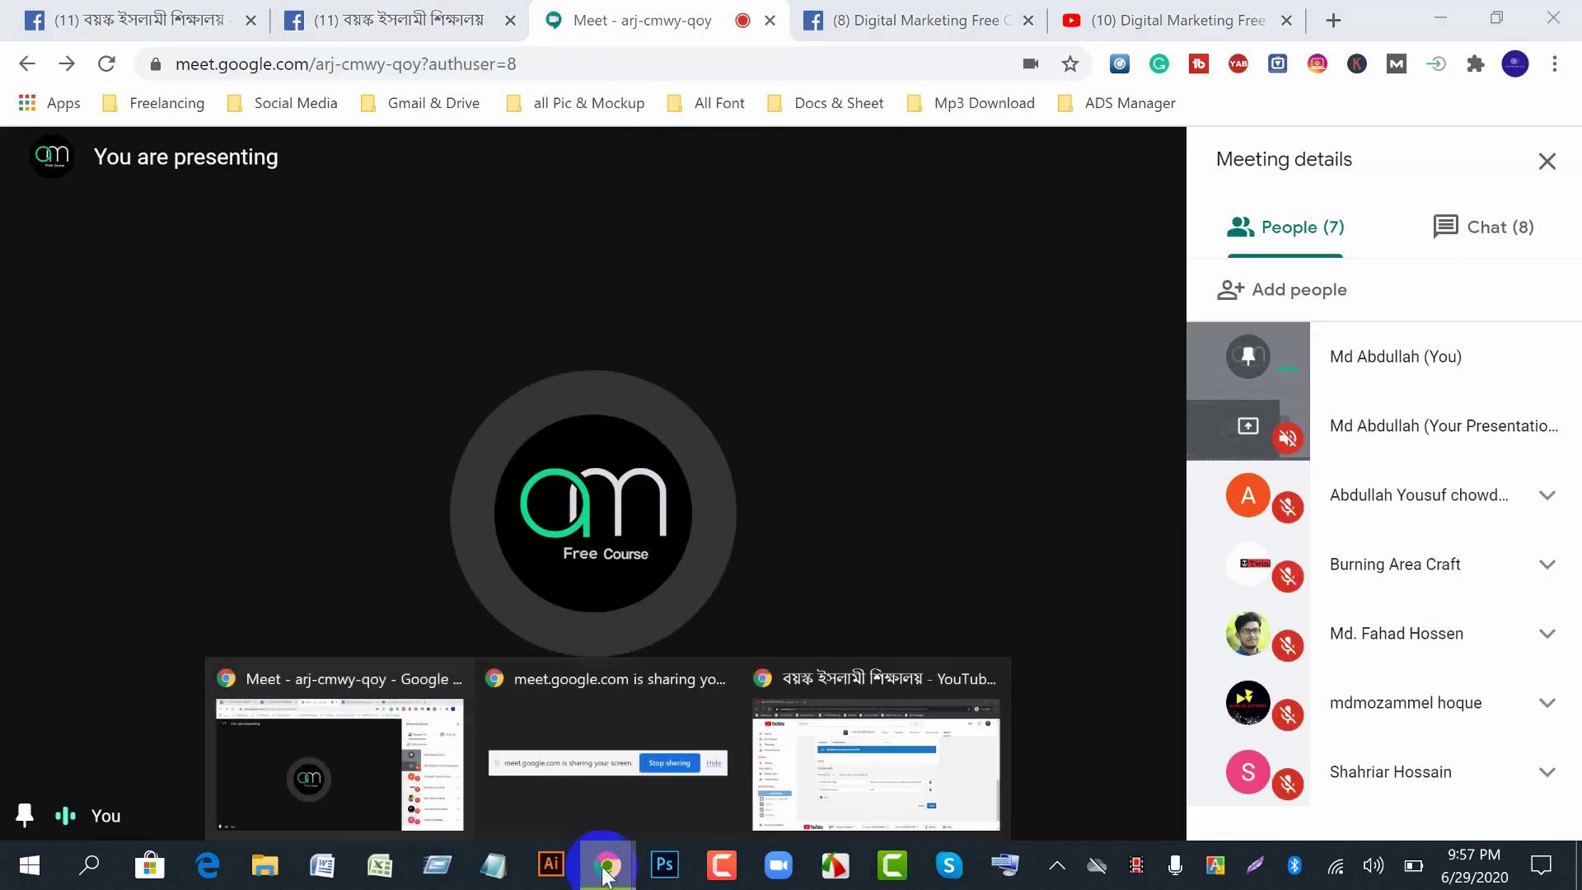
left_click(852, 765)
left_click(793, 580)
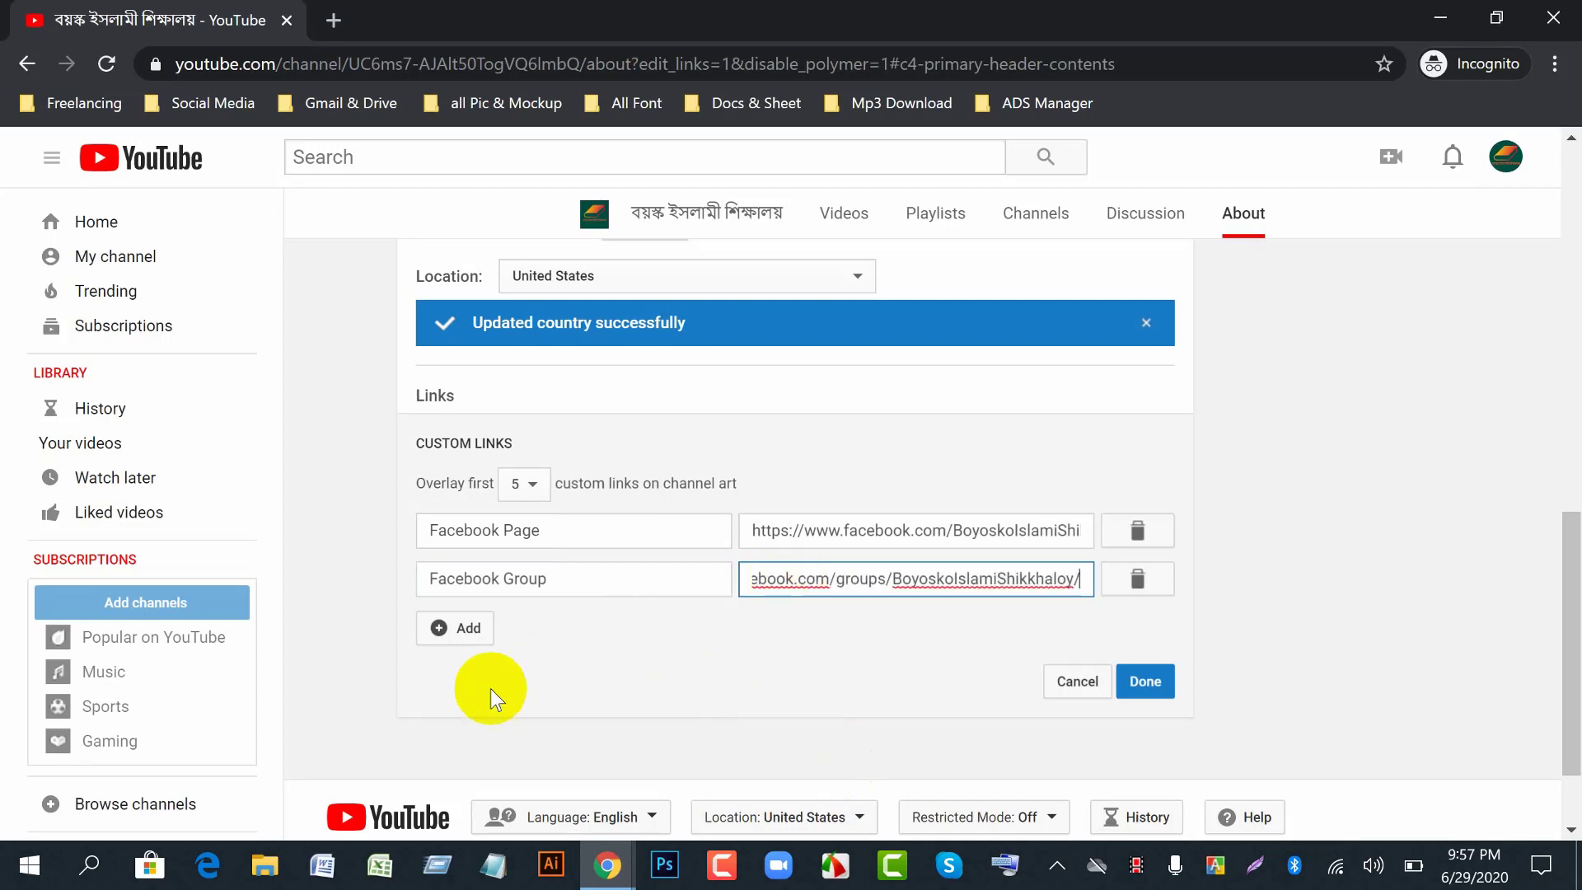
- Add a third custom link row and copy the admission form's forms.gle address from the Facebook page's post
left_click(439, 628)
left_click(481, 628)
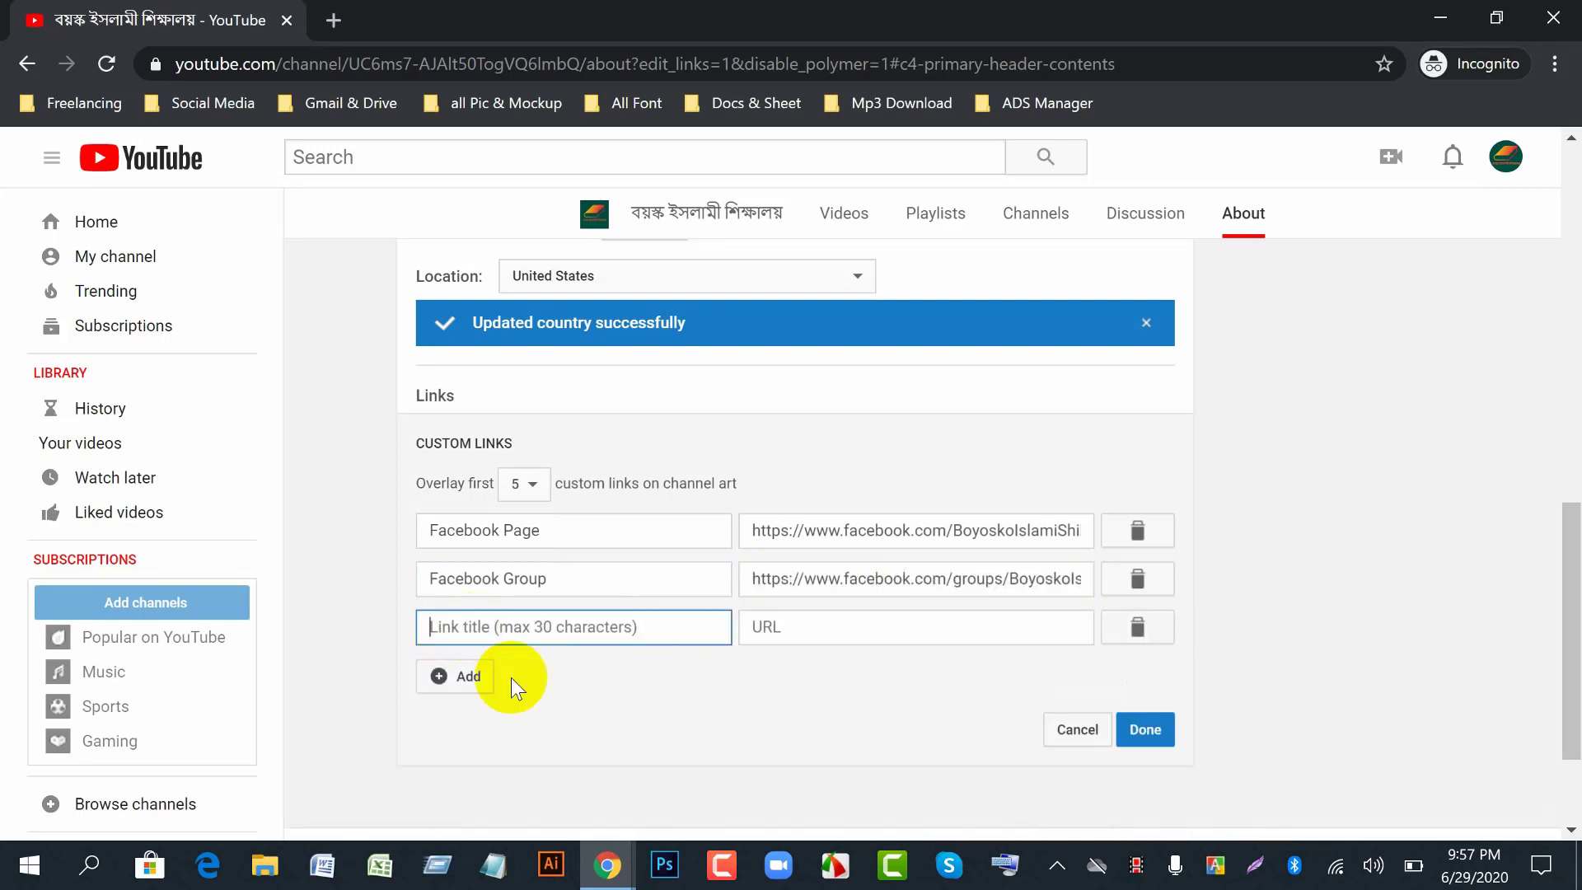
mouse_move(601, 857)
left_click(359, 792)
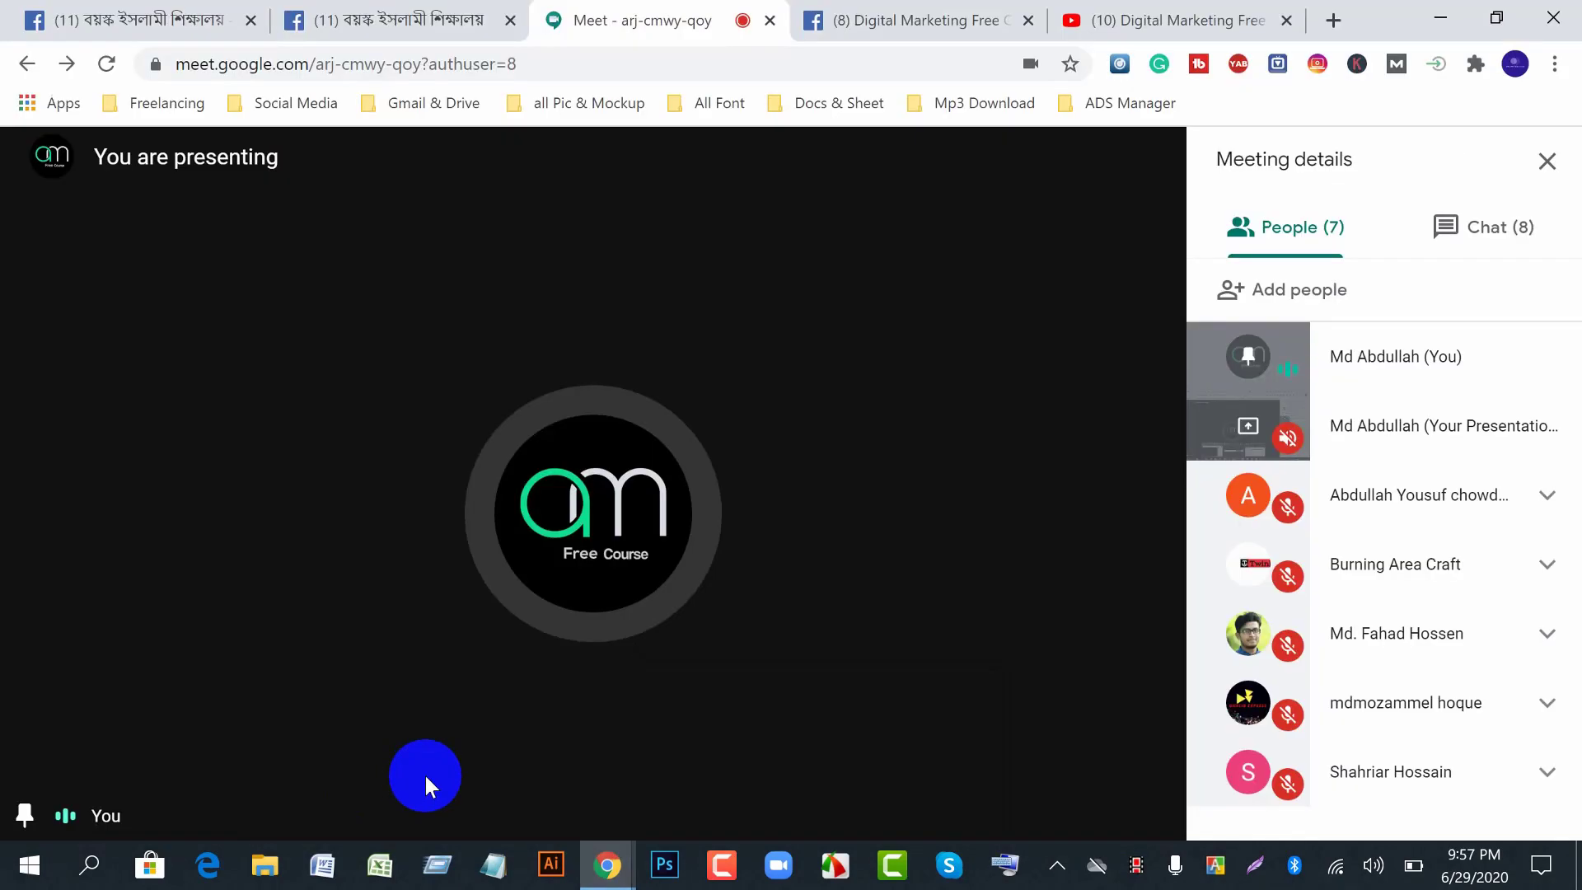
left_click(116, 21)
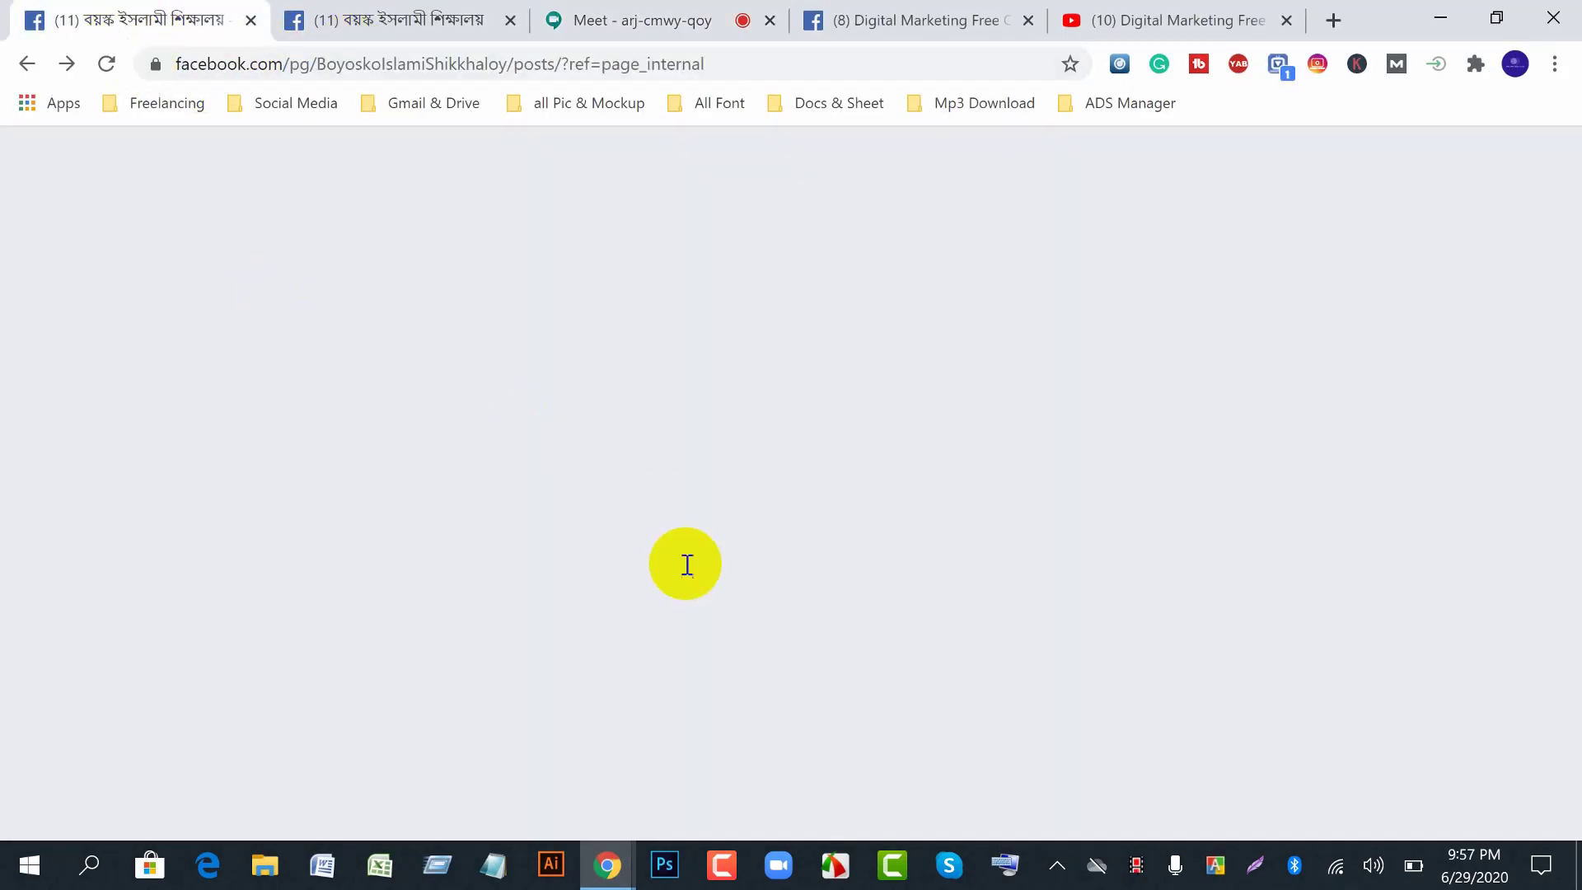
scroll(659, 684, "down", 2)
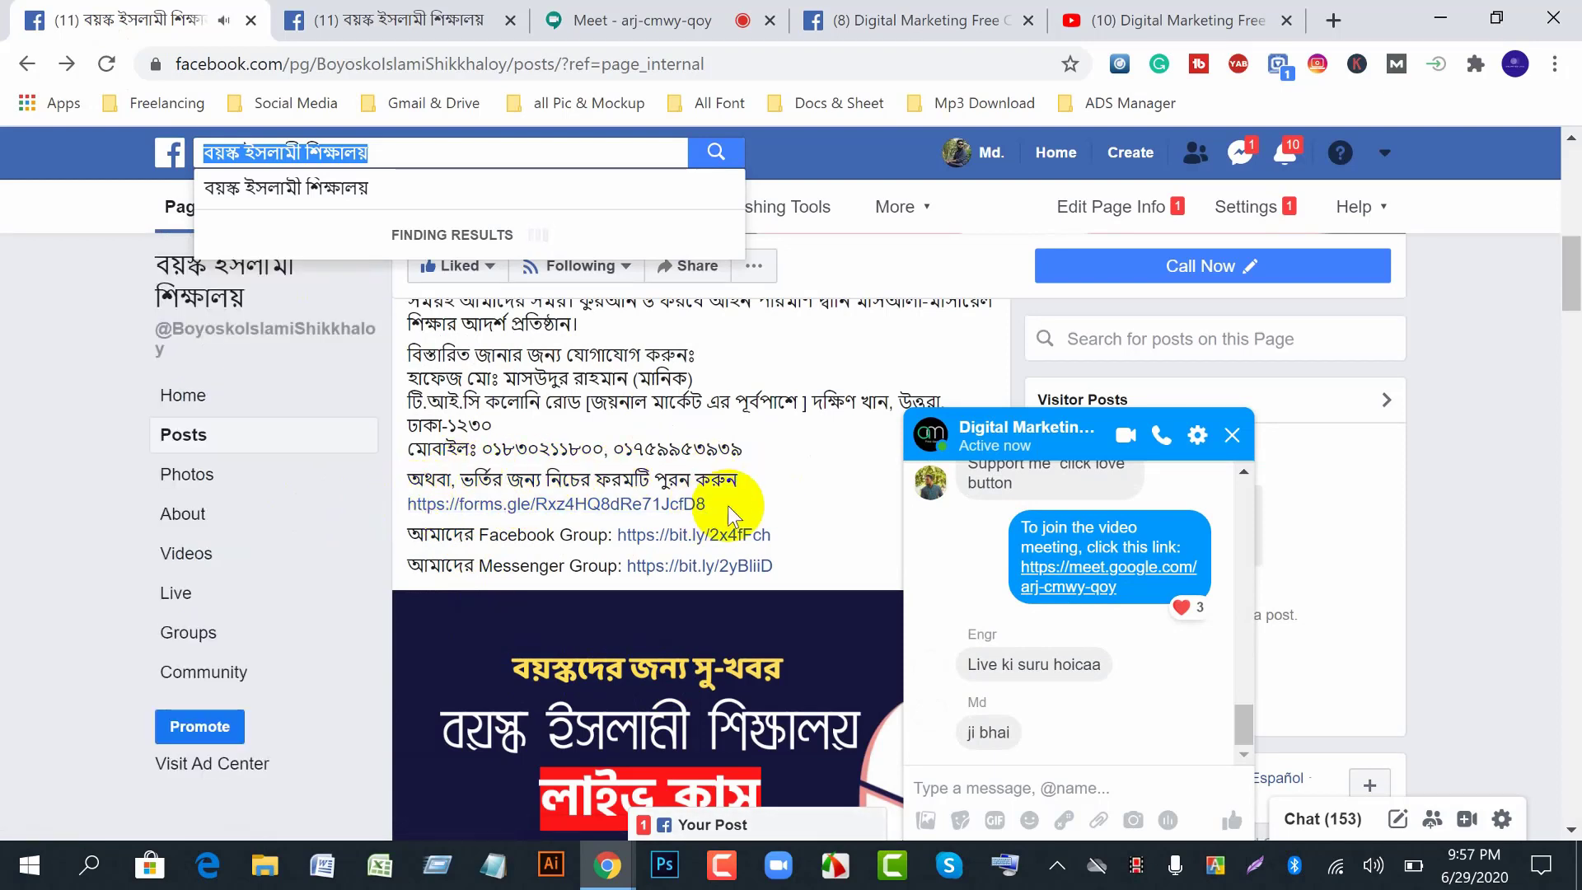
left_click_drag(704, 505, 411, 505)
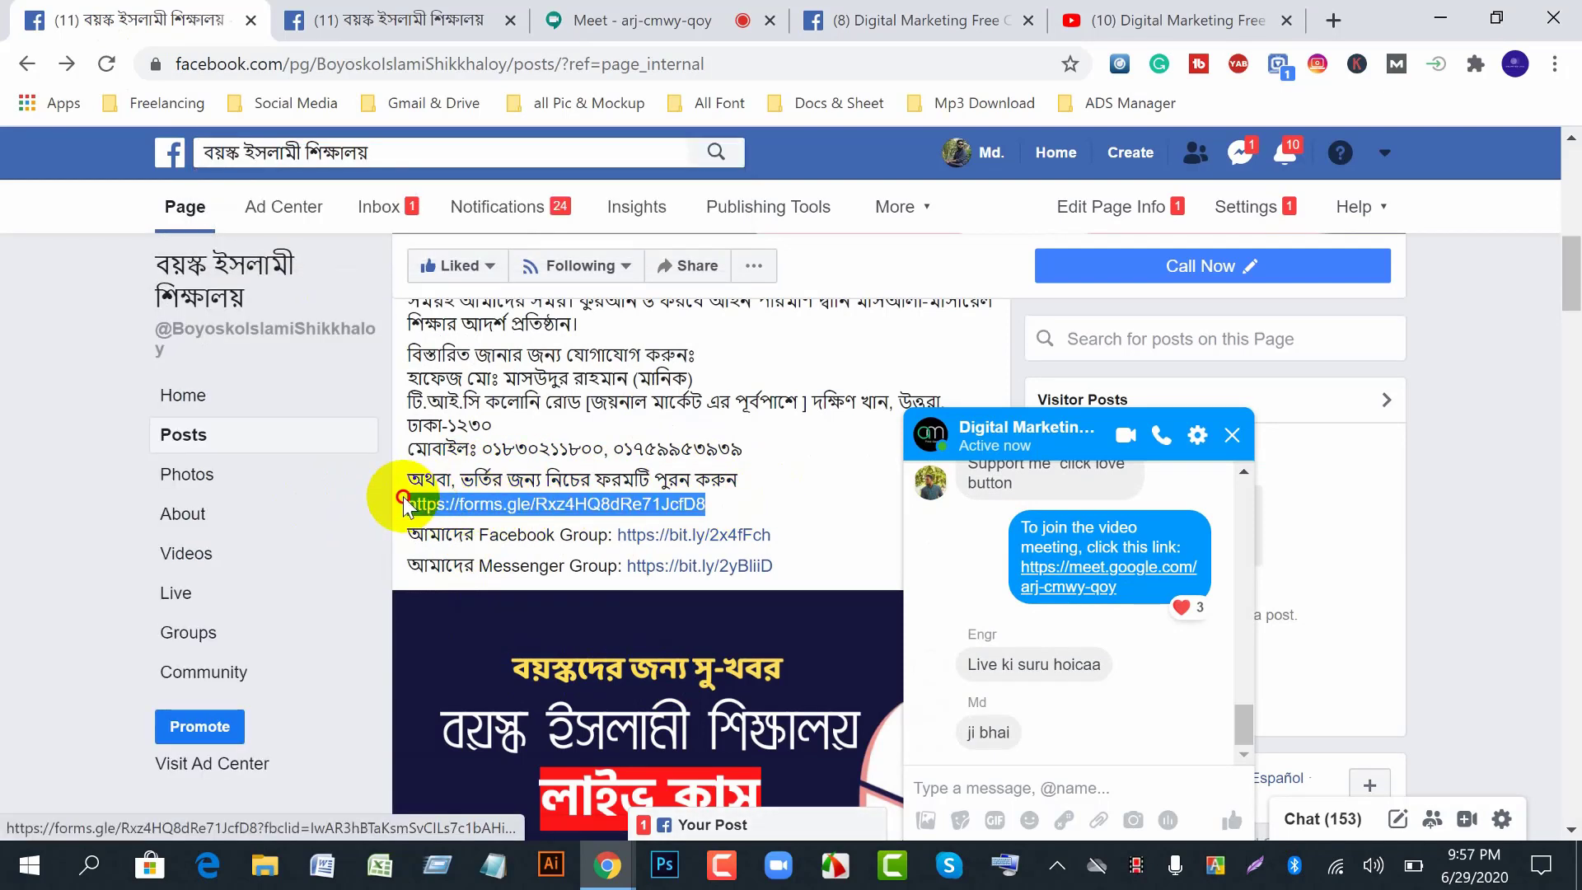
right_click(443, 507)
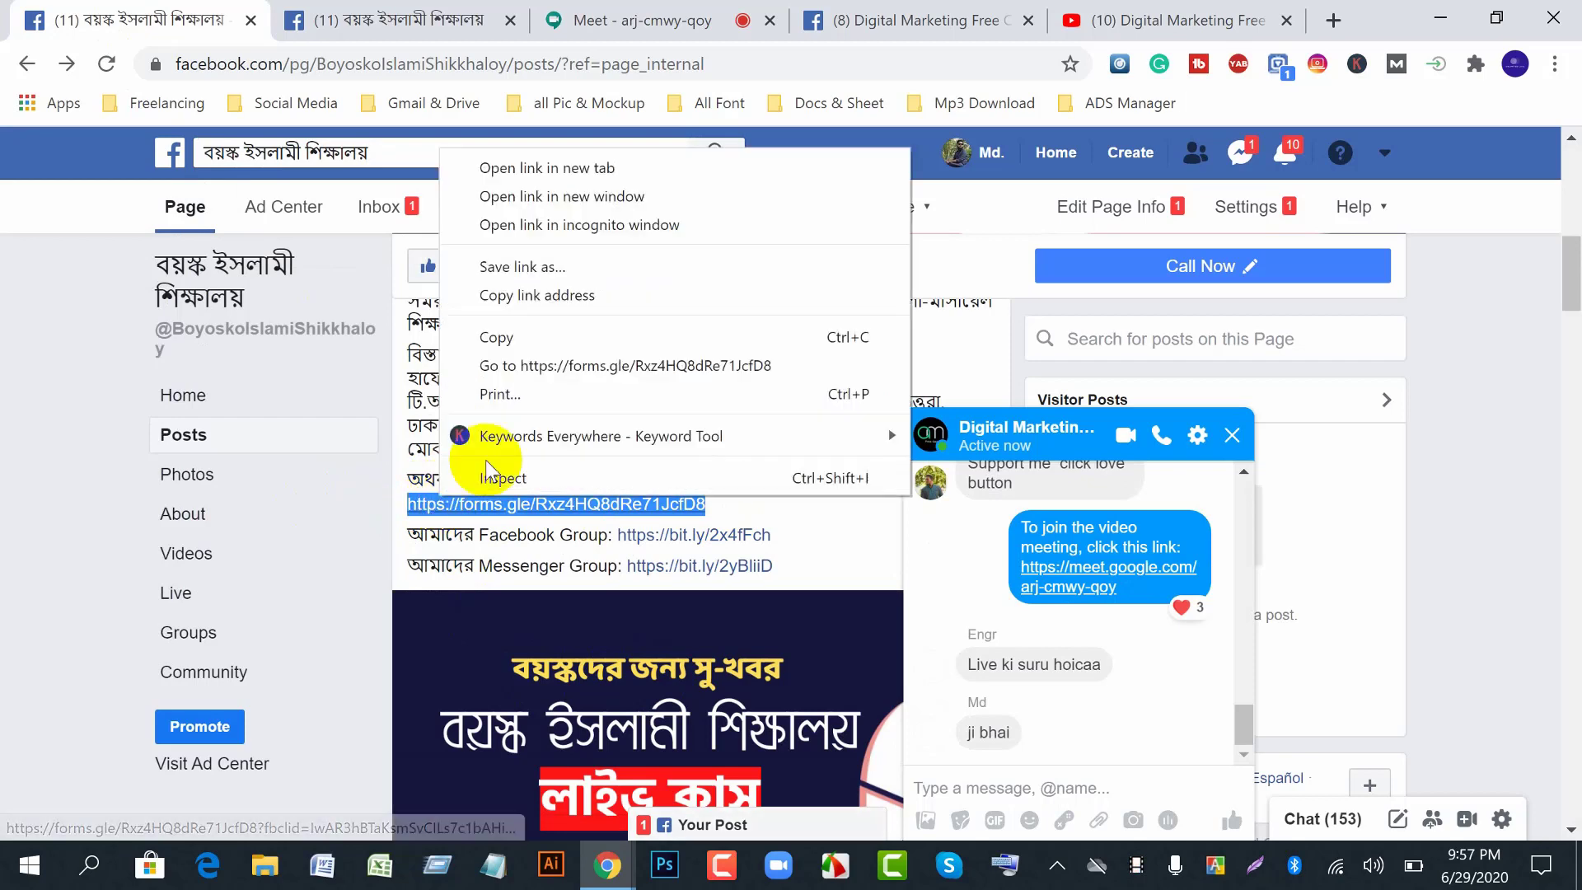
left_click(505, 353)
mouse_move(607, 865)
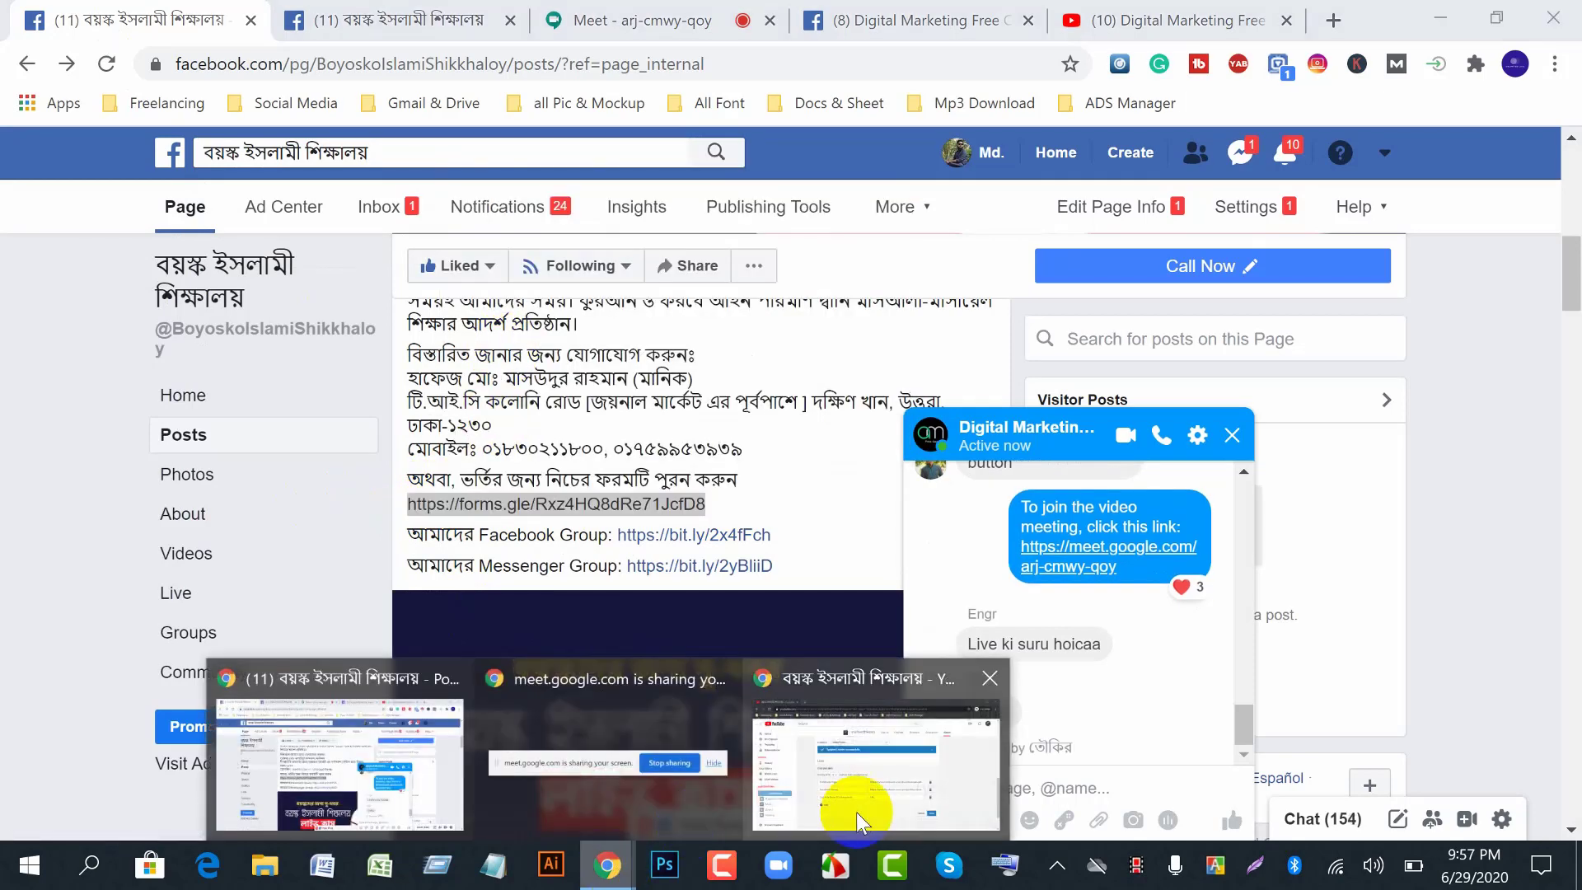
left_click(862, 809)
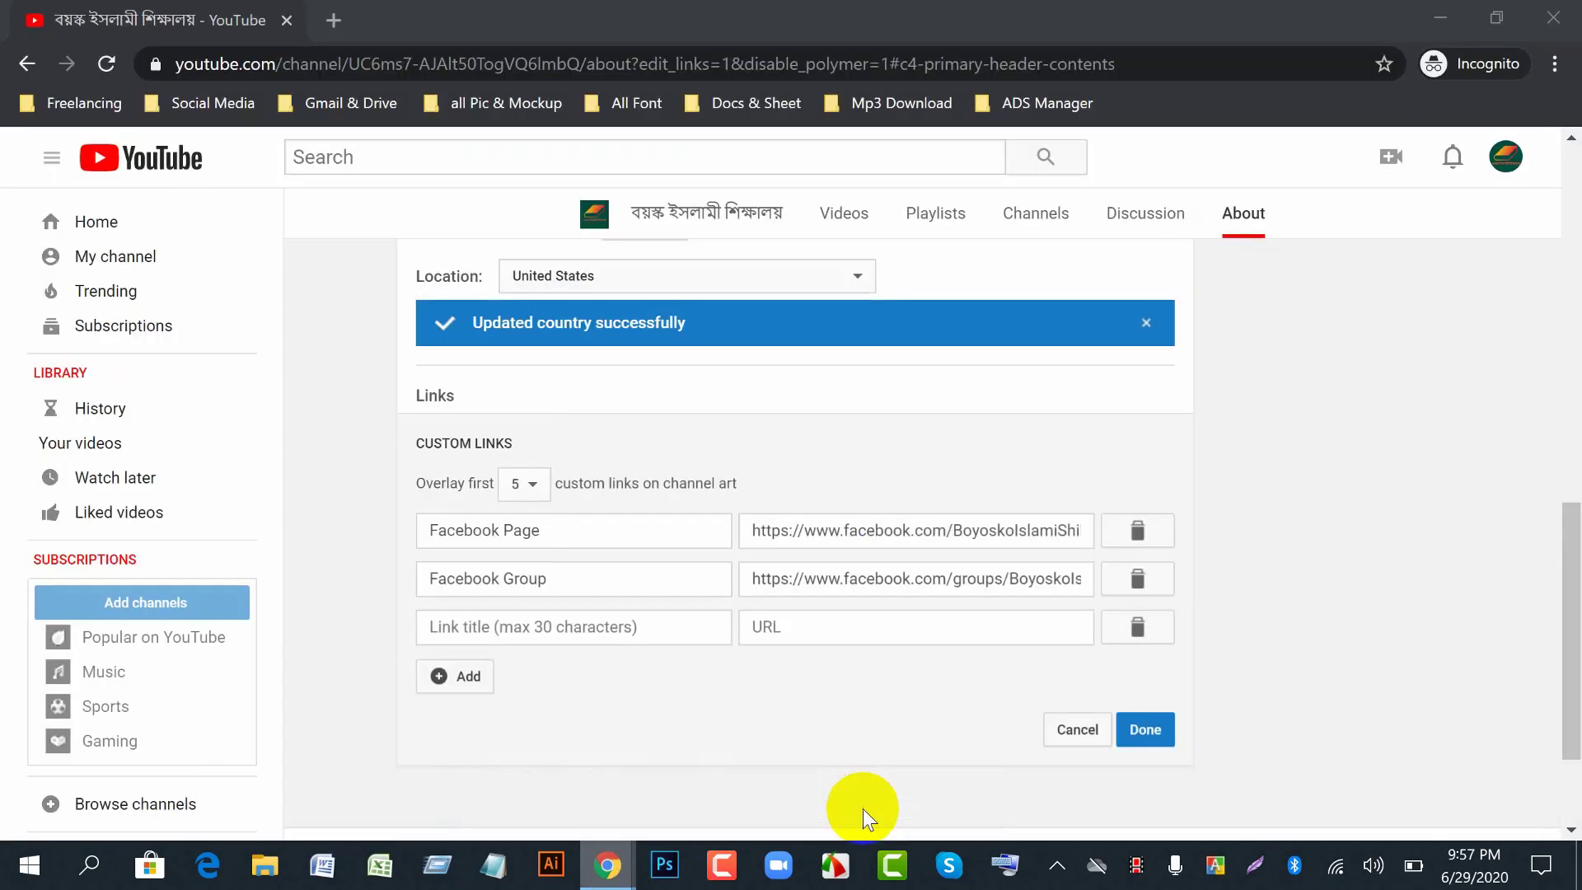
left_click(811, 631)
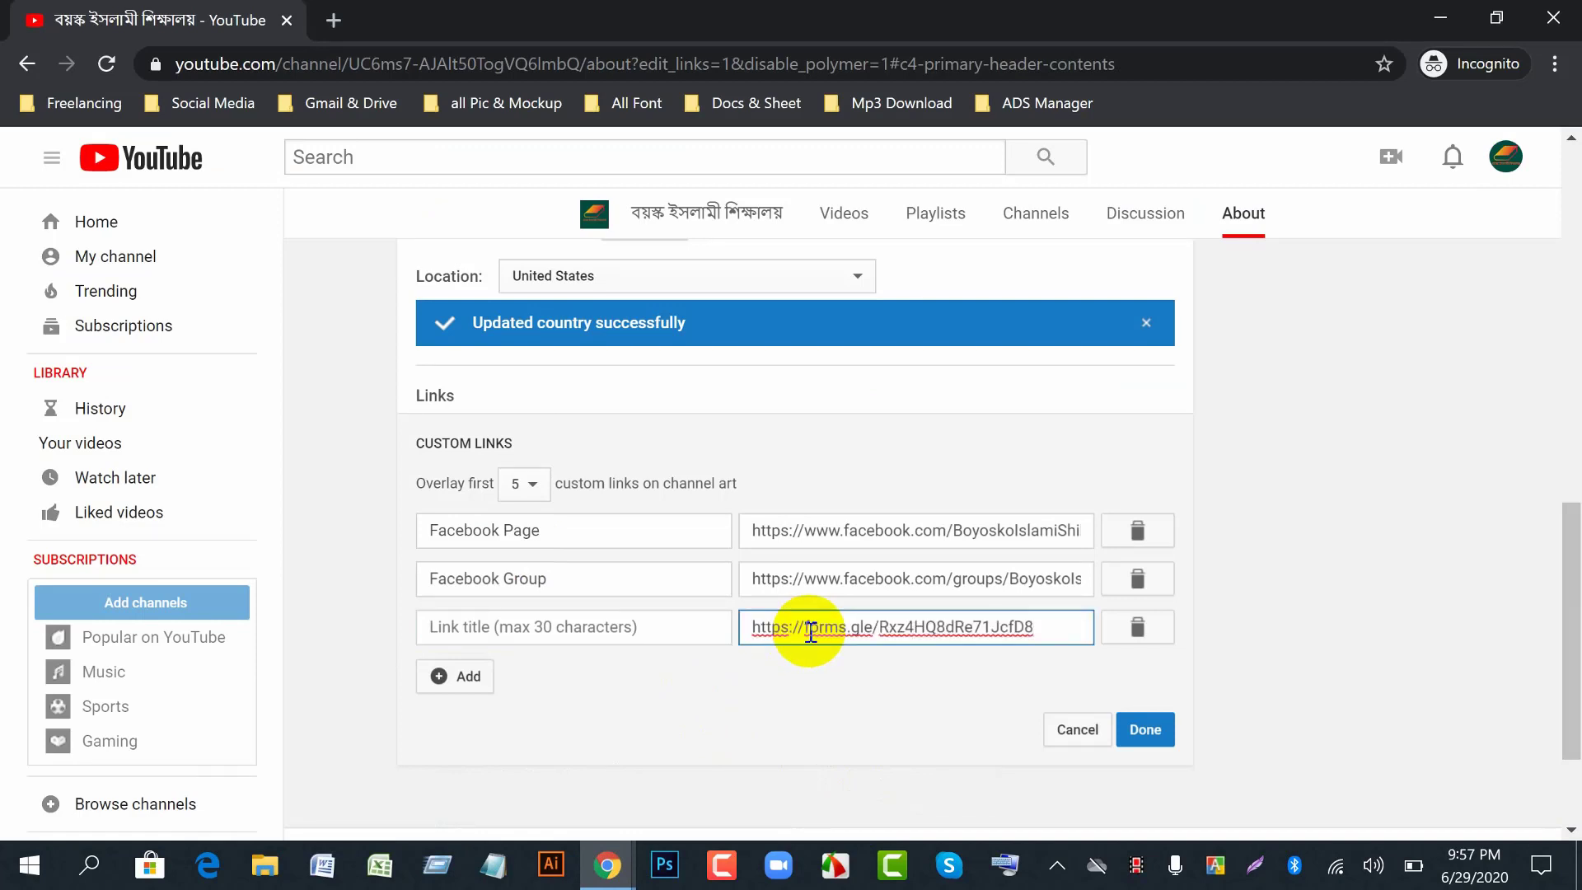
left_click(546, 627)
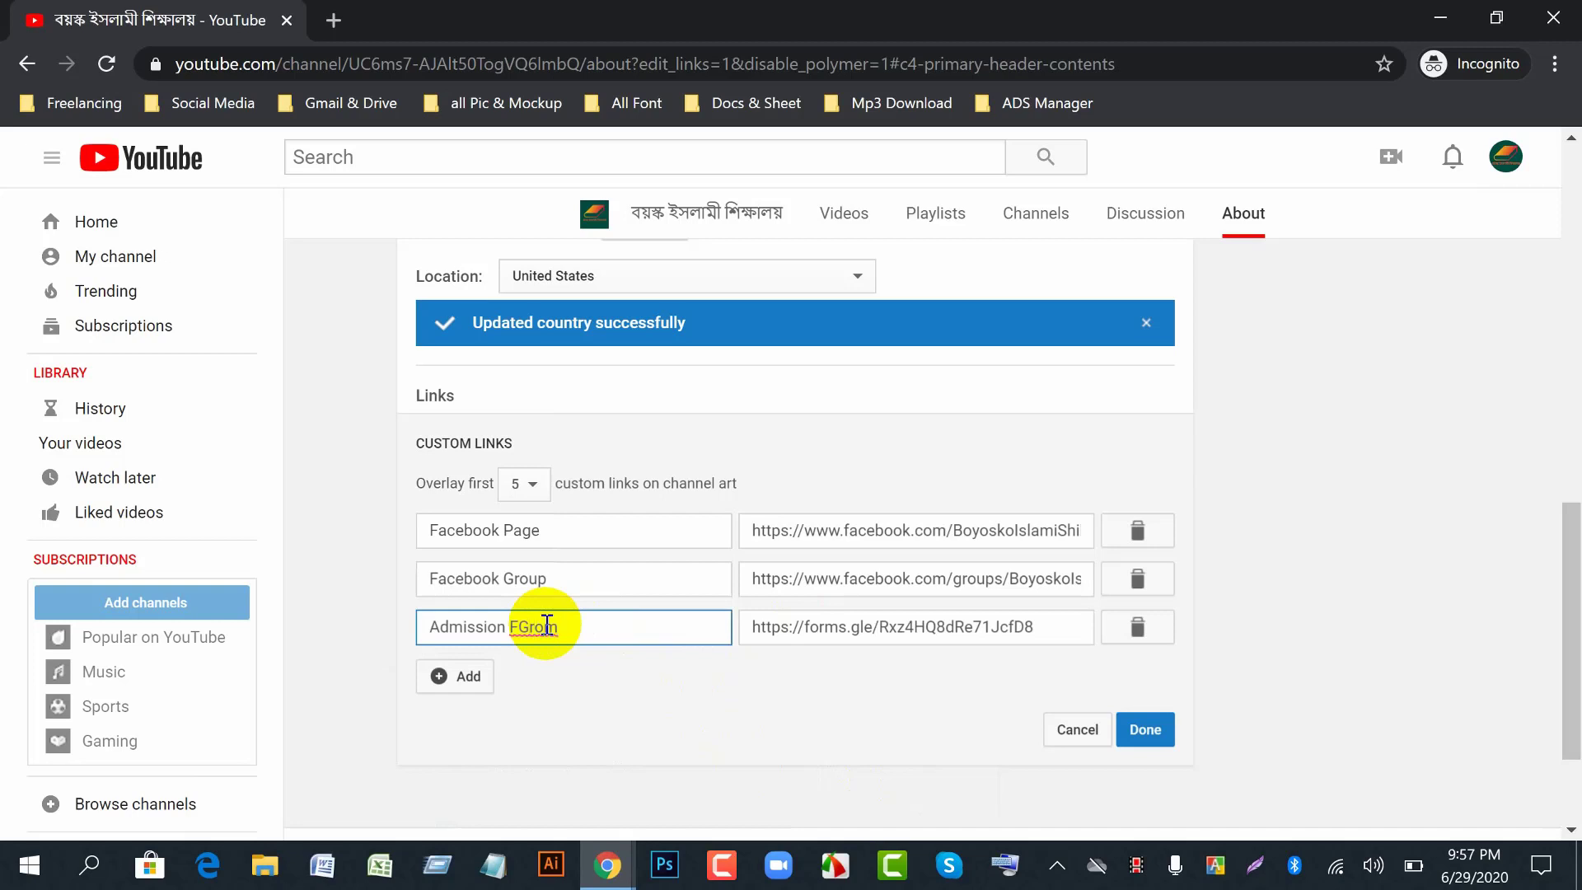
- Add a fourth custom link row and copy the Messenger group's bit.ly address from the Facebook page's post
left_click(446, 680)
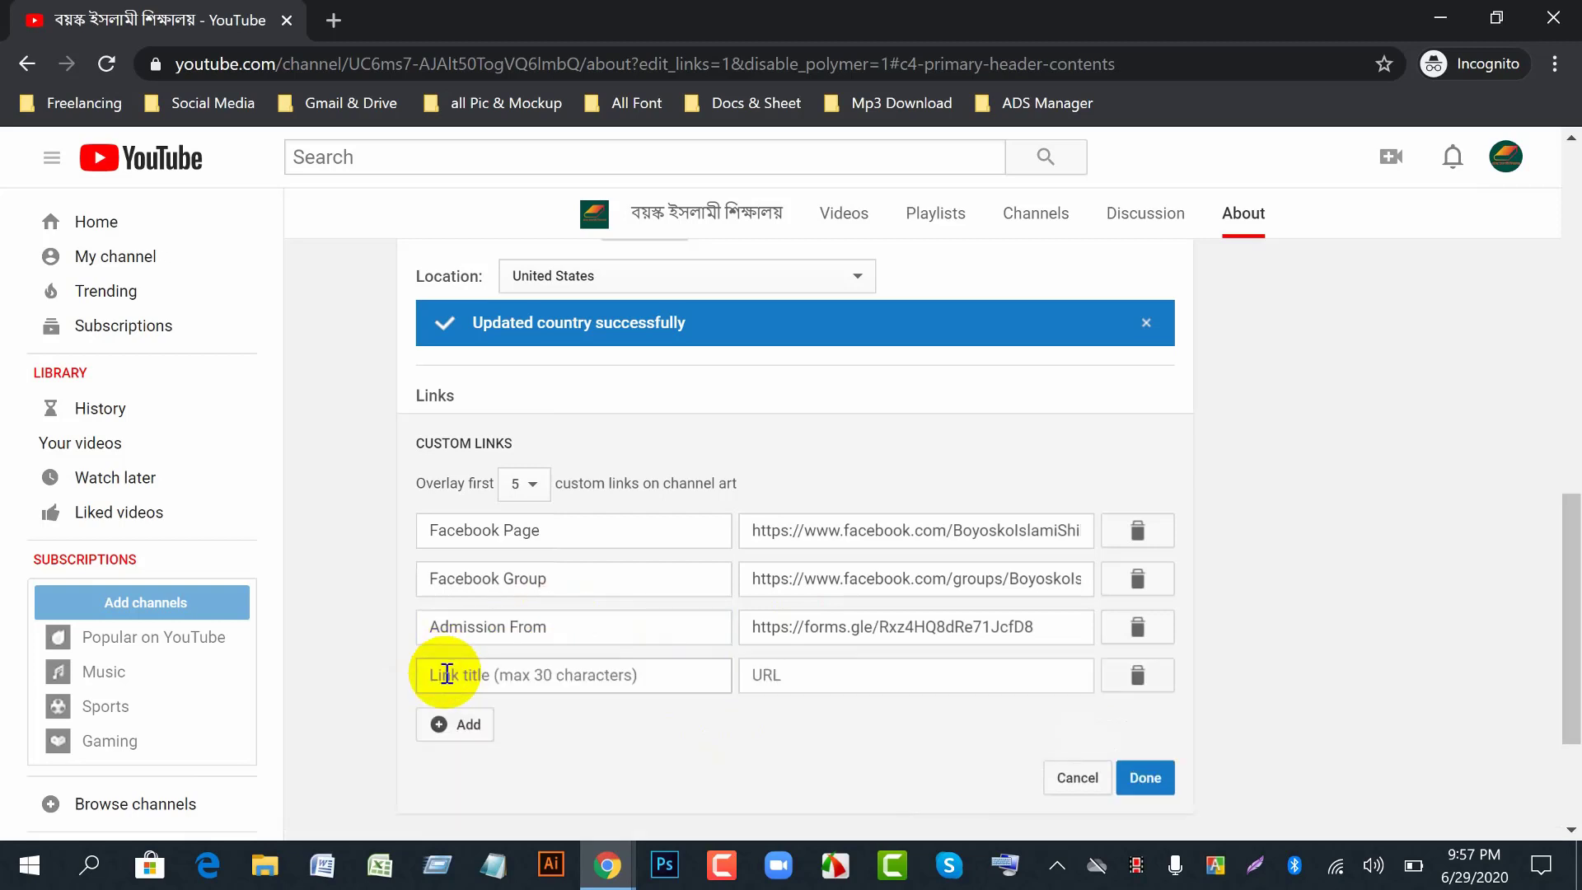
left_click(606, 873)
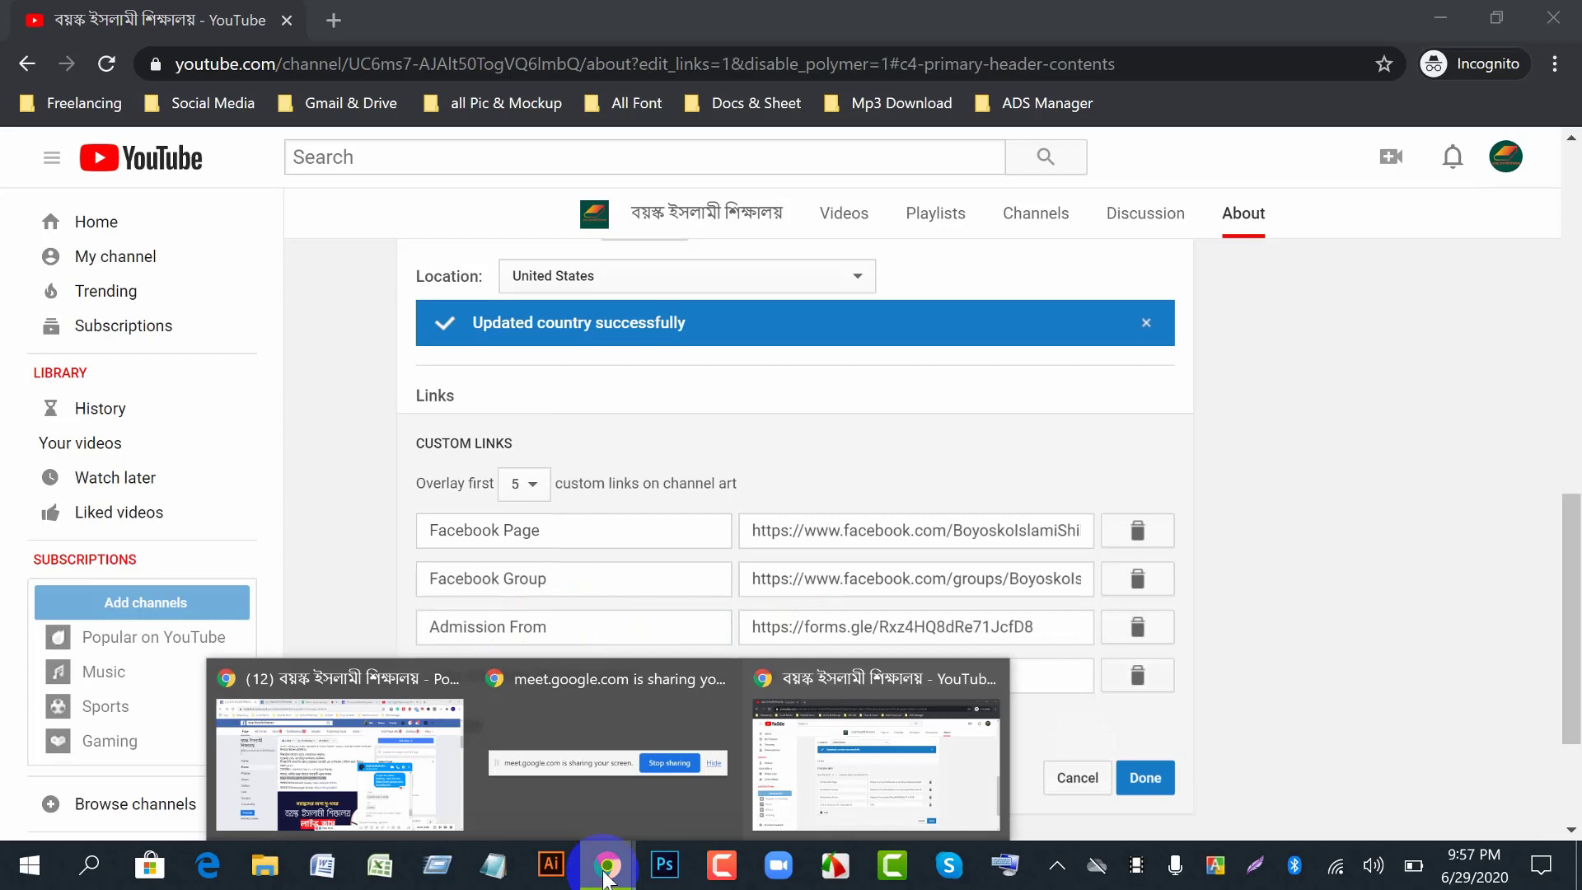
left_click(406, 759)
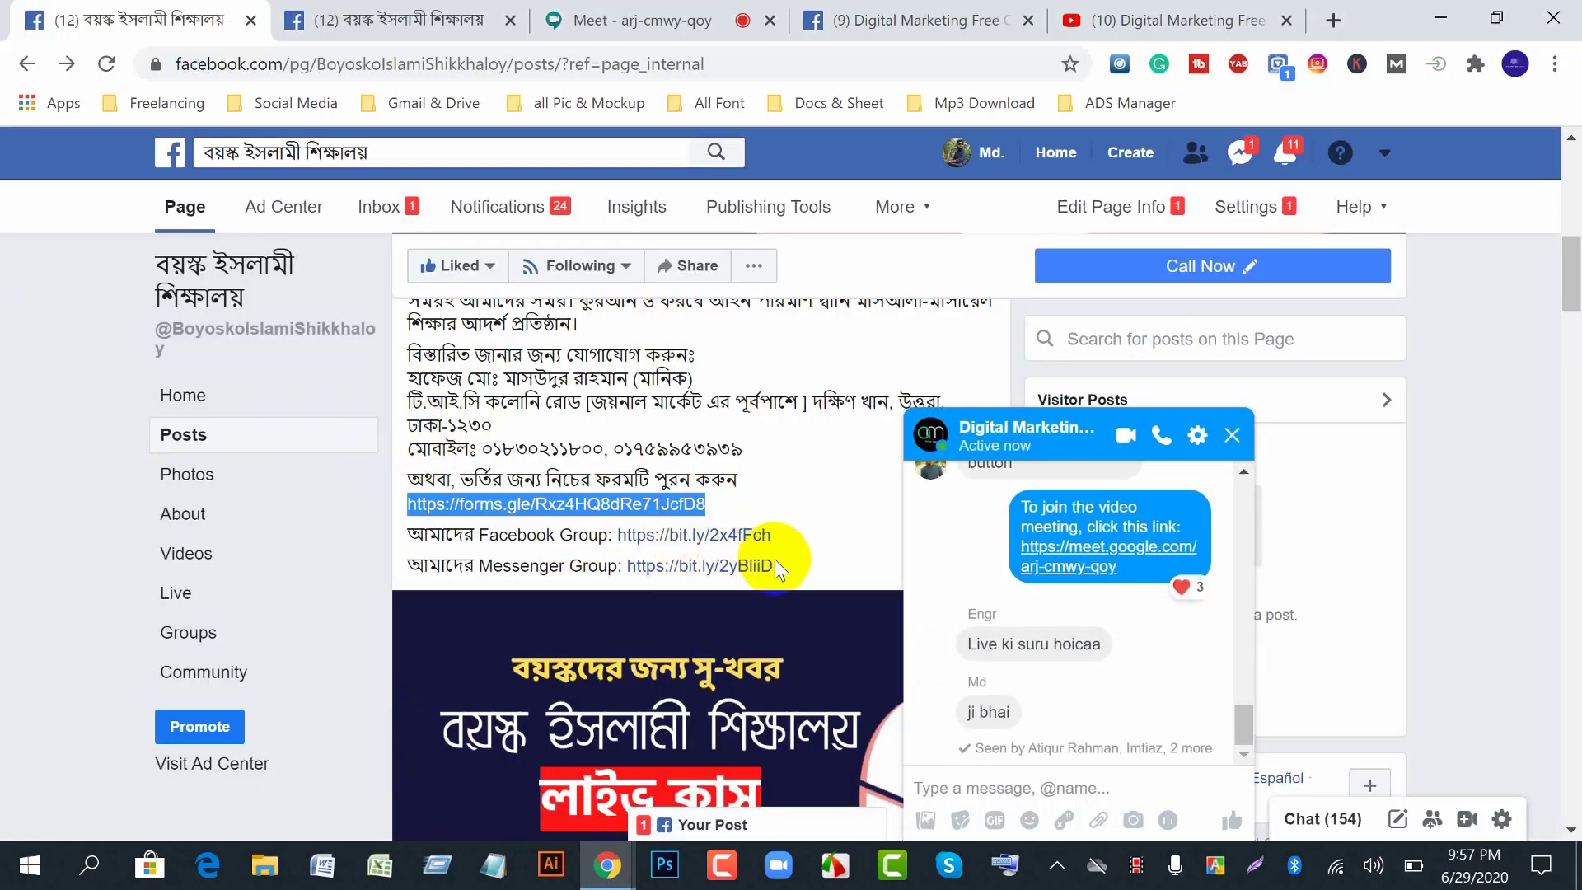
left_click_drag(779, 568, 630, 568)
right_click(631, 568)
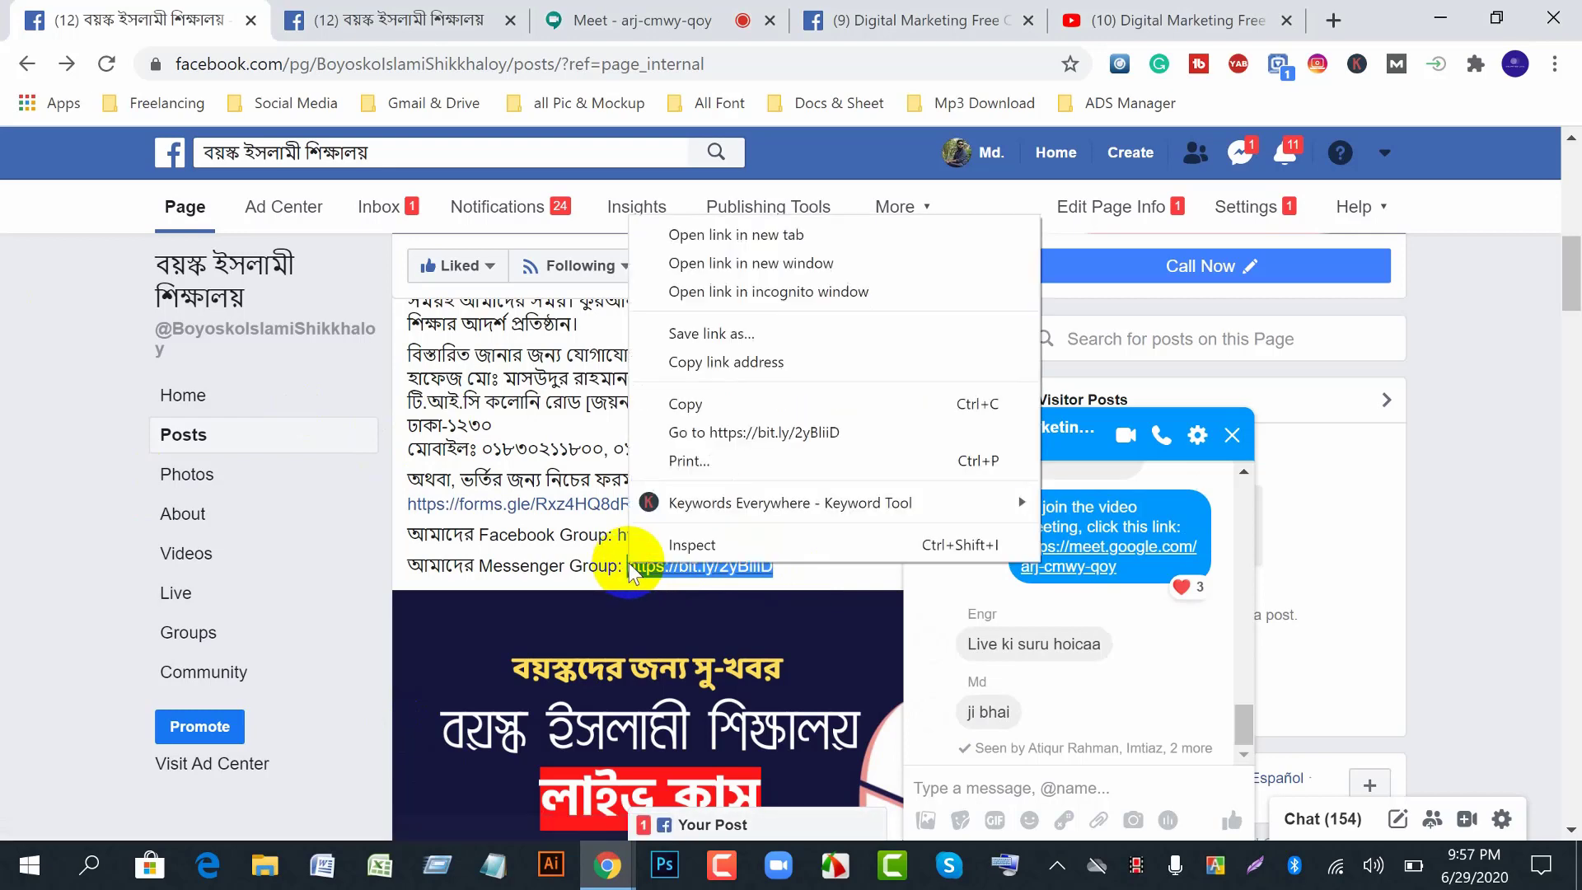
left_click(671, 402)
mouse_move(607, 865)
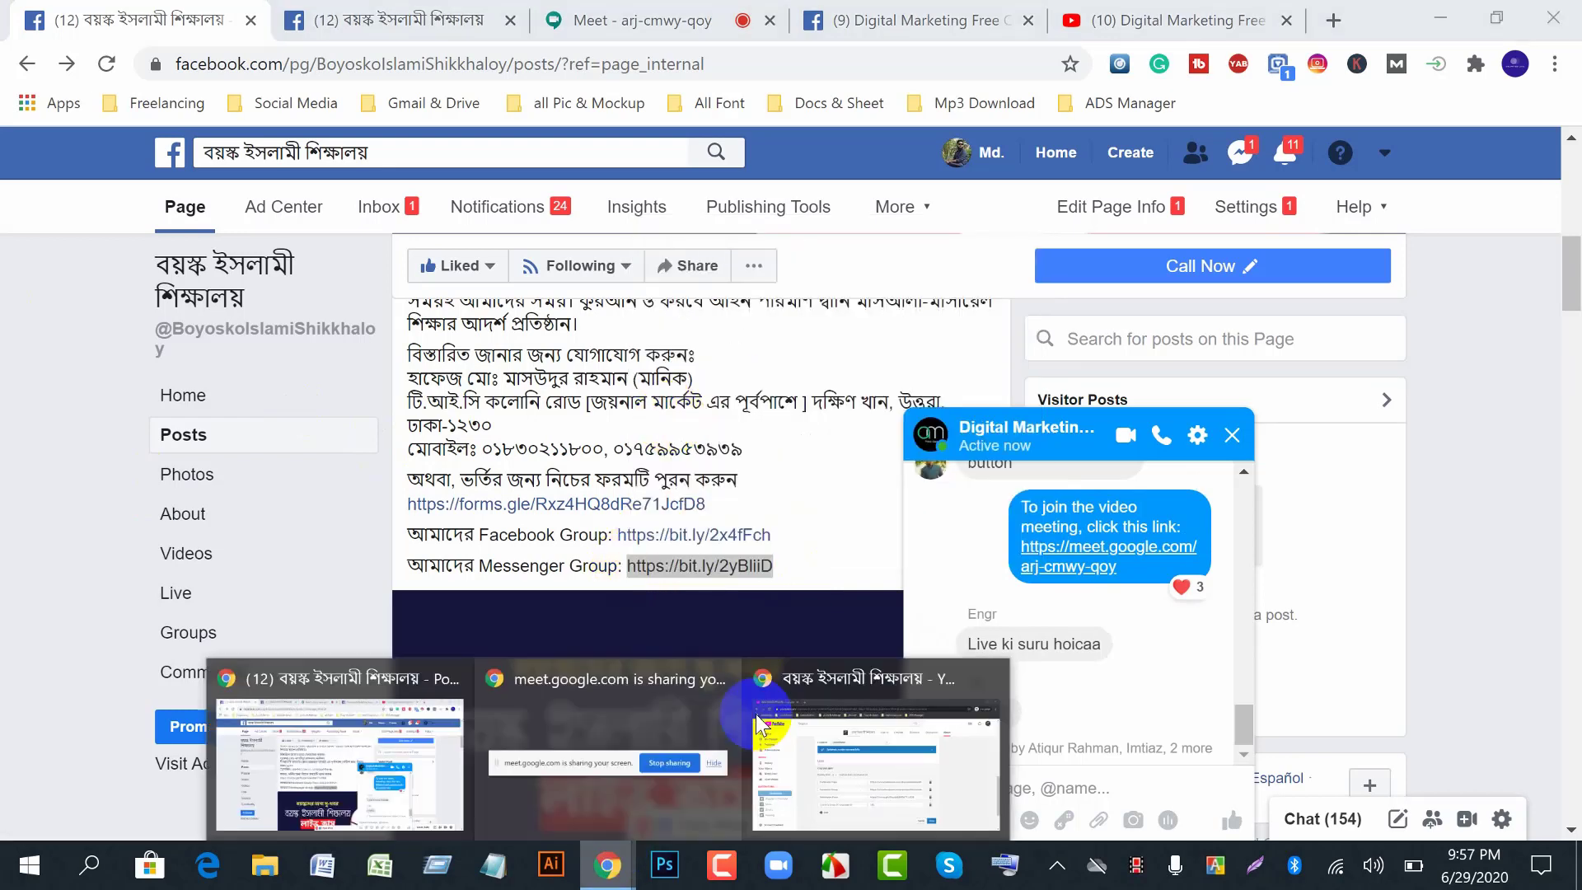
left_click(875, 731)
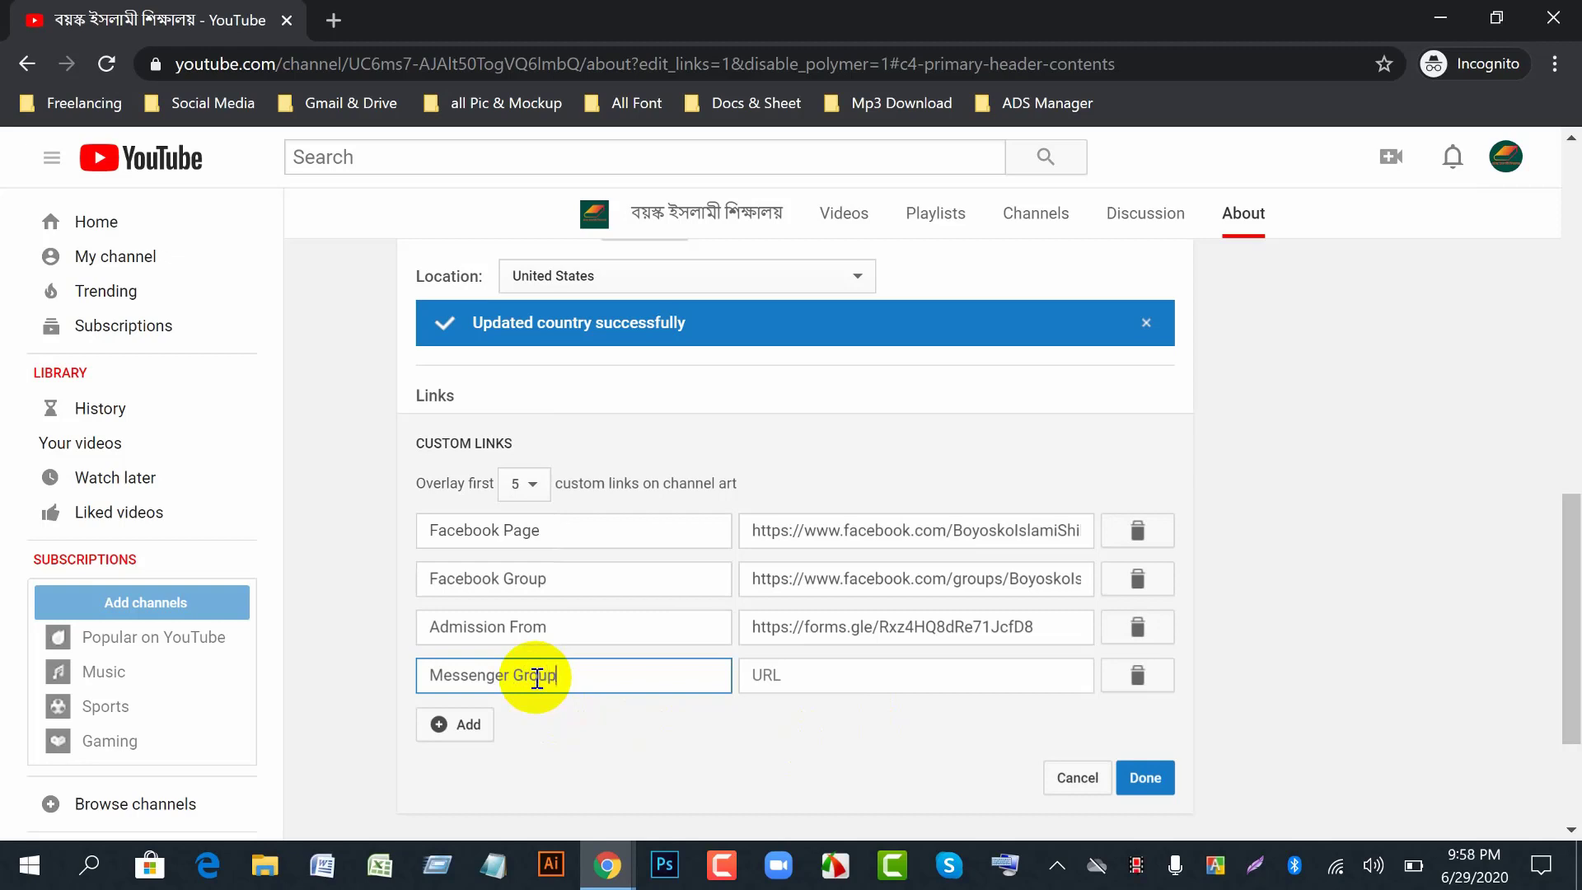
left_click(782, 679)
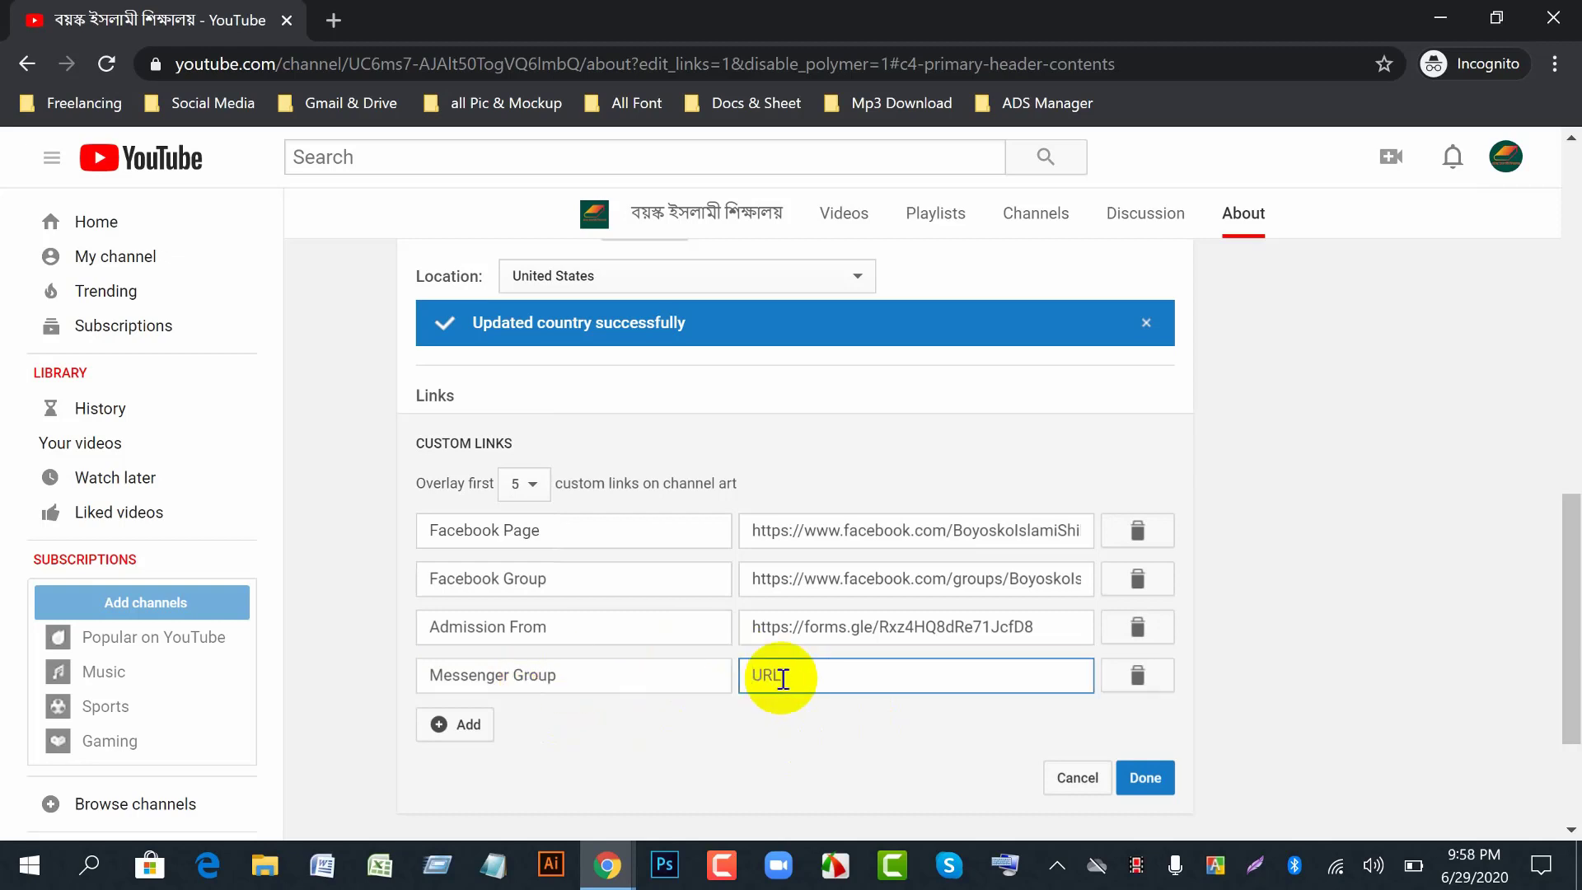
left_click(1144, 779)
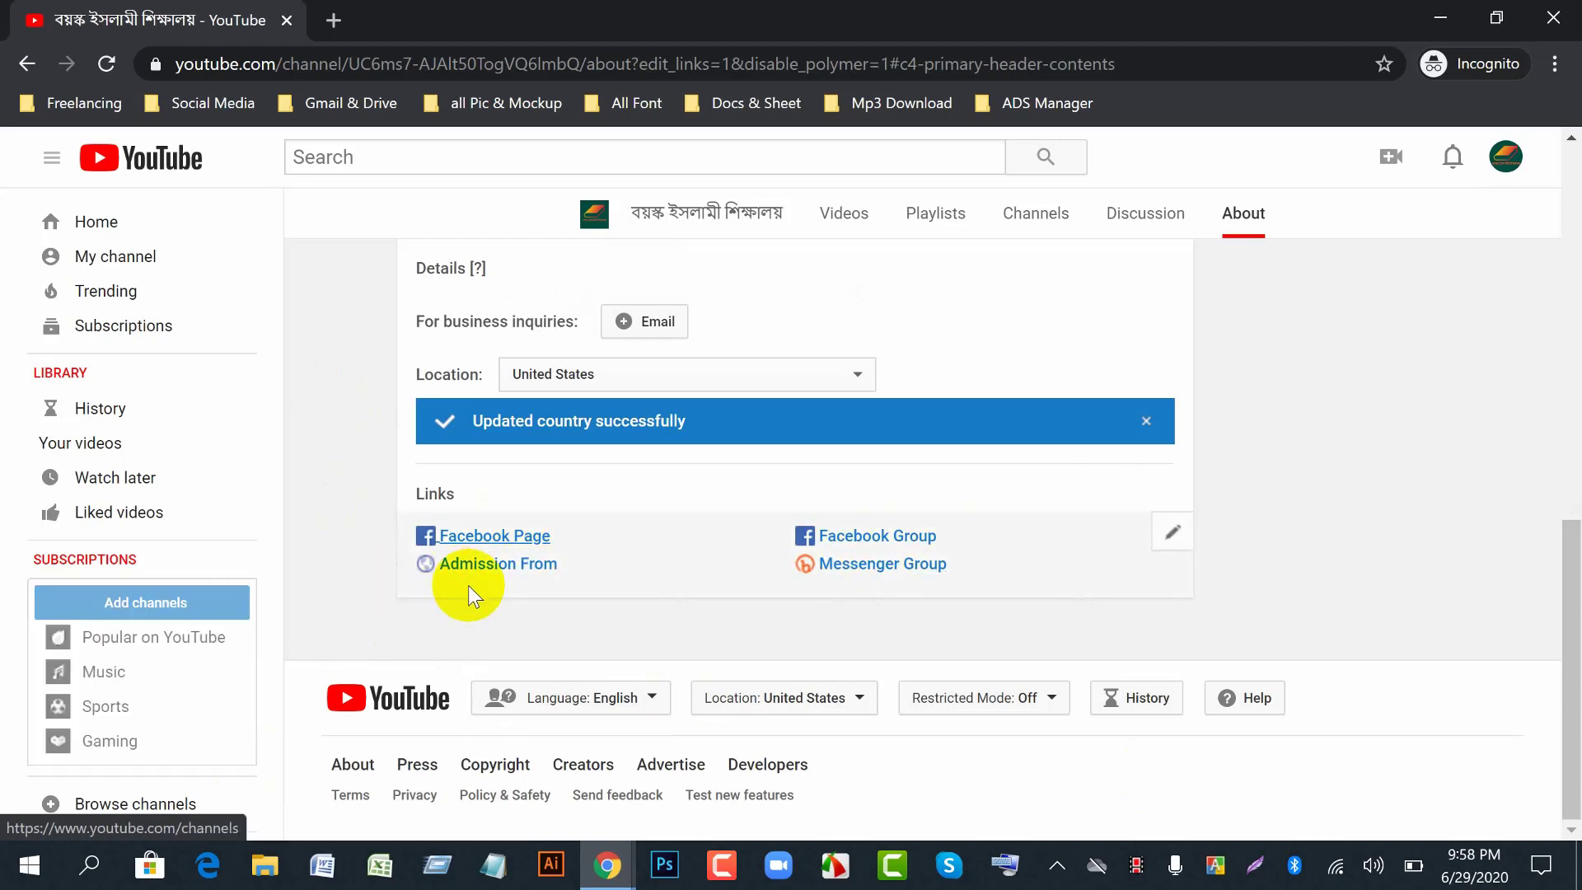
- Check the Google Meet call in the other browser window and return to the channel's About page
scroll(1013, 635, "up", 2)
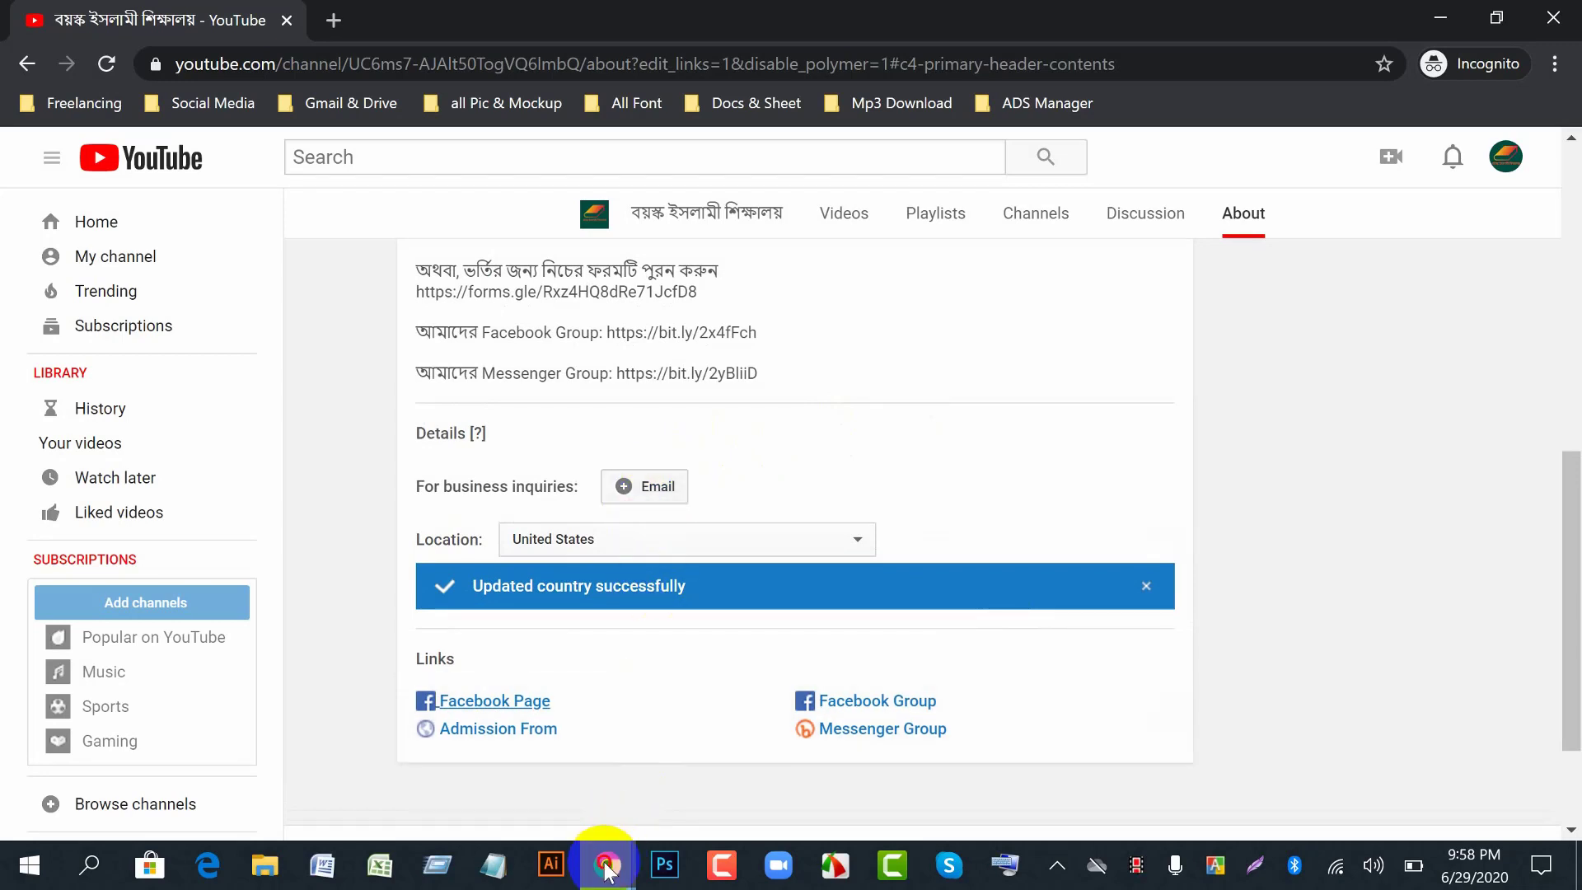
mouse_move(603, 865)
left_click(402, 793)
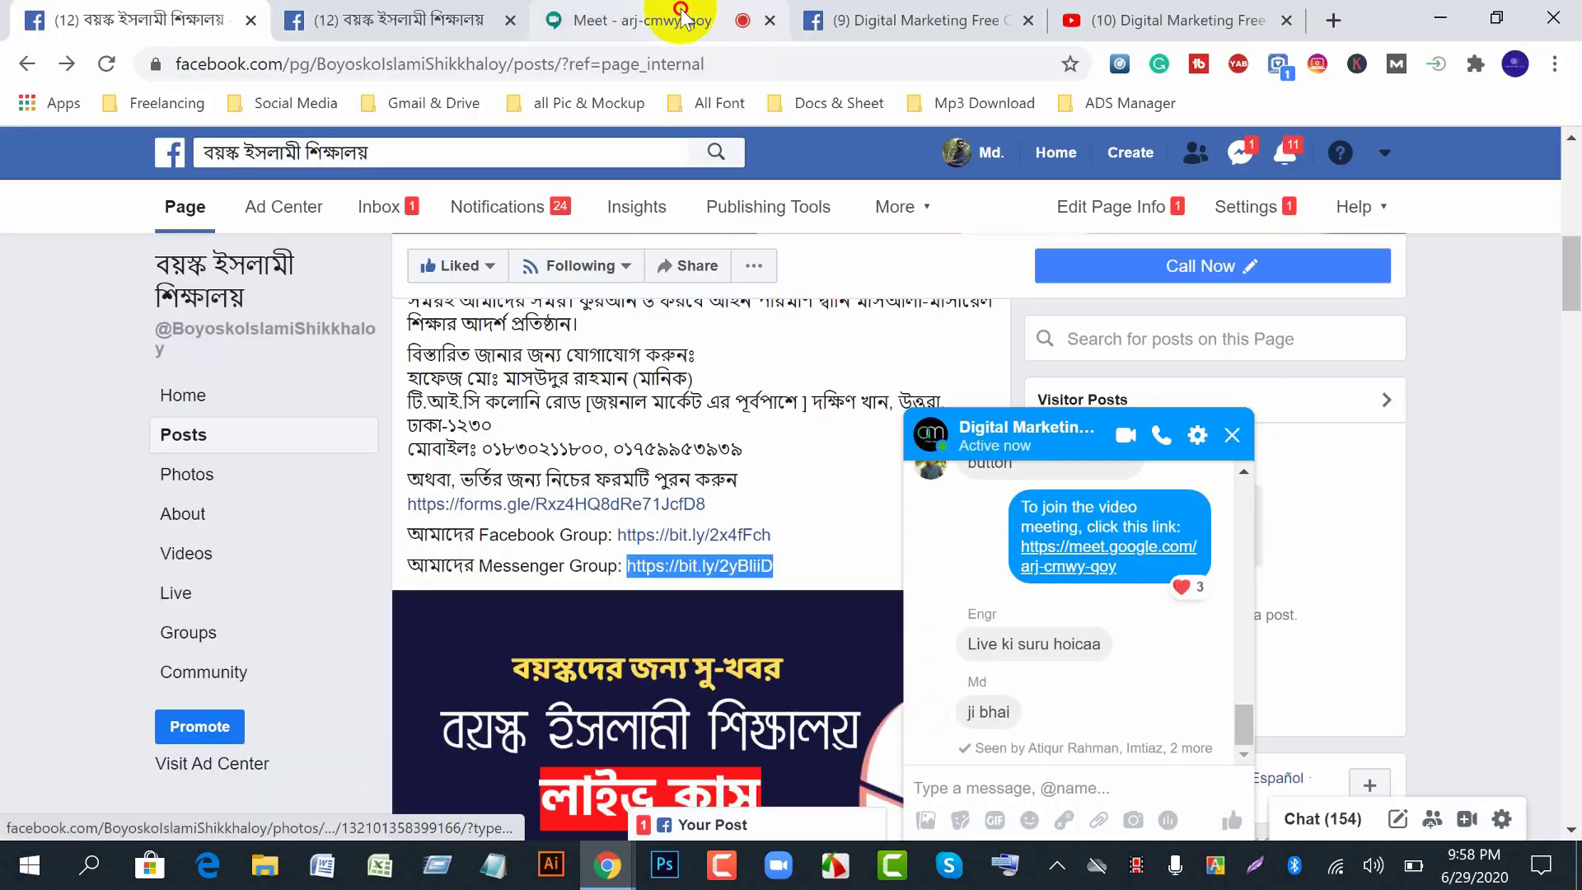
left_click(677, 20)
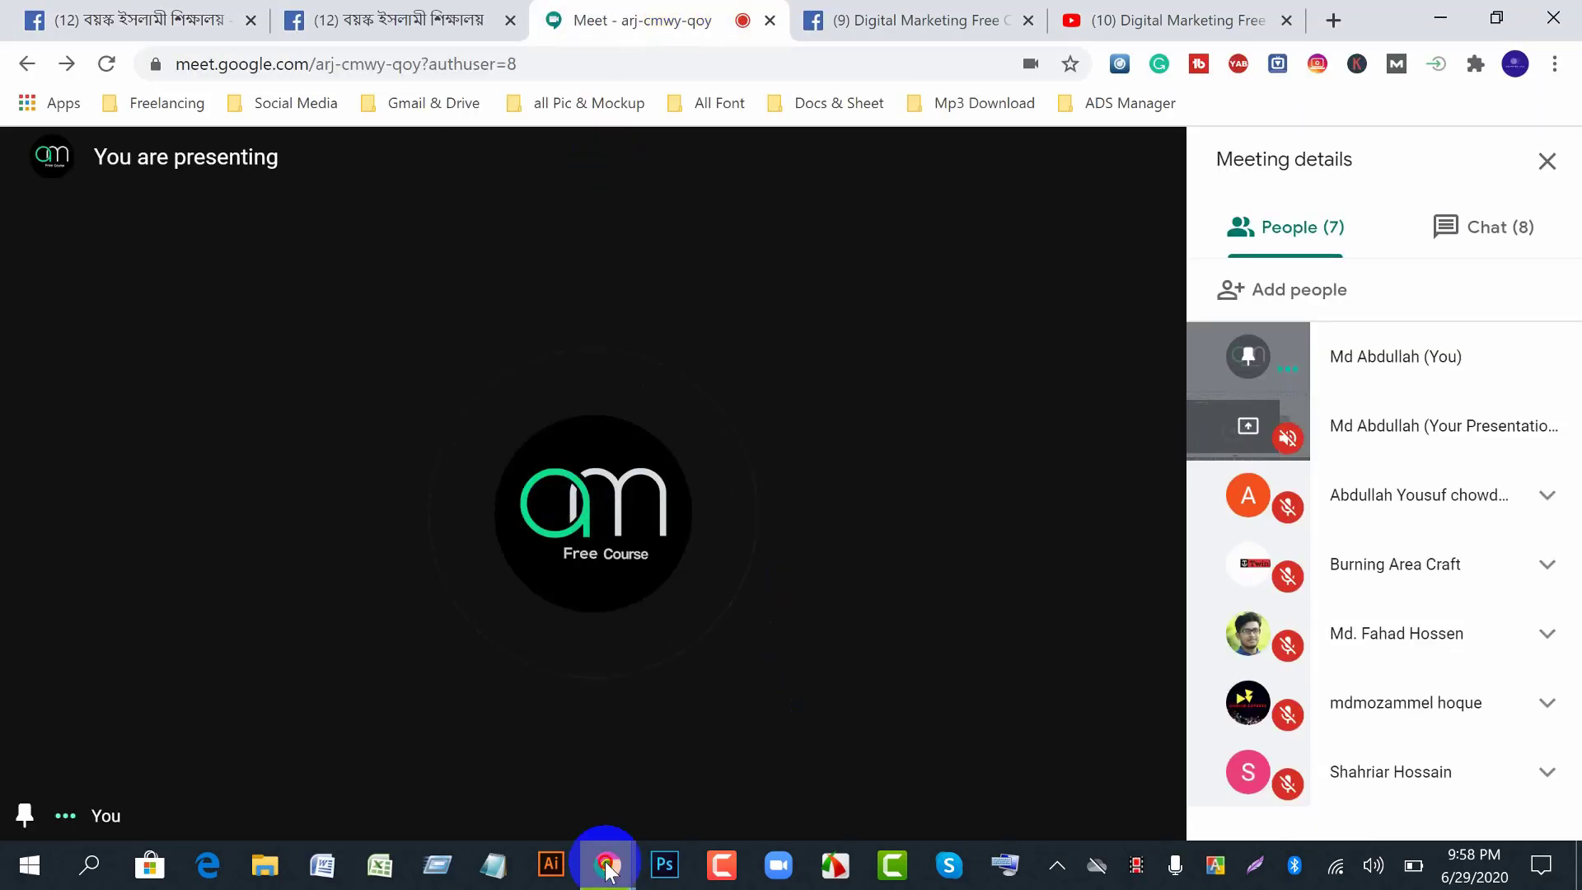
mouse_move(604, 865)
left_click(921, 754)
- Look over the channel's About page, open the channel description for editing and read through its text
scroll(1063, 492, "up", 8)
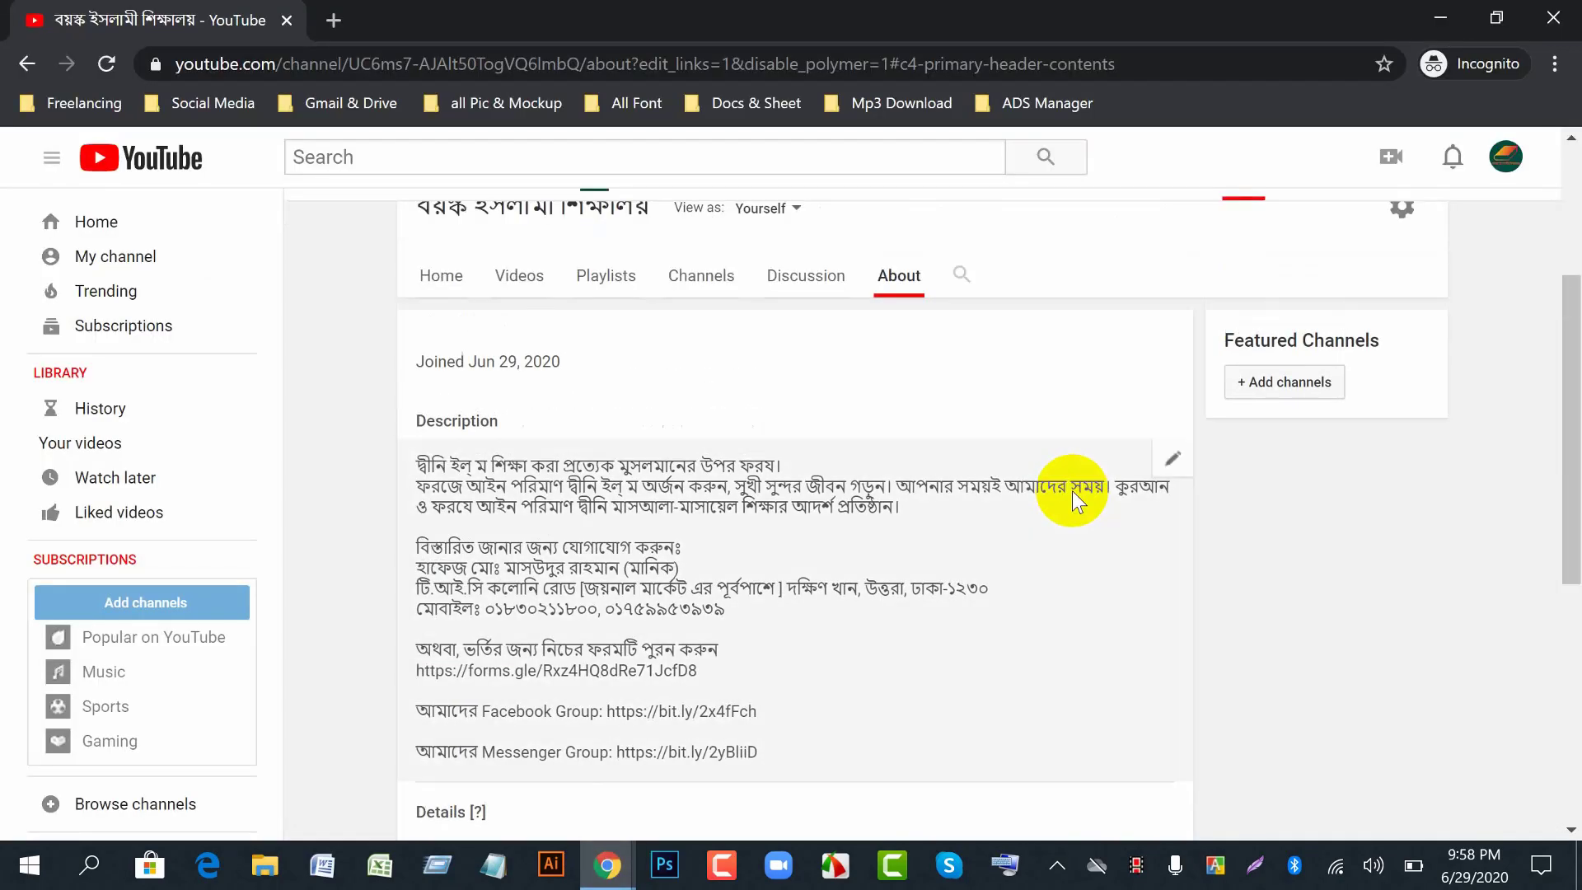
scroll(1063, 594, "down", 4)
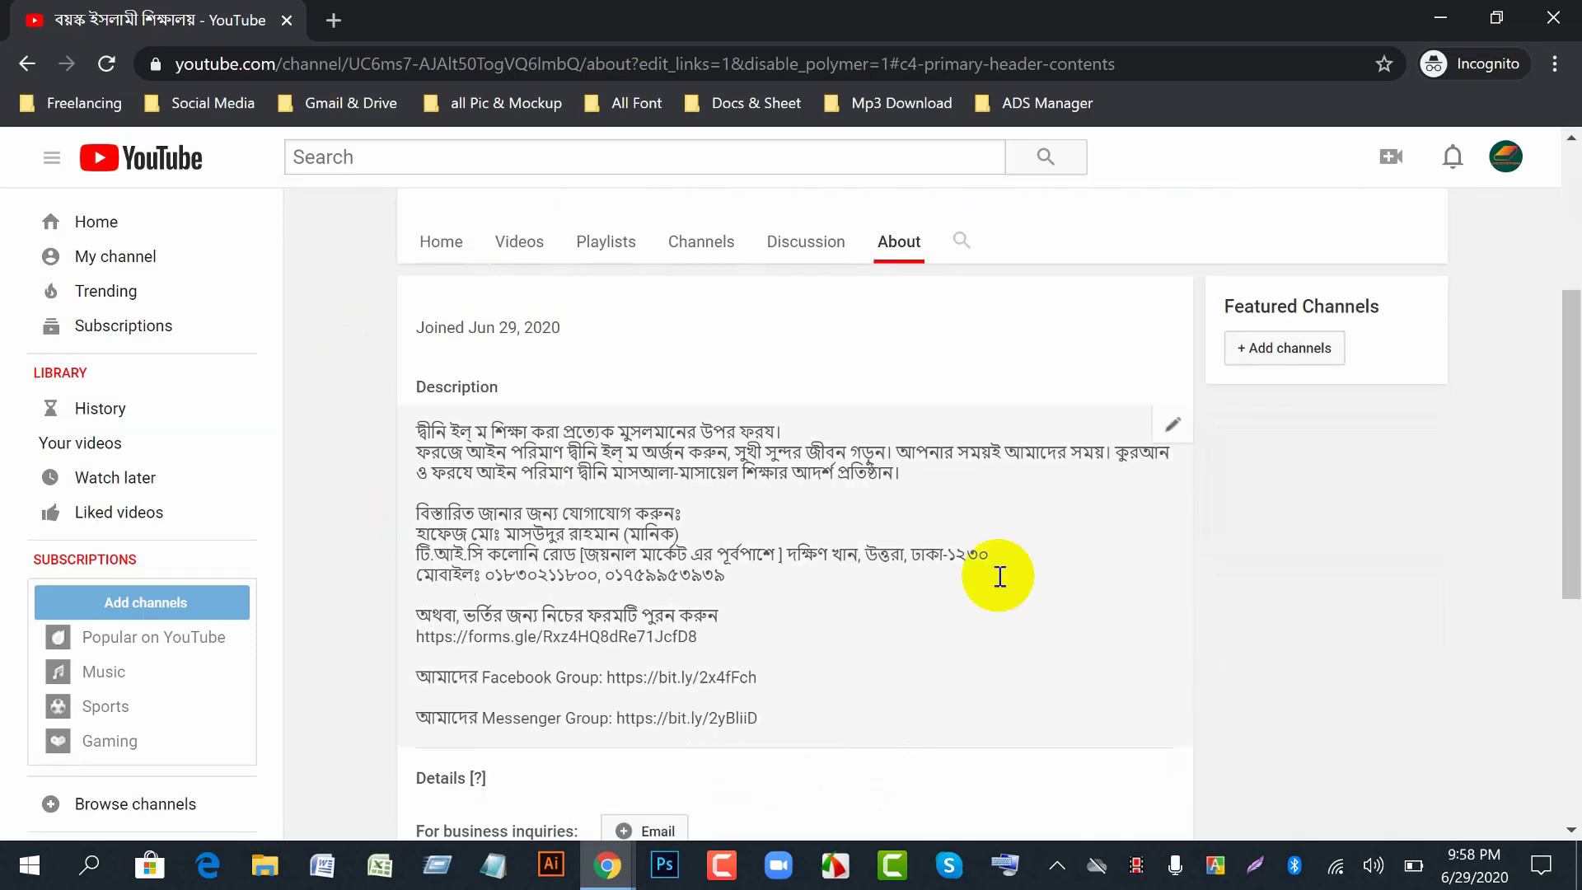
scroll(989, 568, "up", 4)
scroll(225, 576, "down", 1)
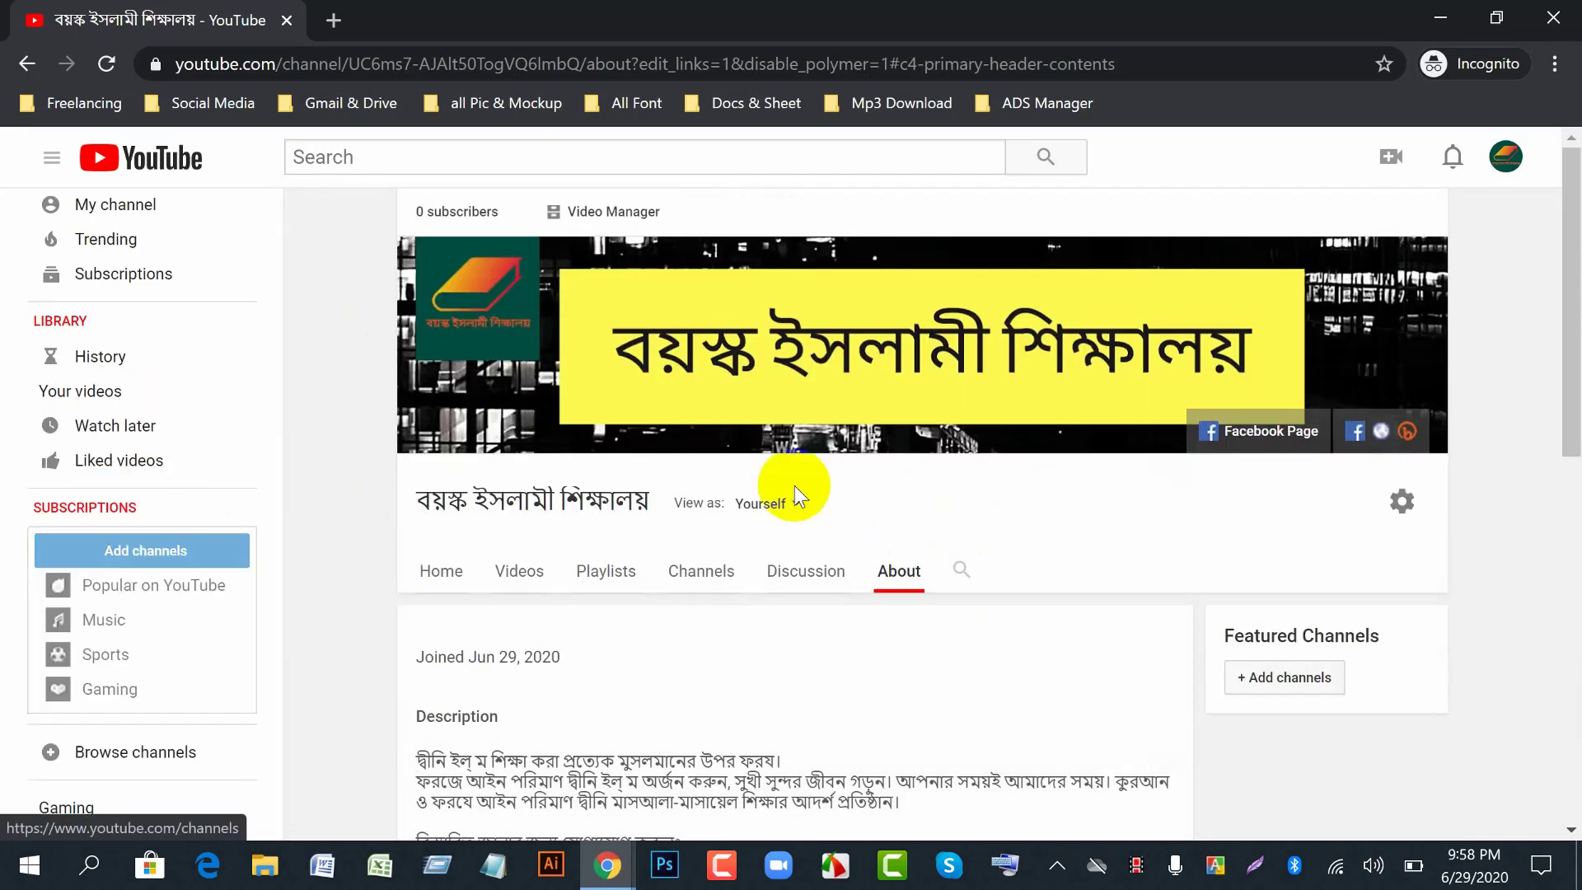
scroll(1071, 568, "down", 2)
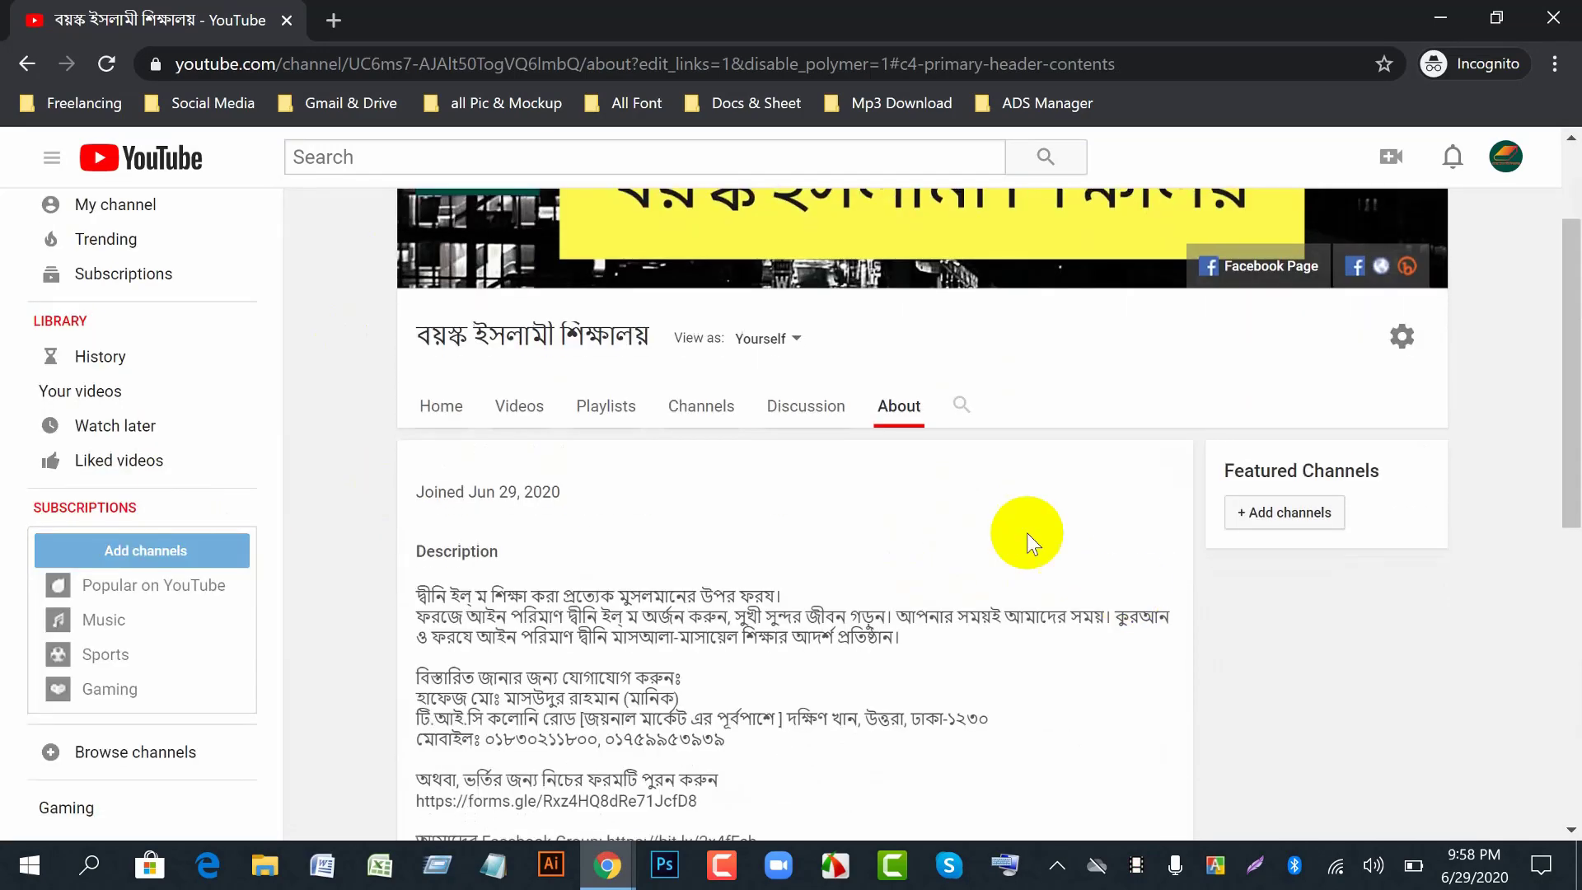
left_click(909, 422)
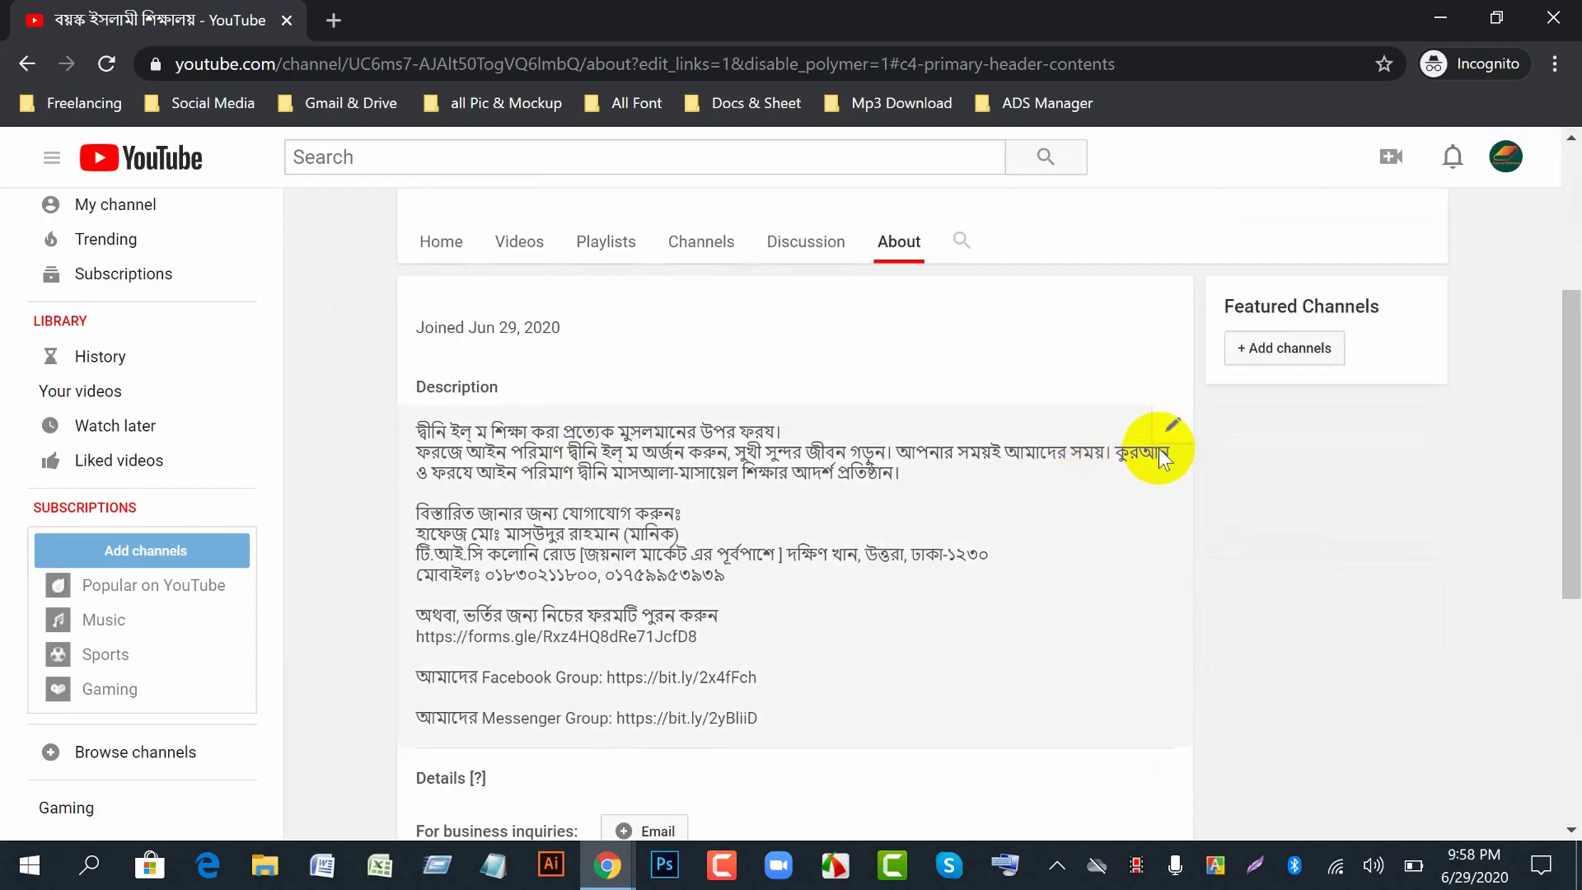
left_click(1173, 426)
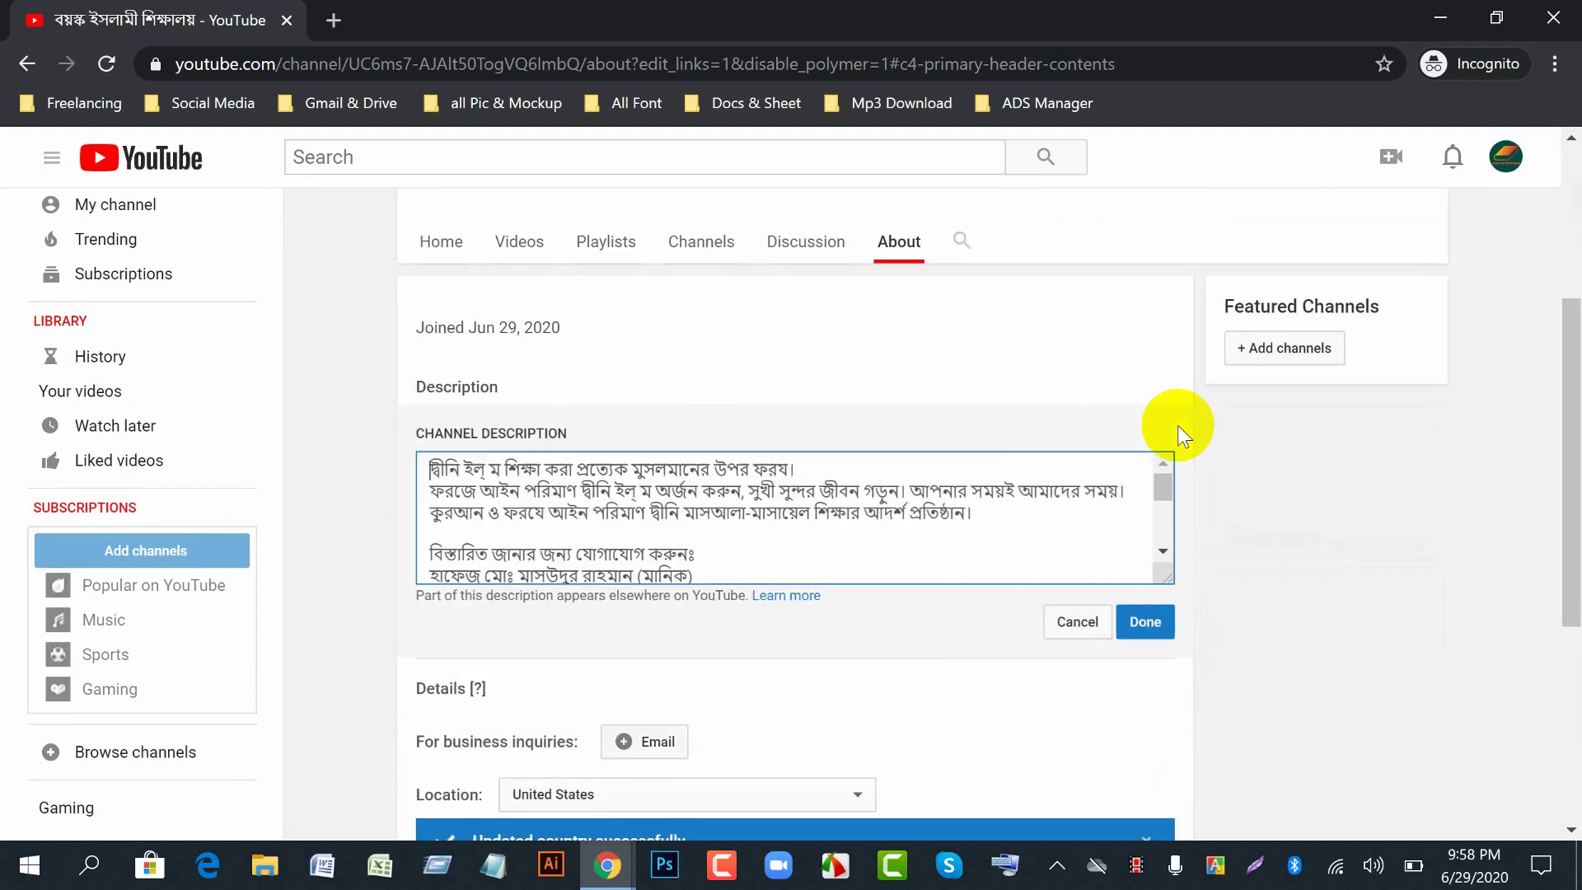
scroll(700, 540, "down", 4)
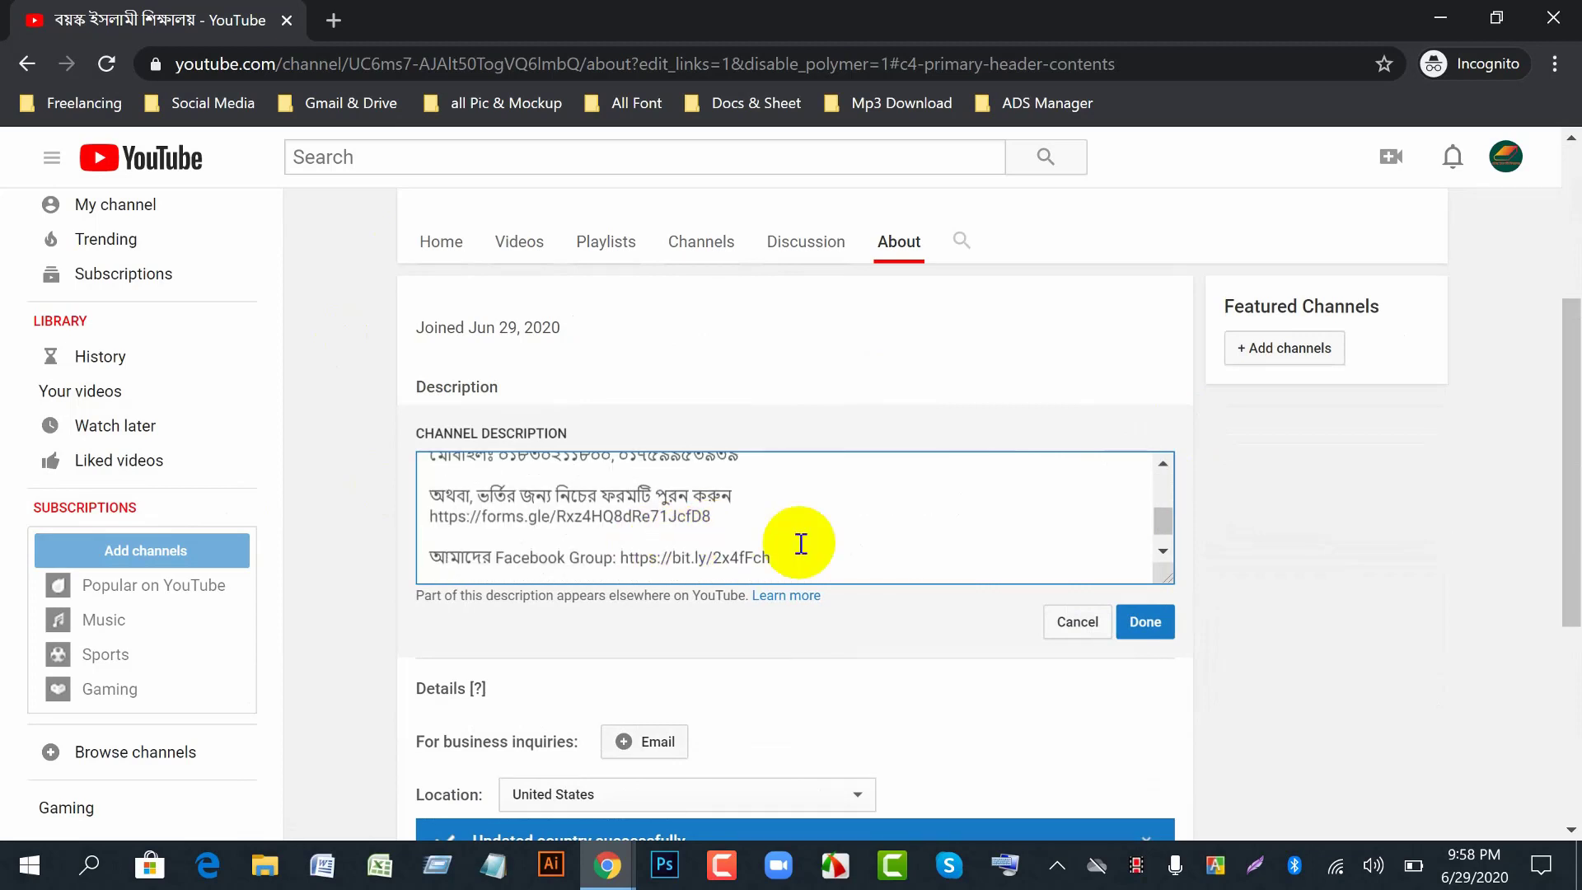
scroll(803, 541, "down", 1)
scroll(868, 546, "up", 5)
scroll(791, 535, "up", 3)
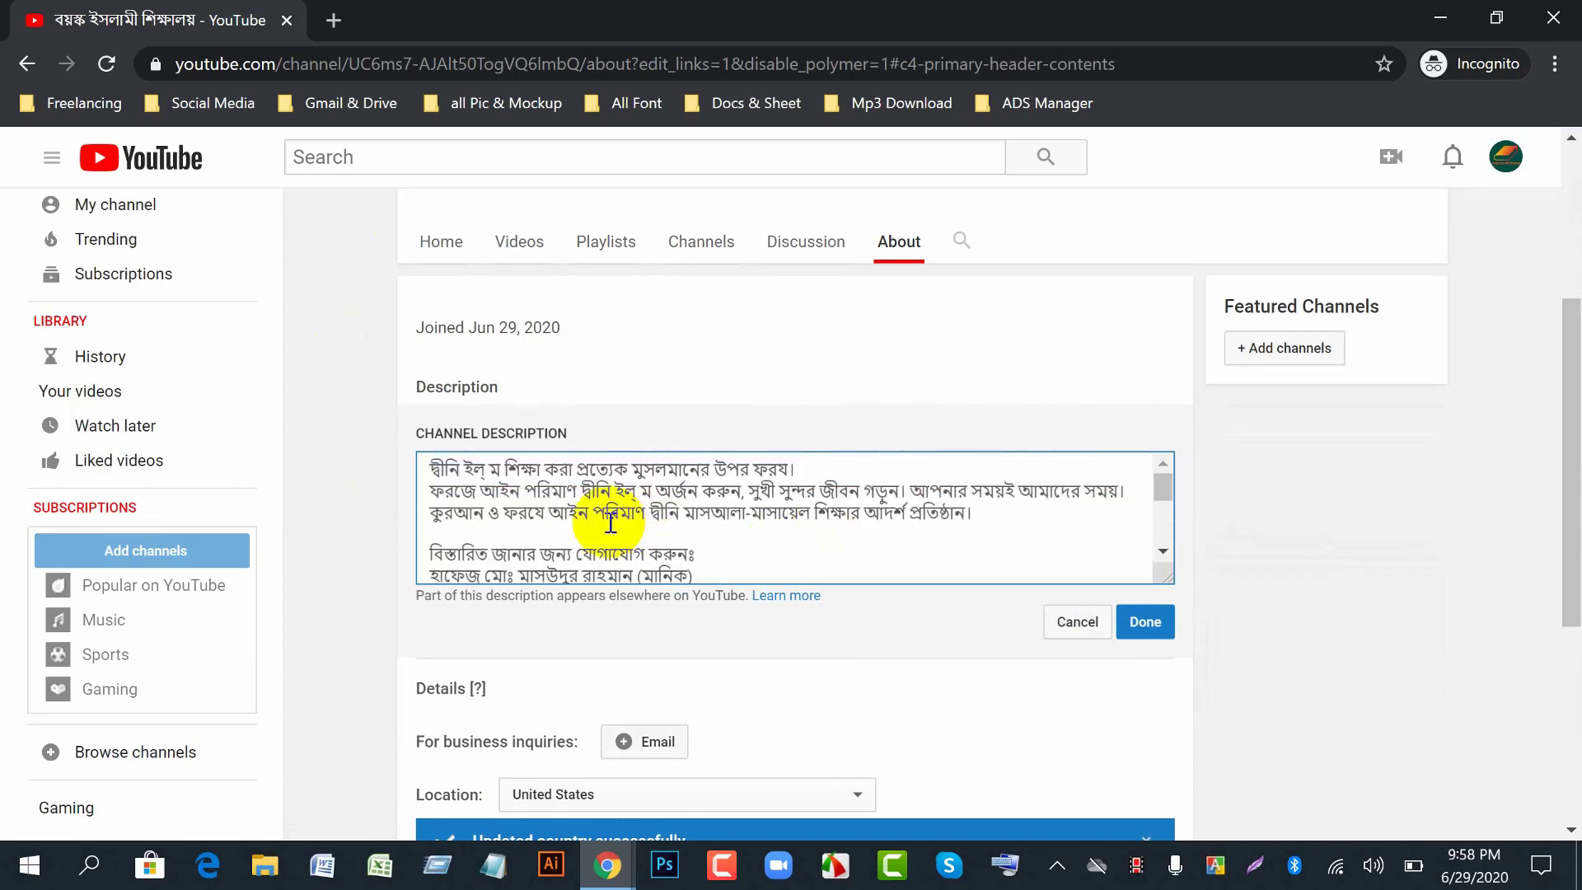
scroll(824, 527, "down", 5)
- Copy the whole channel description text and close its editor by saving the description
left_click_drag(830, 566, 383, 407)
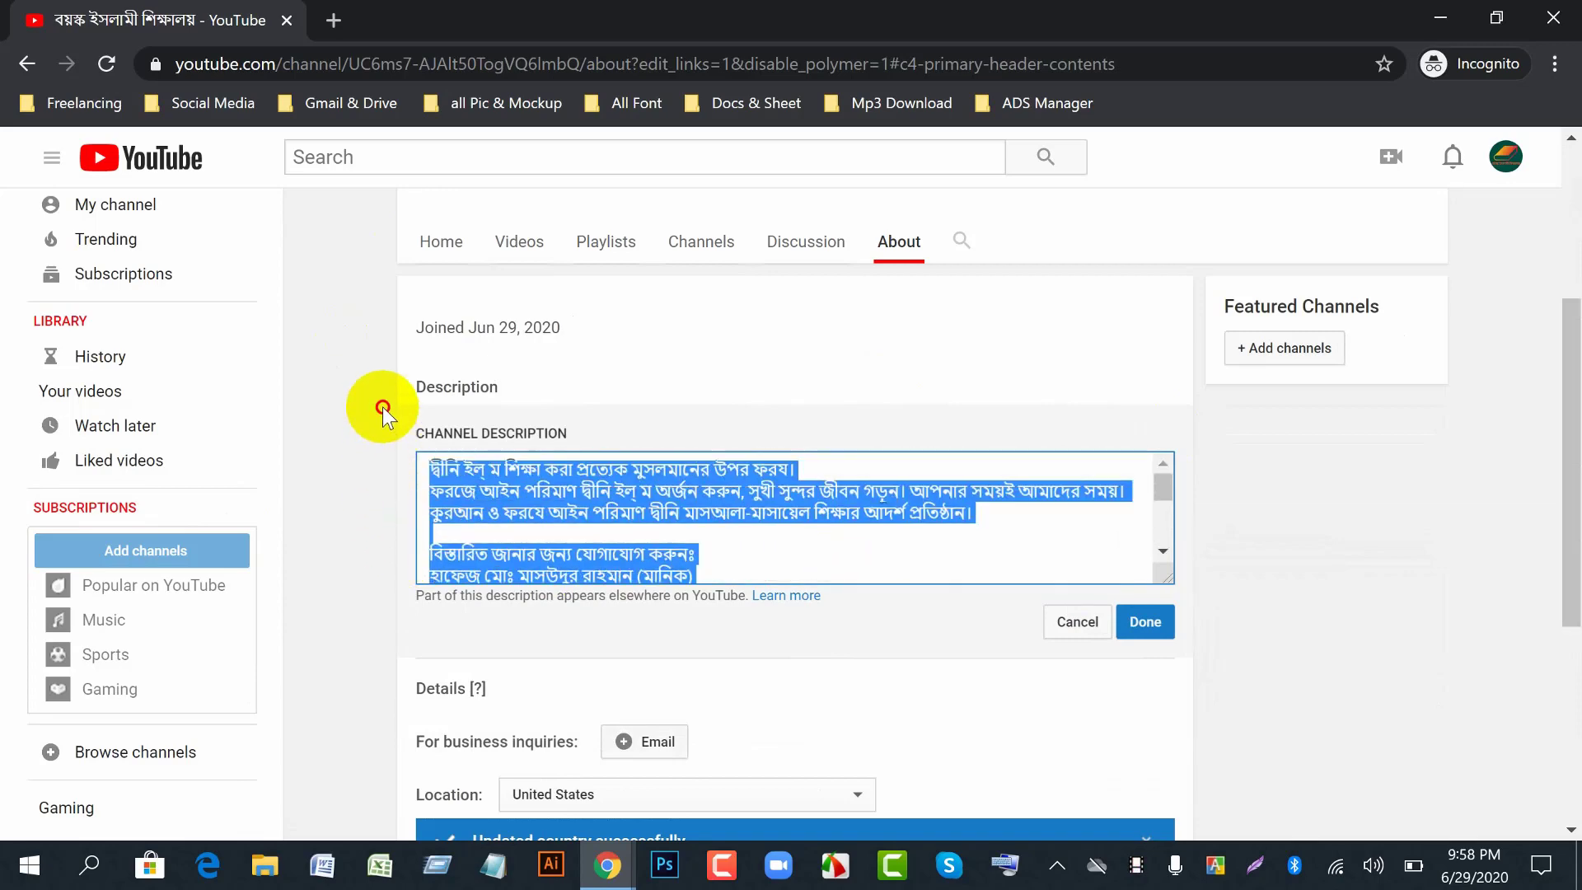
right_click(558, 492)
left_click(638, 201)
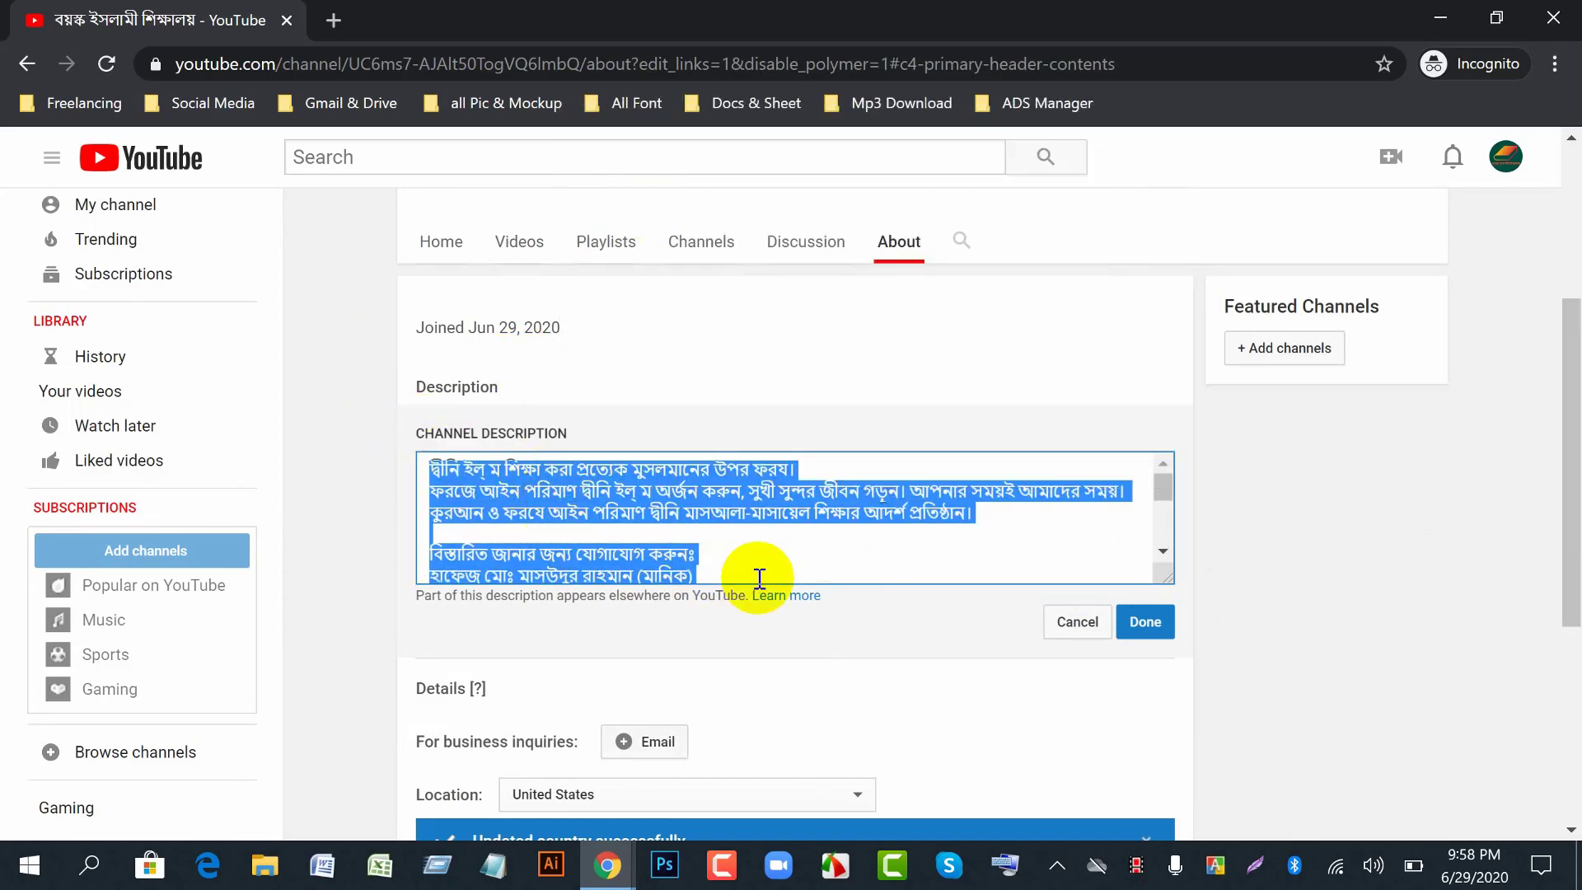
left_click(794, 575)
scroll(689, 566, "down", 5)
scroll(824, 543, "up", 5)
scroll(902, 531, "up", 2)
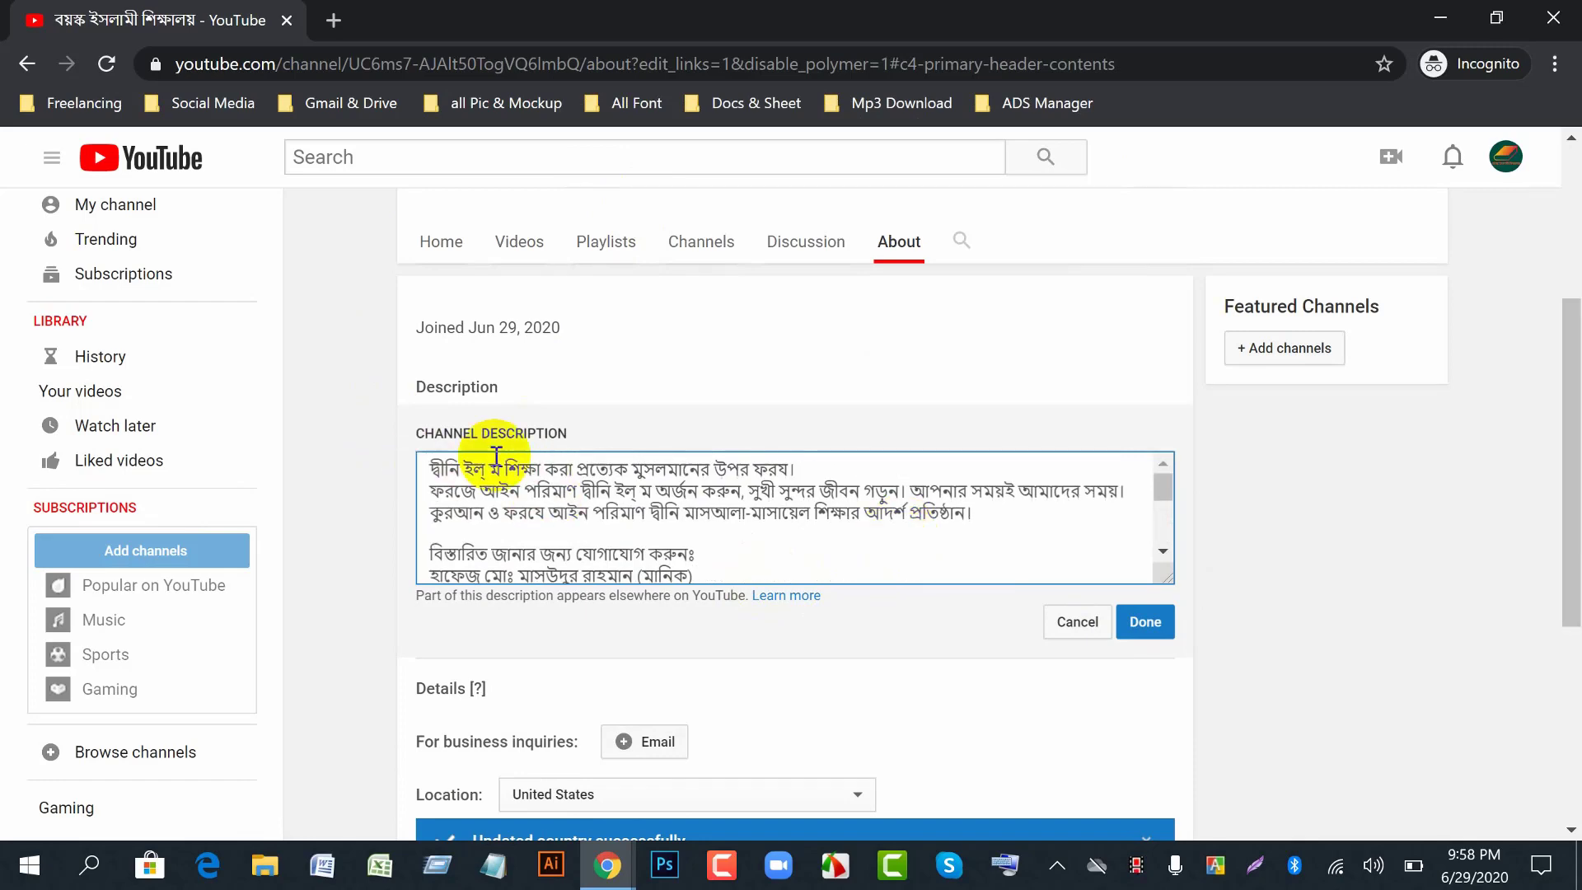
left_click(1141, 624)
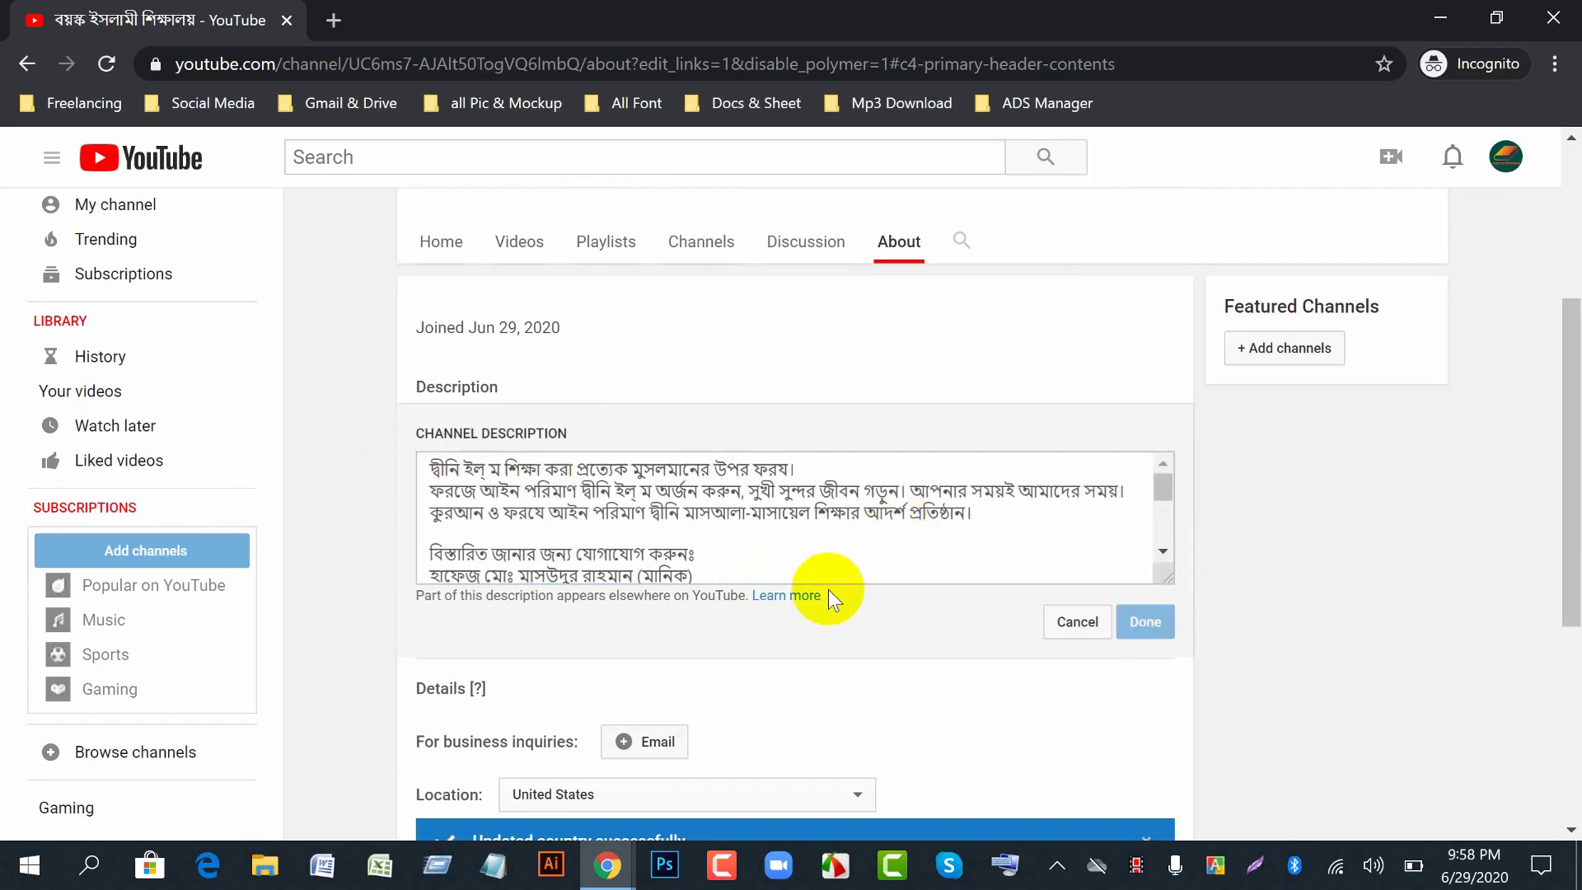
- Look at the channel header with its custom links, check the Google Meet participants and return to the channel page
scroll(1055, 560, "up", 5)
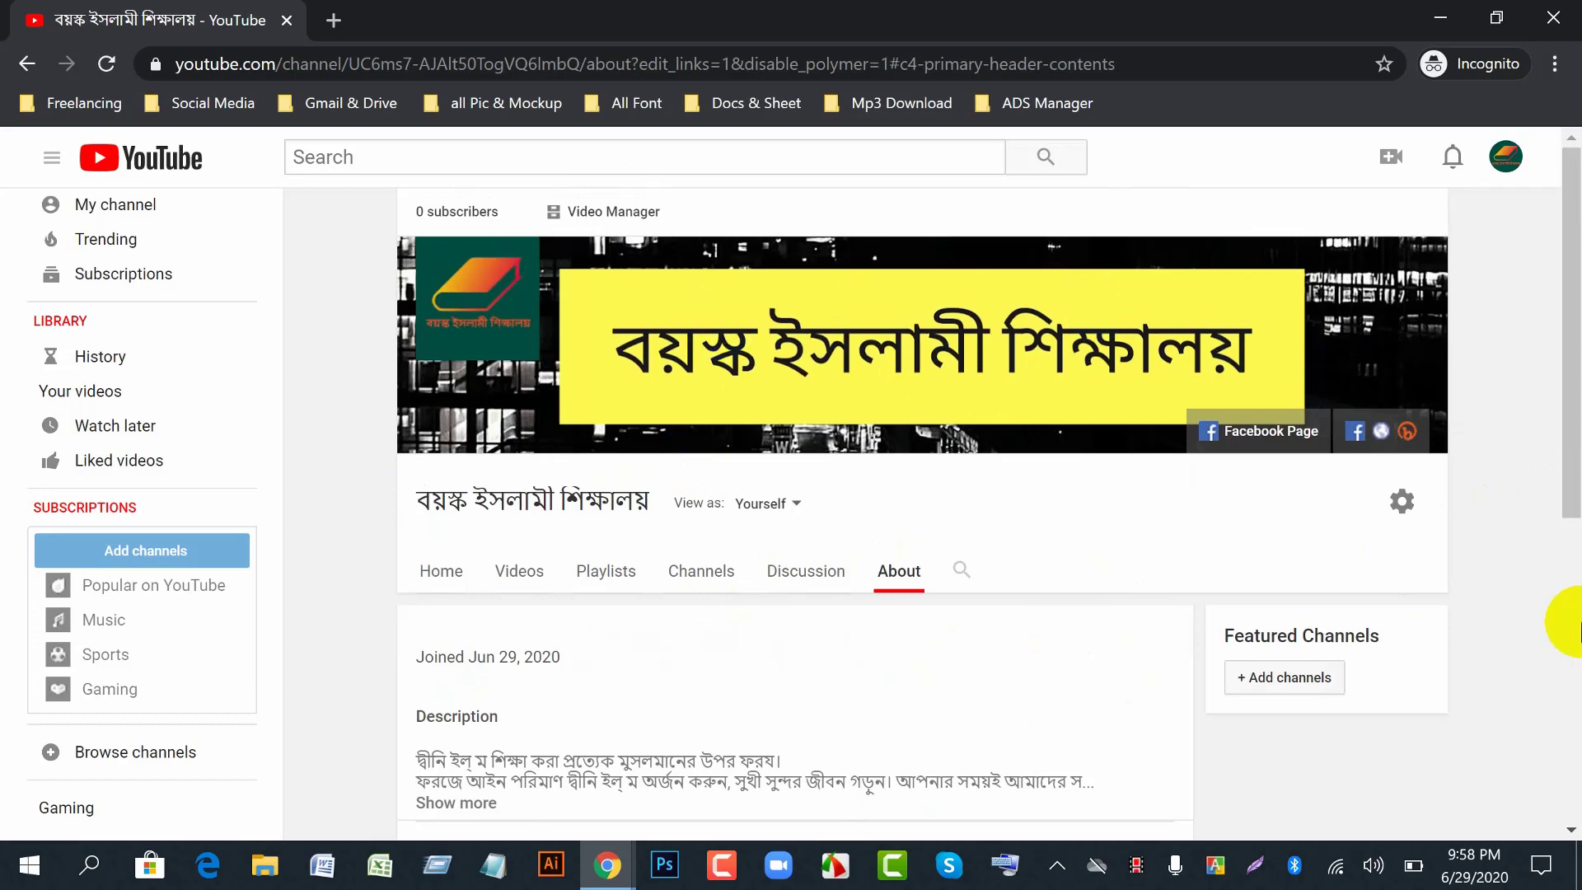
left_click(607, 865)
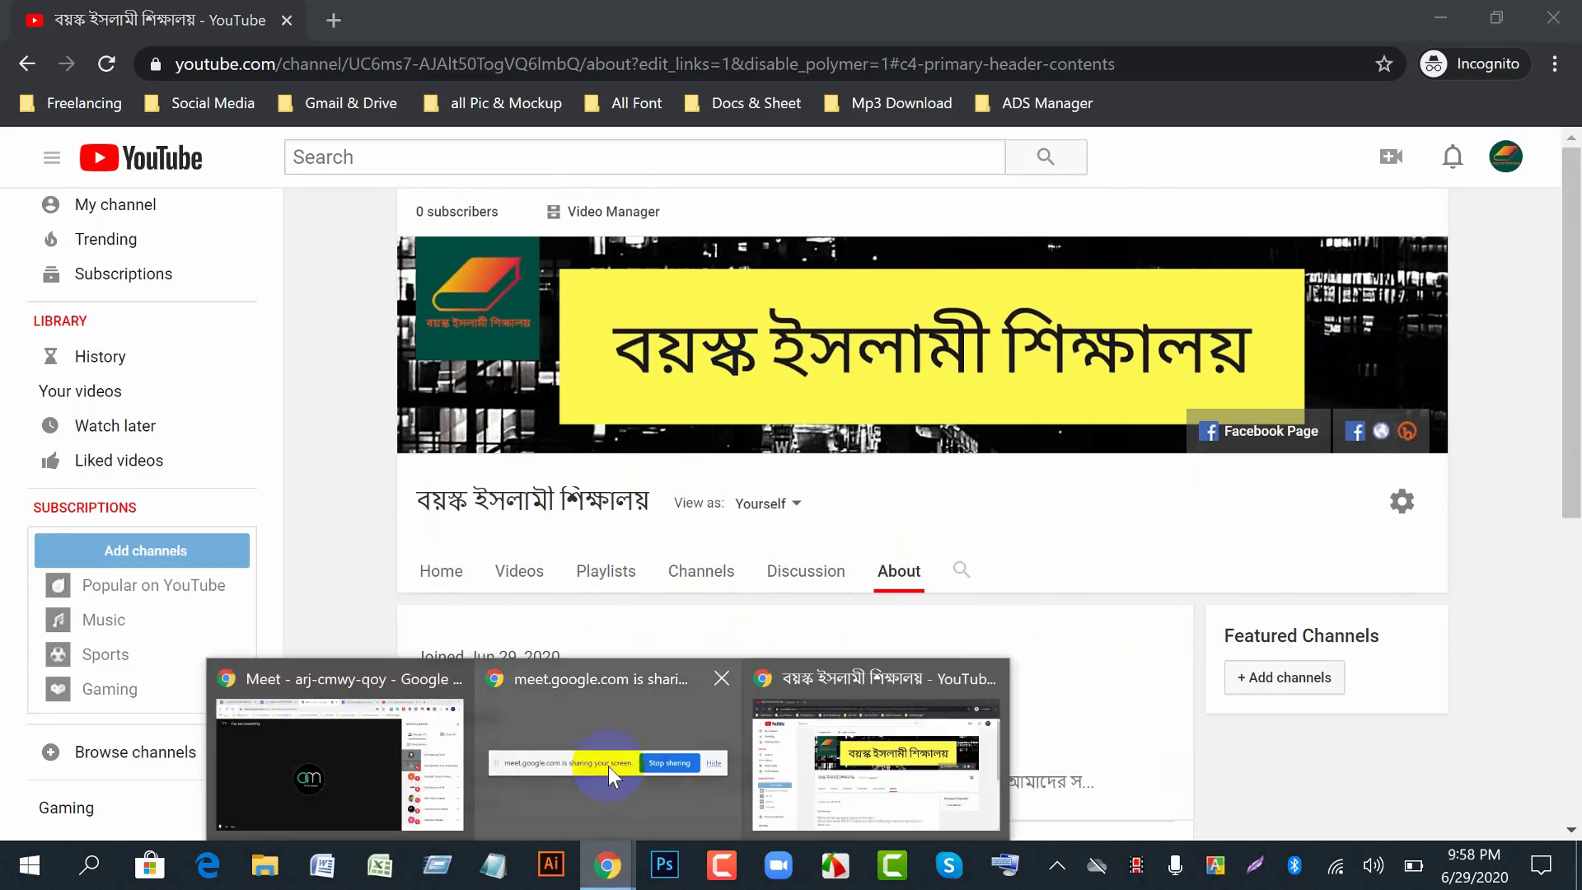
left_click(384, 769)
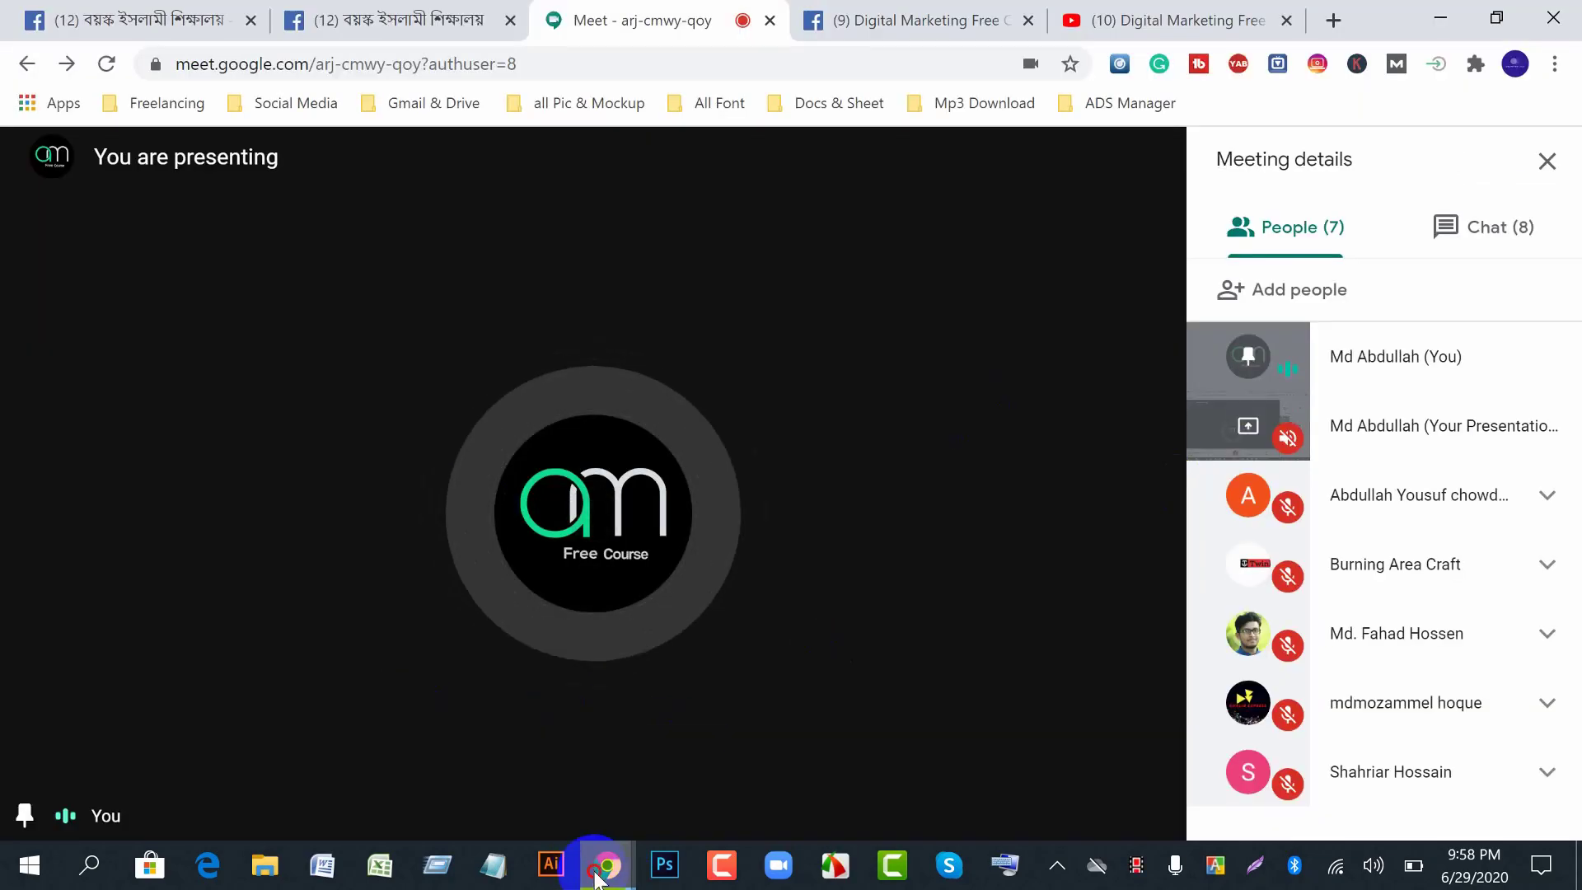
left_click(596, 872)
left_click(852, 804)
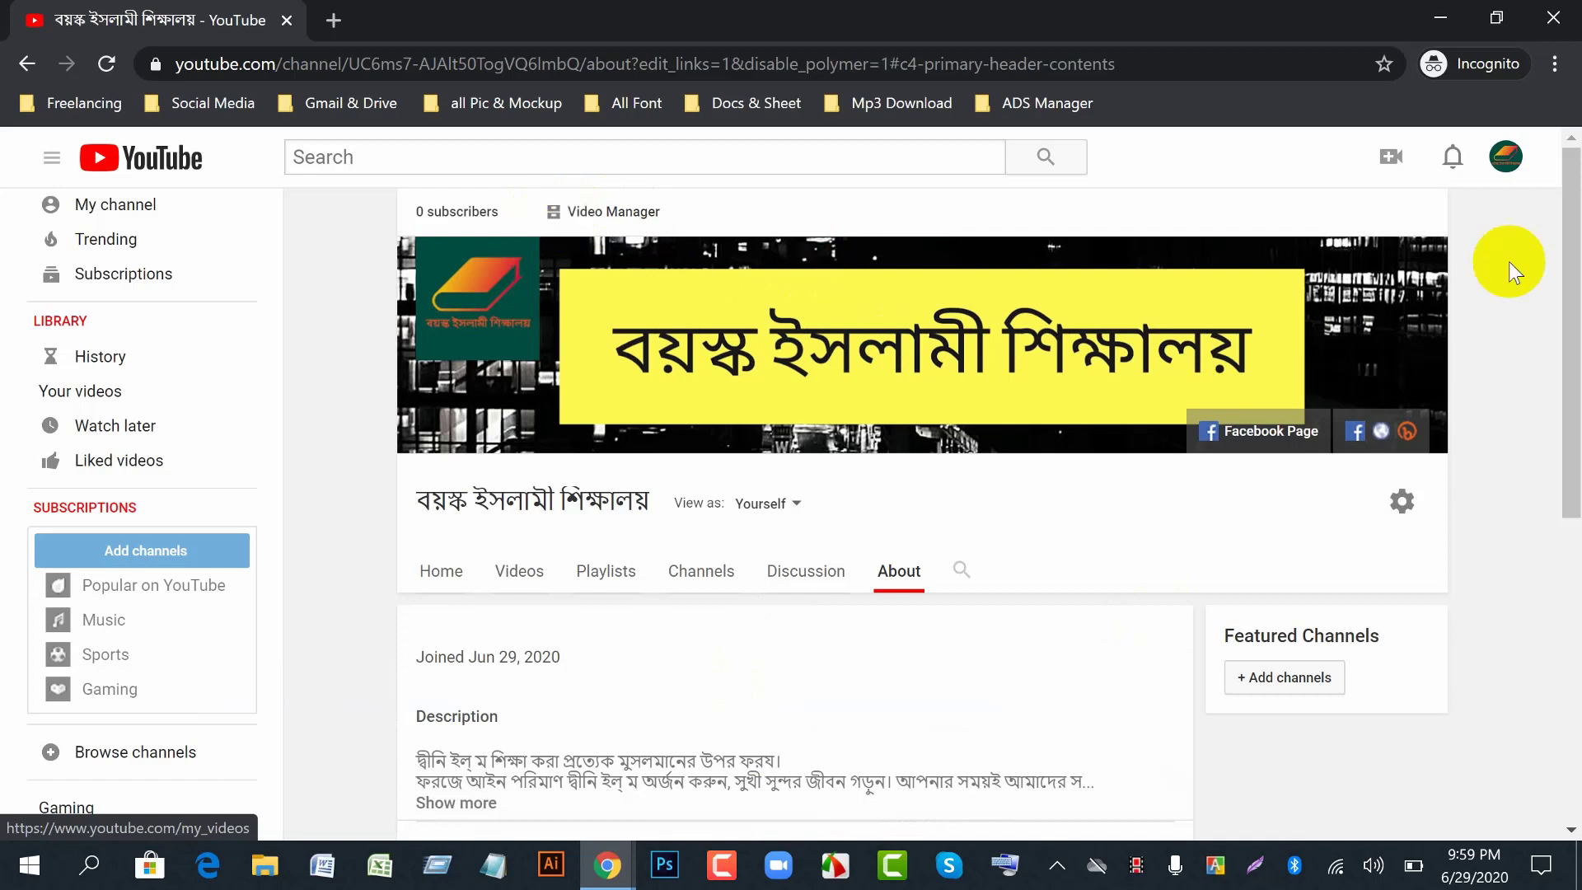
- Open the channel's Video Manager in YouTube Studio and check the Google Meet call while it loads
left_click(1504, 160)
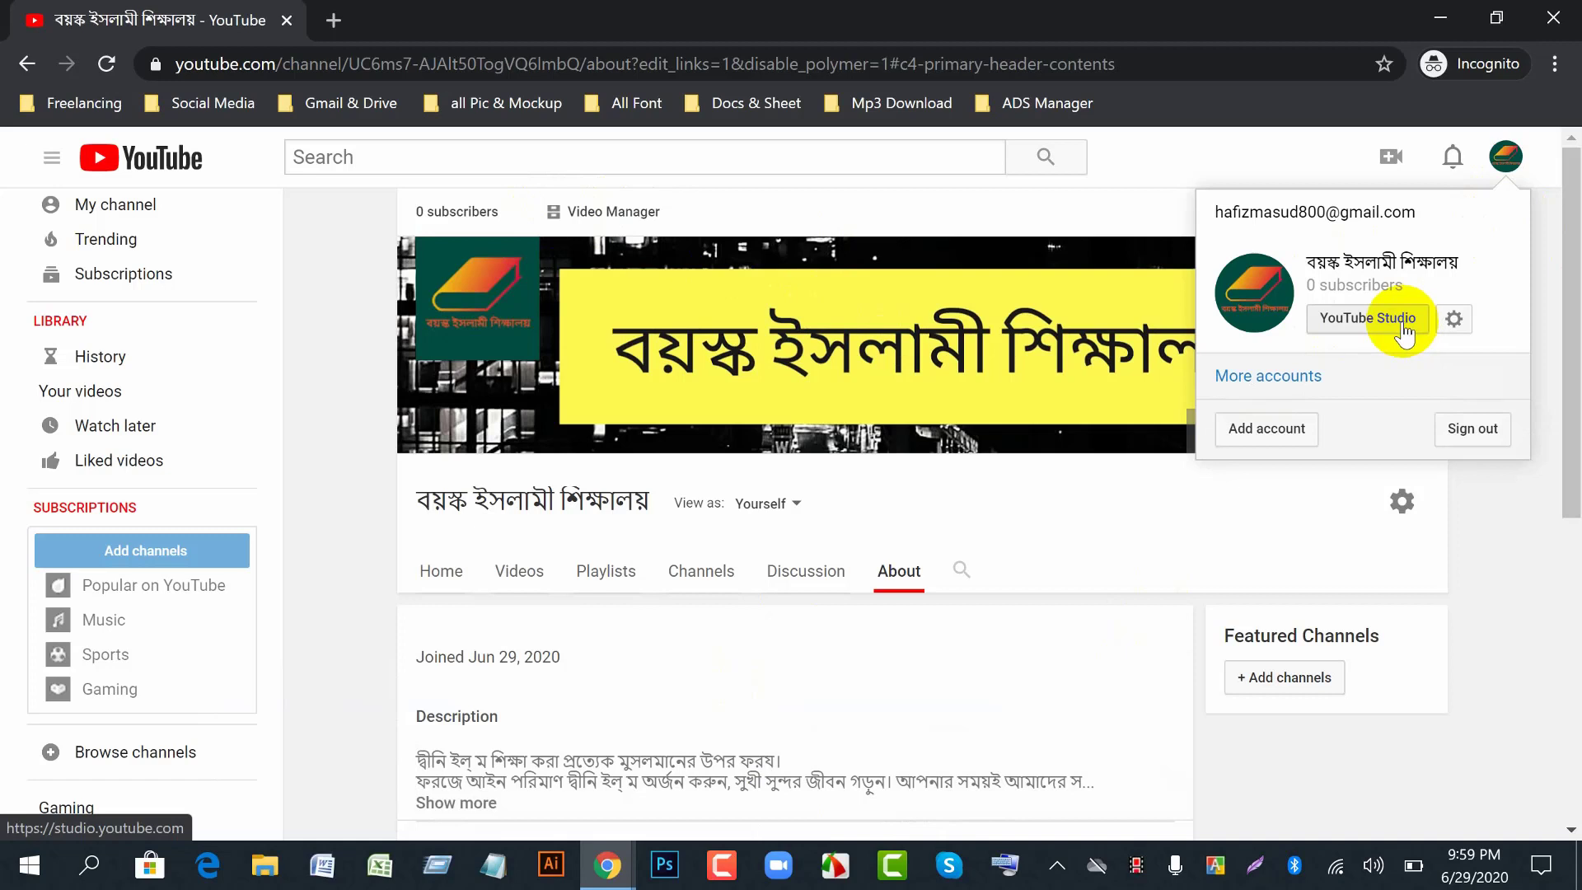
left_click(553, 216)
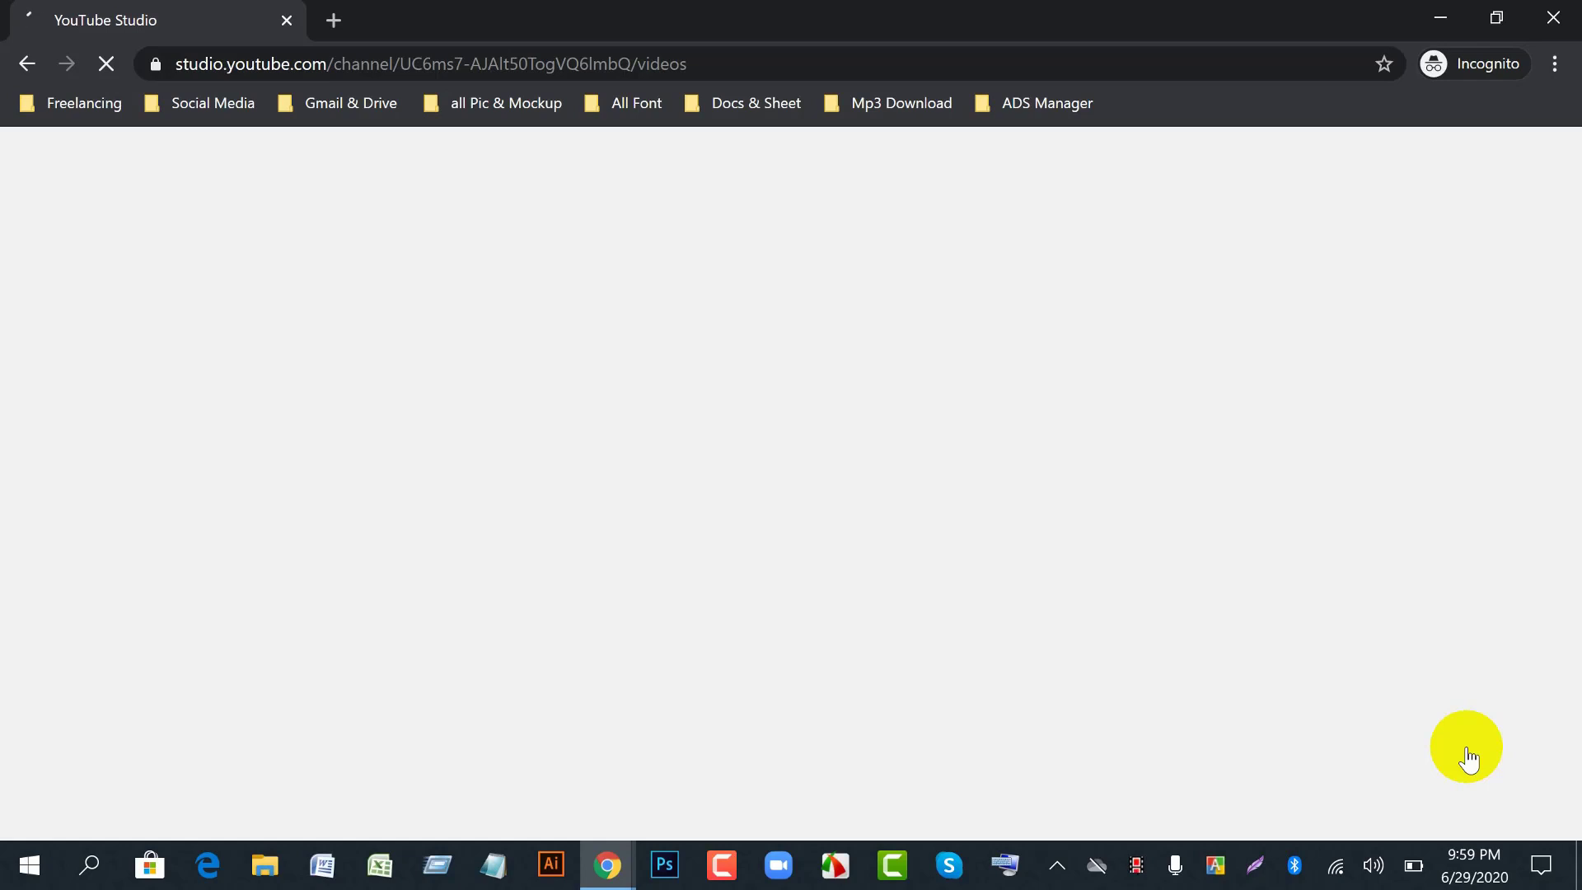
left_click(607, 865)
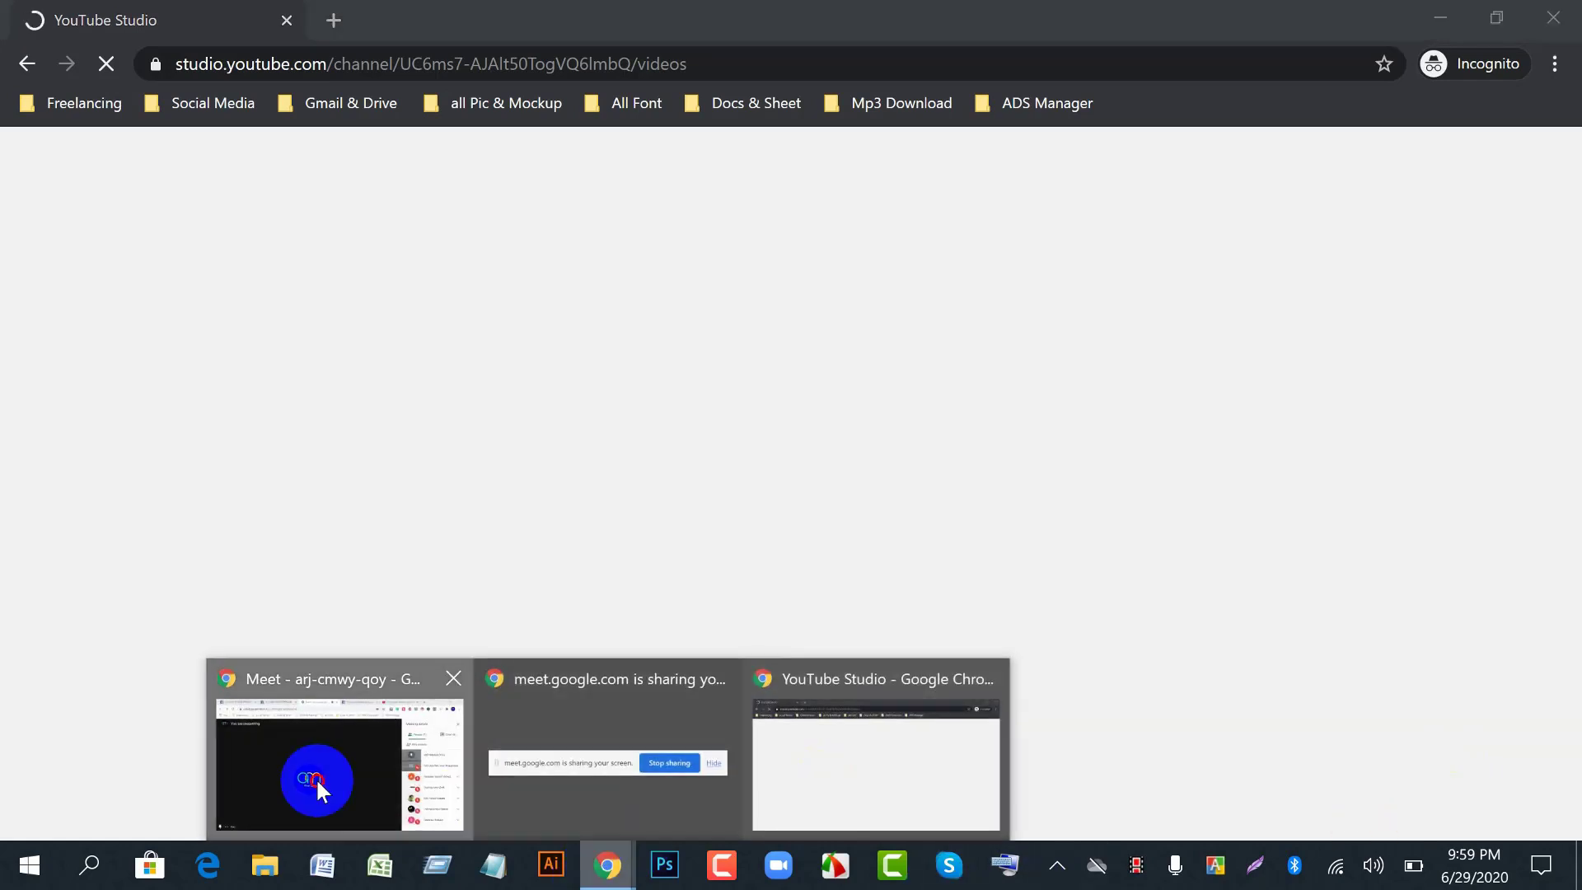
left_click(317, 781)
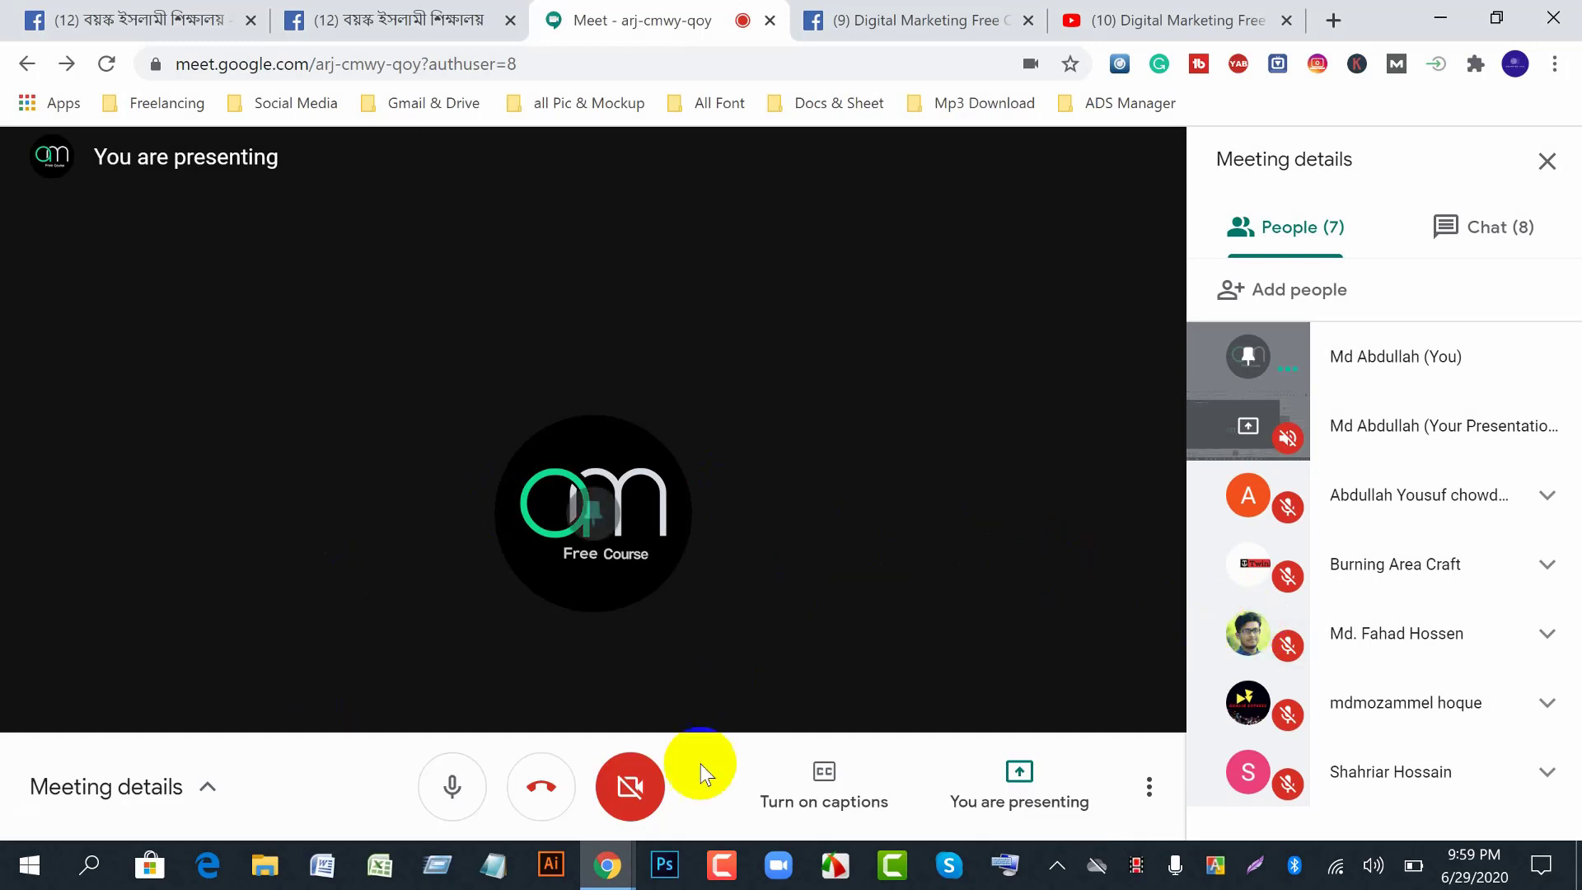
left_click(607, 865)
left_click(833, 802)
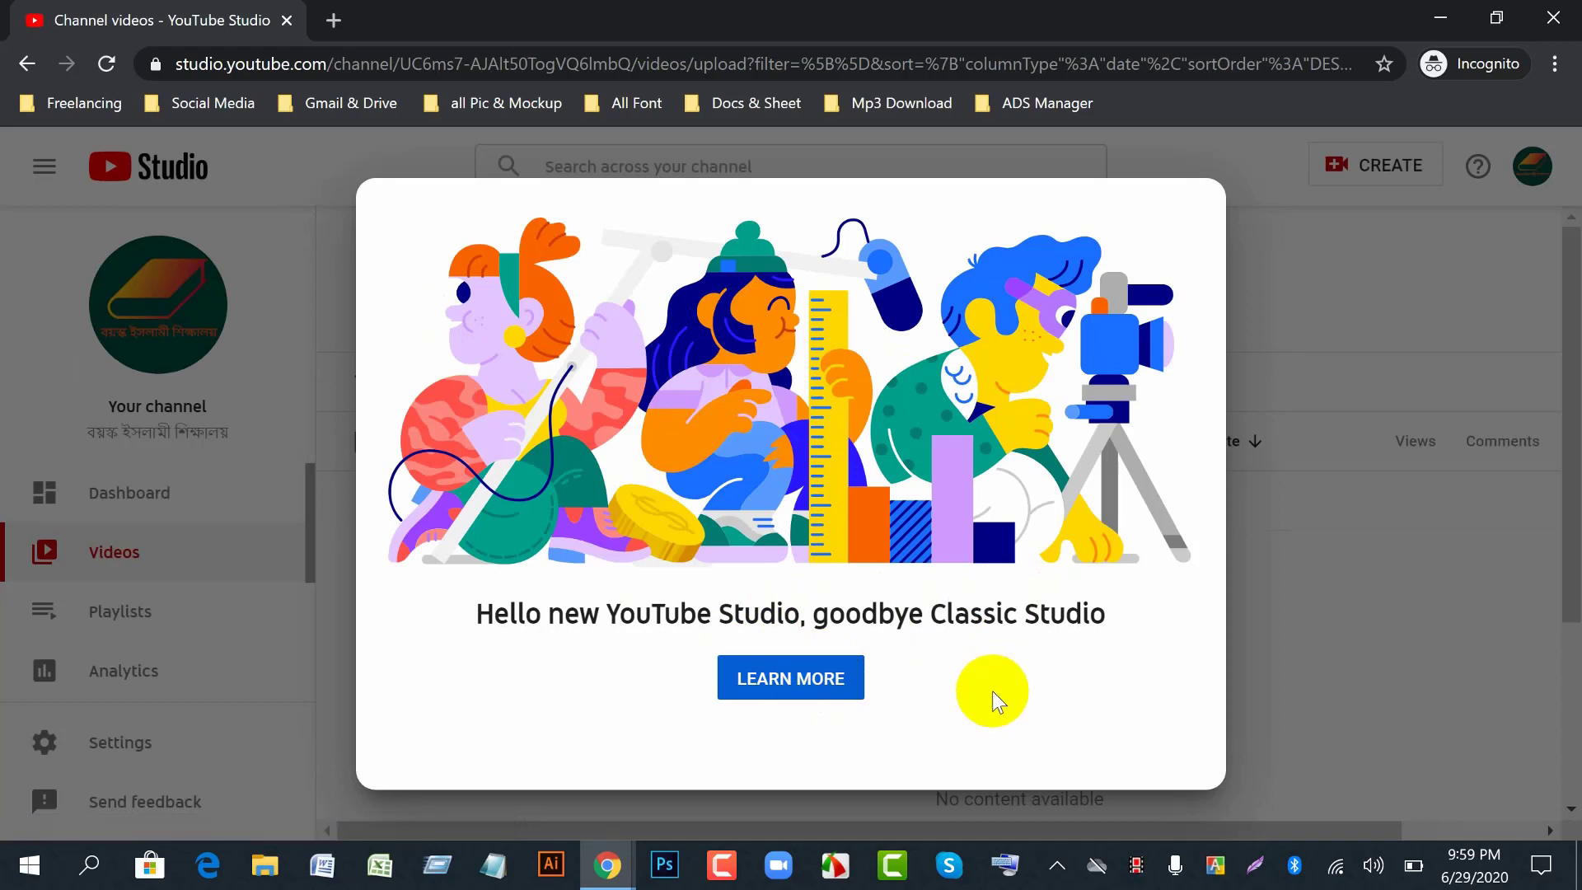
- Open the new YouTube Studio introduction video, close its tab and dismiss the Studio welcome dialog
left_click(812, 677)
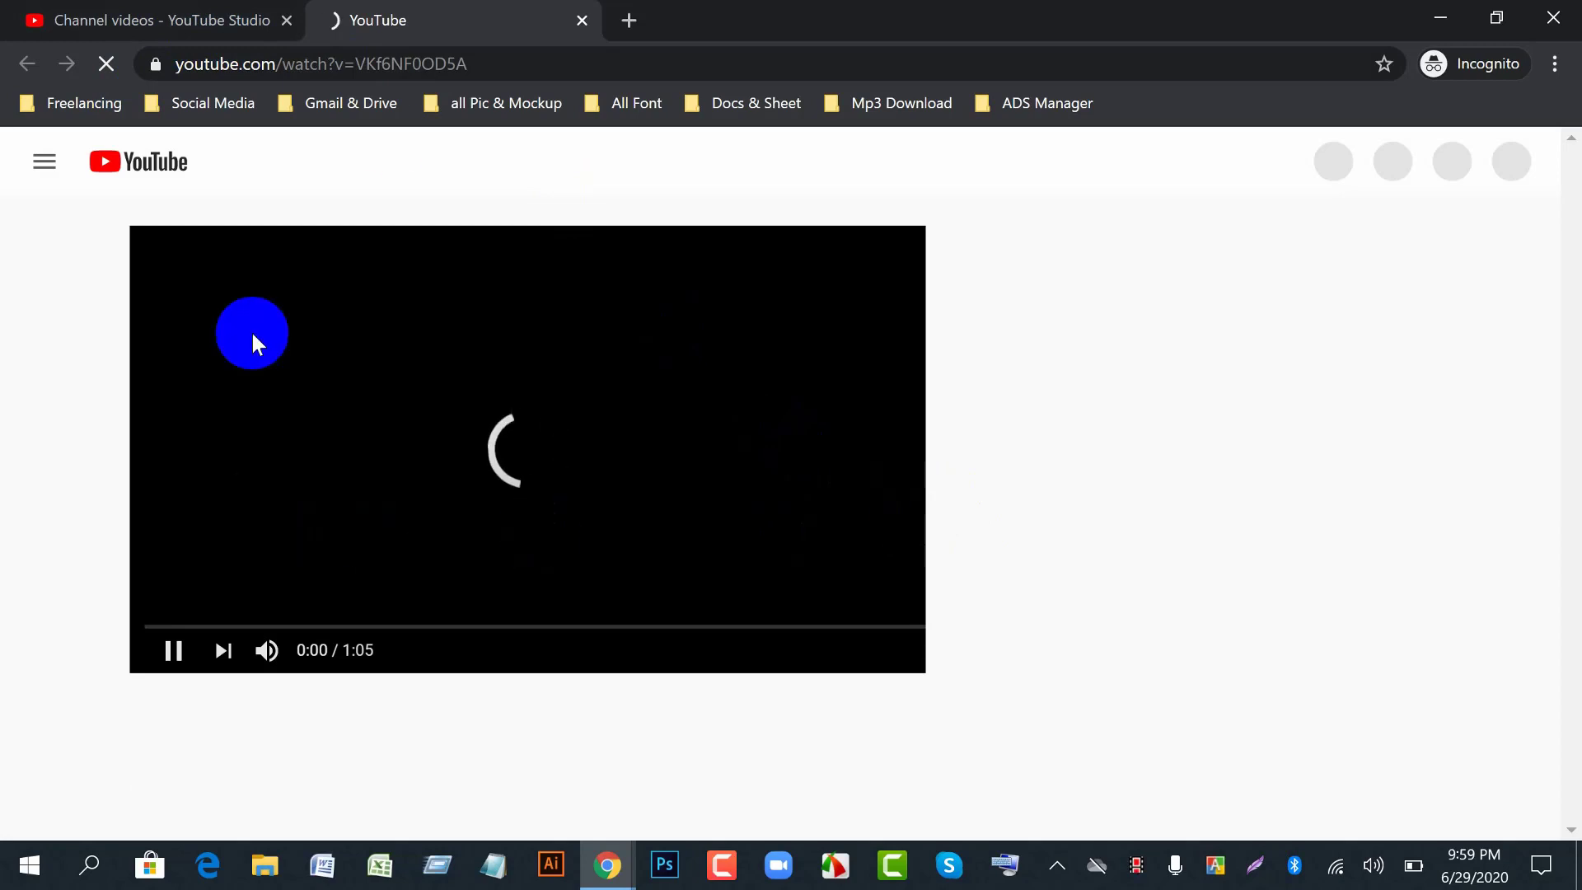
left_click(582, 20)
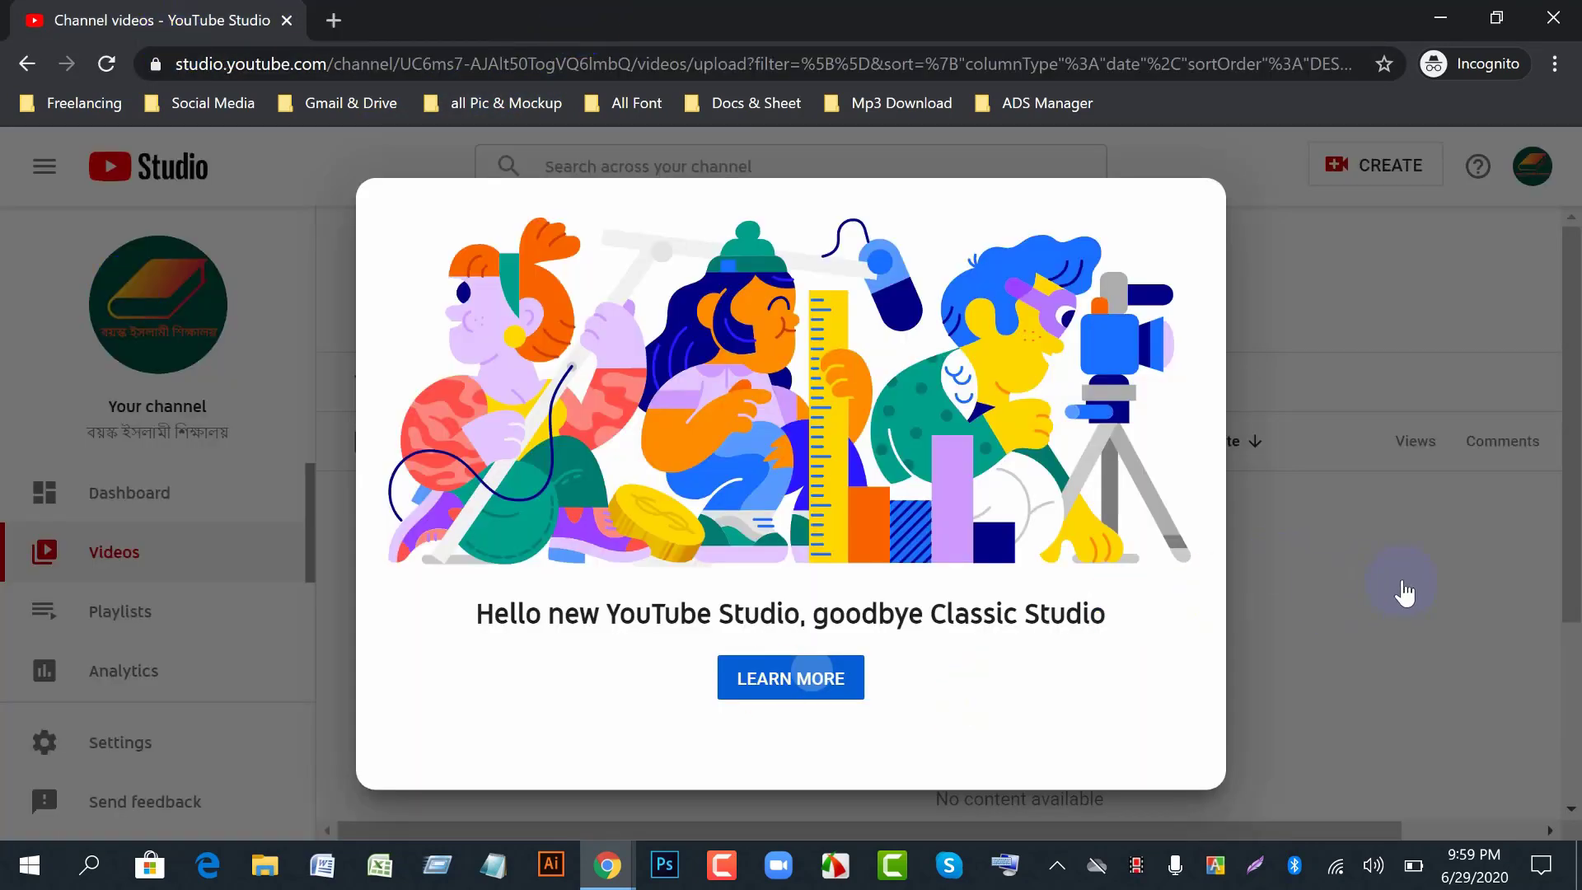
left_click(1337, 646)
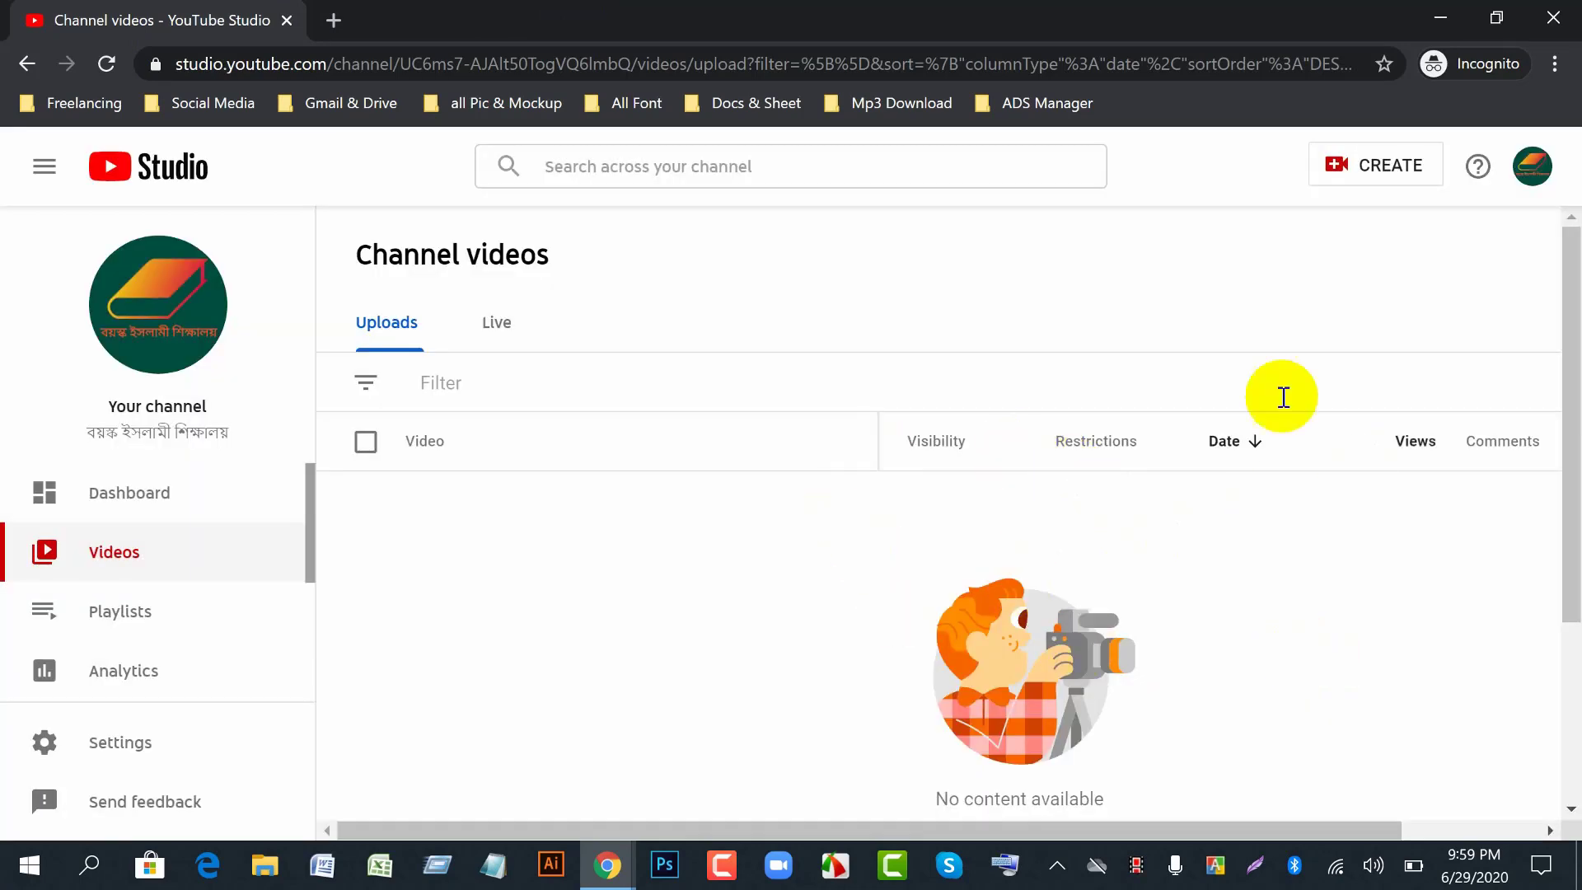
- Open the Studio settings and look through the channel's basic info, including its keywords and country
left_click(137, 745)
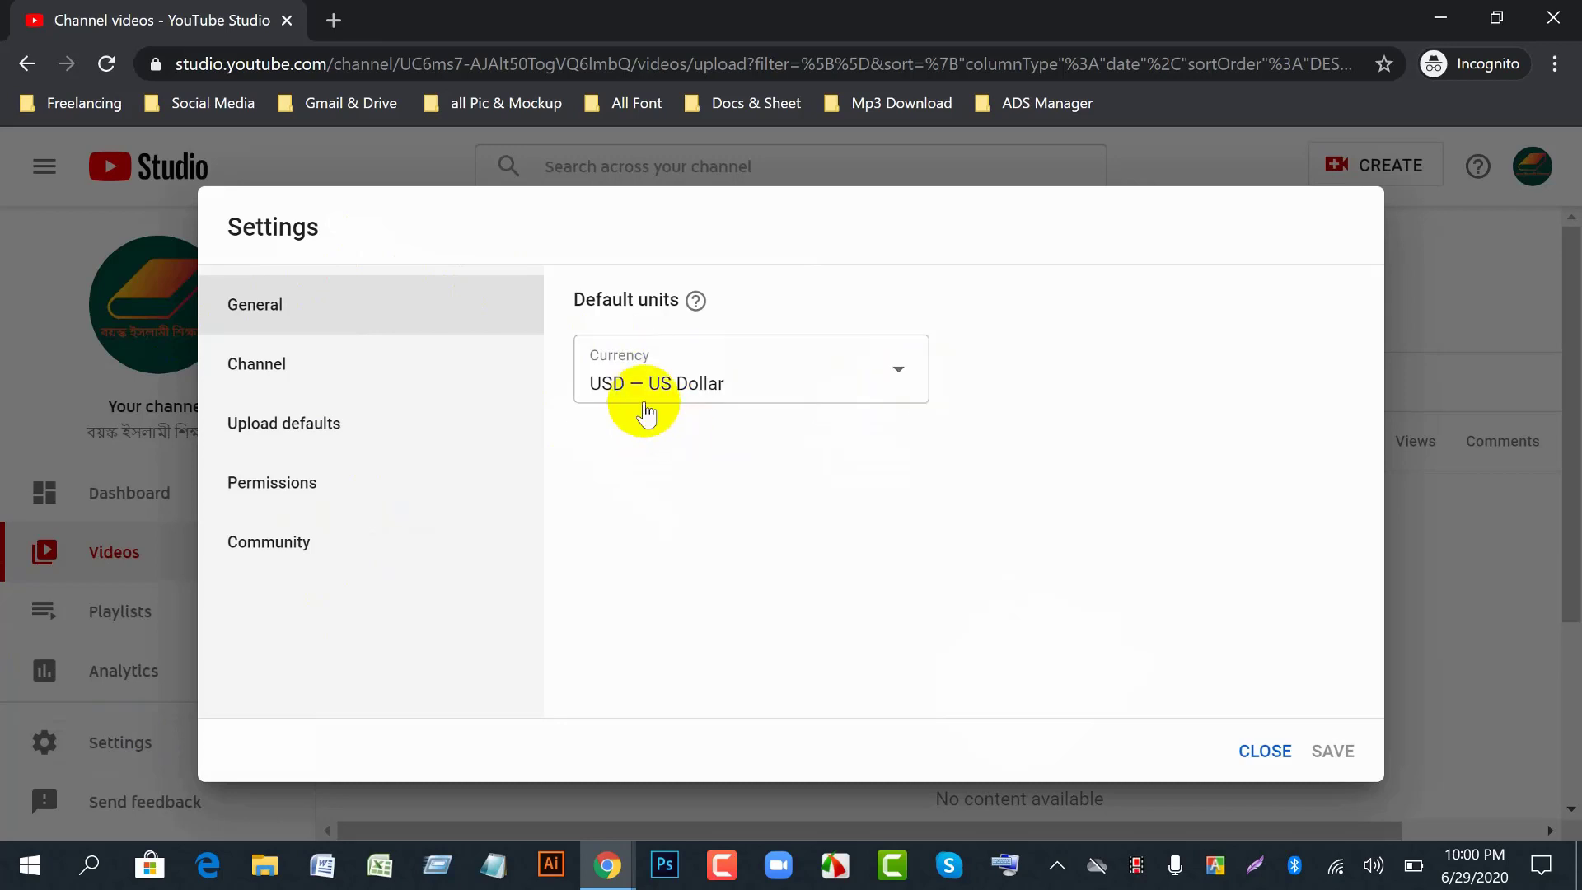
left_click(253, 368)
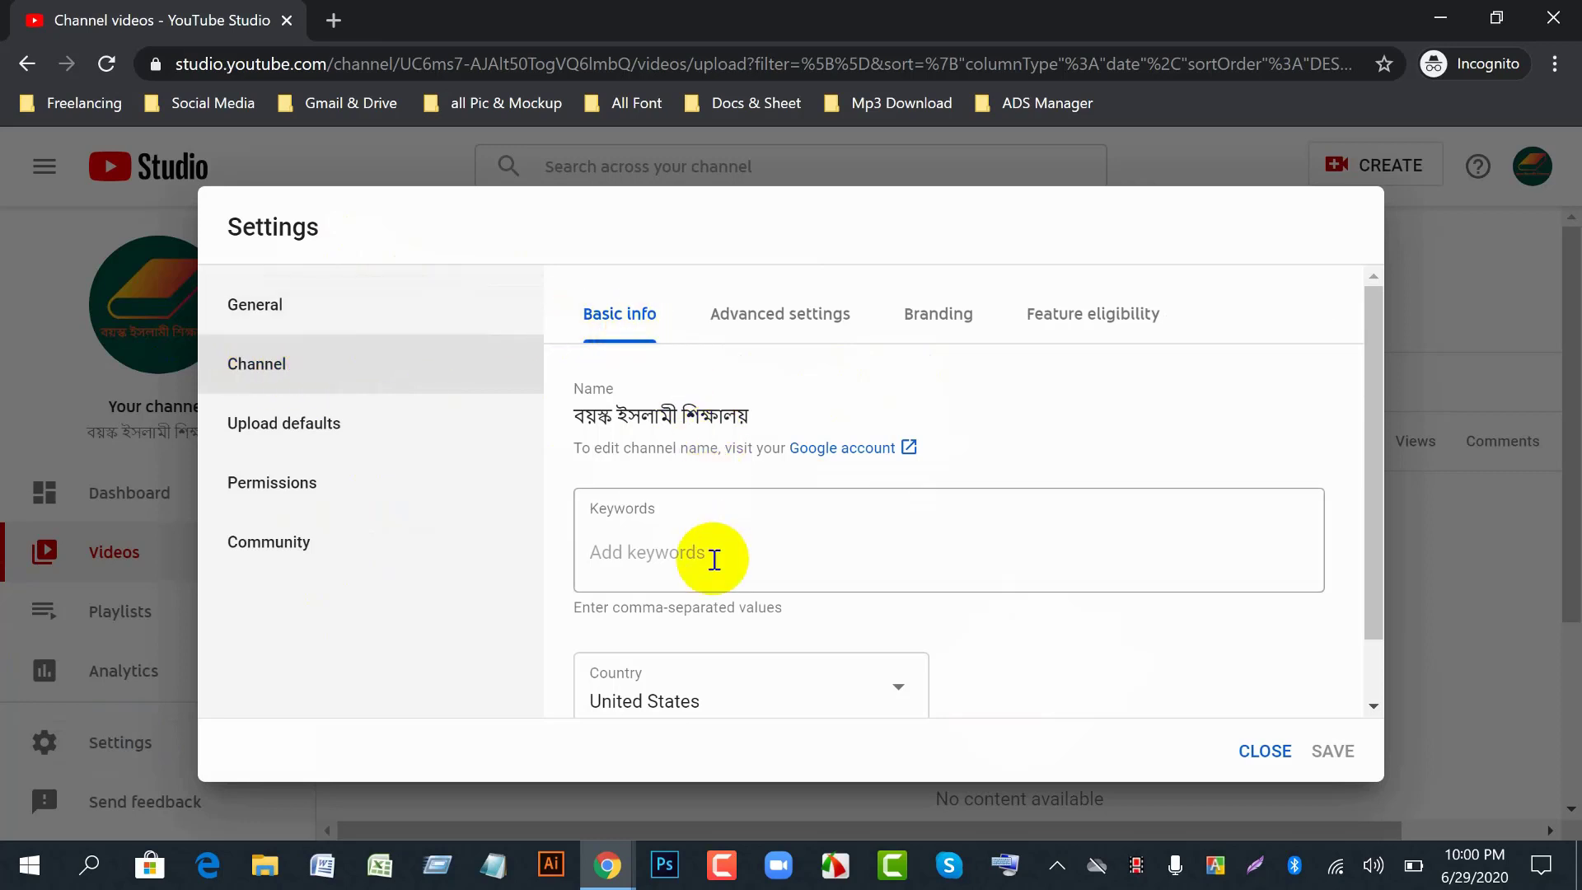
scroll(661, 539, "down", 1)
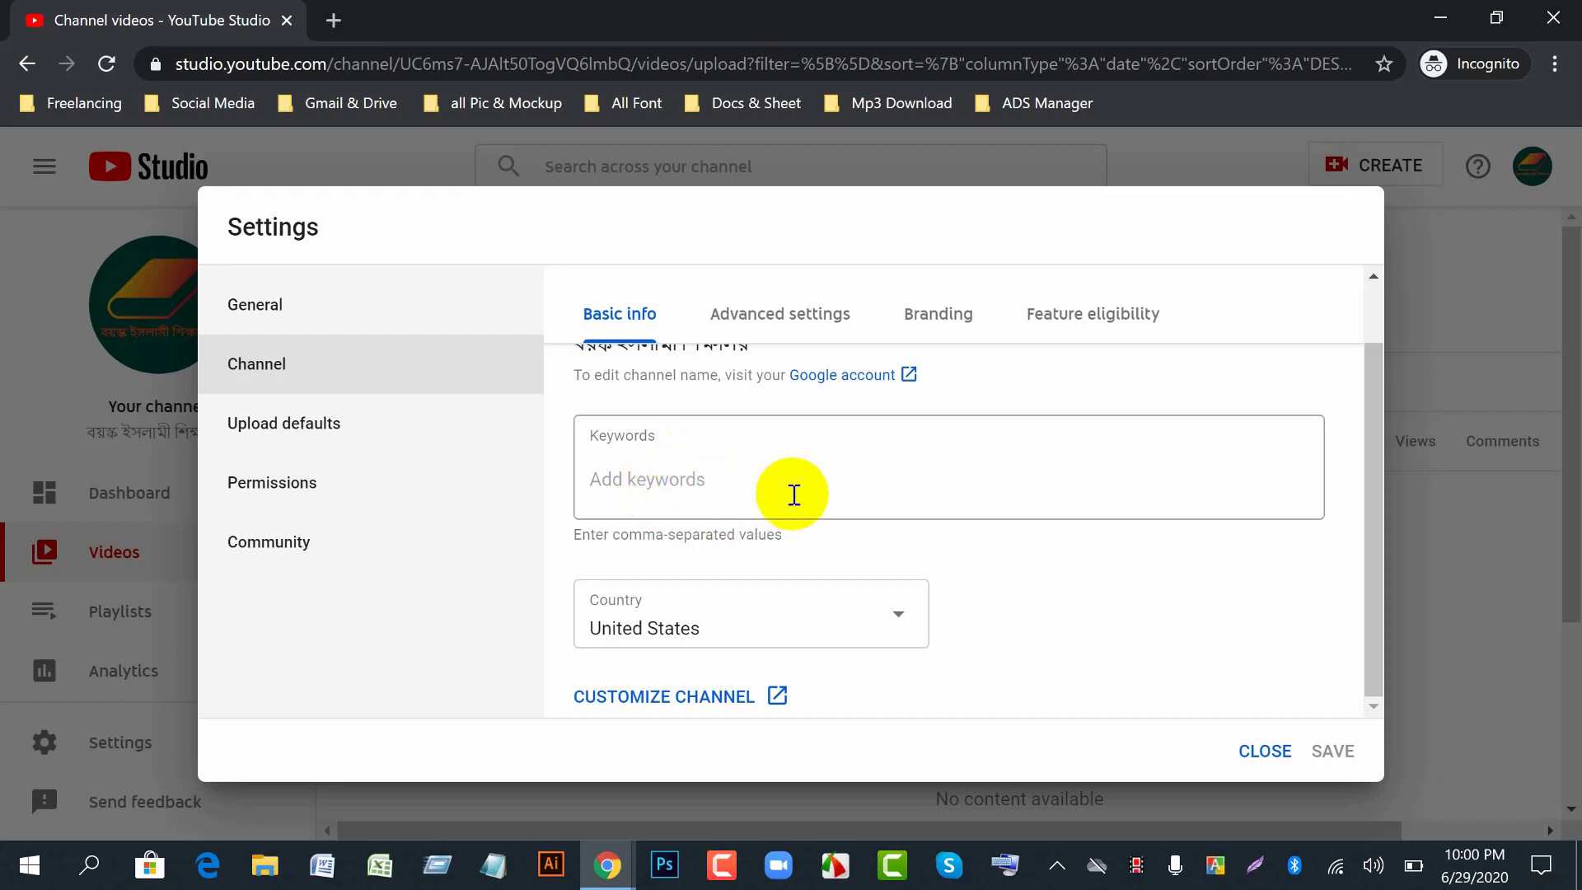
scroll(793, 494, "up", 1)
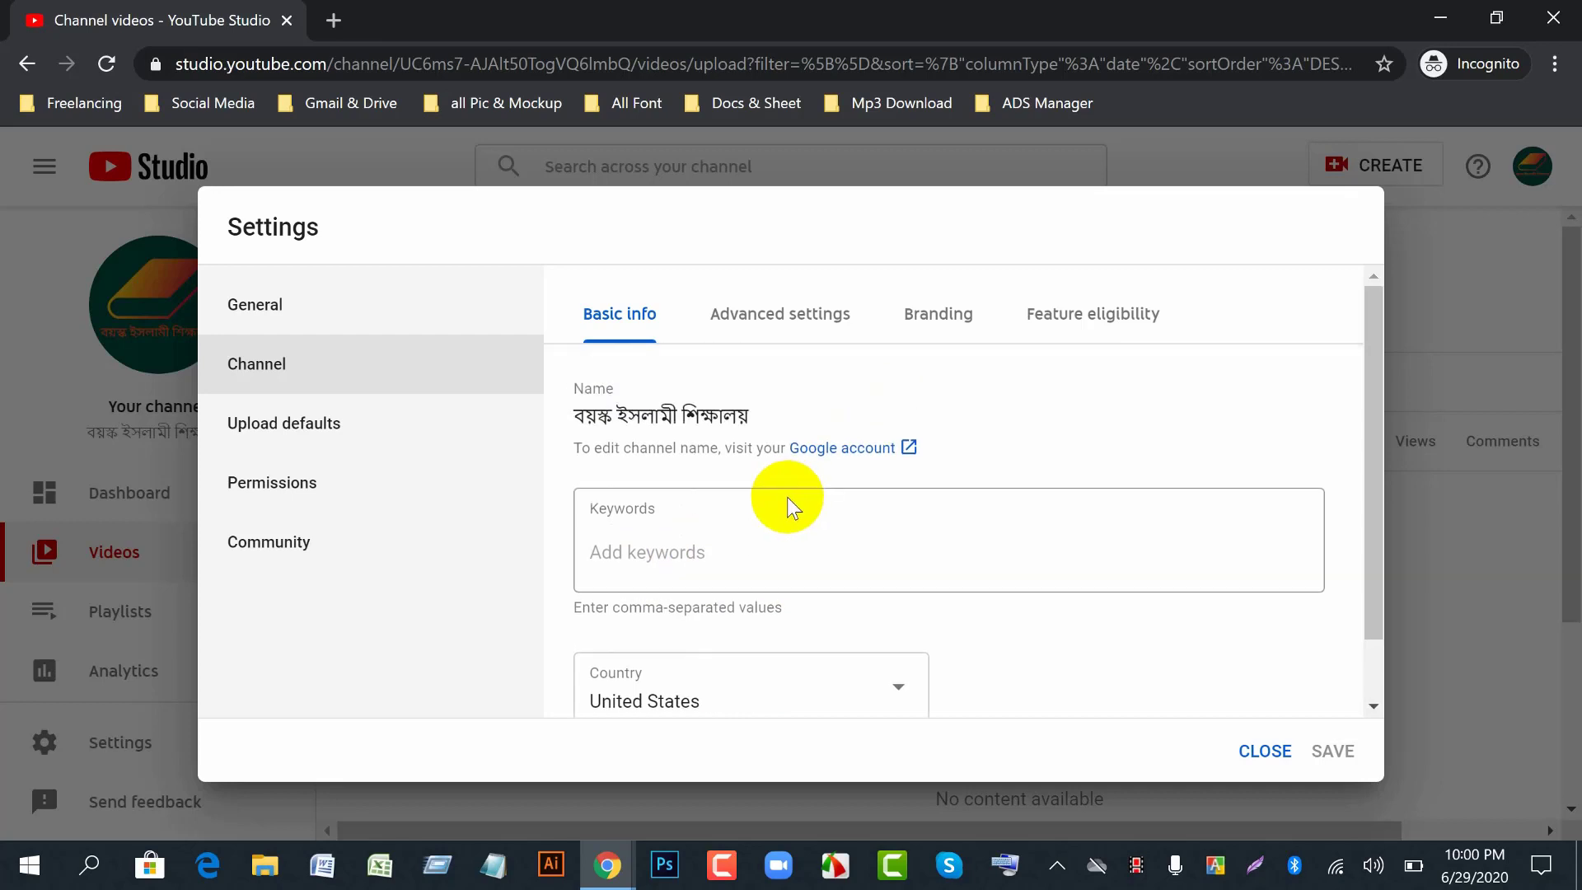
left_click(488, 862)
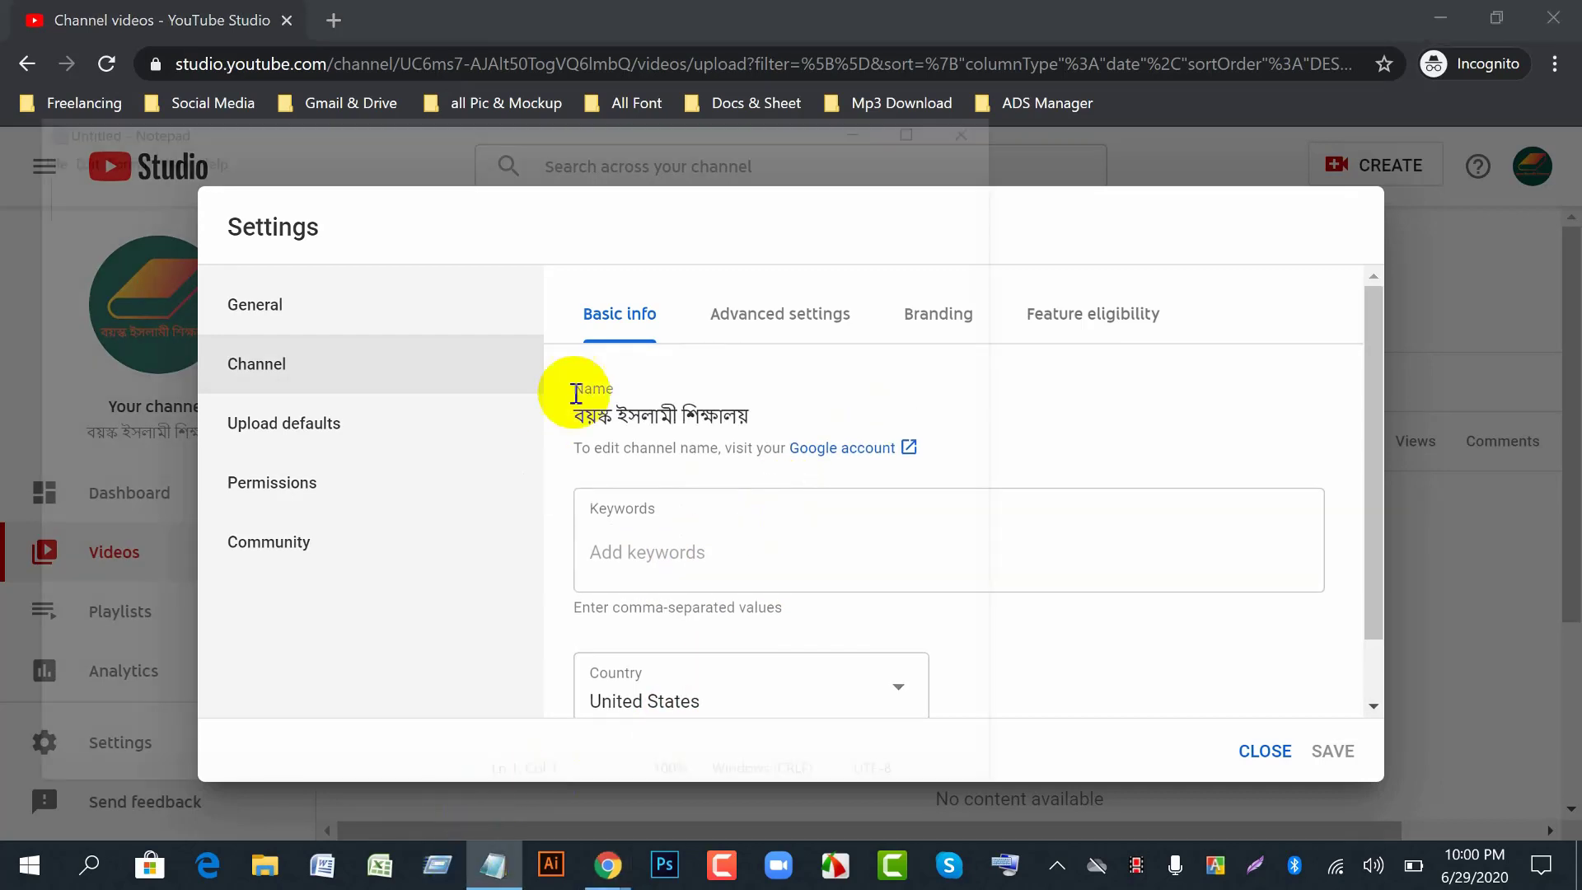
right_click(435, 295)
left_click(349, 379)
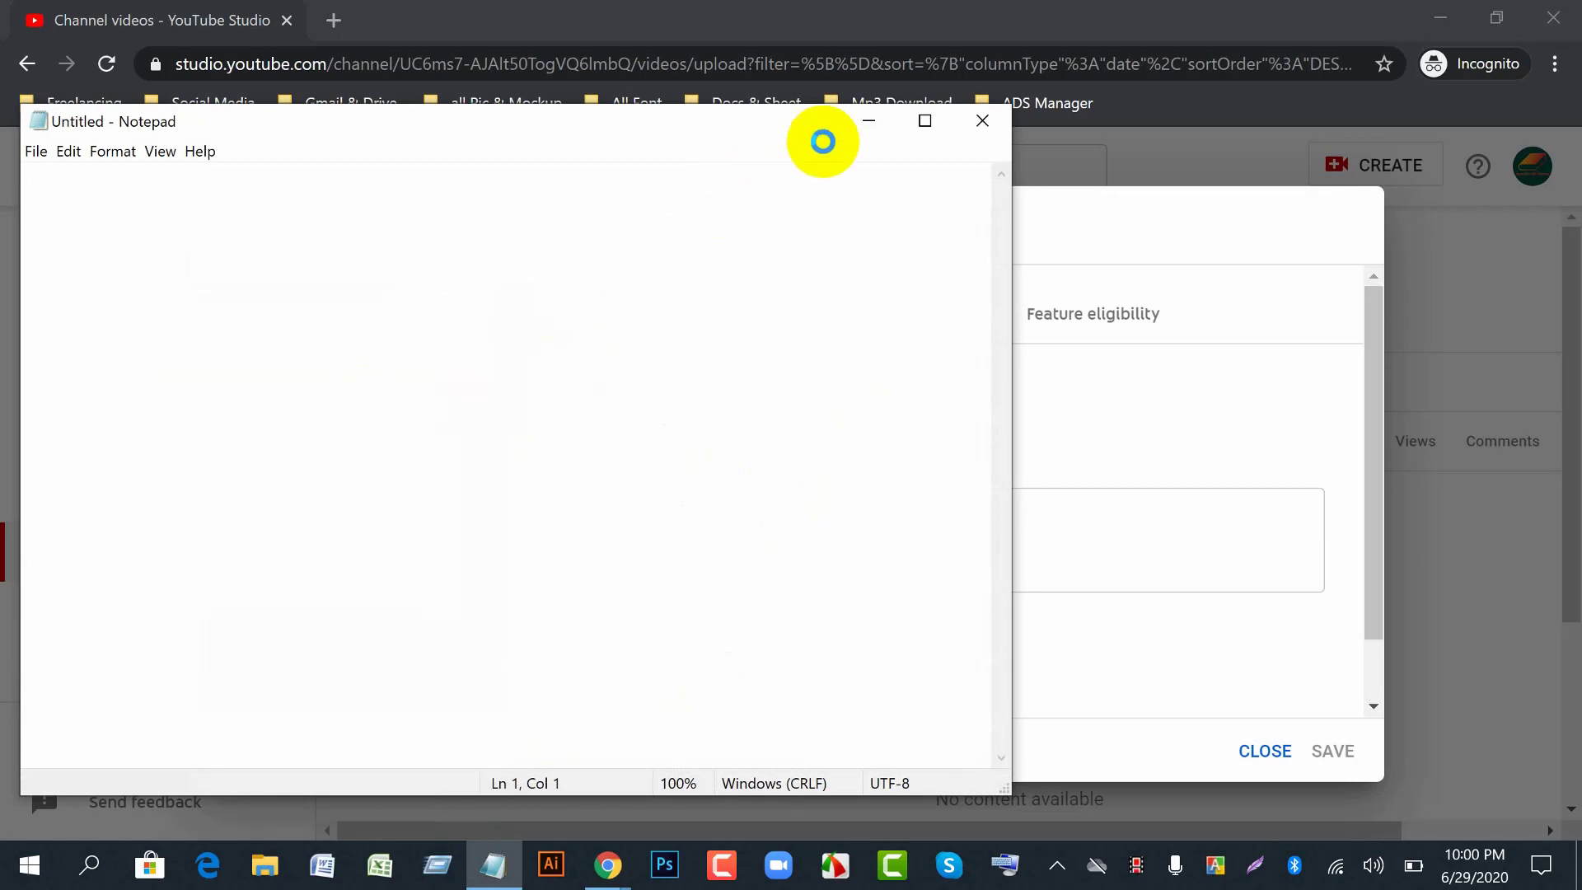
left_click(869, 122)
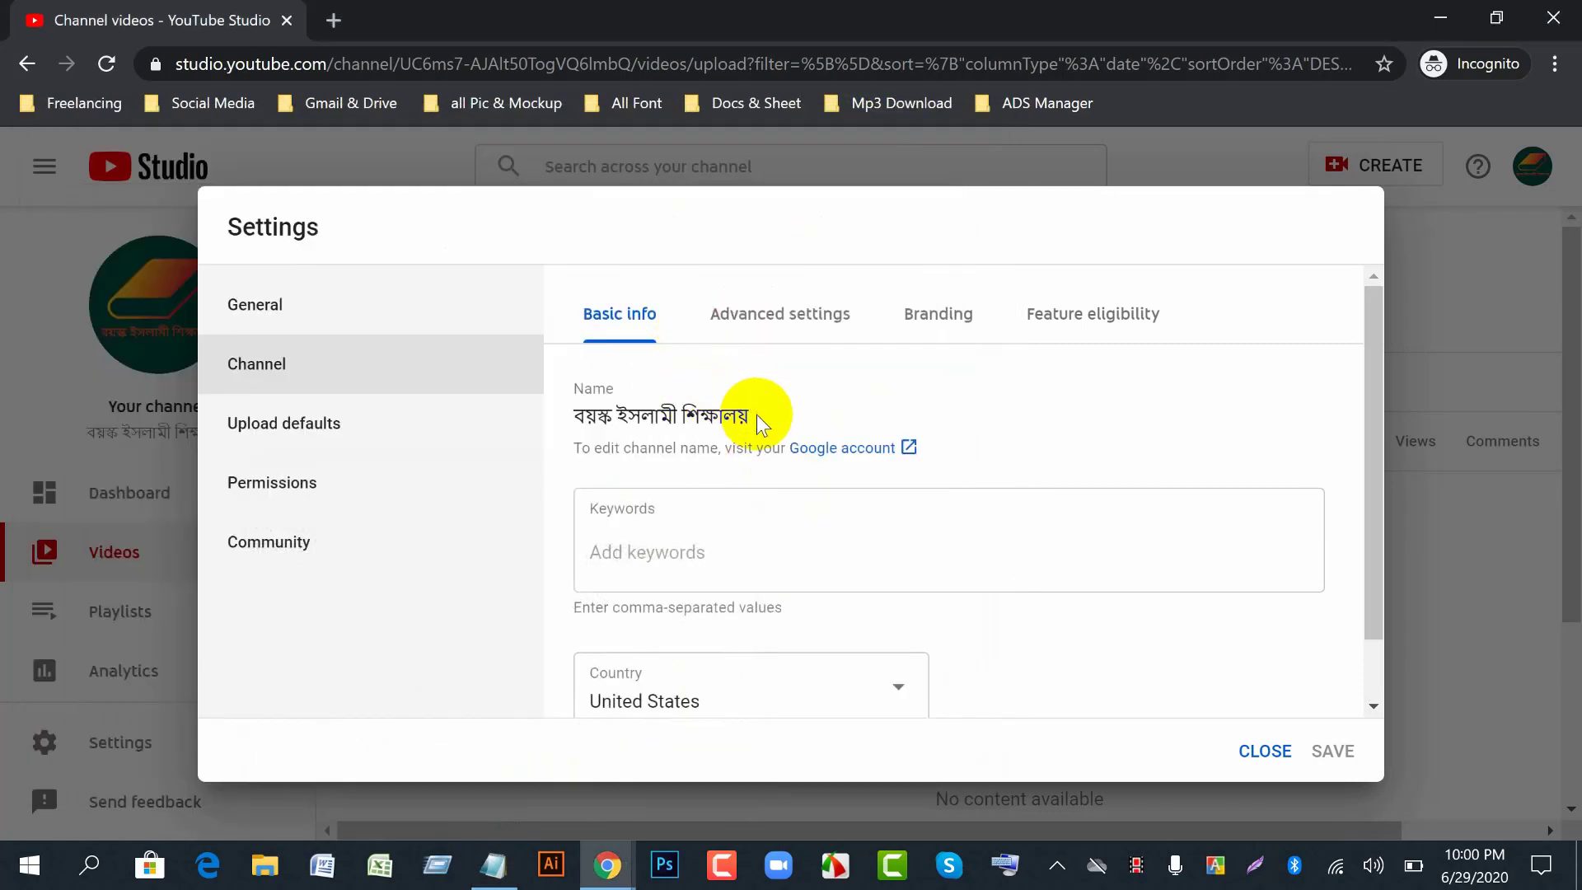
- Copy the channel name and add it as the keyword "বয়স্ক ইসলামী শিক্ষালয়" in the channel's basic info
left_click_drag(760, 423, 608, 418)
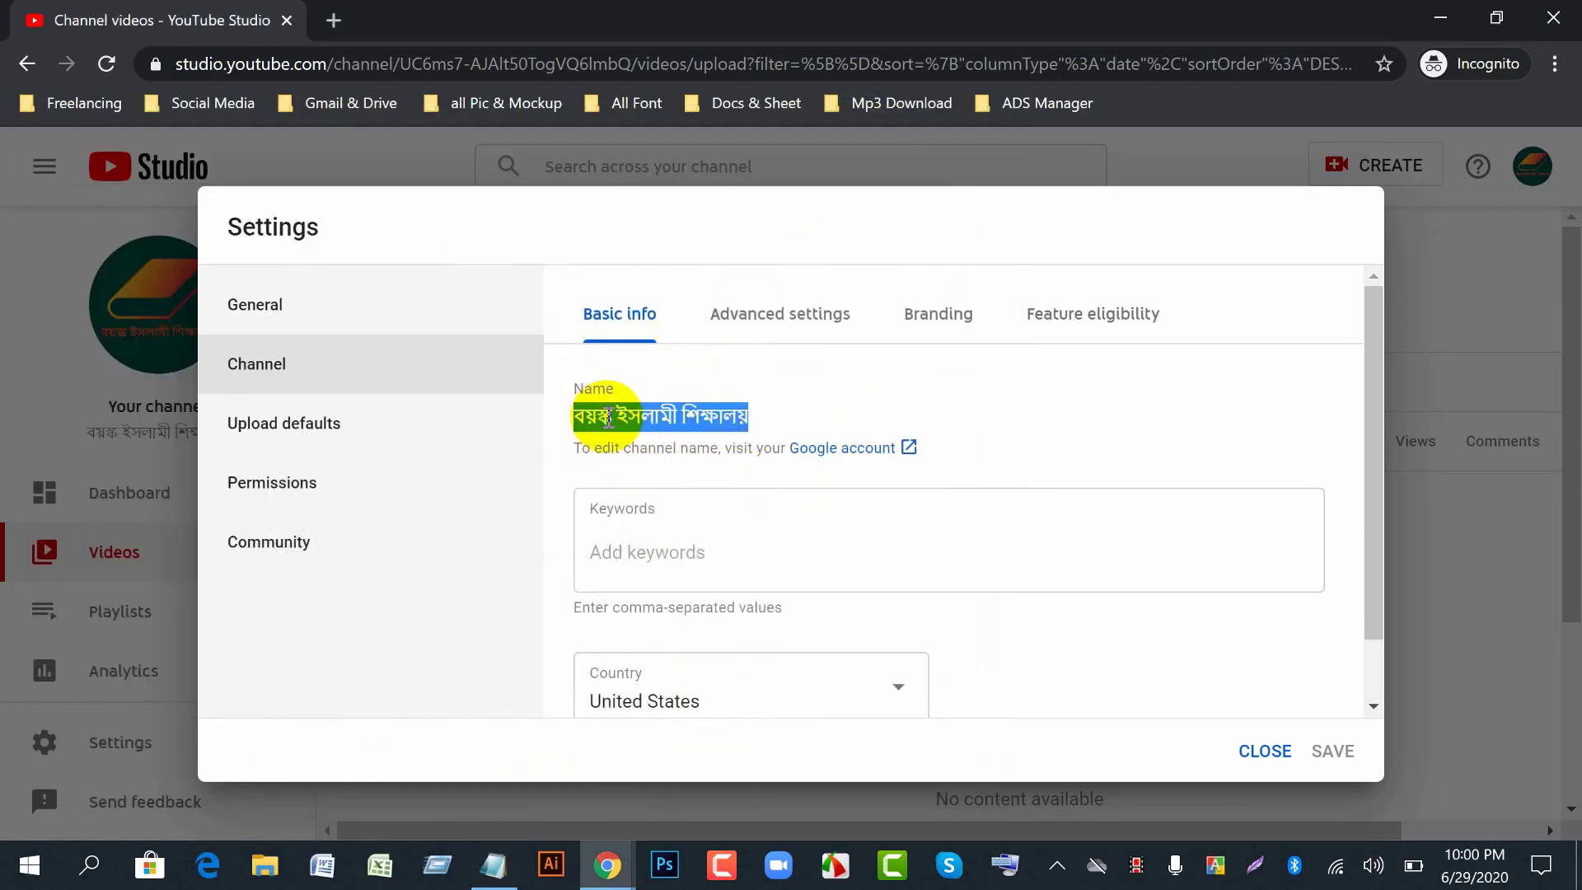
right_click(608, 418)
left_click(651, 438)
left_click(635, 536)
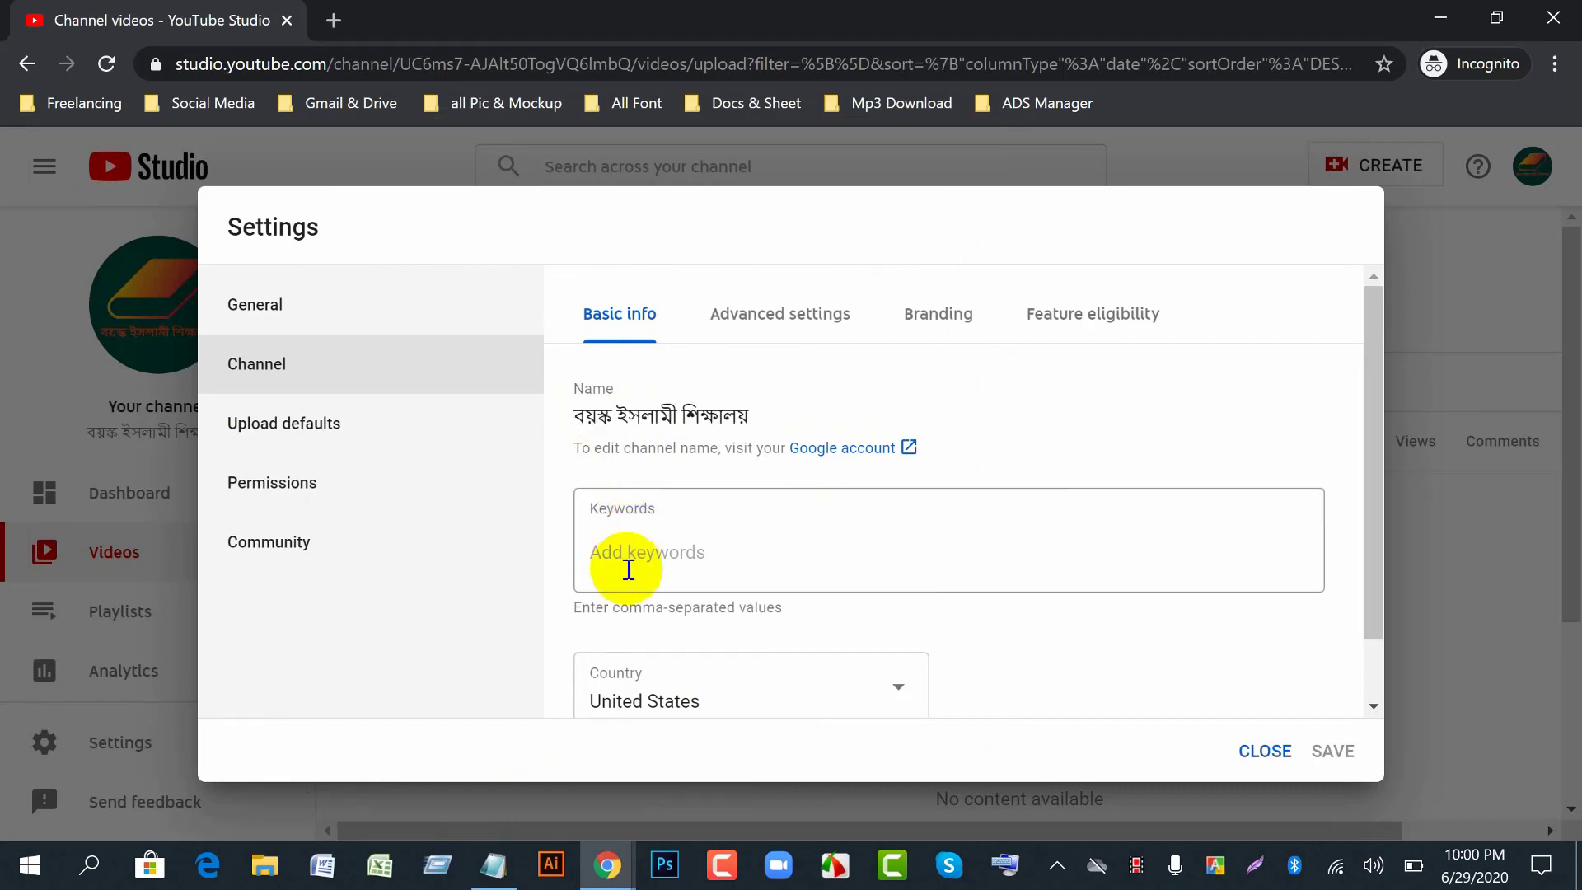
left_click(628, 569)
key("ctrl+v")
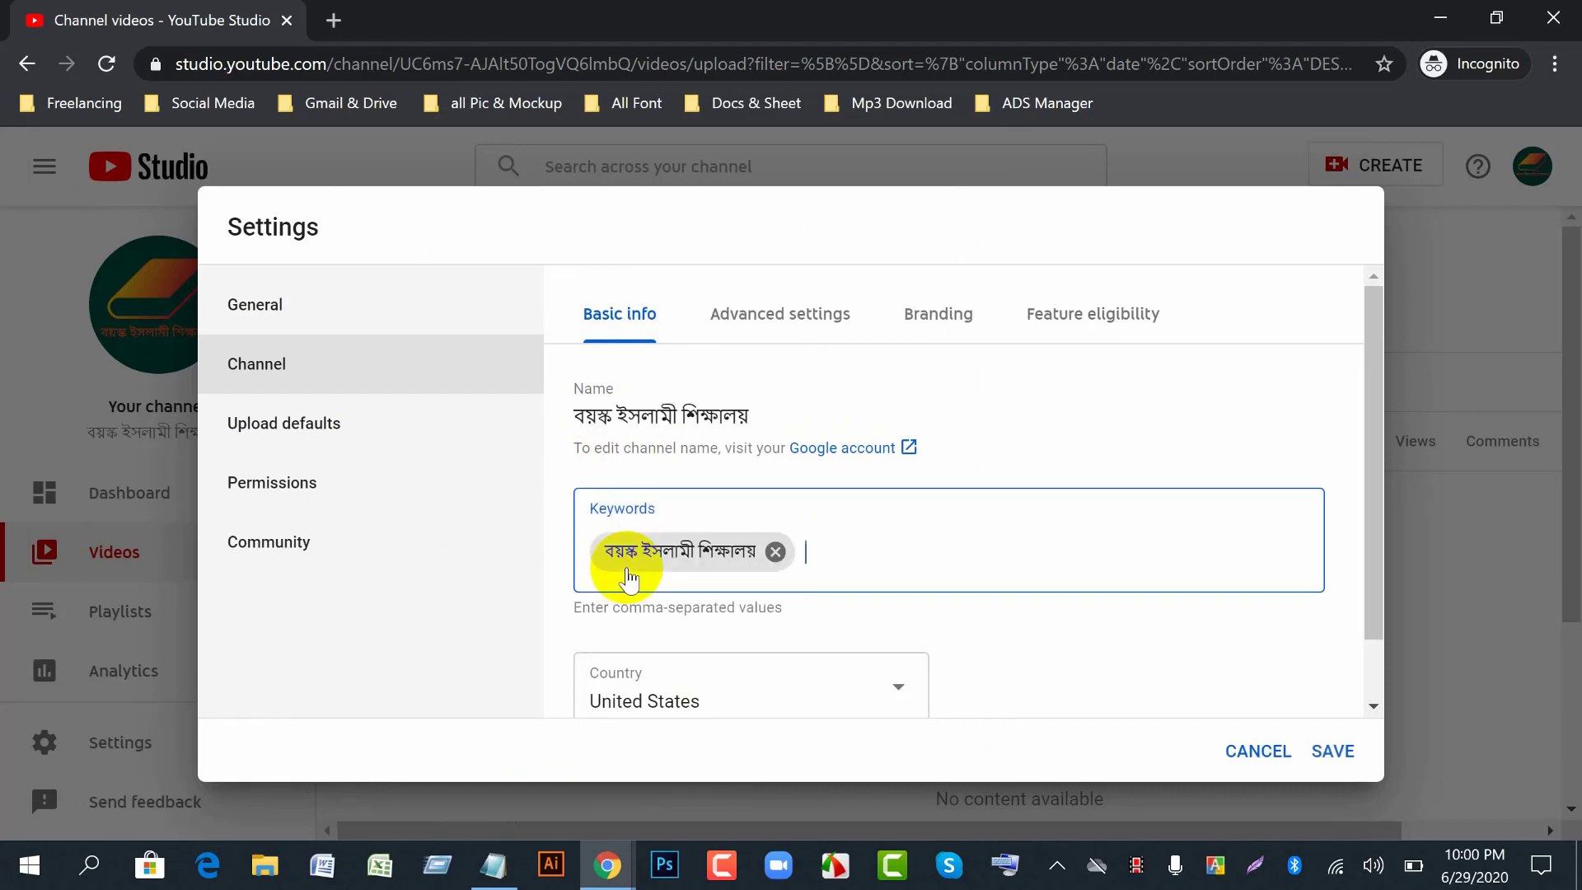
- Switch to the Facebook group page and copy "BoyoskoIslamiShikkhaloy" from its web address
mouse_move(599, 882)
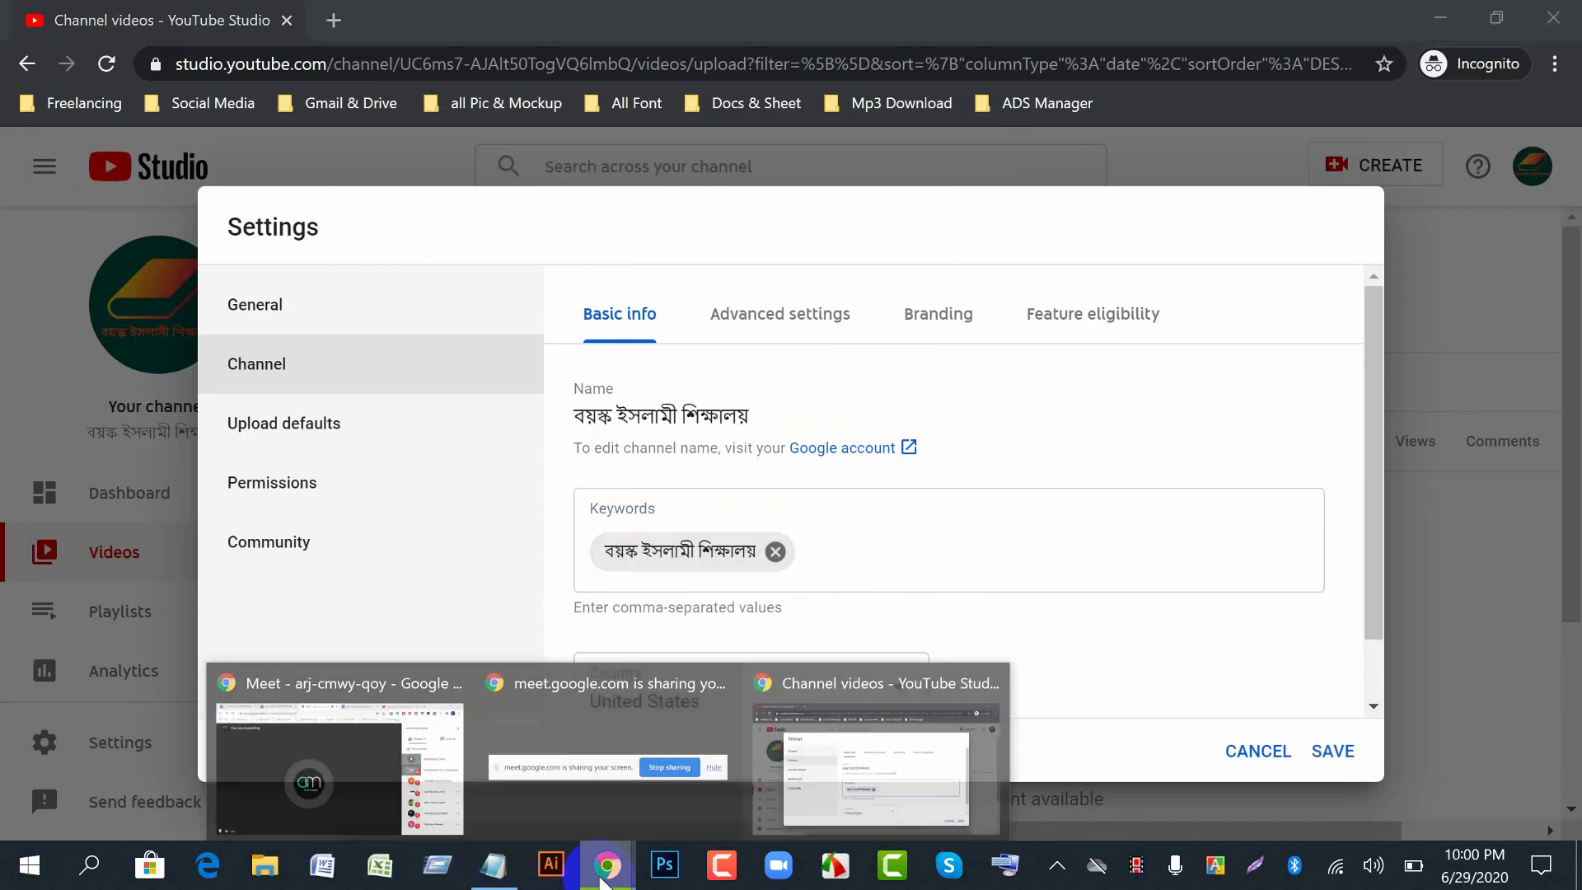
left_click(452, 752)
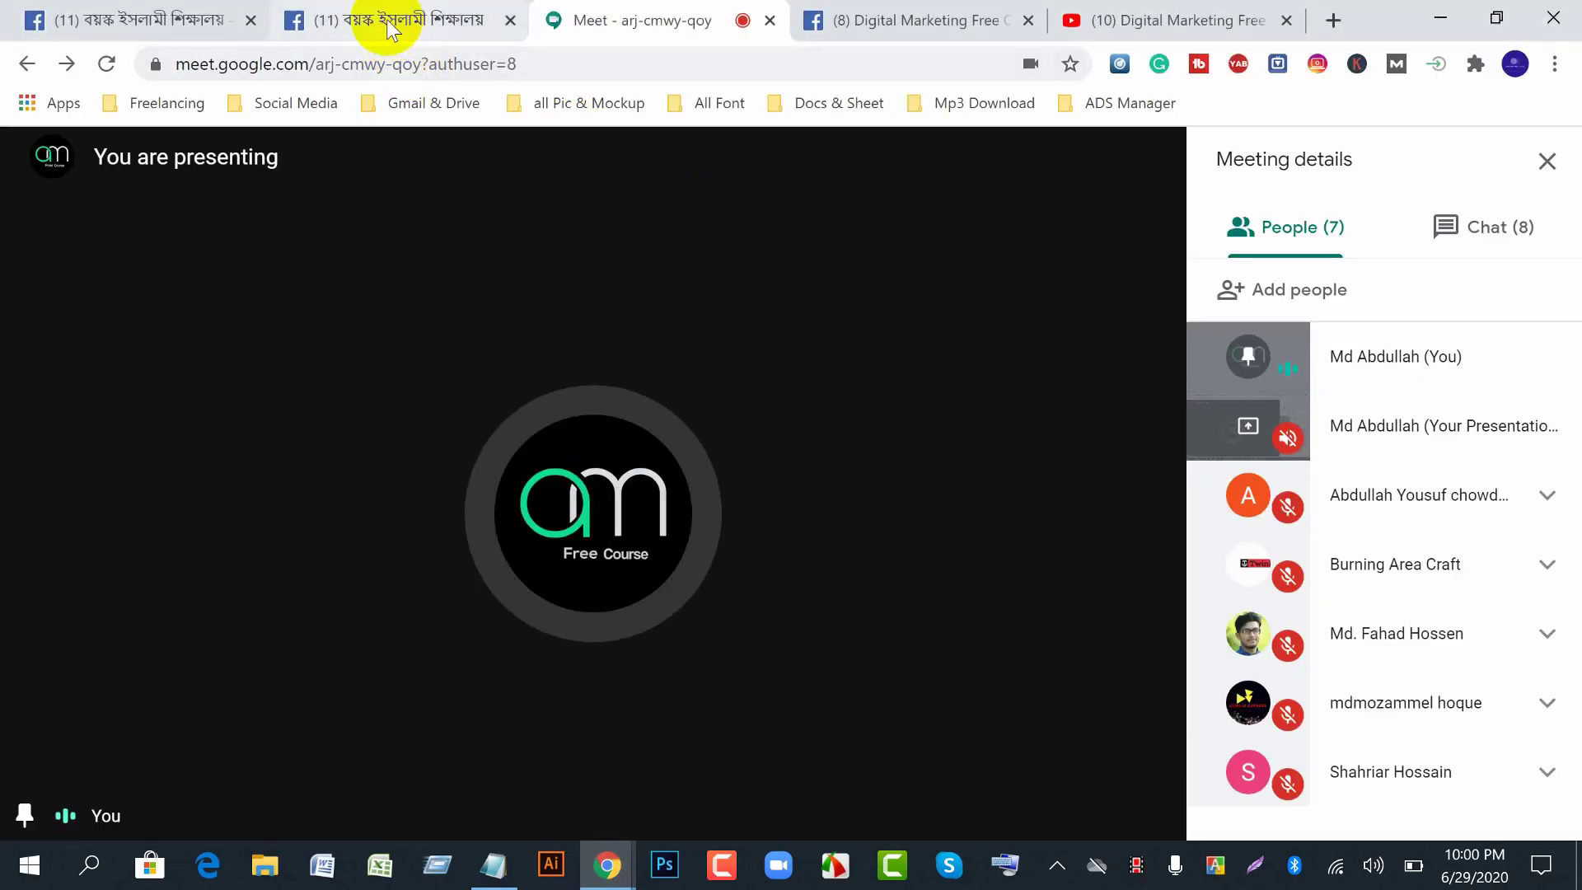
left_click(388, 19)
left_click(488, 70)
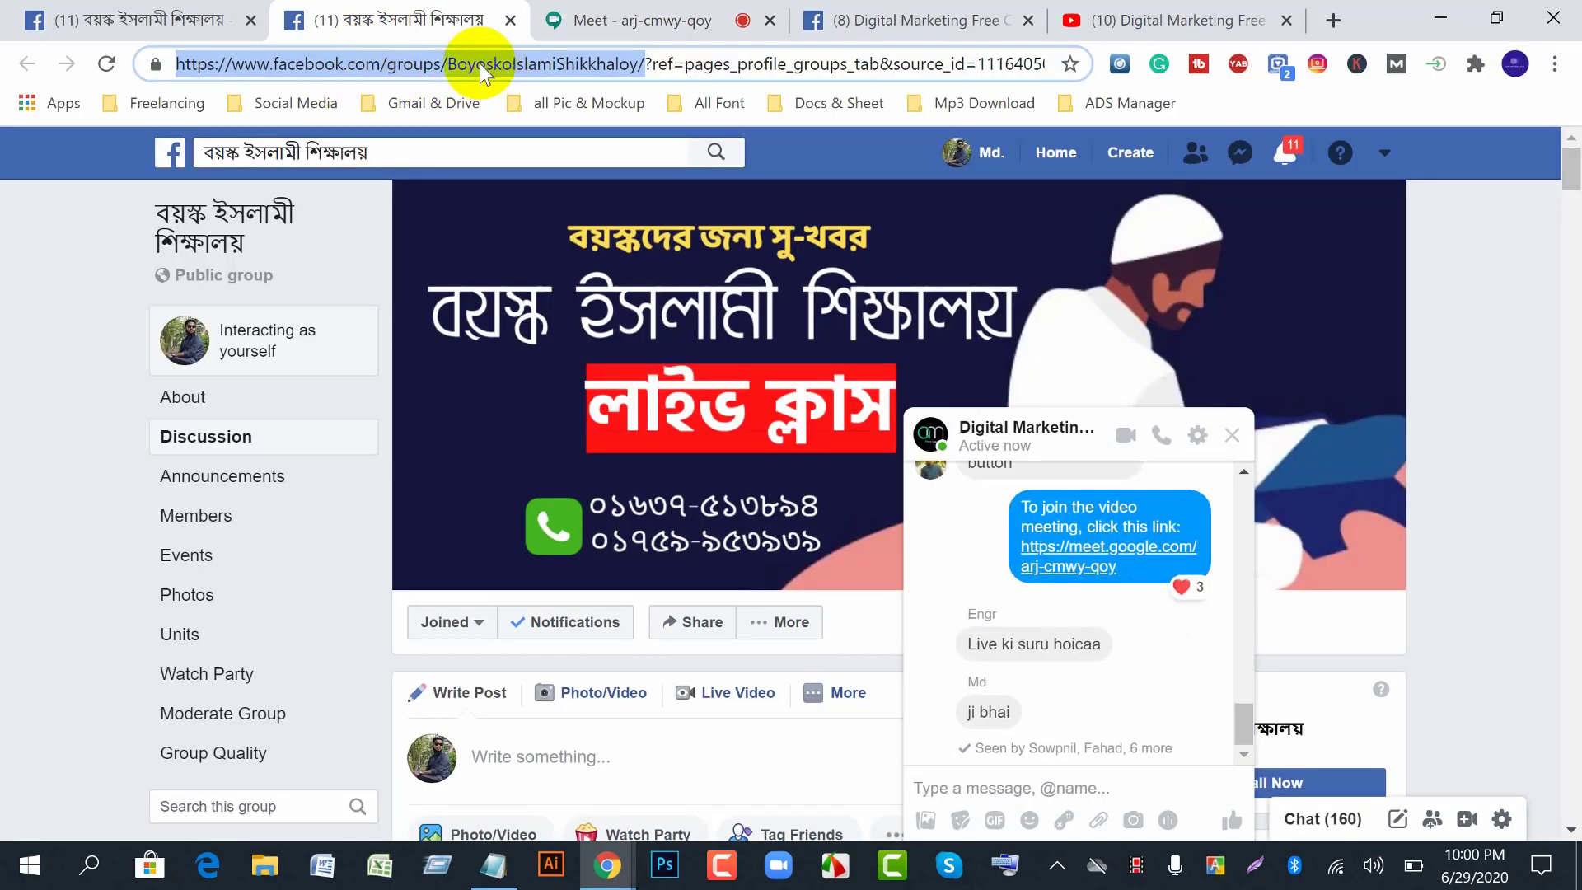
left_click(476, 65)
left_click_drag(449, 63, 619, 62)
right_click(639, 64)
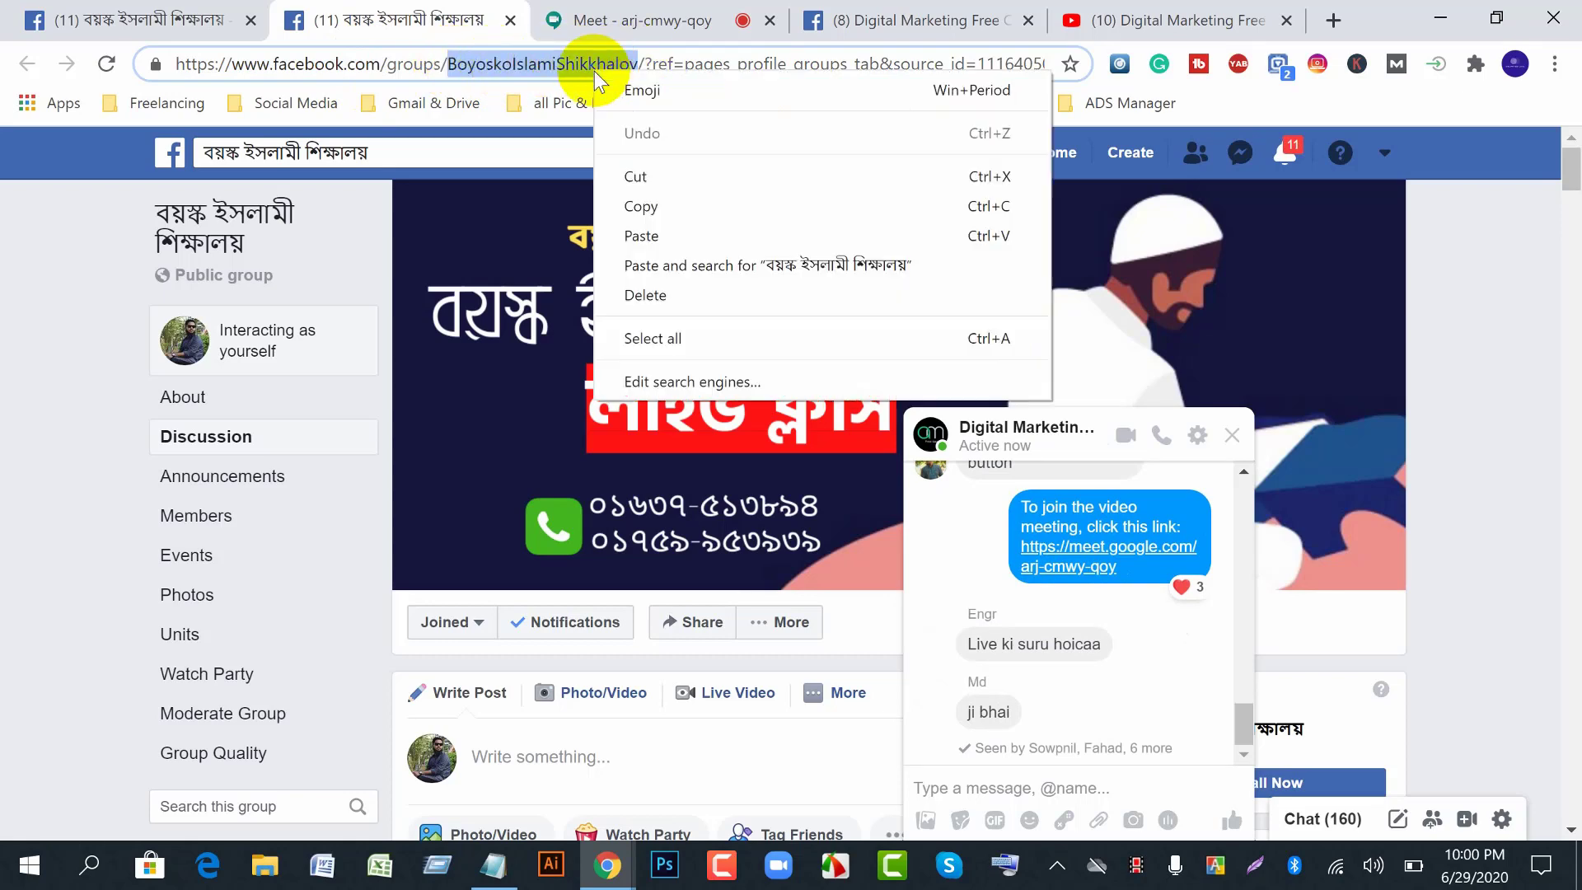
left_click(651, 201)
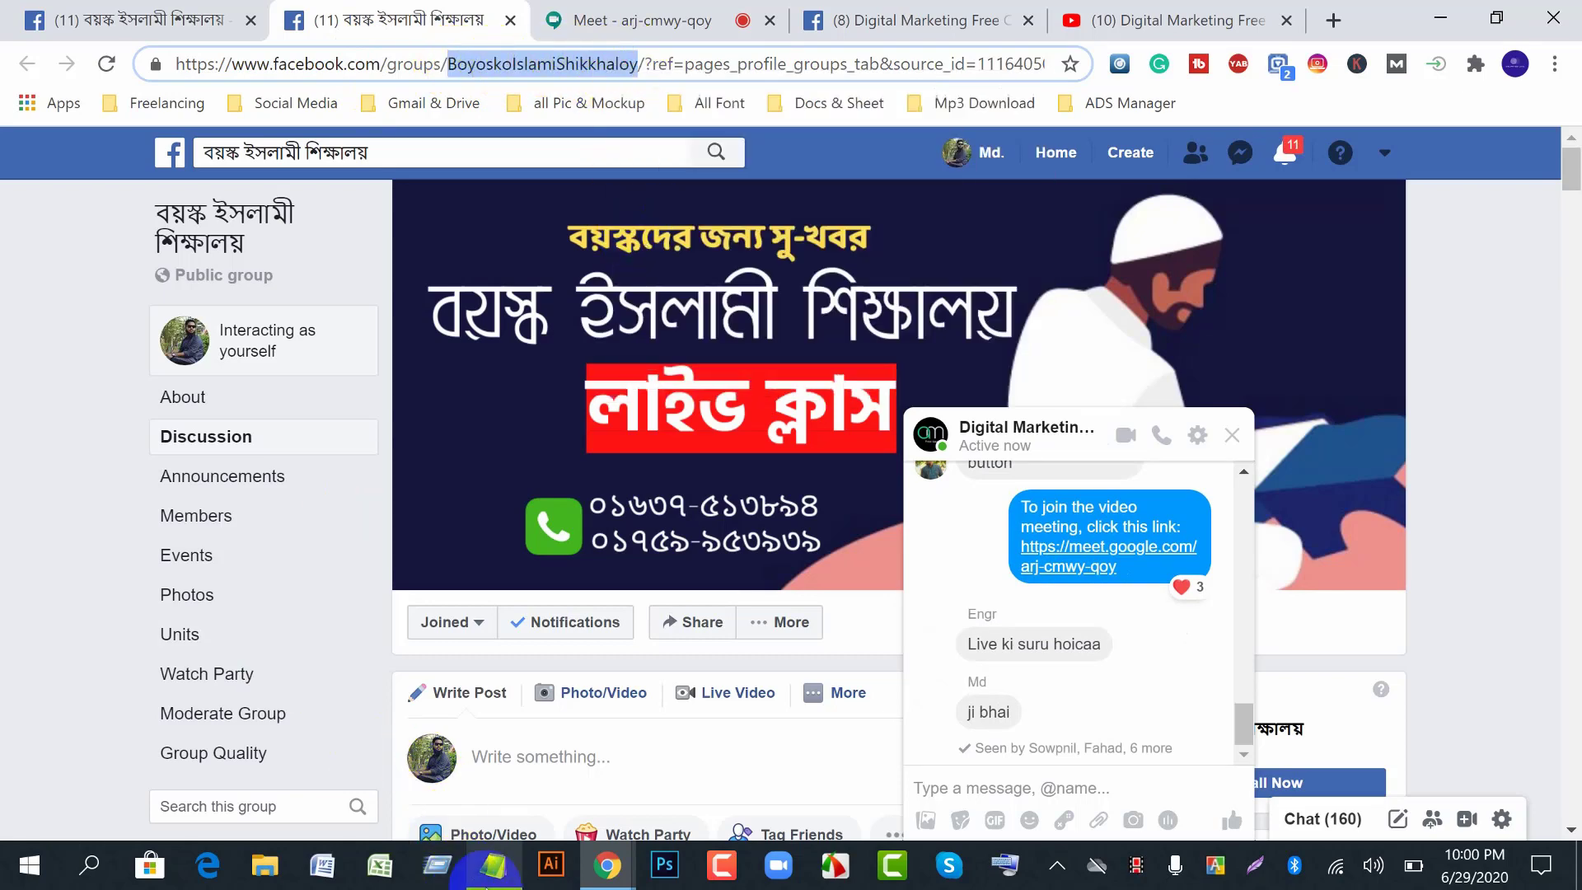
- Paste the copied name into Notepad, space it as "Boyosko Islami Shikkhaloy", cut the text and close Notepad
left_click(493, 865)
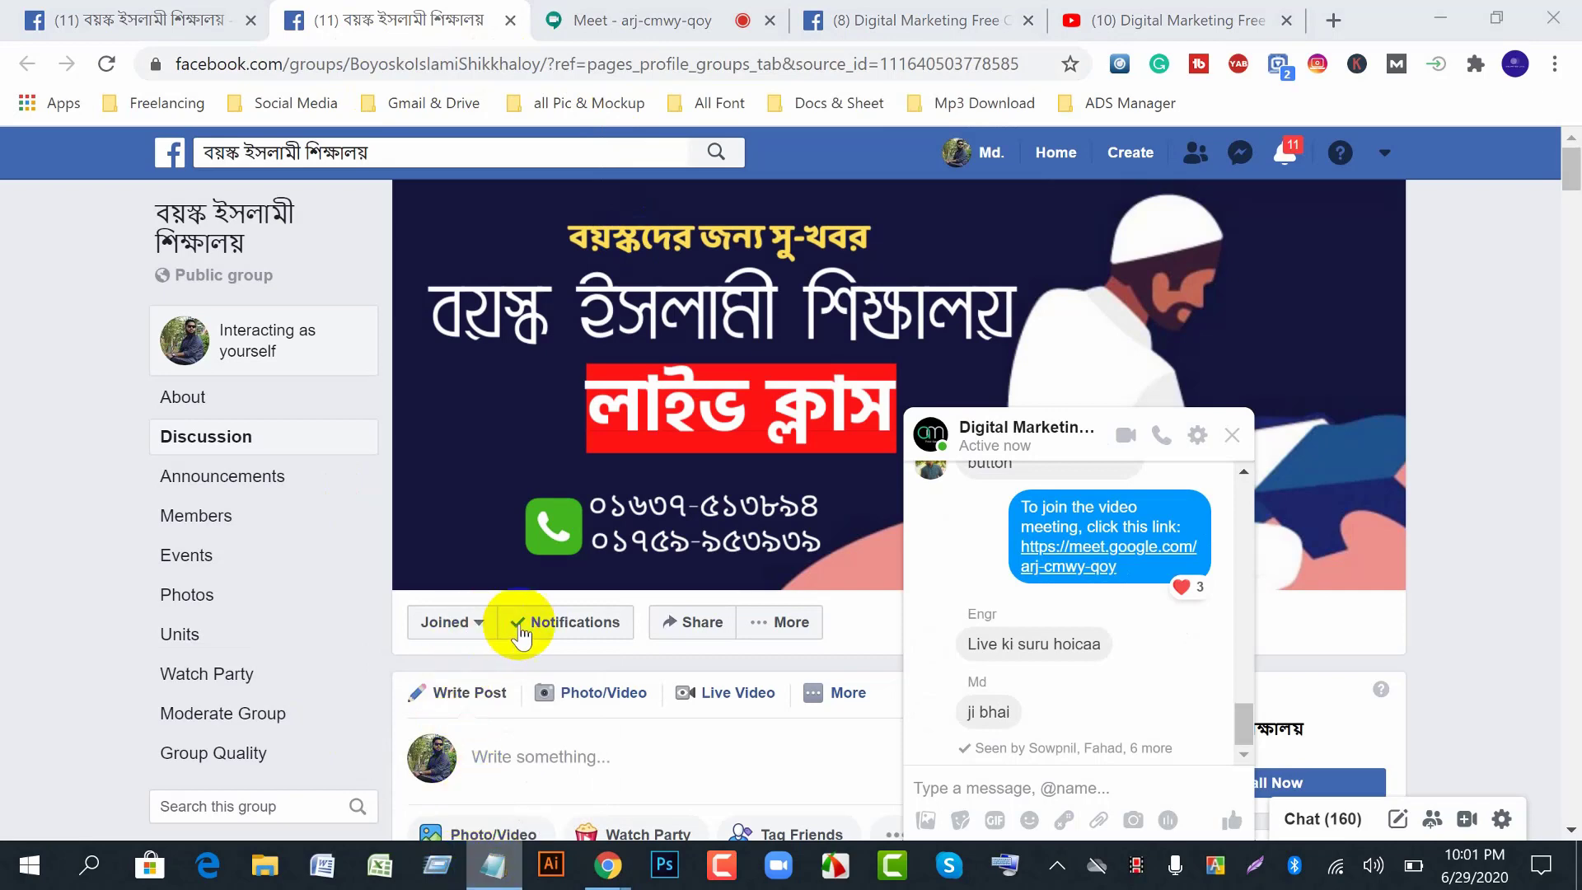
right_click(489, 873)
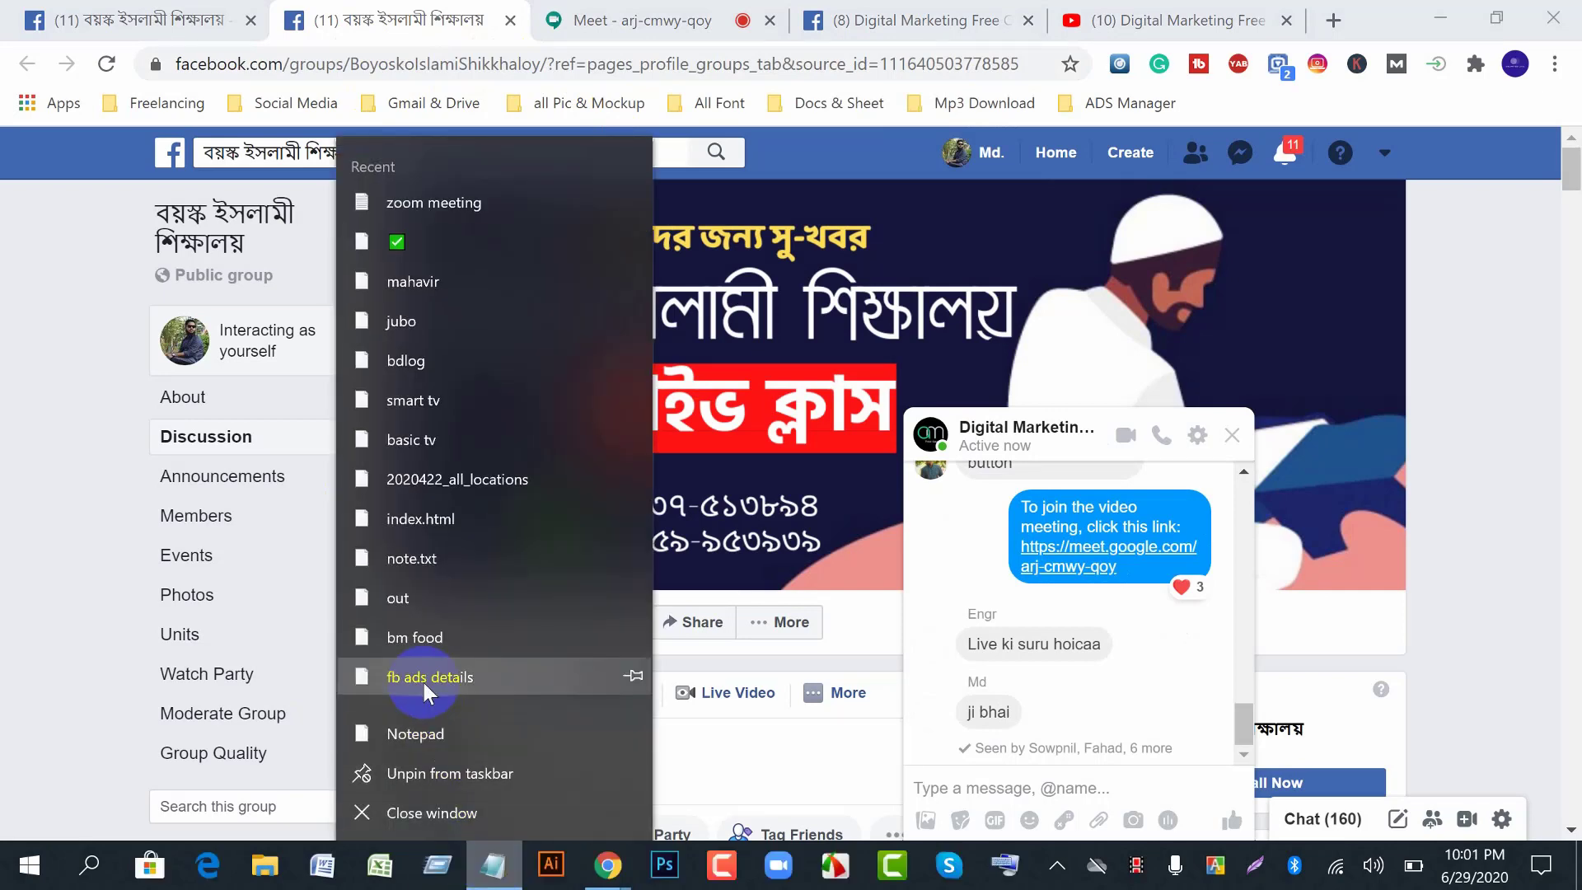
left_click(559, 403)
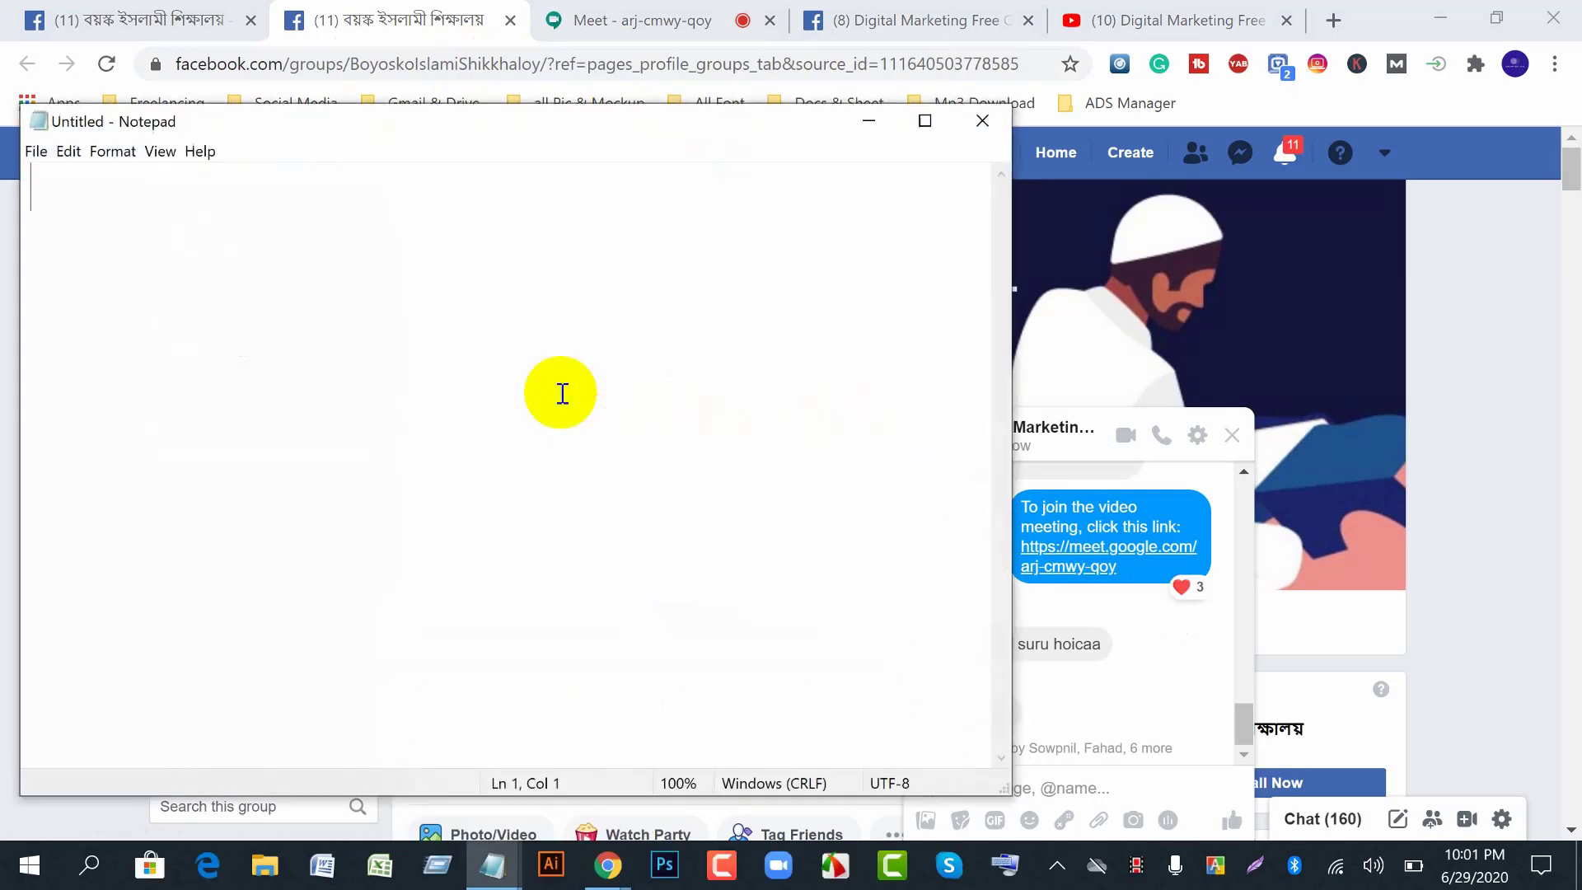
key("ctrl+v")
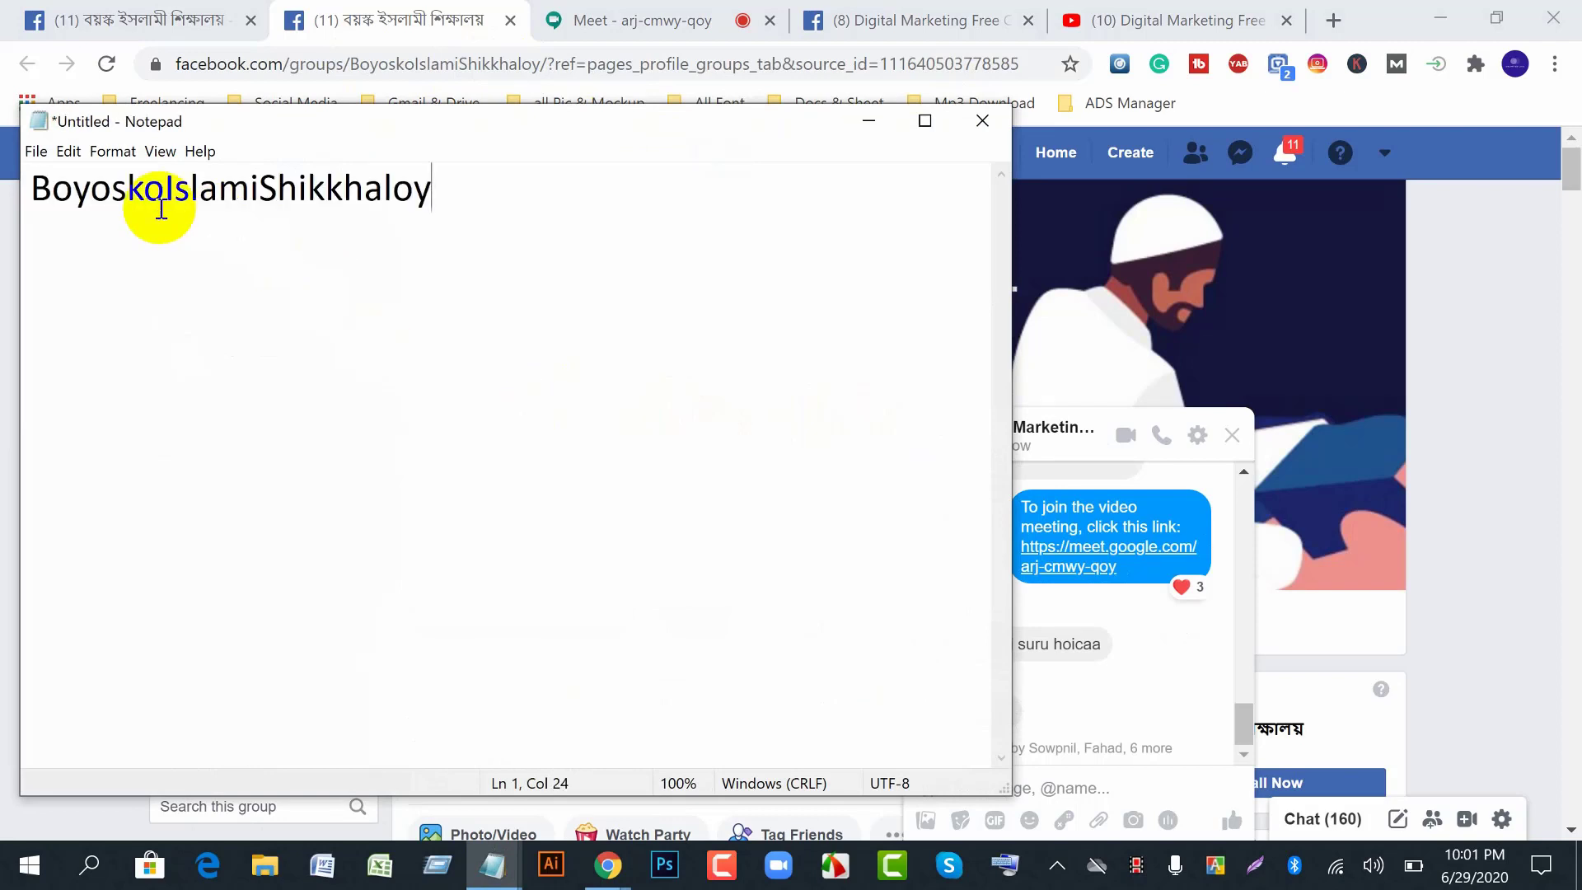
left_click(272, 185)
left_click_drag(29, 186, 558, 249)
right_click(197, 220)
left_click(131, 247)
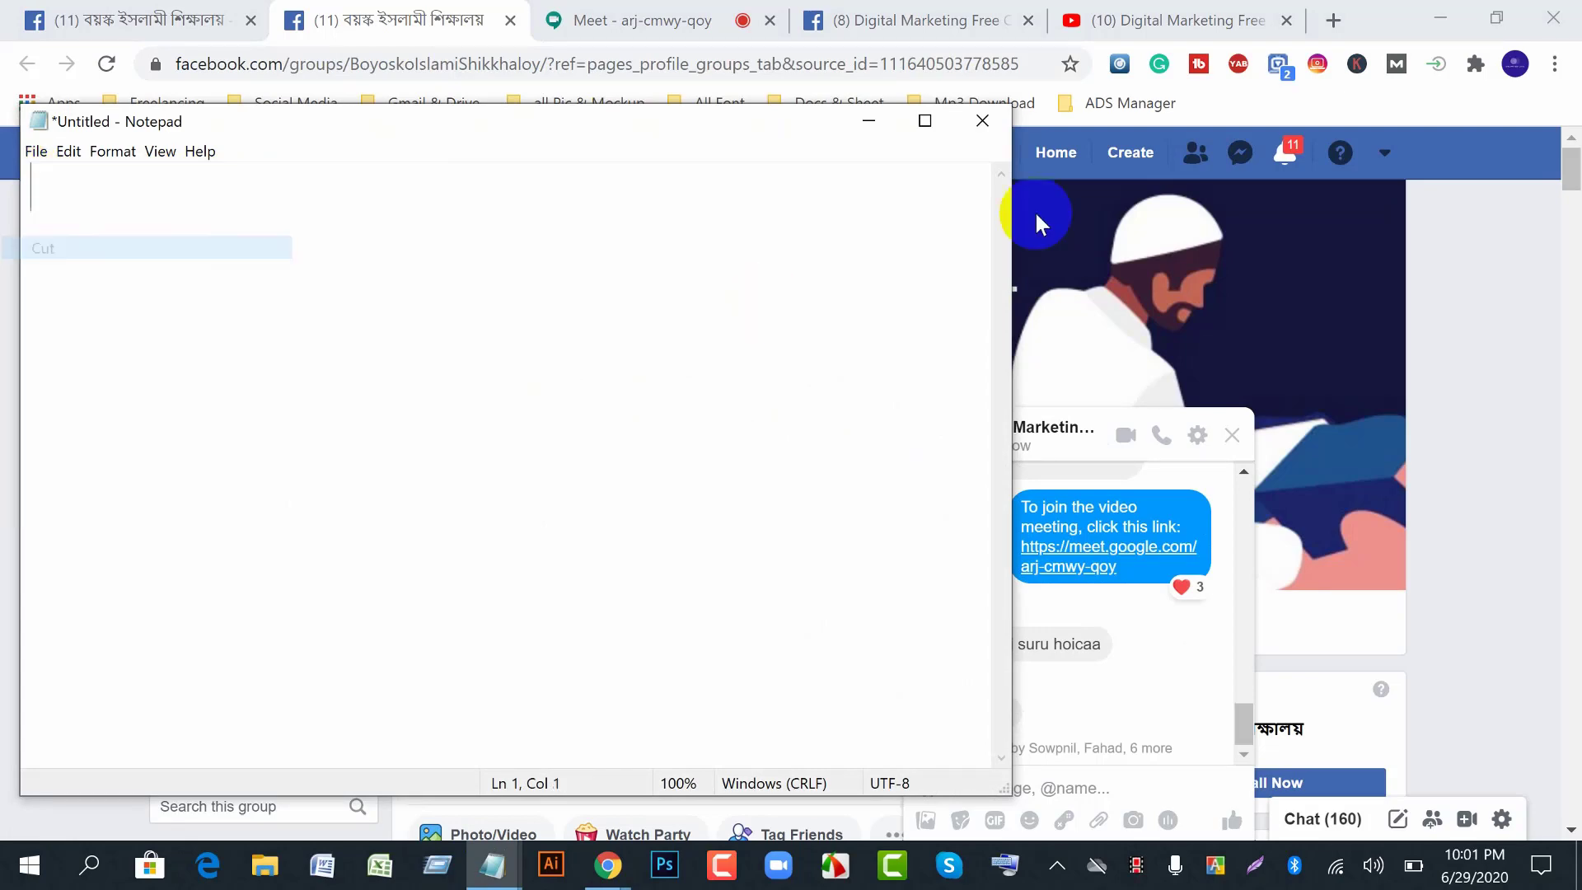
left_click(980, 122)
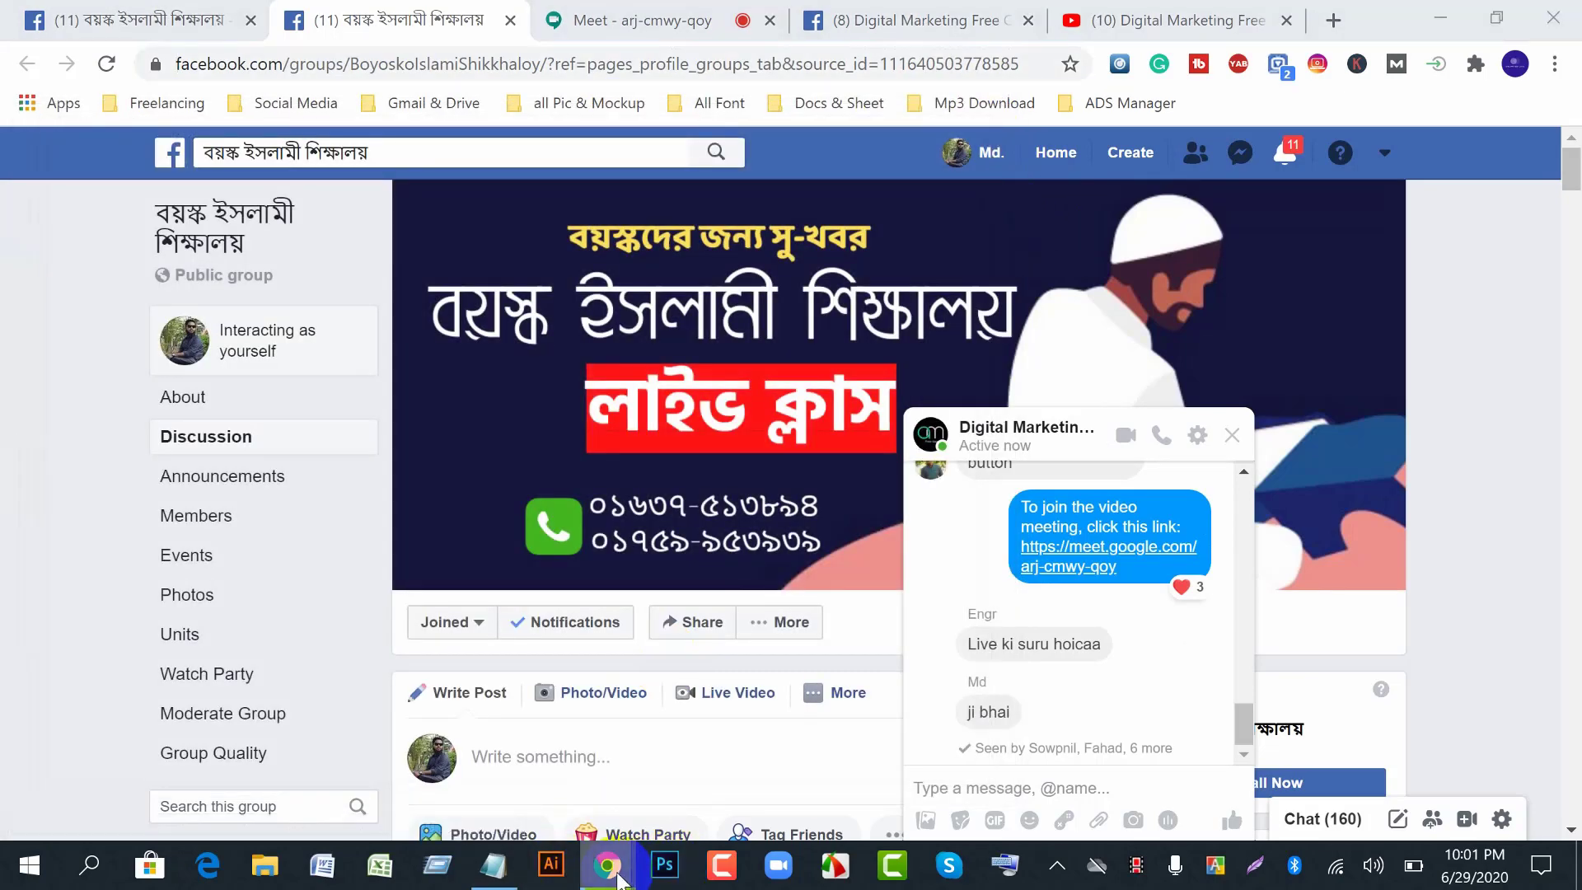
- Return to the YouTube Studio settings and add the channel keywords "Boyosko Islami Shikkhaloy", "quran" and "arbi"
mouse_move(610, 867)
left_click(862, 770)
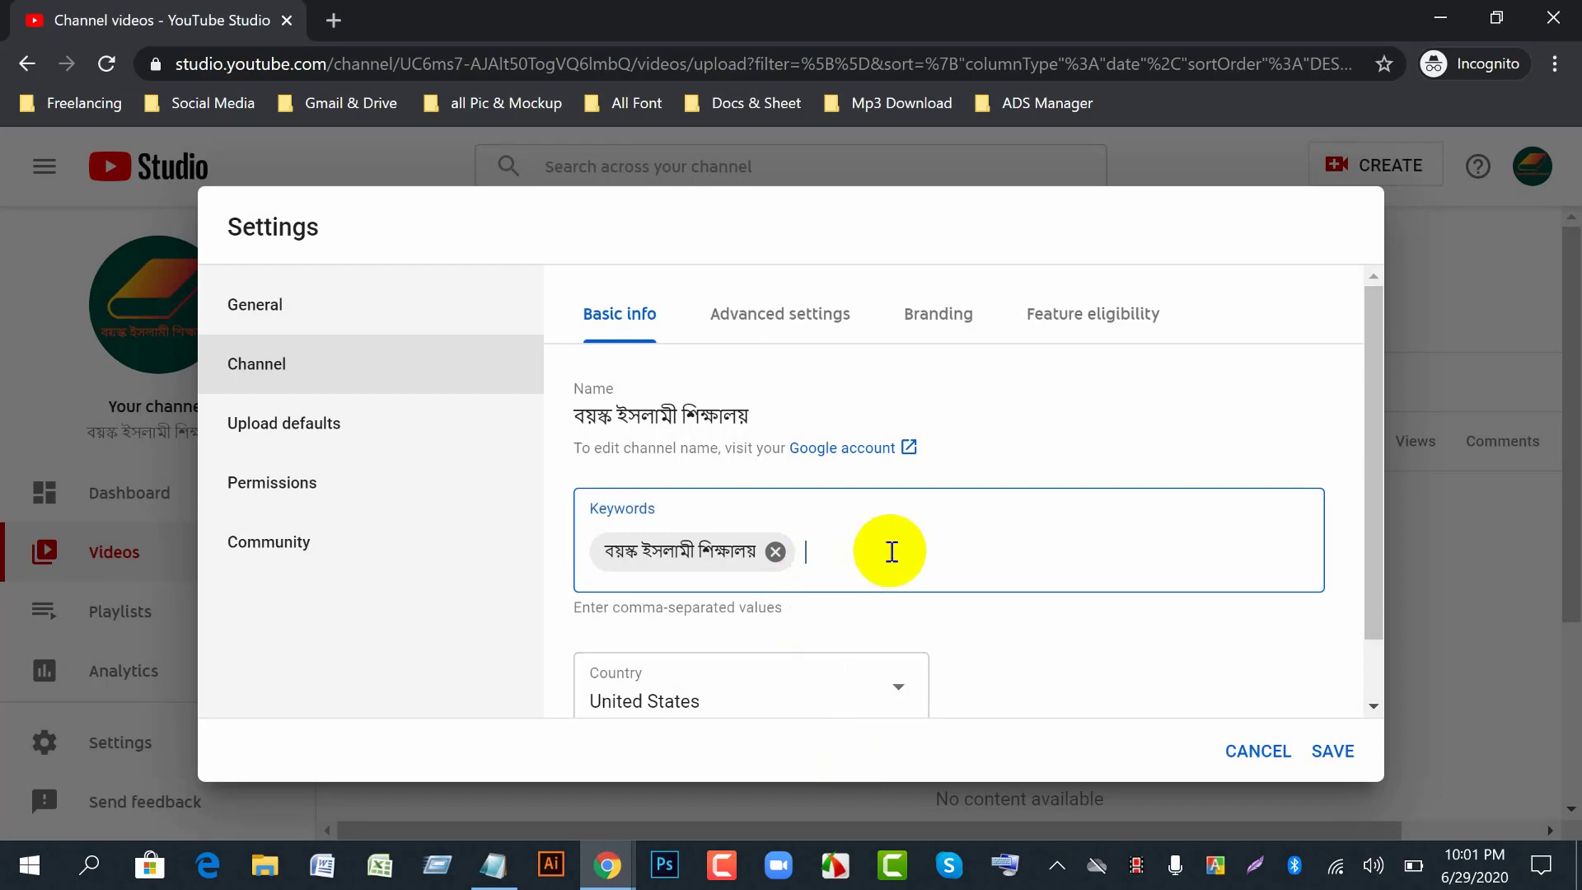
key("ctrl+v")
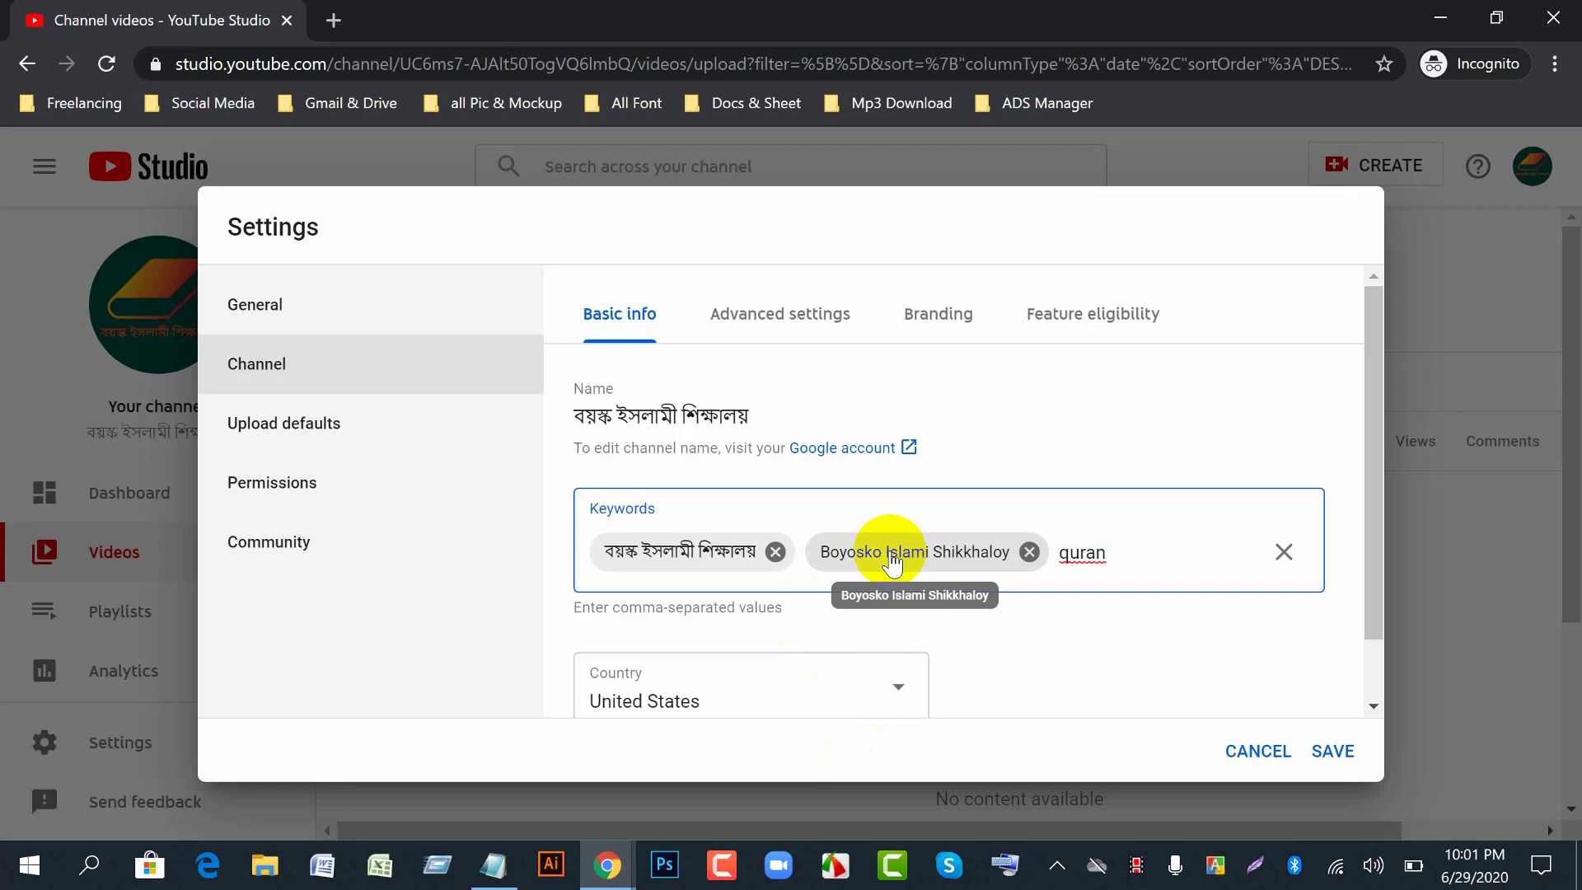
key("Return")
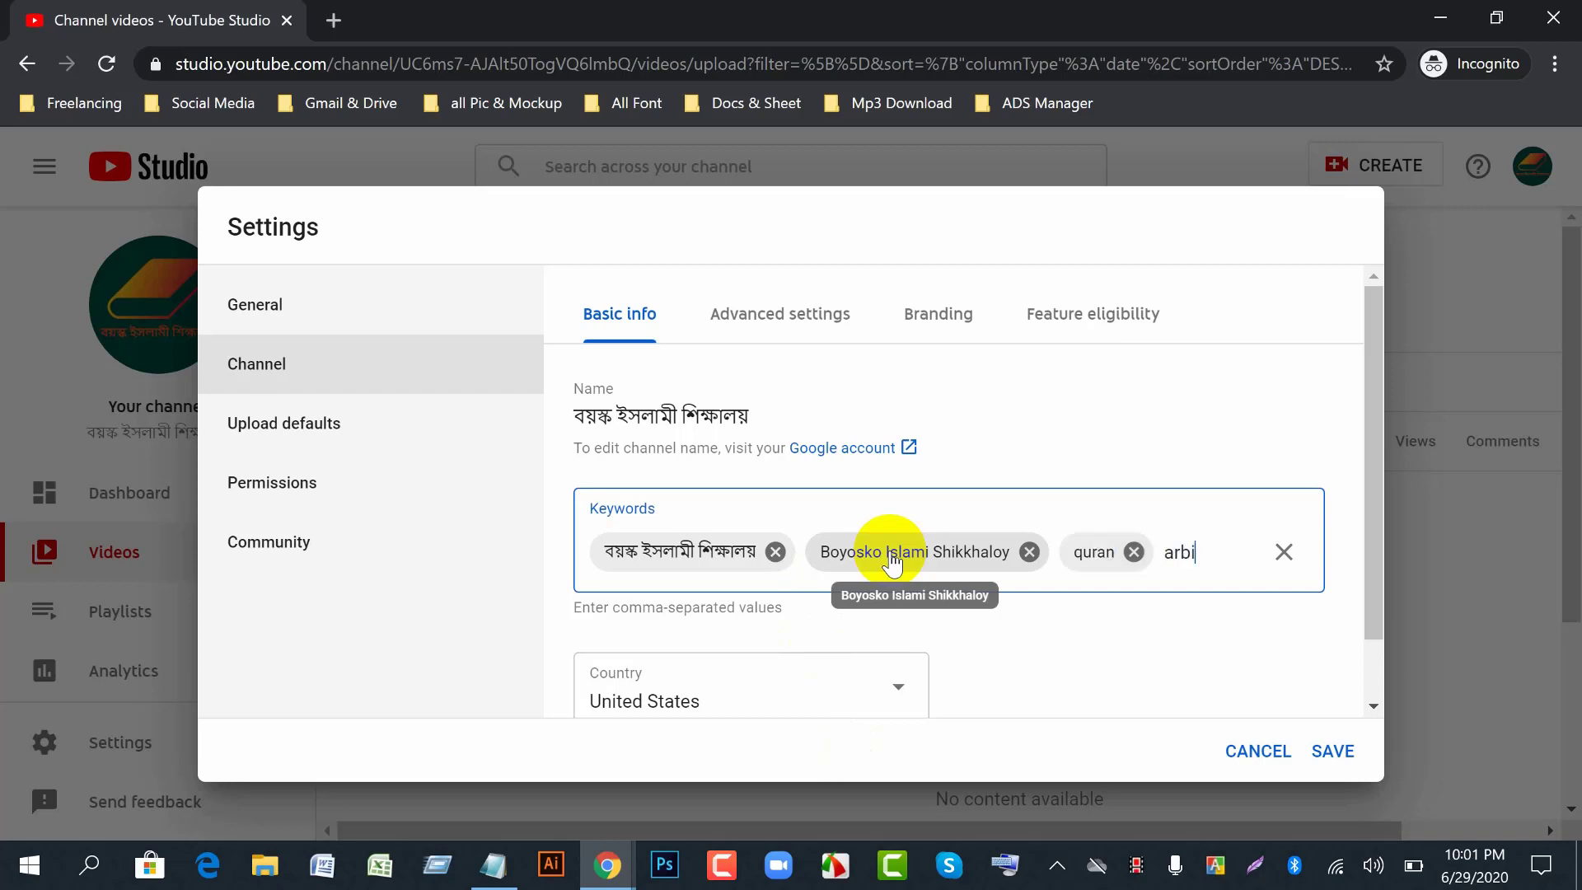
key("Return")
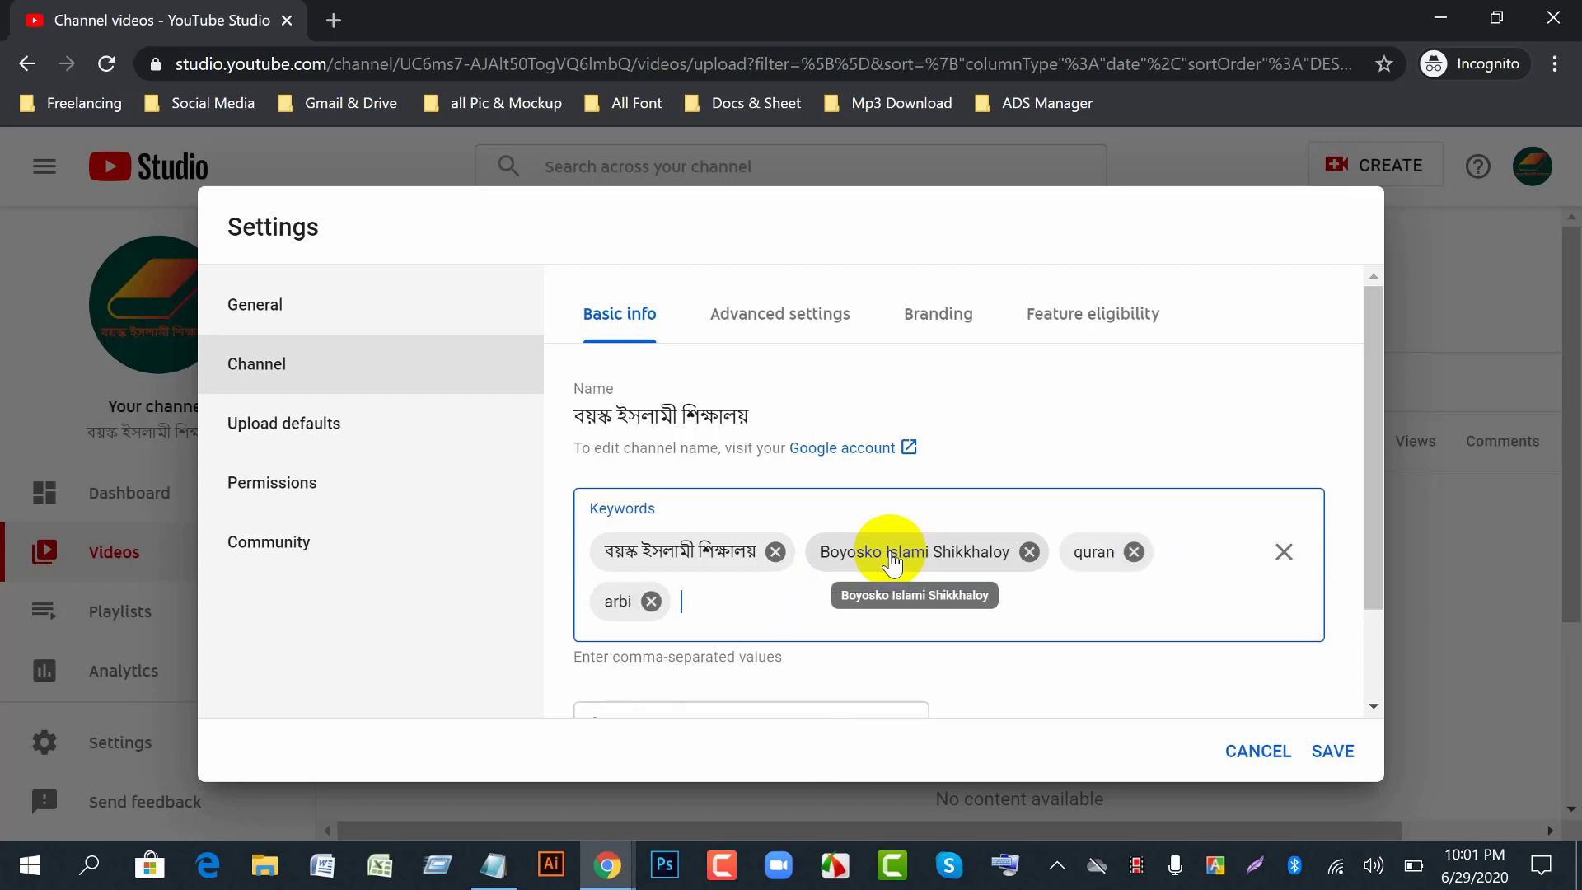
- Add the channel keywords "quran shikkha", "quran learn", "arbi learn", "arbic" and "arbic learn"
type("qur")
type("an shikkh")
type("a,")
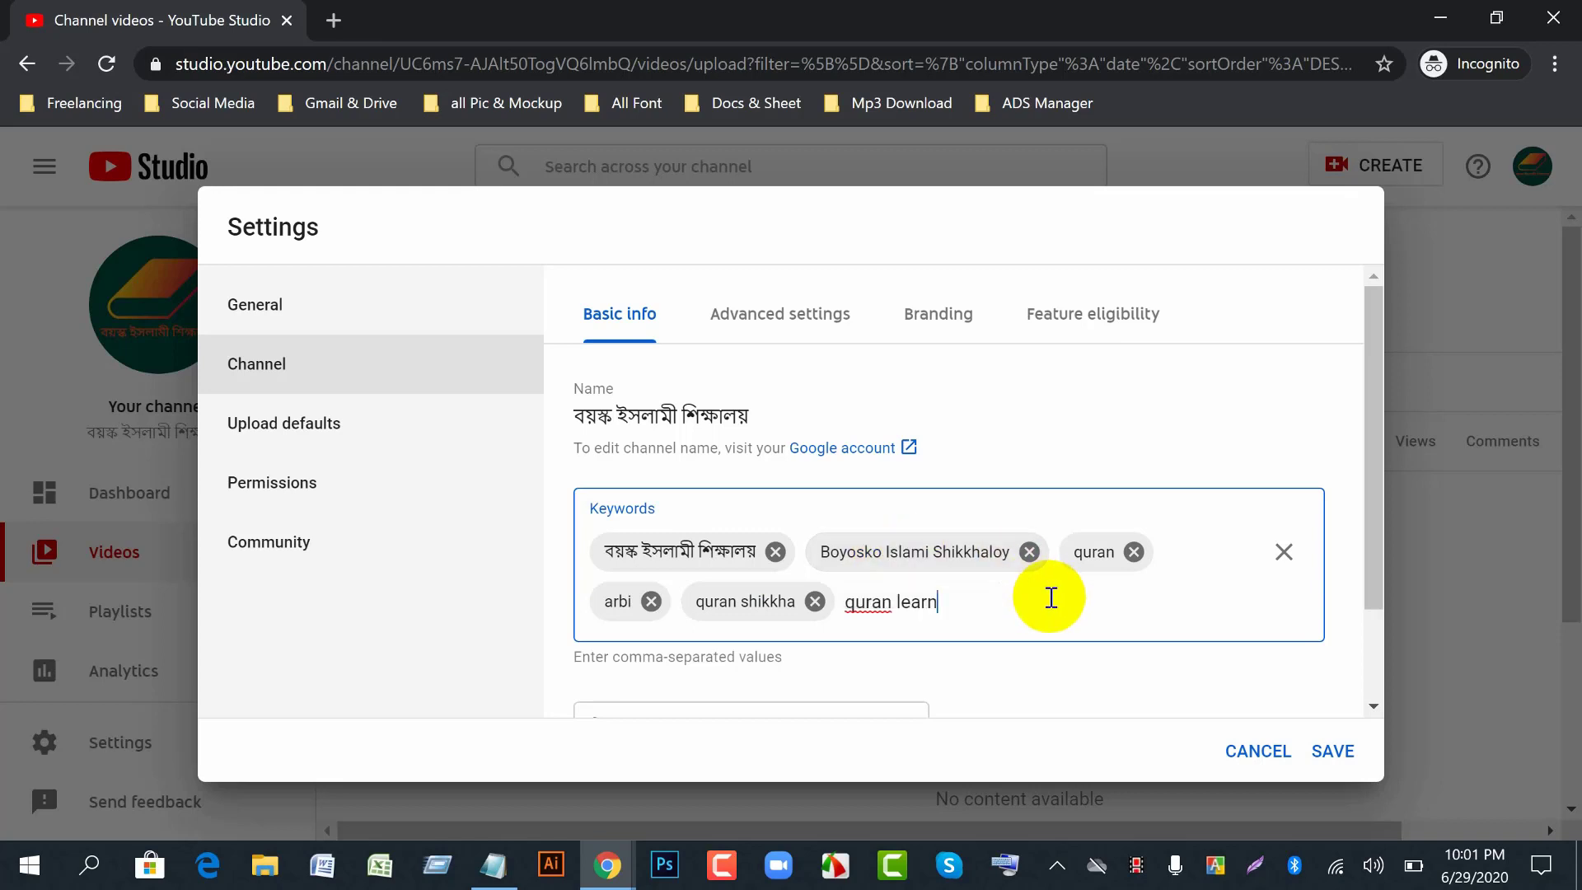
type(",")
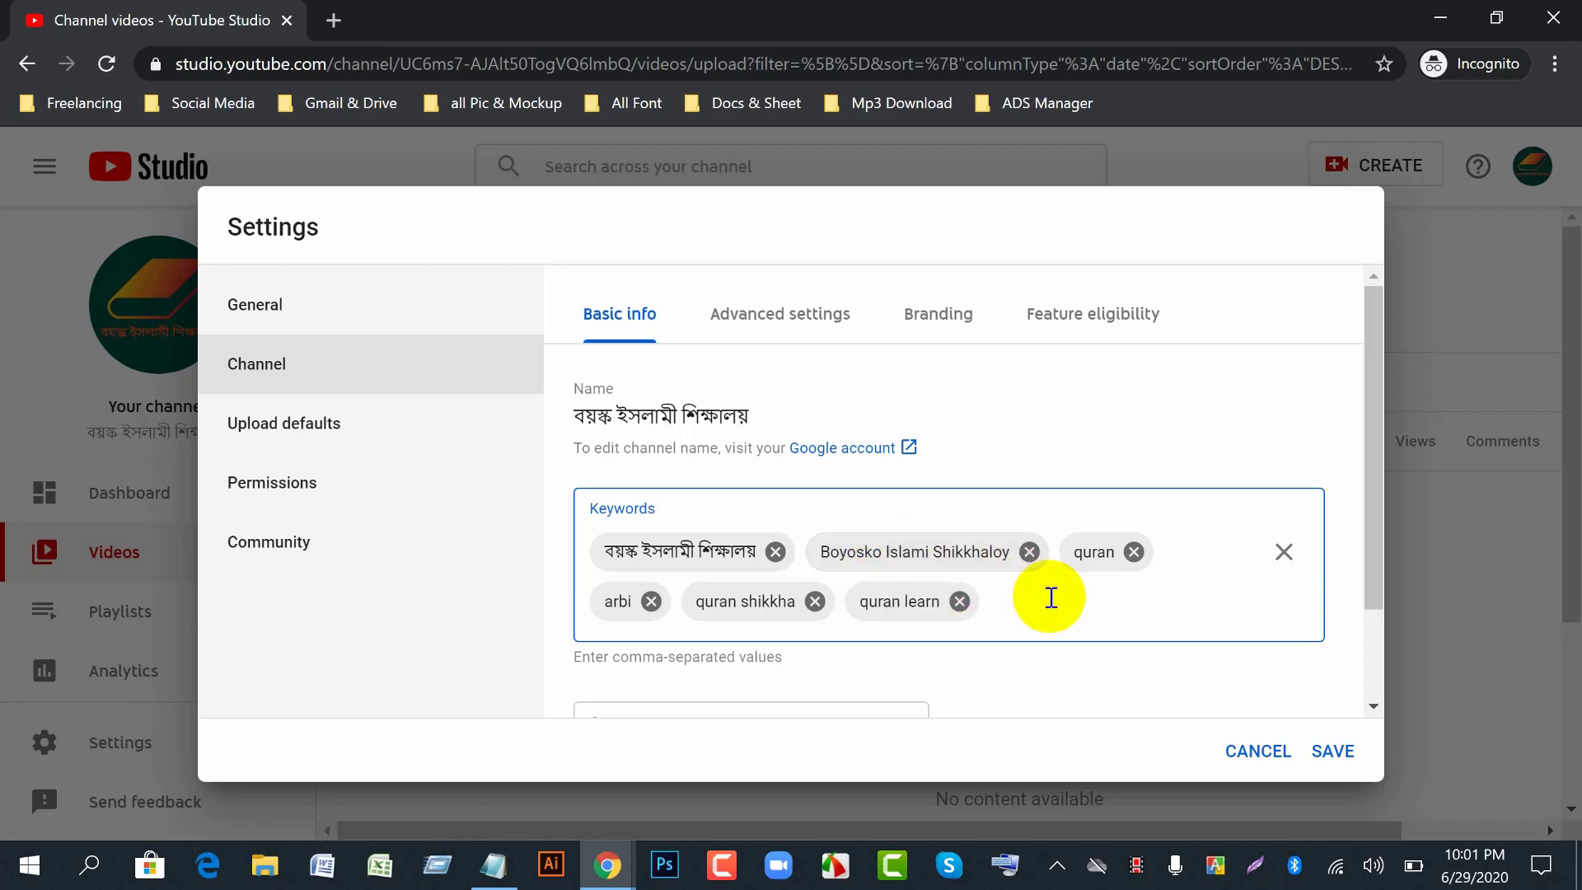
type("arbi lear")
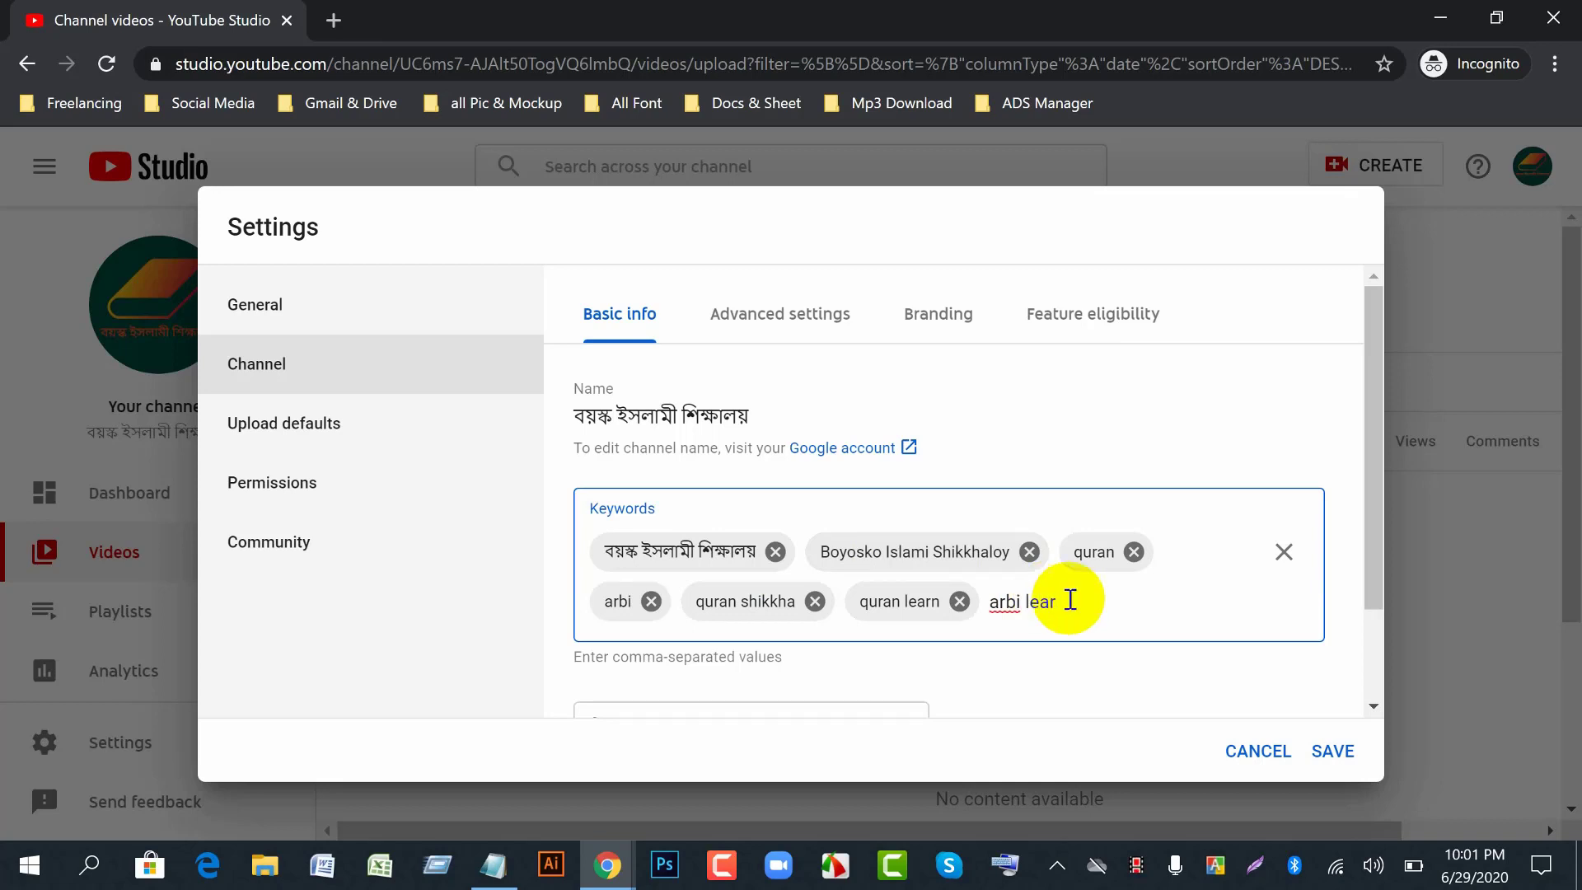
type("an,a")
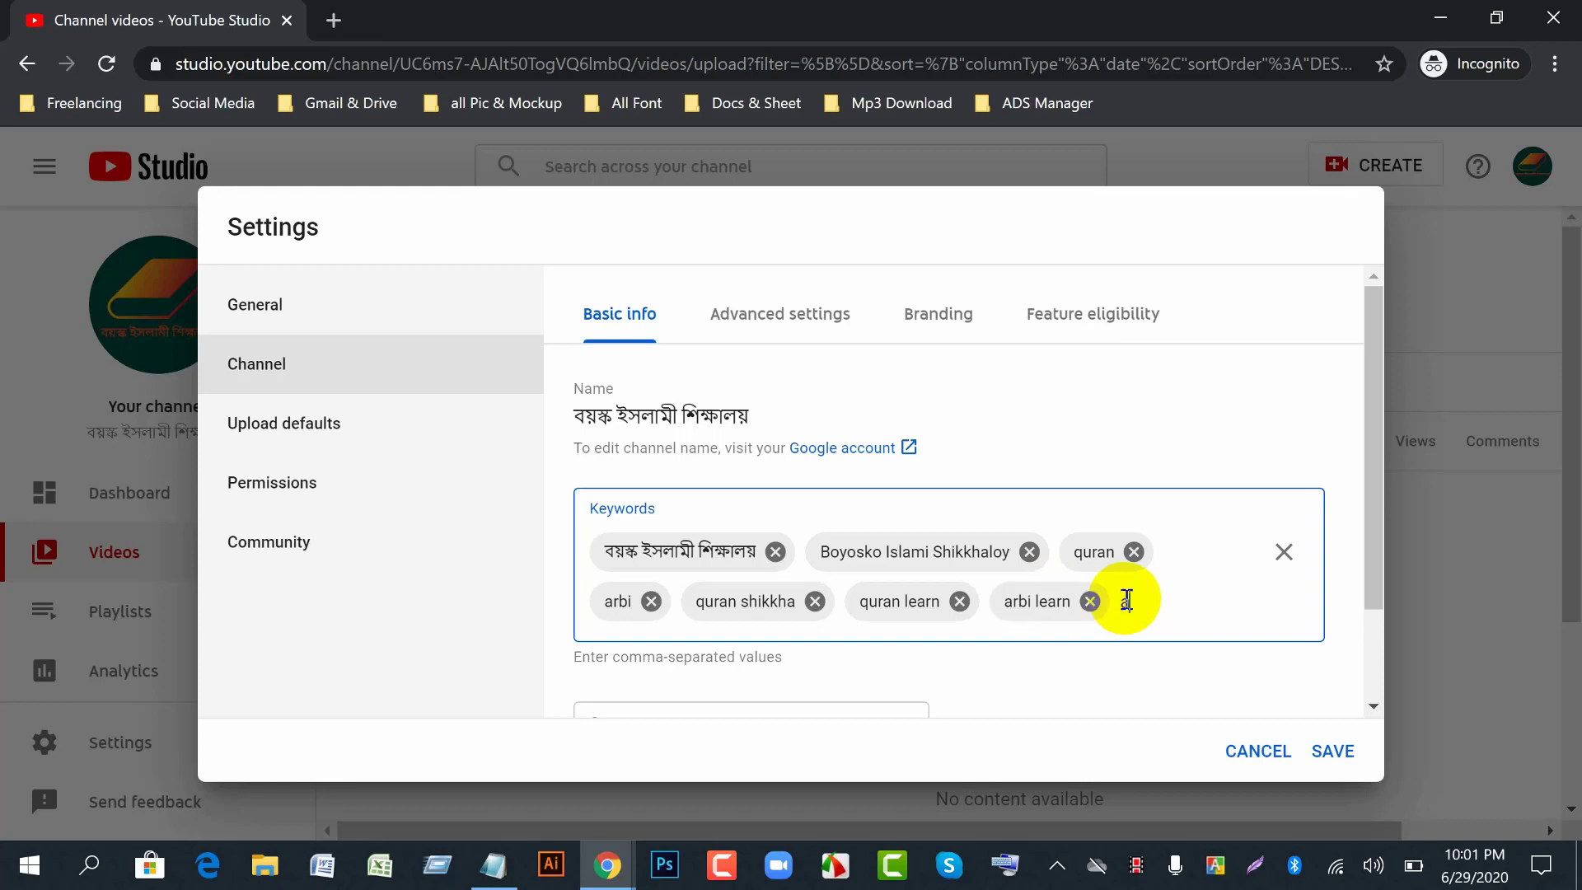
type("rbic,arb")
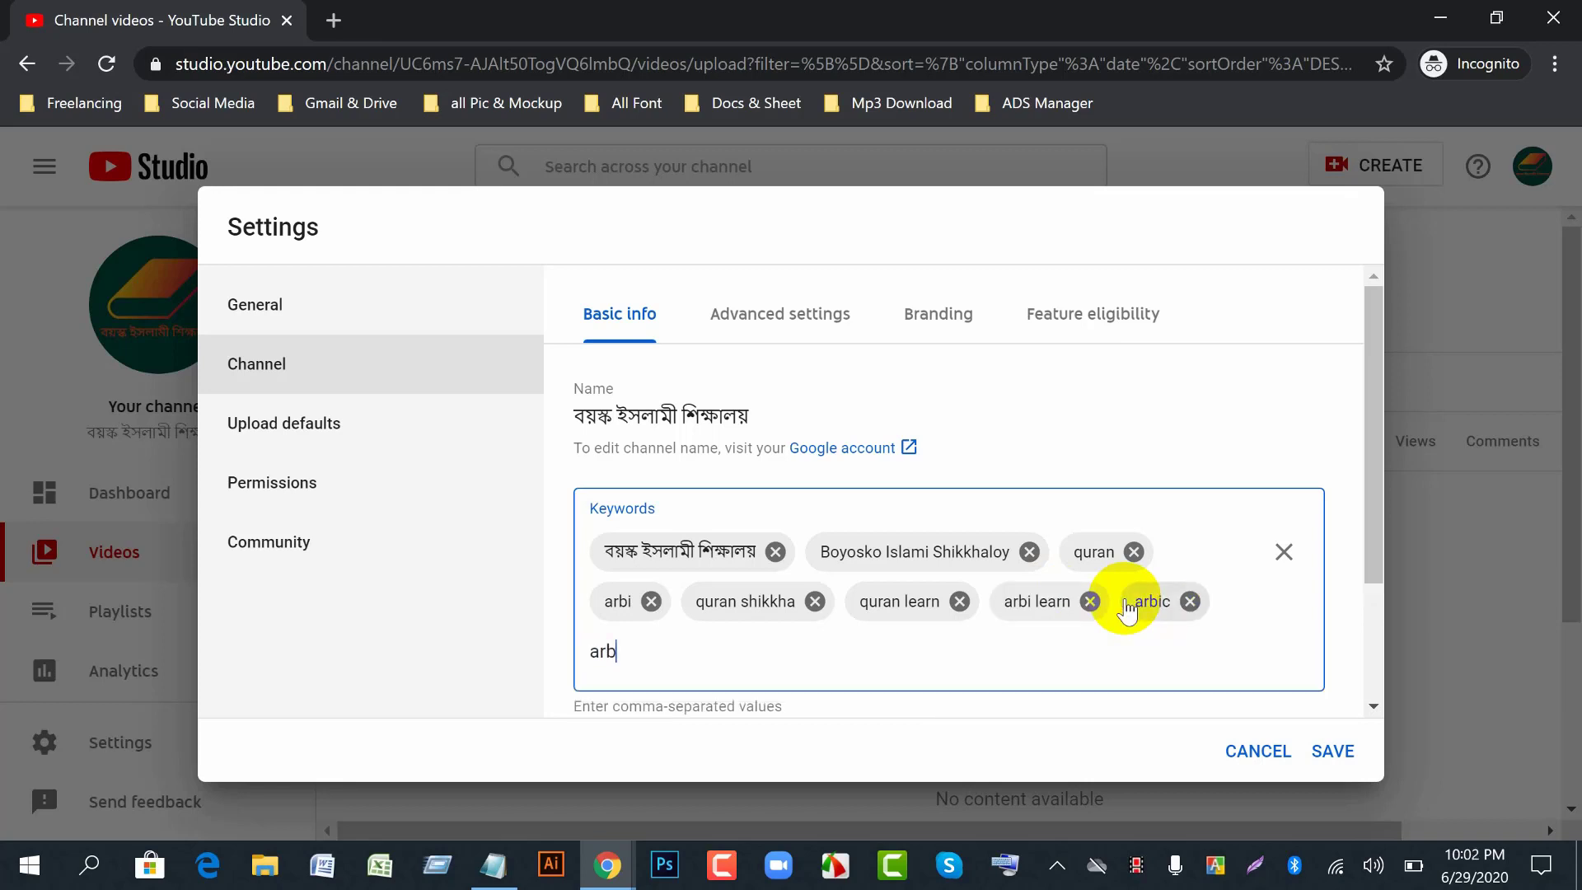
type("ic learn,")
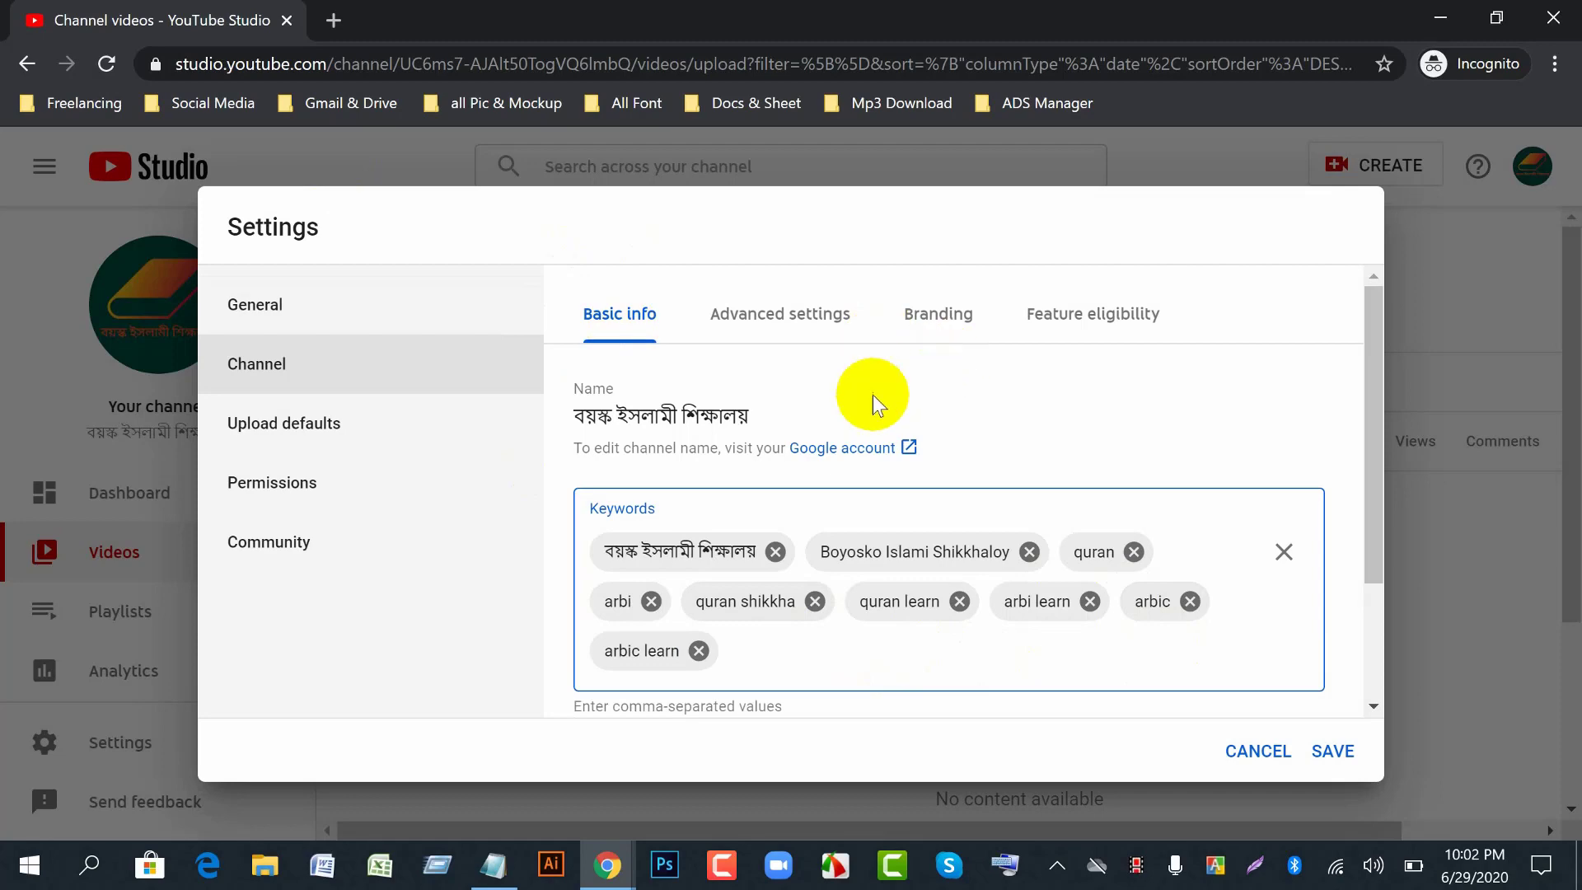
- Open the channel's advanced settings and review the made-for-kids audience options and Google Ads account linking
left_click(795, 319)
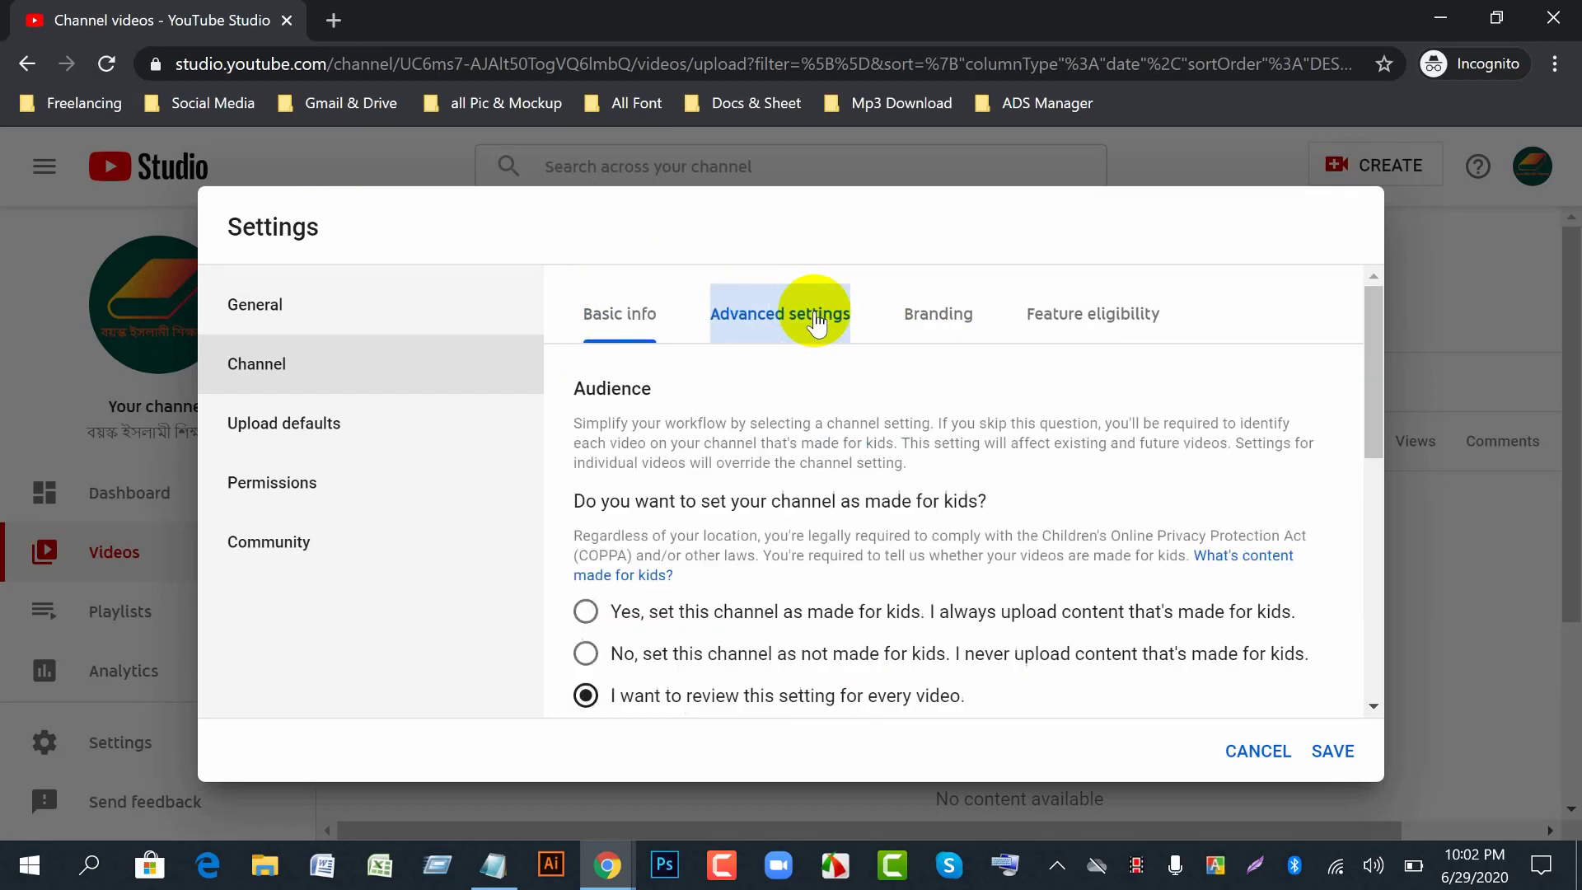
scroll(962, 566, "down", 2)
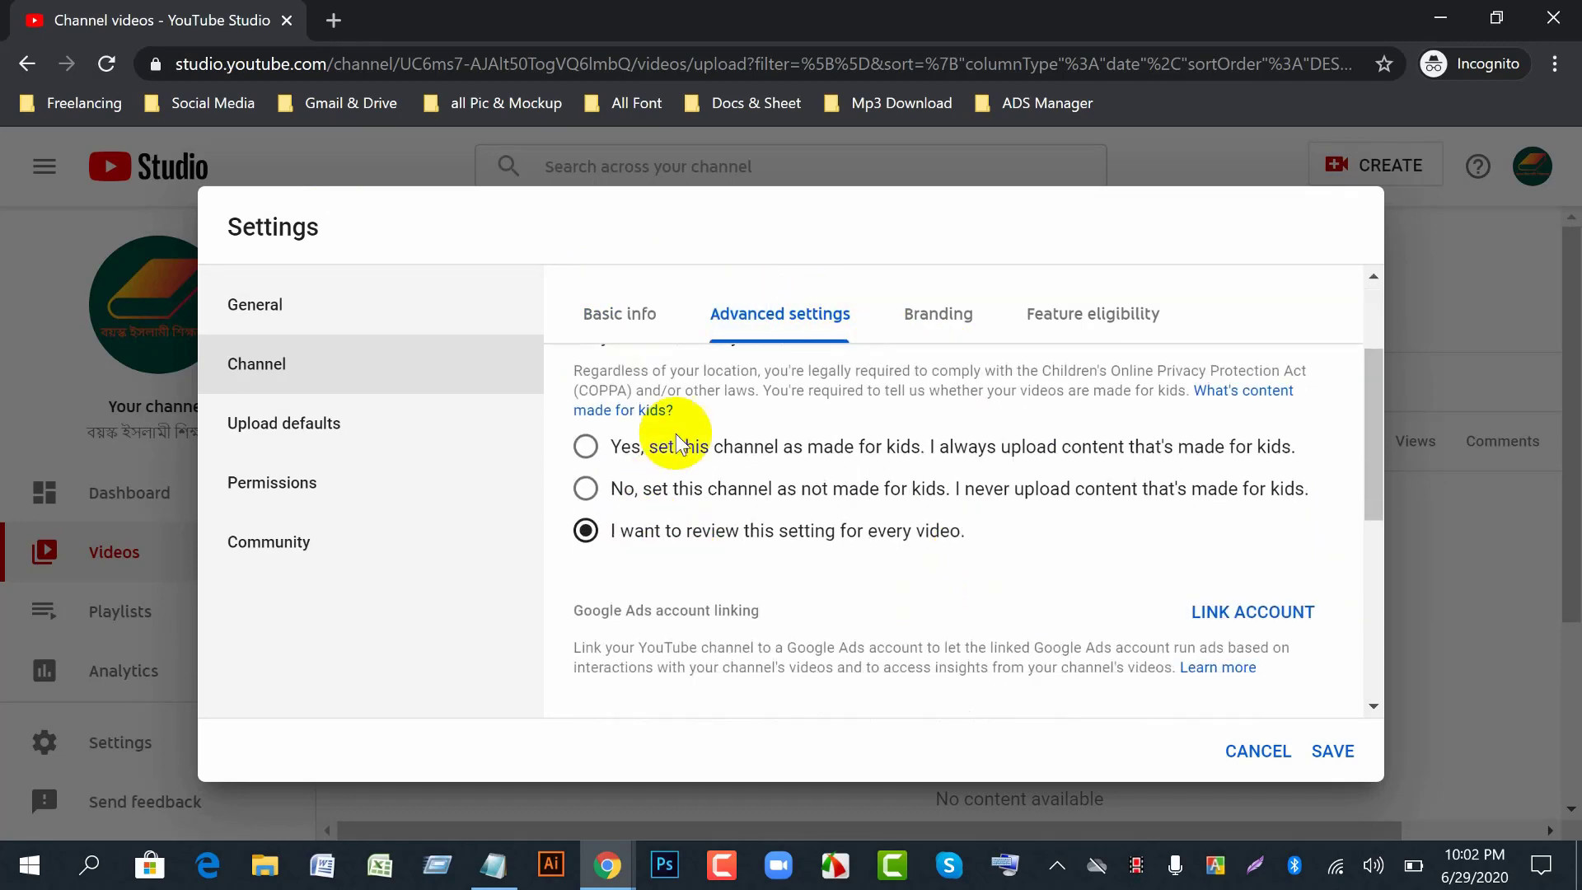
scroll(733, 610, "up", 2)
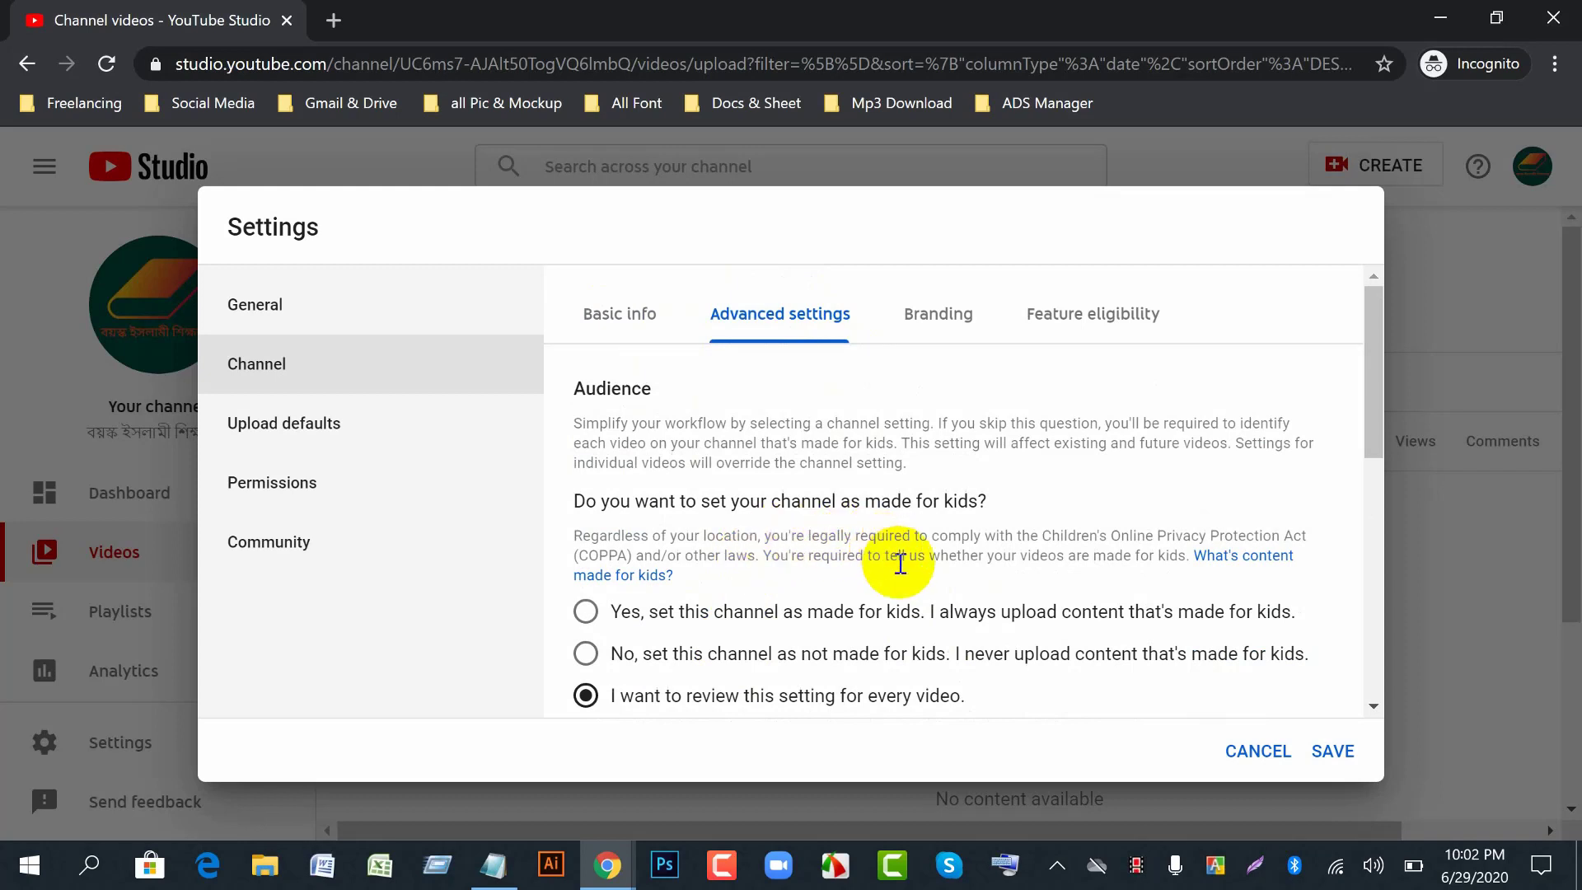
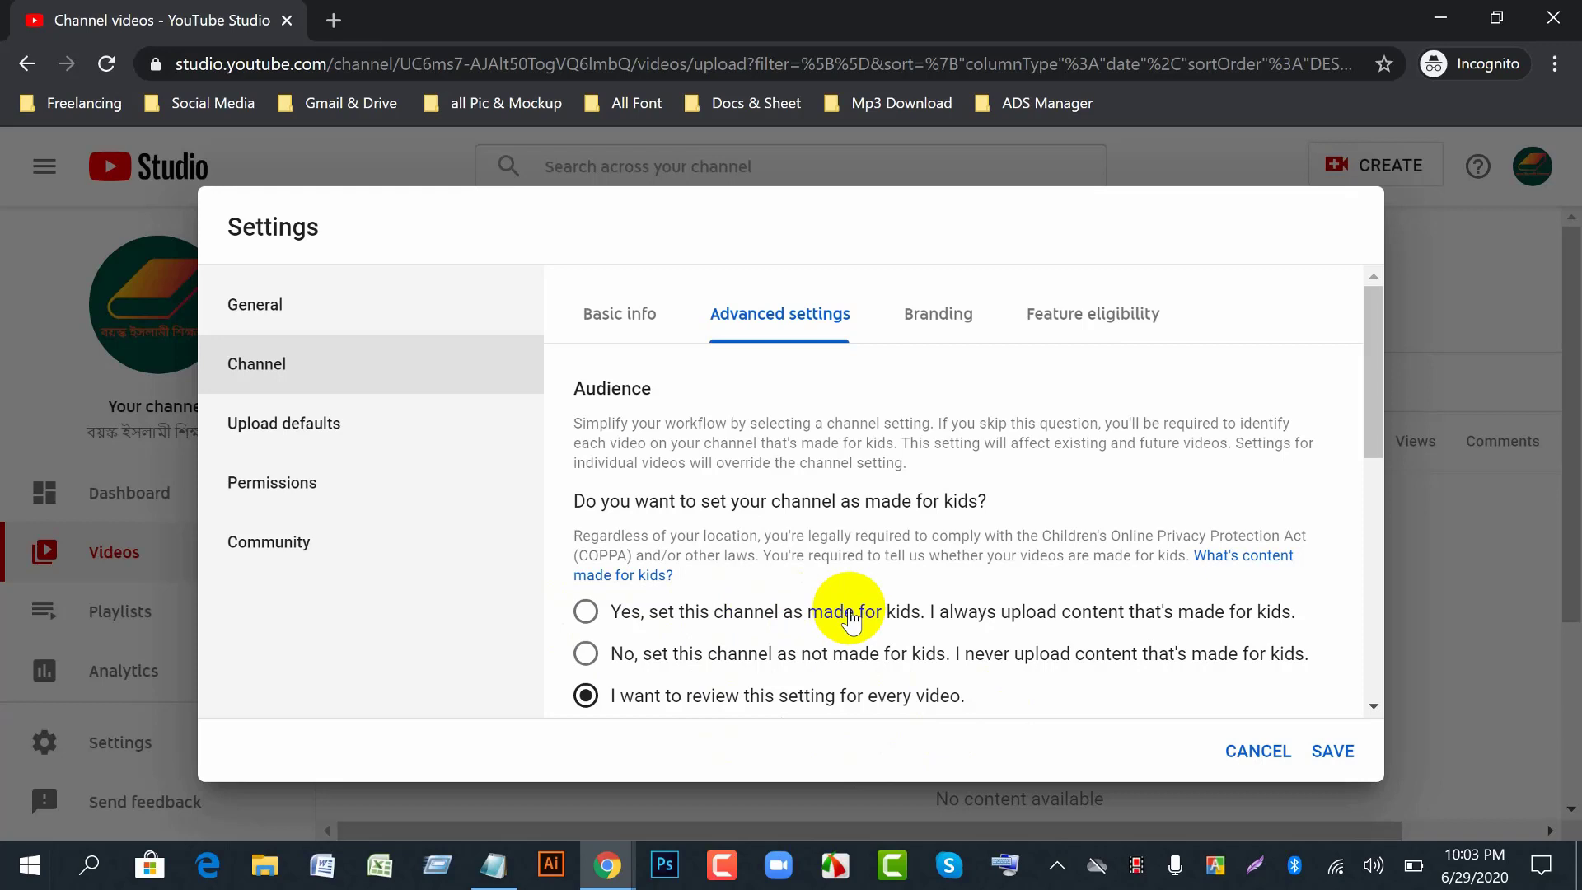
- Check the participants in the Google Meet call and return to the channel's advanced settings in YouTube Studio
left_click(603, 884)
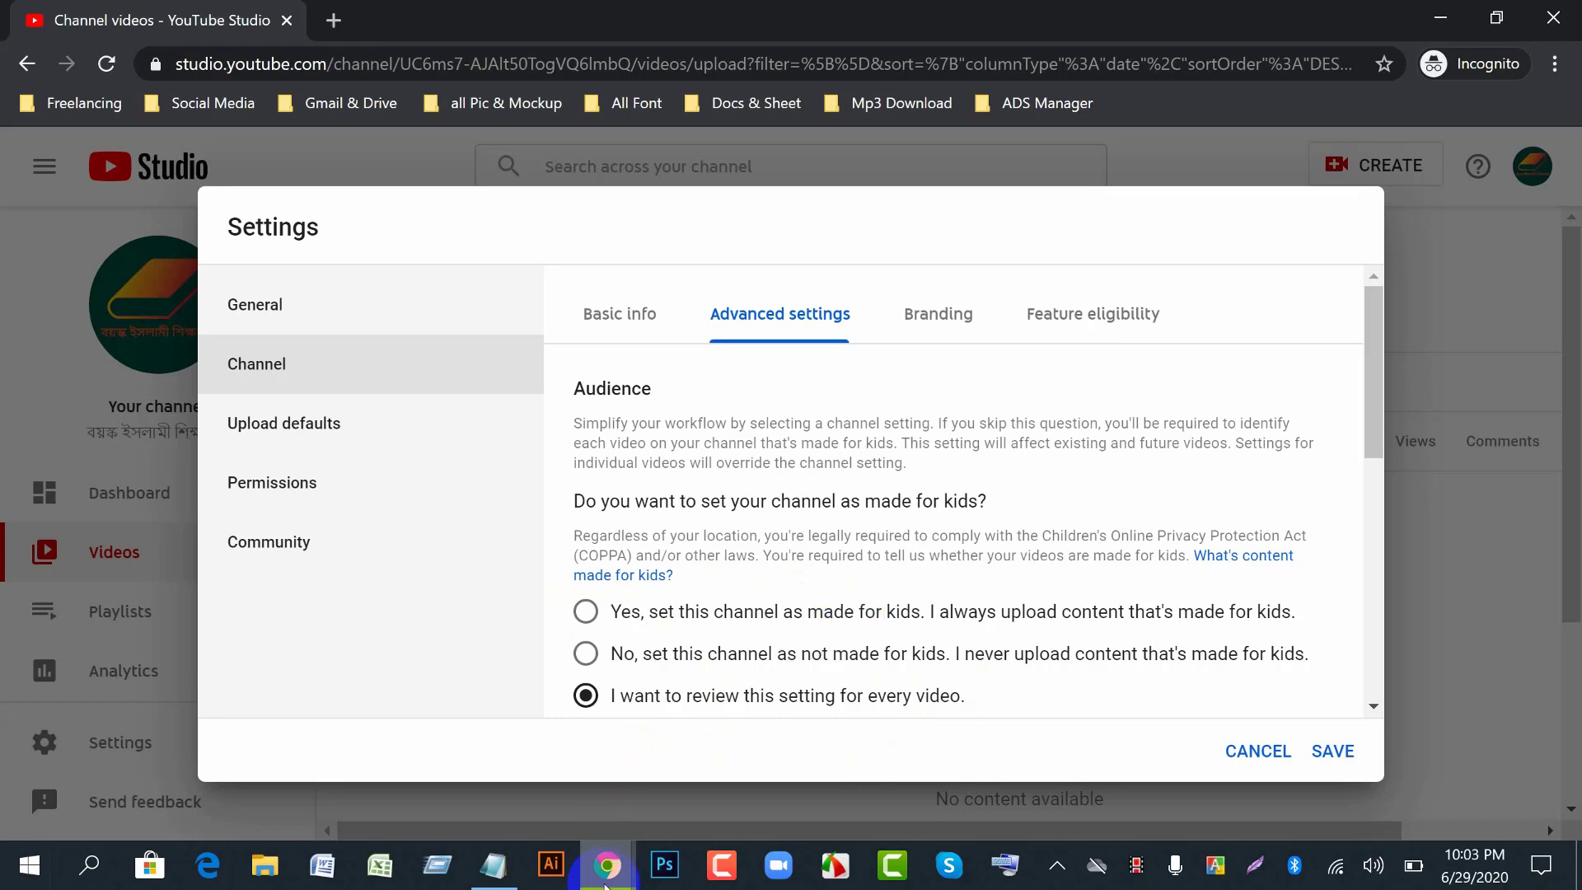
left_click(414, 785)
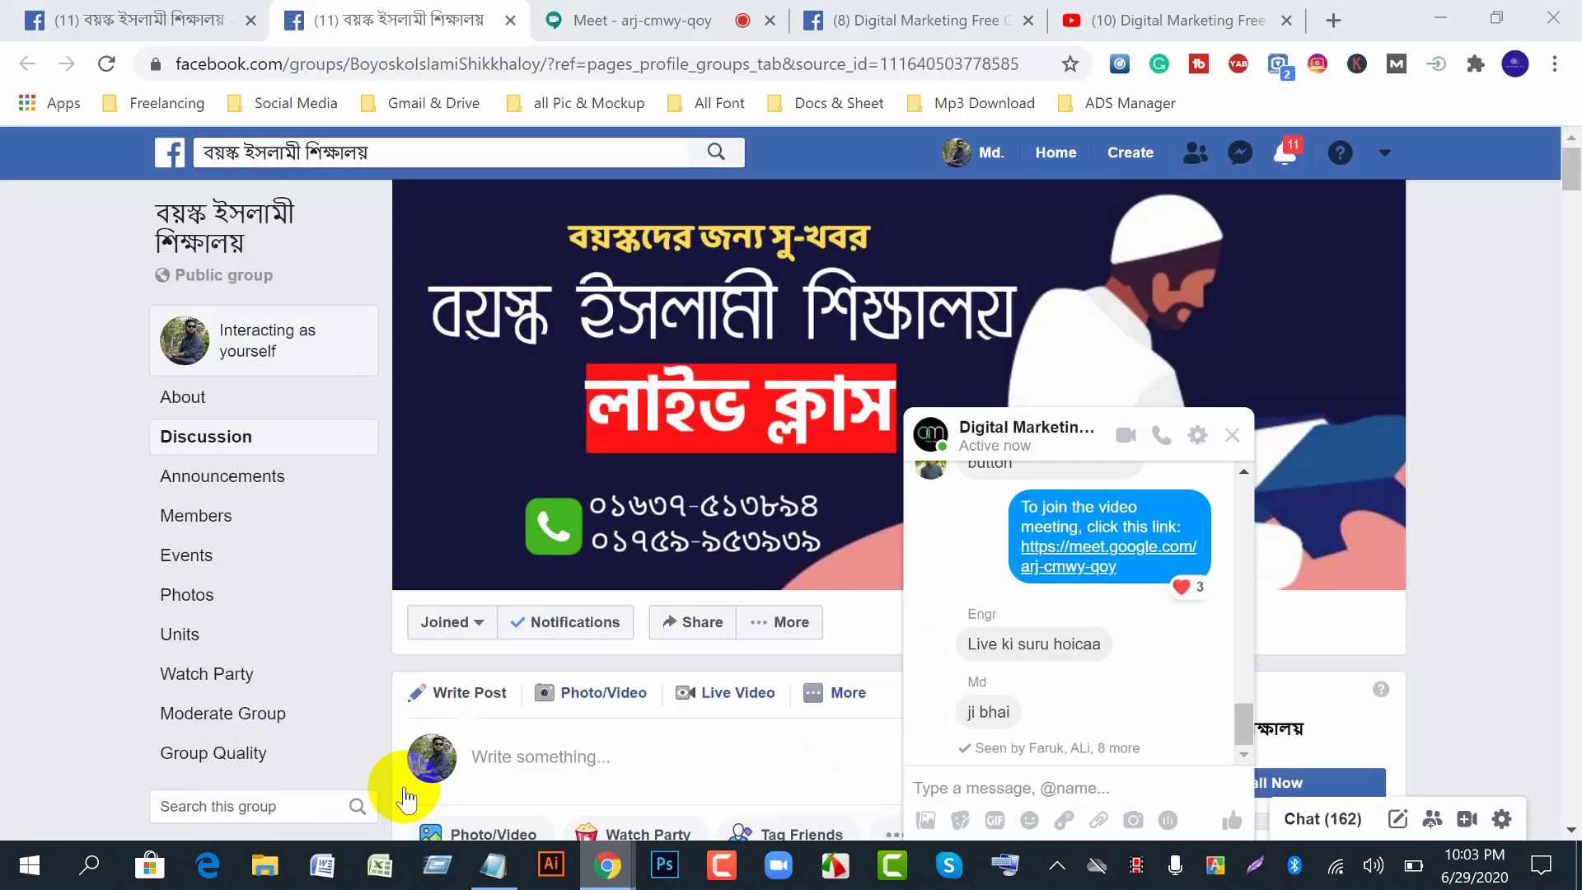
left_click(741, 25)
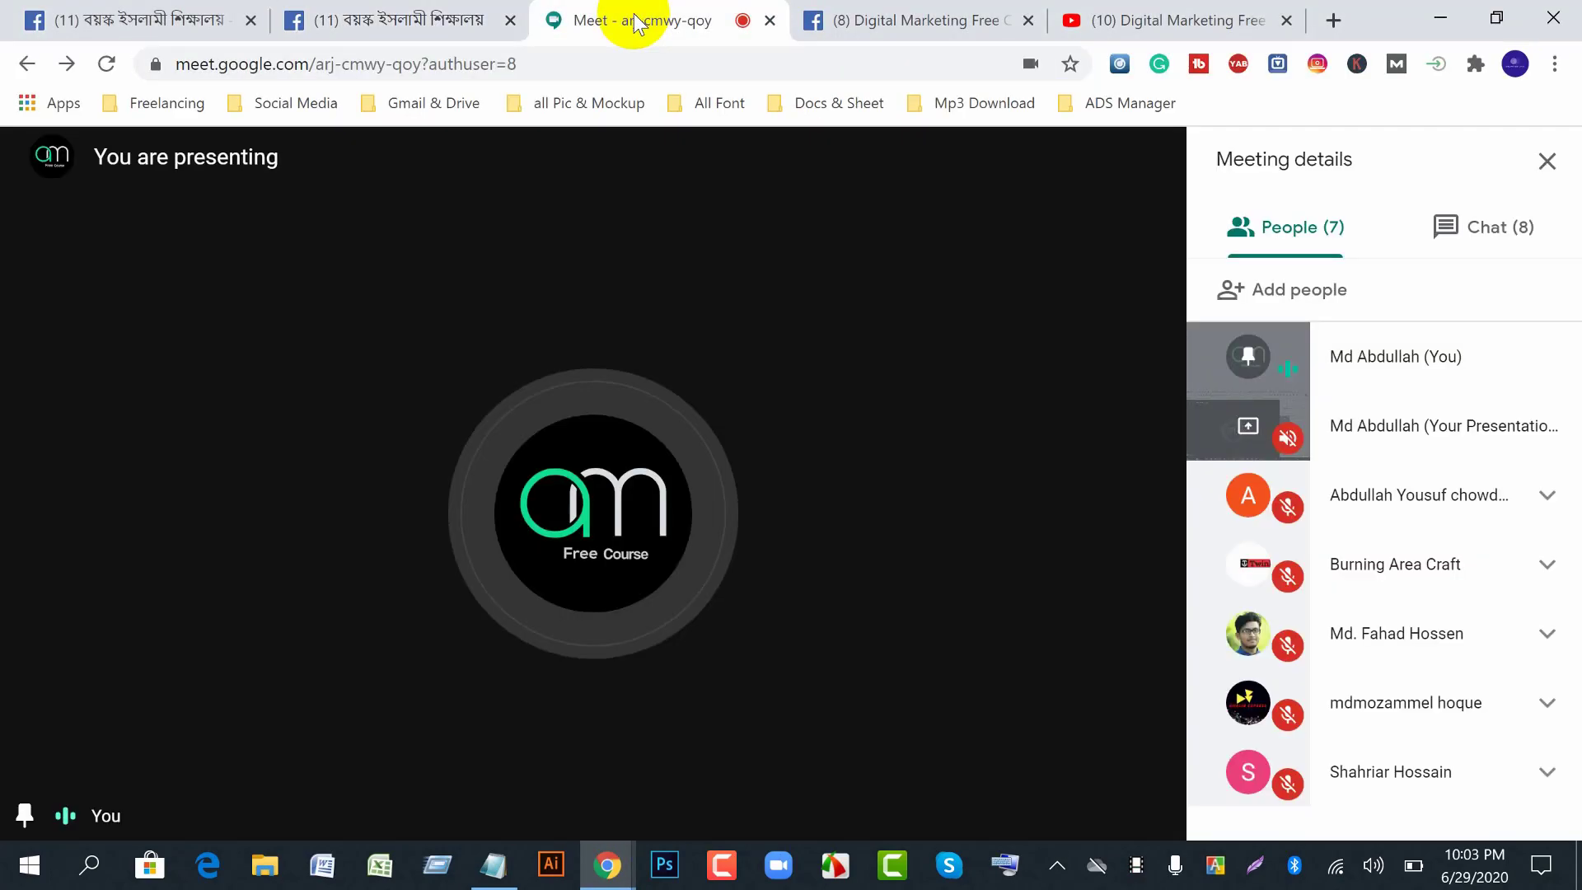
left_click(610, 870)
left_click(824, 783)
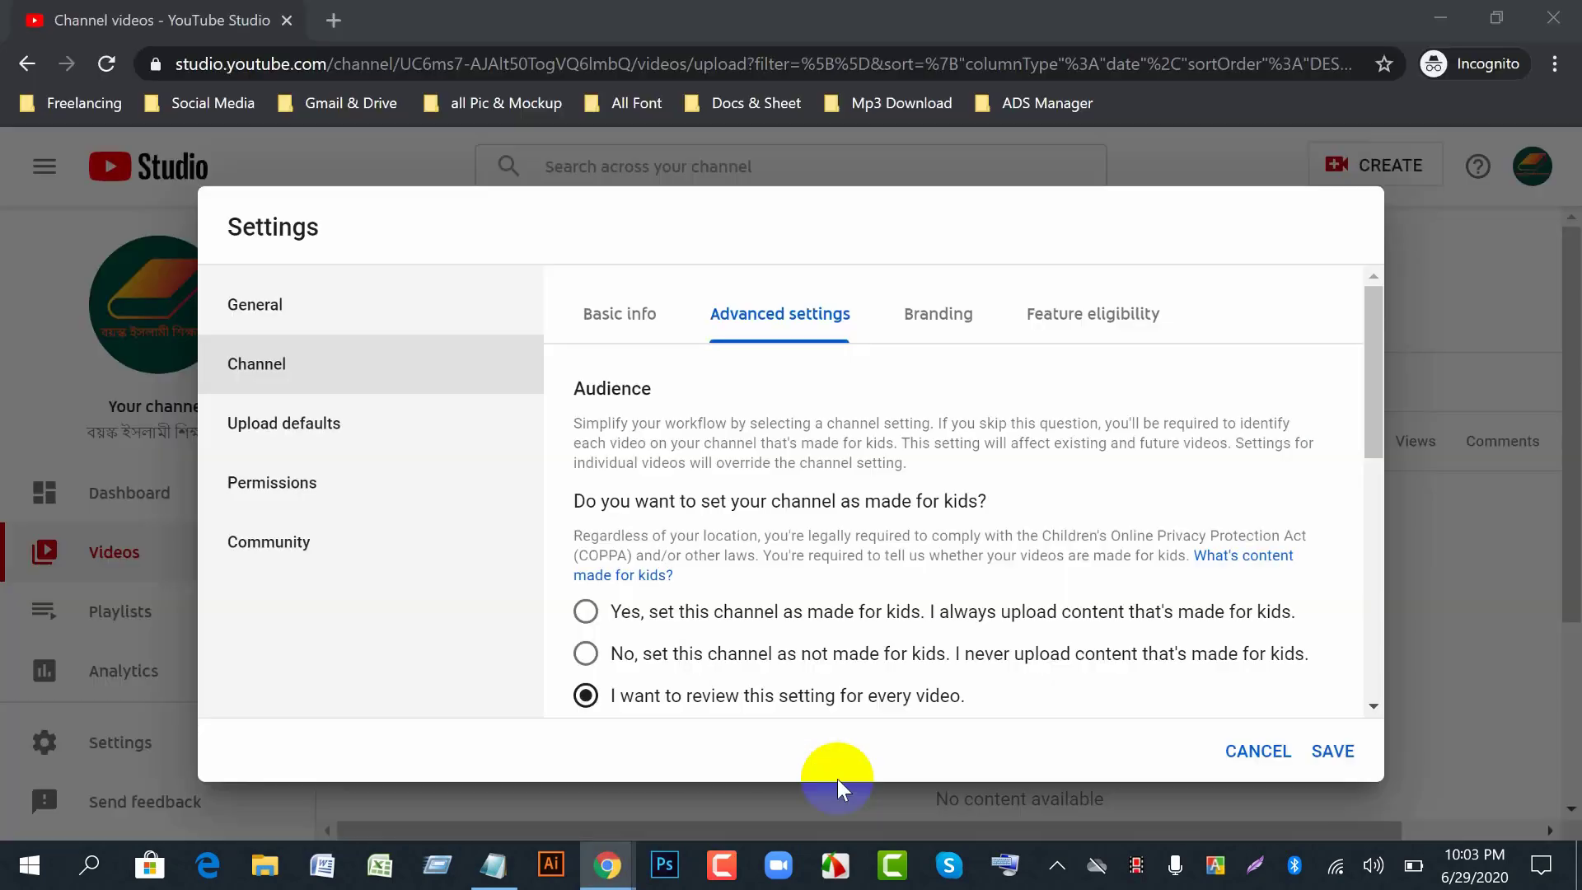
- Open the channel's branding settings and examine the subscribe watermark on the Facebook Page Promote video of the Digital Marketing Free Course channel
left_click(953, 328)
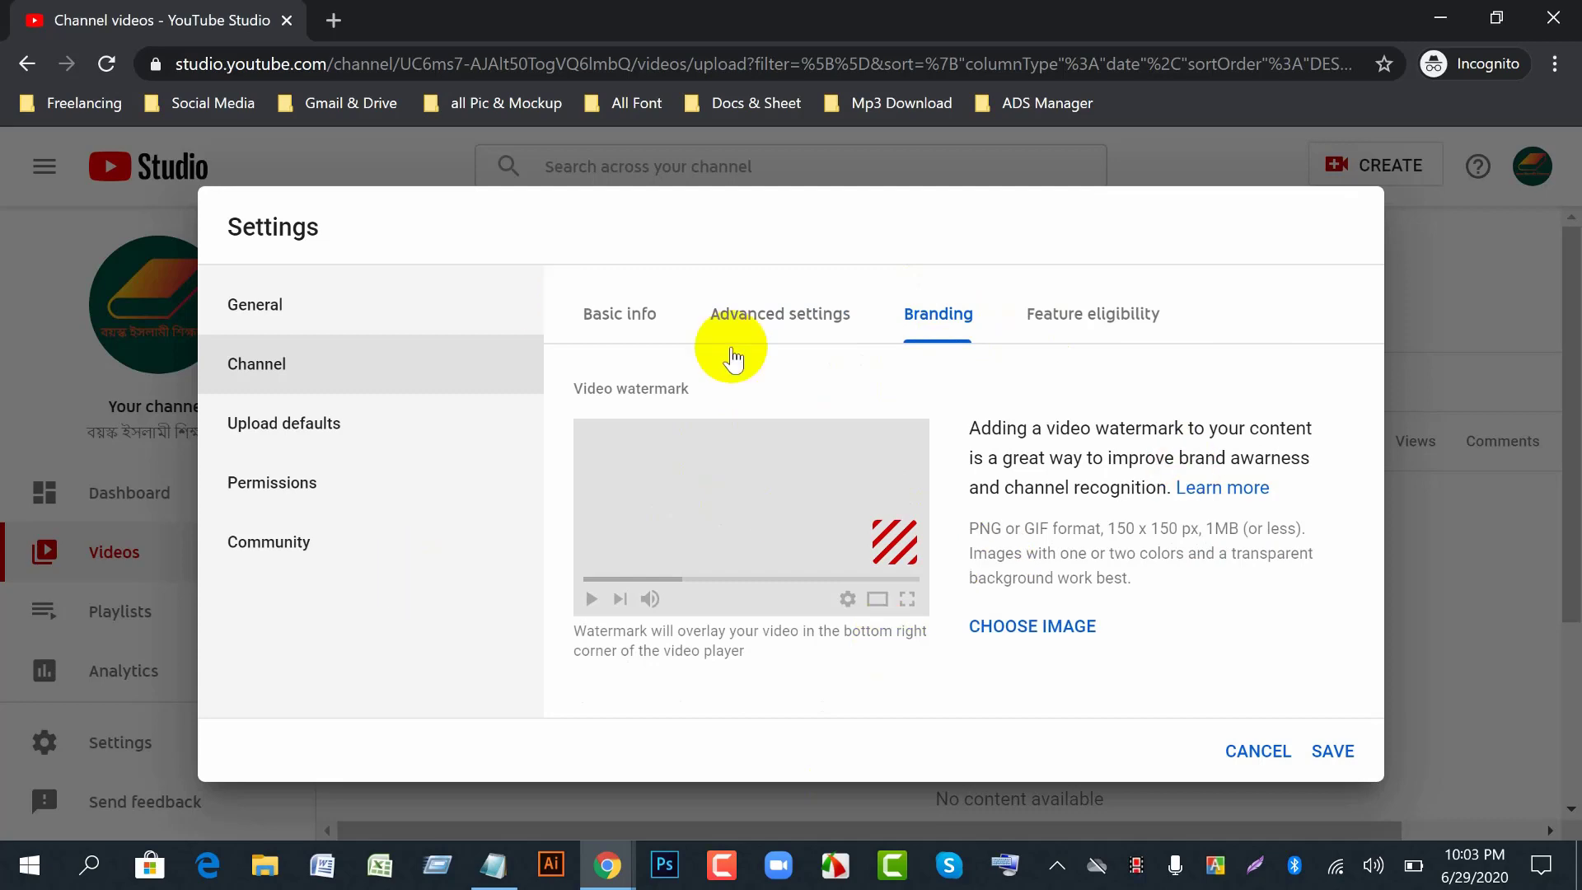
left_click(607, 869)
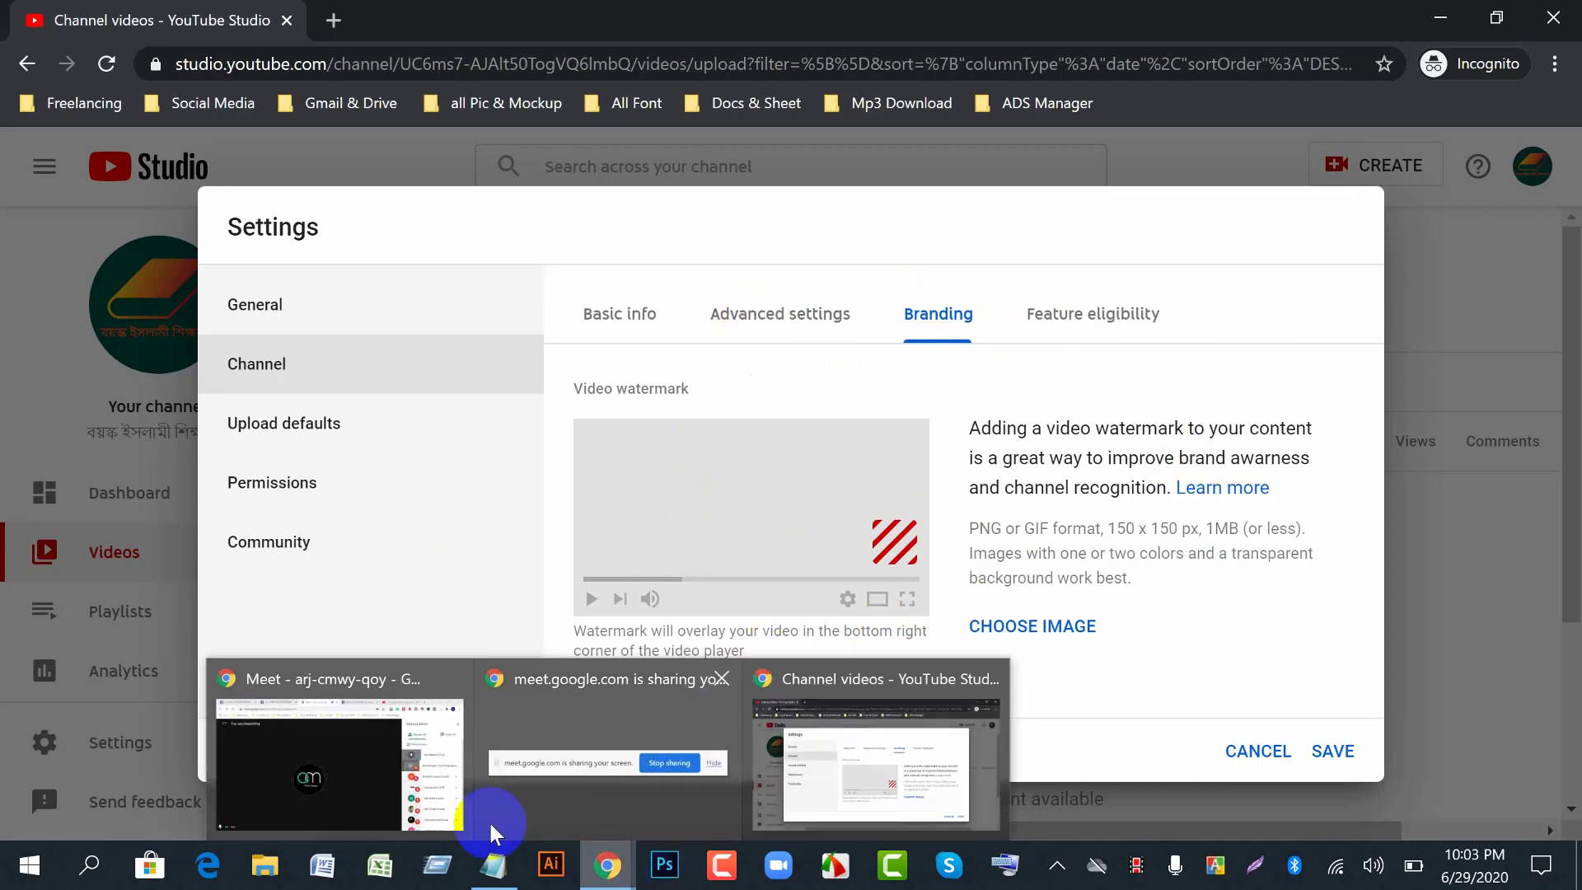
left_click(428, 801)
left_click(1211, 18)
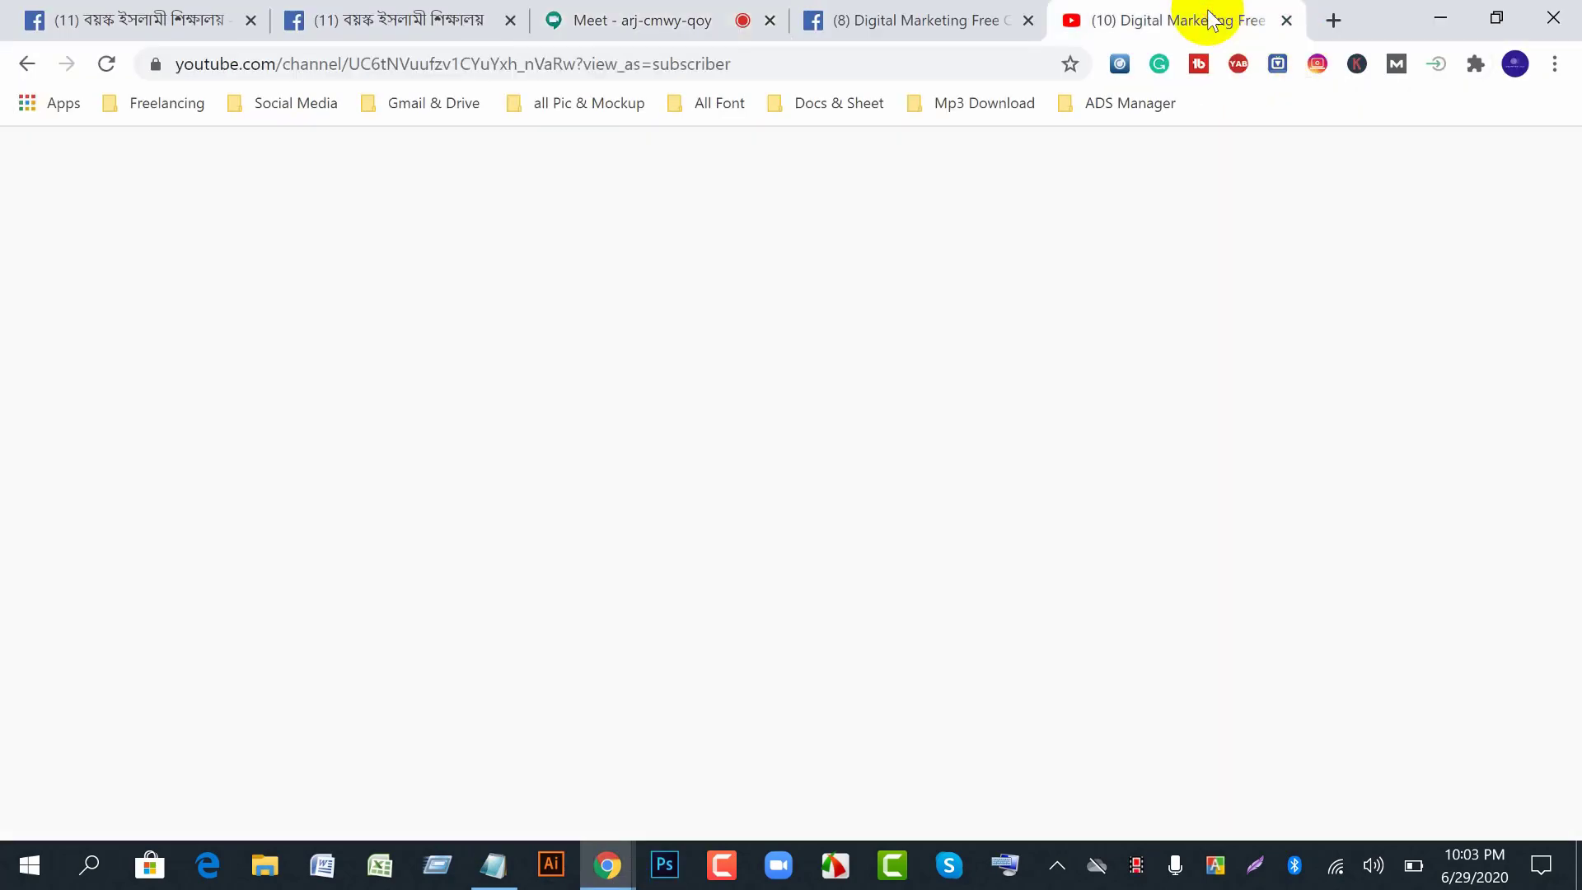
scroll(412, 532, "down", 2)
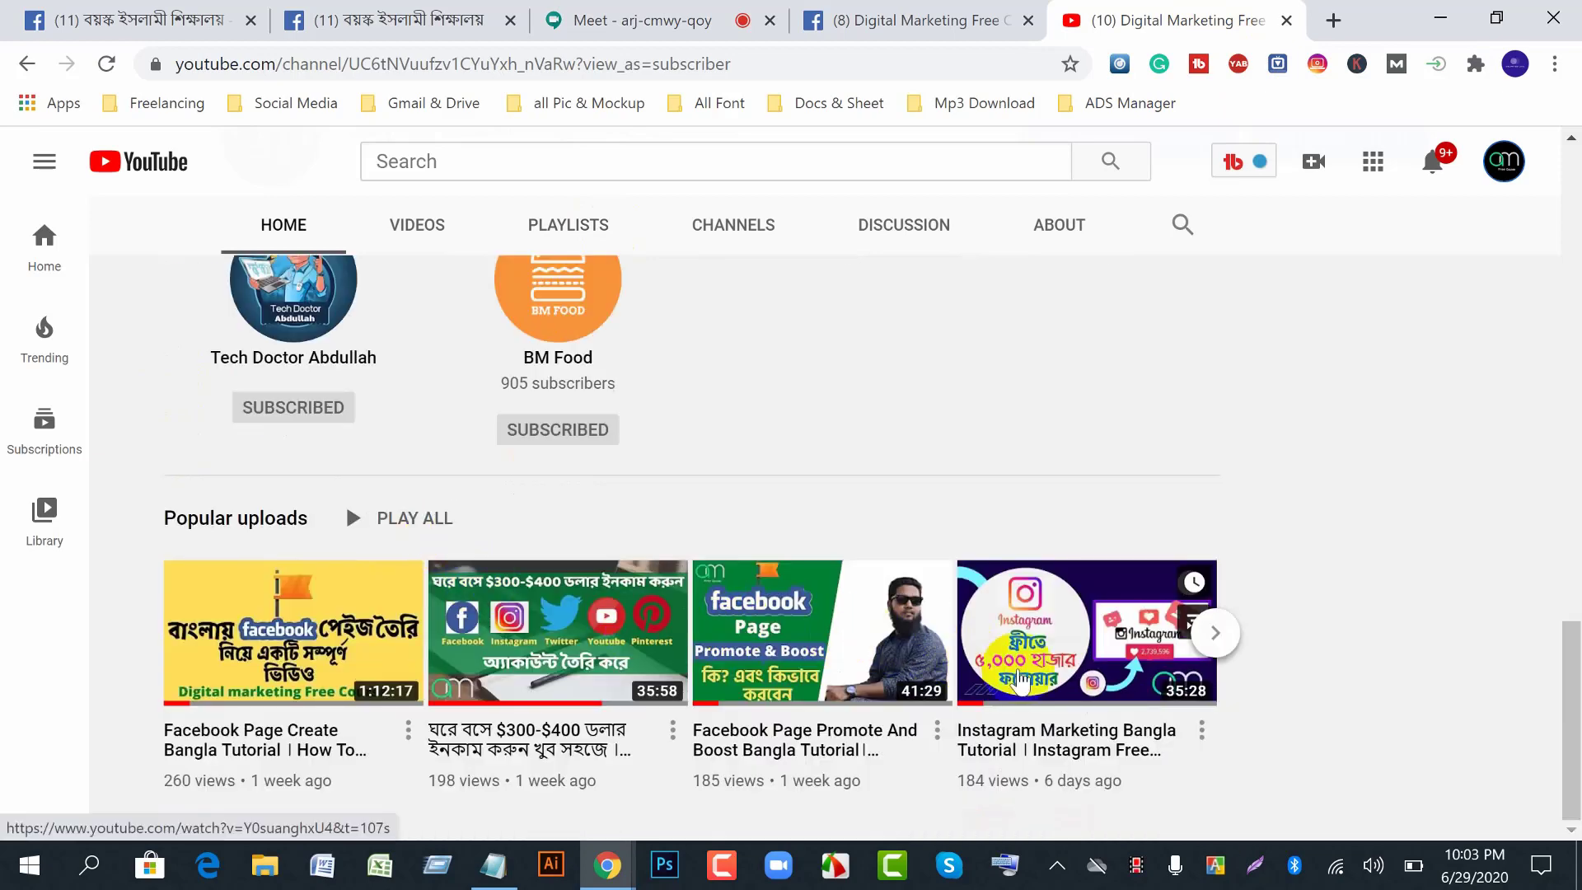
left_click(797, 634)
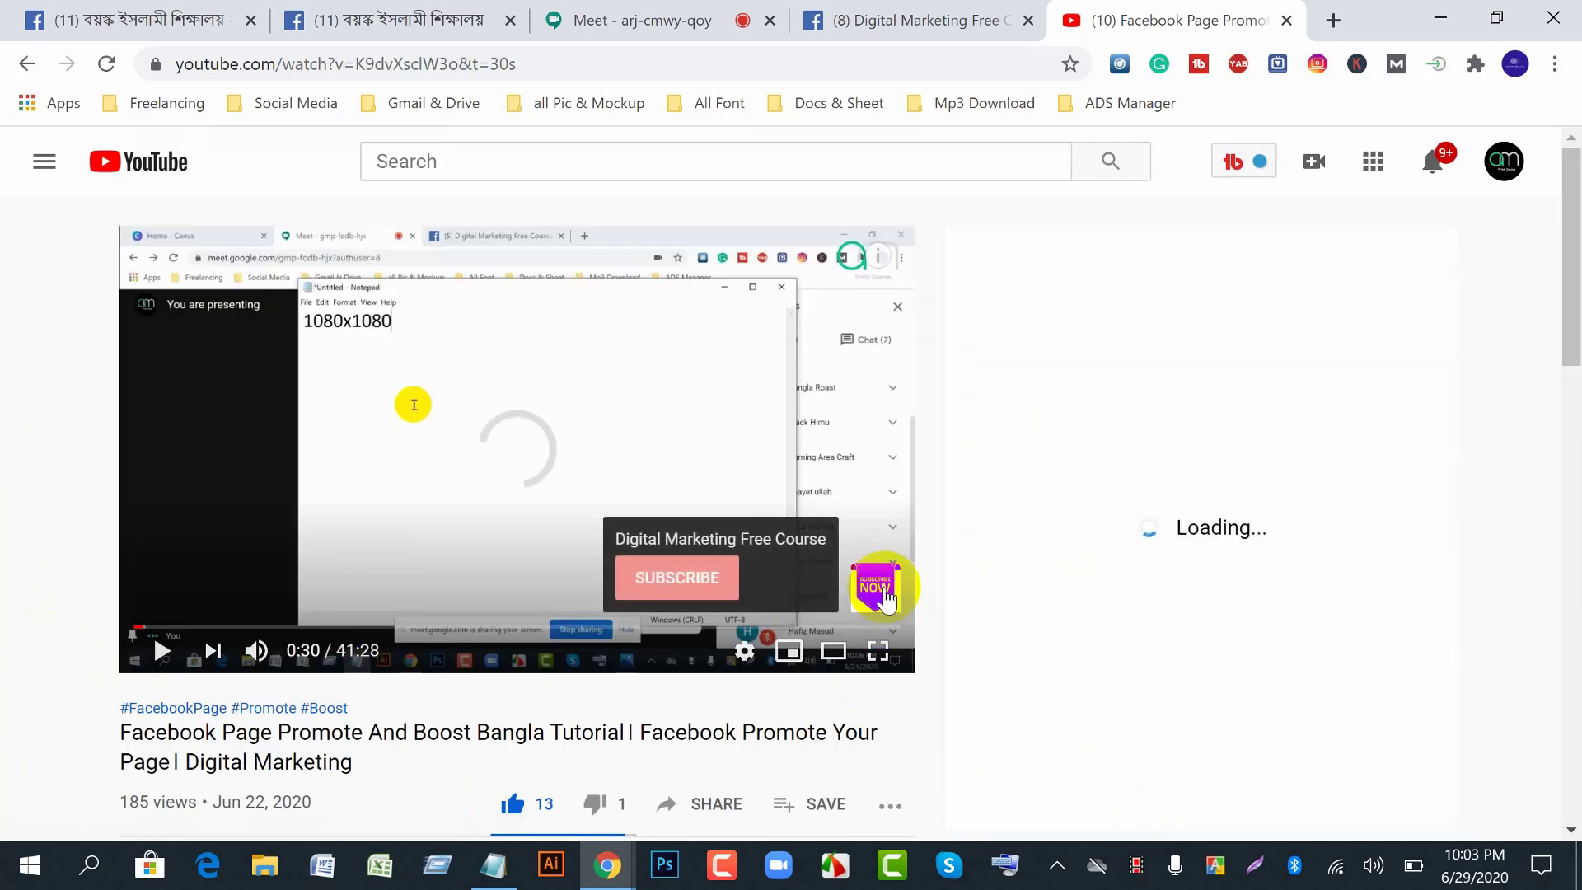
left_click(883, 587)
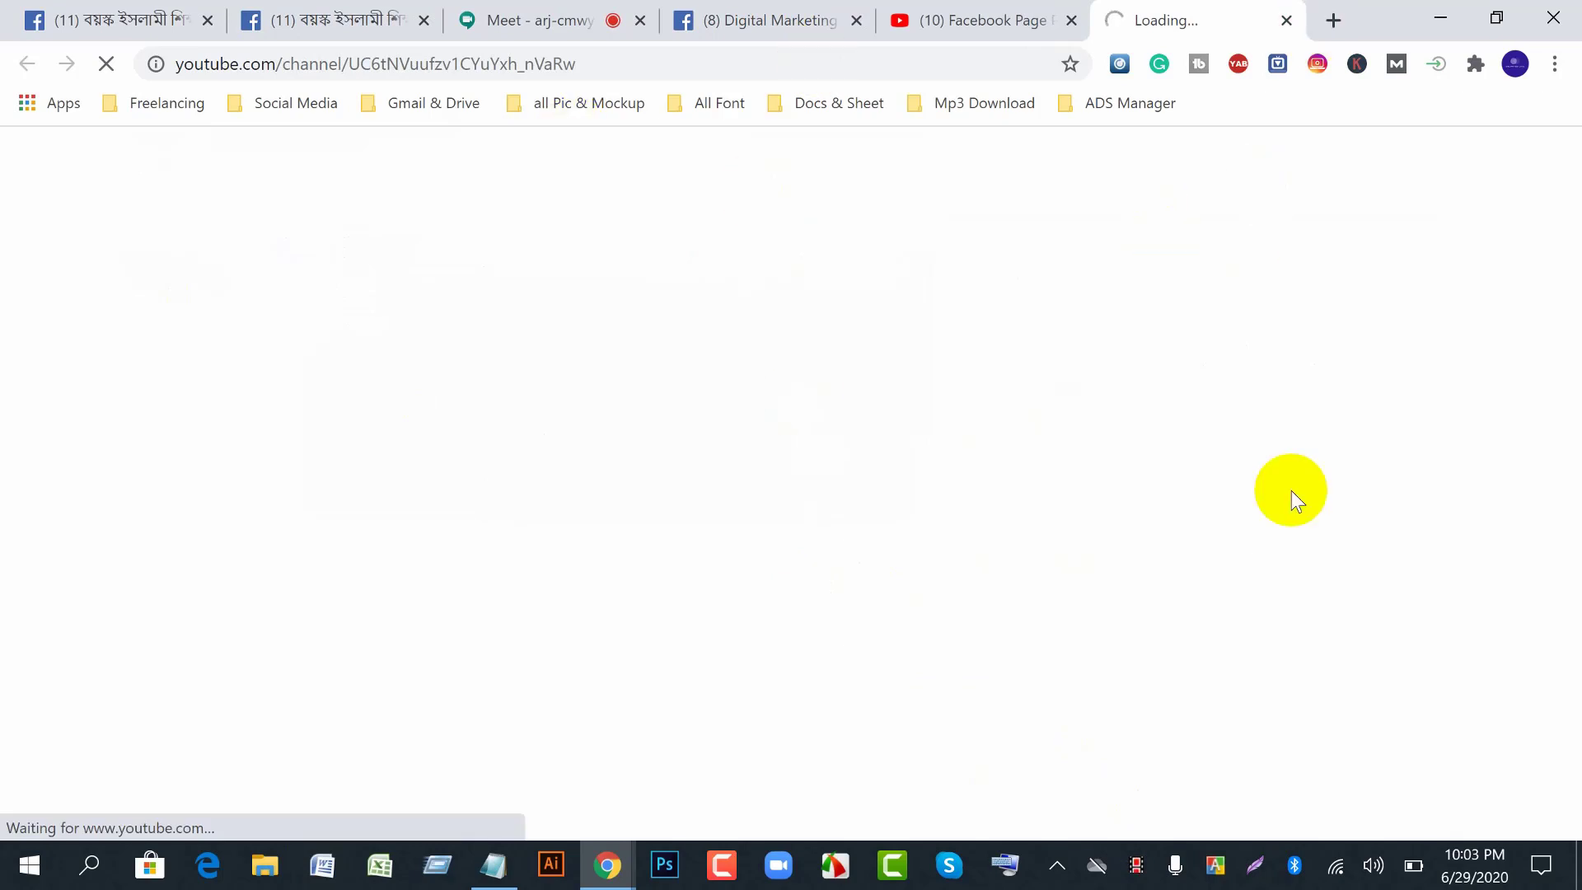
left_click(999, 33)
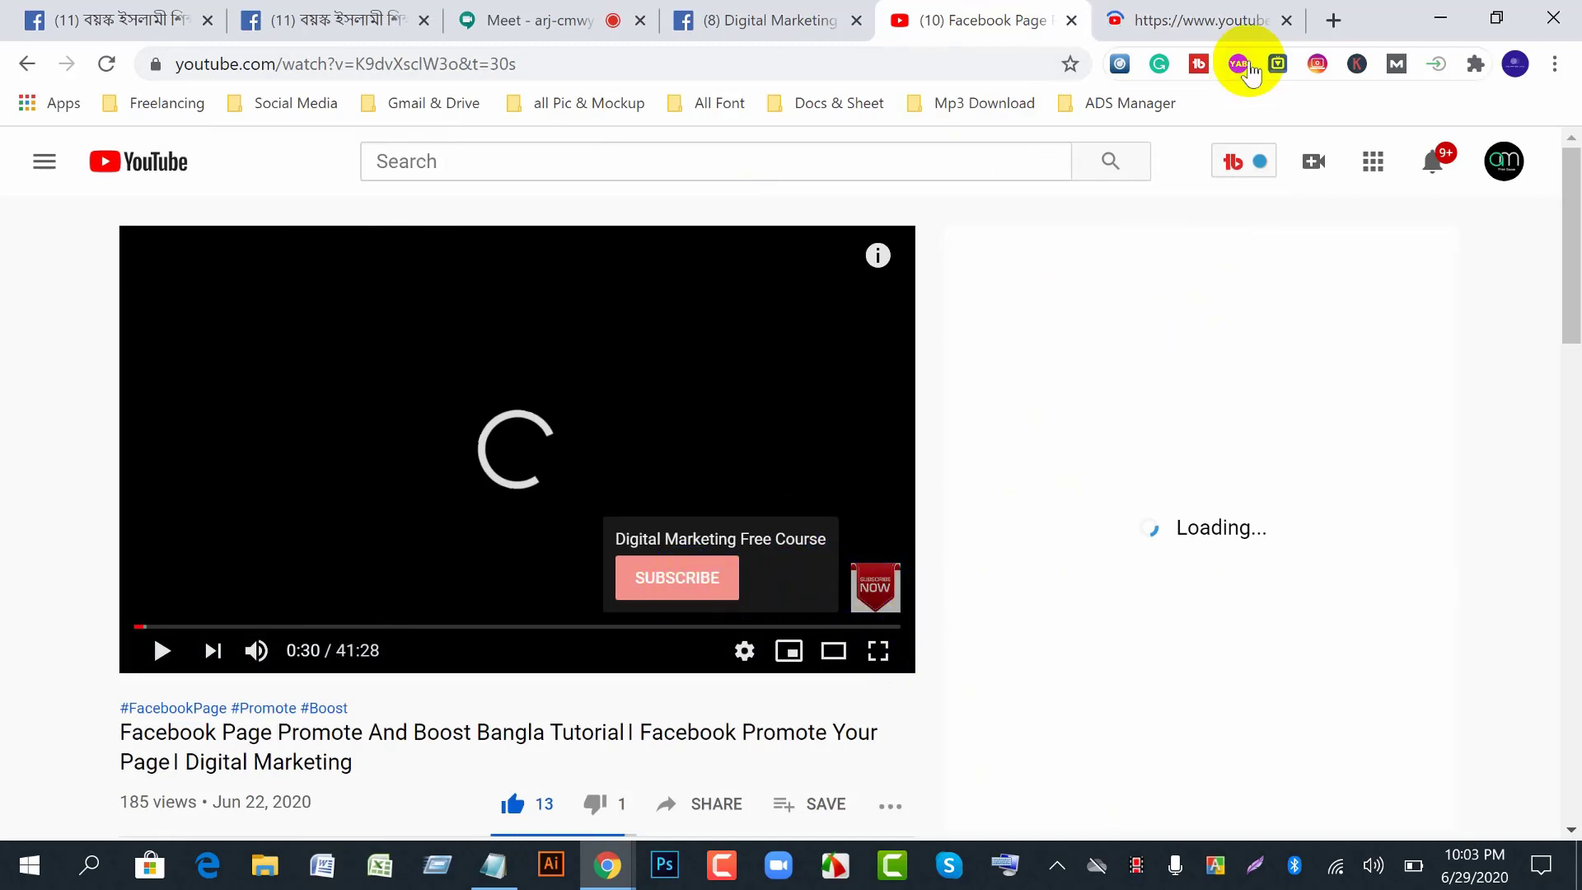
- Compare the video watermark requirements in the Studio branding settings with the watermark on the Facebook Page Promote video
mouse_move(607, 865)
left_click(907, 819)
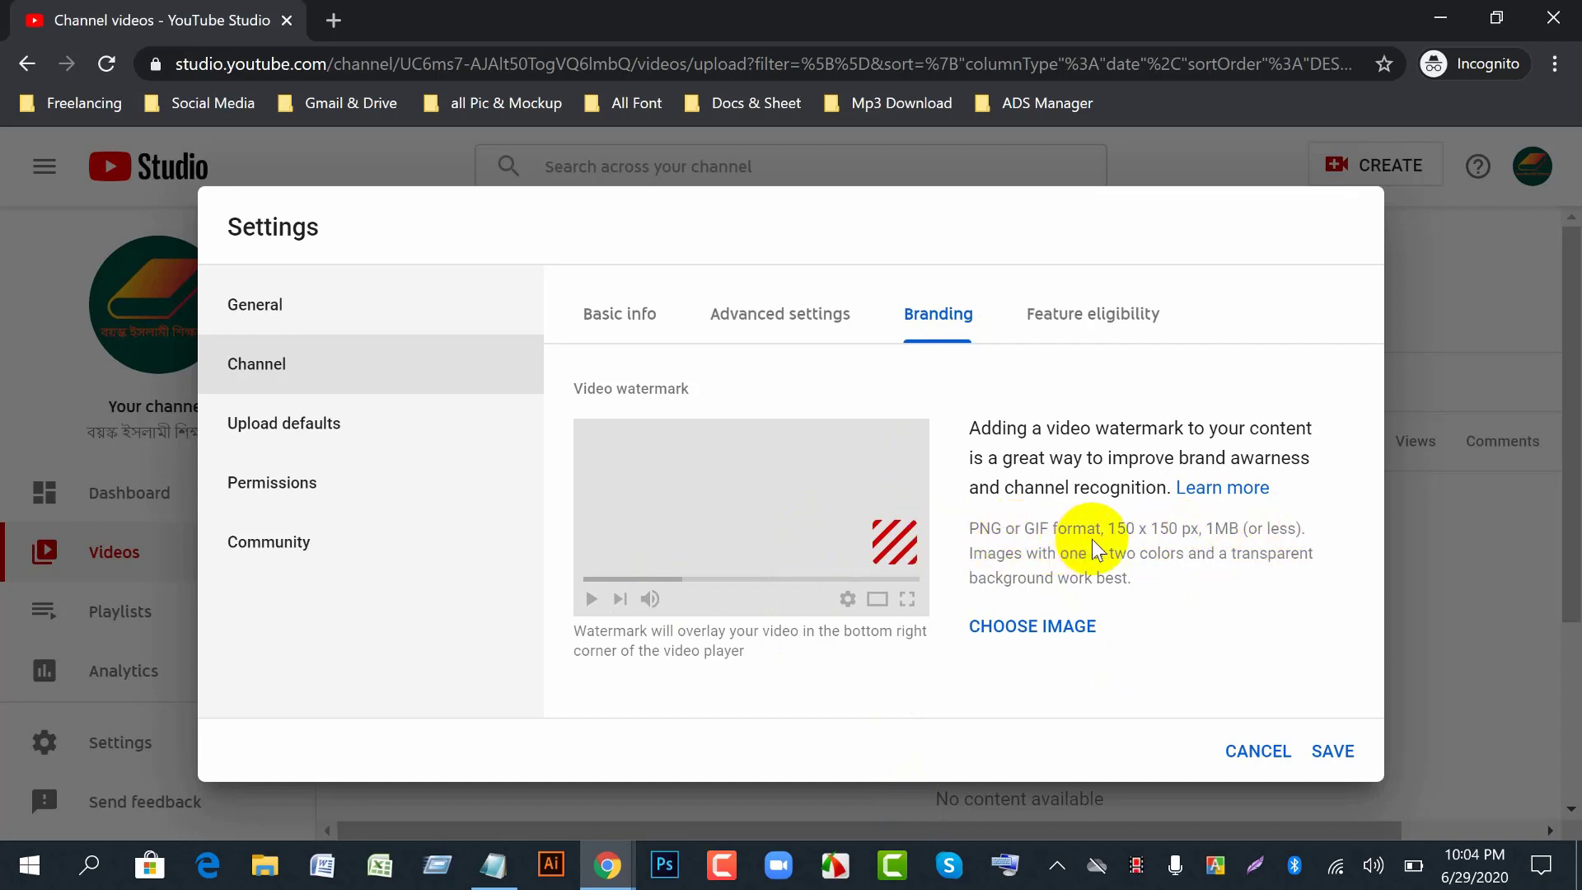
left_click(604, 861)
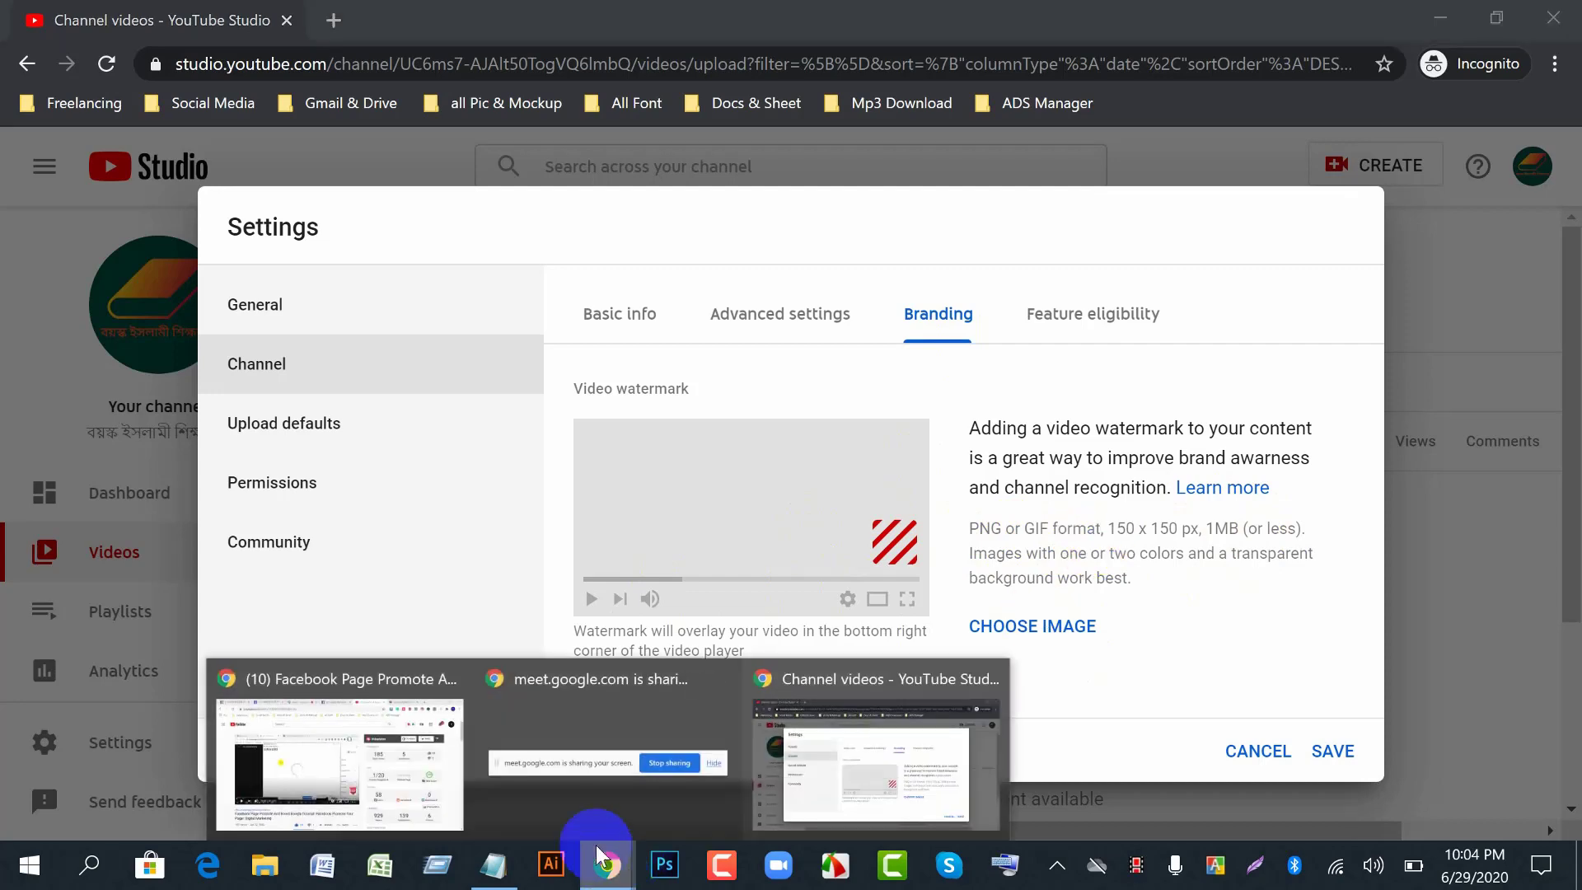
left_click(338, 762)
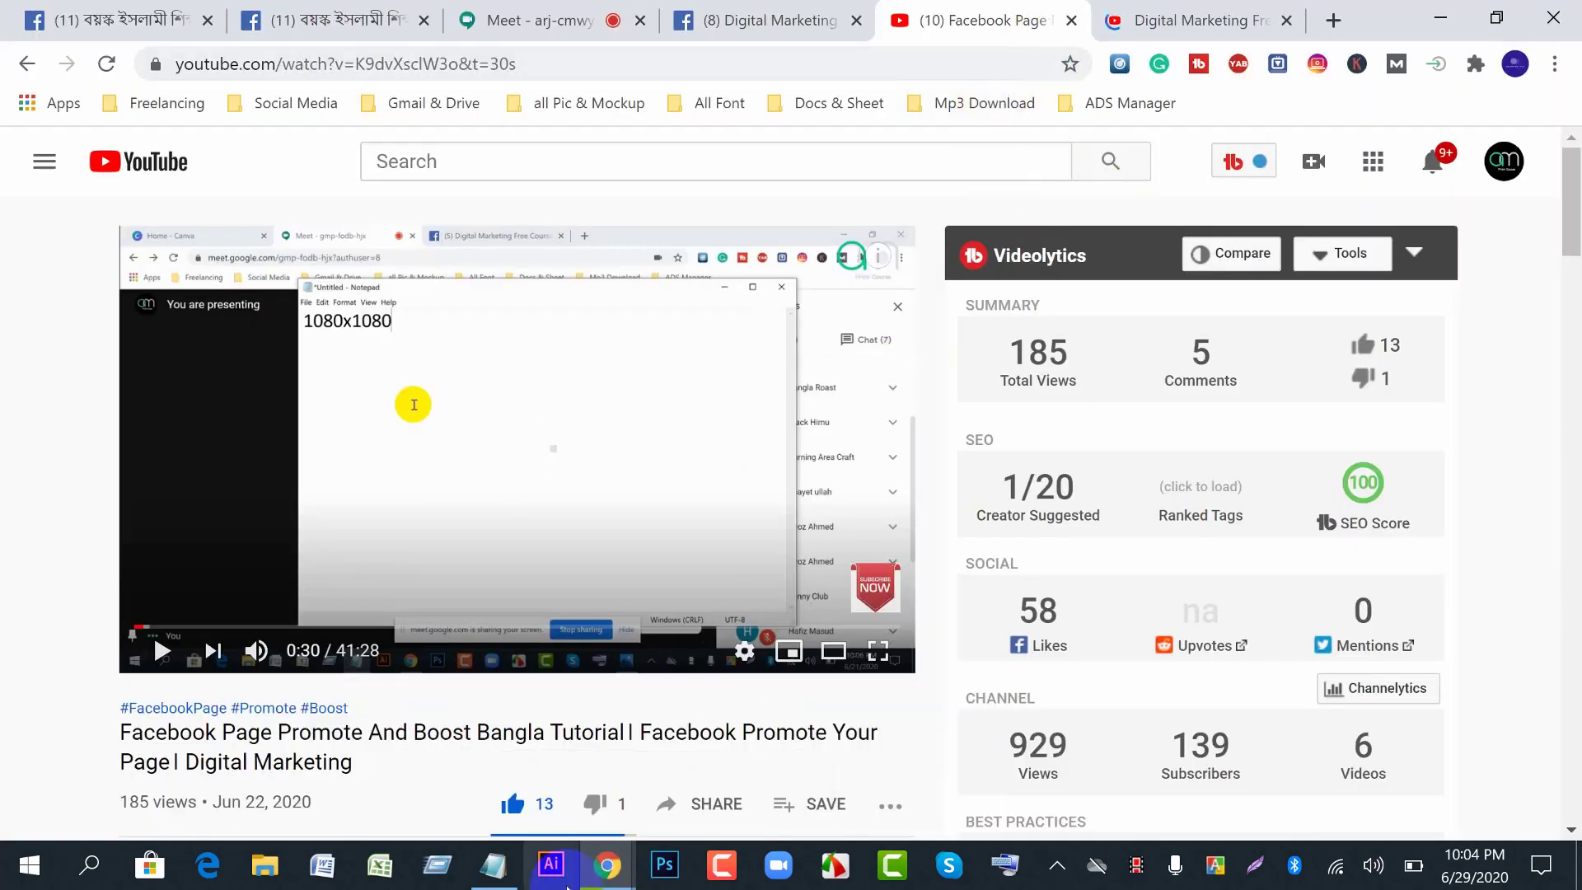
left_click(606, 865)
left_click(880, 779)
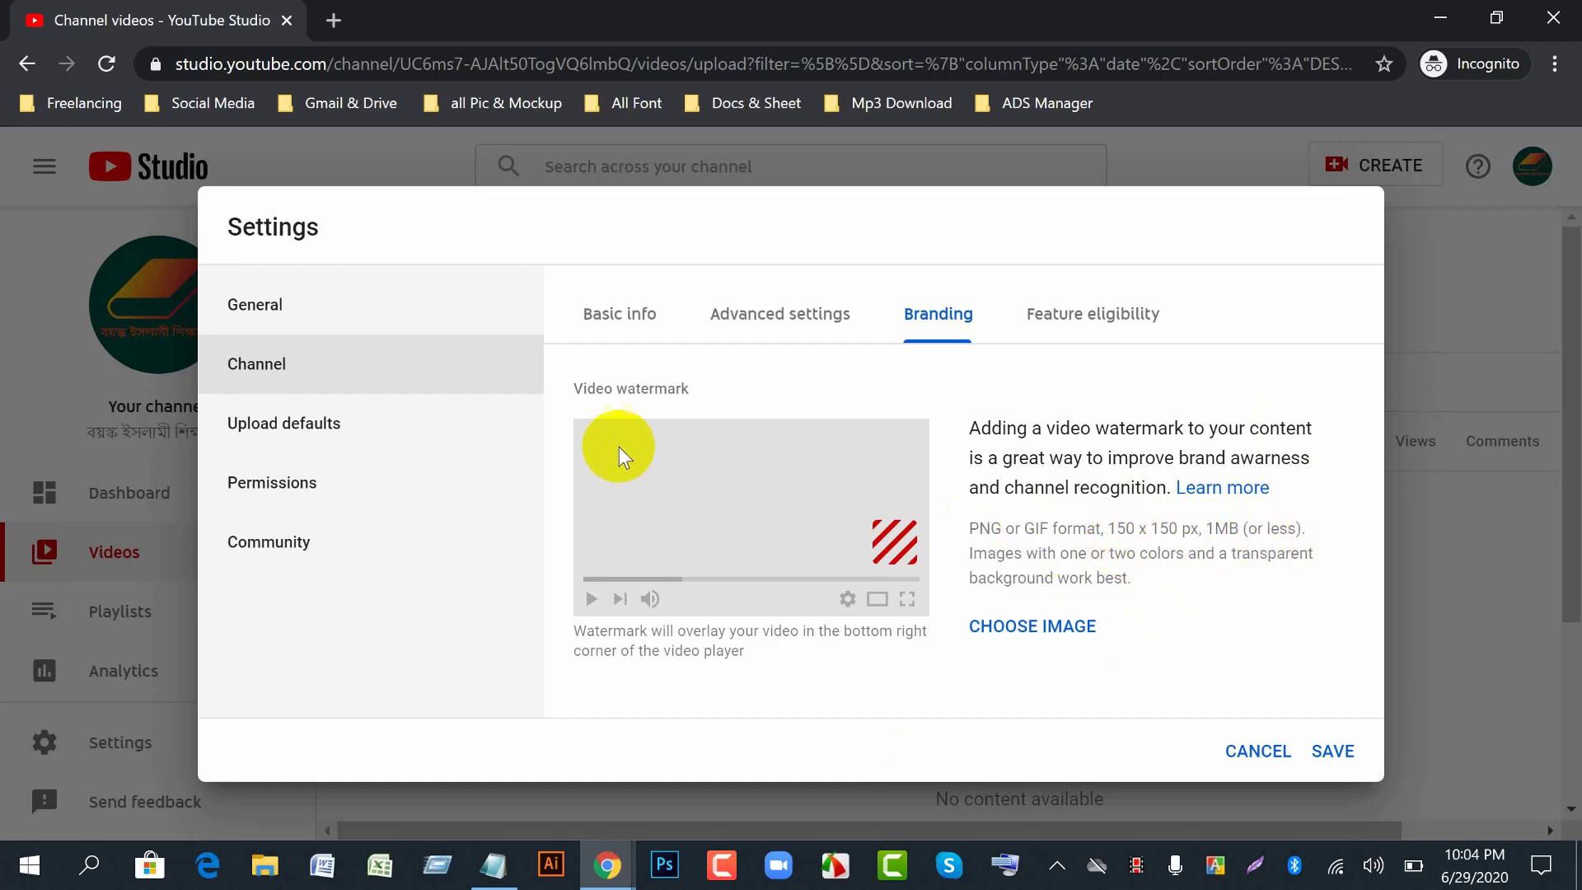
- Upload the "Subscribe Now" image 580b57fcd9996e24bc43c50d from New folder on drive F: as the video watermark
left_click(1019, 633)
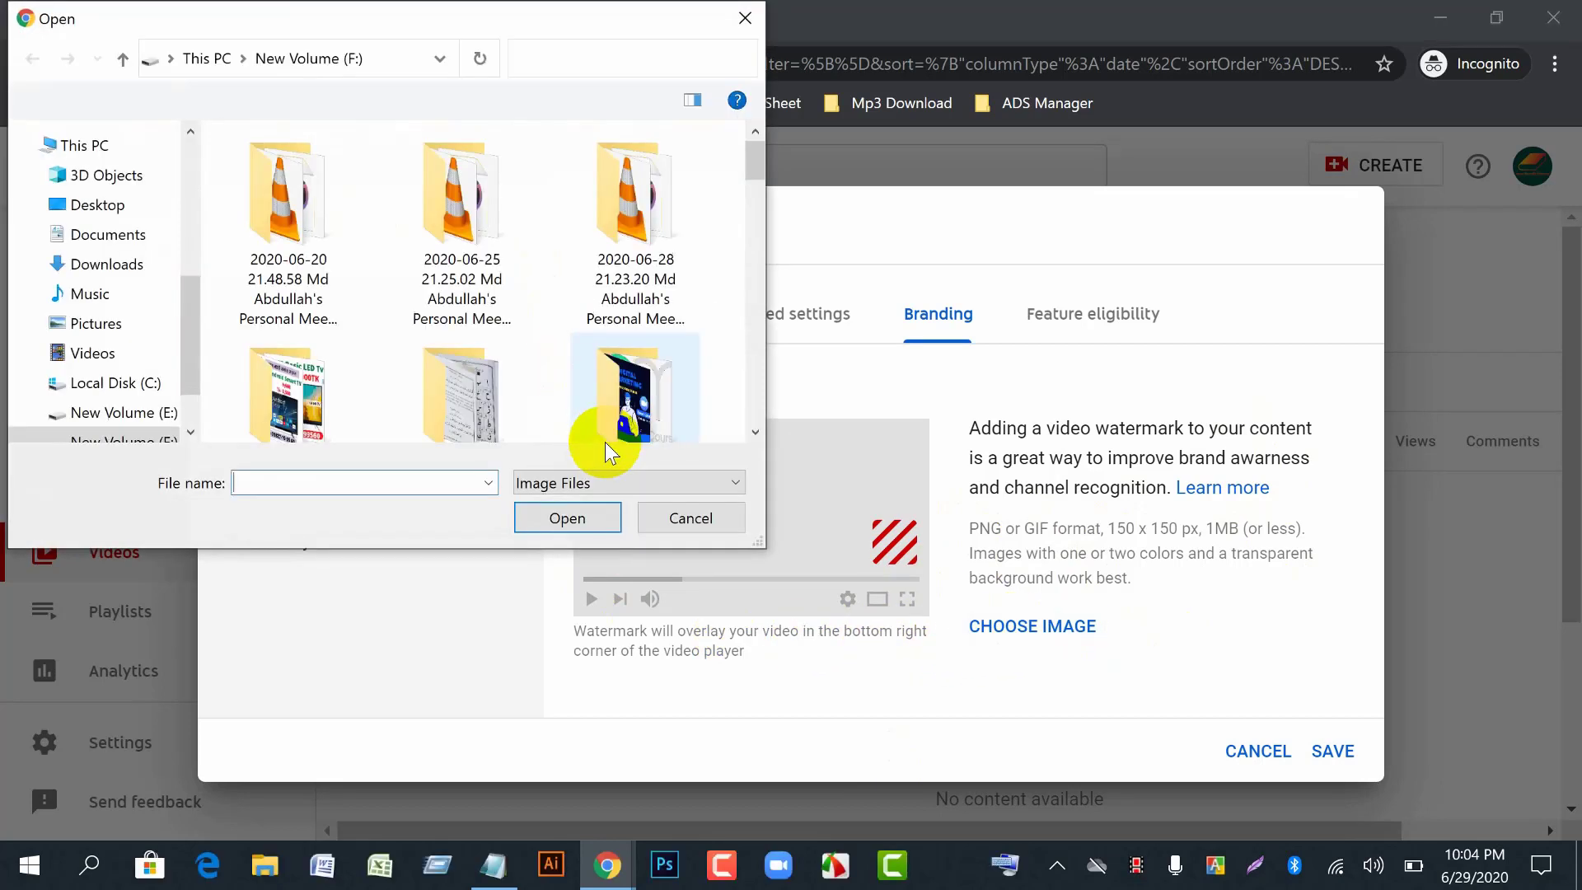
scroll(659, 338, "down", 1)
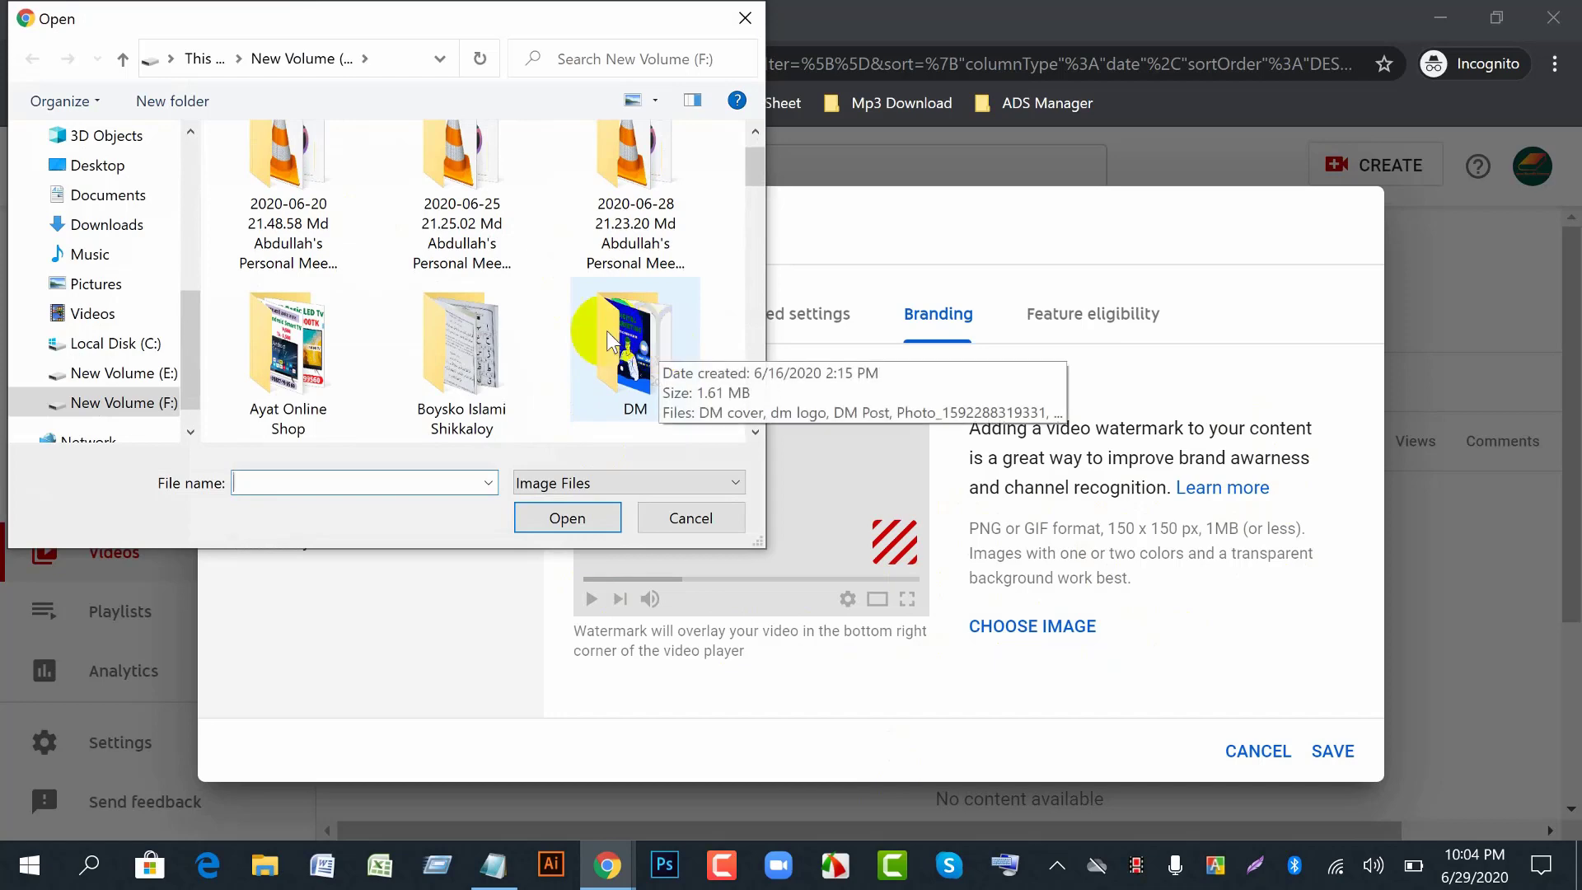
scroll(593, 334, "down", 2)
scroll(575, 336, "down", 2)
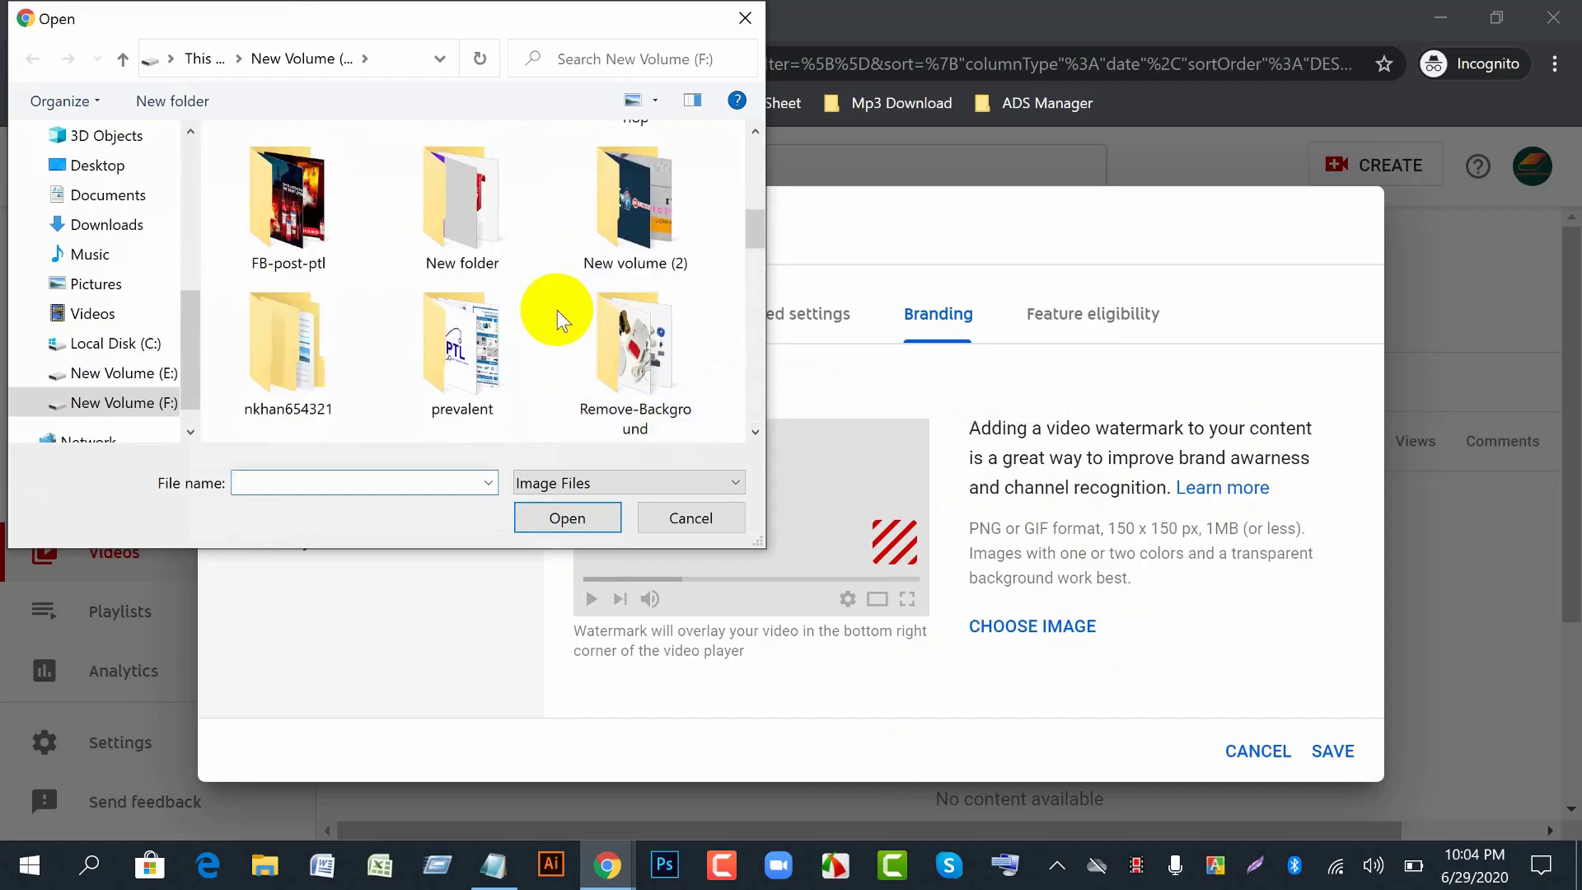
double_click(497, 219)
left_click(332, 248)
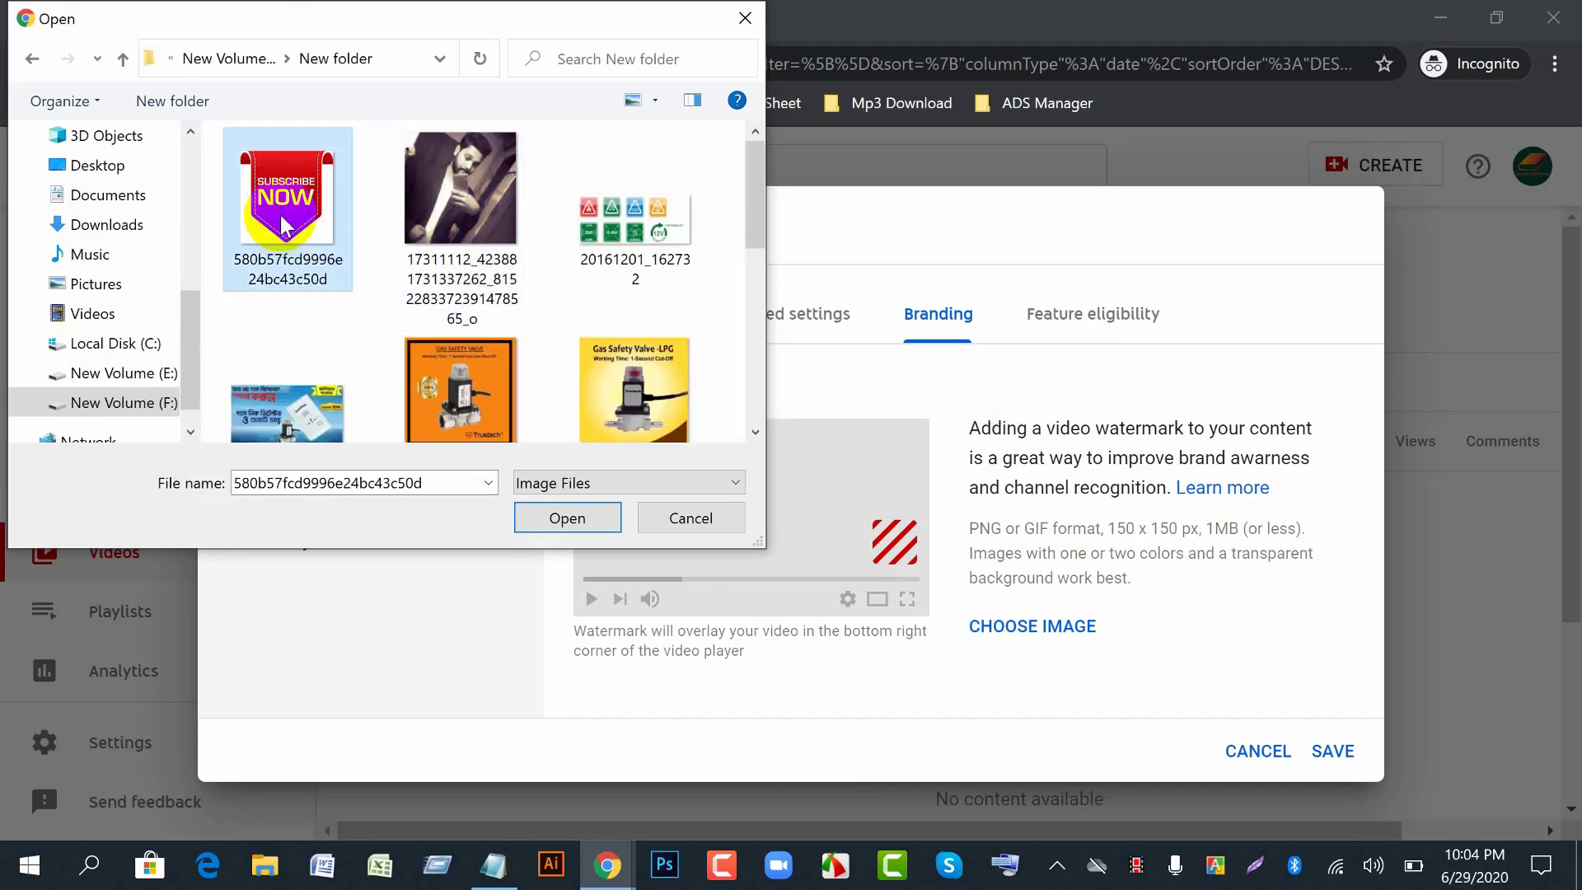
left_click(567, 518)
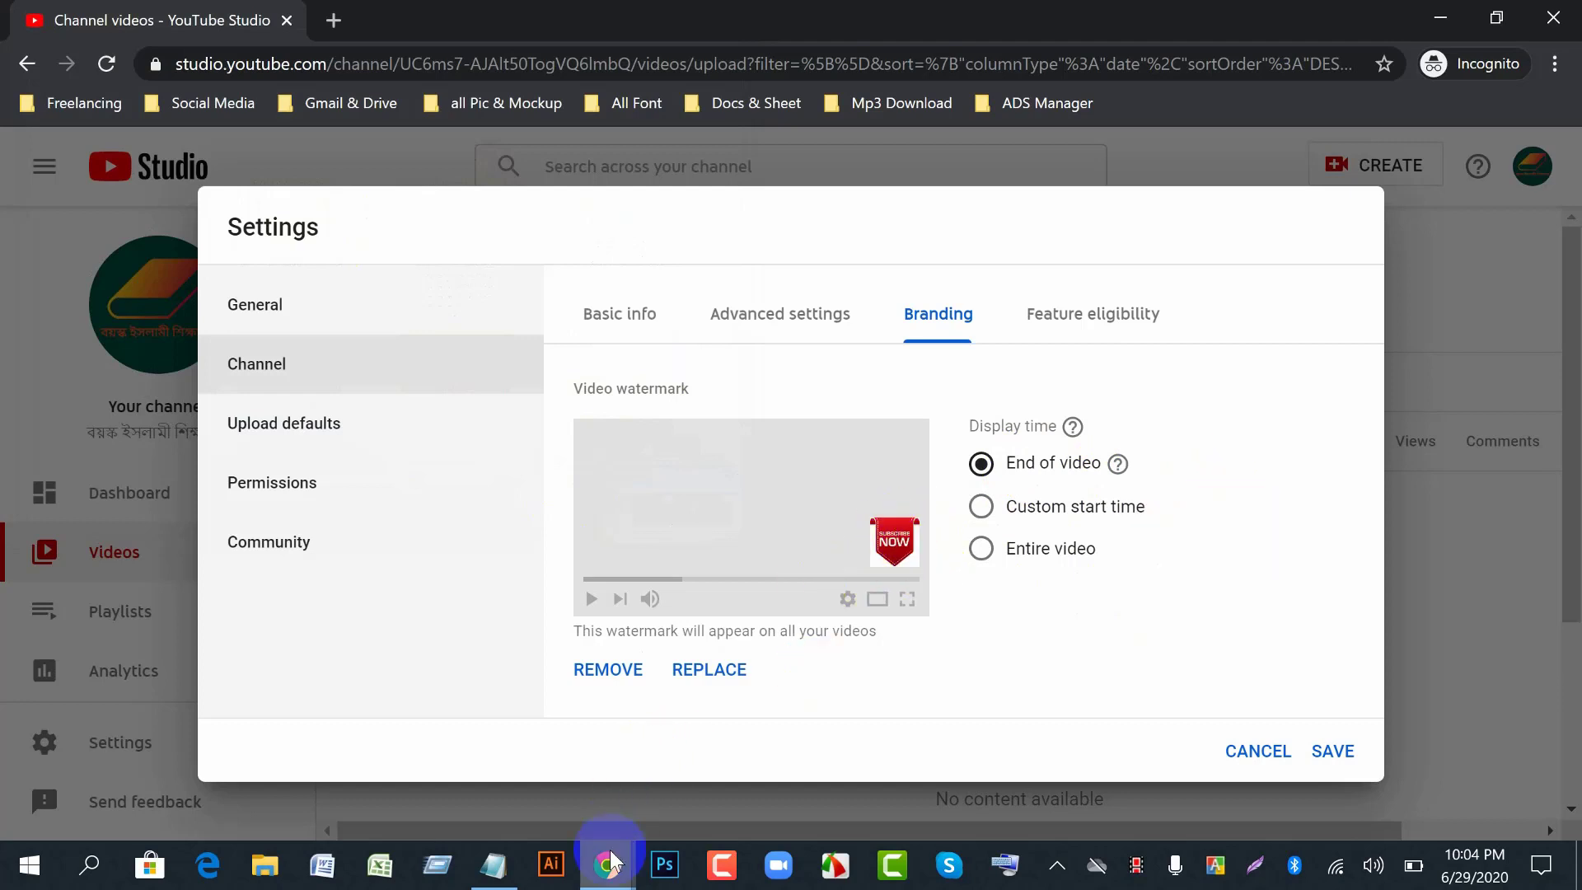
- Check the watermark further into the Facebook Page Promote video, and set the new channel's watermark display time to Entire video
mouse_move(608, 863)
left_click(420, 797)
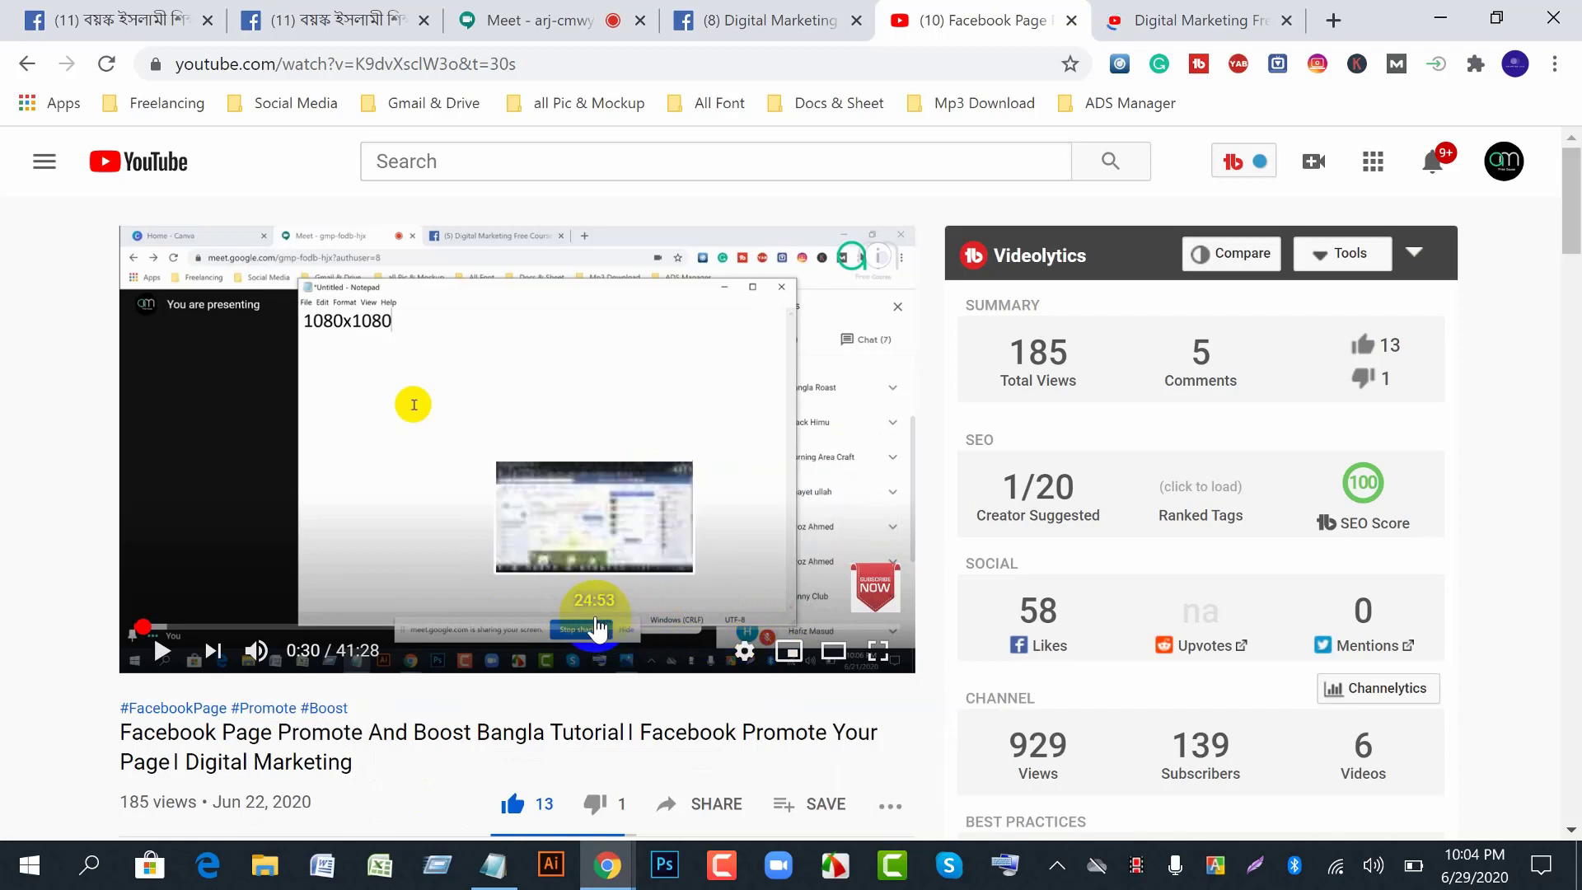
left_click(596, 627)
mouse_move(873, 586)
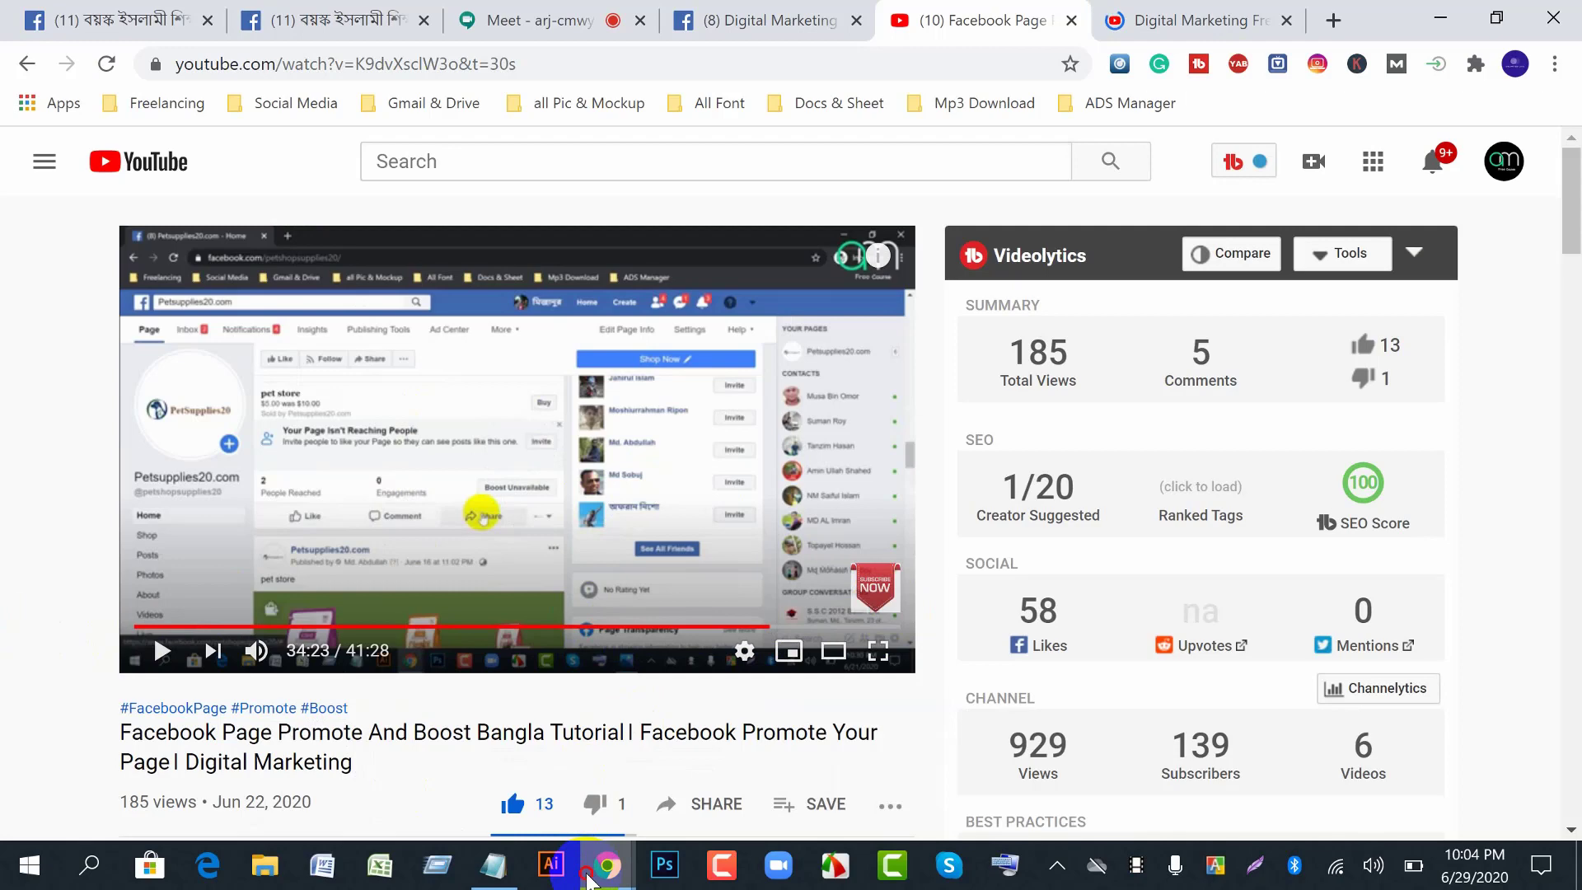
mouse_move(587, 878)
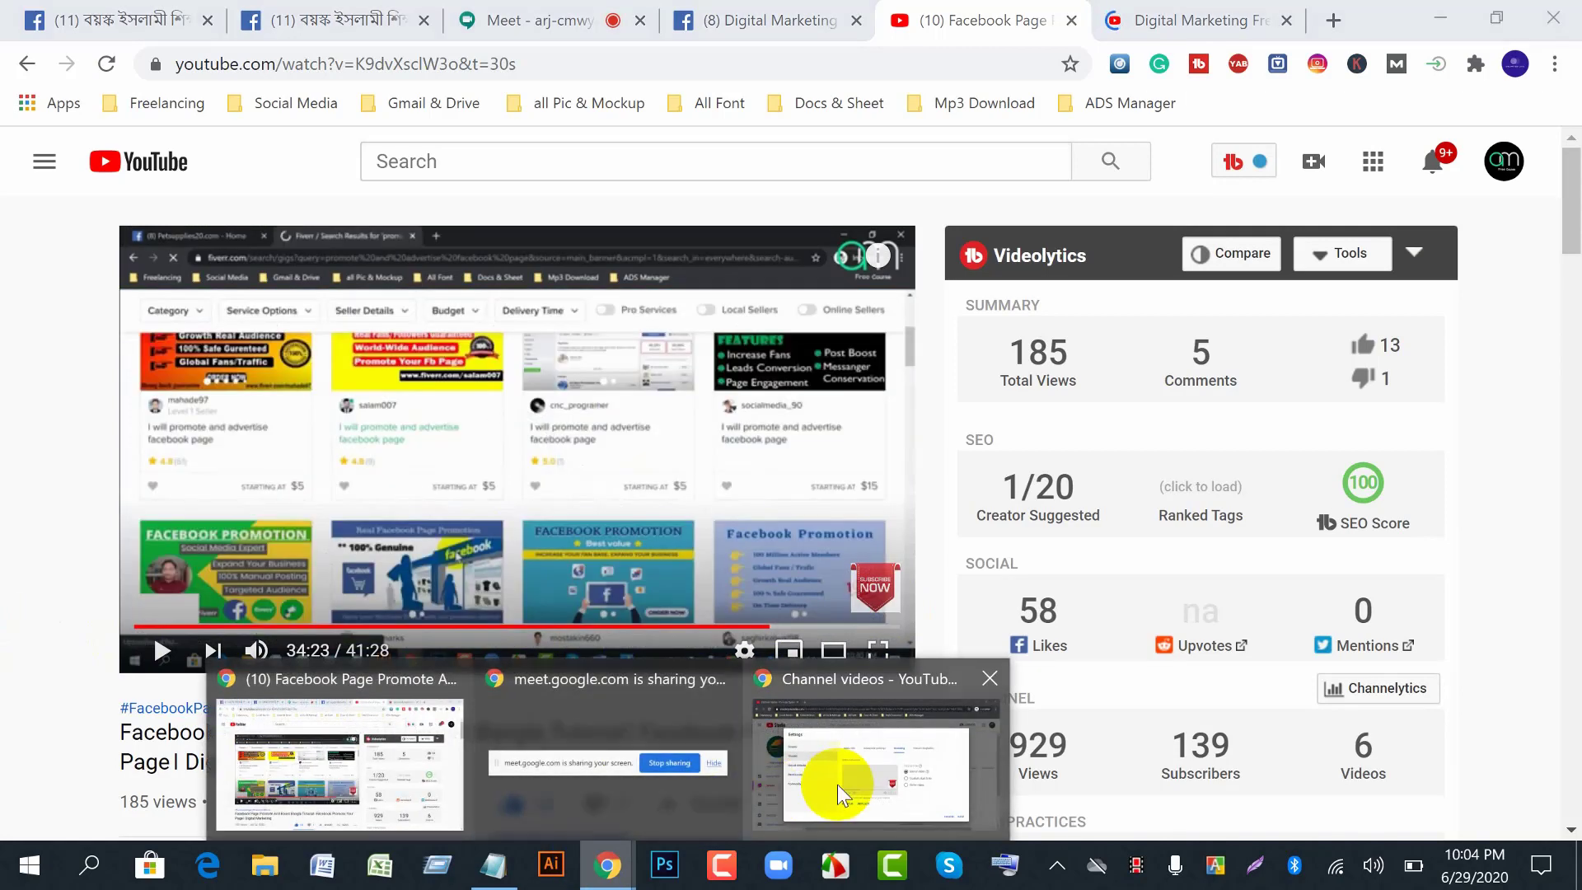
left_click(837, 781)
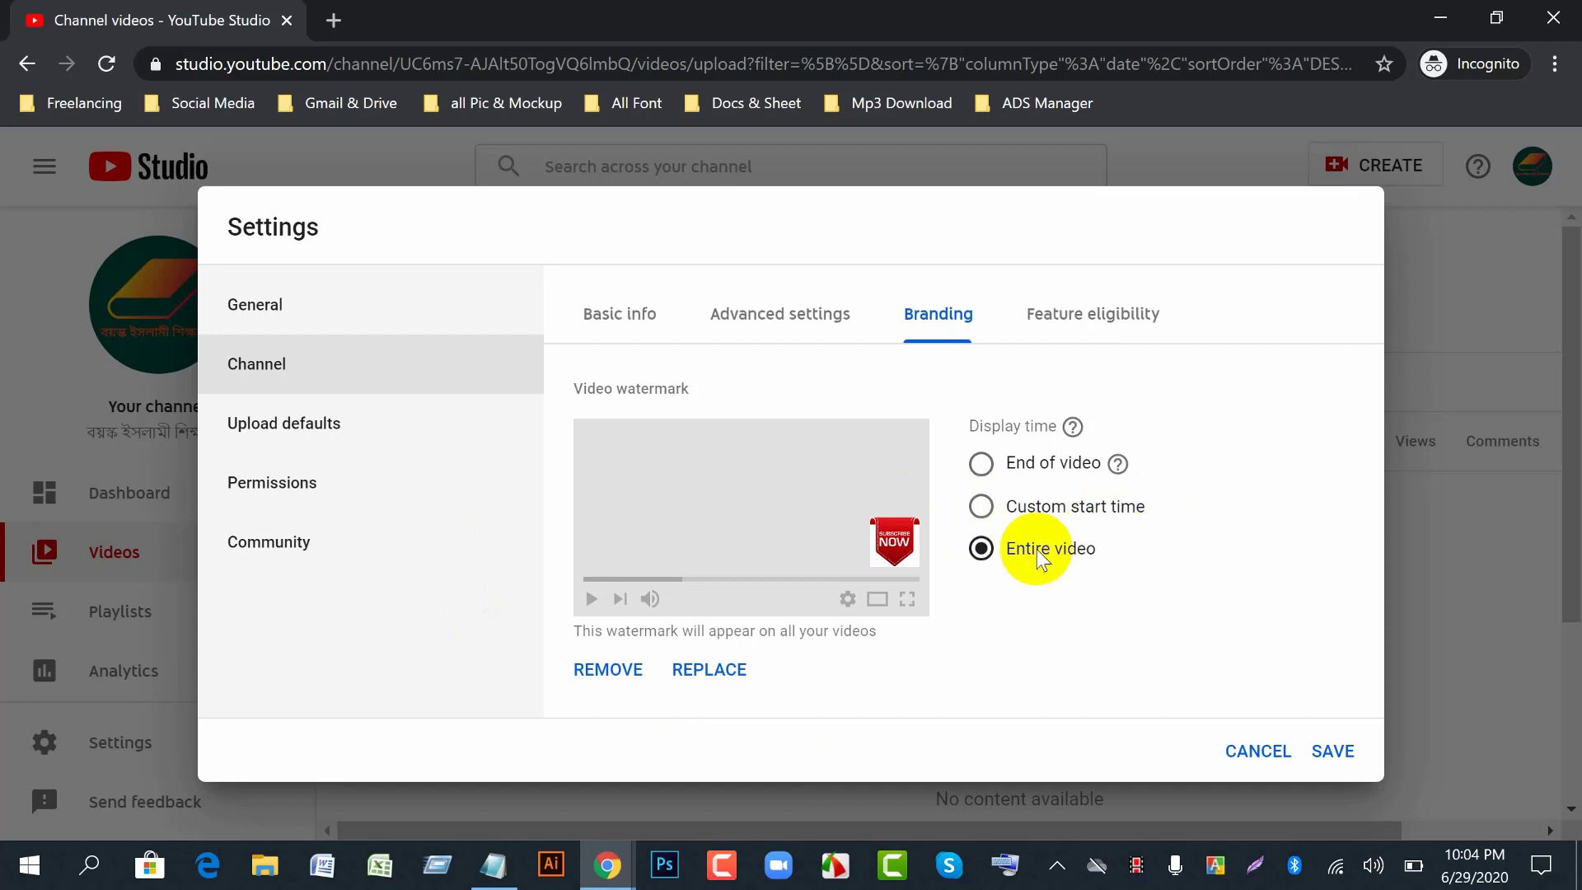
- Review the channel's feature eligibility, including the default features and those requiring phone verification
left_click(1104, 330)
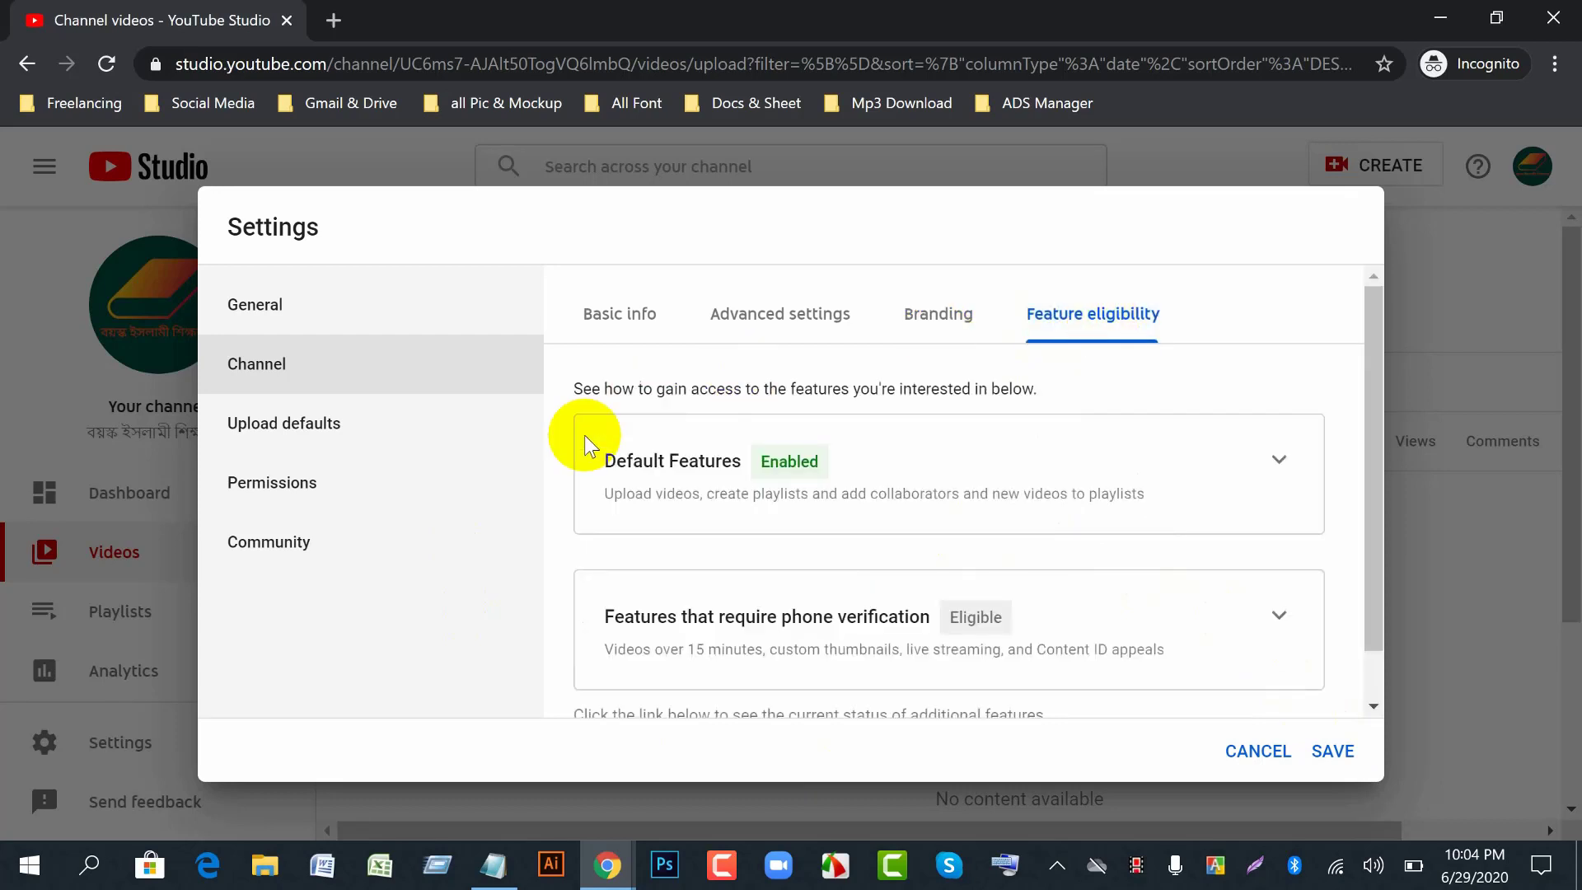
scroll(997, 623, "down", 1)
scroll(1035, 670, "up", 1)
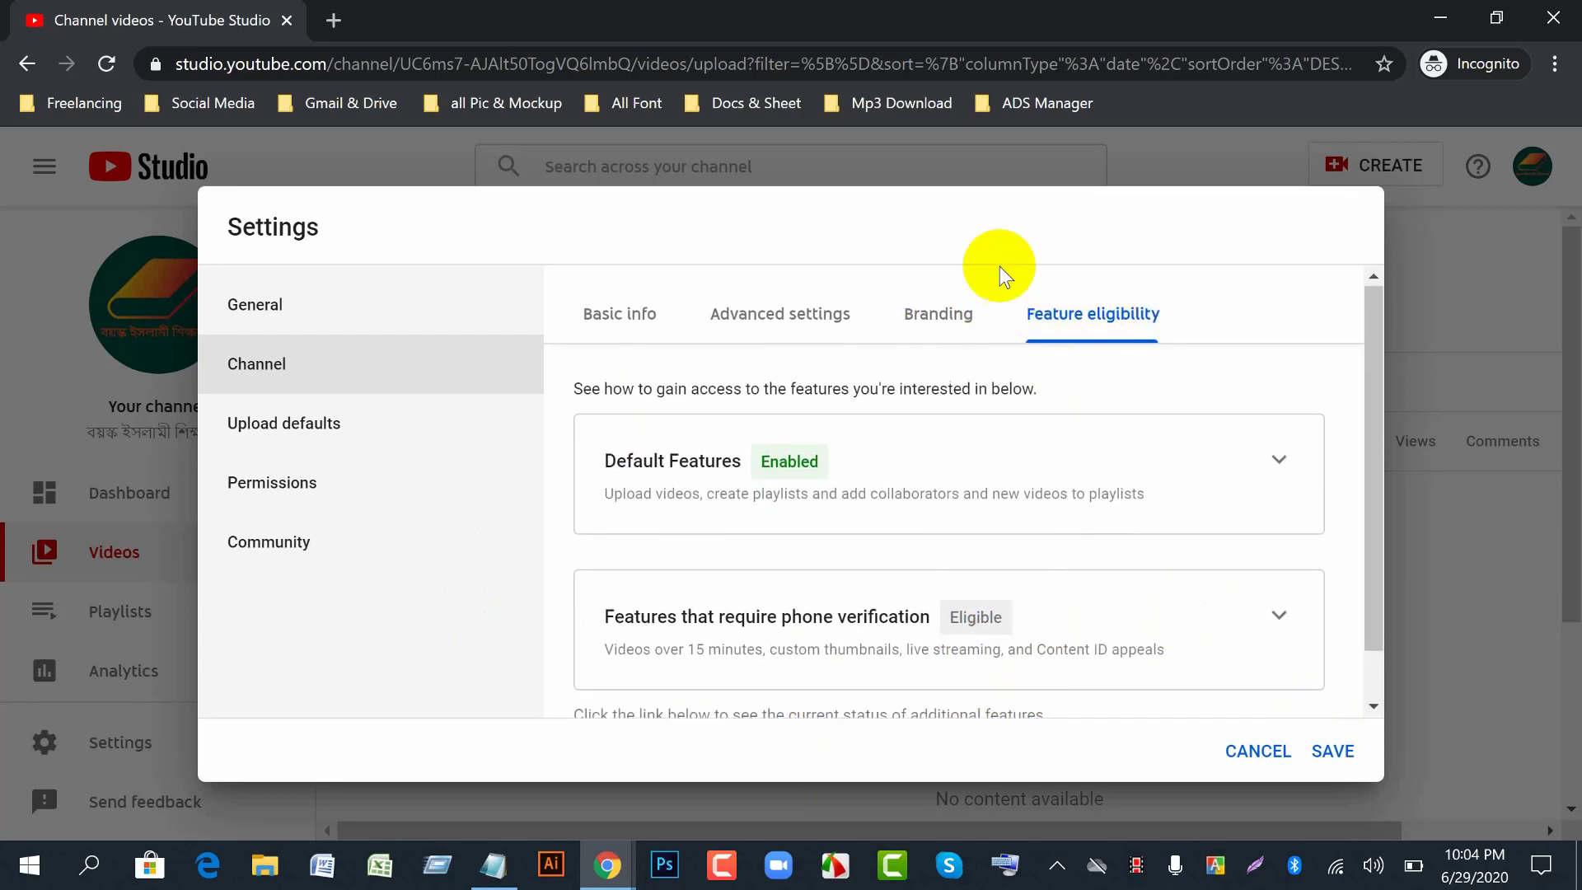
left_click(1358, 756)
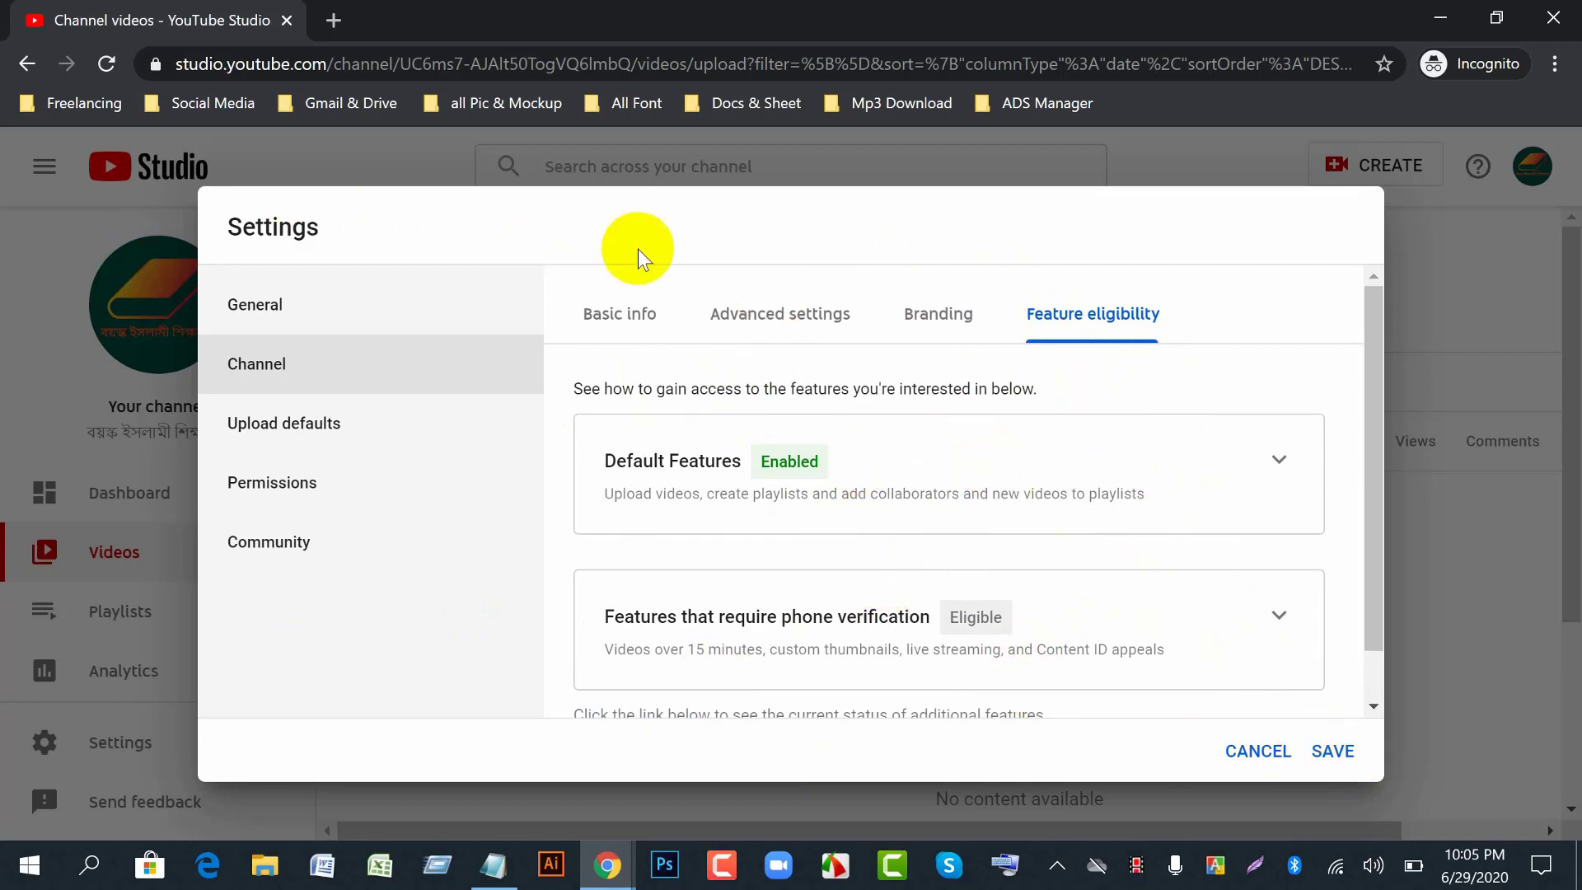
- Admit the waiting participant to the Google Meet call and return to the YouTube Studio channel settings
left_click(607, 865)
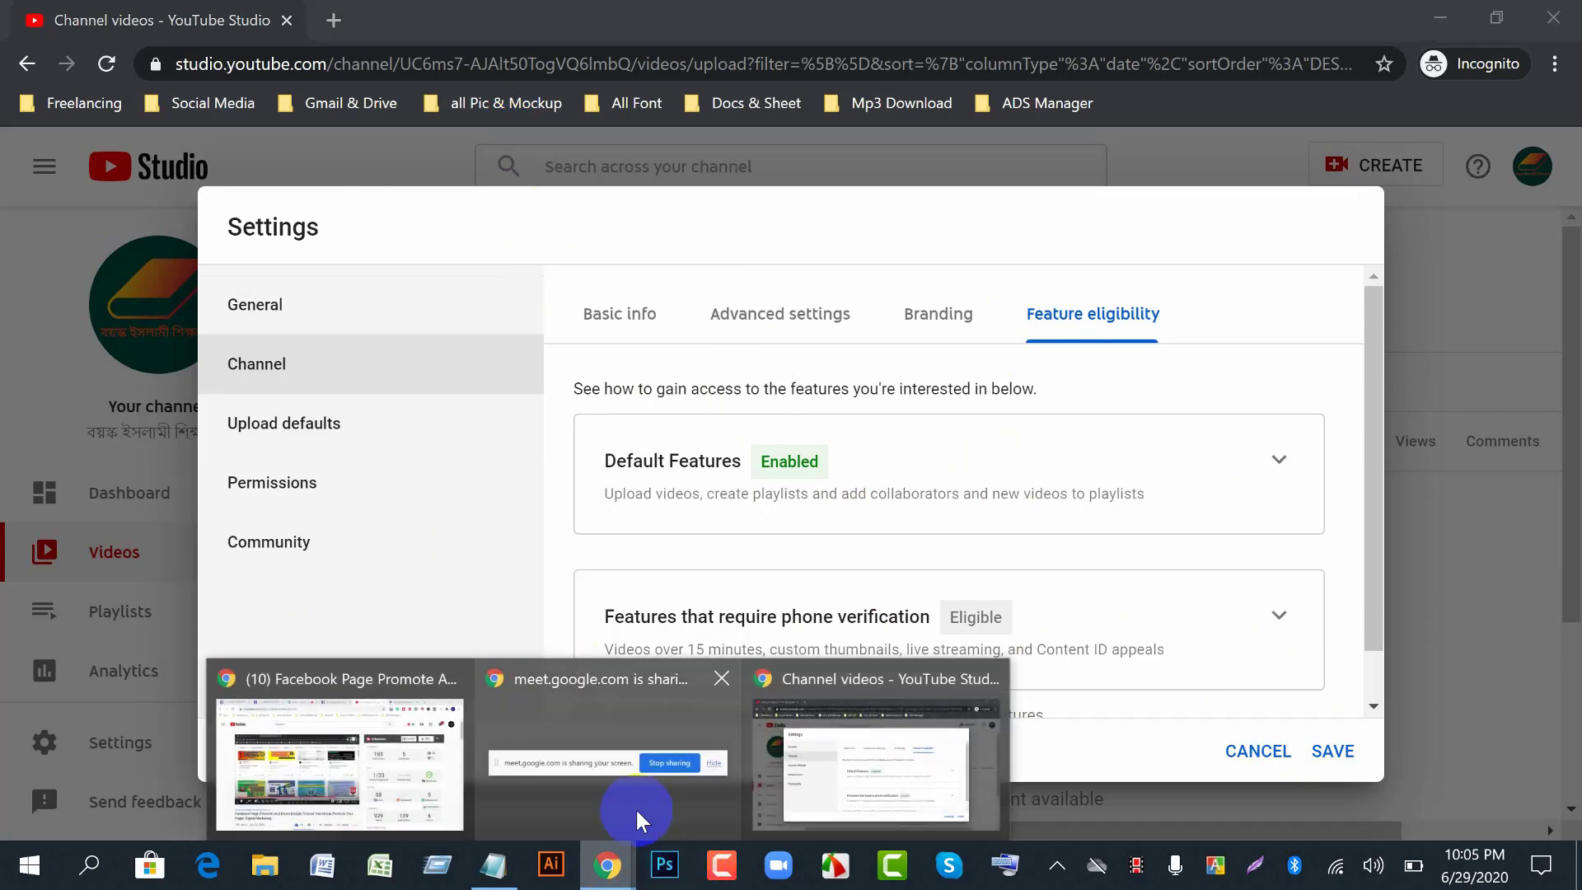
left_click(428, 773)
left_click(544, 25)
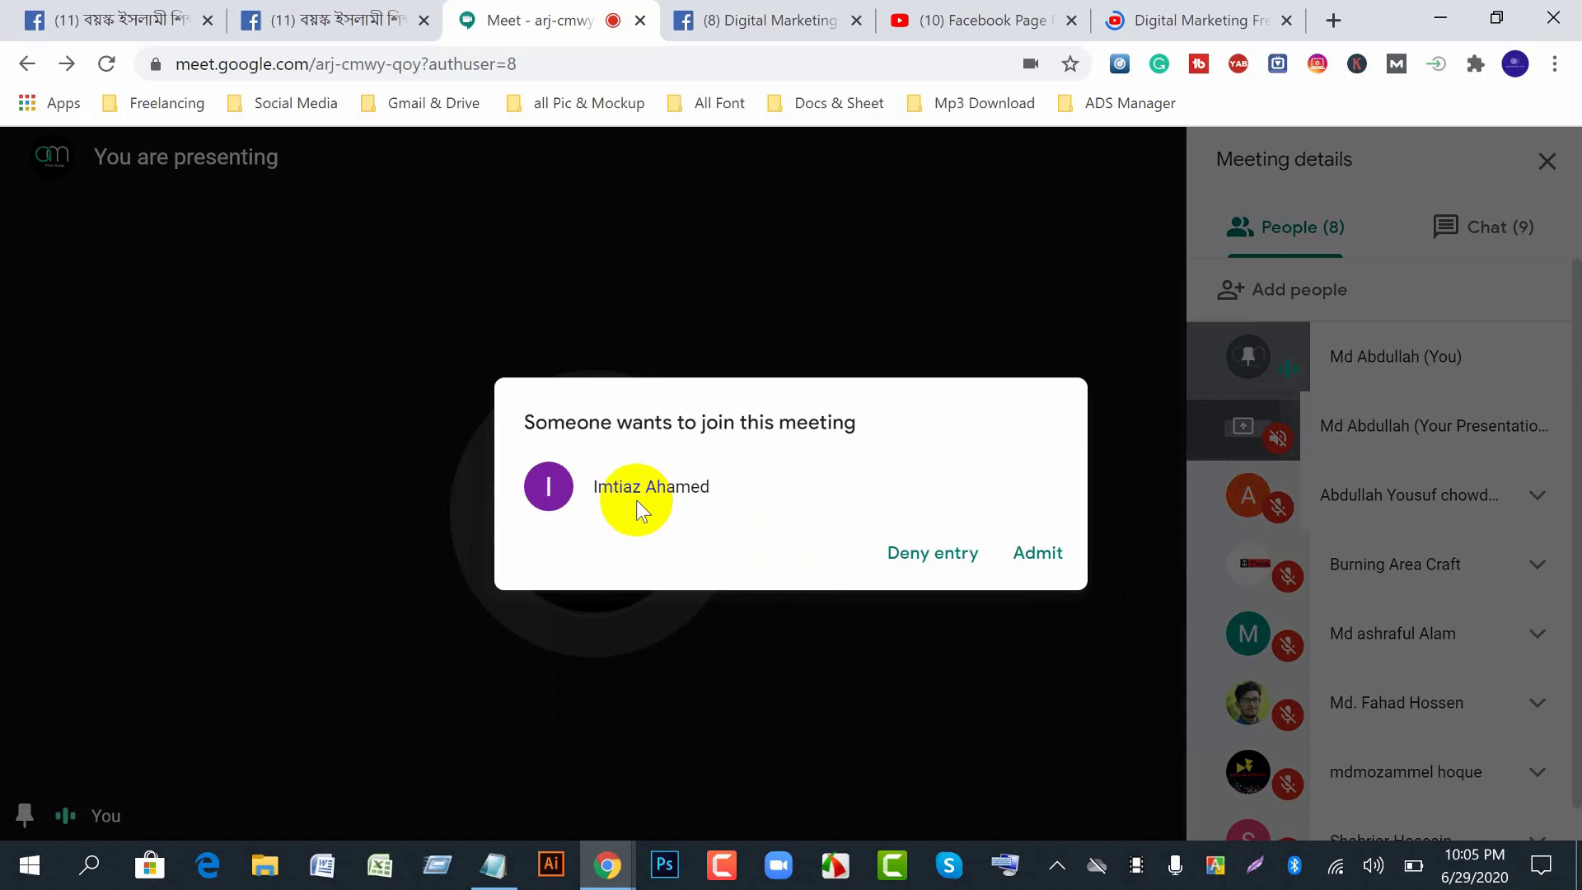
left_click(717, 570)
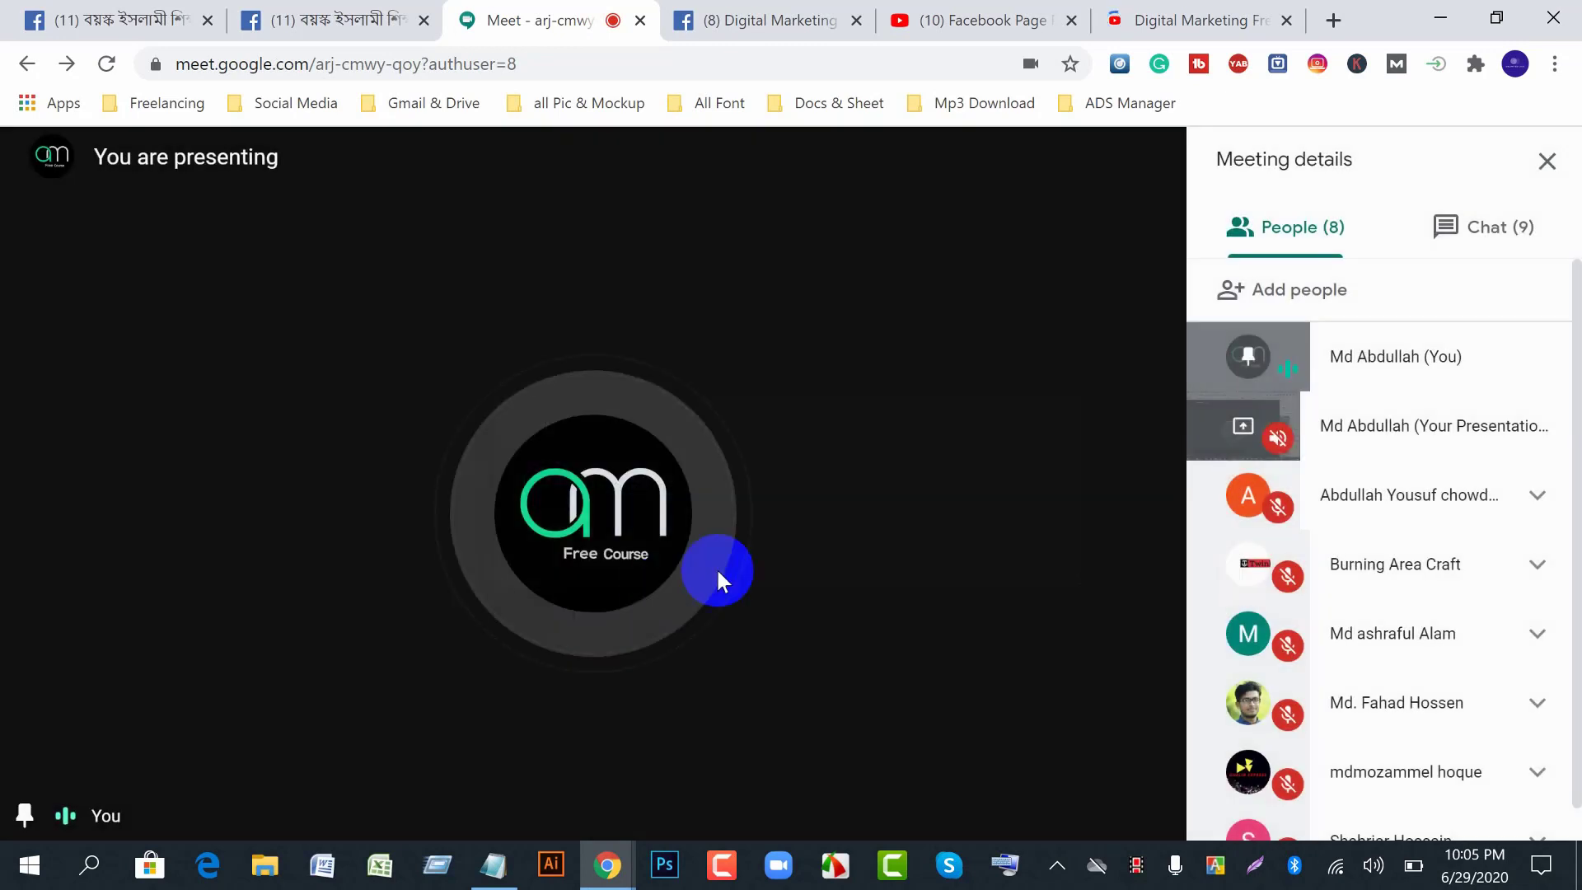
left_click(614, 863)
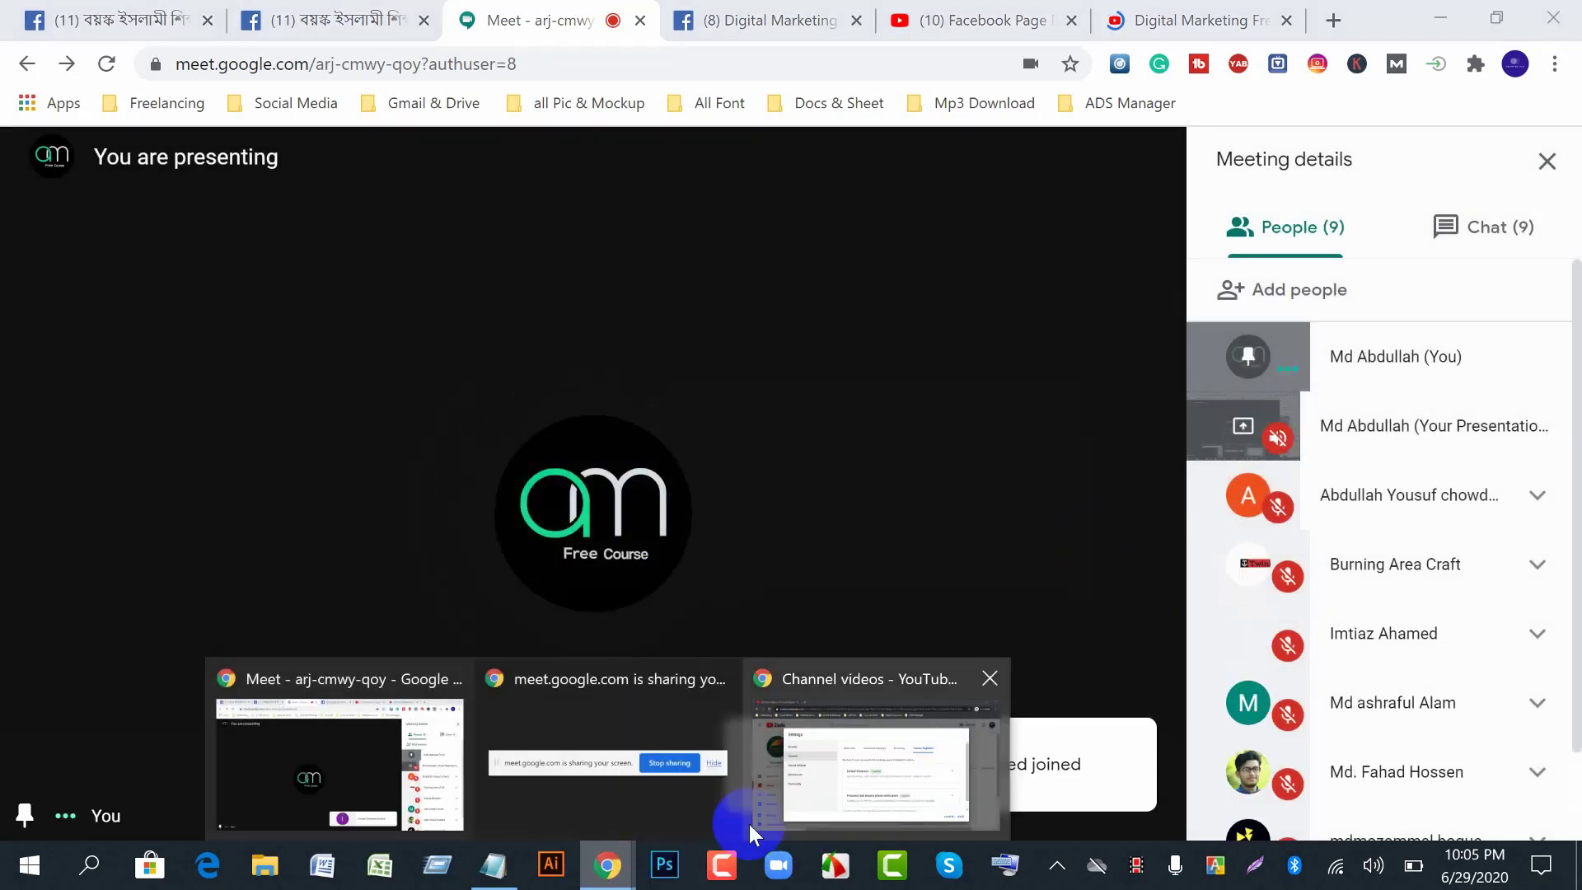
left_click(749, 824)
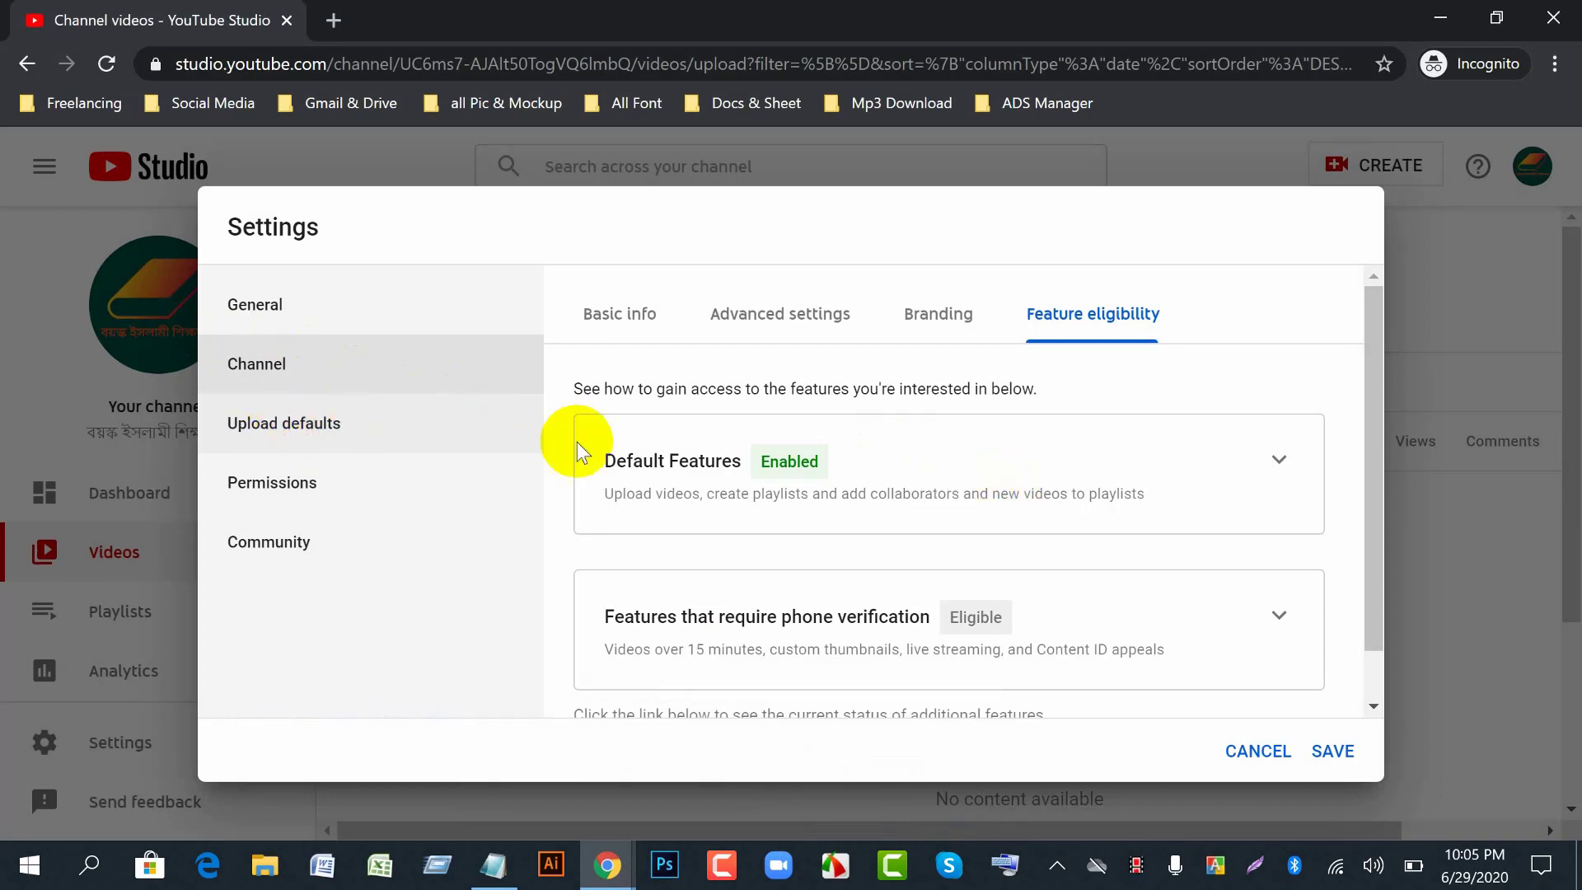
- Review the basic info fields of the upload defaults and examine the full description of the Facebook Page Promote video as an example
left_click(305, 424)
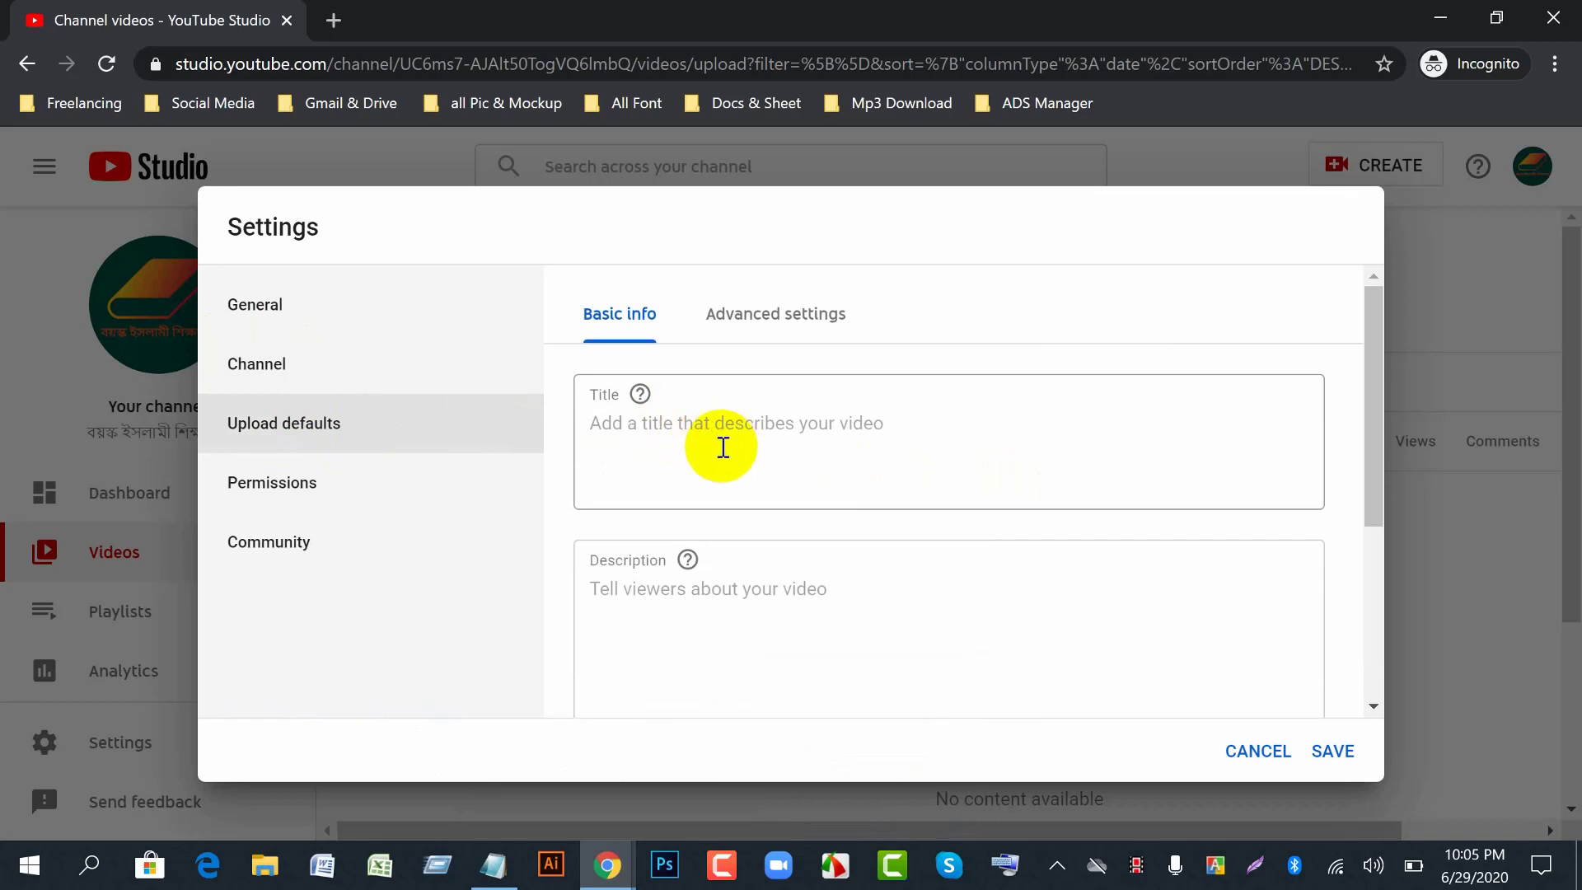
scroll(724, 447, "down", 2)
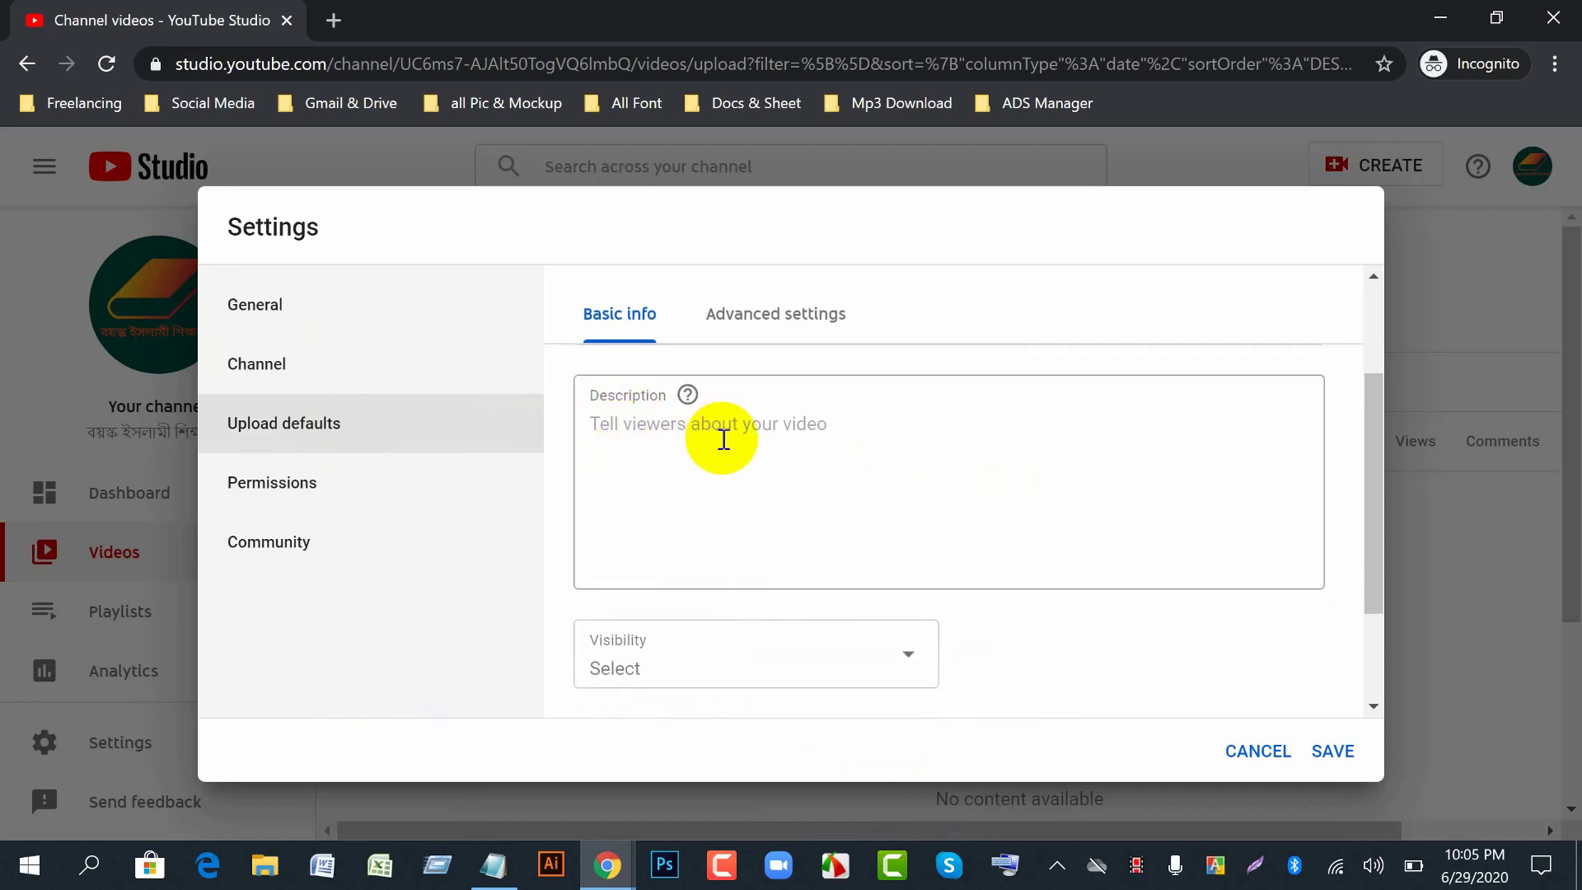
mouse_move(607, 861)
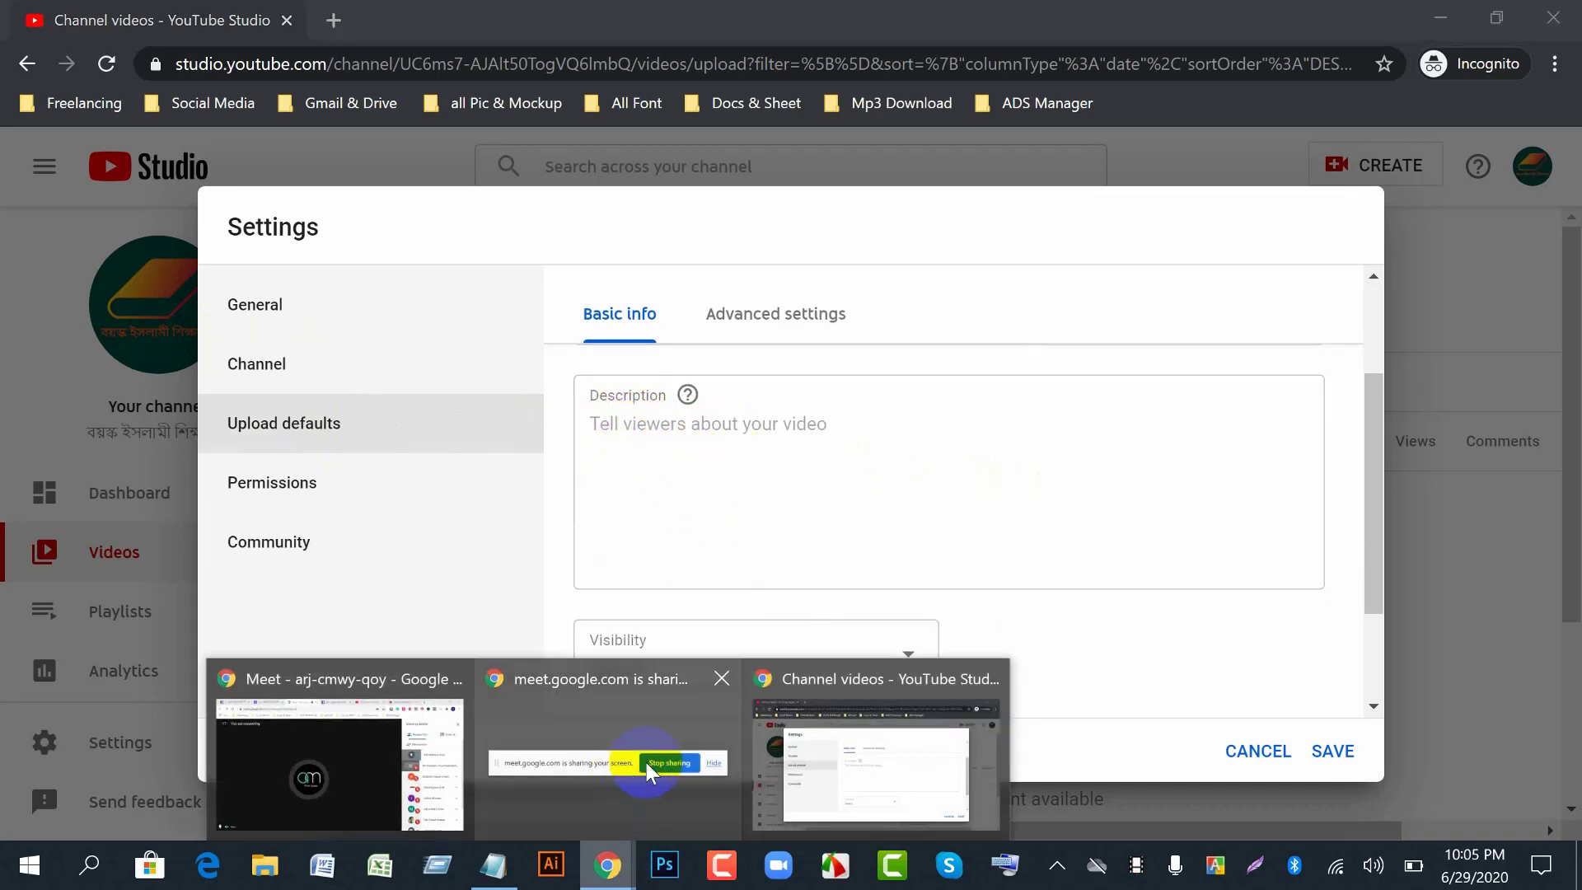
left_click(406, 793)
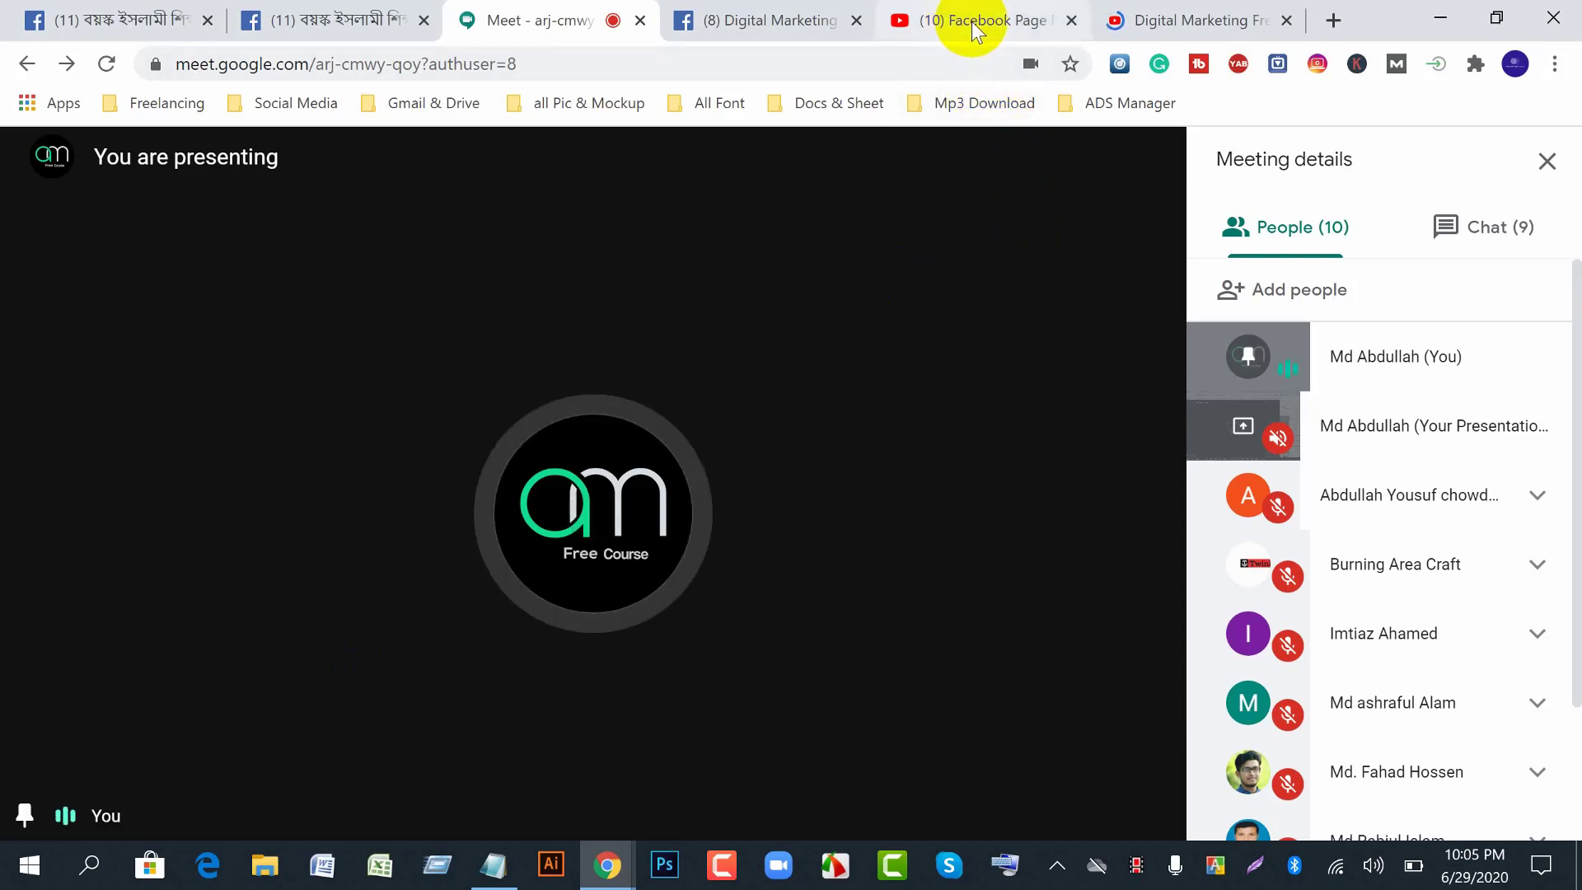
left_click(971, 22)
scroll(494, 725, "down", 5)
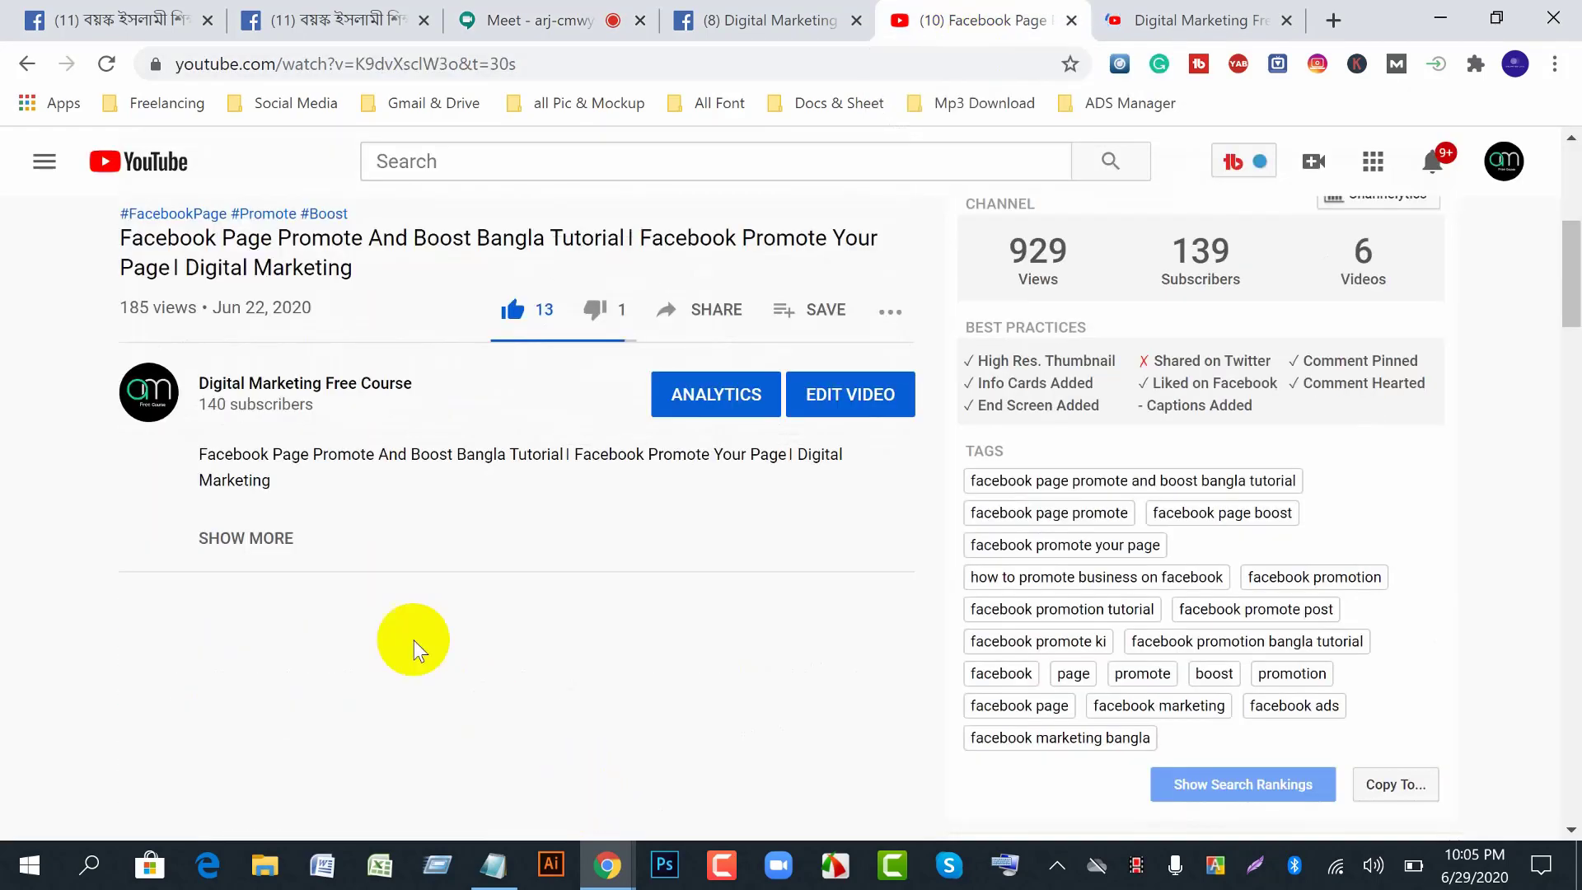
left_click(252, 541)
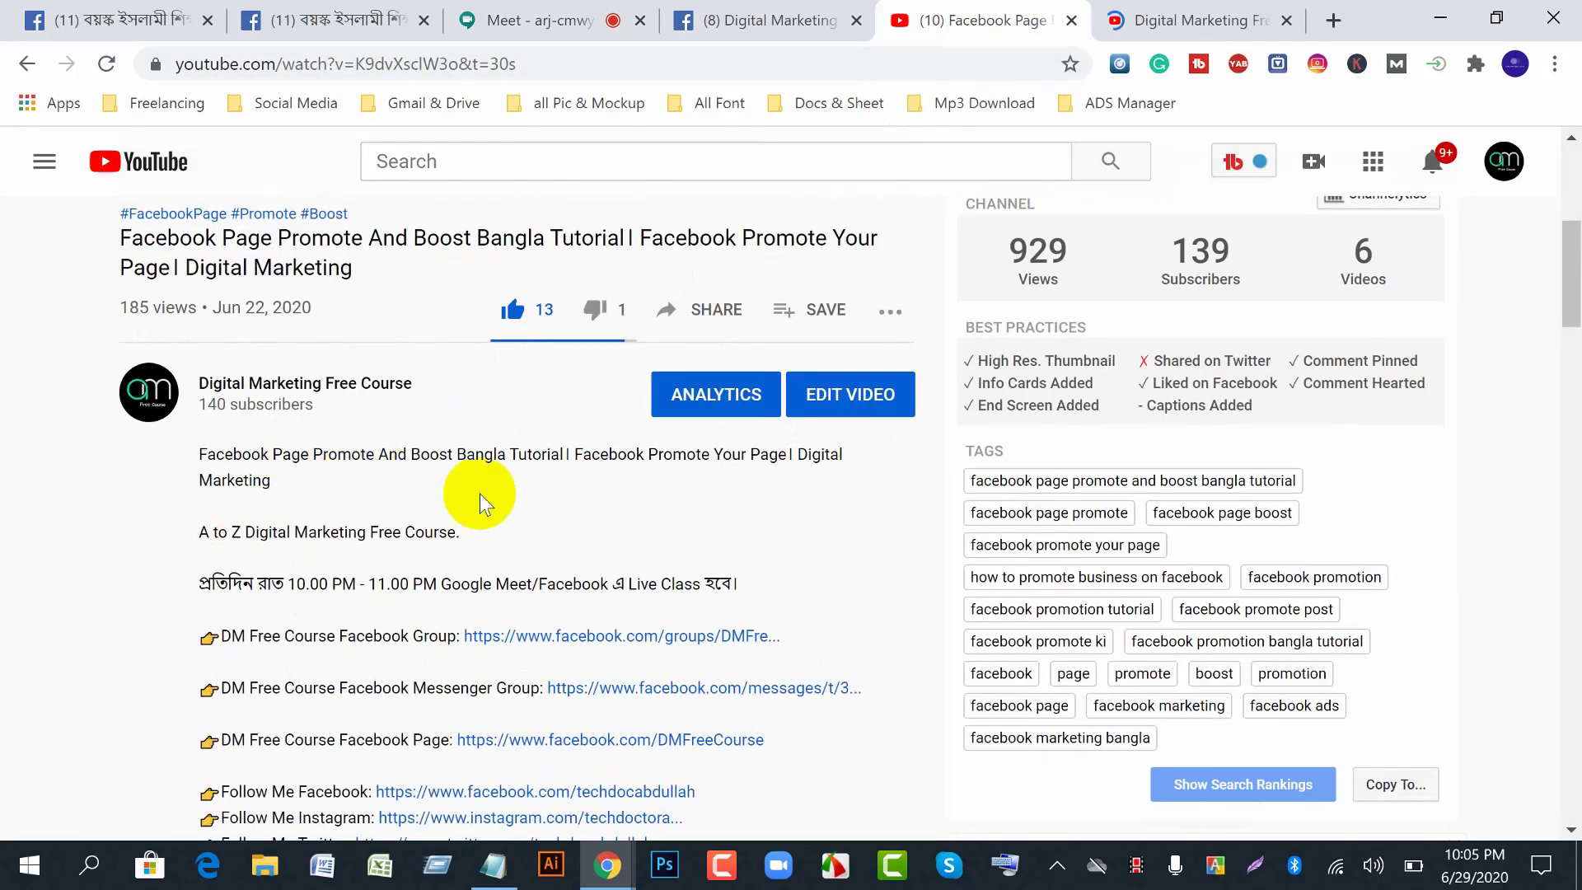
scroll(494, 643, "down", 4)
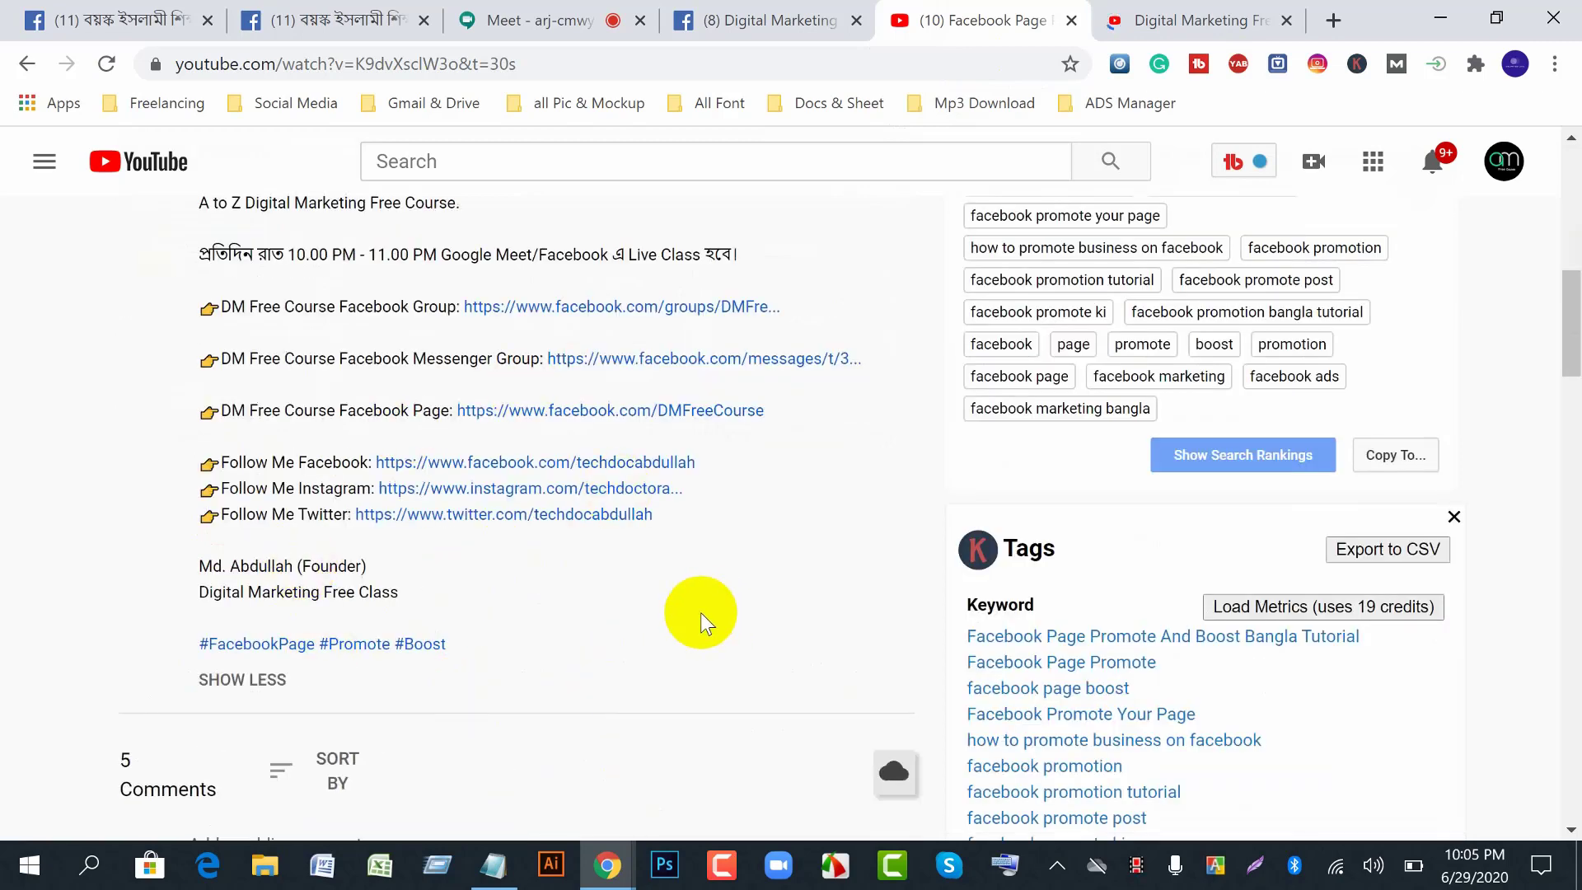
- Switch to the untitled Notepad note and copy its entire text, including the contact details and group links
scroll(640, 628, "up", 2)
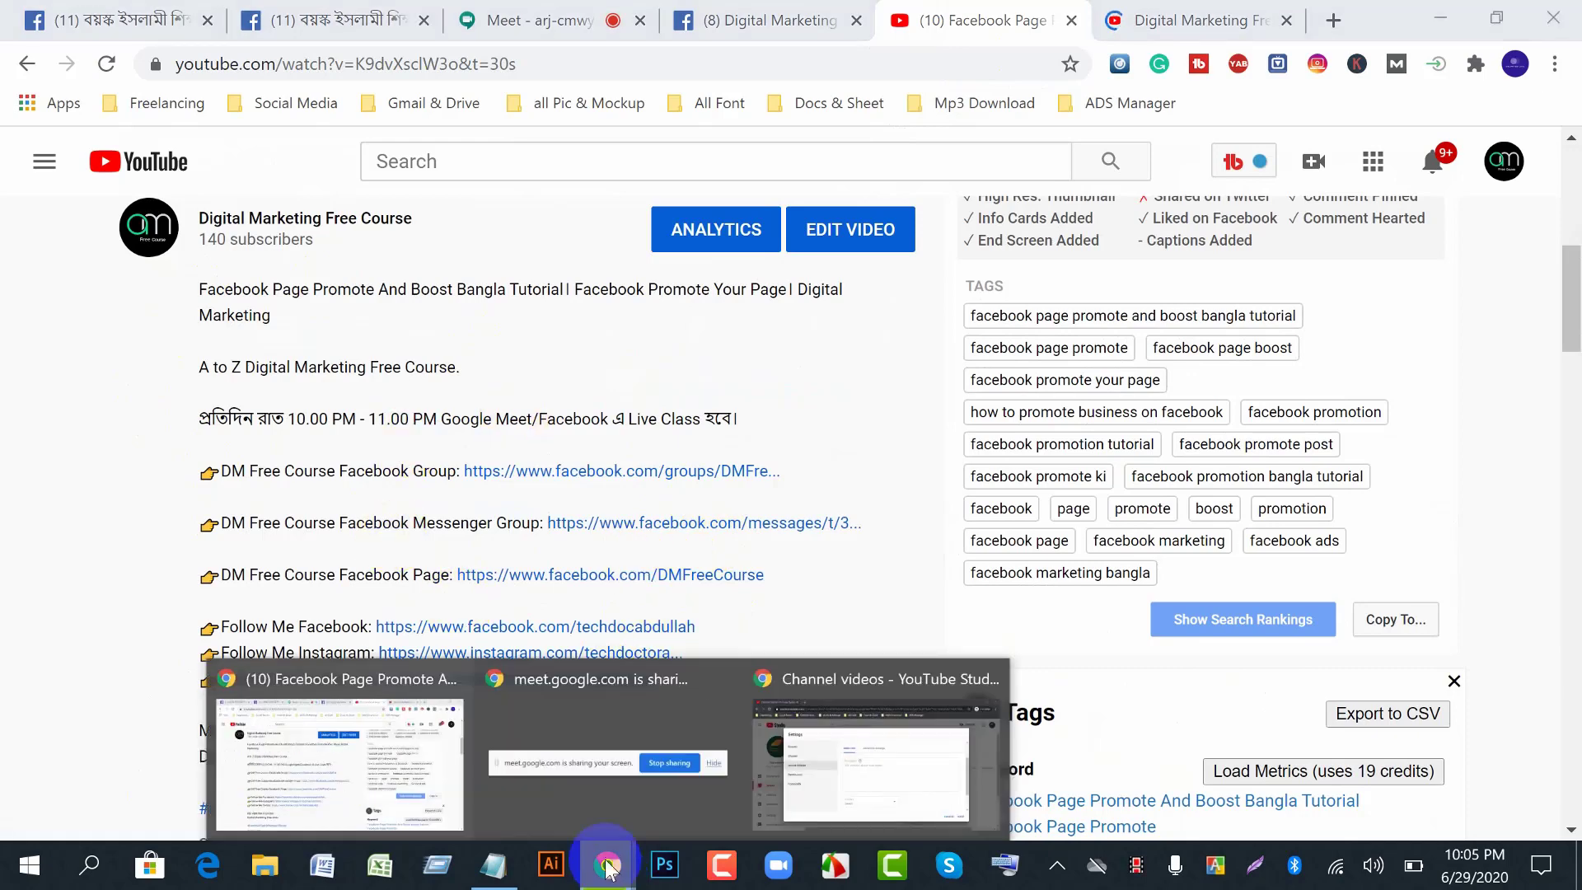
left_click(583, 25)
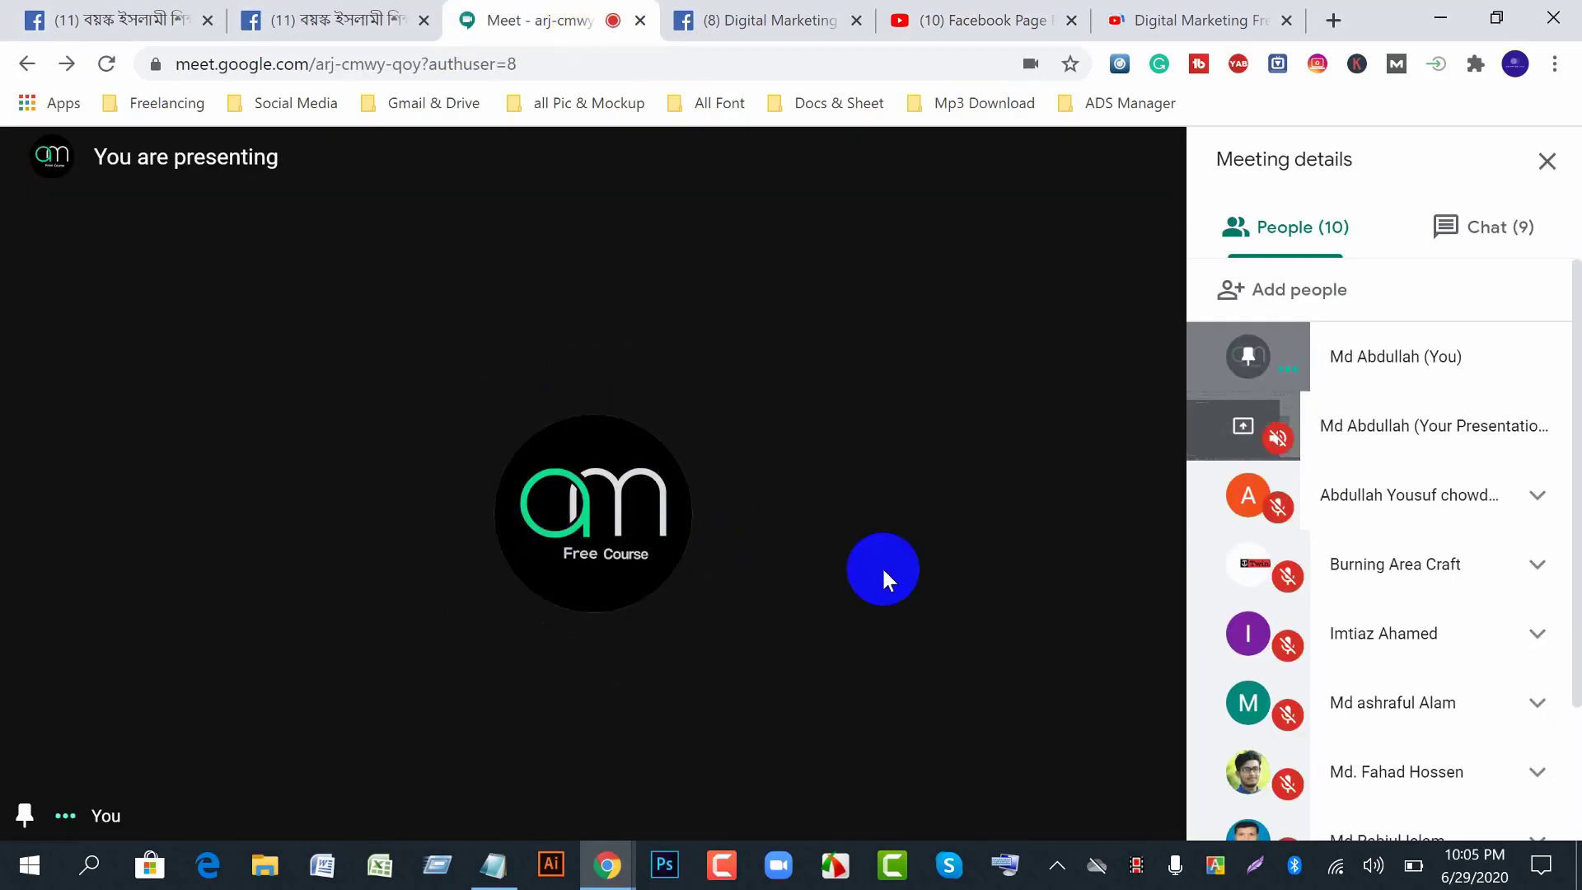
left_click(486, 870)
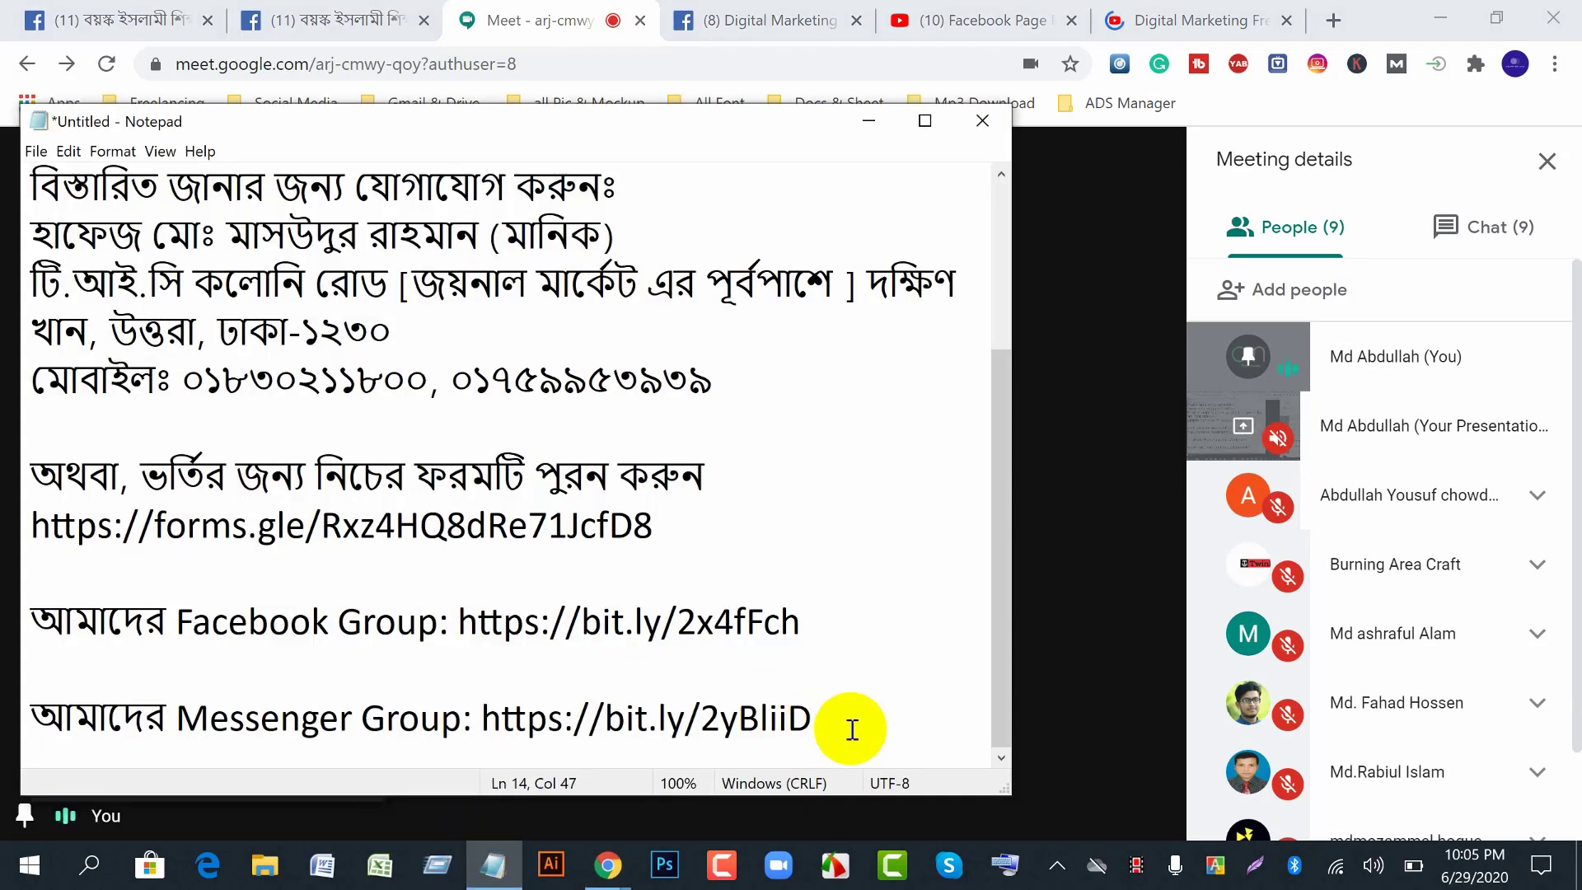
key("ctrl+a")
right_click(531, 346)
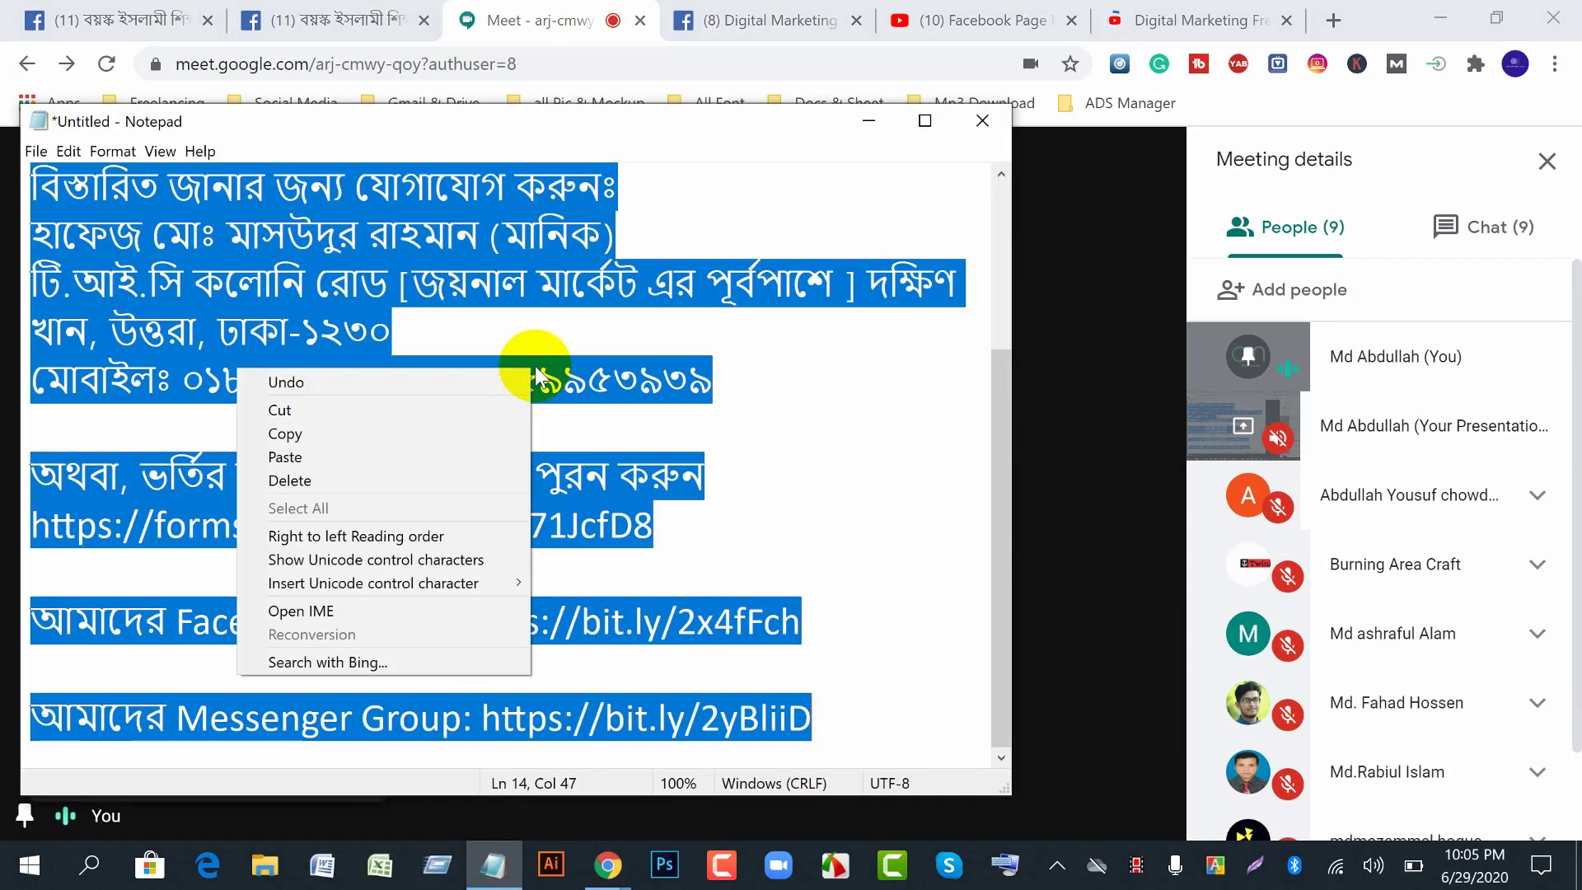
left_click(474, 428)
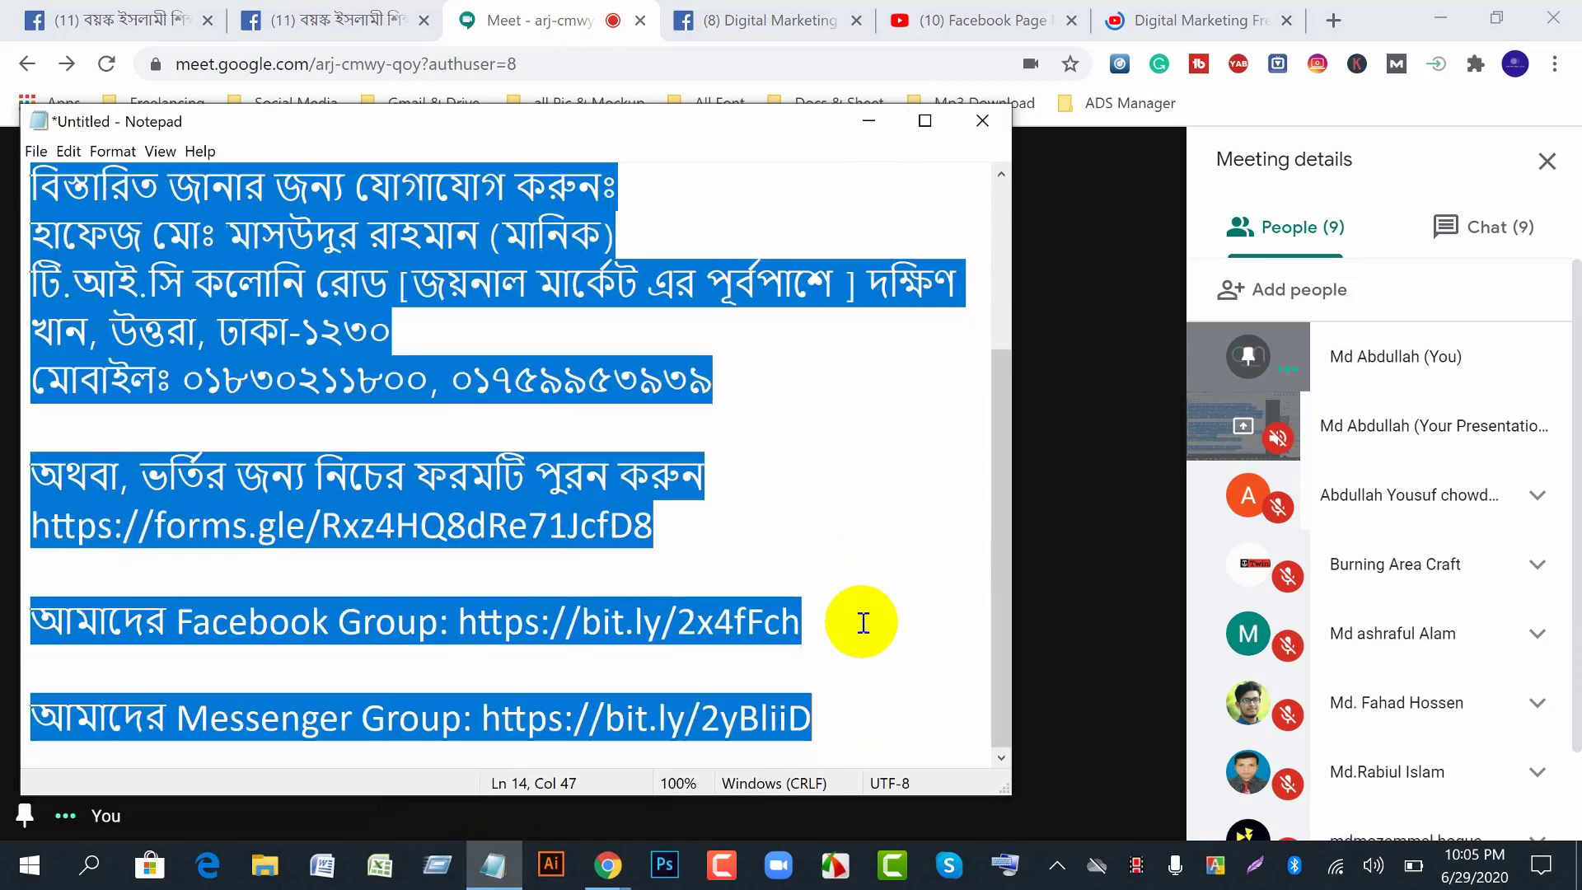
scroll(857, 621, "up", 2)
- Return to the YouTube Studio upload defaults and paste the copied note text as the default video description
mouse_move(608, 866)
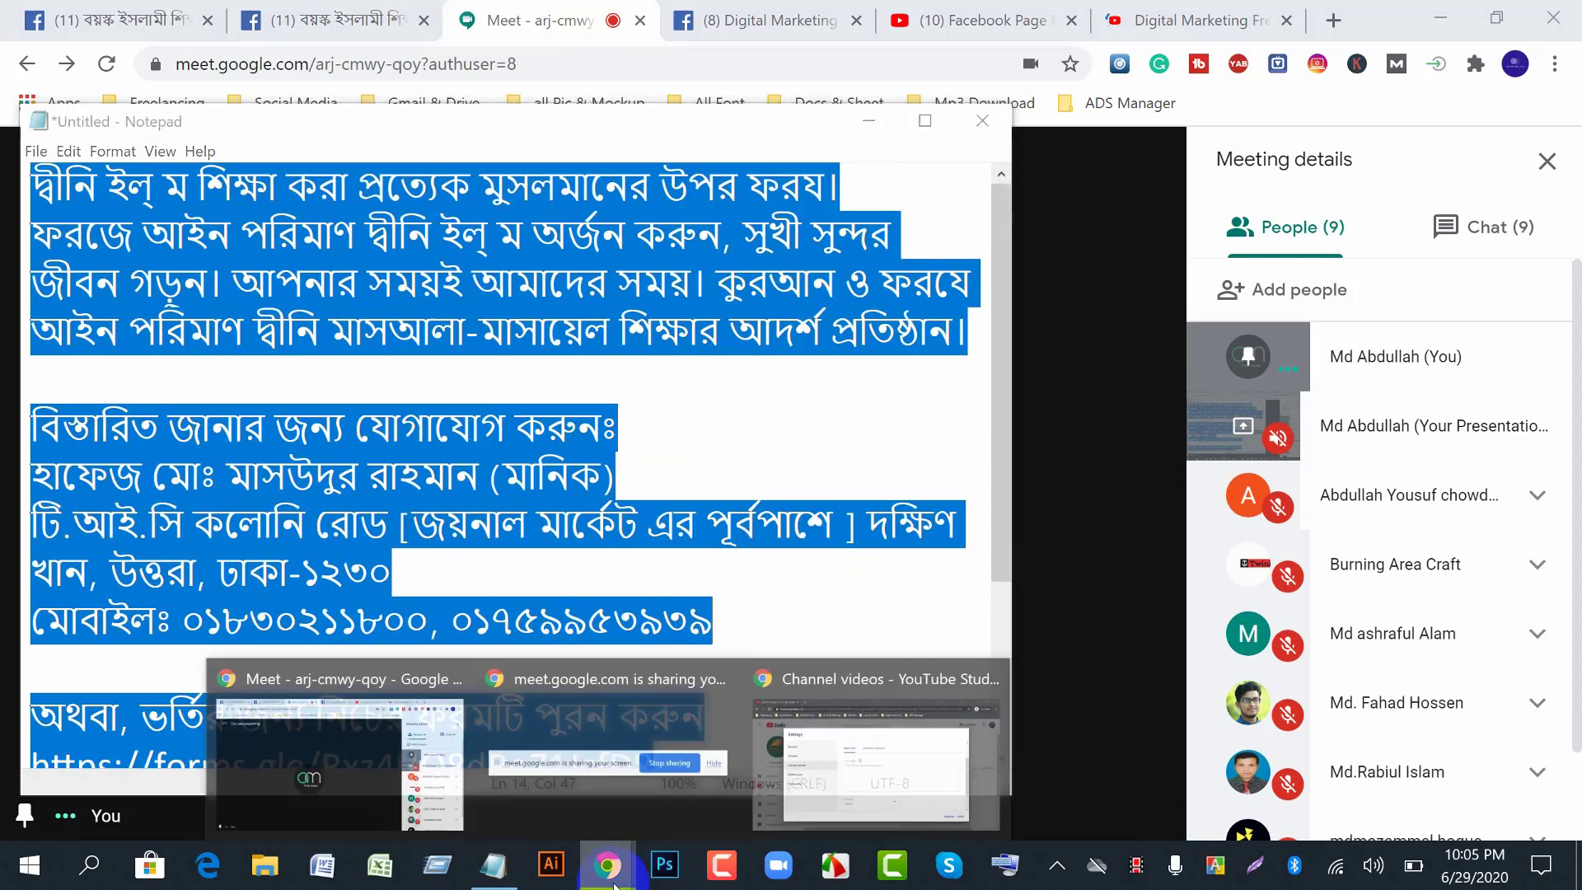
left_click(823, 783)
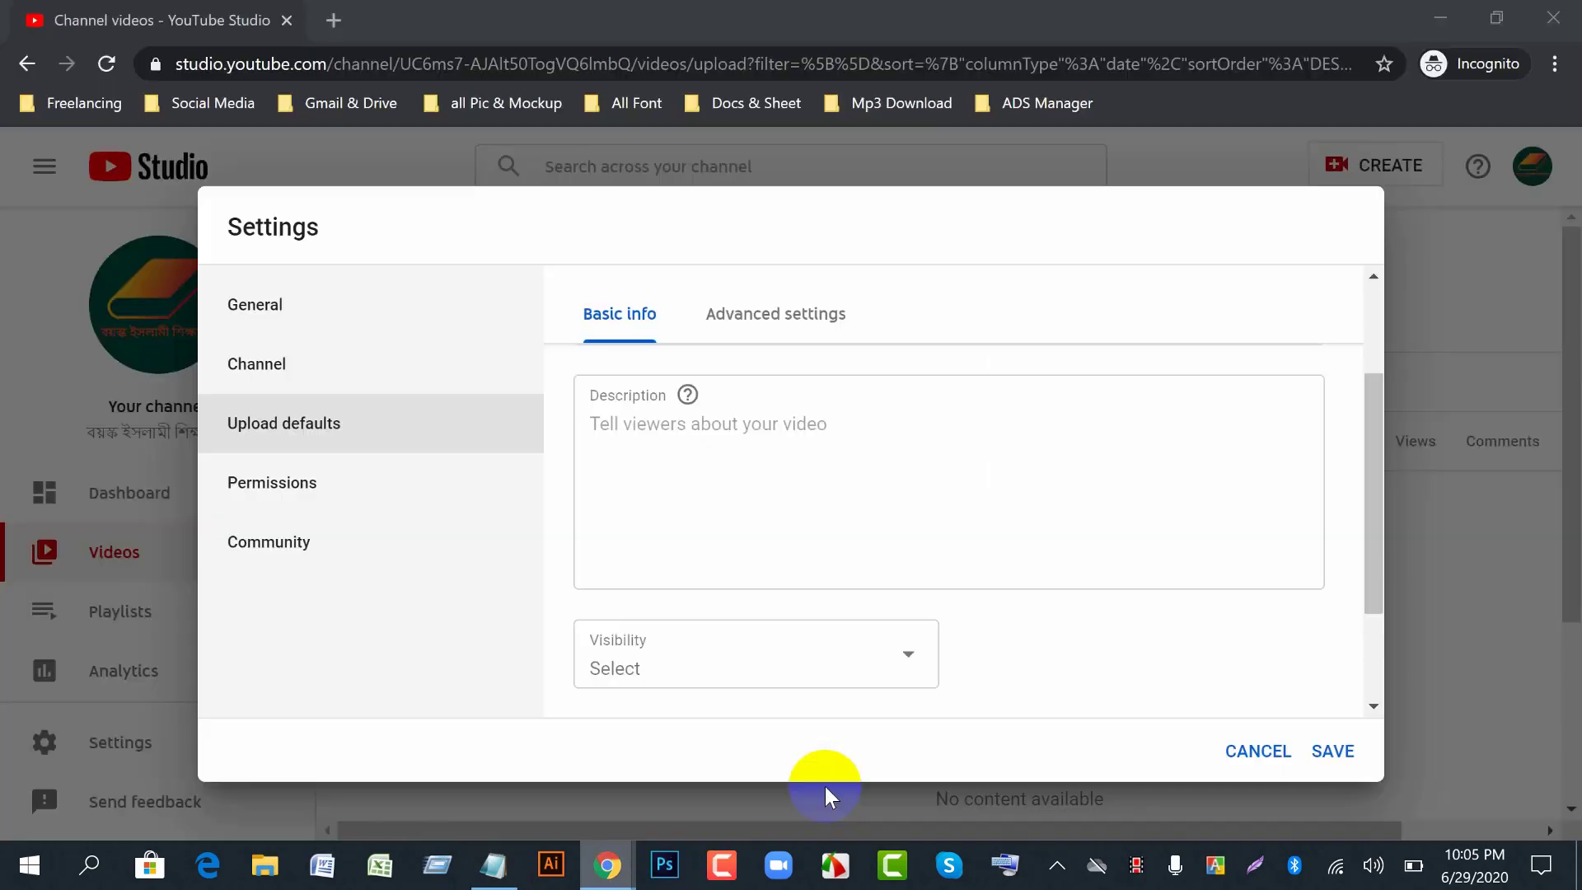
left_click(636, 429)
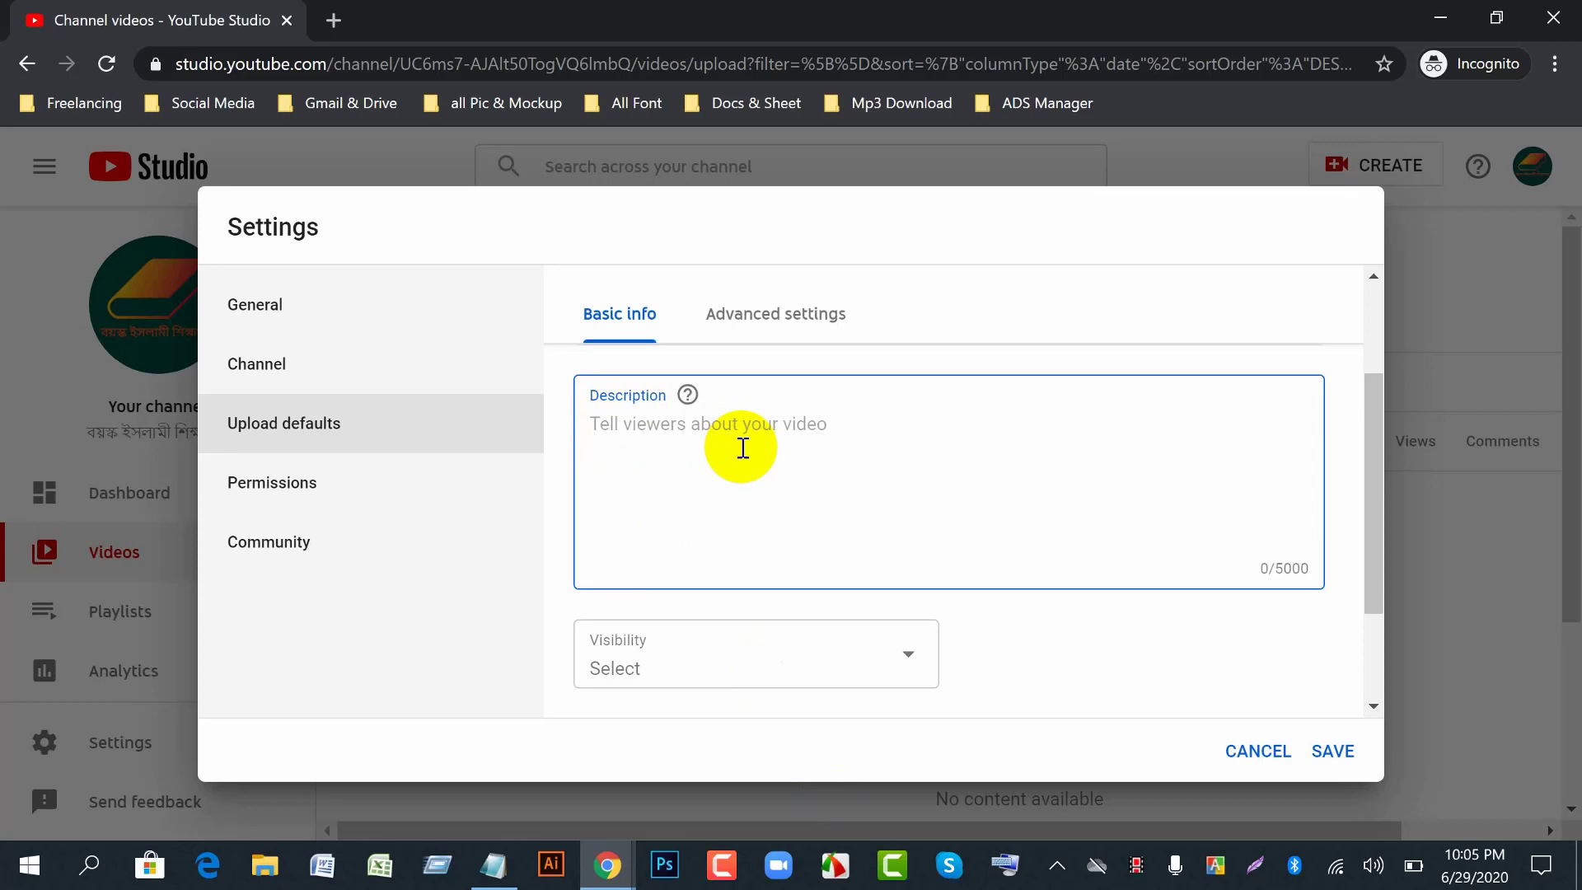
key("ctrl+v")
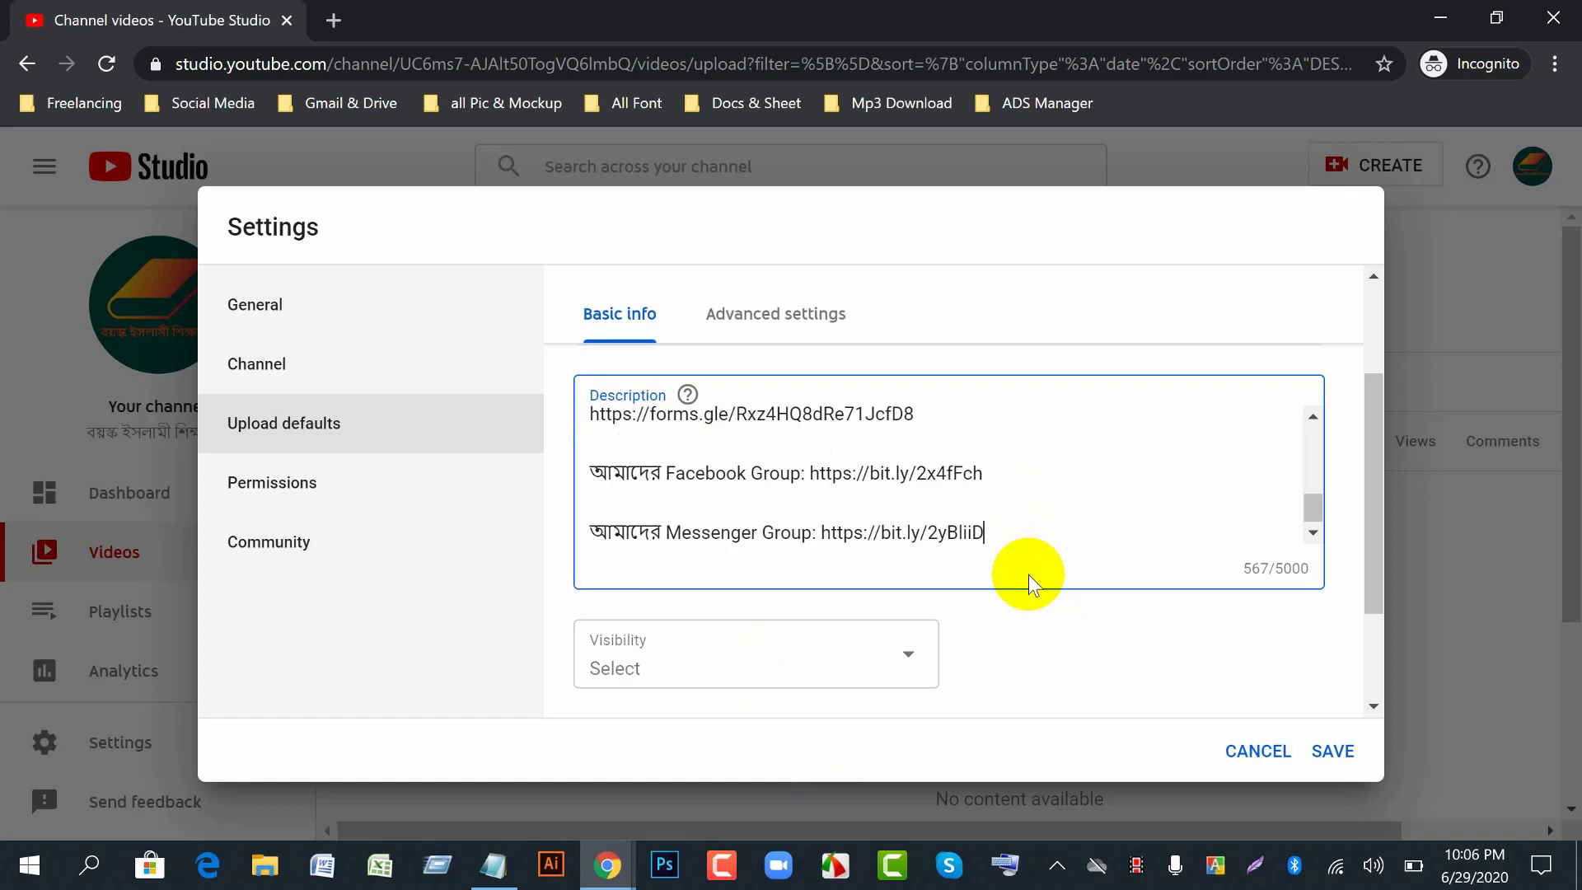
- Read through the pasted default description, from its closing links back to its opening lines
scroll(997, 551, "up", 2)
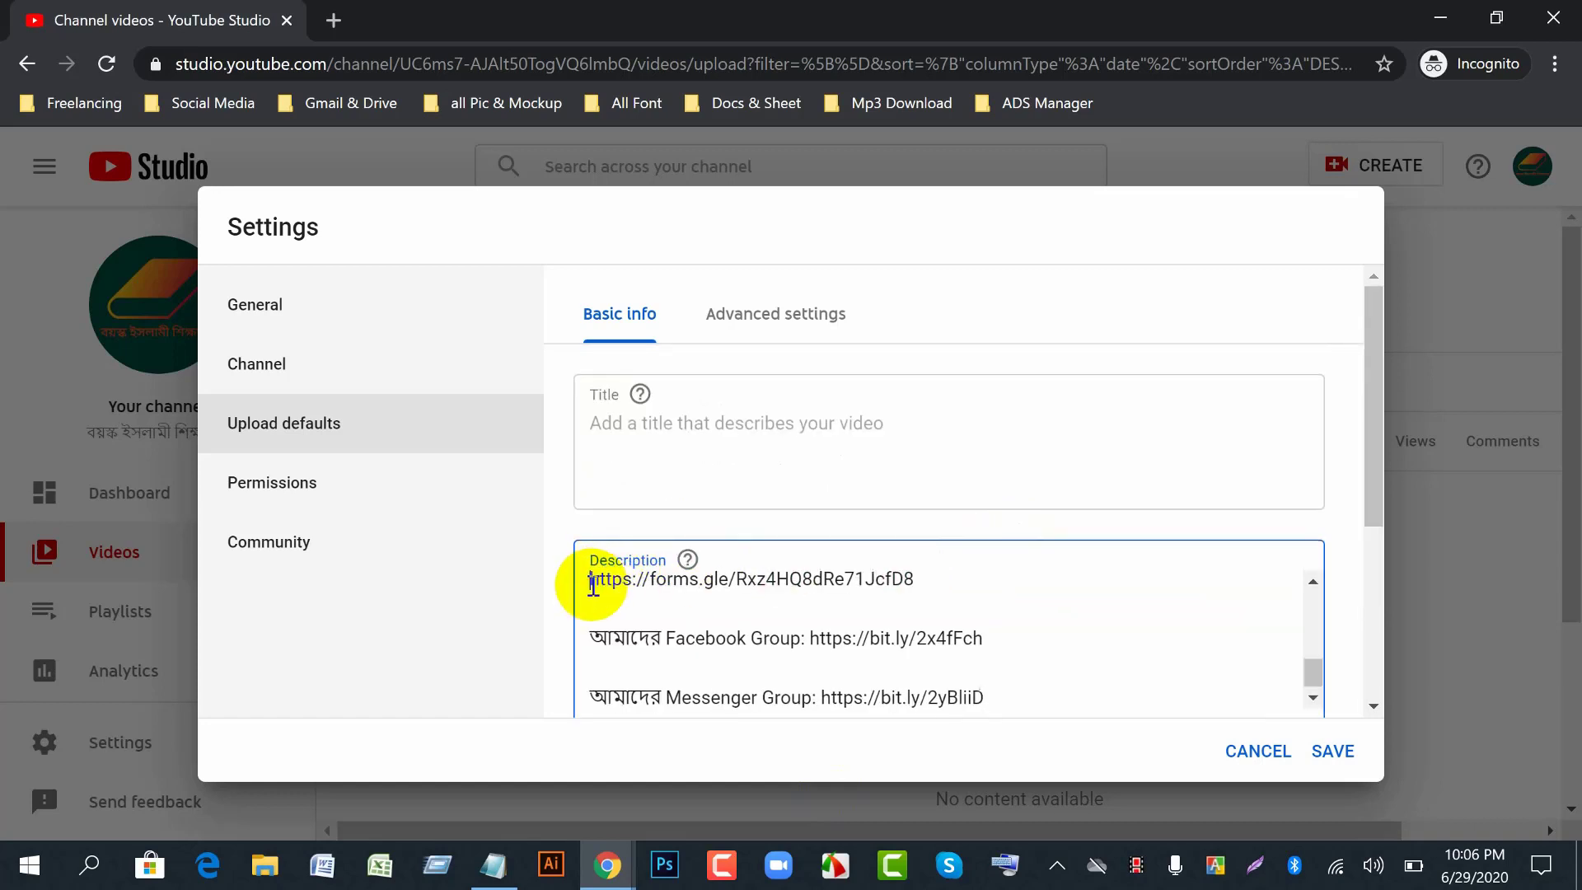
scroll(747, 625, "up", 5)
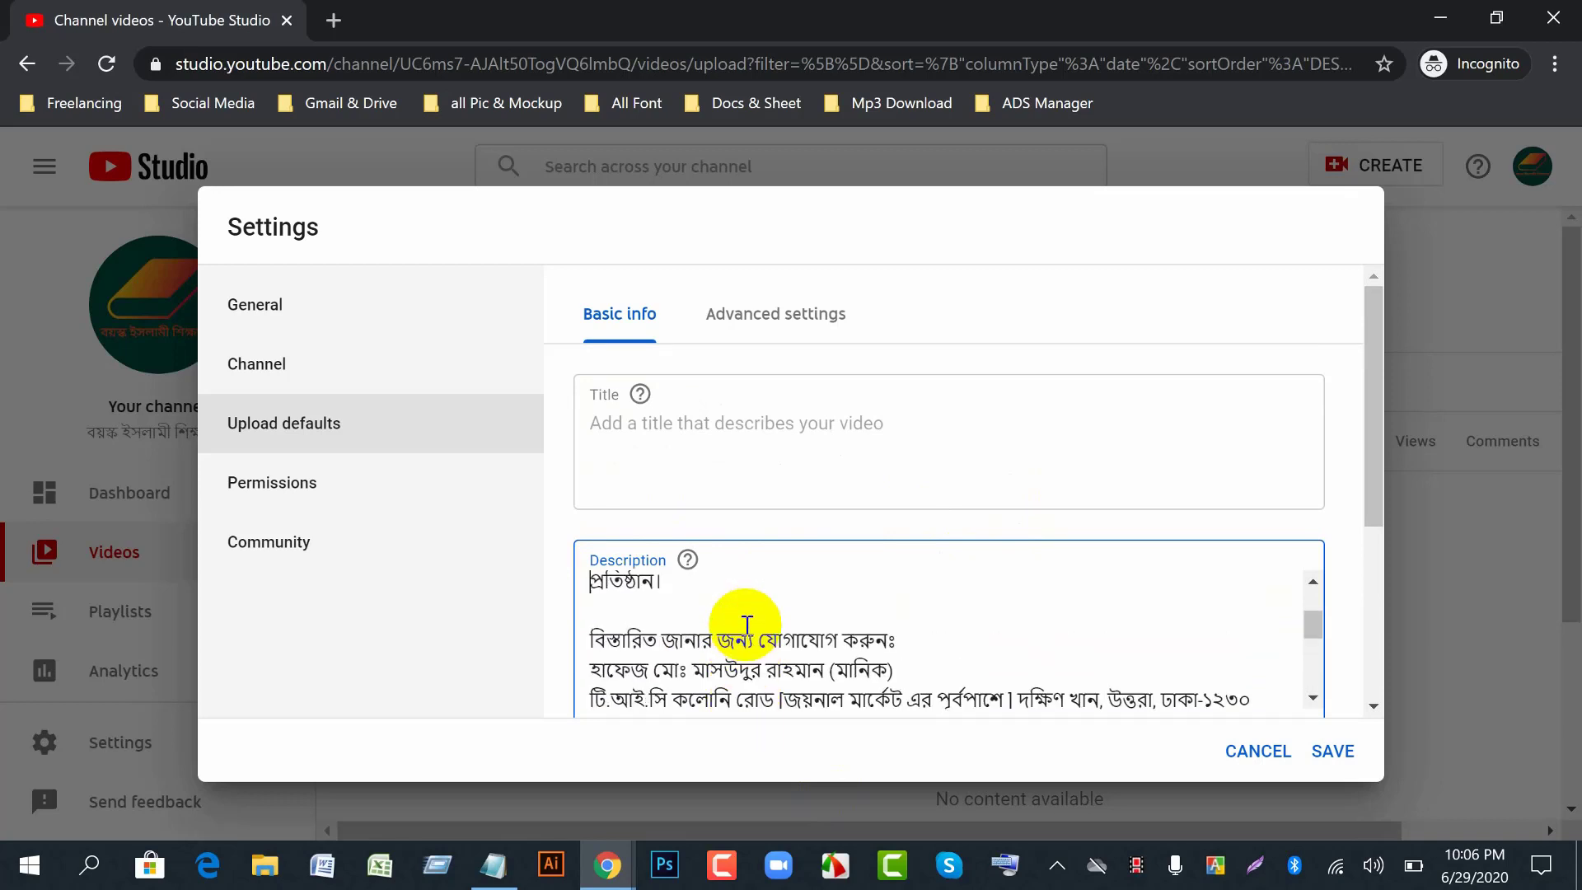
scroll(747, 624, "up", 2)
scroll(822, 623, "down", 5)
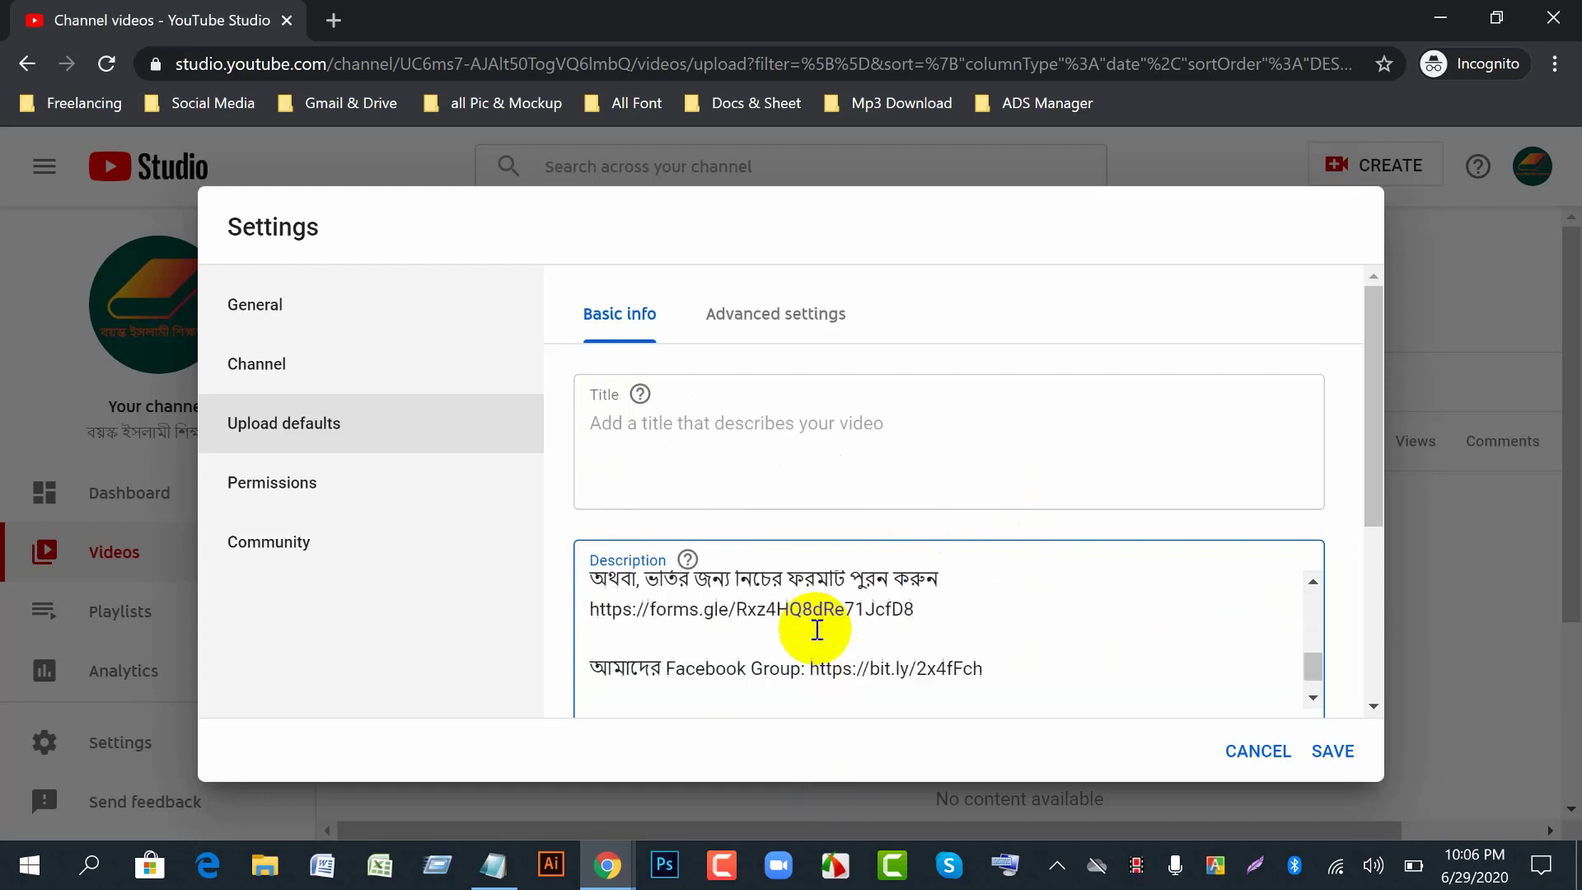
scroll(1356, 480, "down", 4)
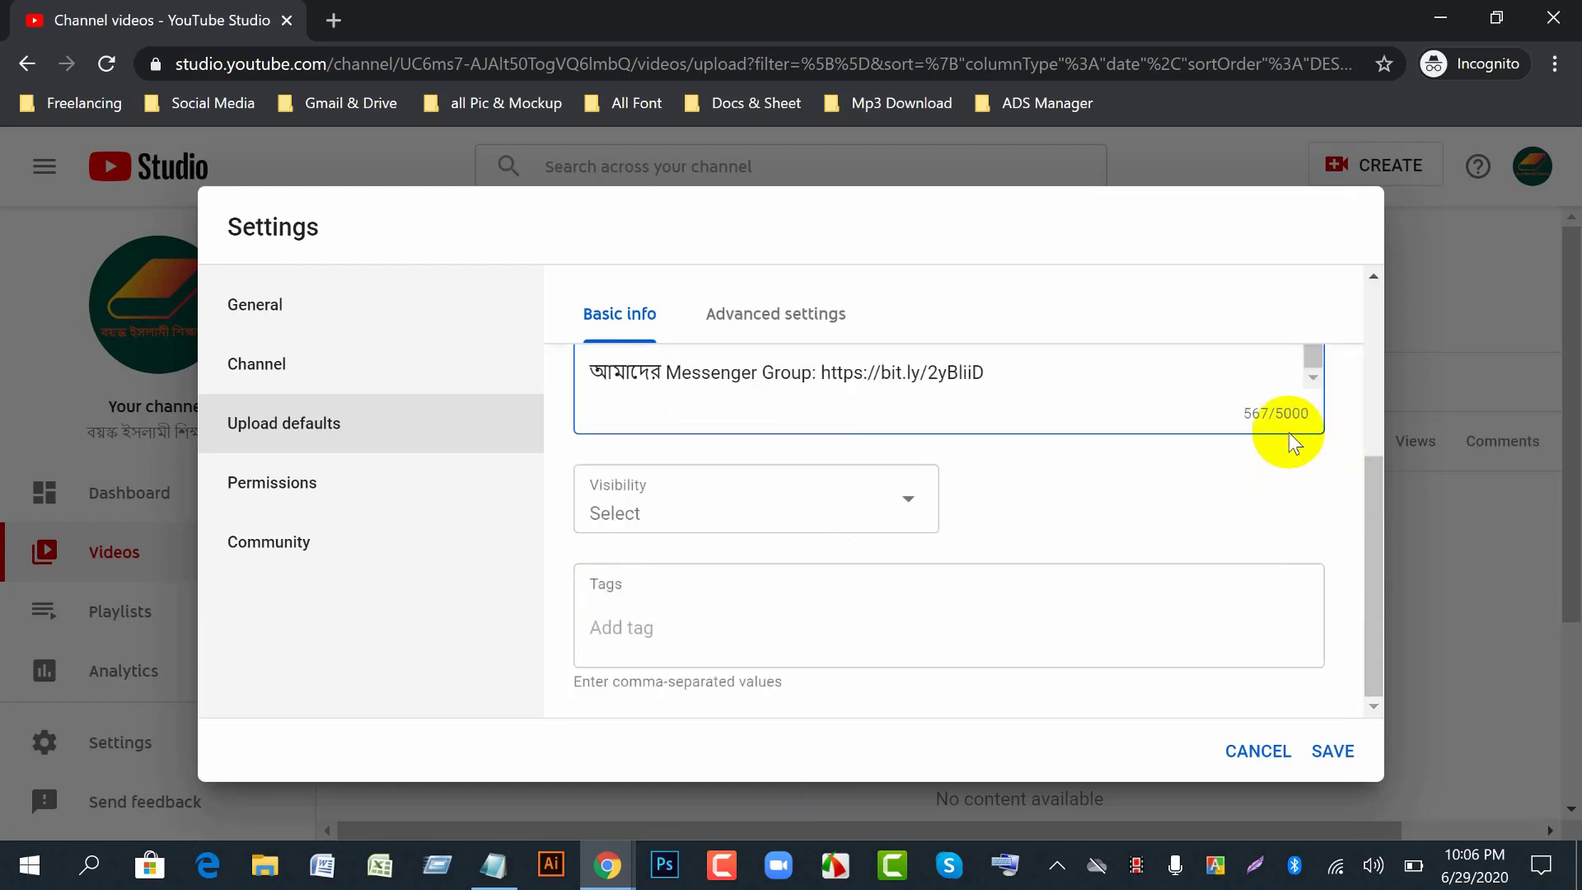
scroll(1020, 524, "up", 4)
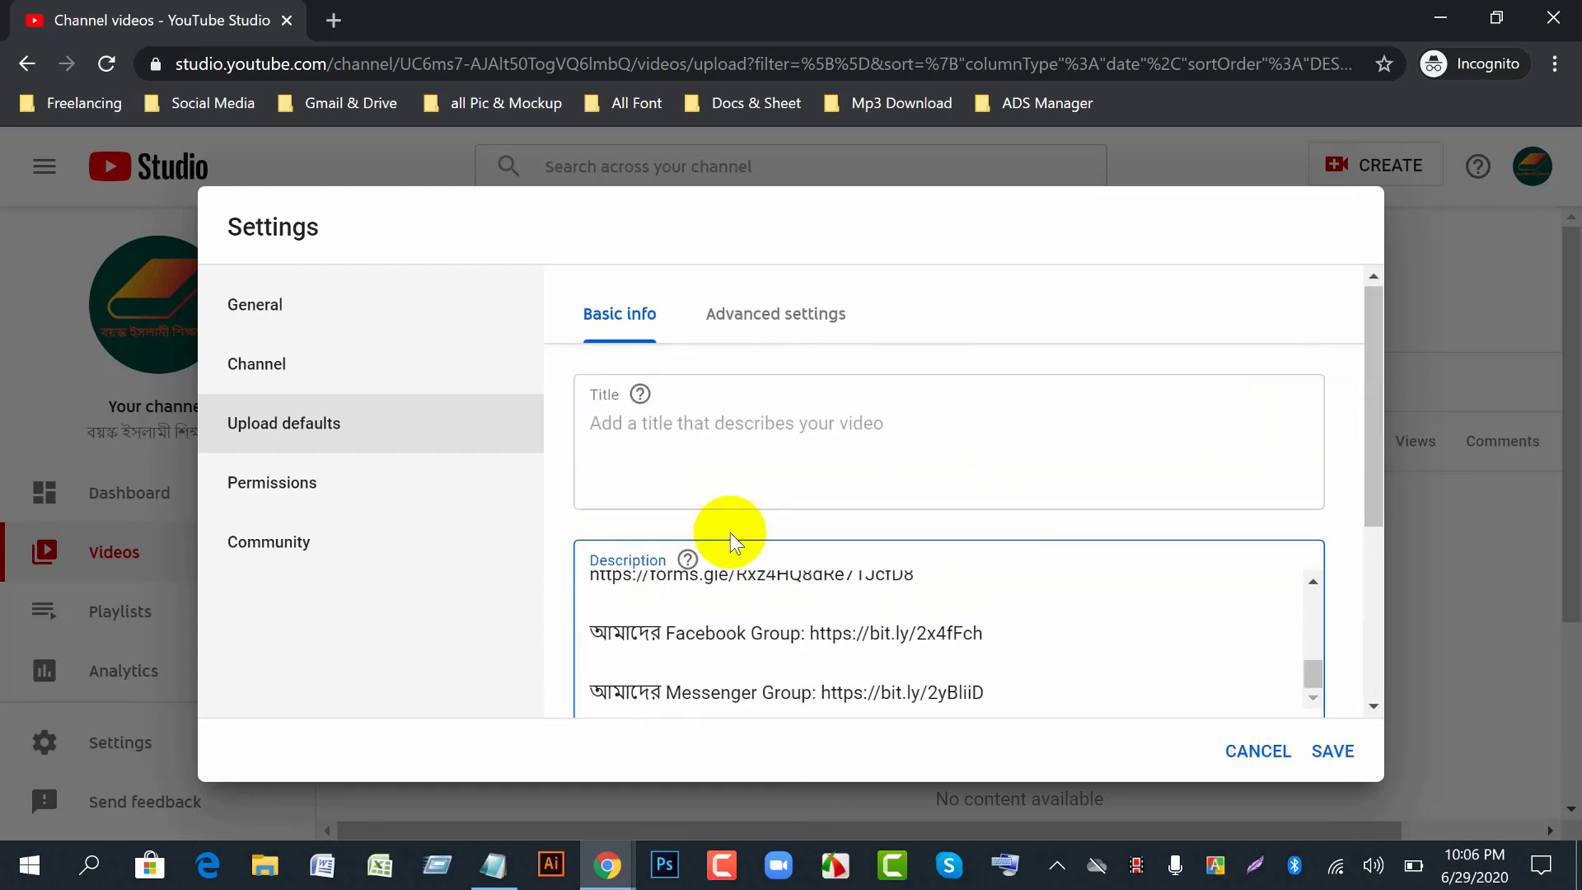
scroll(752, 628, "up", 3)
scroll(770, 628, "up", 1)
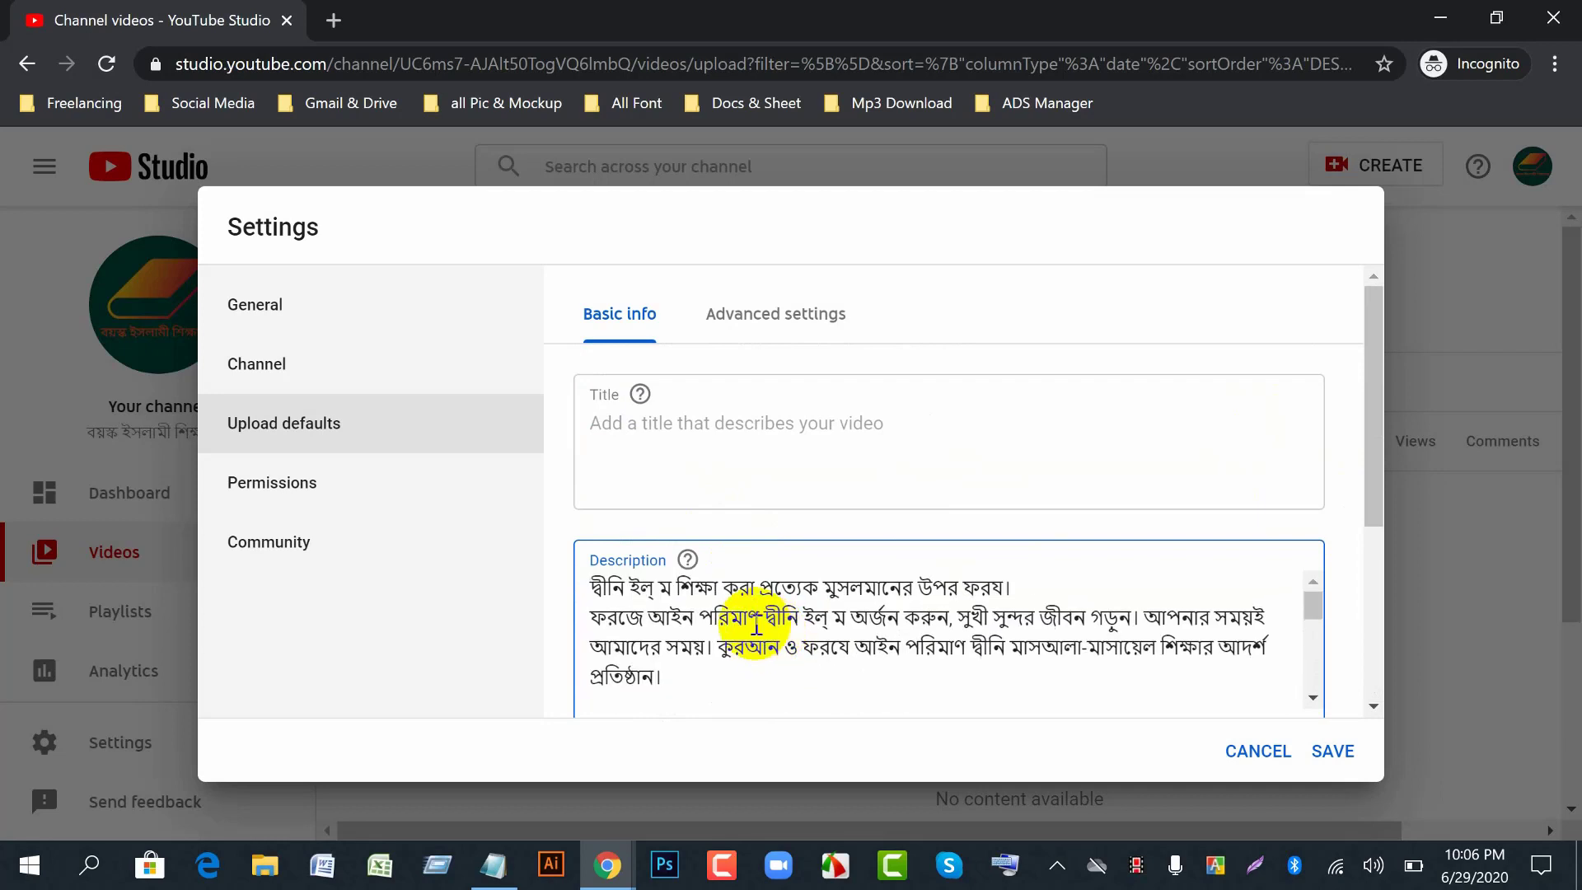
scroll(754, 623, "up", 1)
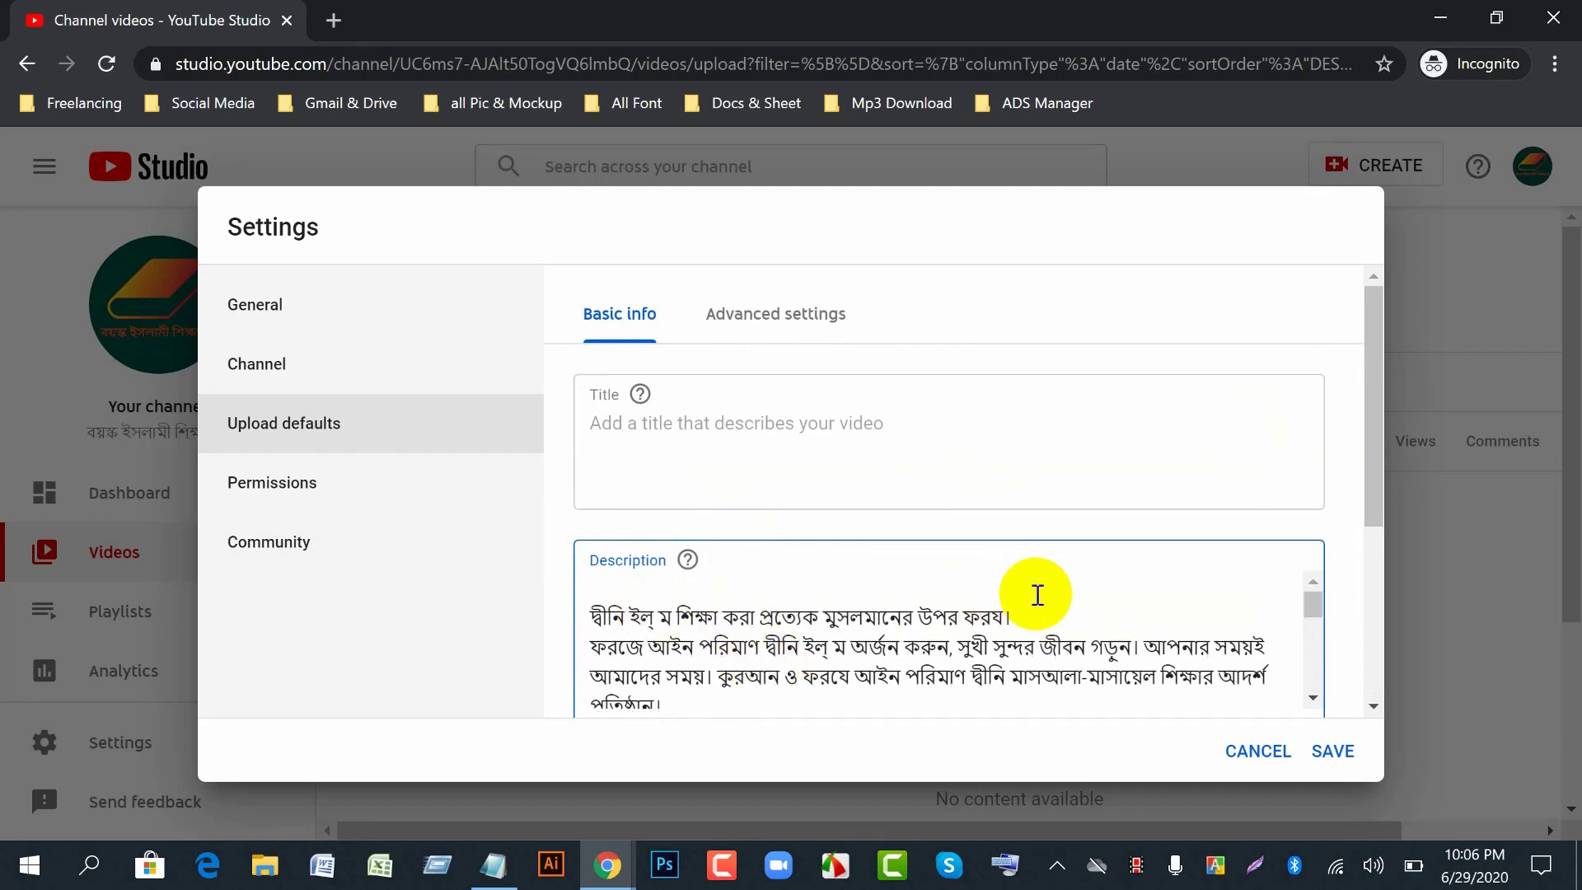
- Copy the channel name বয়স্ক ইসলামী শিক্ষালয় from the channel's basic info and insert it as the first line of the default description
left_click(317, 386)
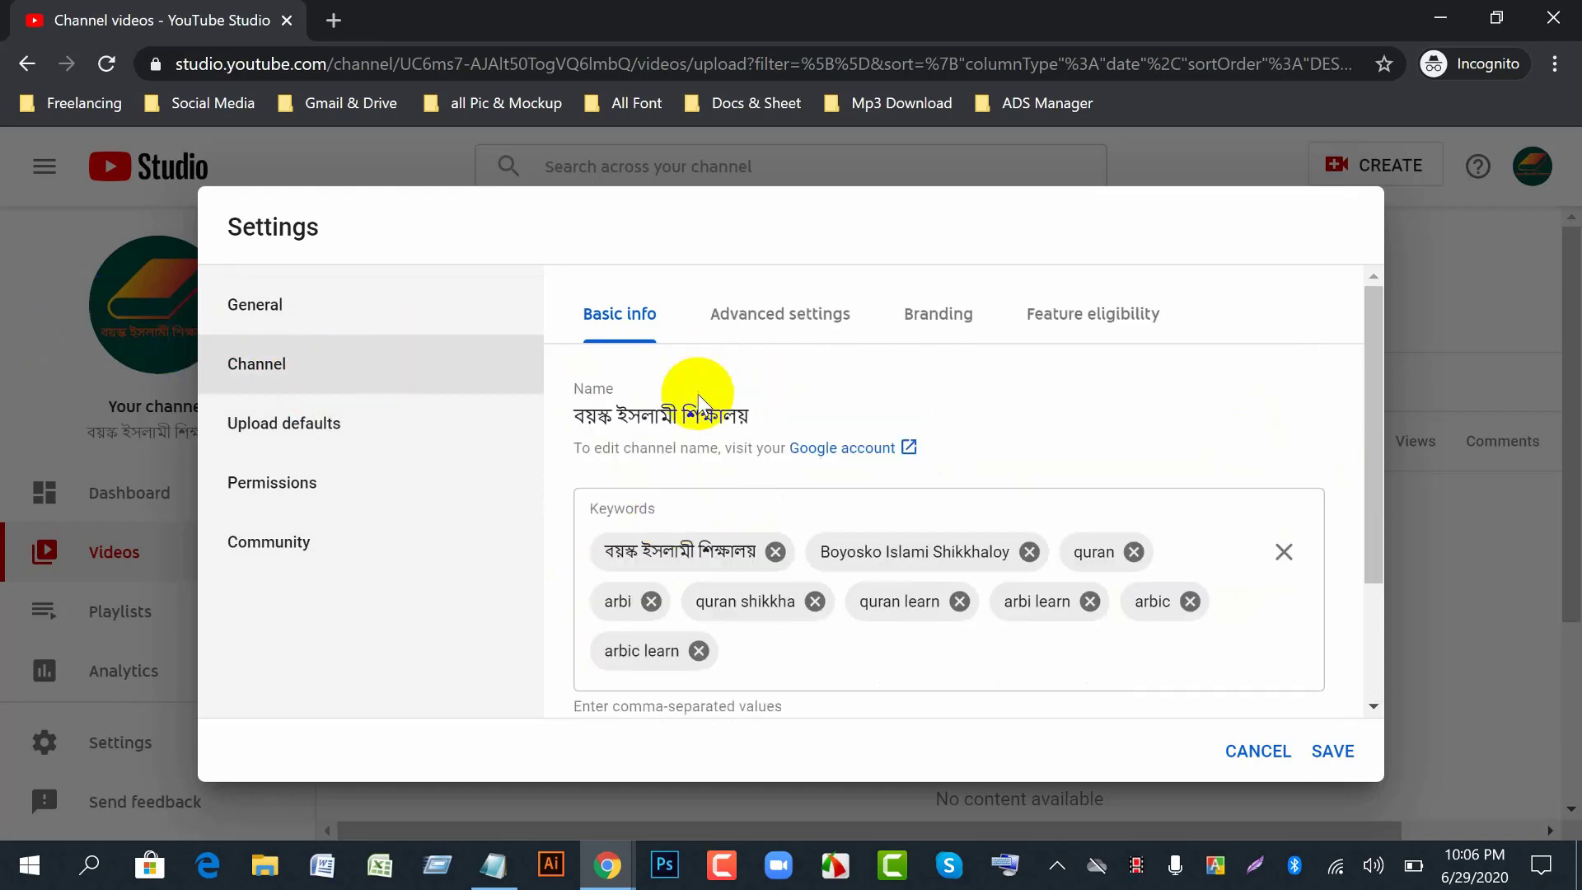
left_click_drag(760, 417, 593, 410)
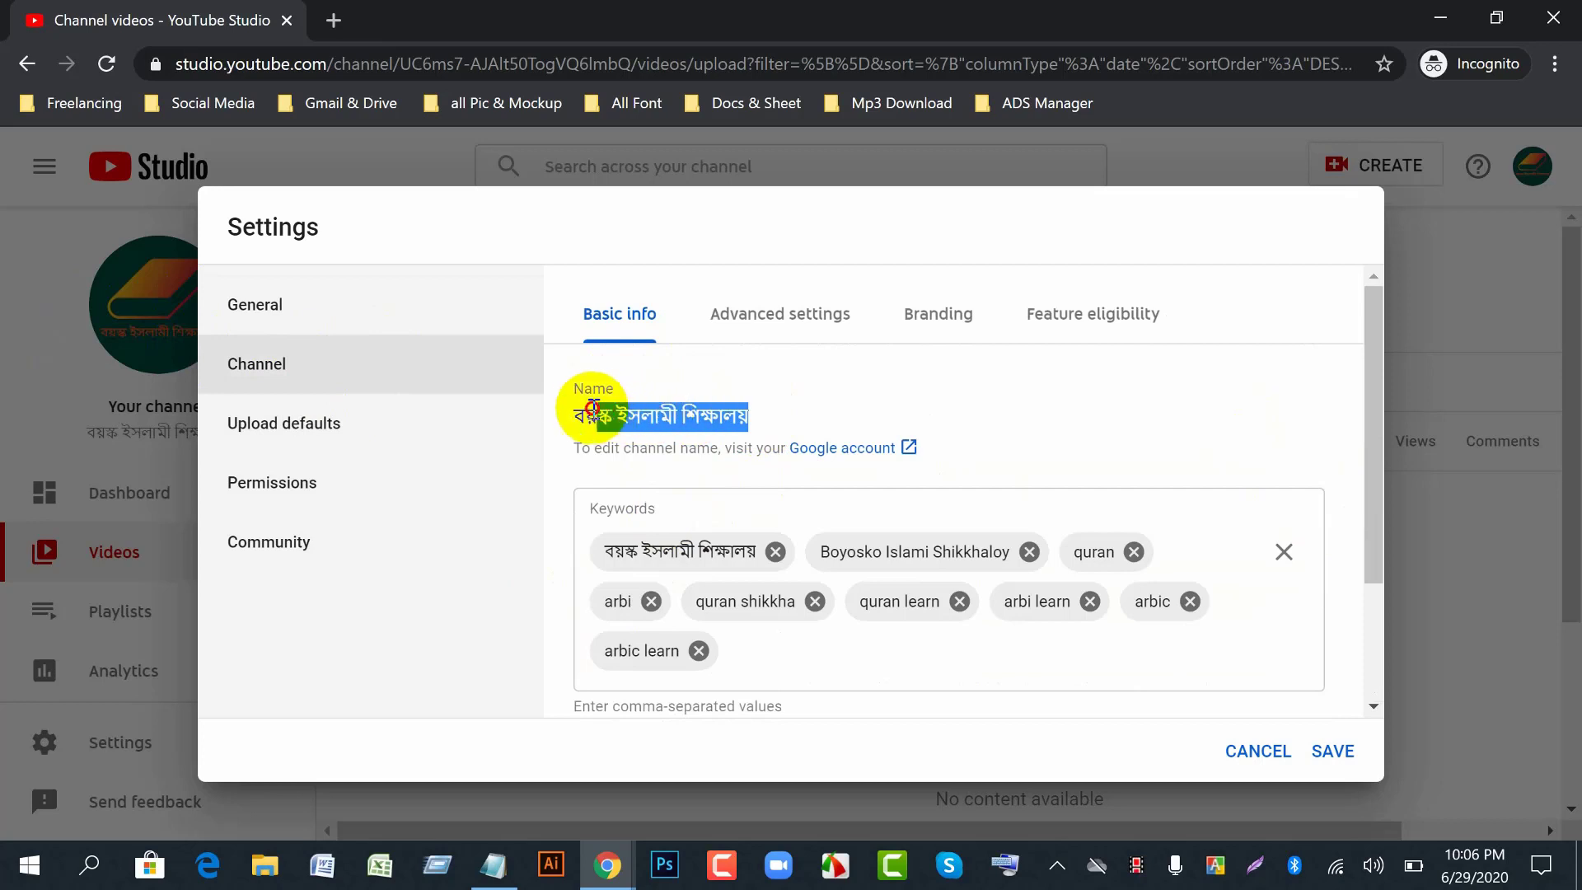
right_click(590, 419)
left_click(635, 428)
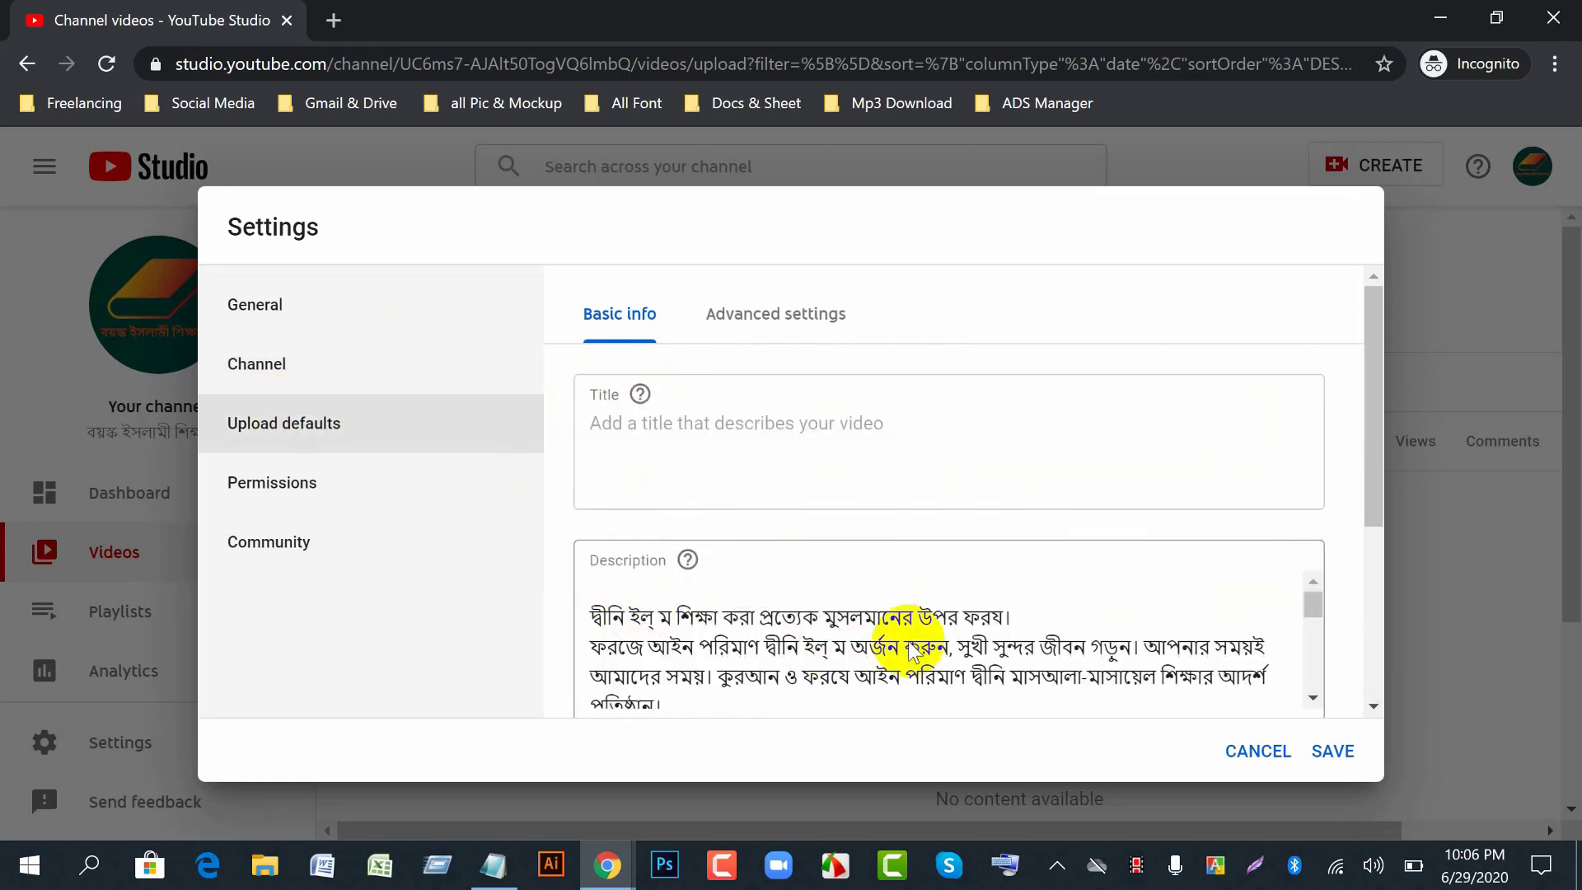
left_click(590, 590)
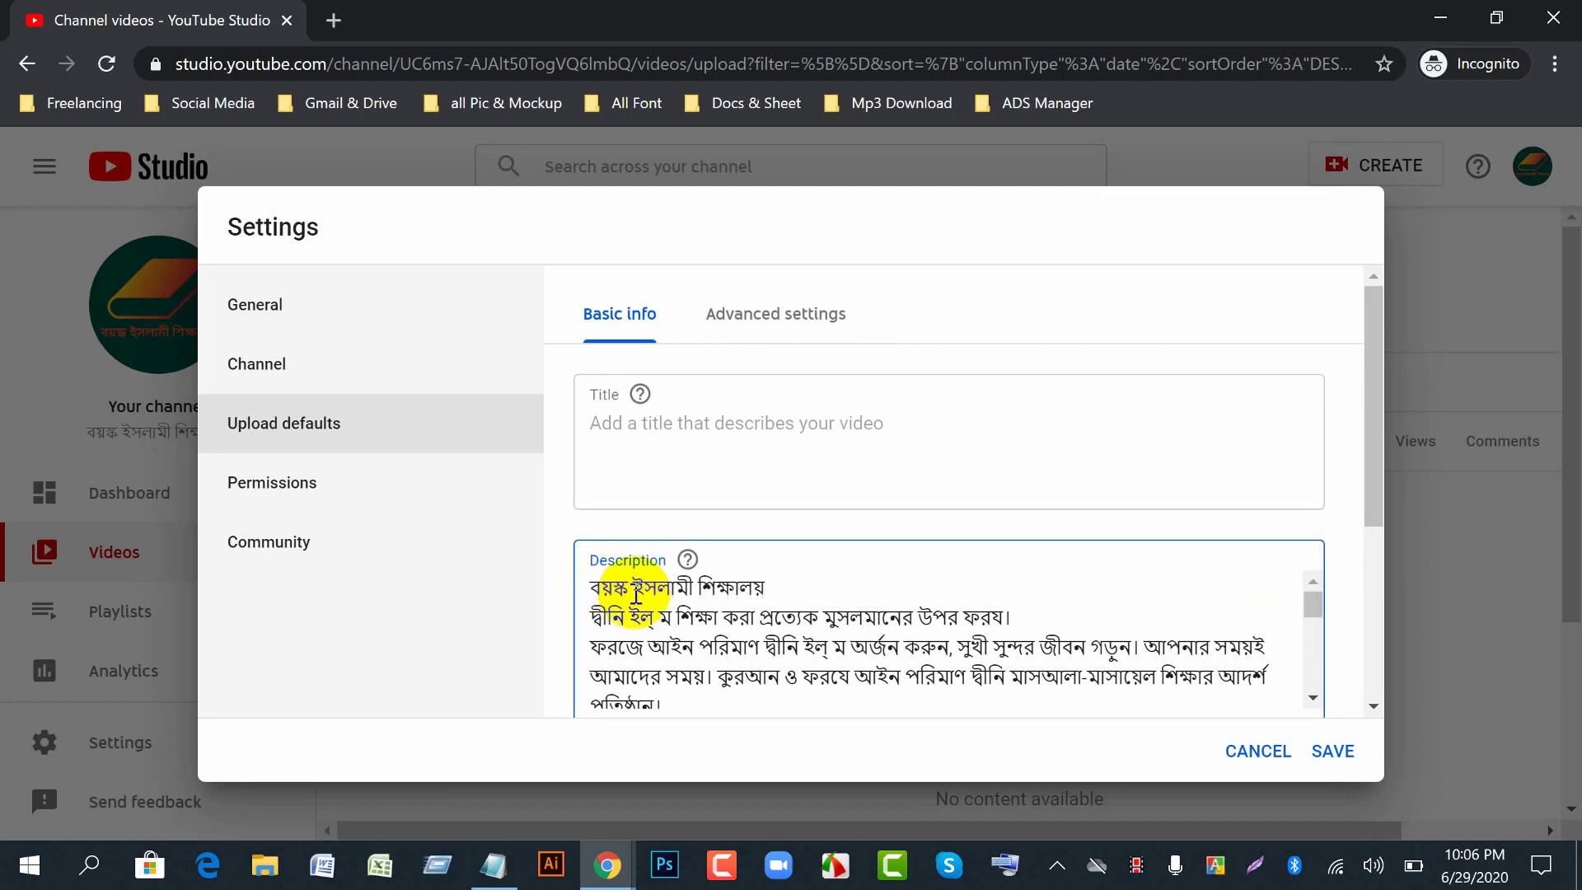
key("Return")
scroll(805, 628, "down", 2)
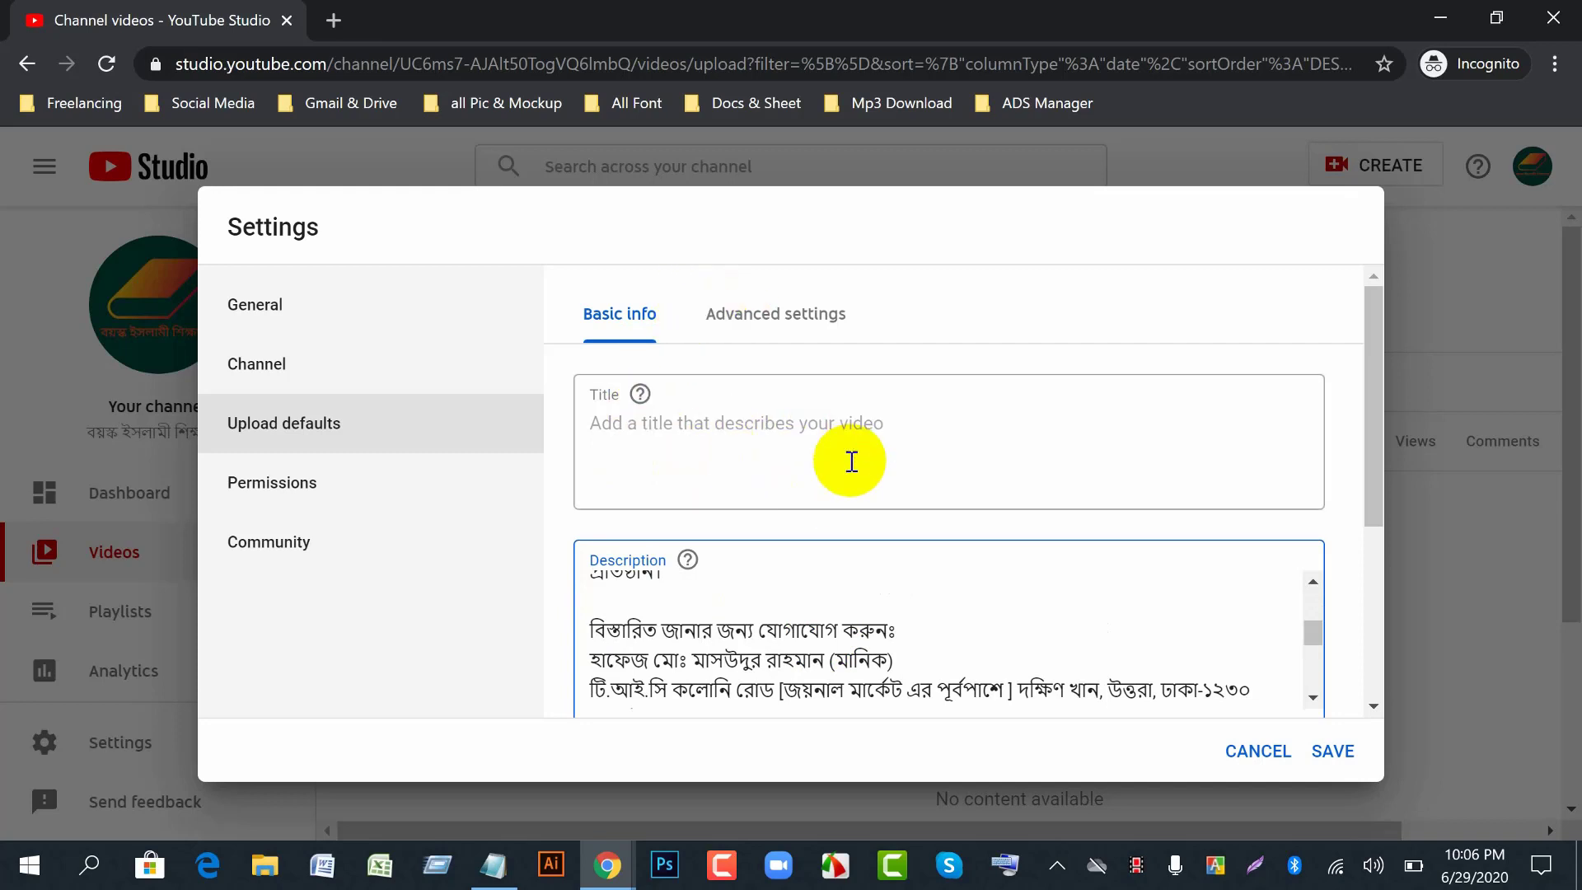
scroll(631, 631, "down", 5)
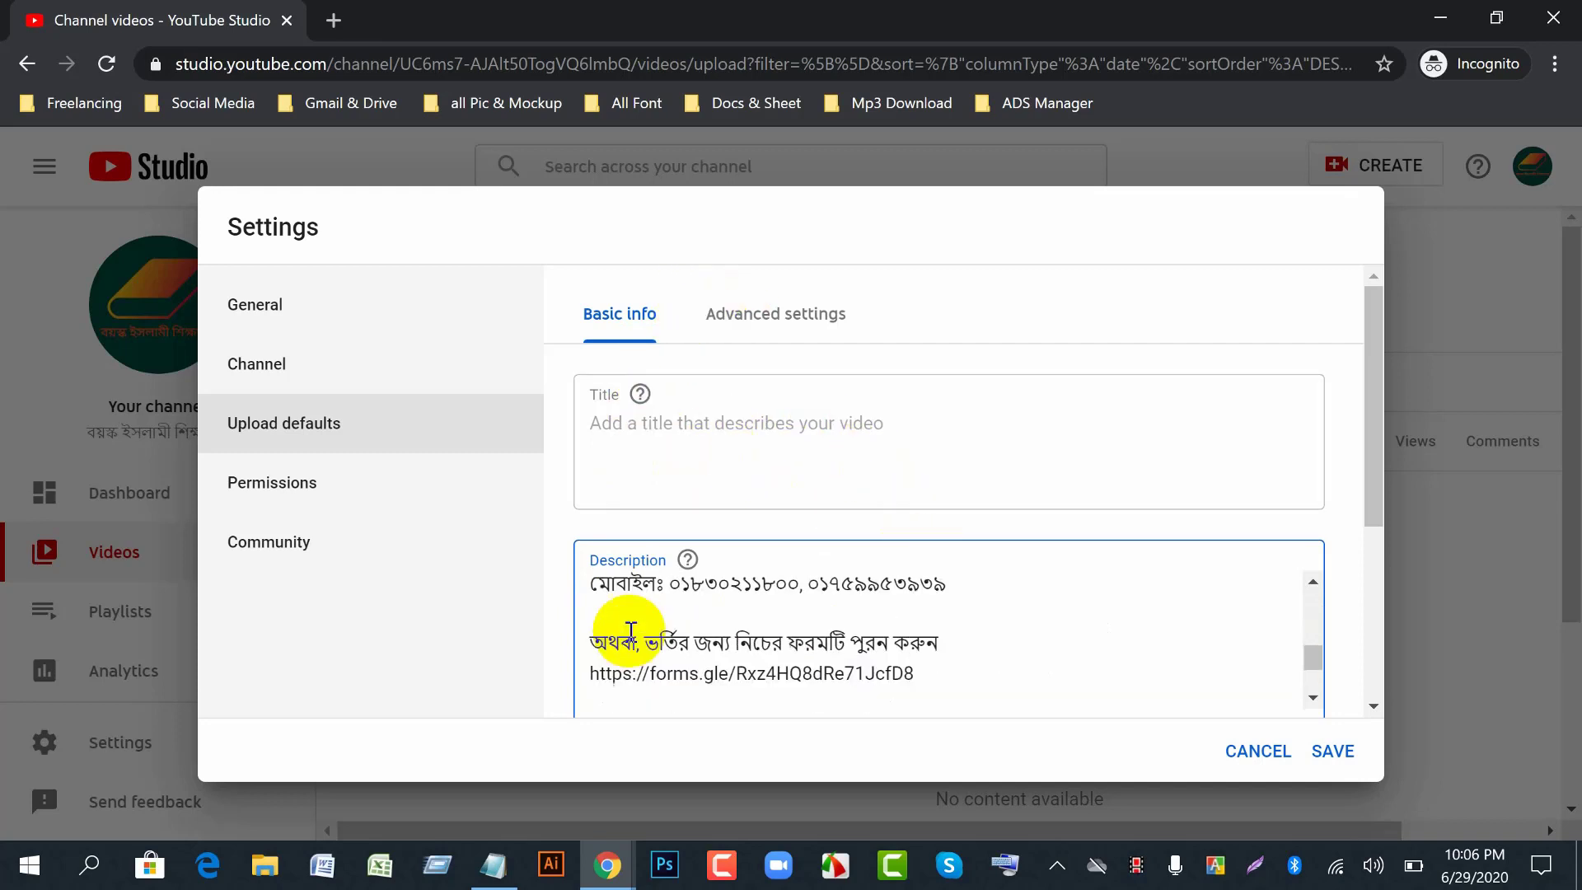
- Check the participants in the Google Meet call and return to the YouTube Studio upload defaults
left_click(605, 875)
left_click(378, 755)
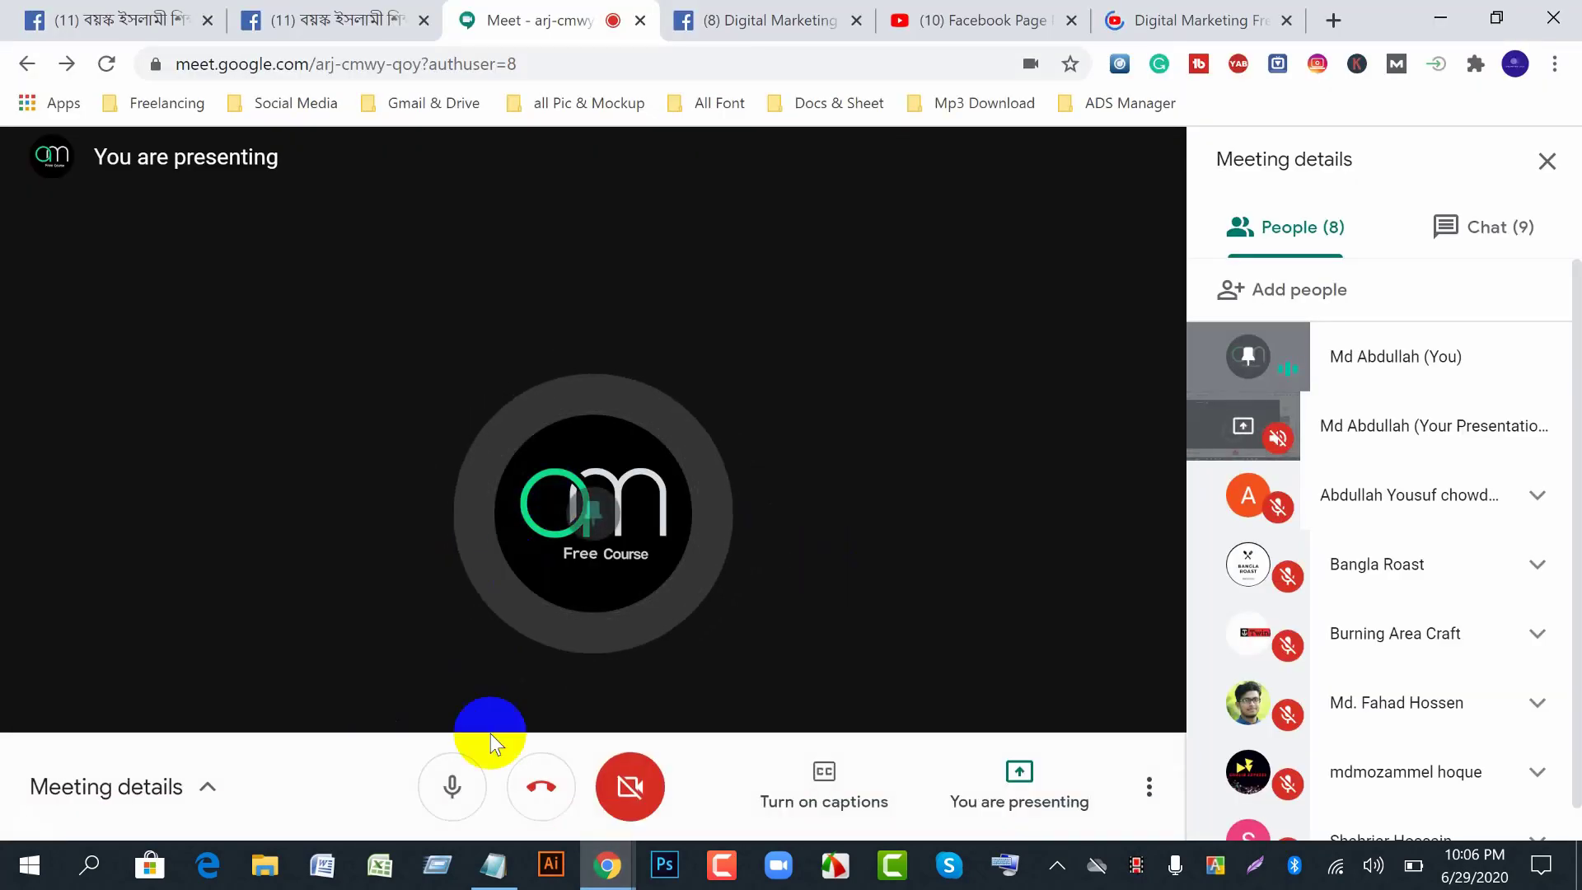
left_click(606, 870)
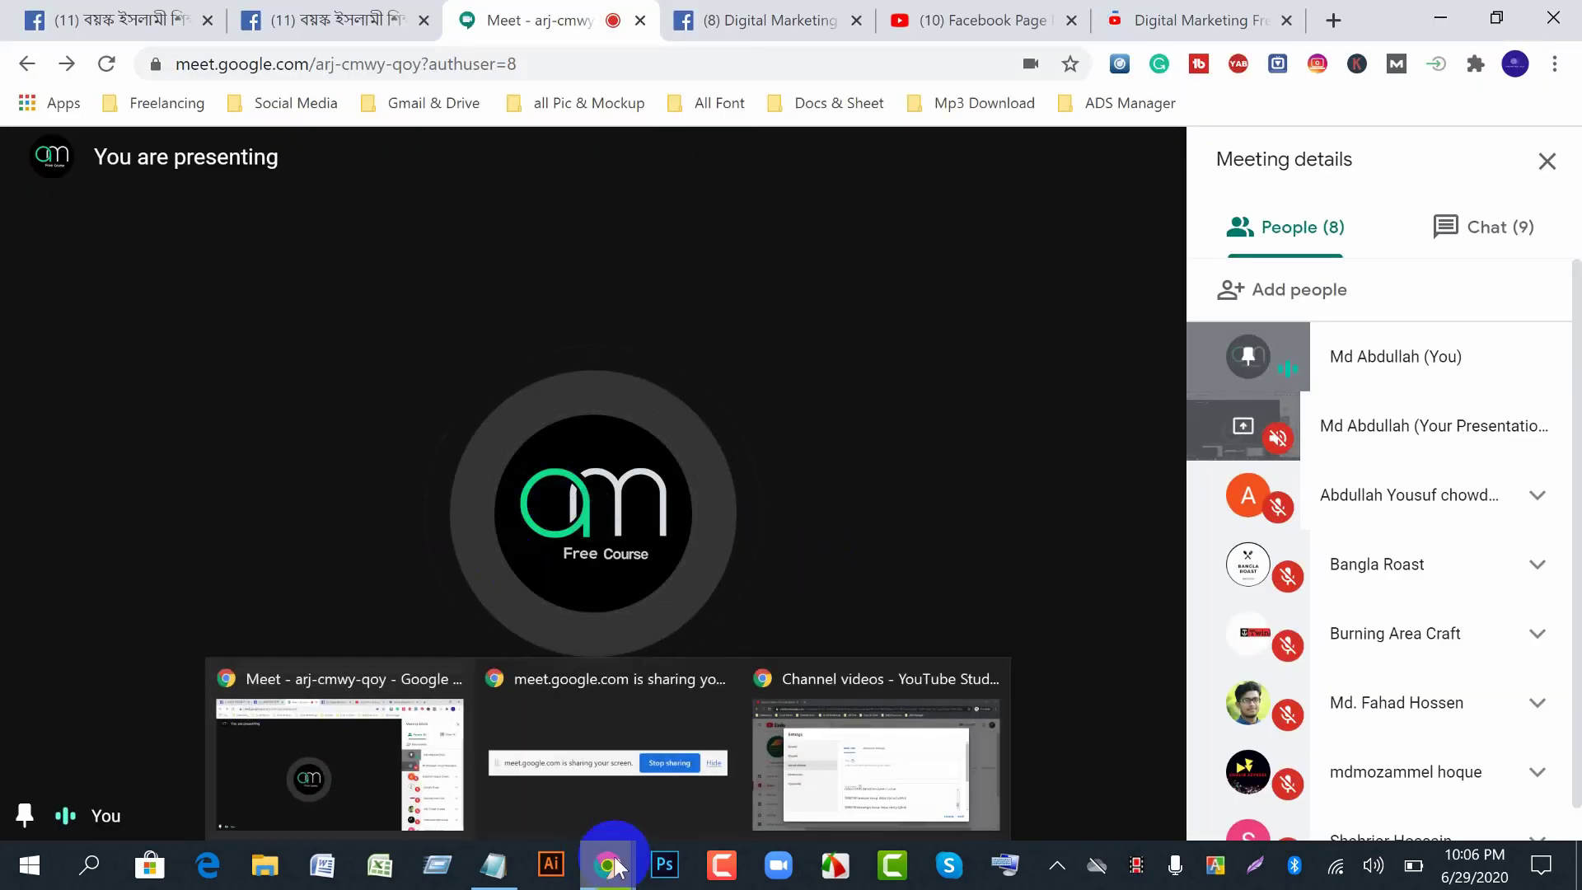
left_click(813, 773)
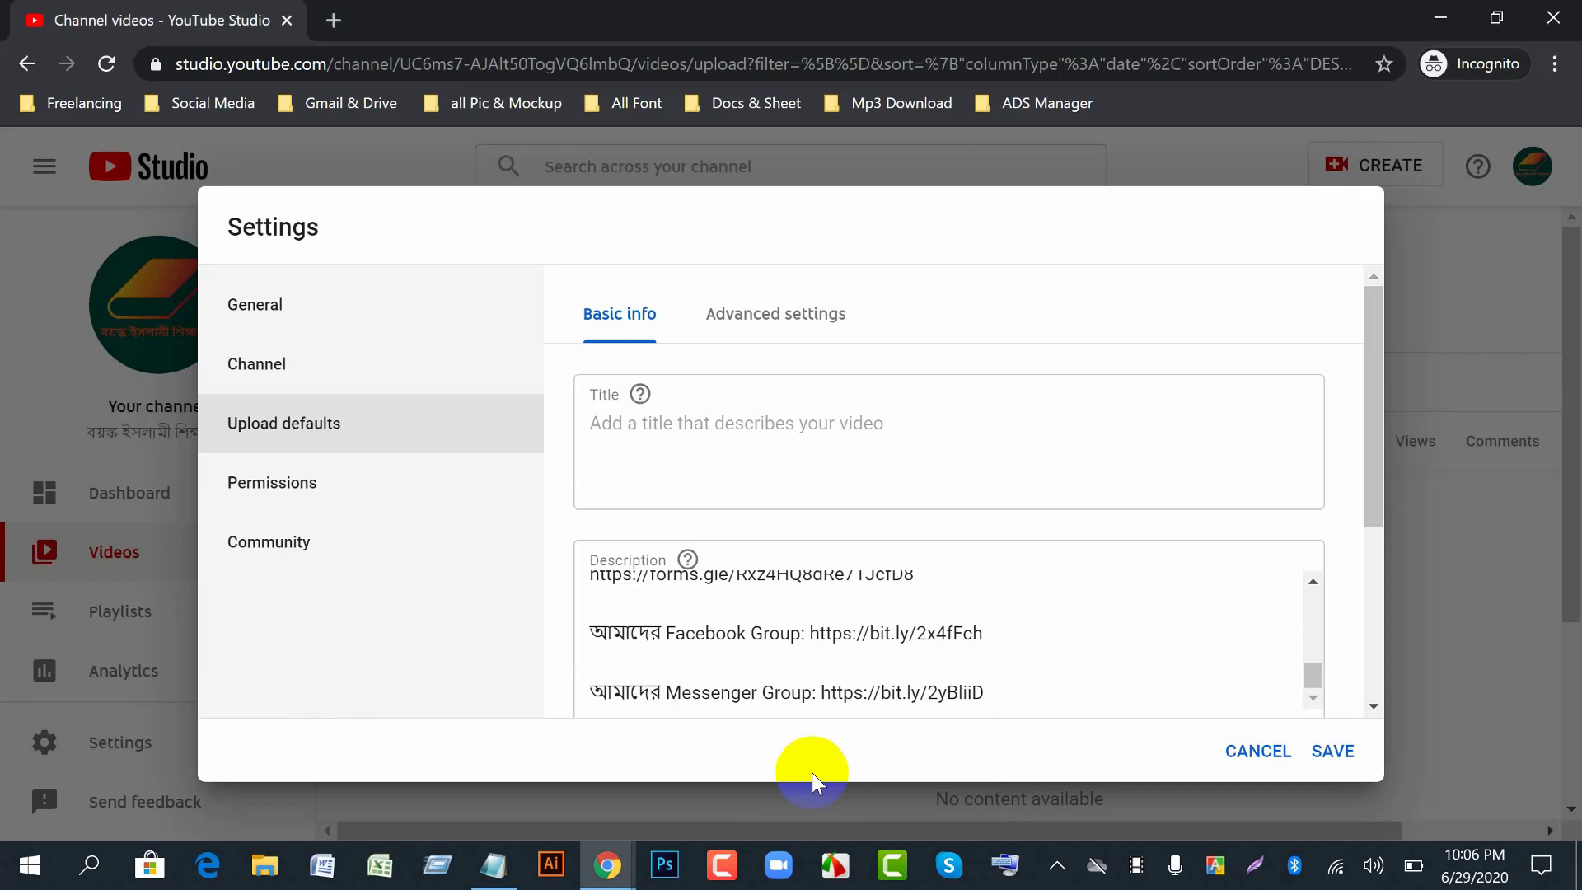
- Examine the visibility and tags fields below the default description in the upload defaults
left_click(1155, 533)
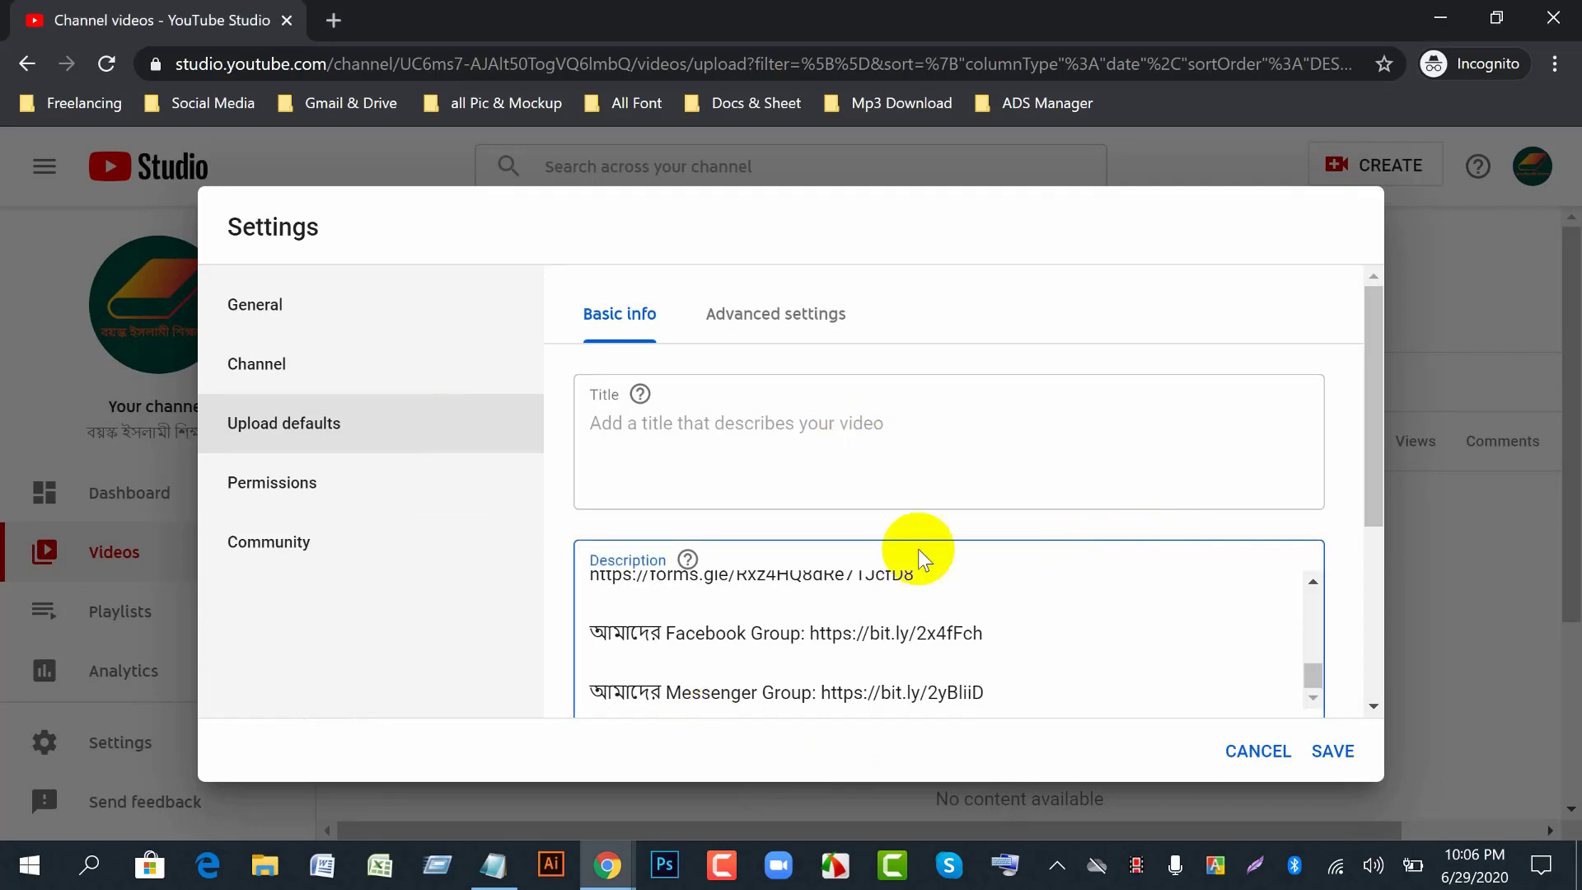
scroll(859, 559, "down", 5)
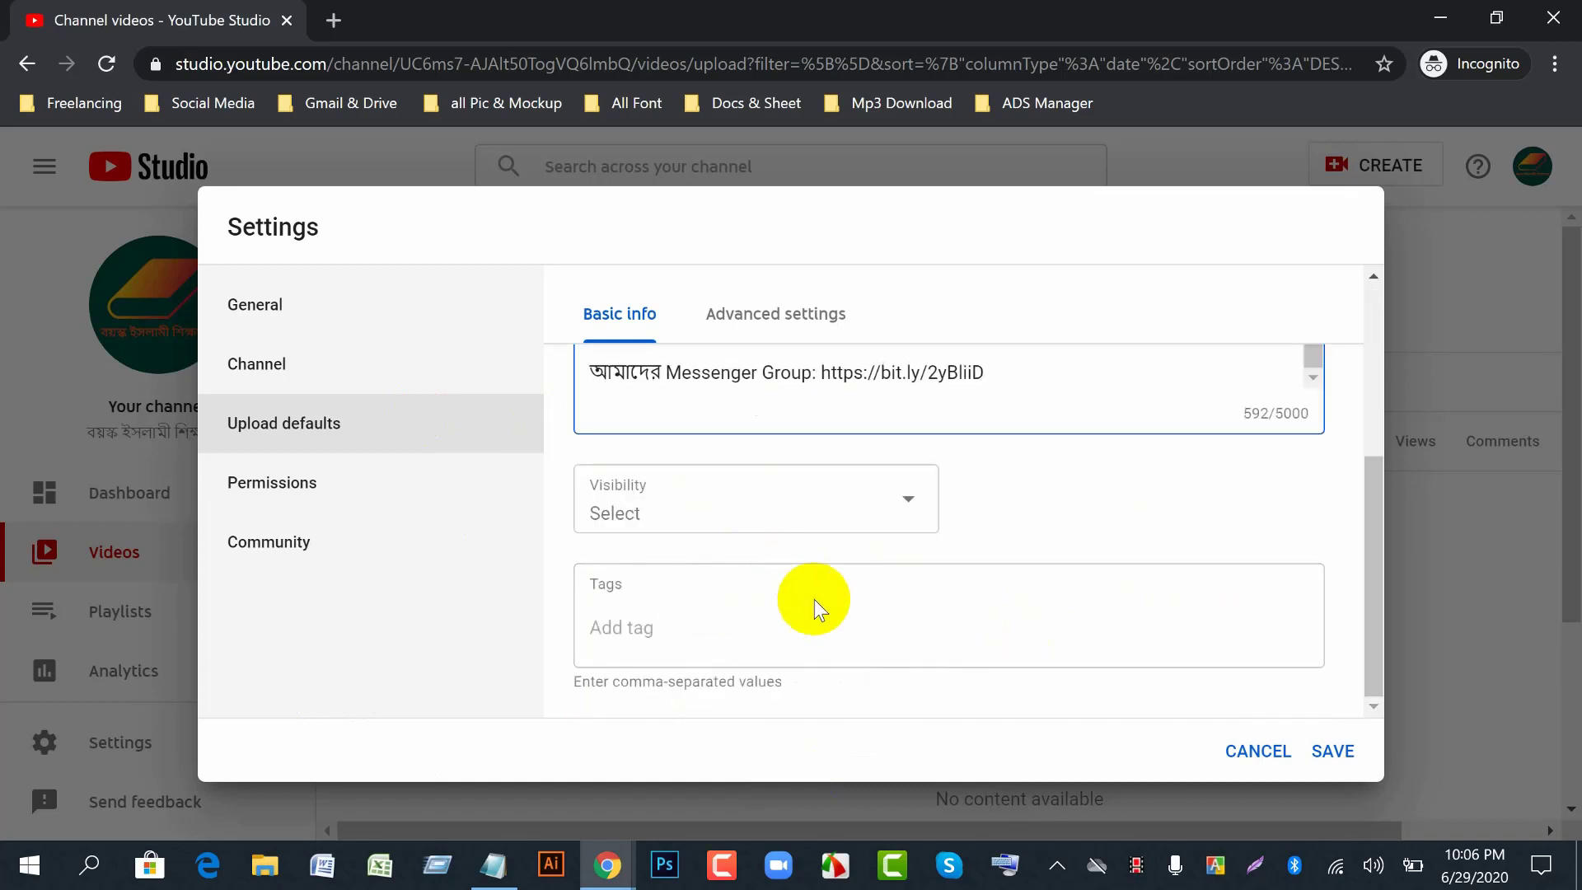
scroll(791, 575, "up", 3)
scroll(982, 579, "down", 2)
scroll(989, 573, "down", 2)
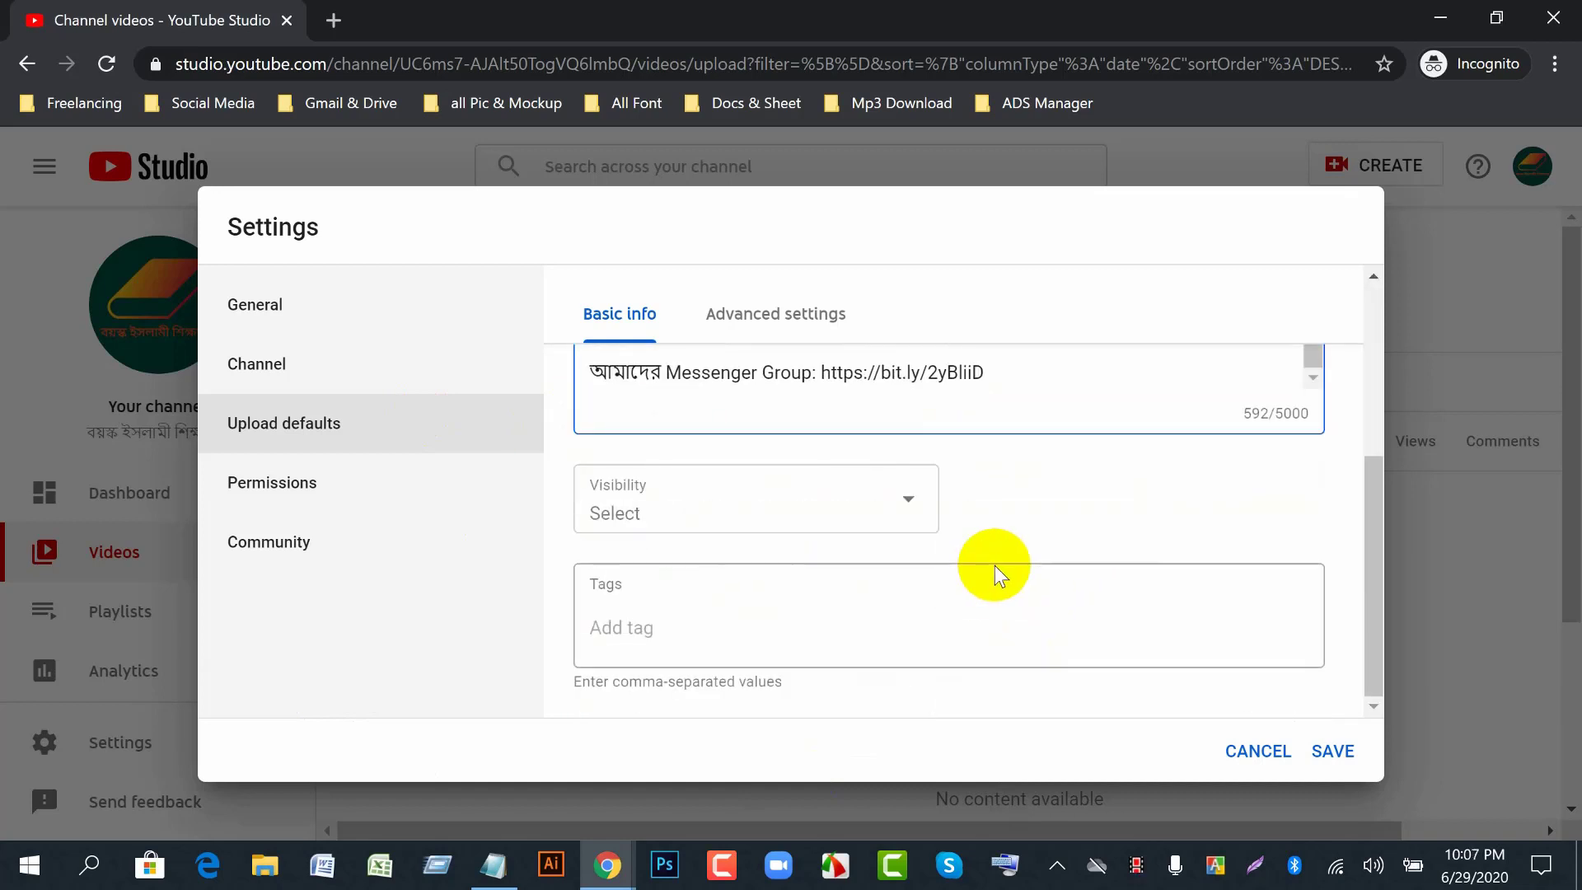
scroll(995, 565, "up", 5)
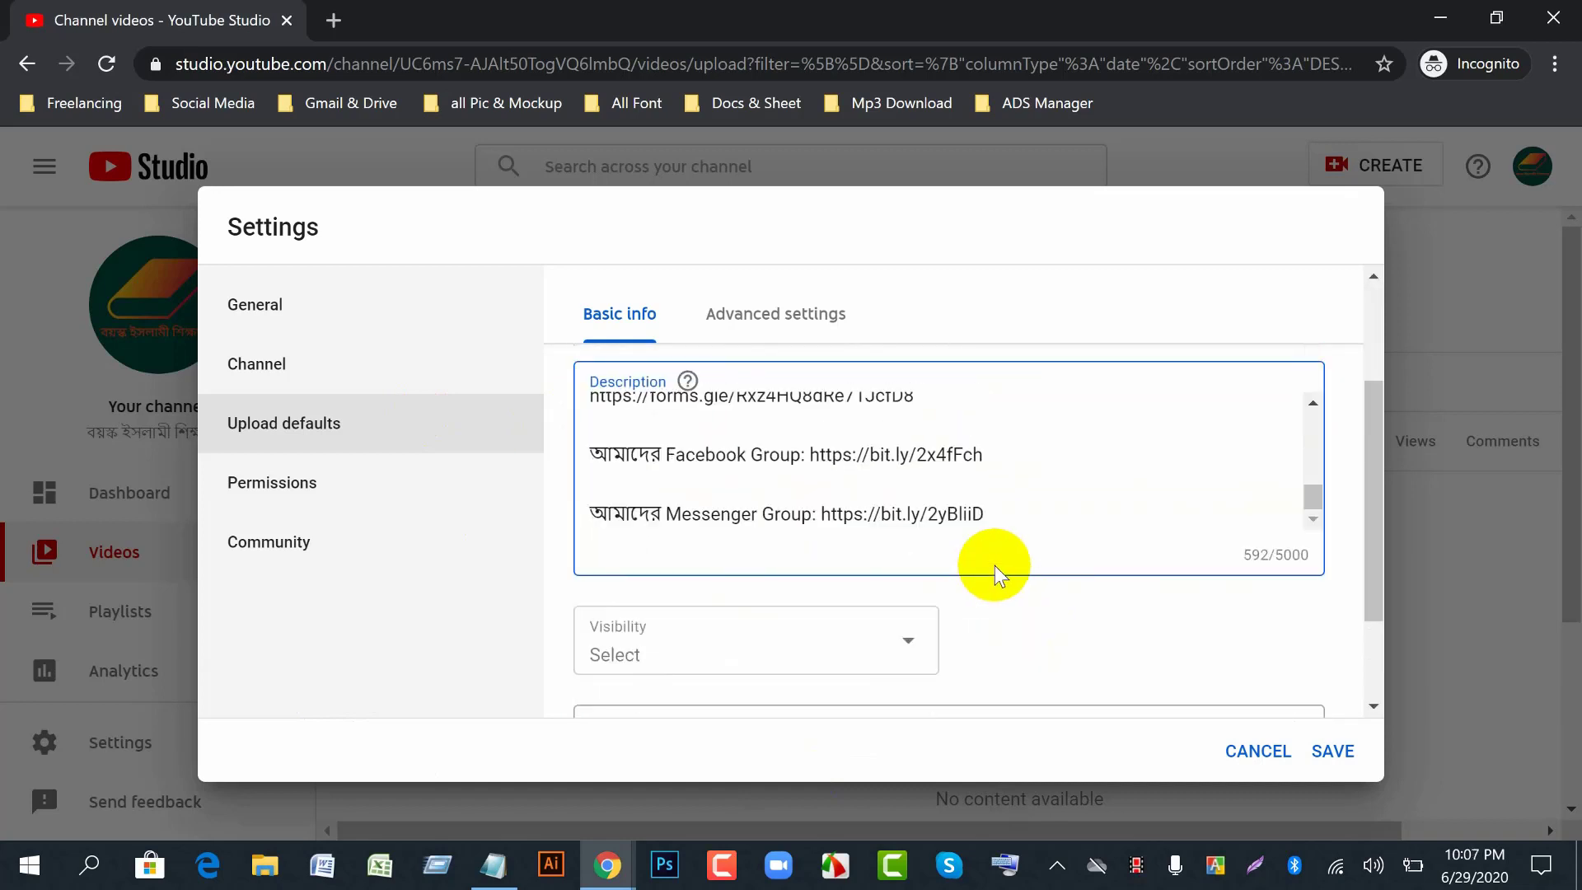
- In the advanced upload defaults, keep the Standard YouTube License and set the category to Education
left_click(774, 313)
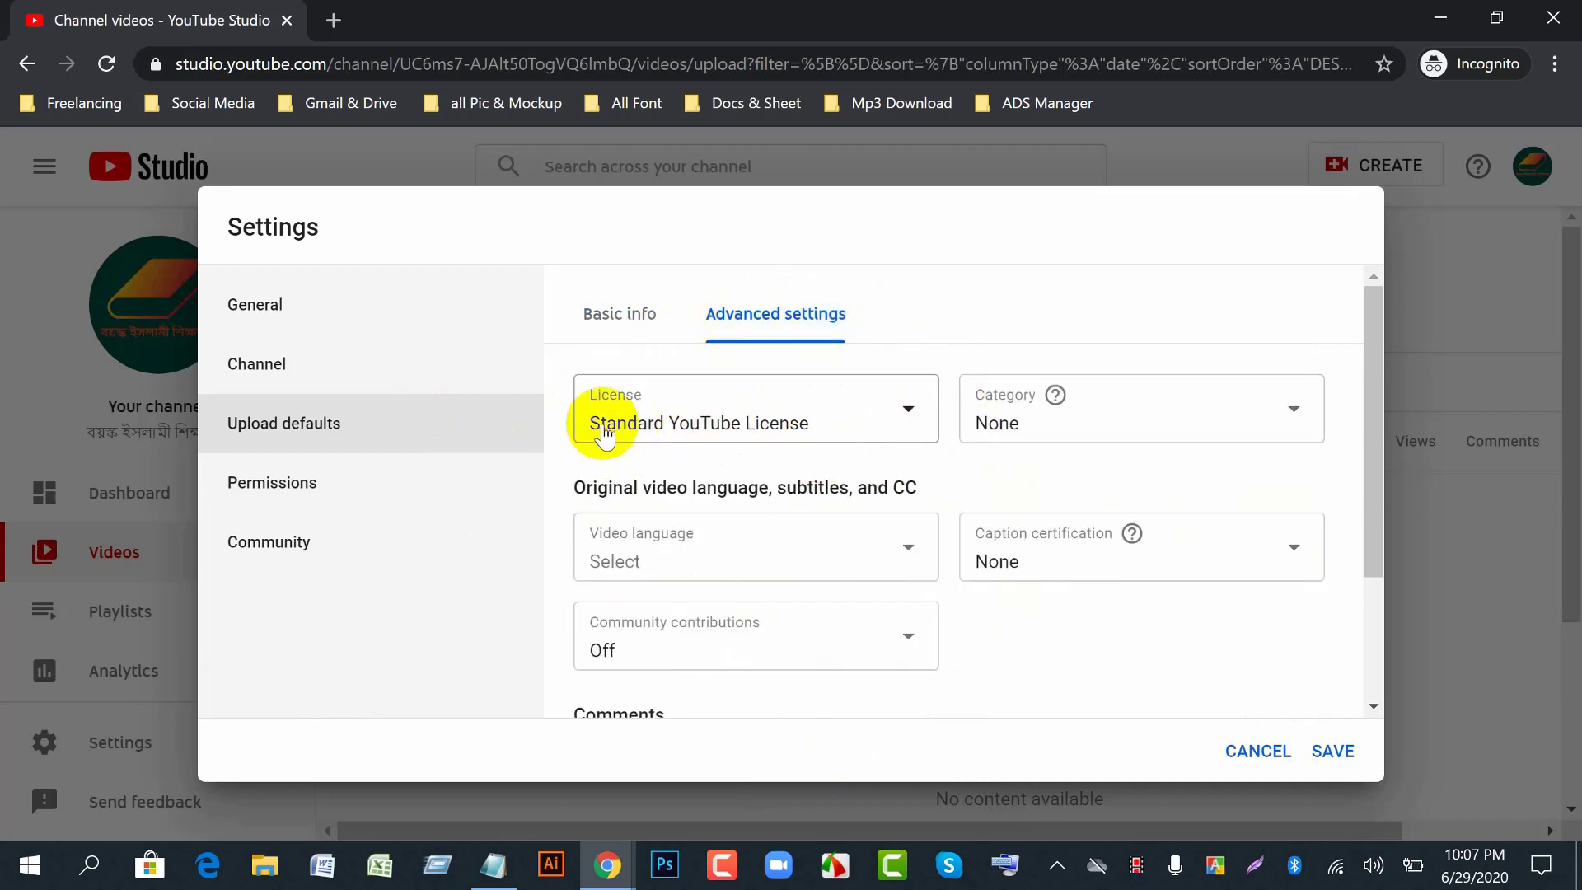
left_click(908, 412)
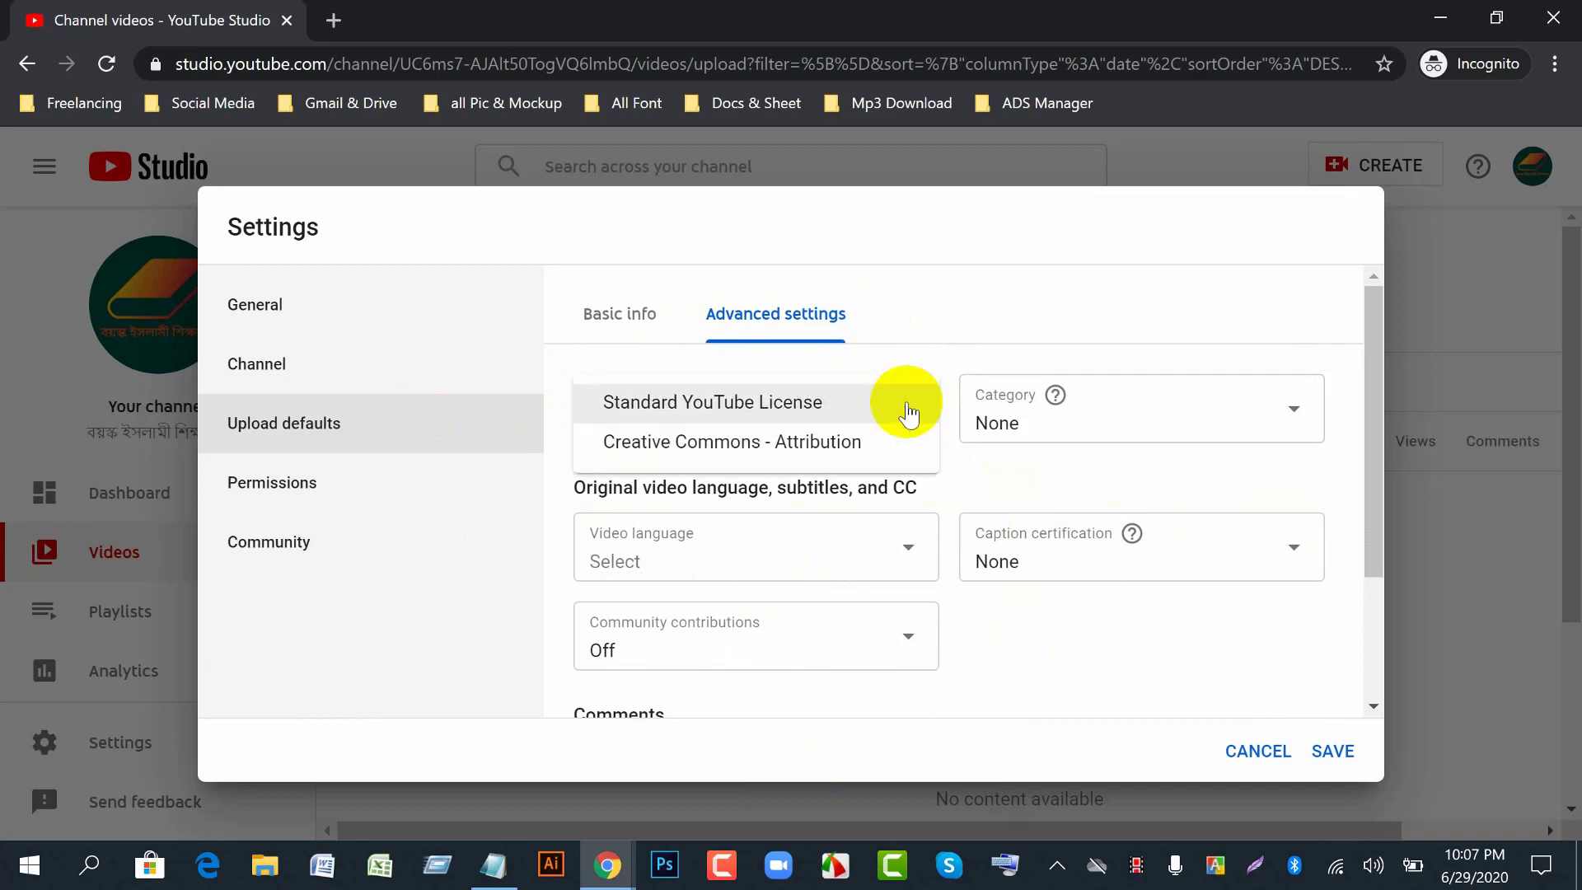
left_click(756, 421)
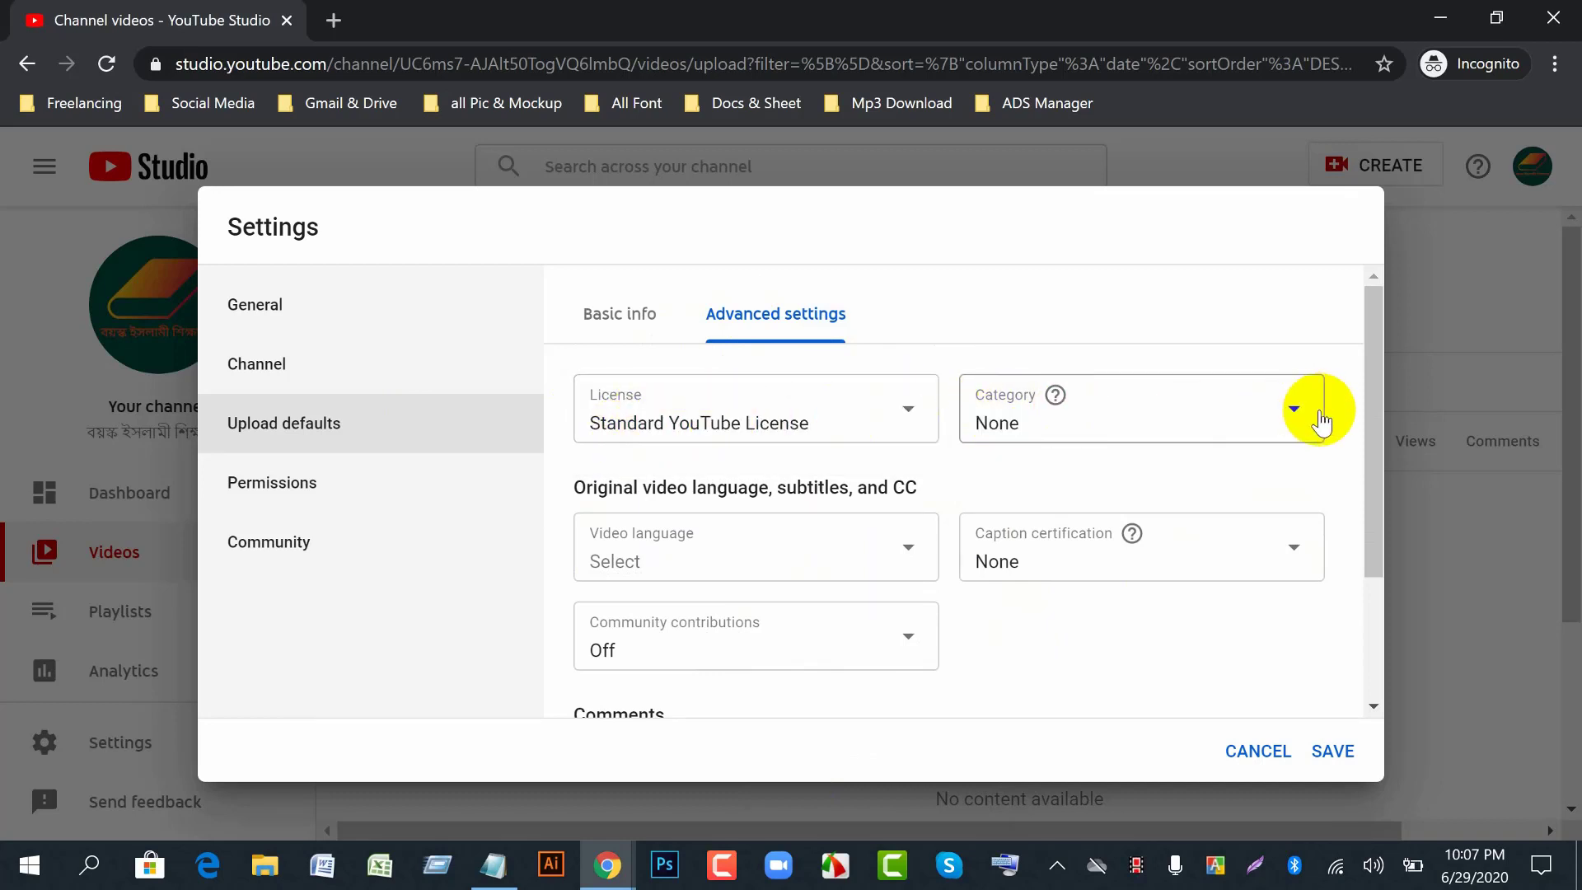
left_click(1291, 416)
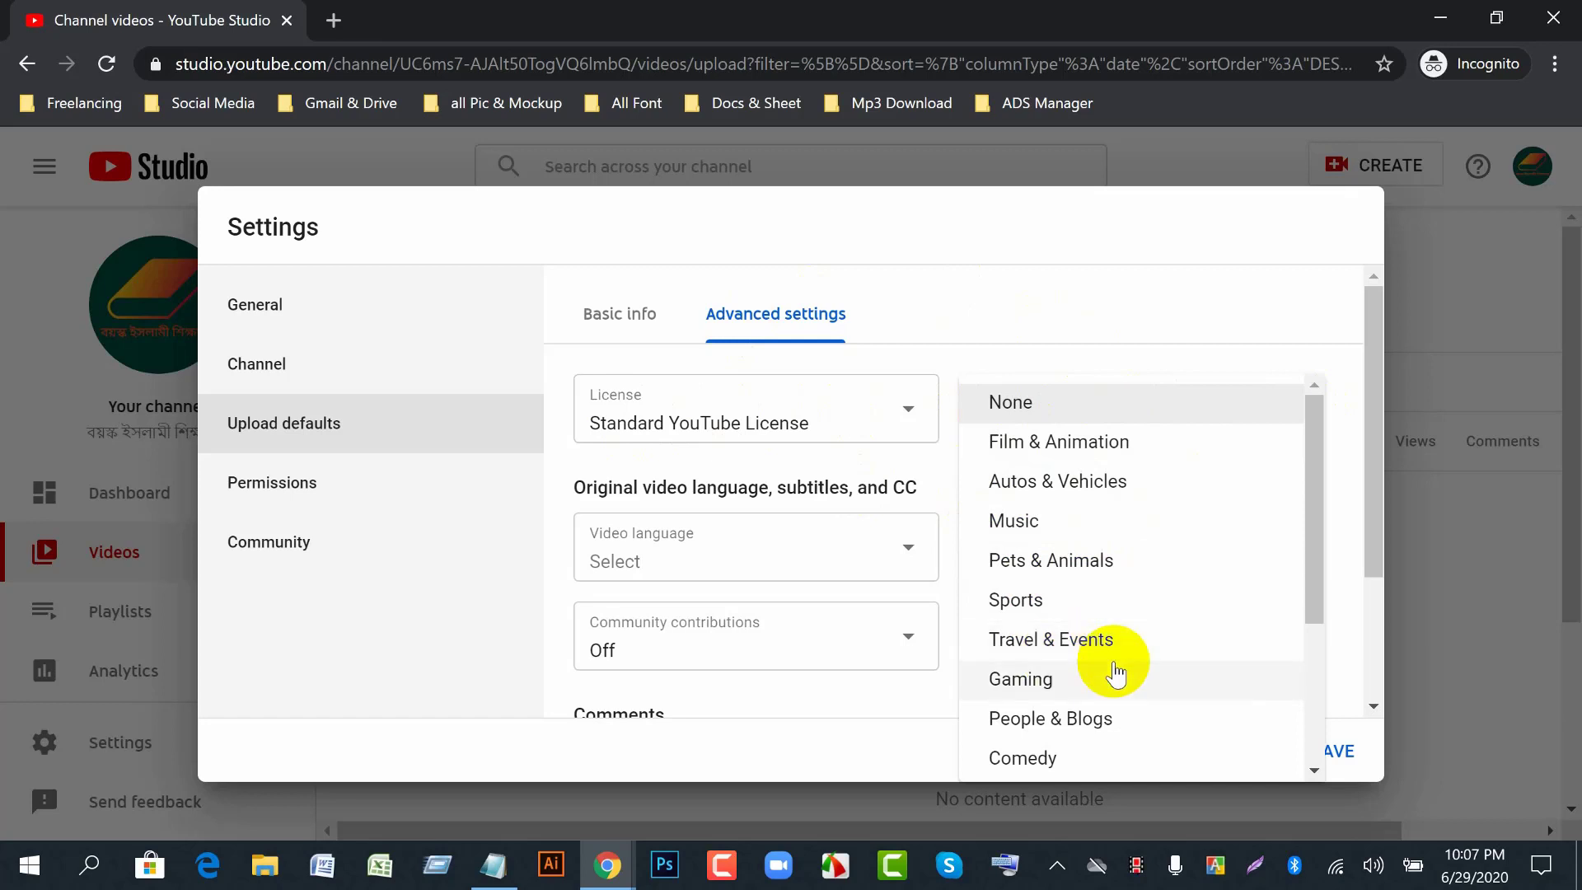
scroll(1116, 674, "down", 2)
scroll(1122, 680, "down", 1)
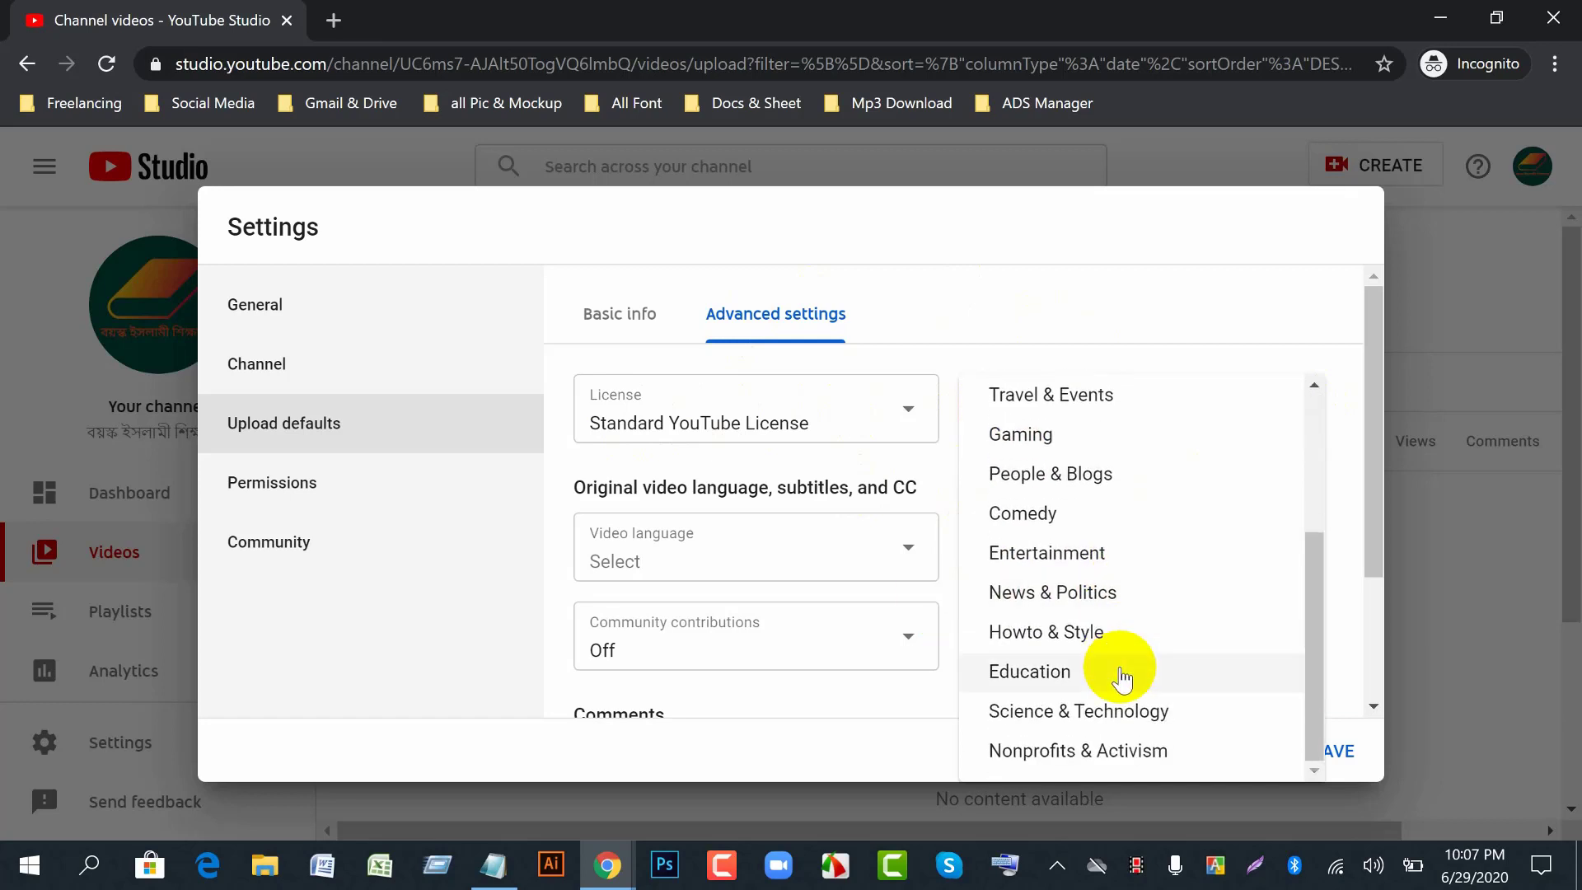
left_click(1053, 675)
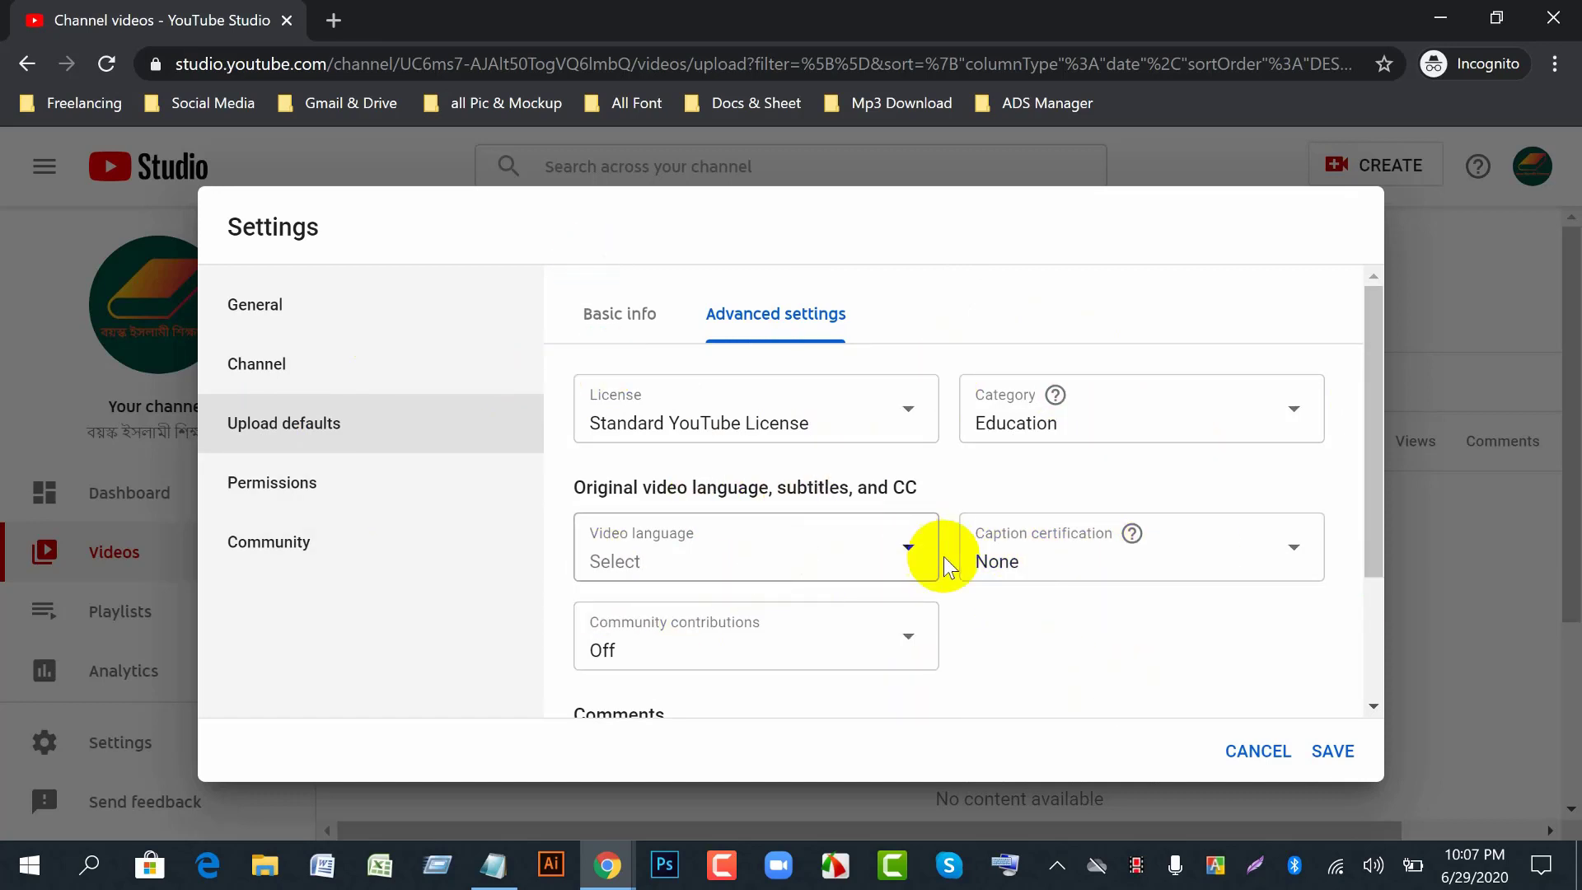
- Examine the language, caption certification, community contributions and comment visibility options in the advanced upload defaults
scroll(1057, 597, "down", 2)
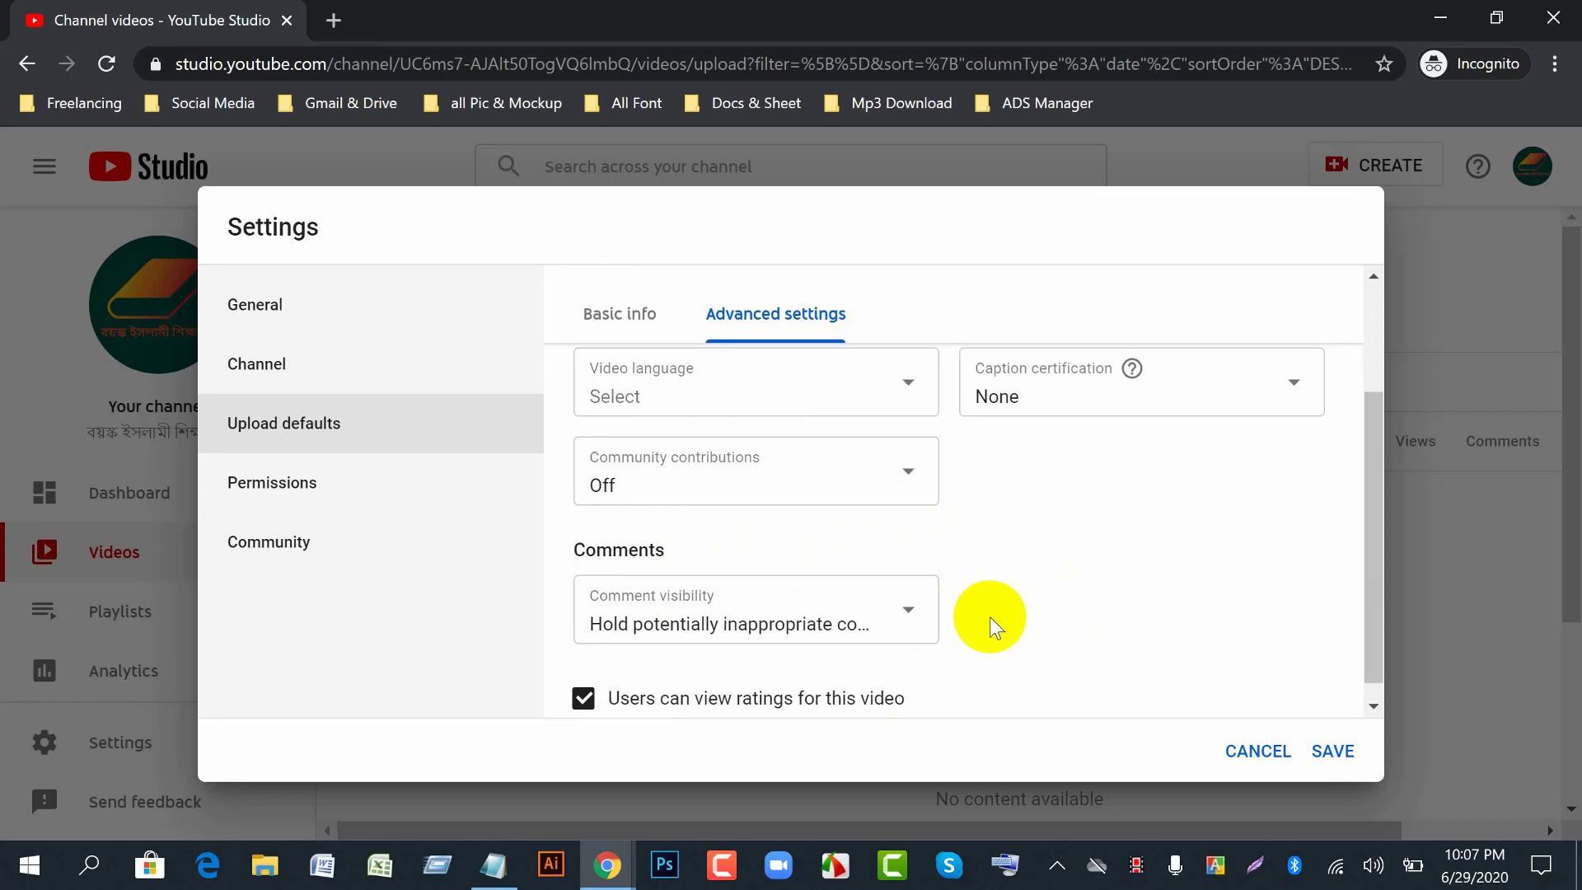
scroll(990, 616, "up", 2)
scroll(1085, 641, "down", 2)
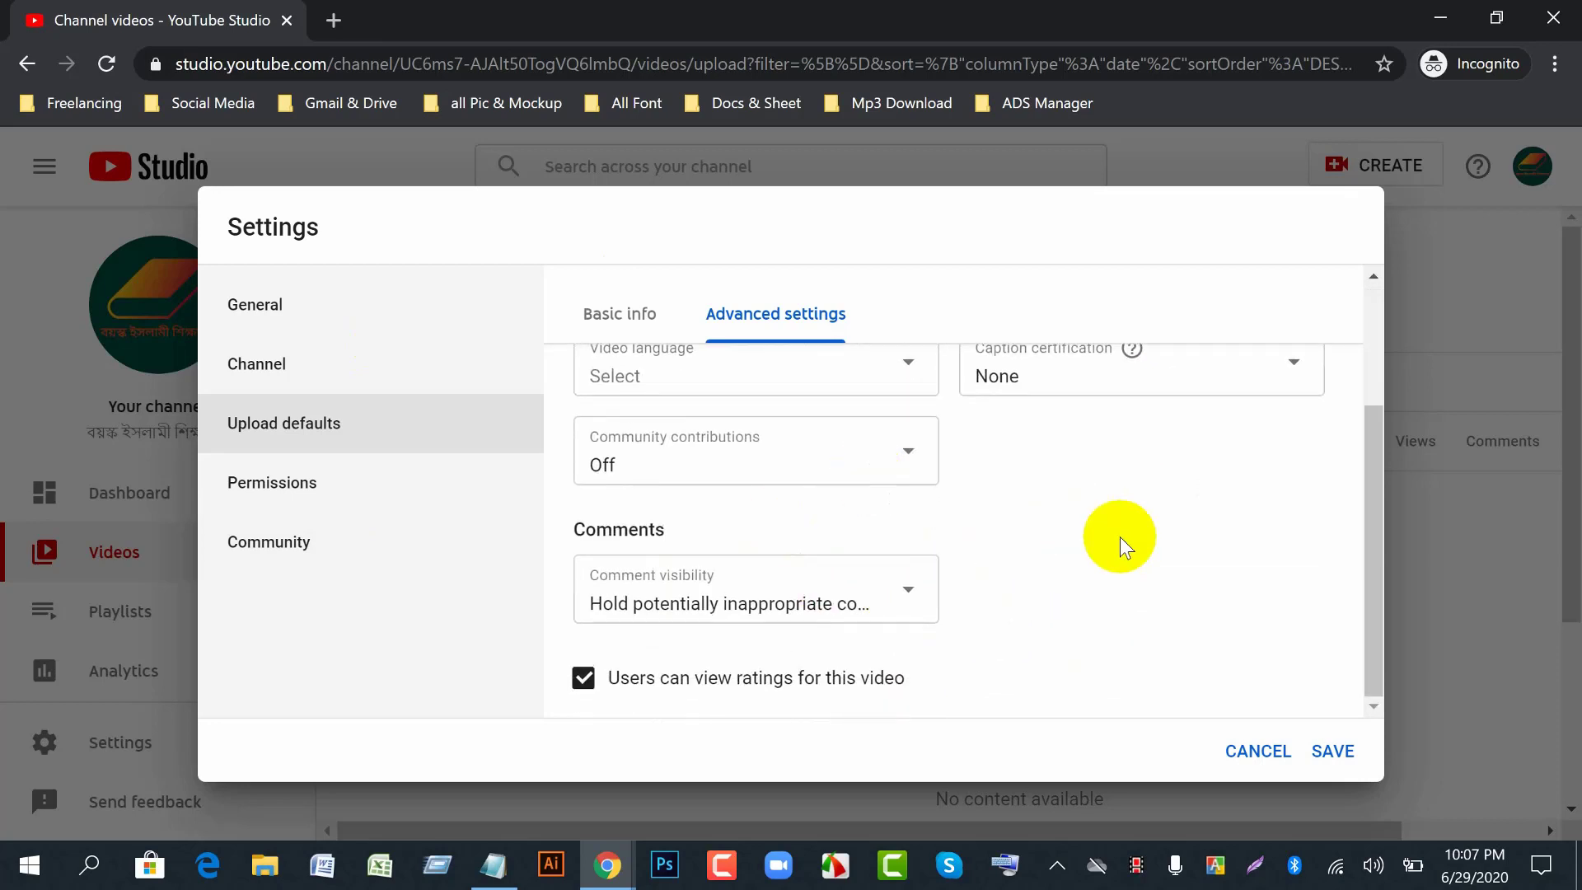
scroll(807, 550, "up", 2)
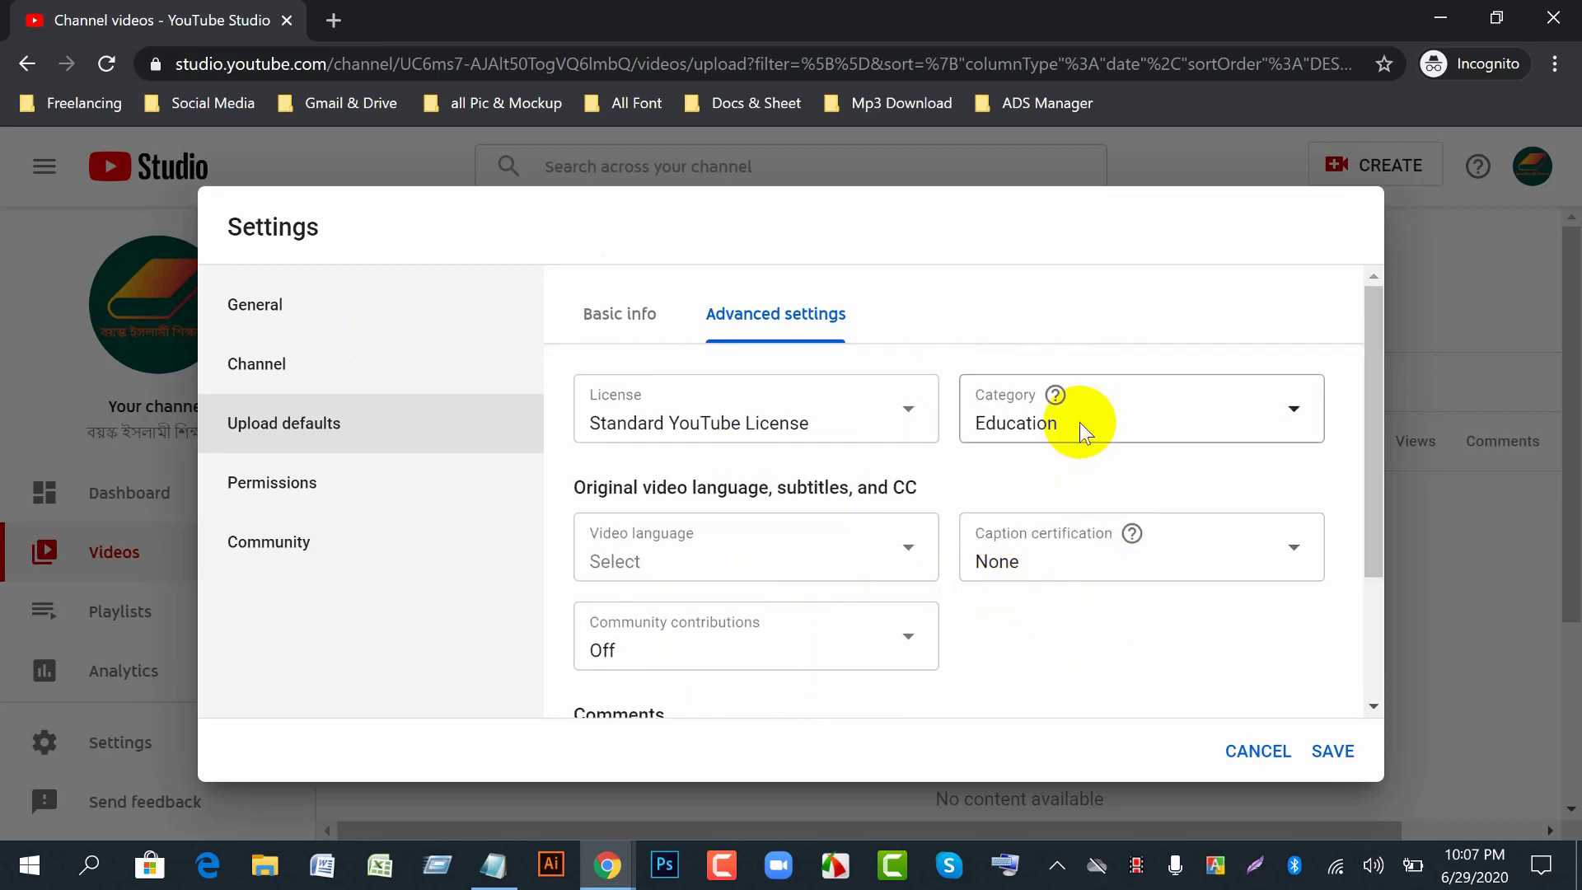
scroll(931, 671, "down", 2)
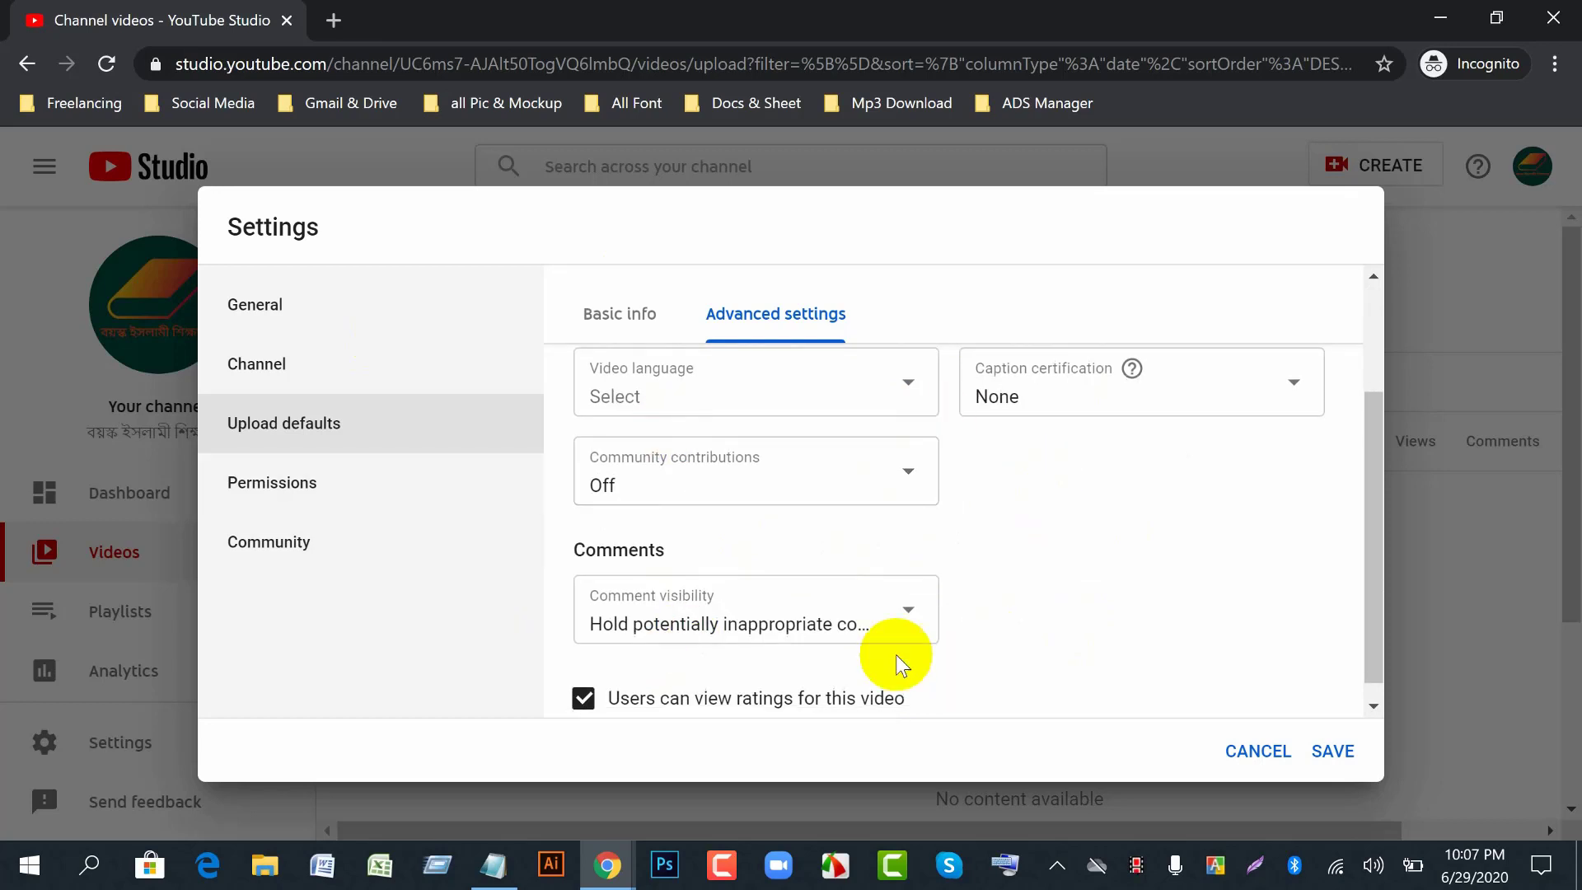
scroll(1071, 593, "up", 2)
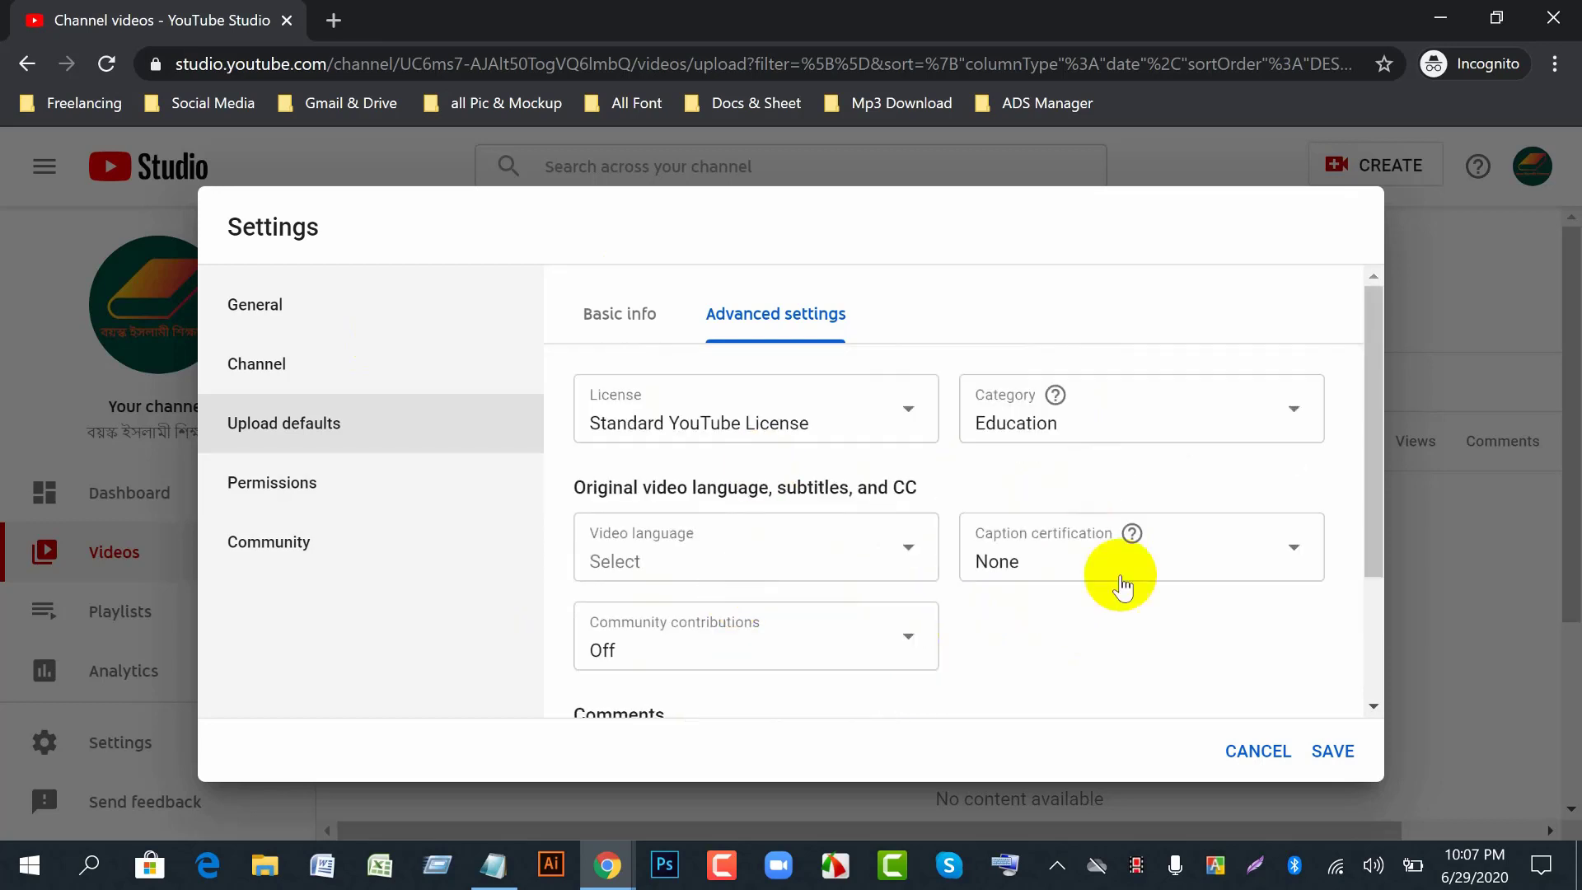
scroll(1030, 626, "down", 2)
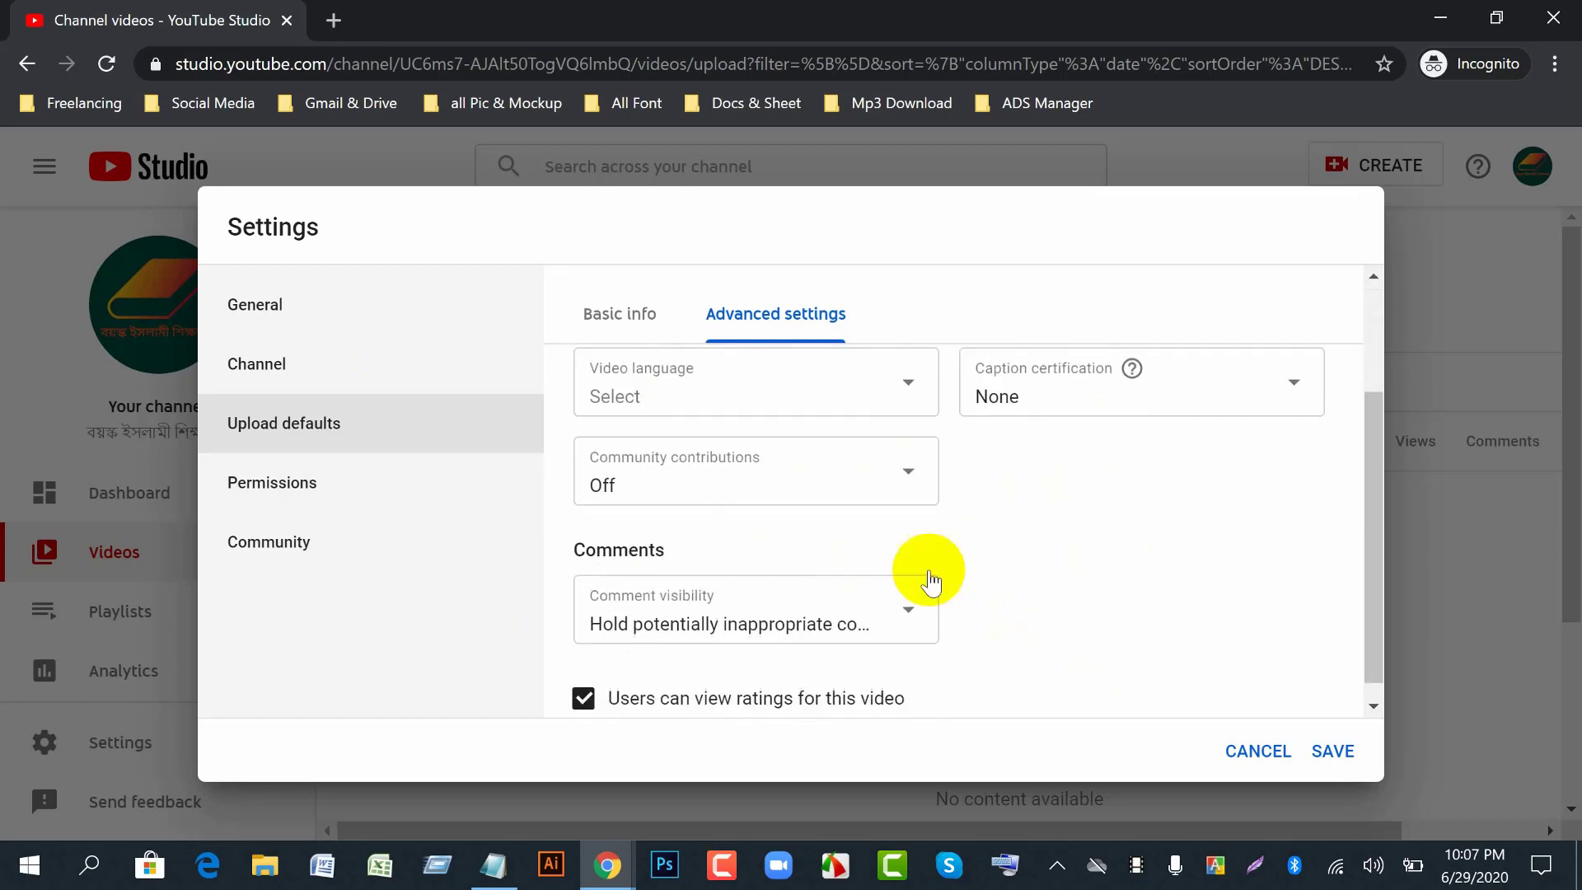
- Show the channel's permissions settings, and check the Google Meet call before returning to YouTube Studio
left_click(298, 494)
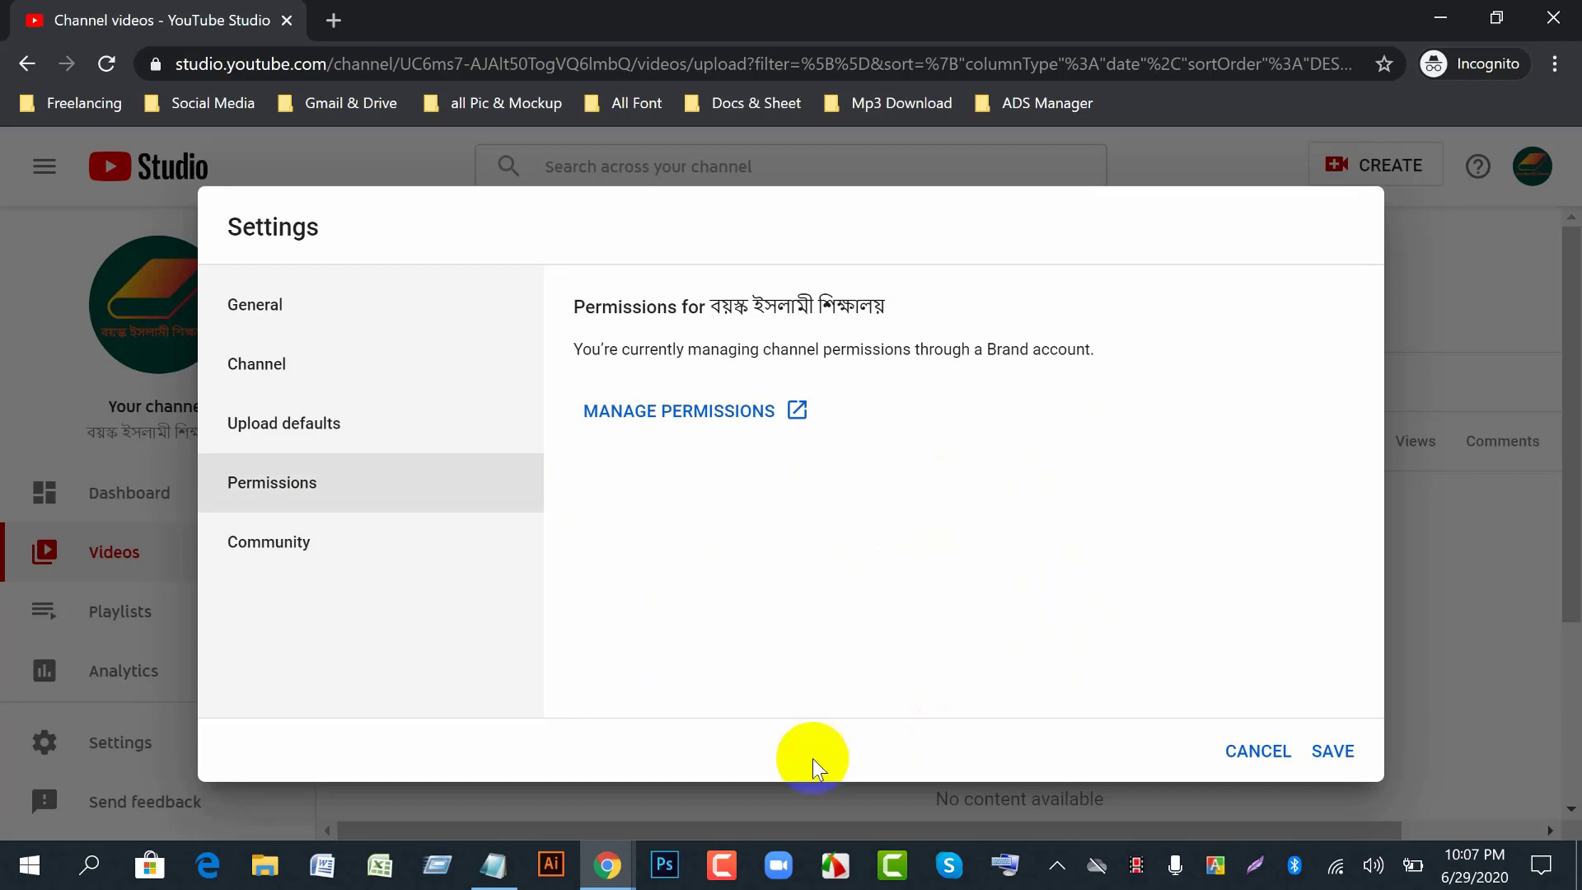
left_click(628, 847)
left_click(355, 775)
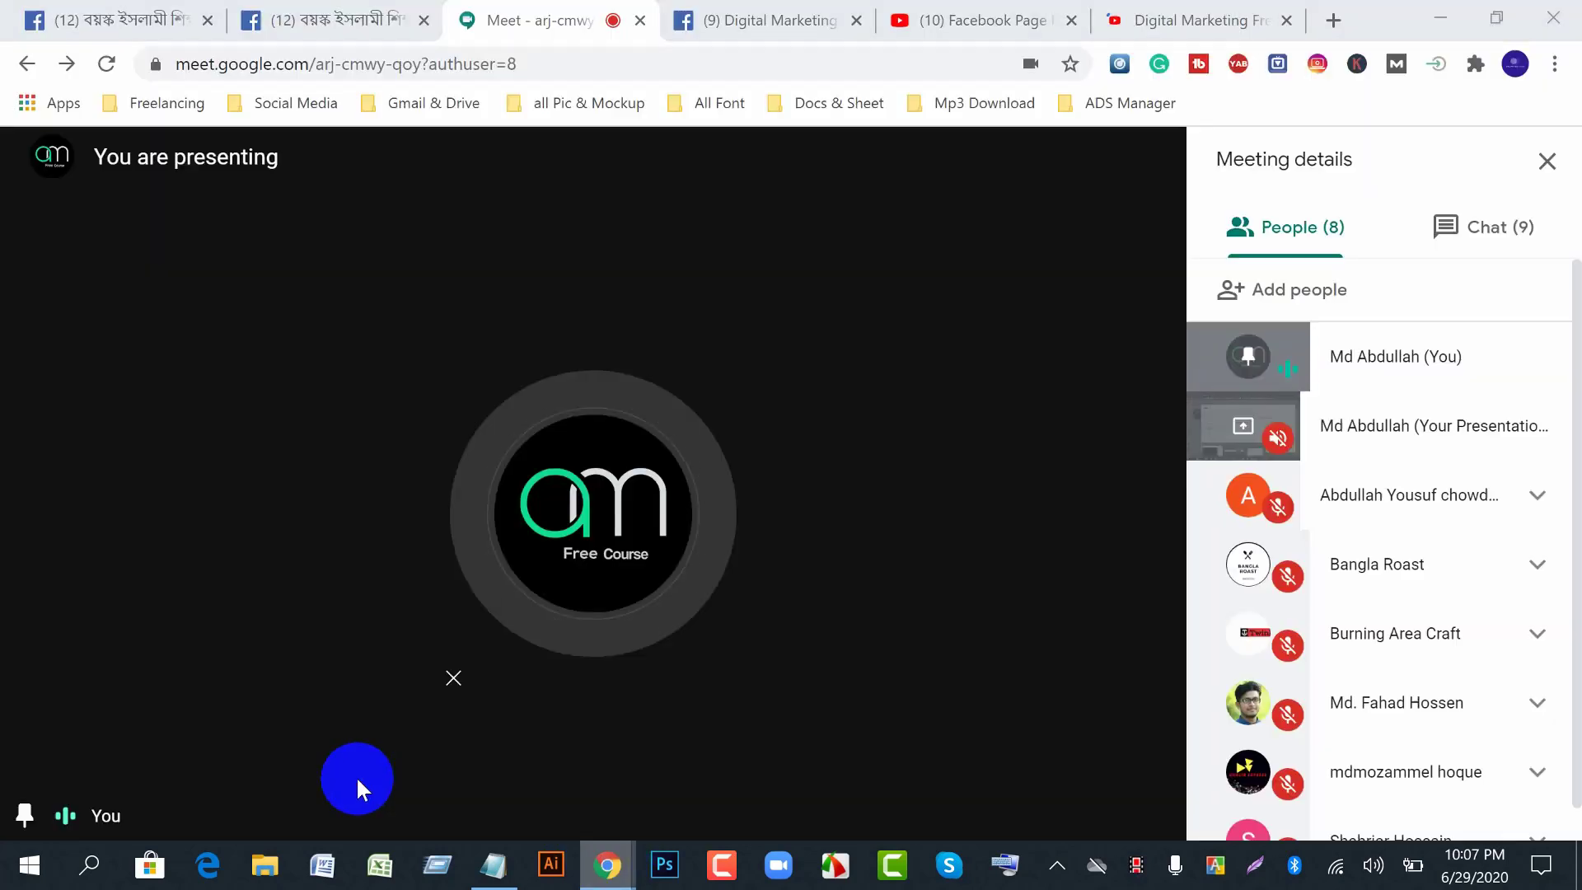
mouse_move(909, 458)
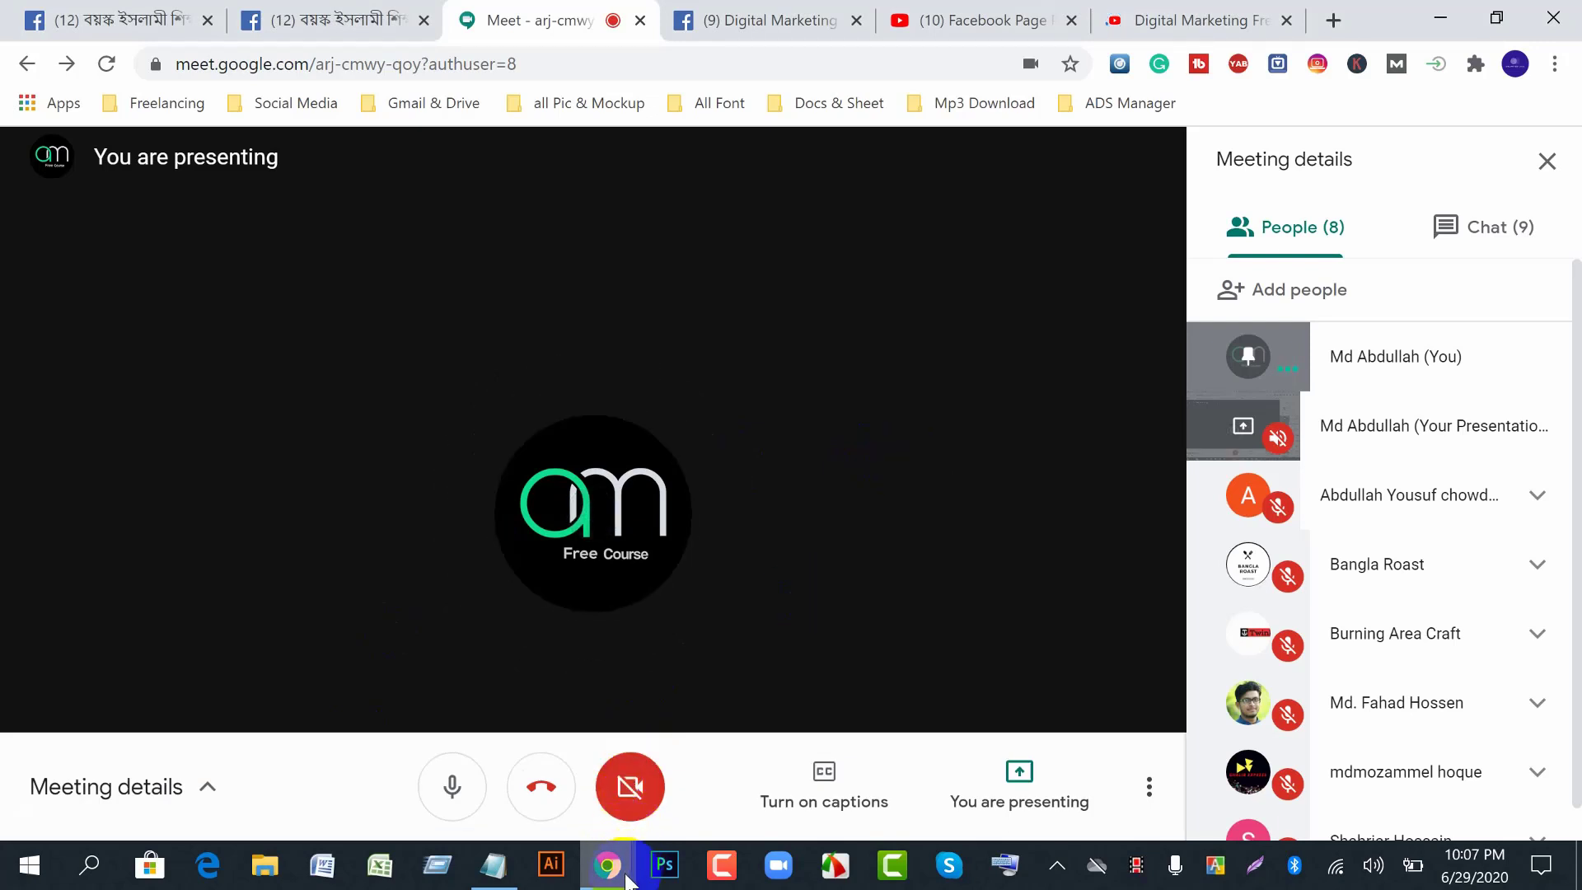
mouse_move(613, 884)
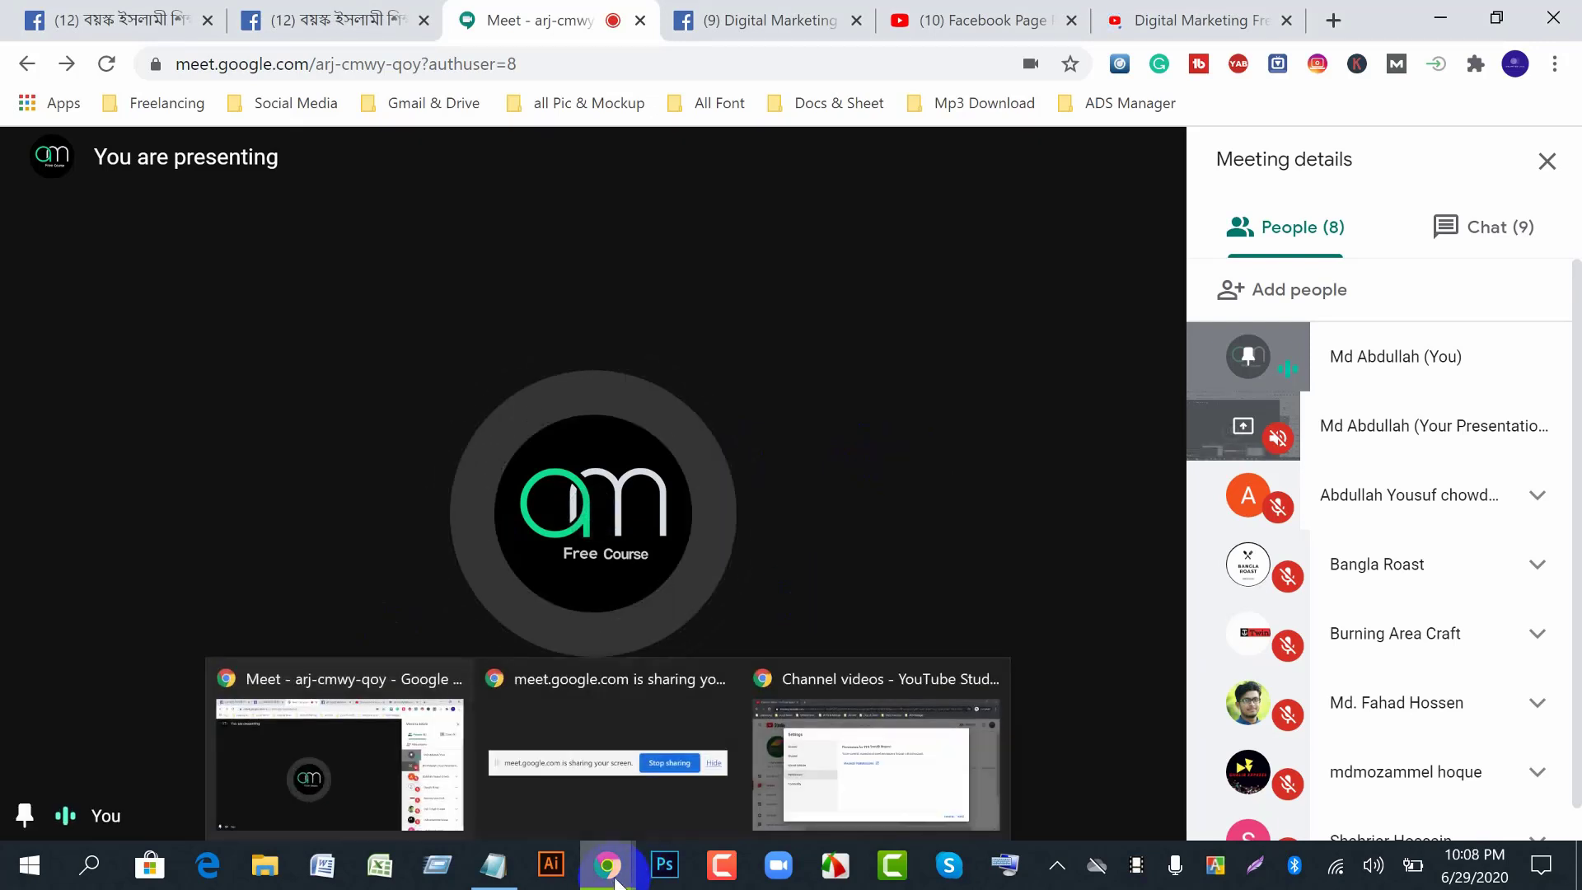
left_click(884, 780)
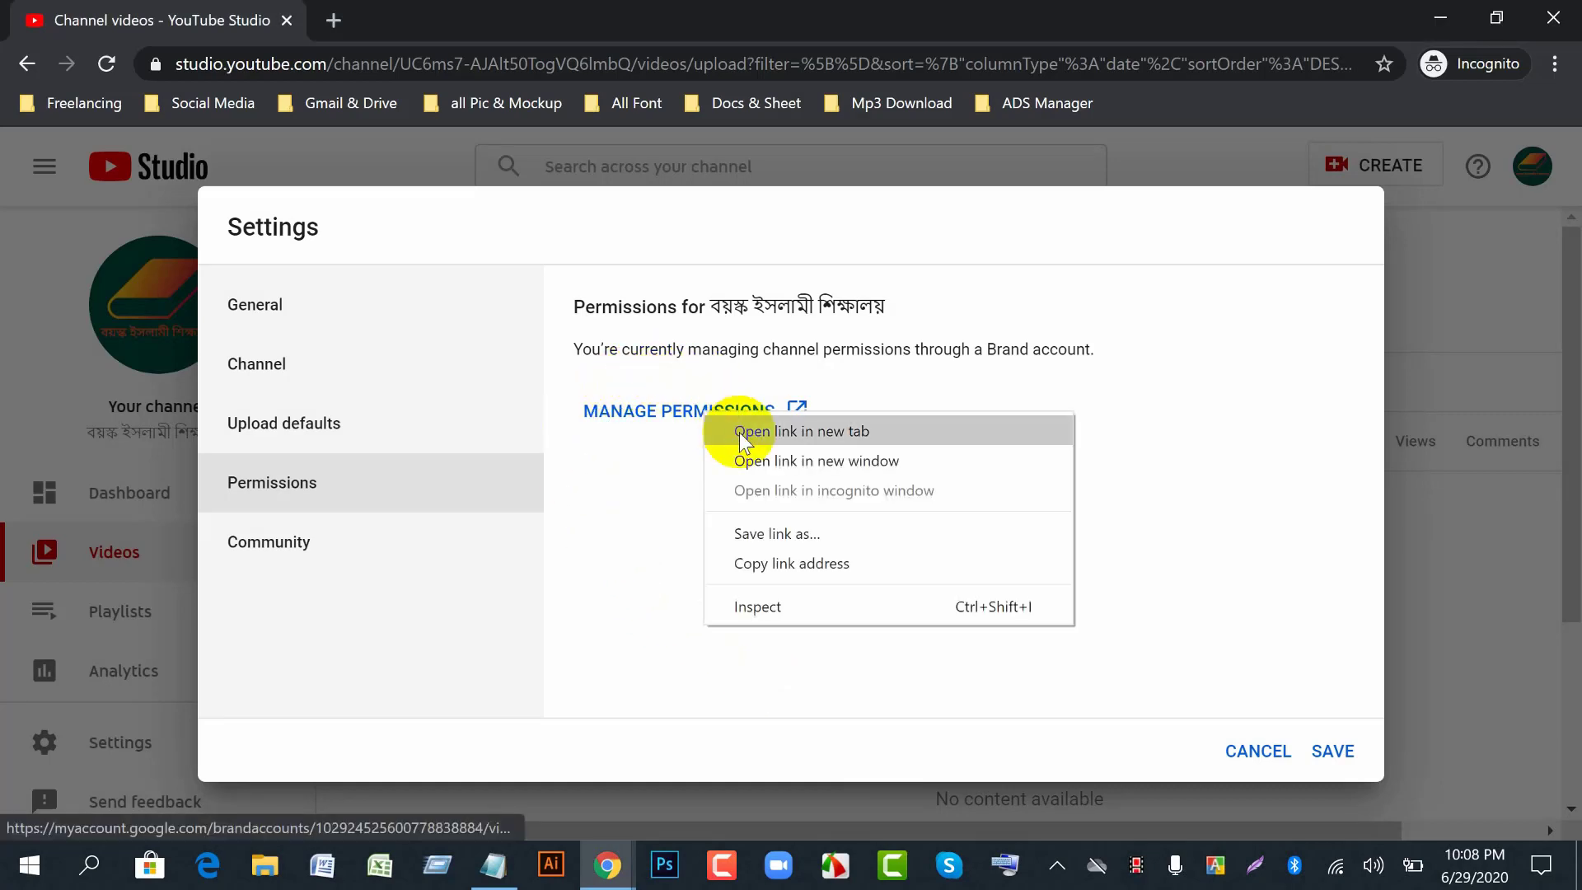
- Open the channel's permission management link in a new tab, view the Brand Account details and return to the Studio settings
left_click(723, 431)
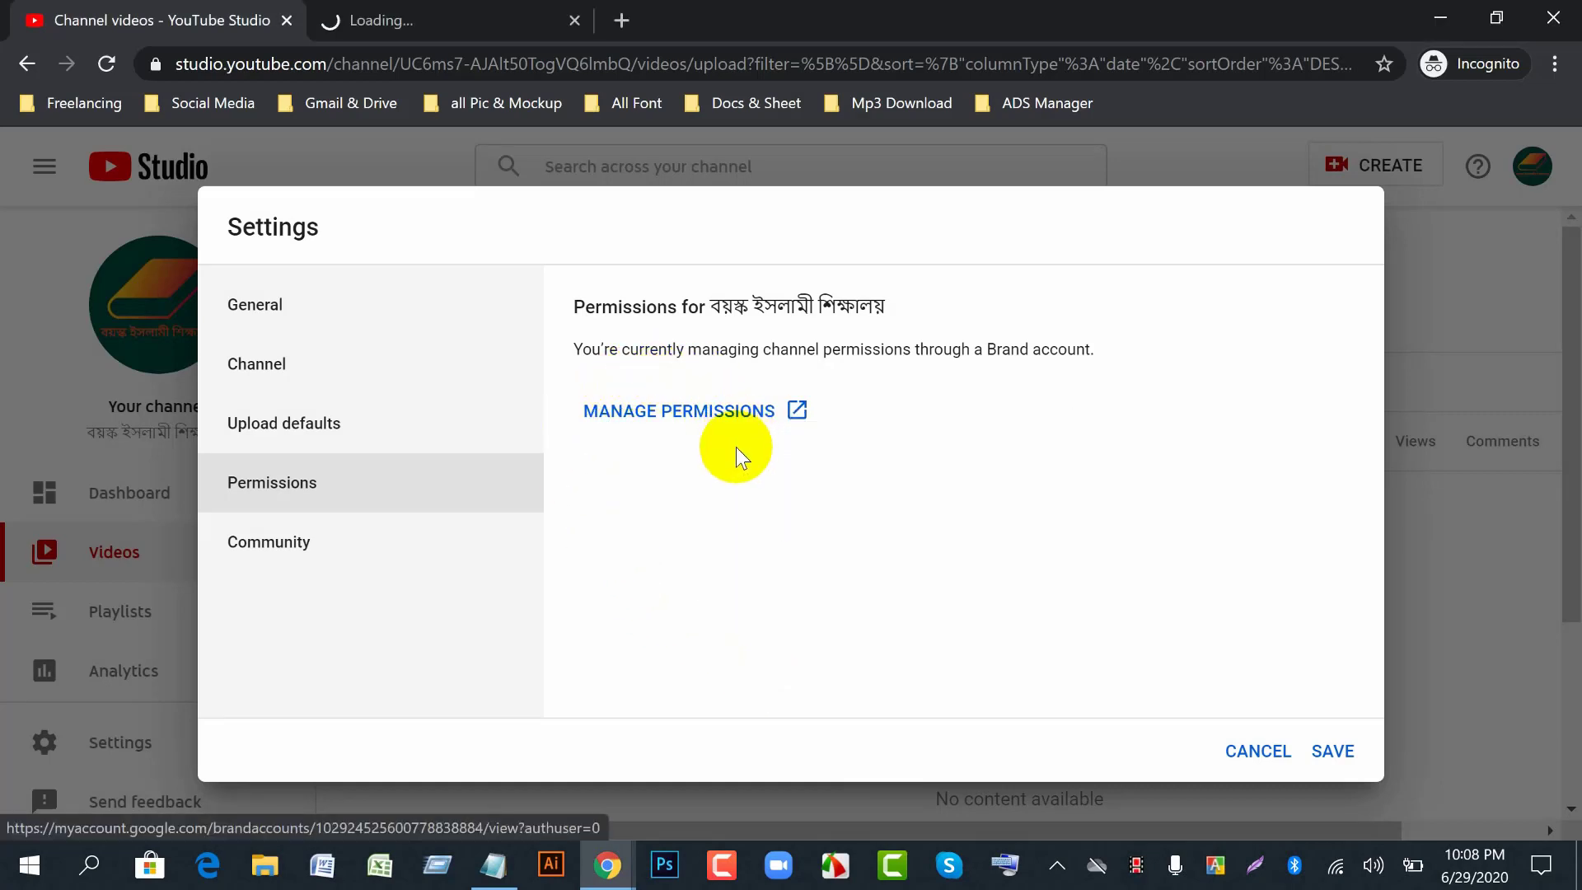
left_click(407, 24)
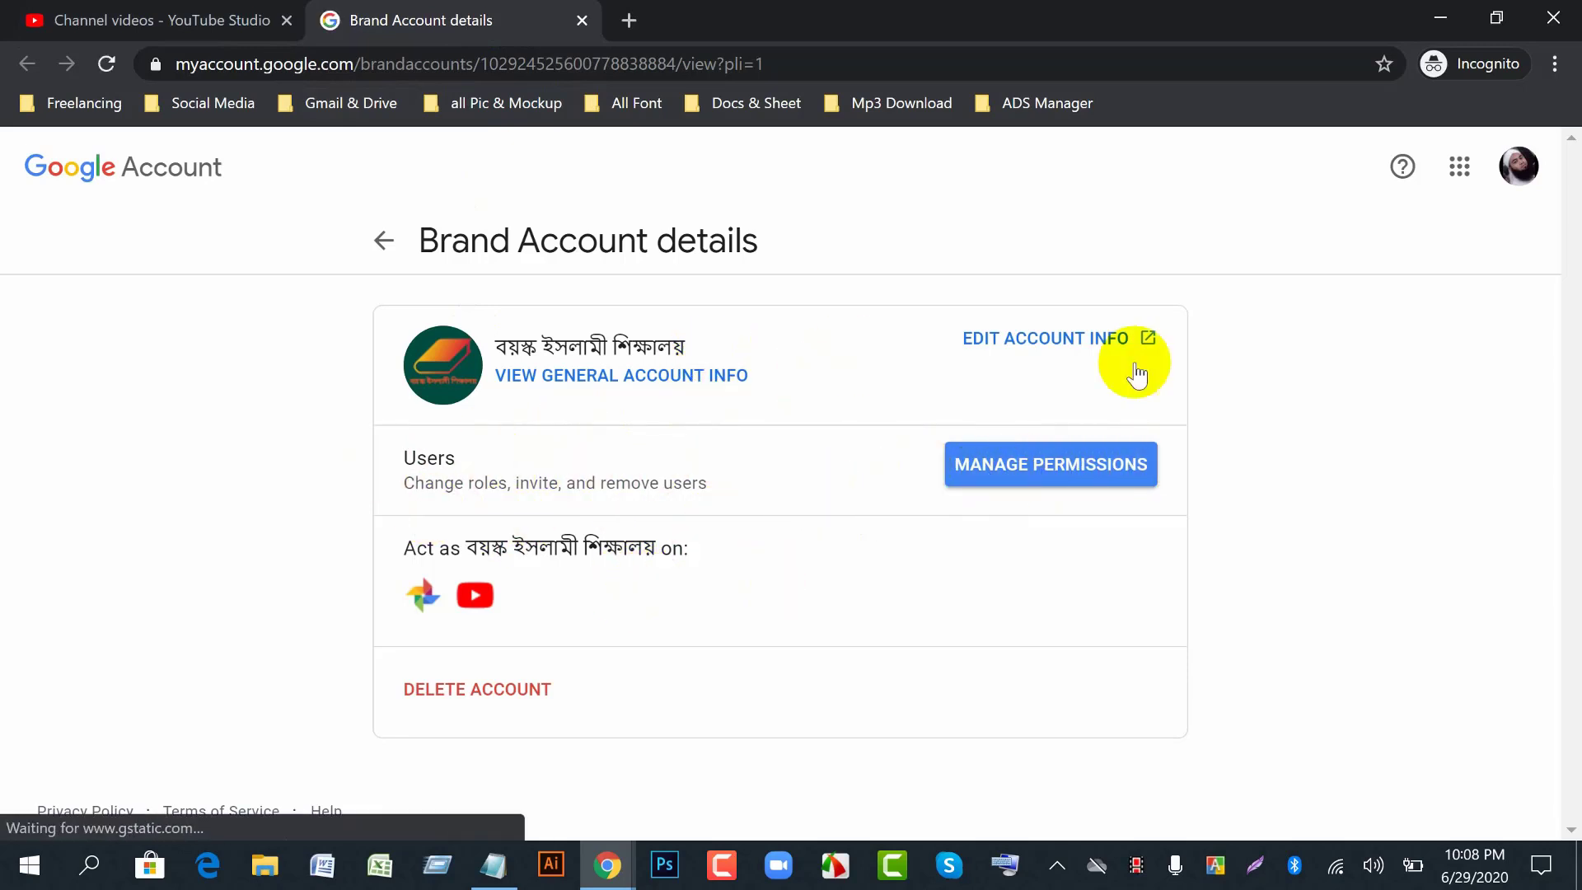
left_click(168, 19)
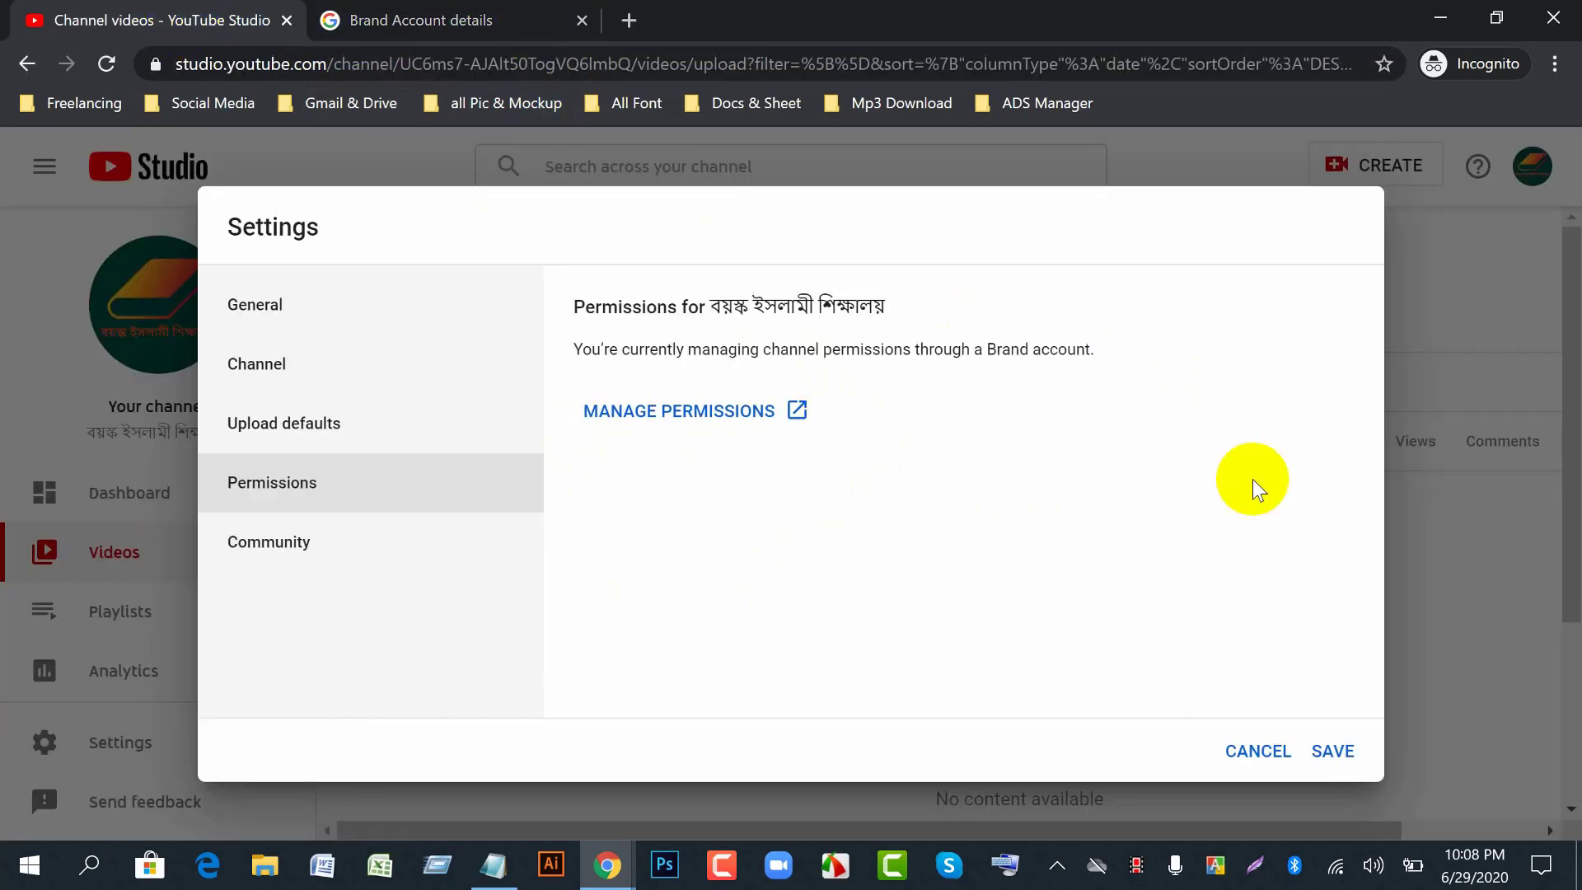
- Examine the community settings, covering the automated filters for moderators, users, blocked words and links, and the comment defaults
left_click(264, 557)
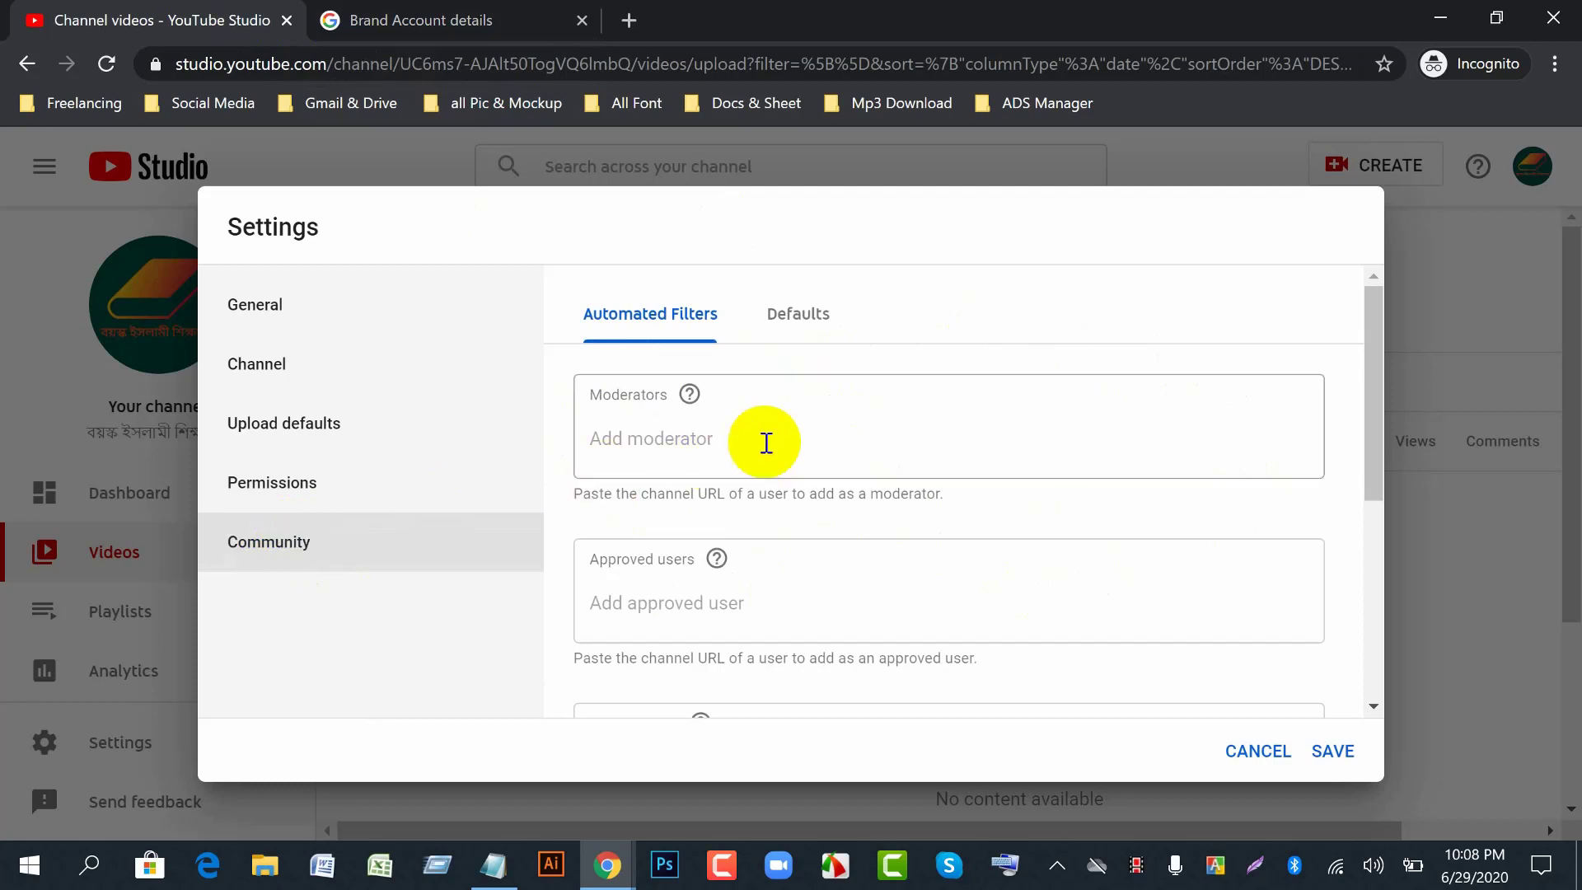
scroll(983, 600, "down", 2)
scroll(954, 601, "up", 2)
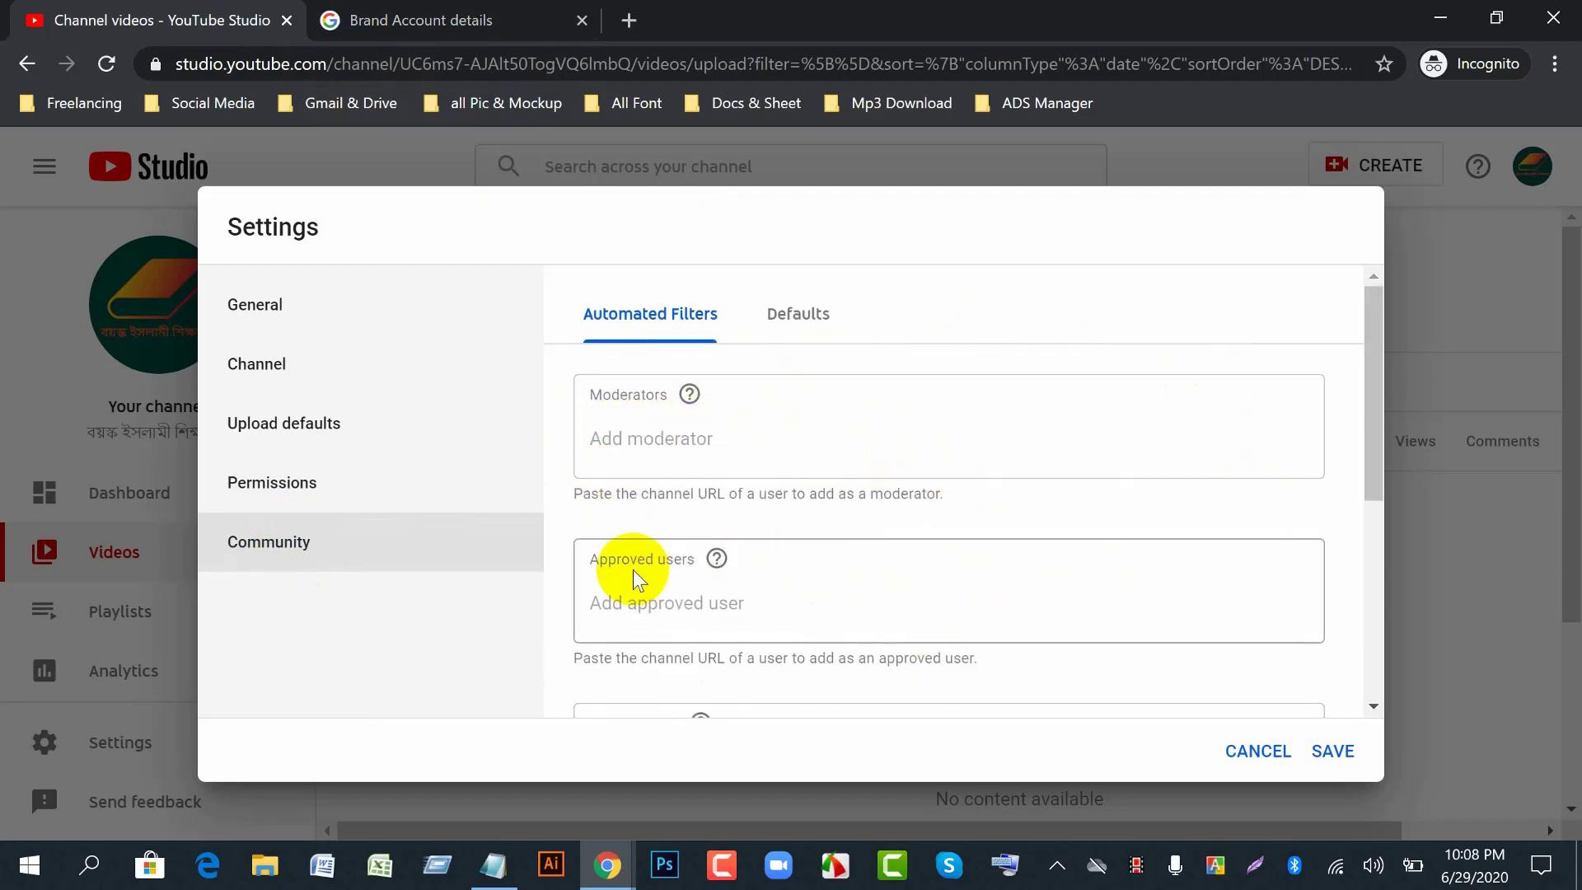
scroll(828, 608, "down", 2)
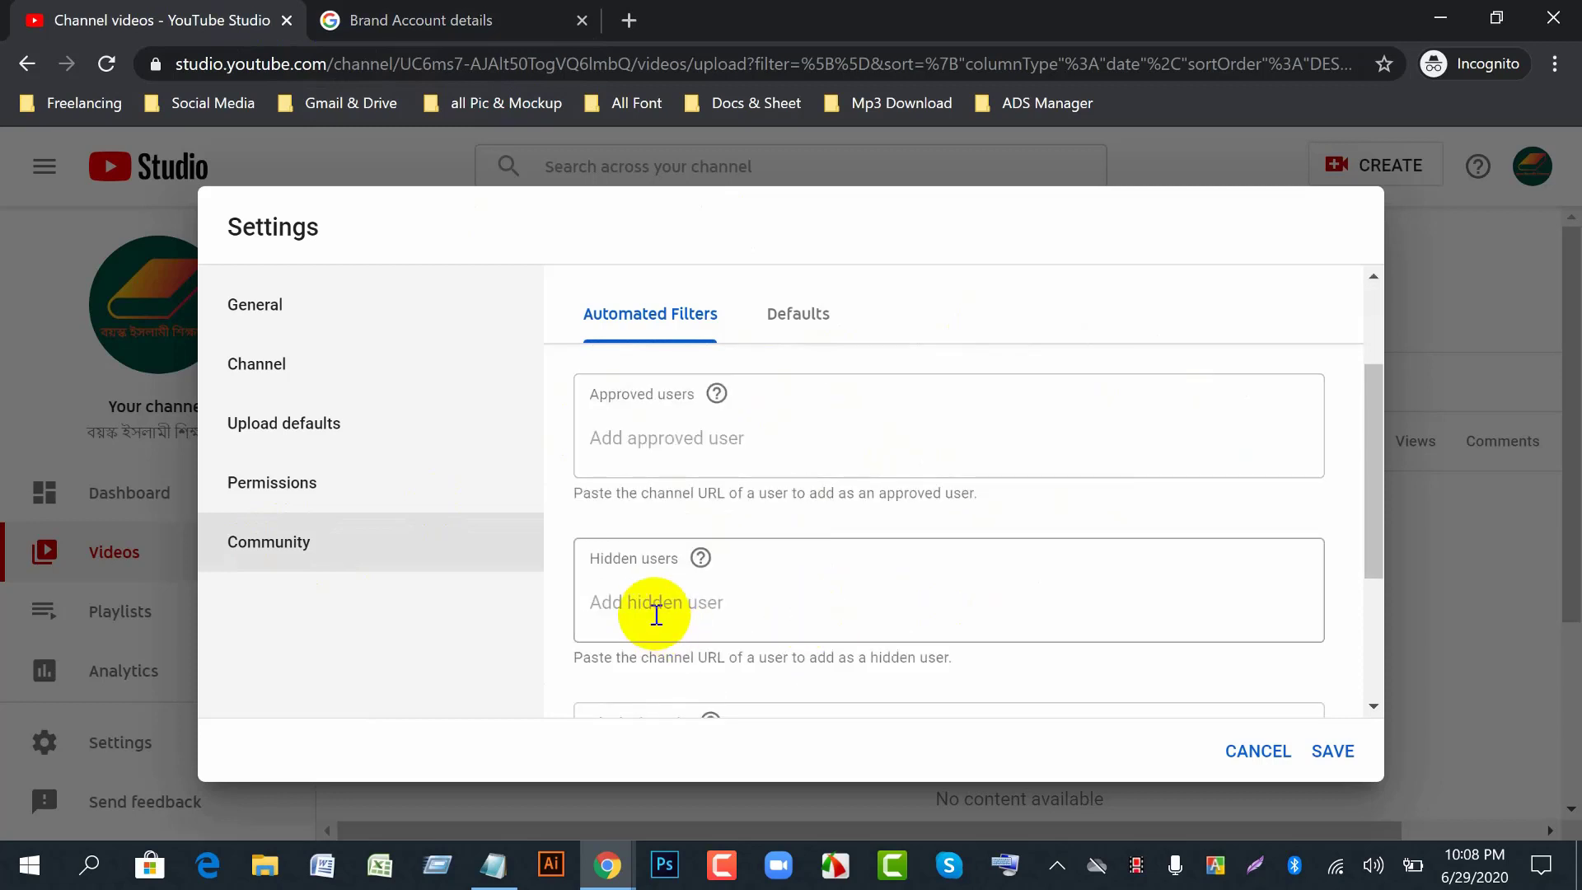
scroll(865, 610, "down", 2)
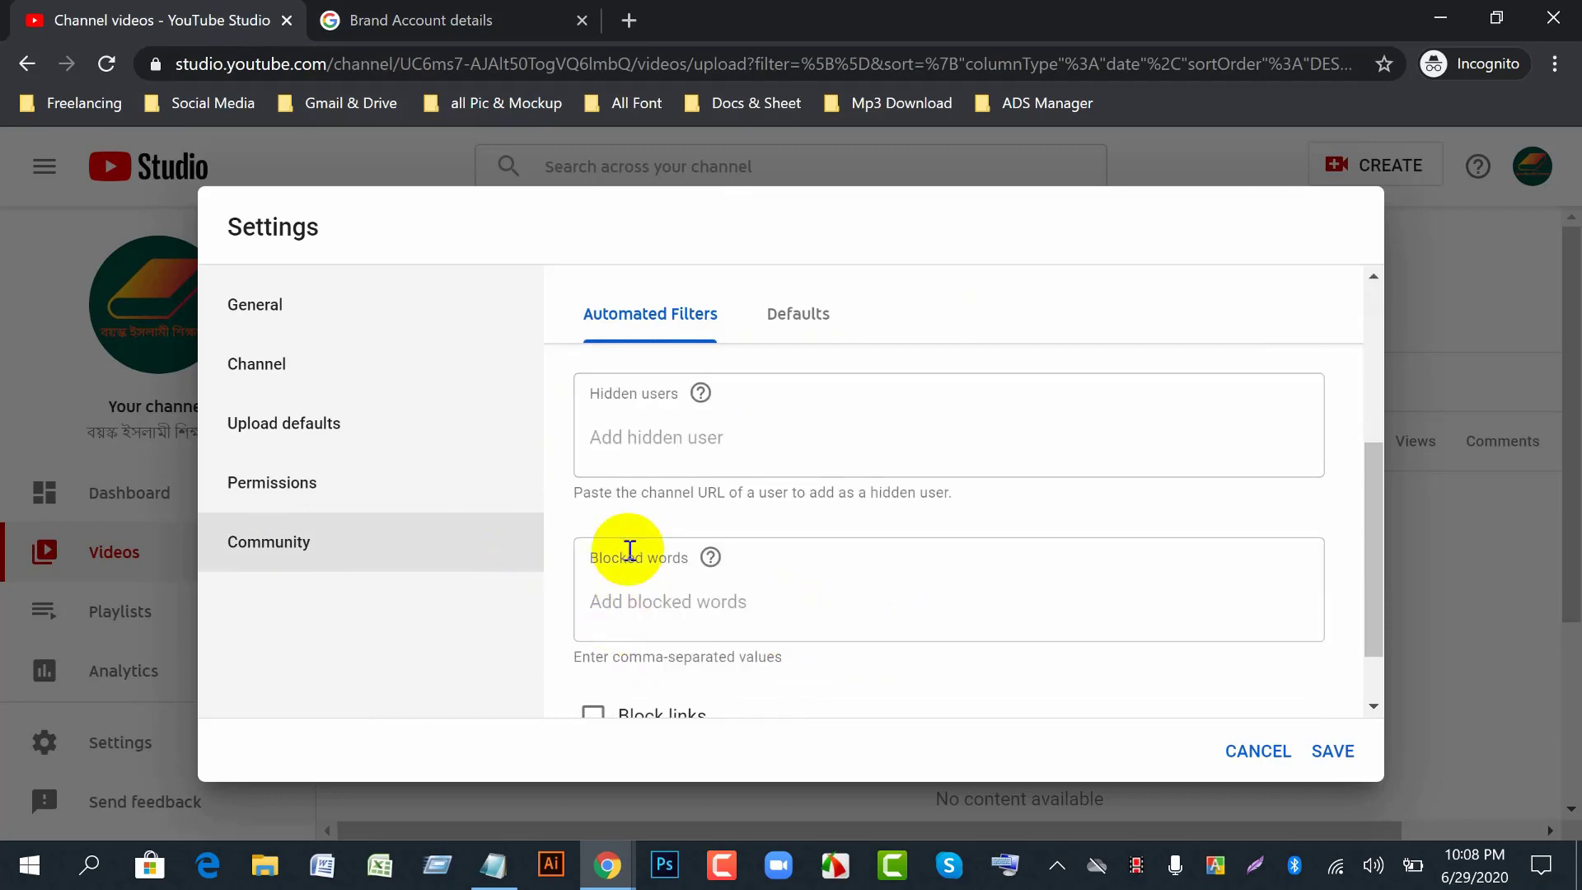
scroll(706, 602, "down", 1)
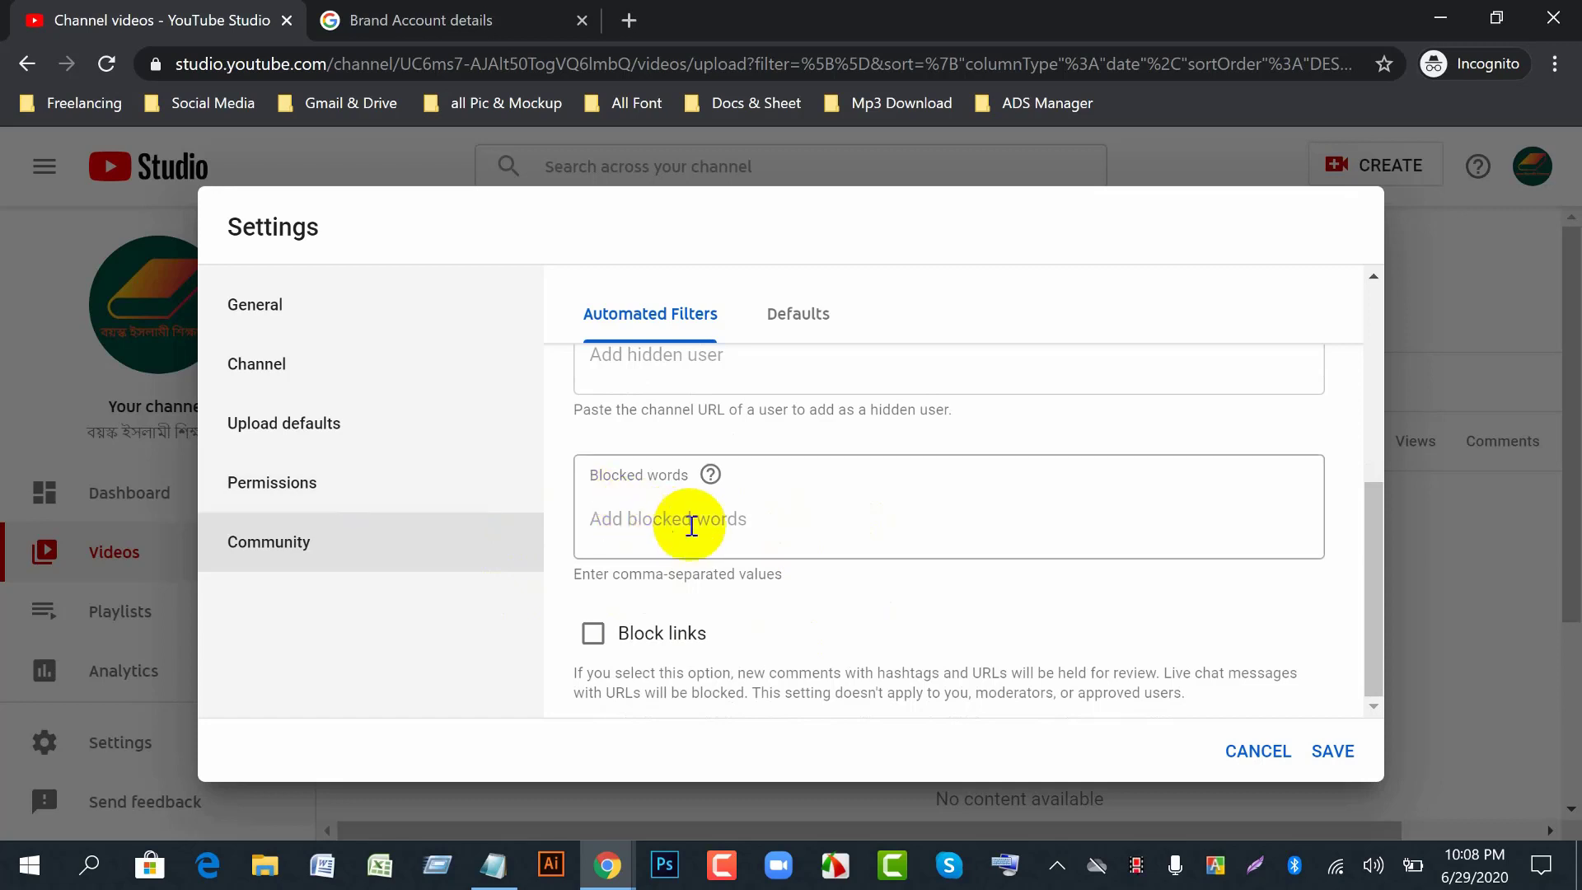
left_click(791, 342)
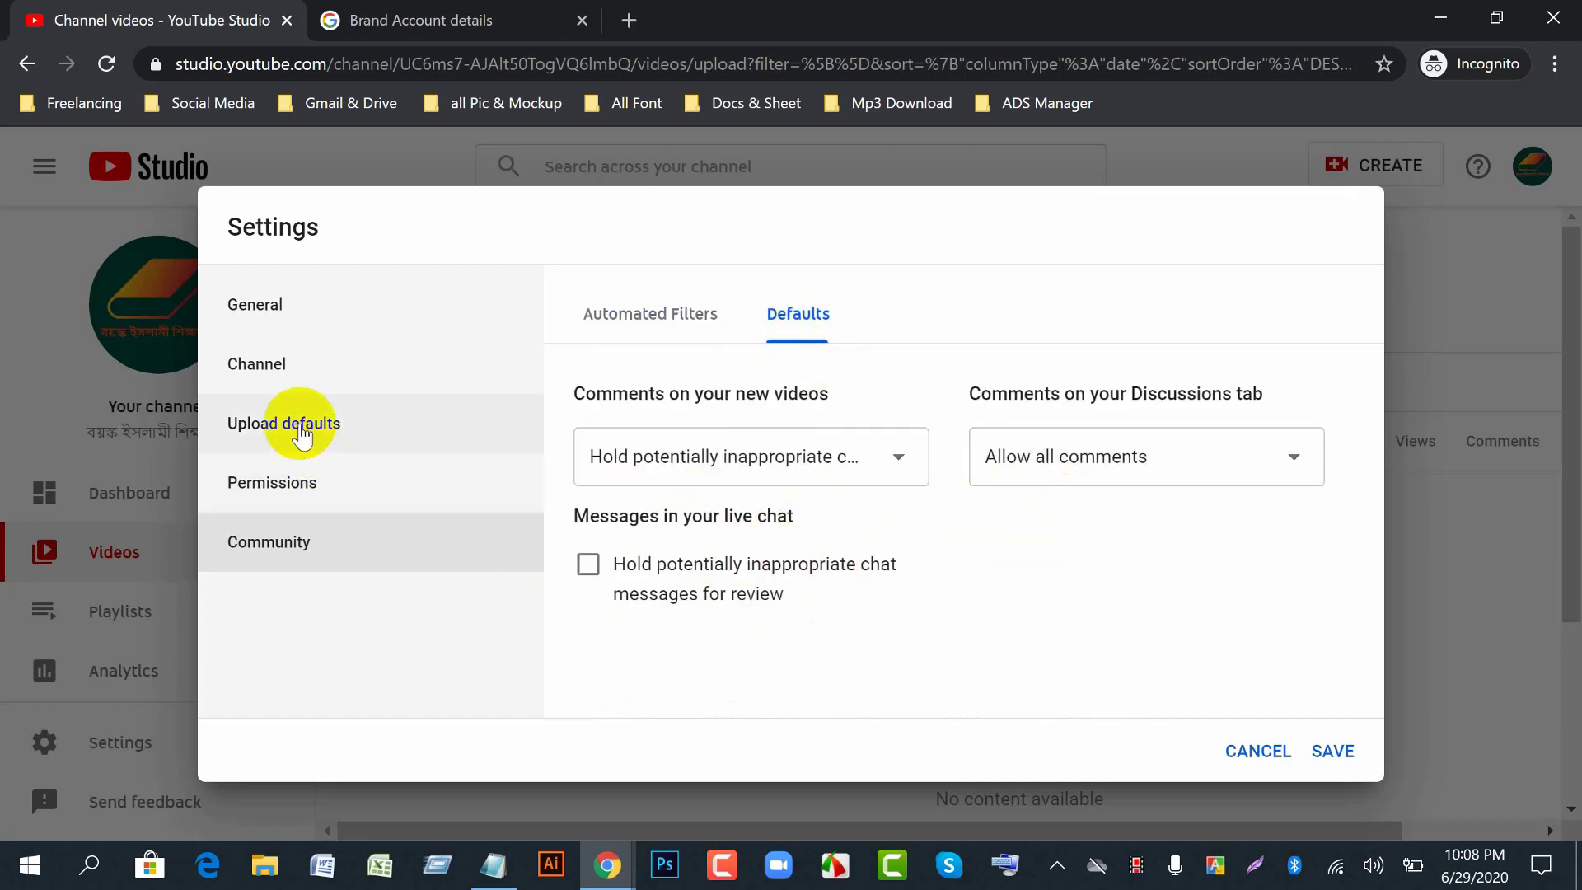
- Review the default description, visibility and tags in the basic info of the upload defaults
left_click(338, 429)
scroll(1009, 602, "down", 5)
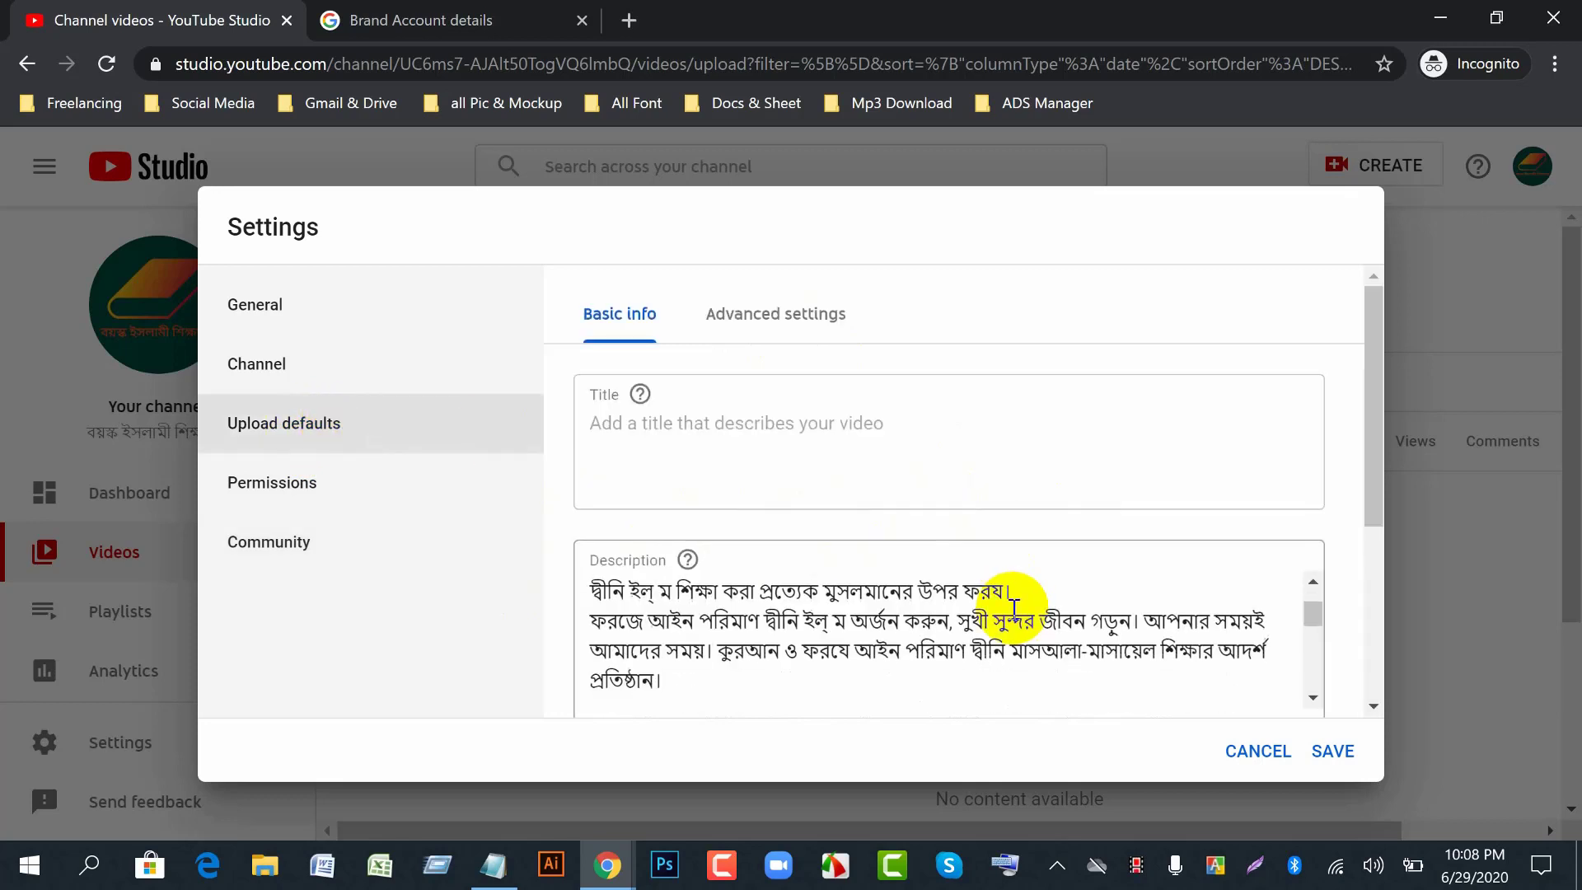
scroll(1015, 610, "down", 4)
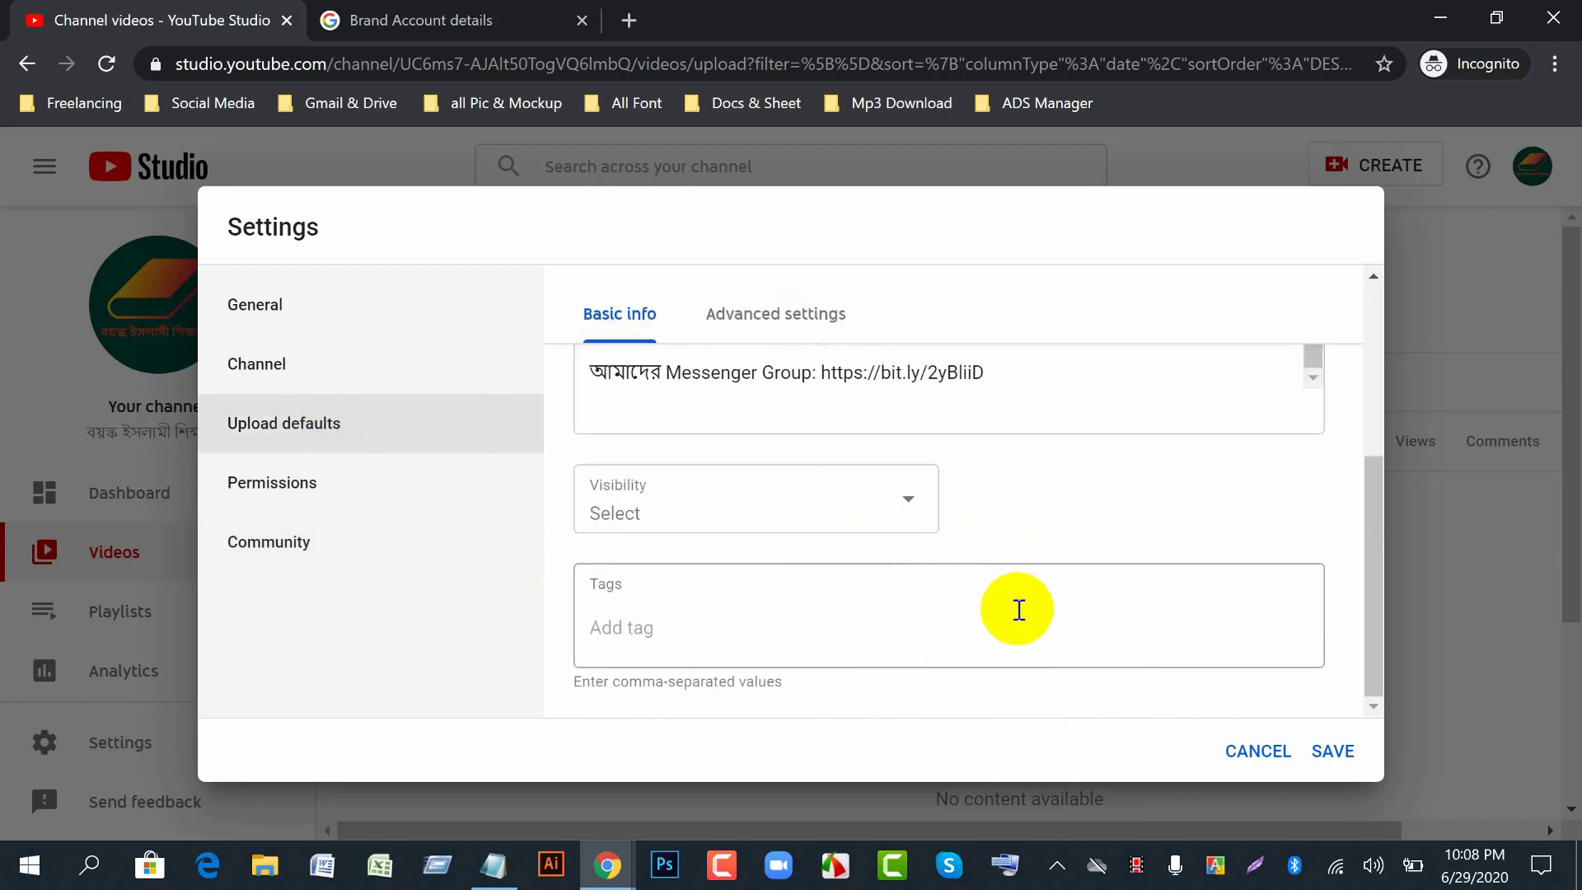
- Review the channel's basic info and advanced settings, and save all the channel settings
left_click(278, 384)
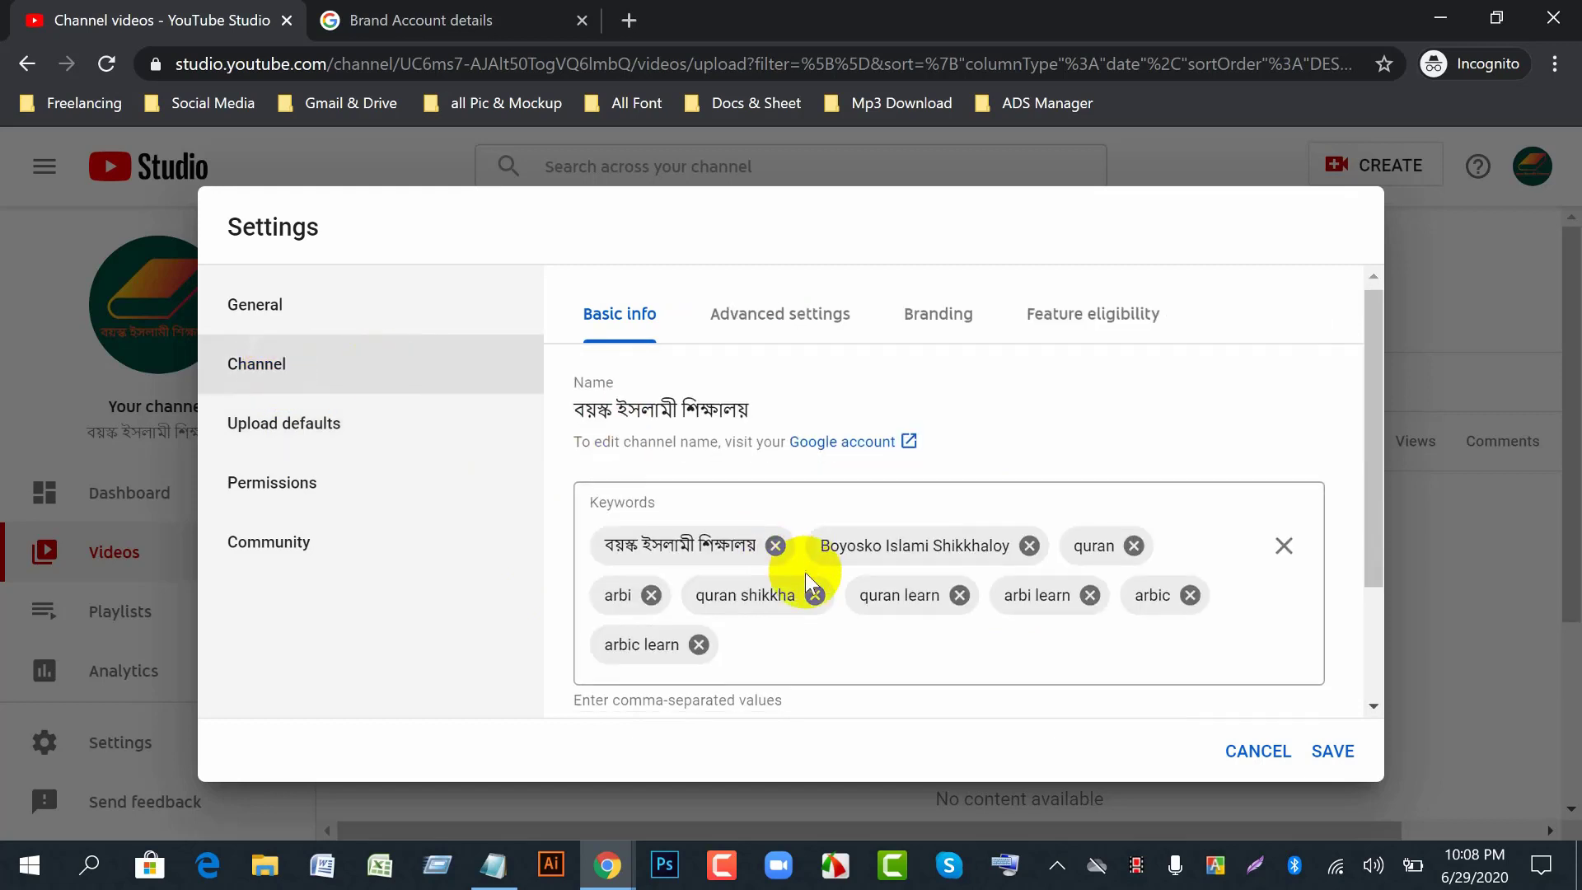
scroll(812, 565, "down", 2)
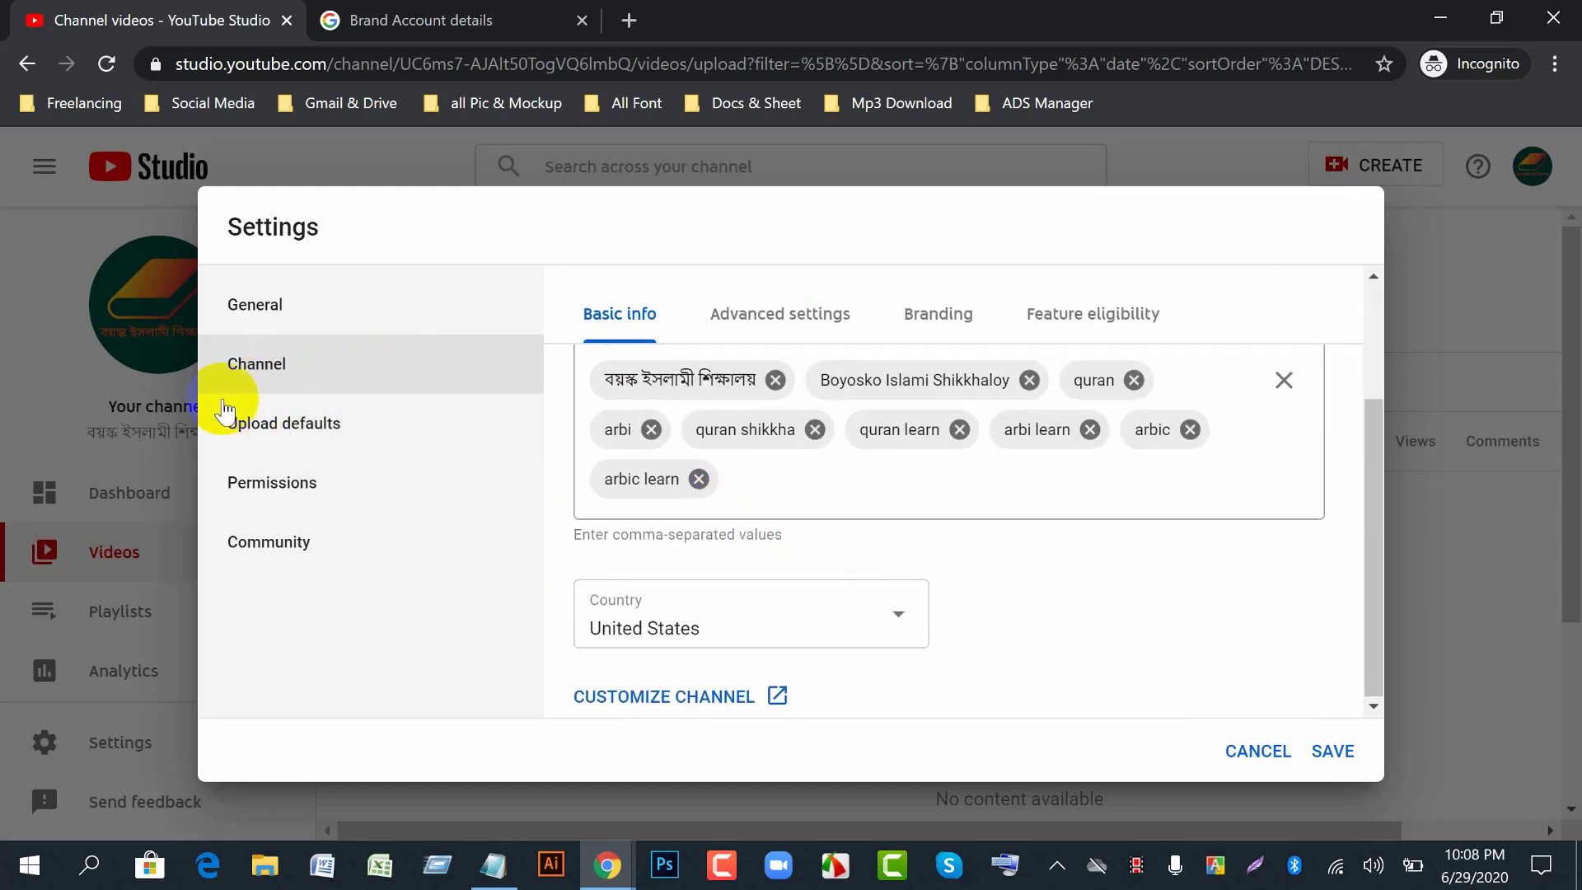
left_click(793, 328)
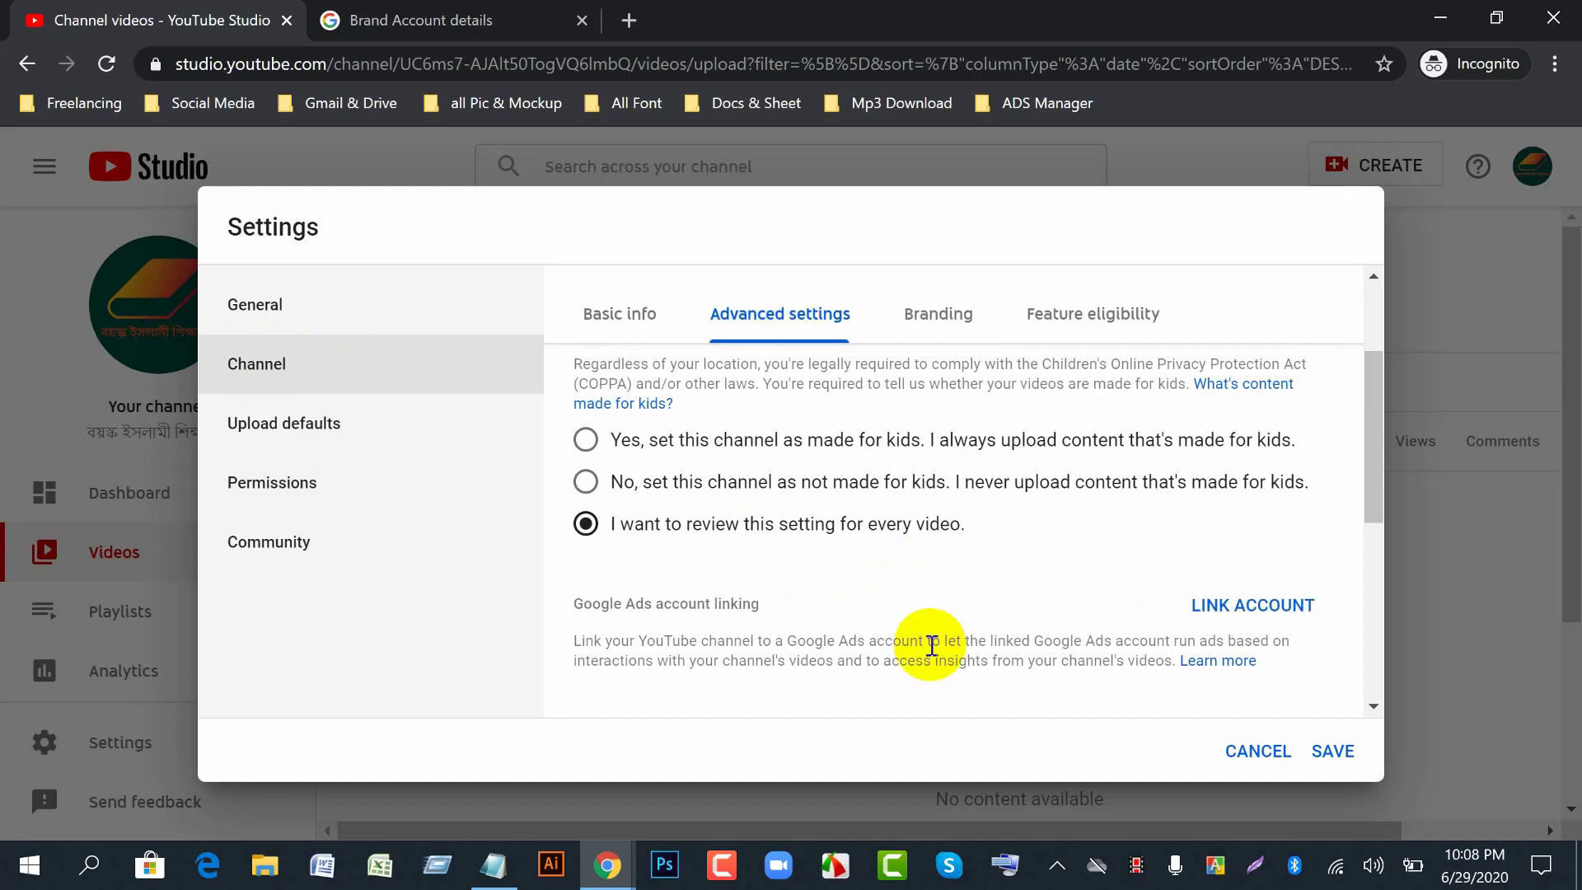
scroll(931, 651, "down", 4)
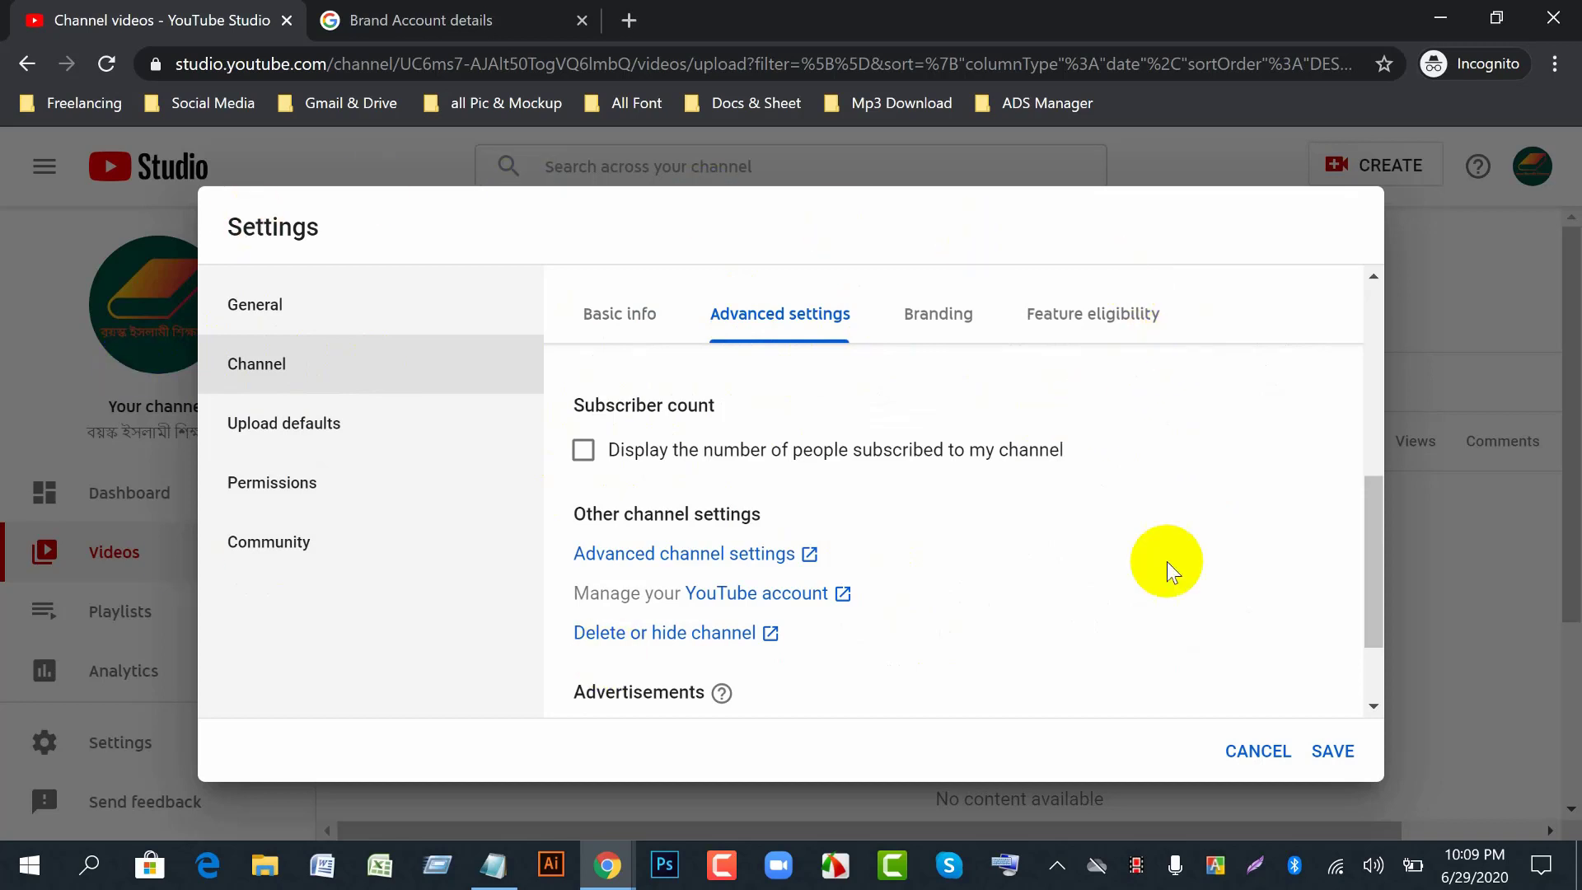
left_click(1328, 756)
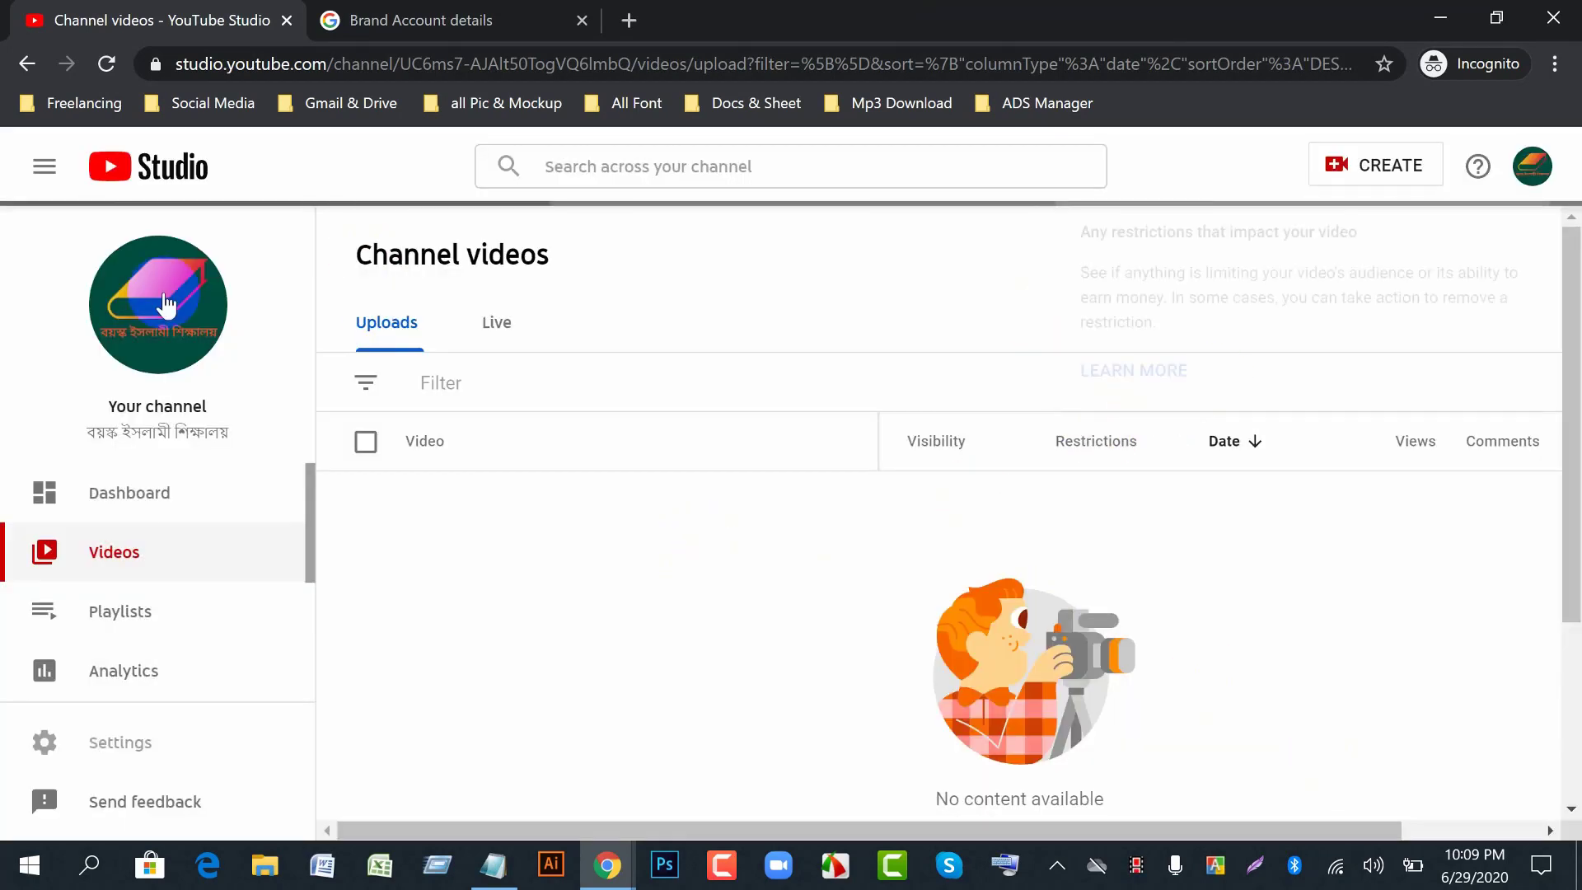
- Check the Google Meet call's participants again and go back to the channel videos page in YouTube Studio
left_click(590, 877)
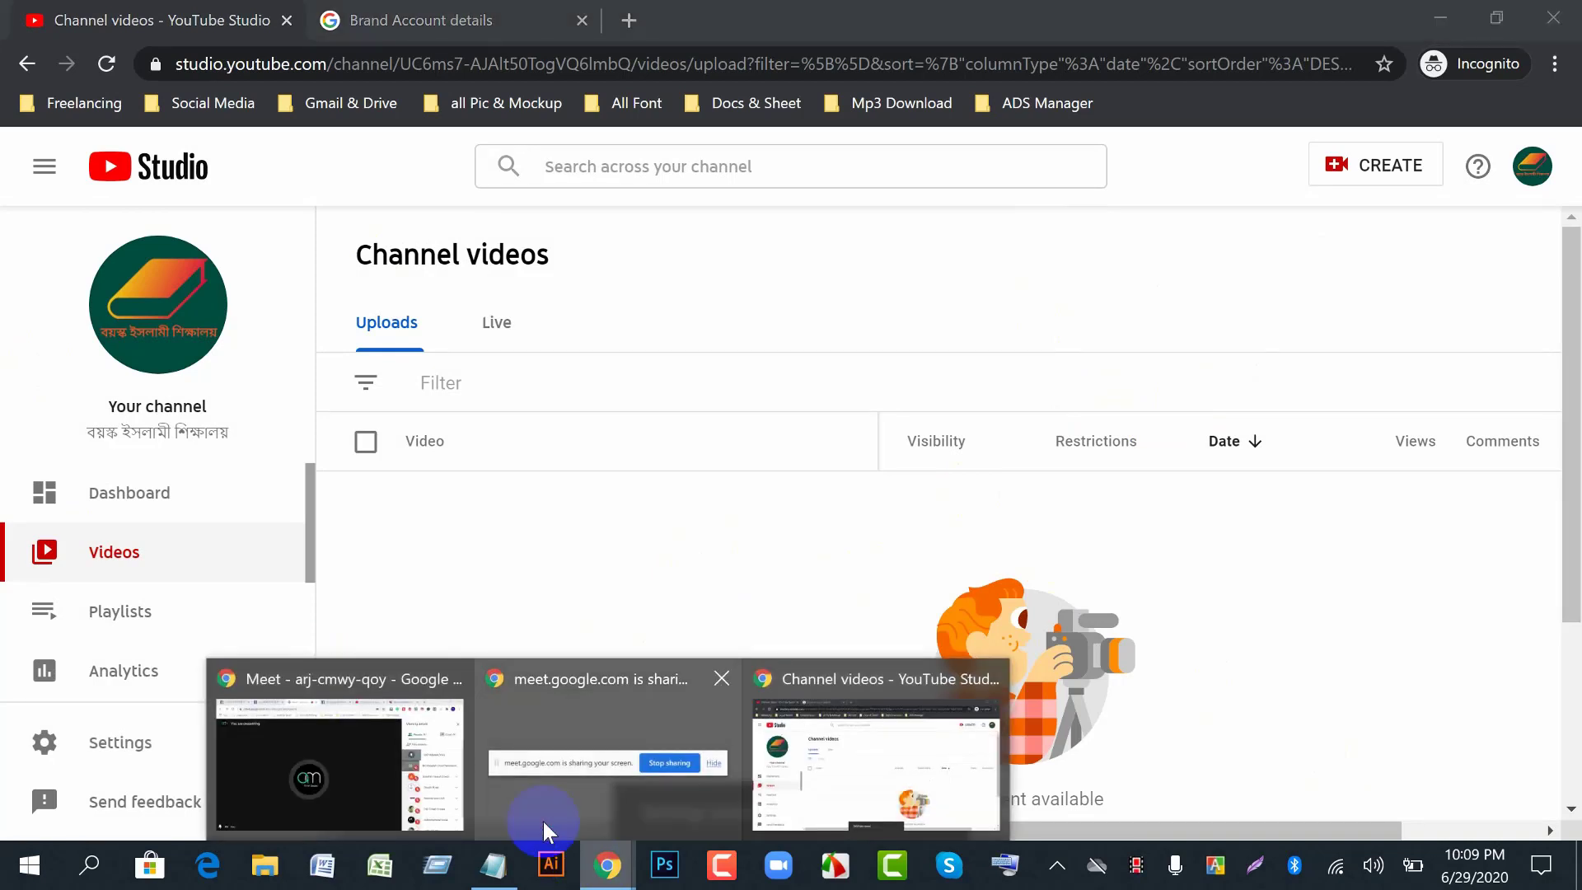
left_click(350, 775)
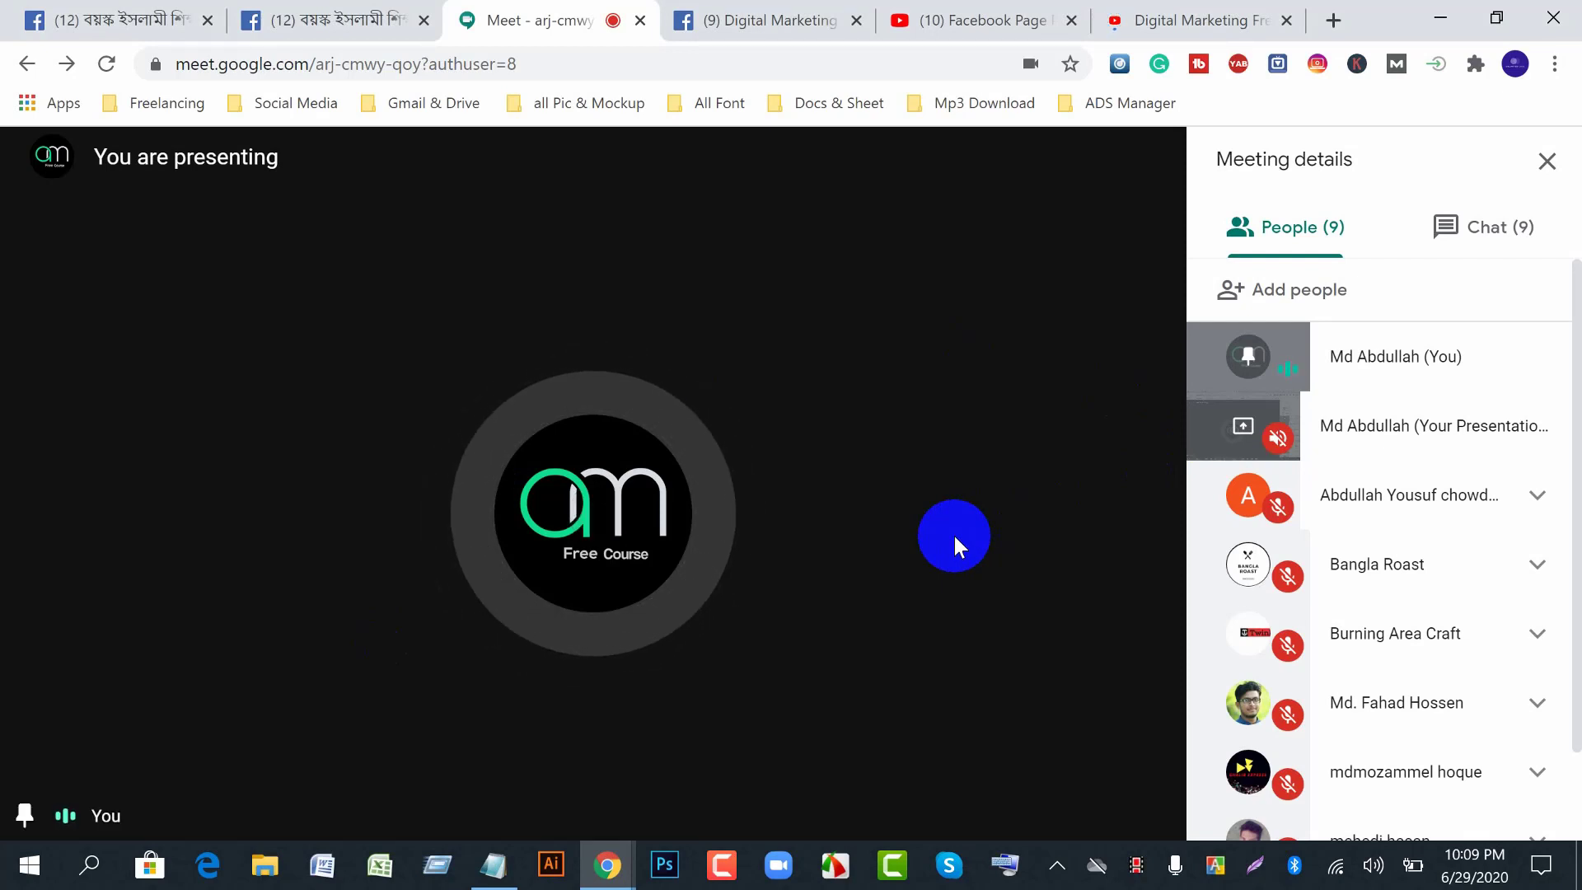
mouse_move(622, 703)
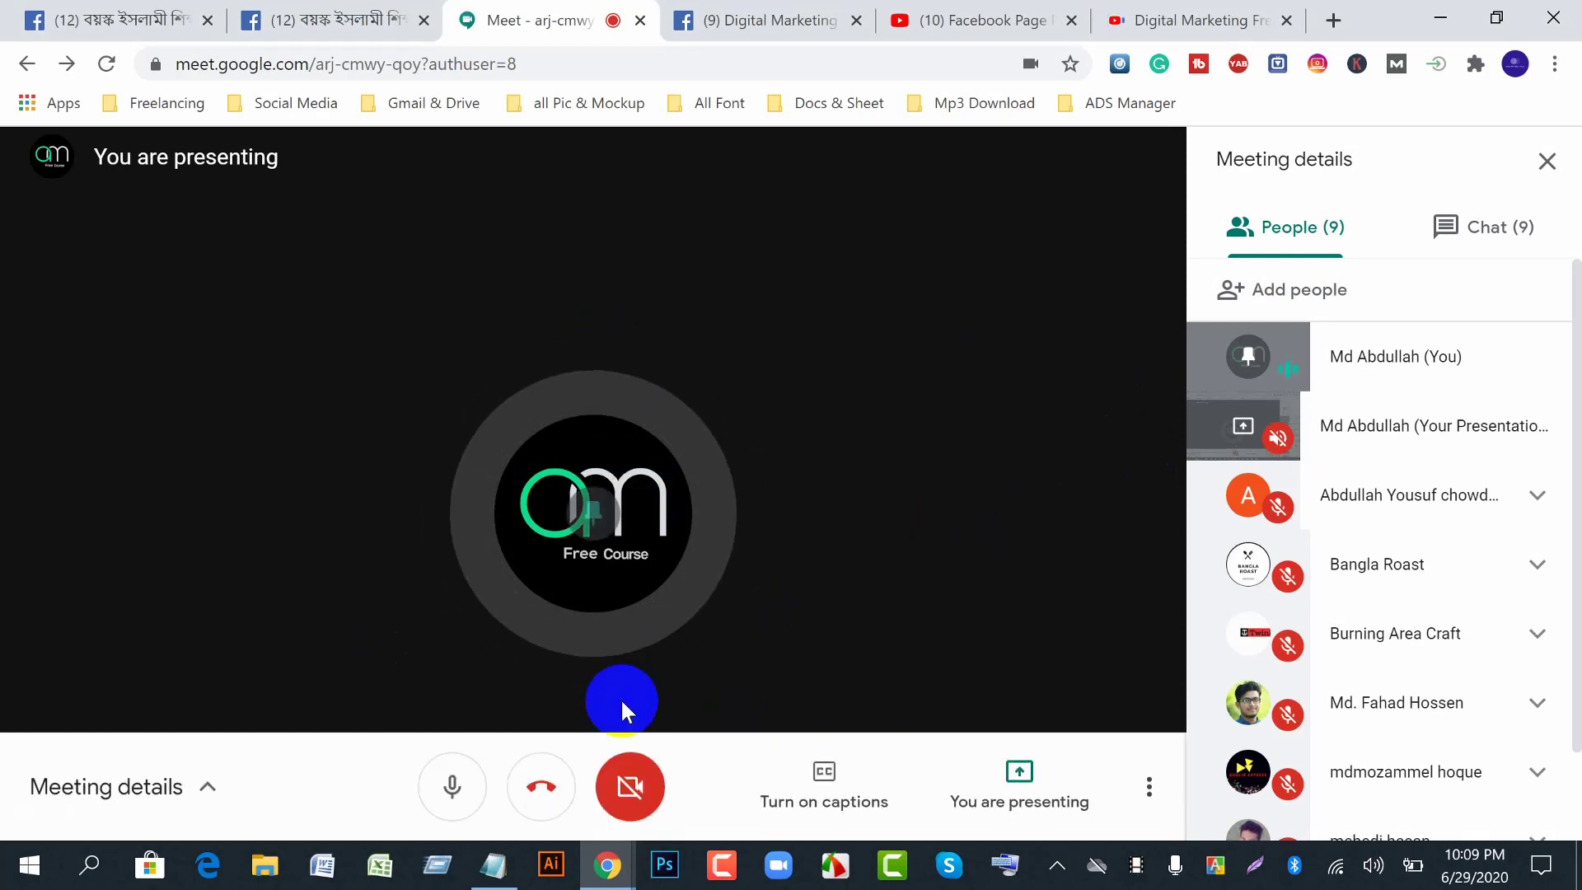
left_click(608, 863)
left_click(828, 786)
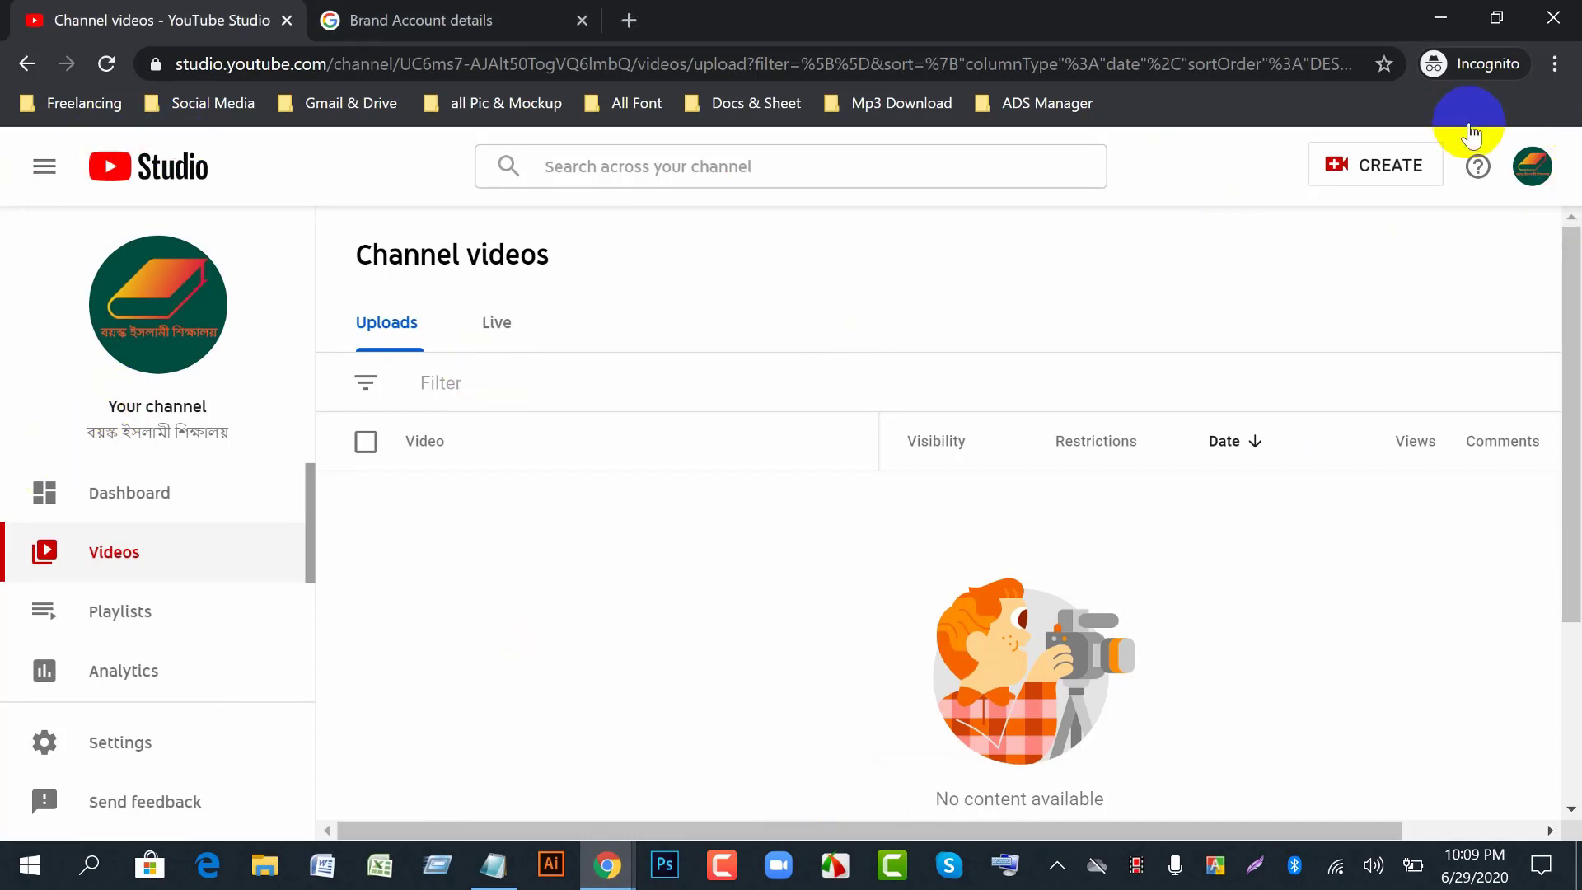
- Open the public page of the বয়স্ক ইসলামী শিক্ষালয় channel and inspect its banner links and home section
left_click(1535, 169)
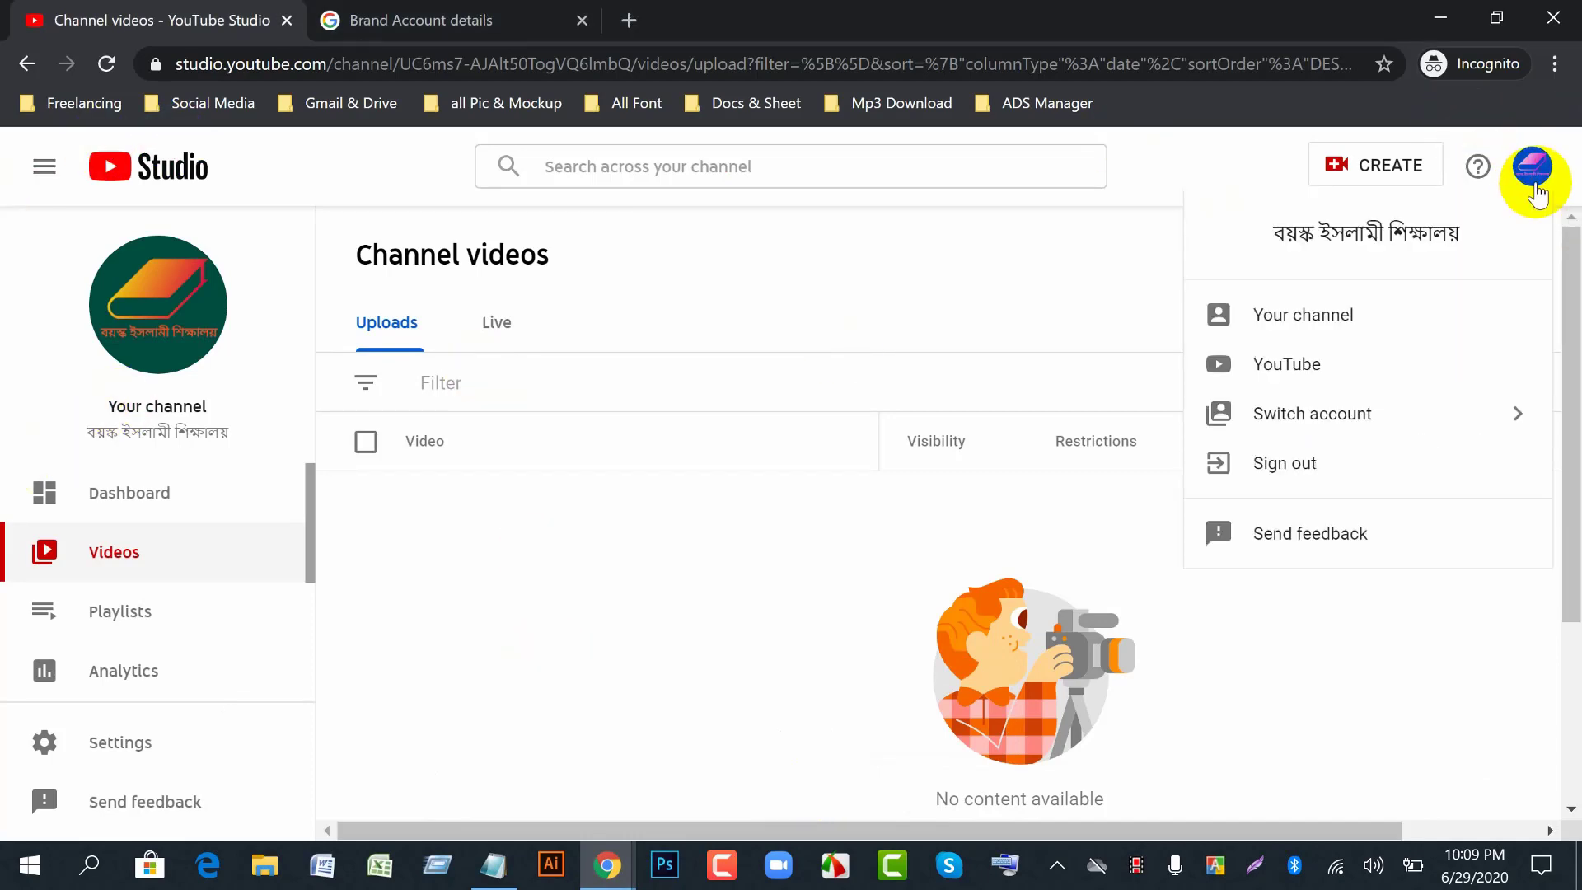
left_click(1322, 323)
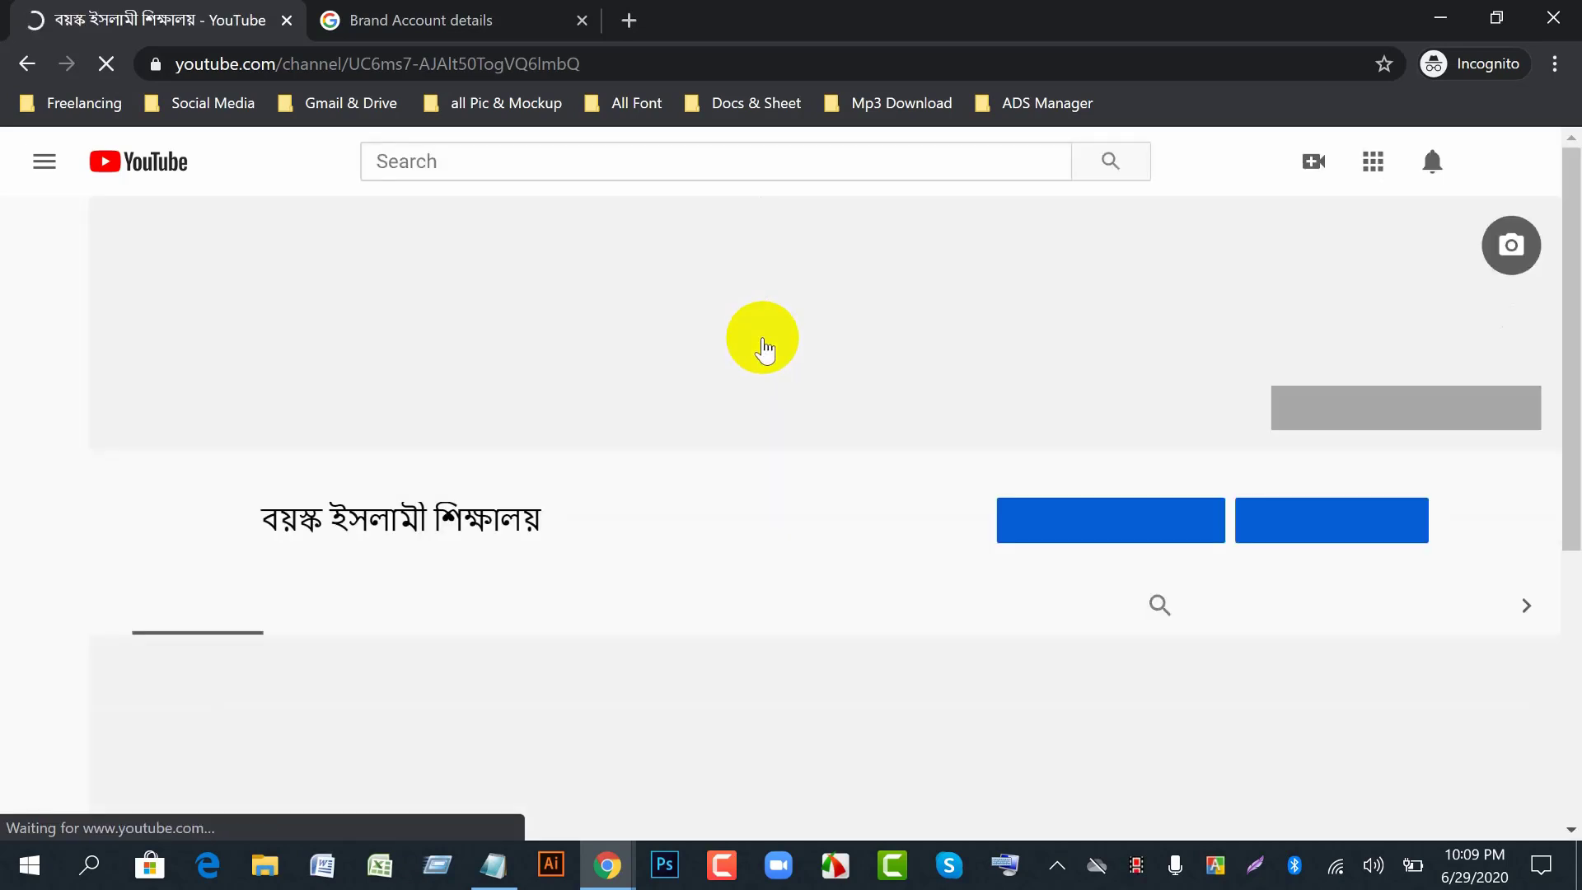
left_click(1371, 408)
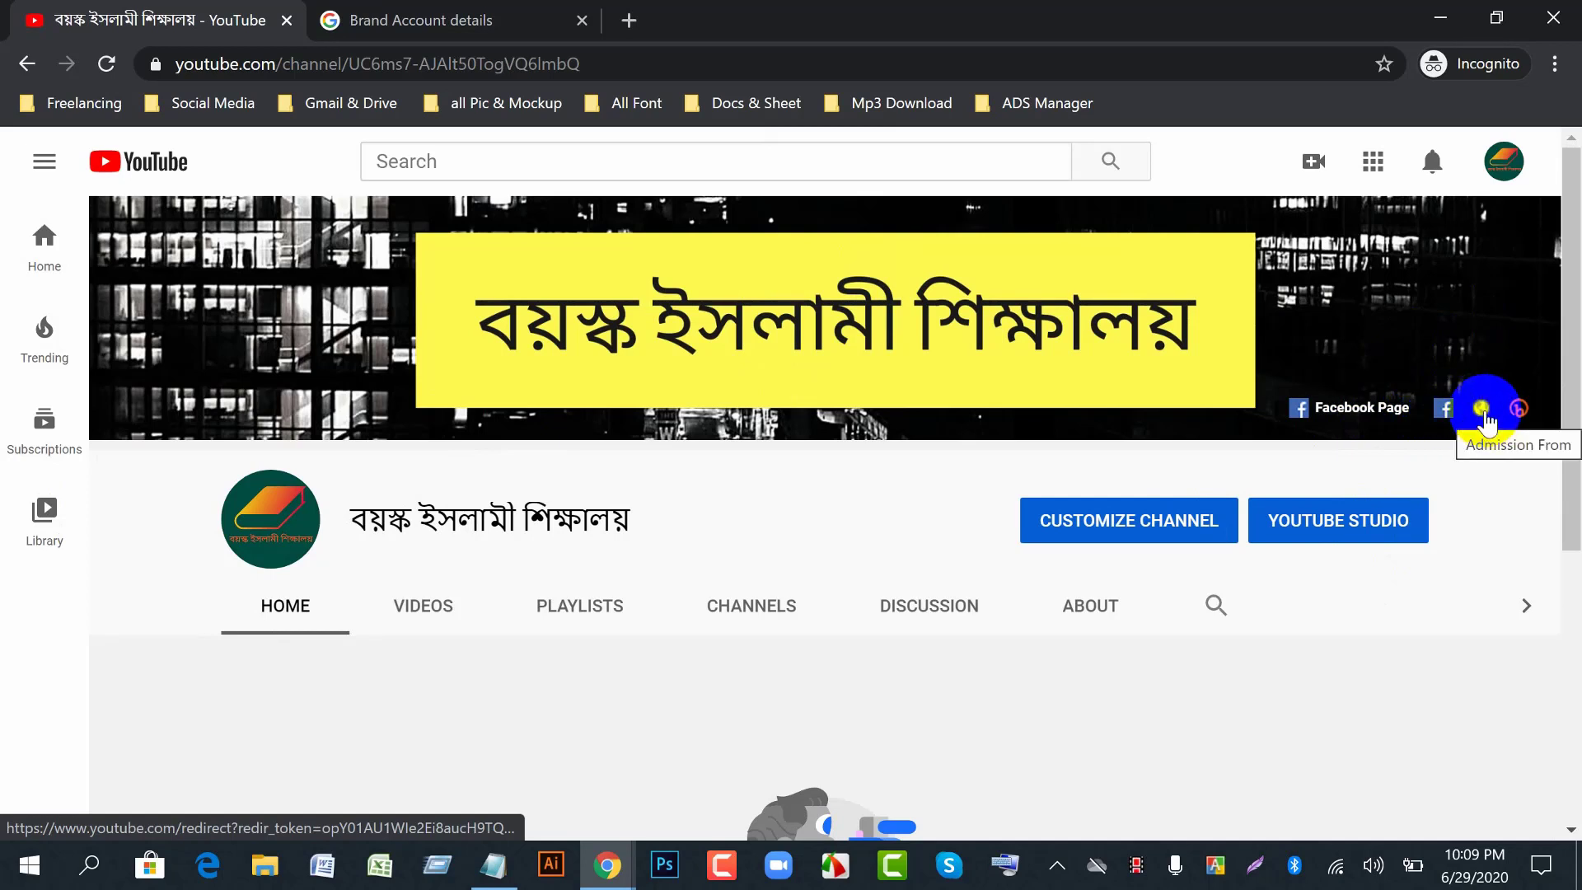
scroll(1086, 639, "down", 5)
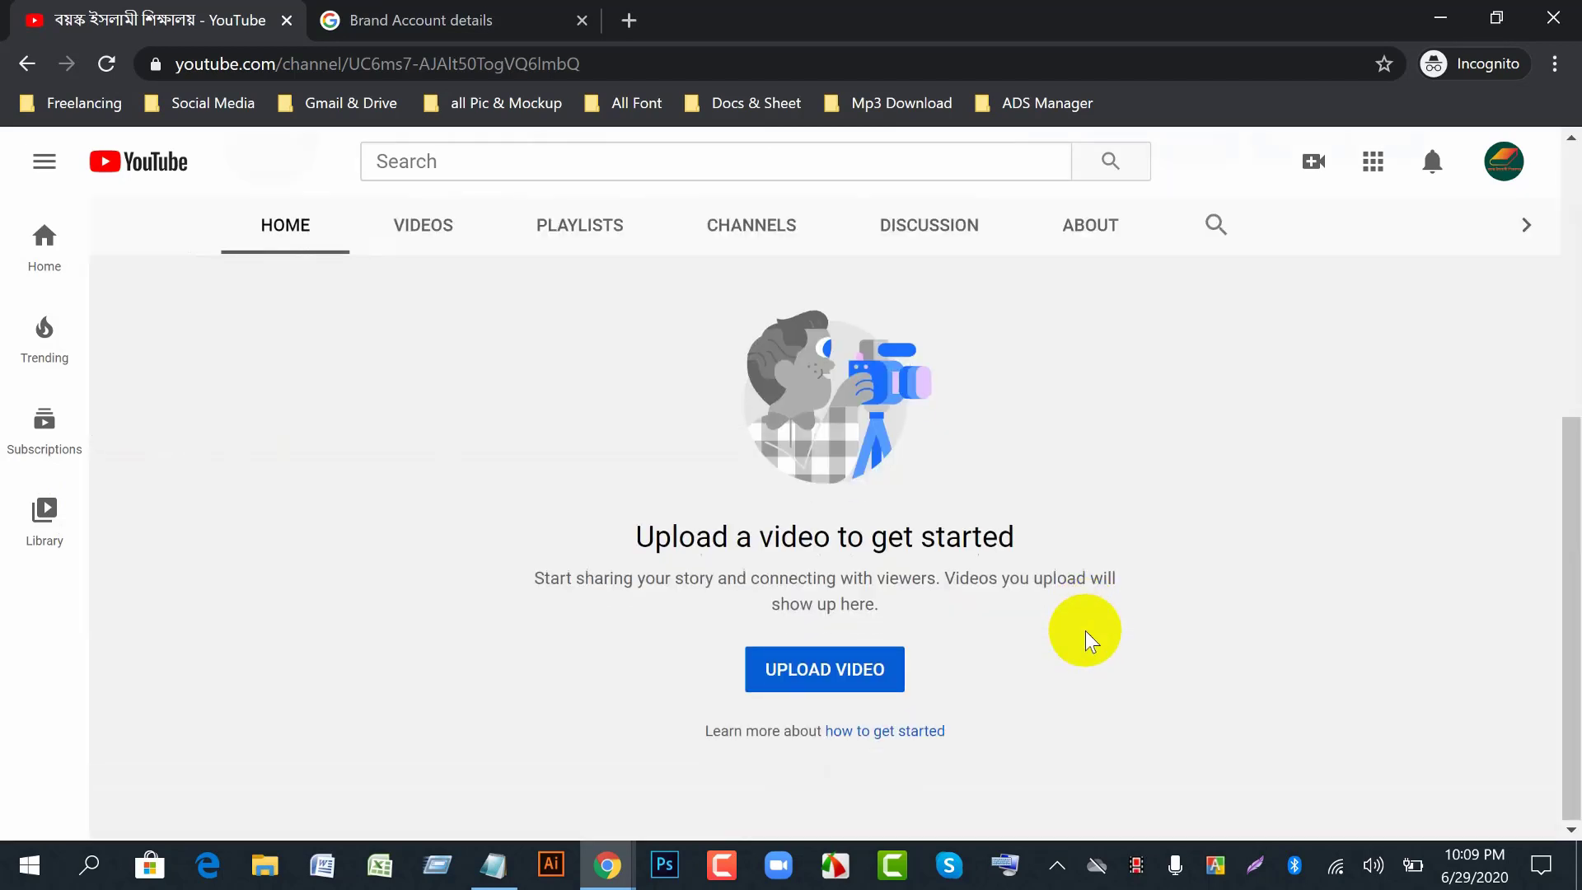
- Copy the web address of the বয়স্ক ইসলামী শিক্ষালয় channel's public page
scroll(811, 635, "up", 4)
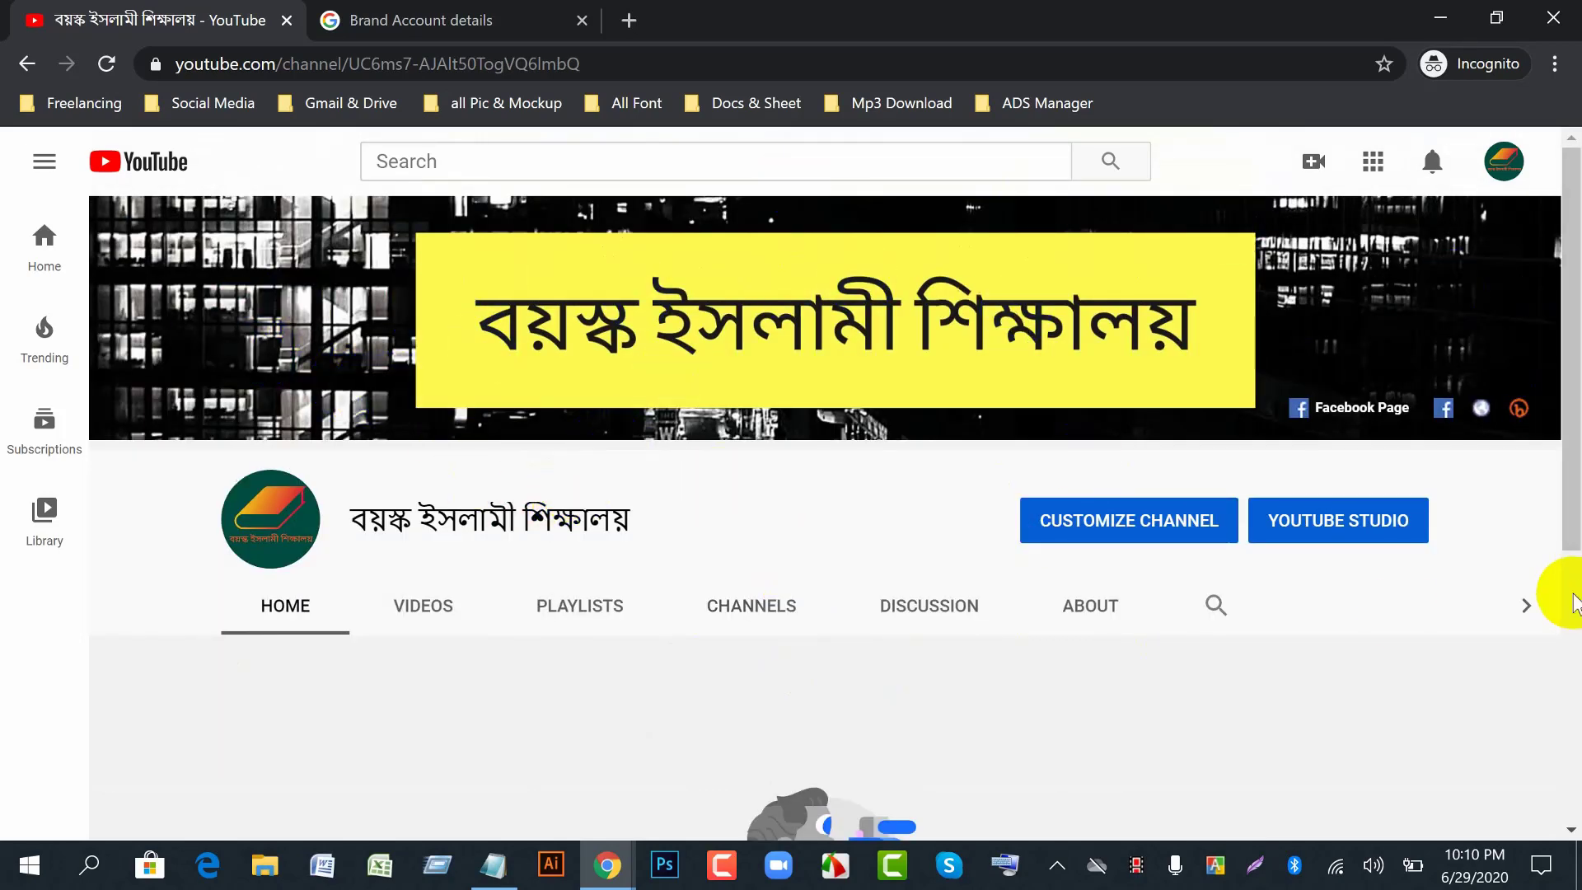
left_click(601, 63)
right_click(599, 64)
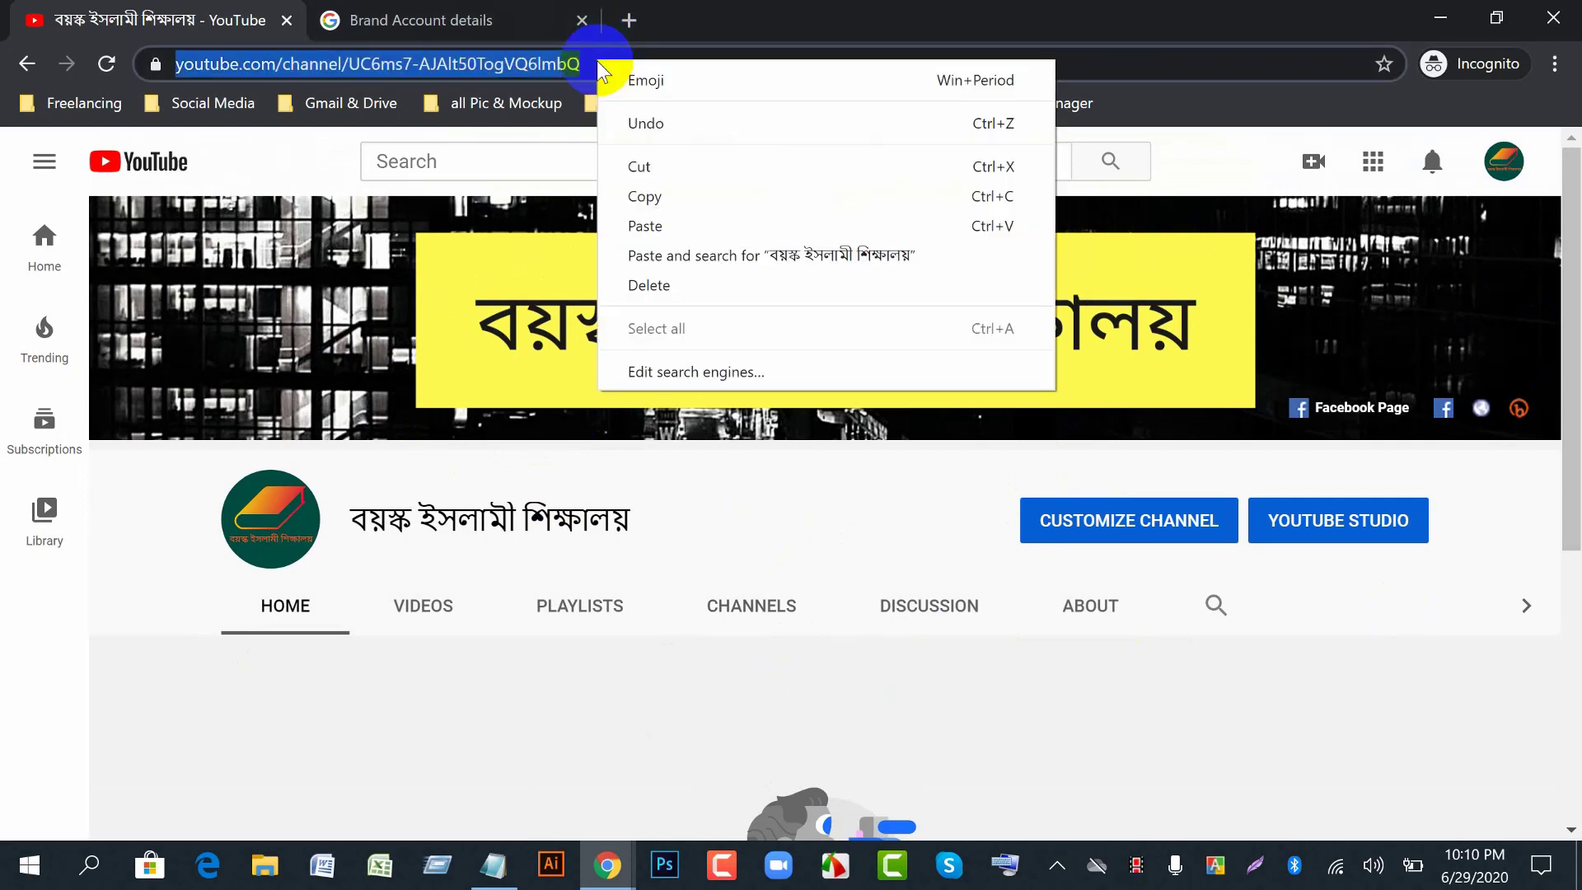
left_click(635, 196)
left_click(773, 491)
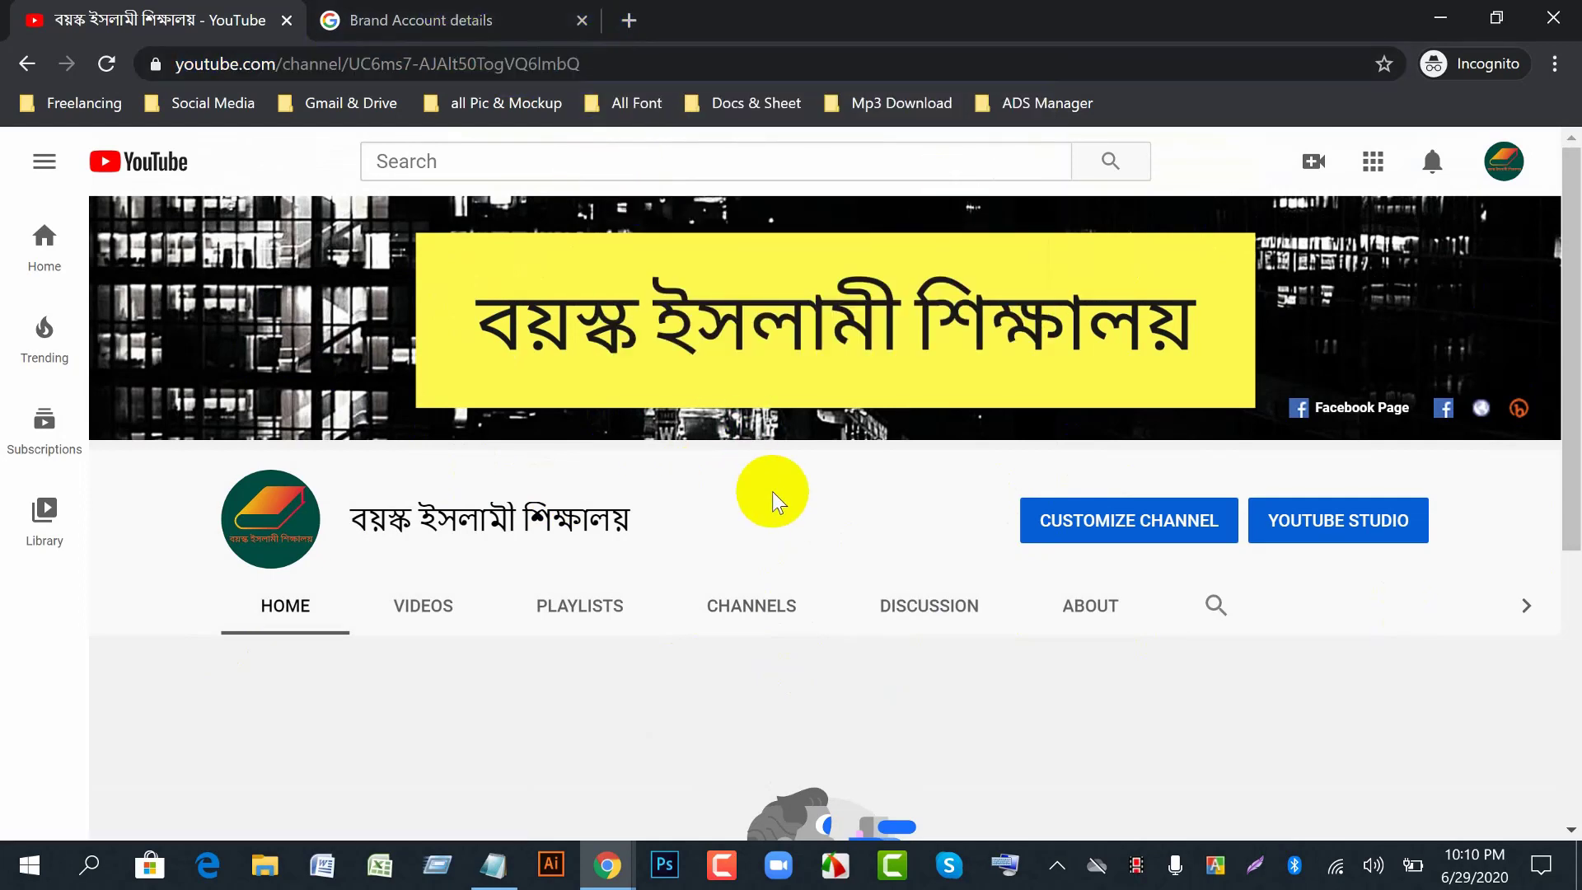
- Switch to the browser window with the Google Meet call and bring up the posts page of the BoyoskoIslamiShikkhaloy Facebook page
mouse_move(608, 861)
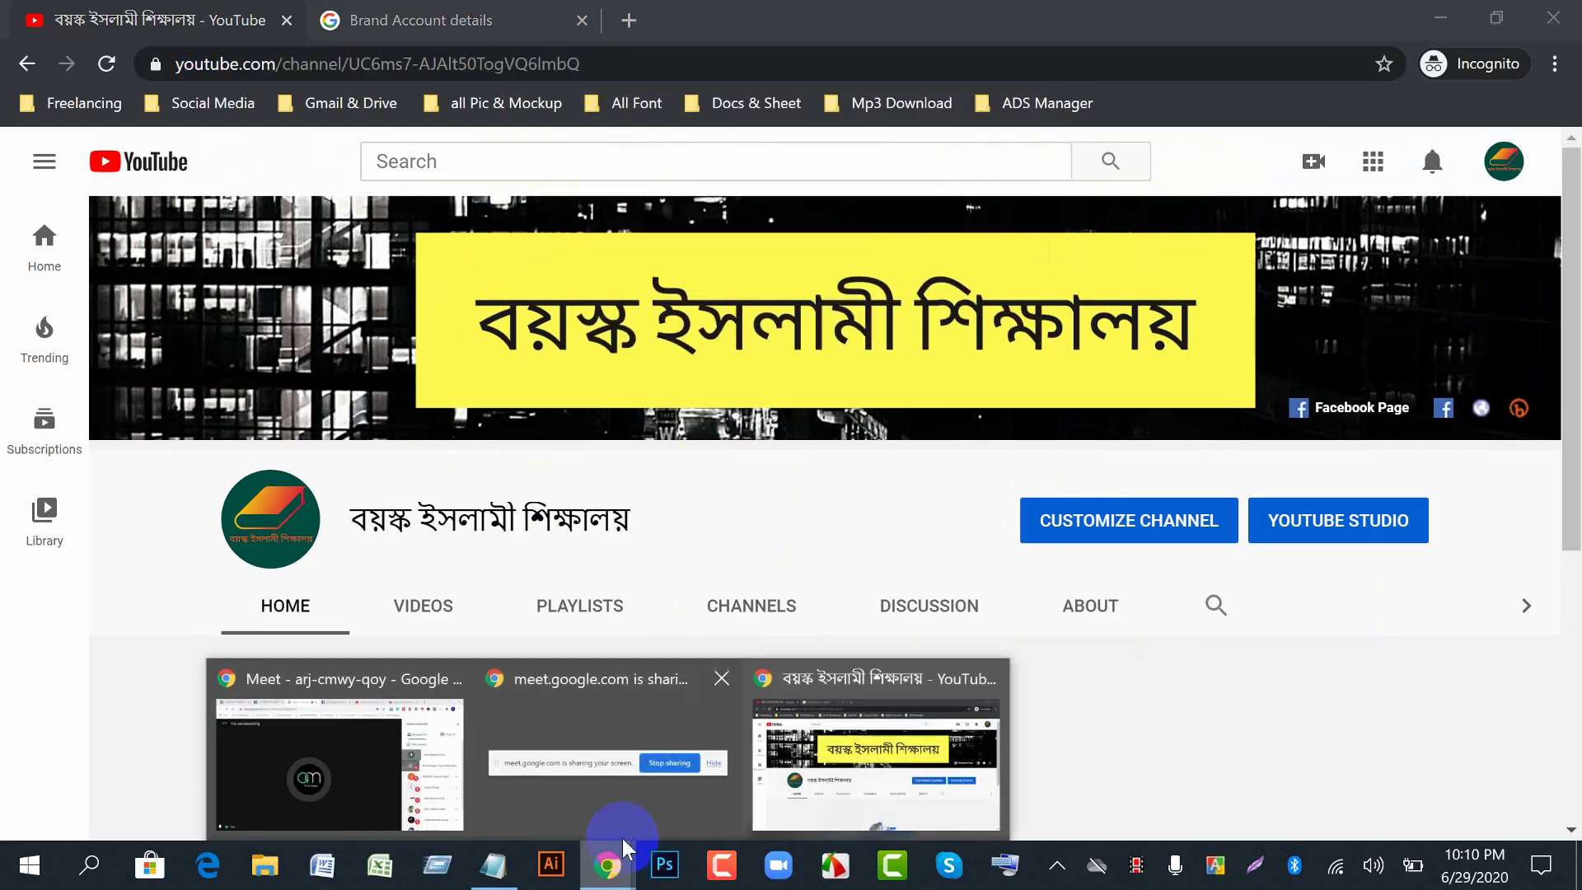
left_click(413, 752)
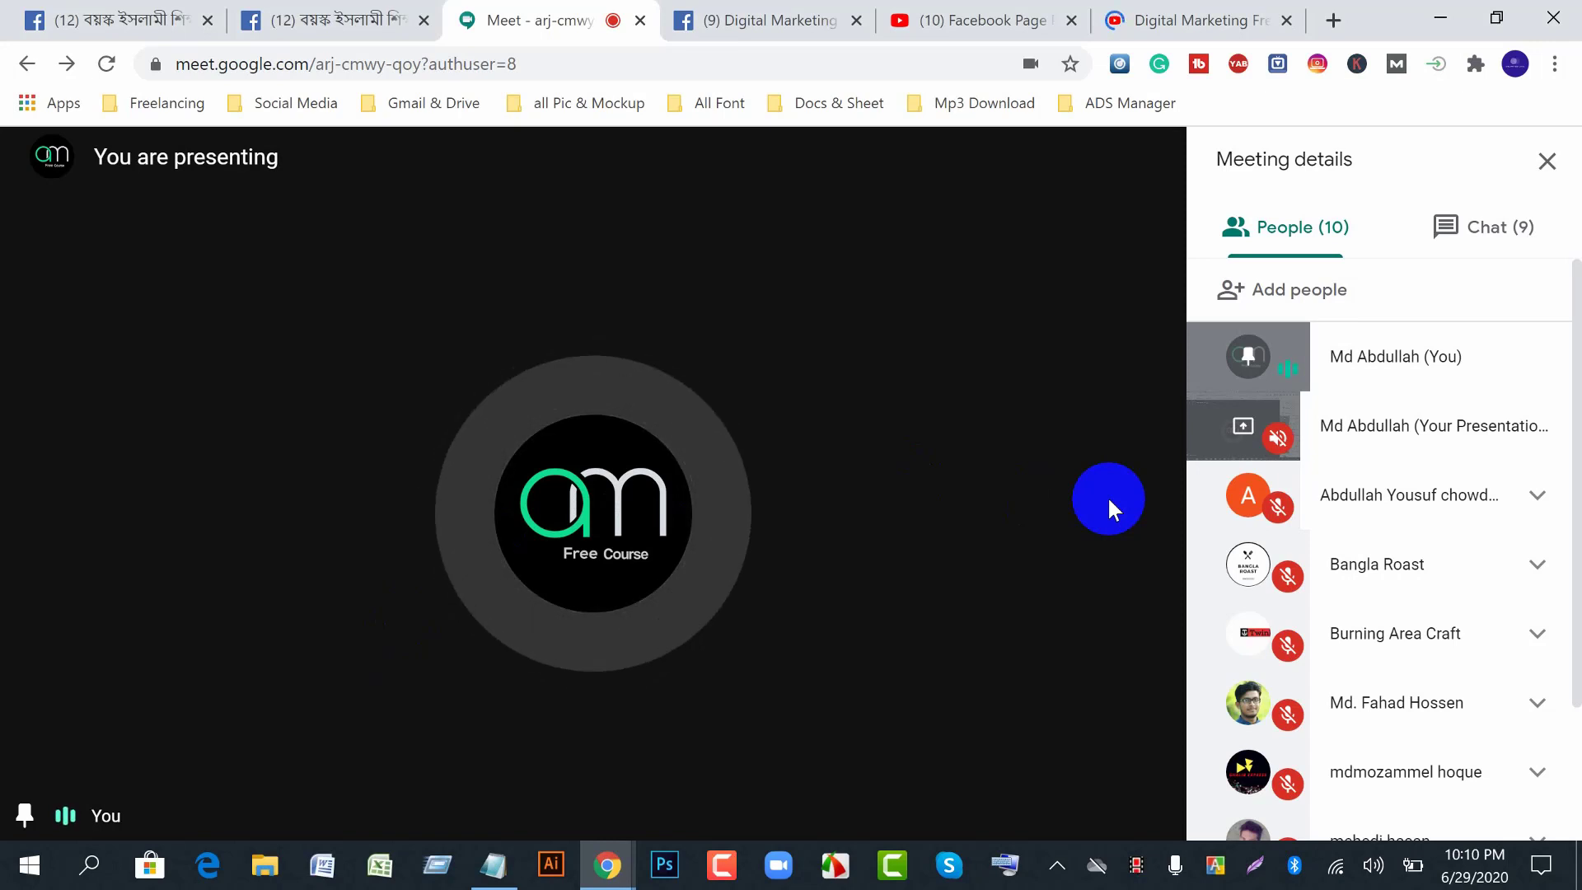
left_click(85, 21)
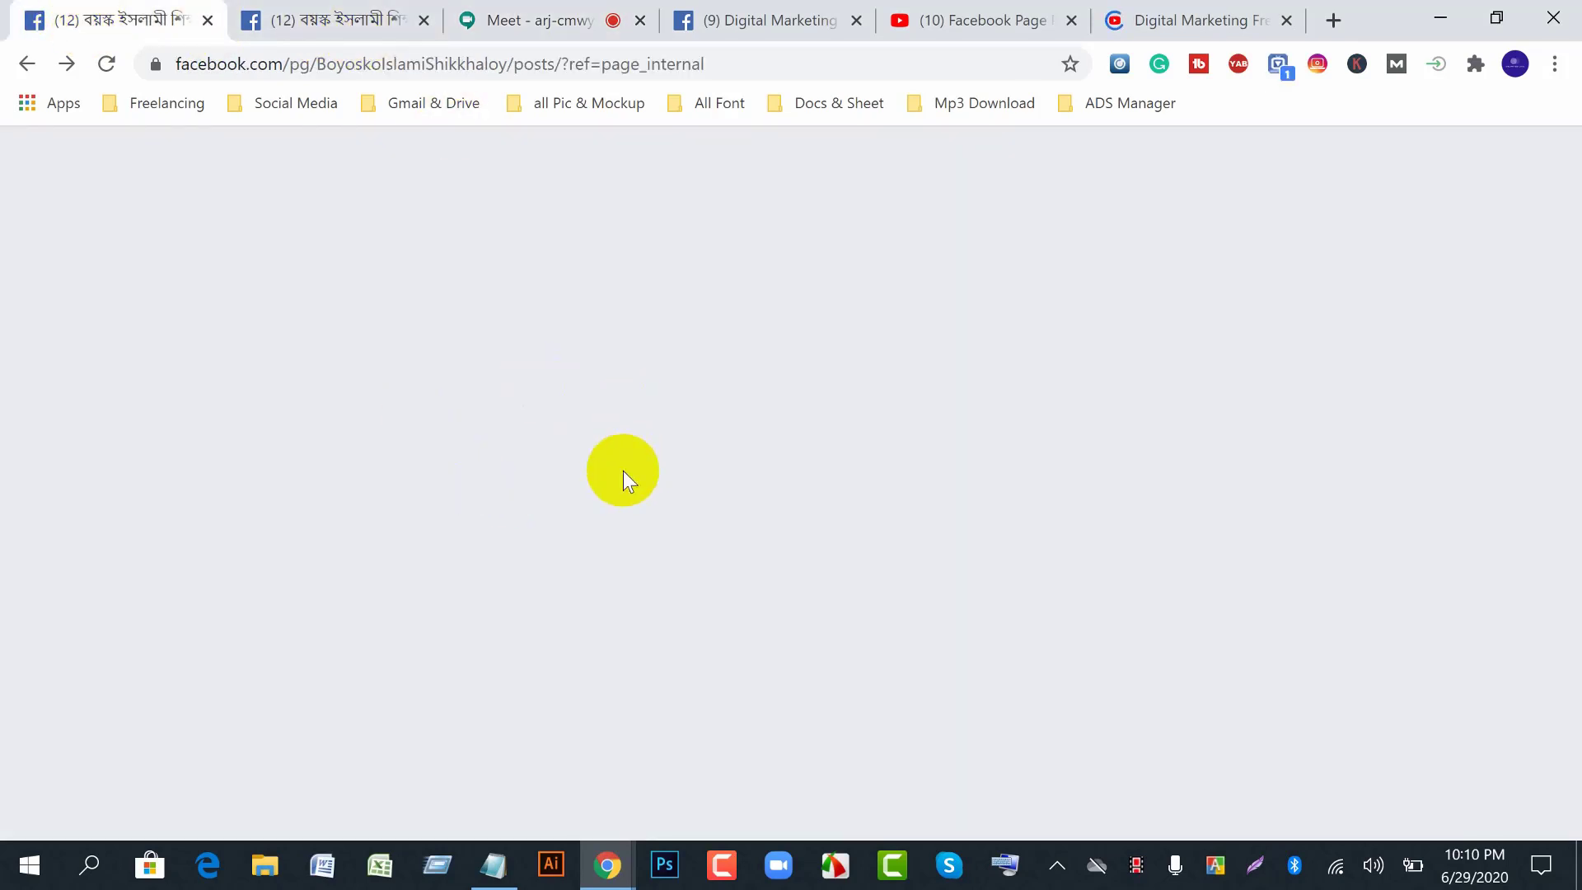